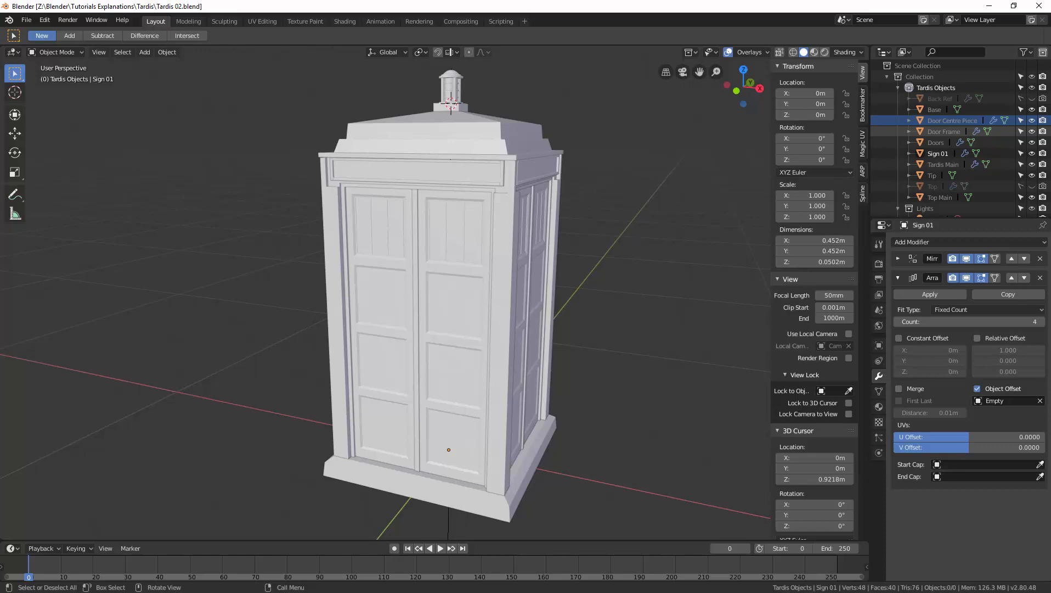
Step: Examine the door handles, lock, windows and sign in the Tardis side 02.jpg reference photo, comparing it with the model
left_click_drag(0, 74, 225, 73)
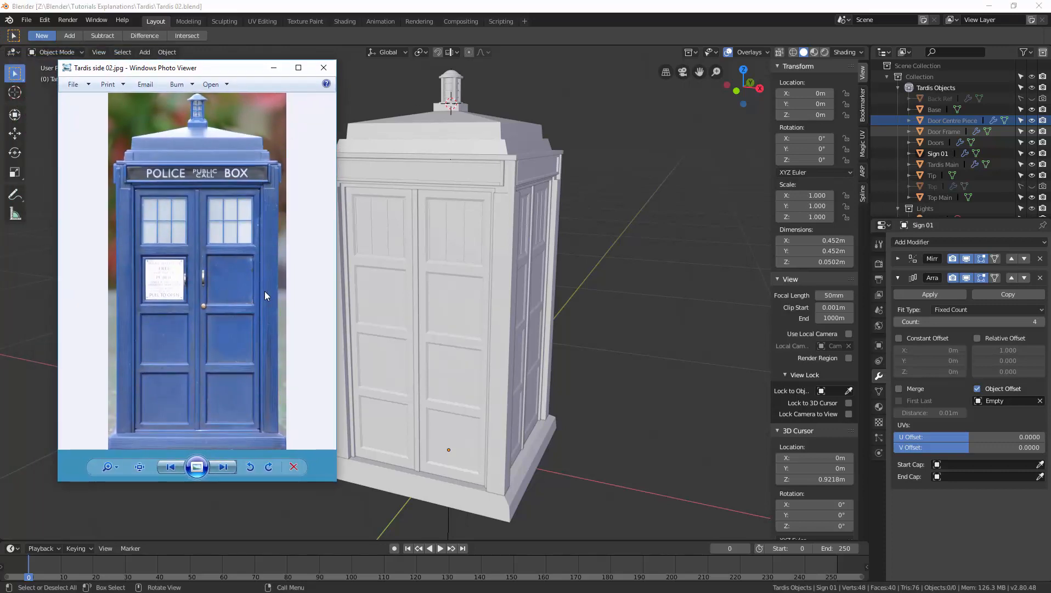
scroll(265, 295, "up", 3)
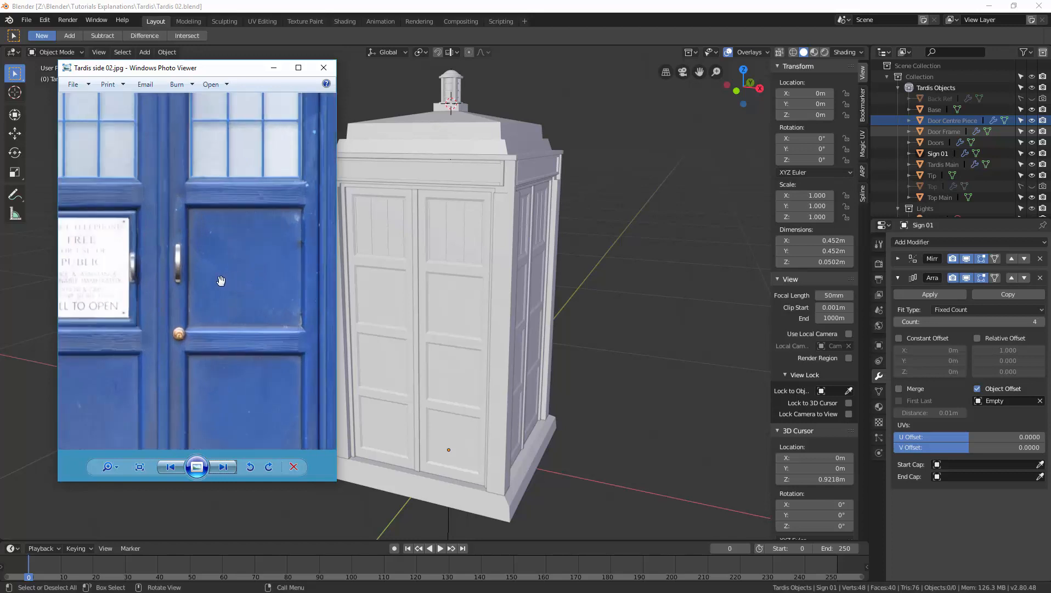
scroll(221, 281, "up", 1)
left_click_drag(247, 276, 187, 345)
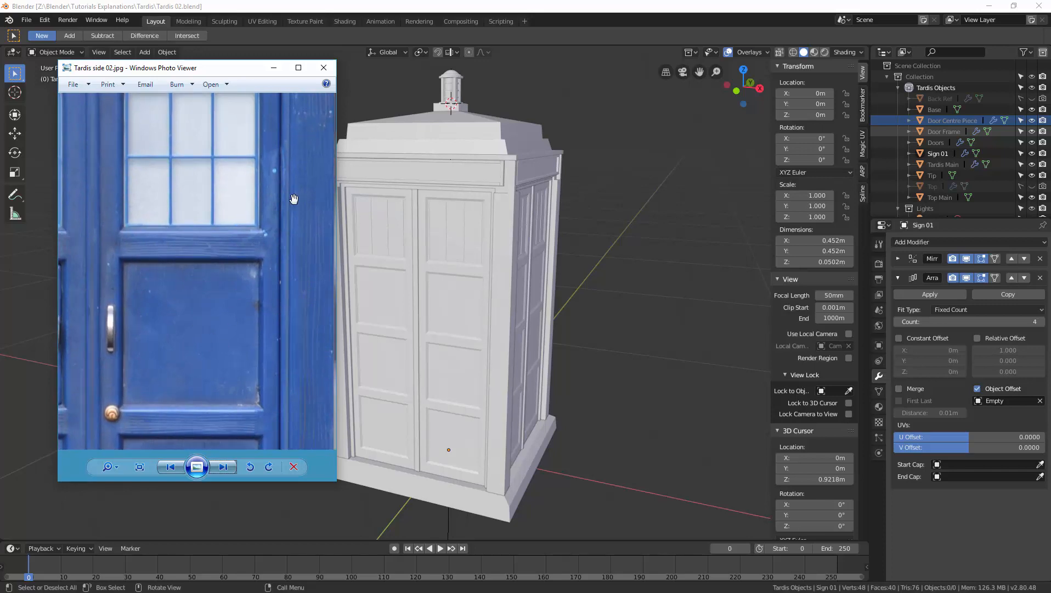
scroll(214, 249, "down", 2)
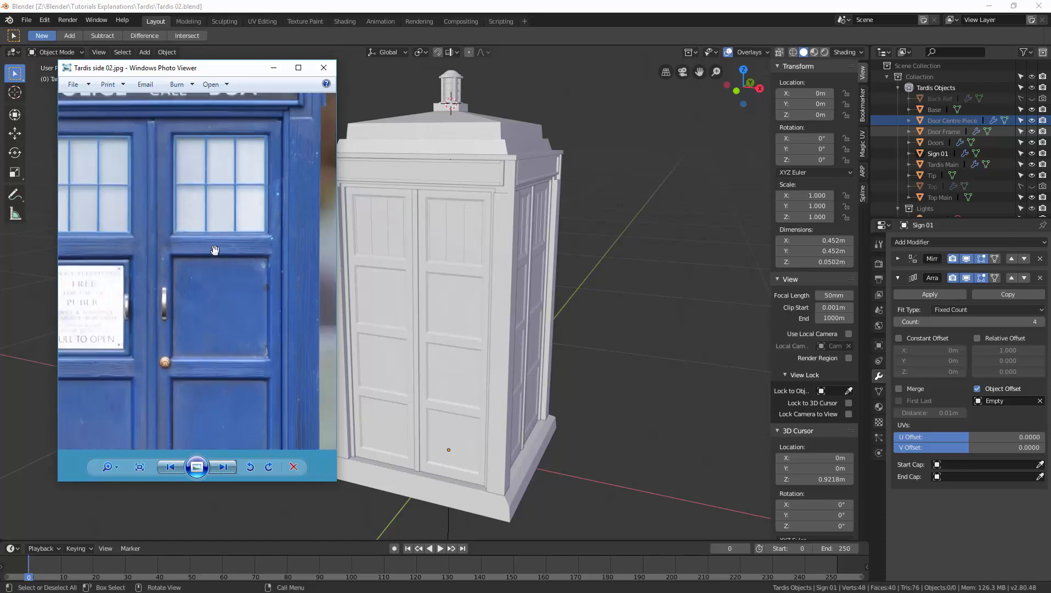
scroll(214, 249, "down", 2)
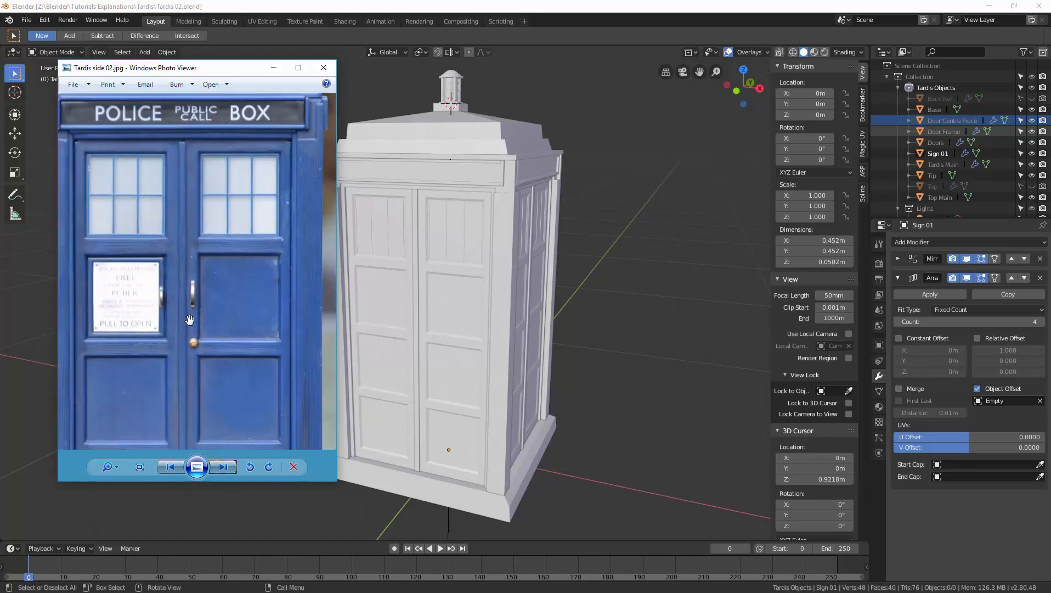
left_click_drag(149, 67, 0, 66)
middle_click_drag(455, 276, 433, 284)
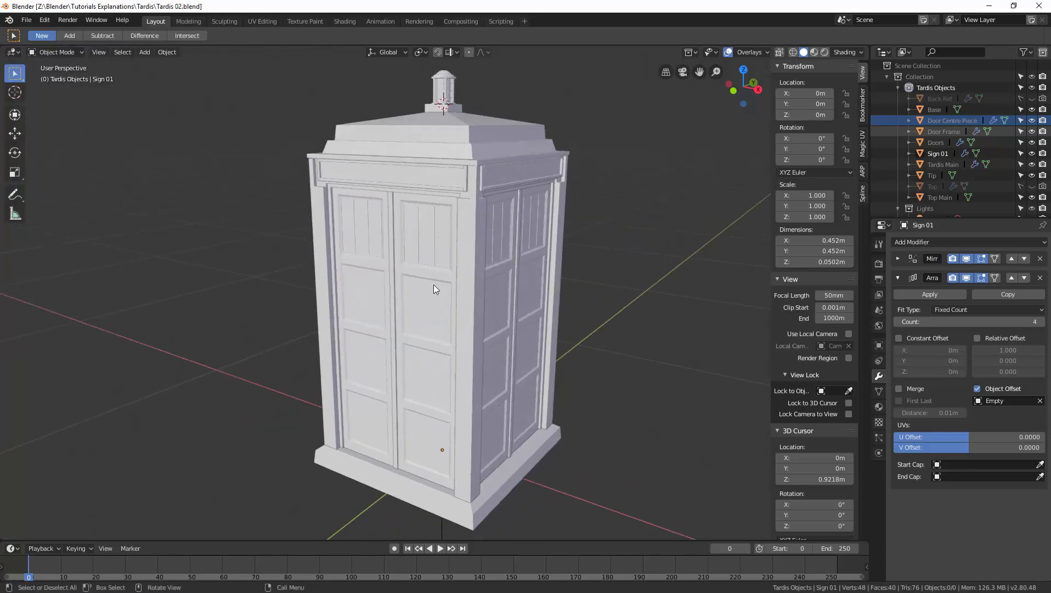
Step: Switch to the UV Editing workspace and view the Wood 07 texture page on cgbookcase.com
left_click(263, 20)
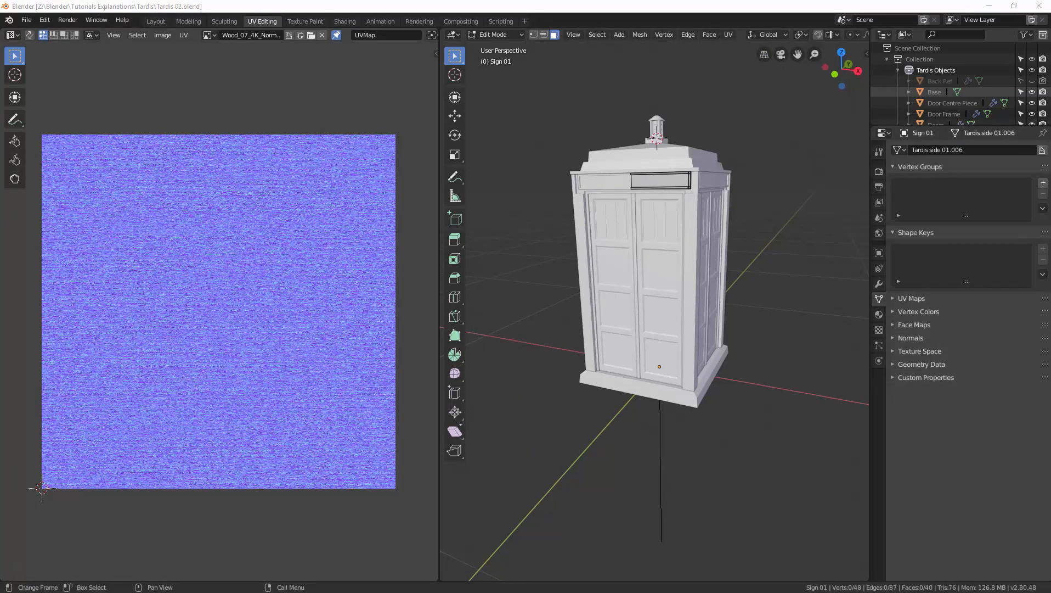
left_click_drag(0, 49, 546, 23)
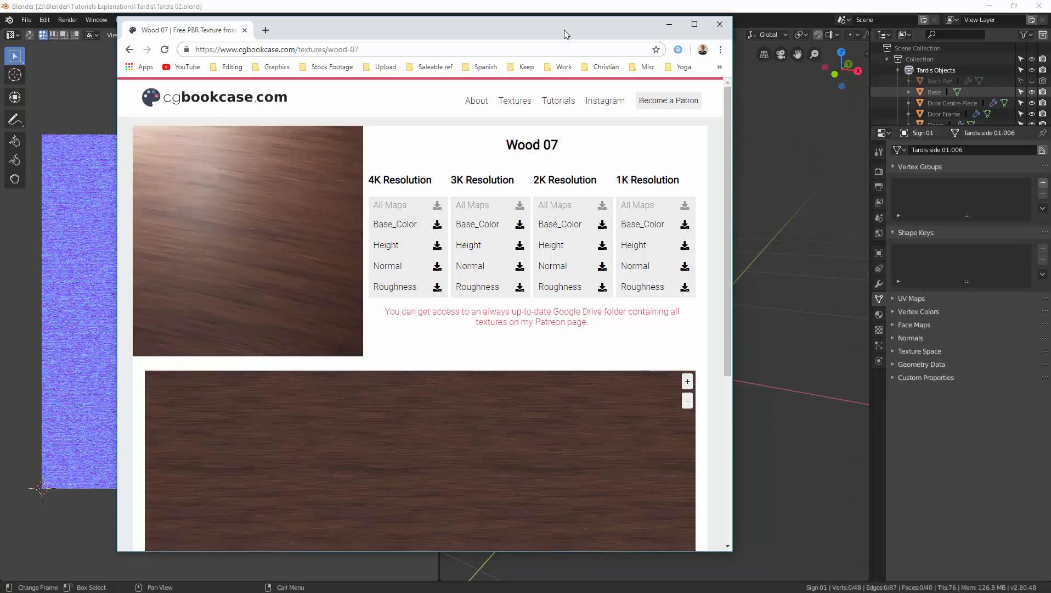
left_click_drag(564, 30, 0, 1)
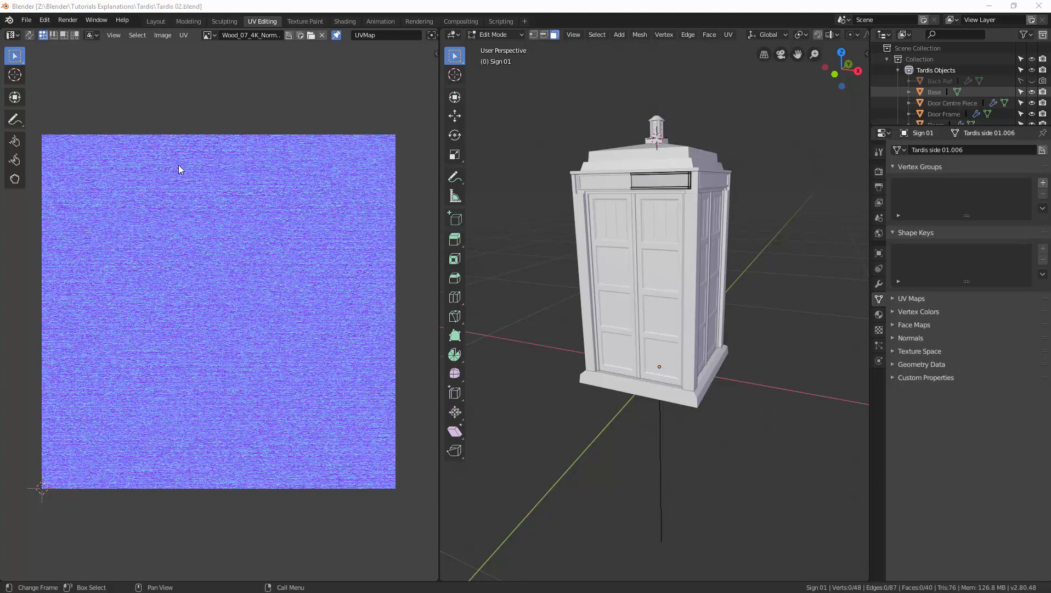
Step: Switch to Object Mode and select the sign above the doors
middle_click_drag(636, 250, 649, 397)
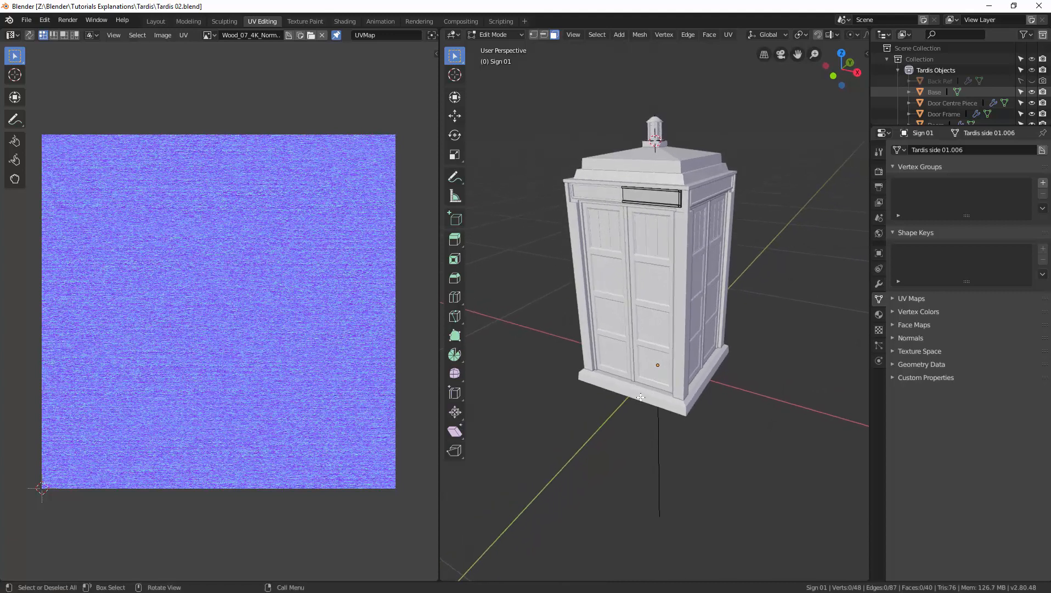
key("ctrl+Tab")
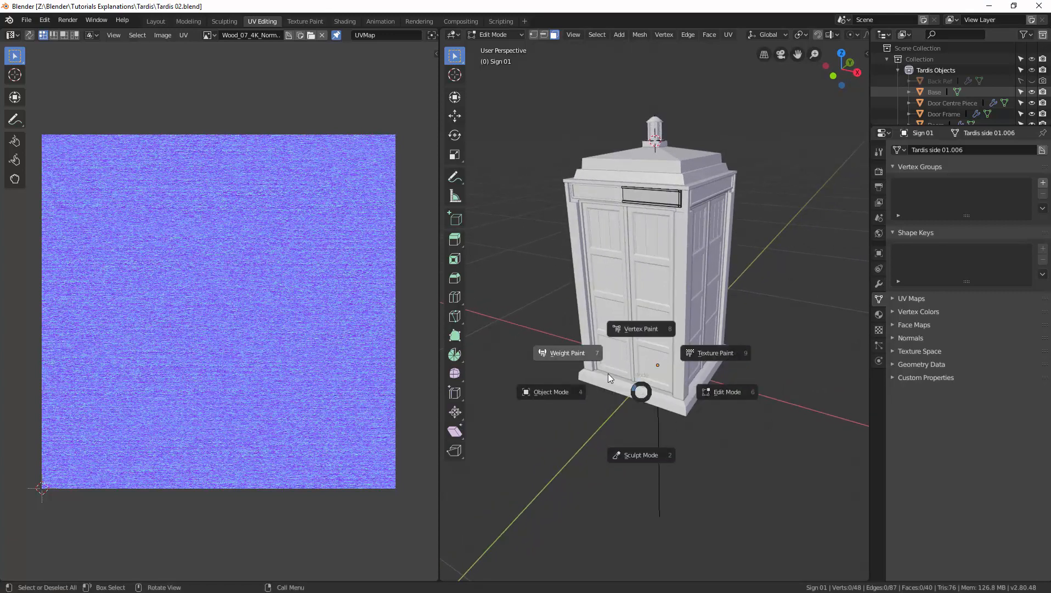
left_click(554, 392)
left_click(616, 385)
middle_click_drag(616, 385, 631, 363)
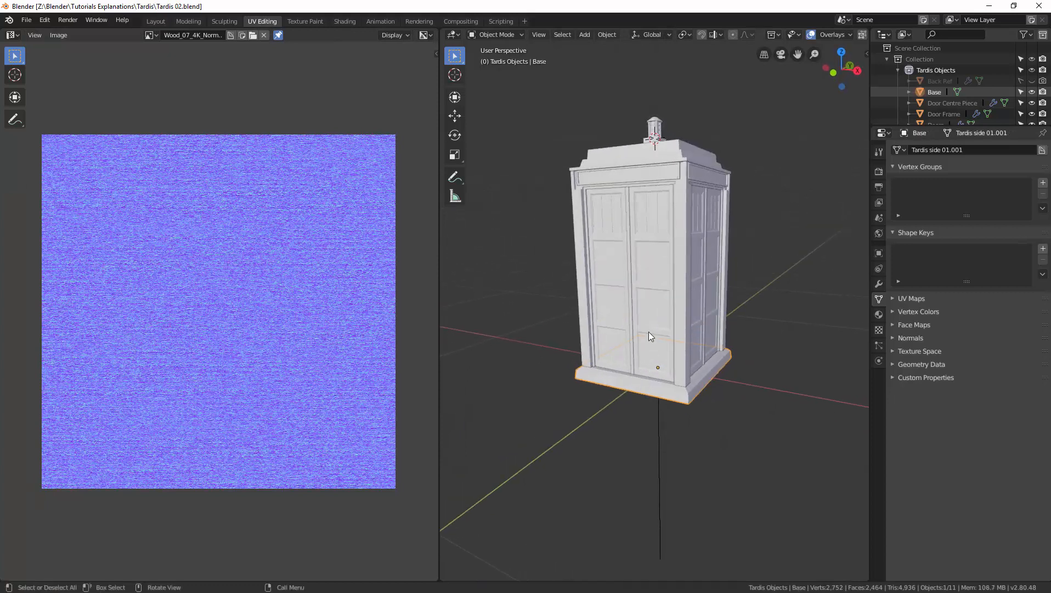
mouse_move(655, 382)
middle_mouse_down()
mouse_move(651, 367)
mouse_move(655, 377)
middle_mouse_up()
left_click(648, 177)
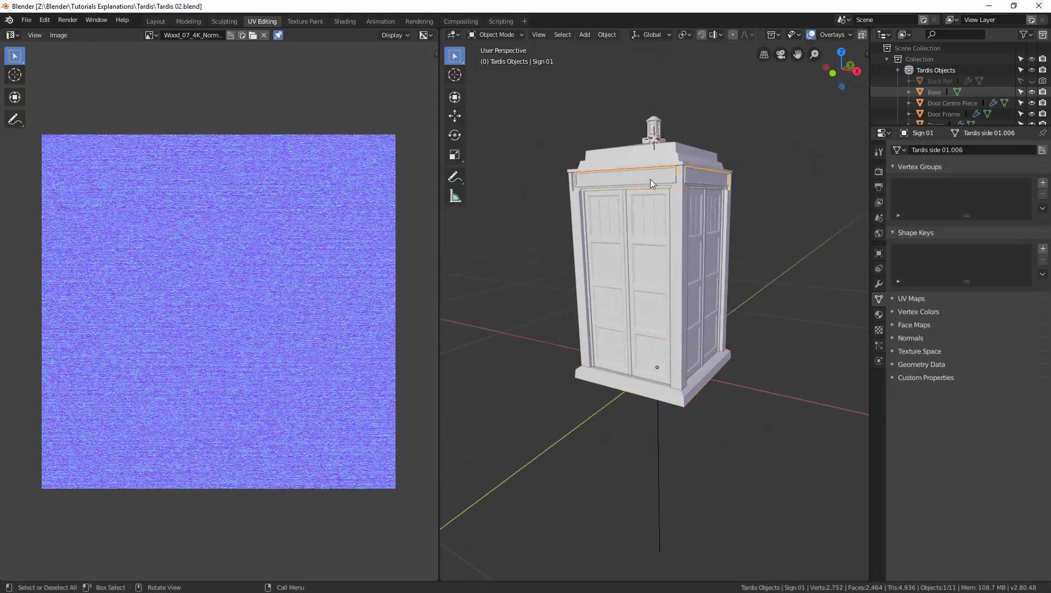
middle_click_drag(651, 179, 644, 218)
Step: Enter Edit Mode on the sign and select all its geometry to display its UV layout
key("ctrl+Tab")
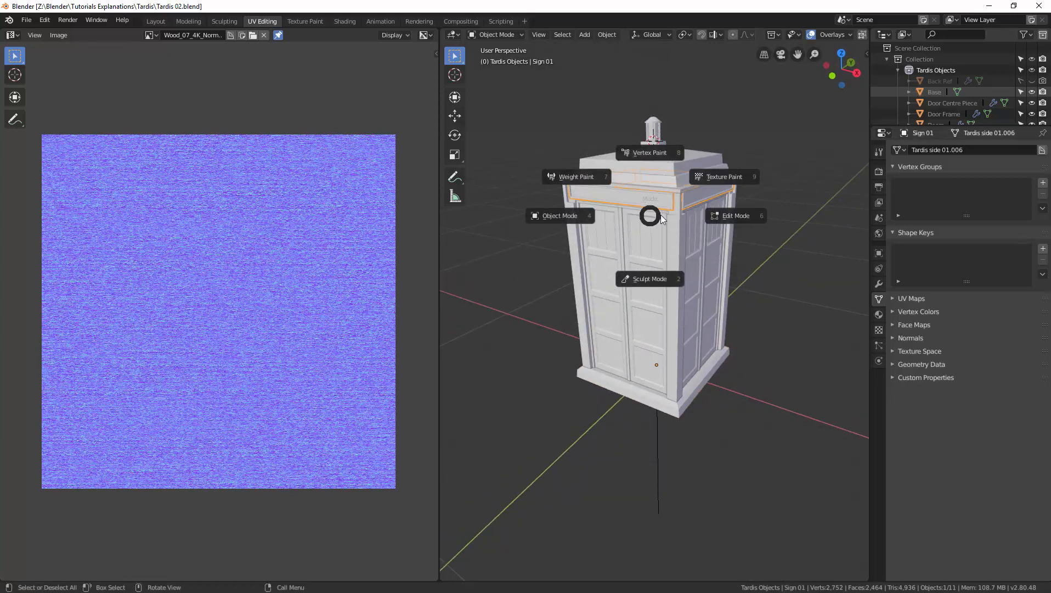
left_click(727, 214)
middle_click_drag(726, 214, 650, 226)
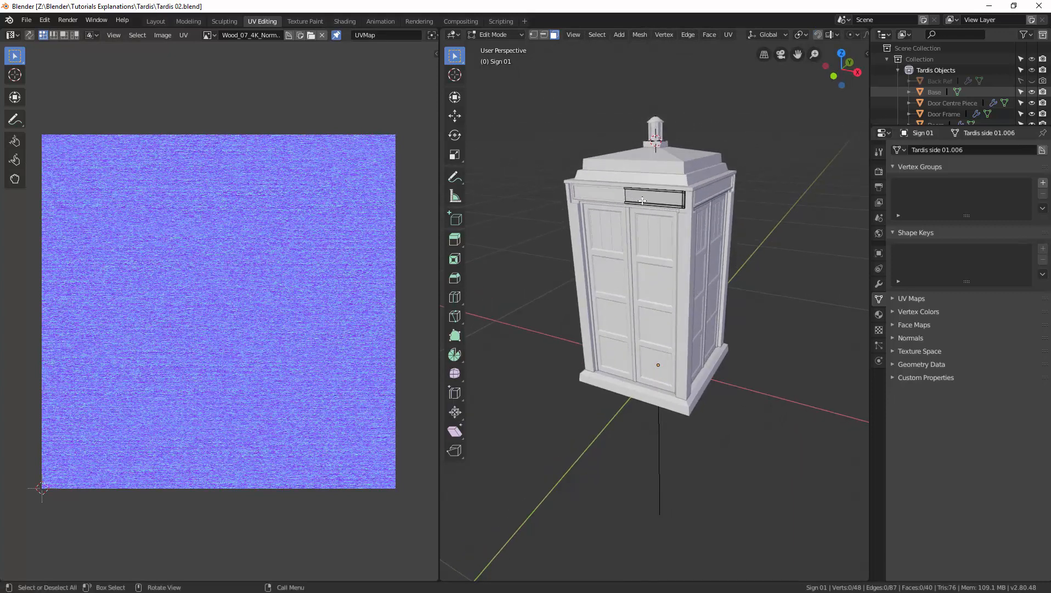
key("a")
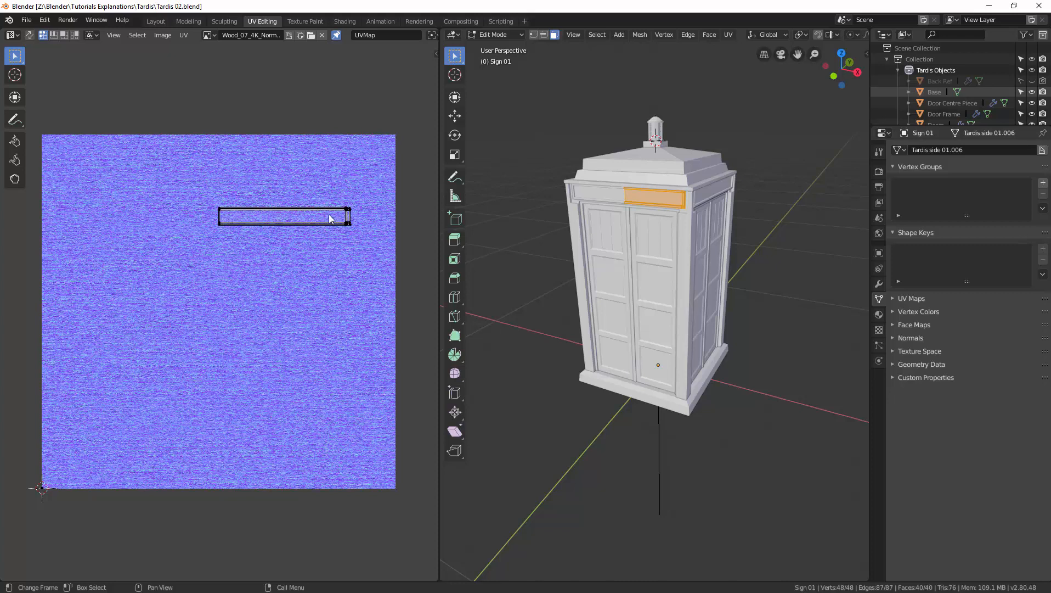
middle_click_drag(657, 213, 656, 212)
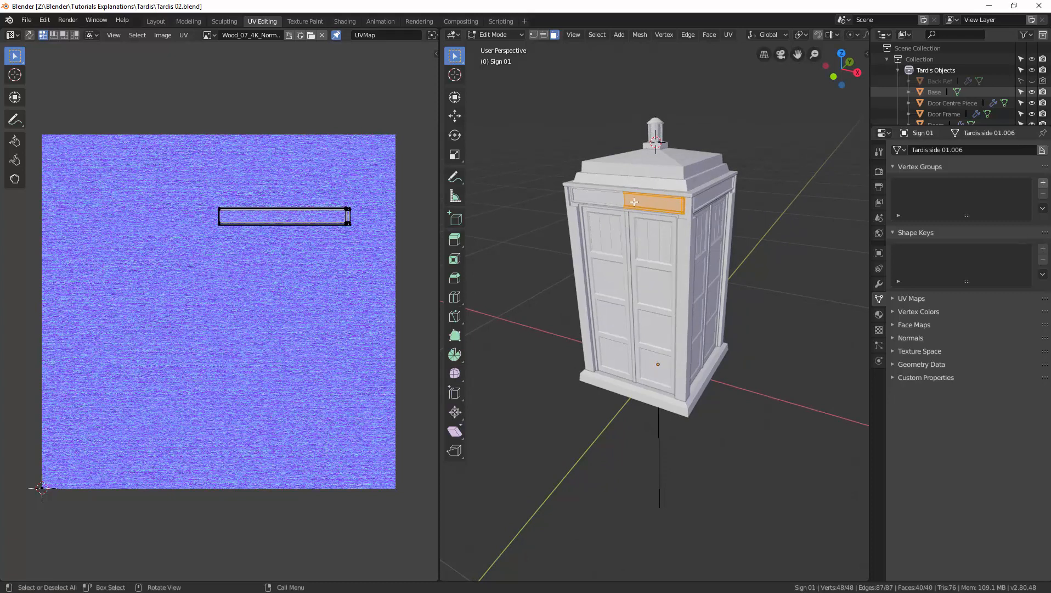
Step: Return to Object Mode and disable the sign's Array modifier for edit mode, viewport and render
key("ctrl+Tab")
left_click(579, 205)
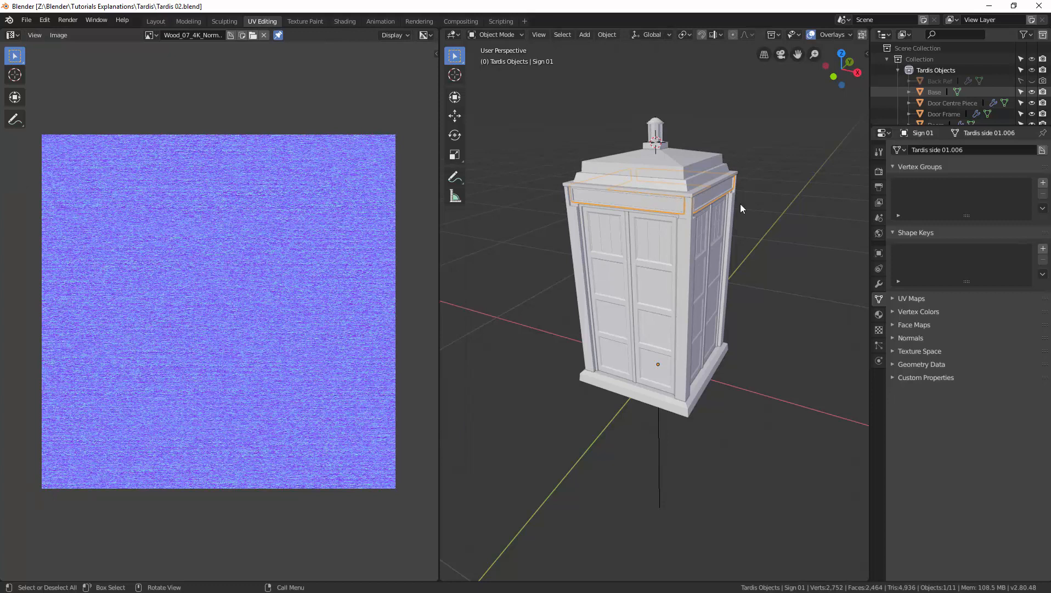
left_click(879, 285)
left_click(898, 186)
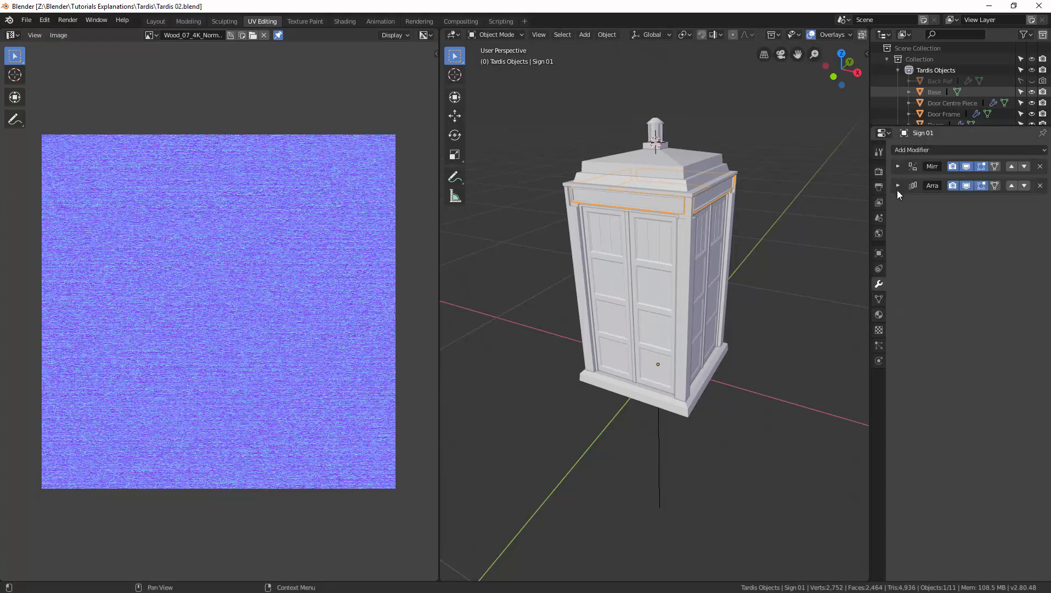
left_click(981, 185)
left_click(966, 186)
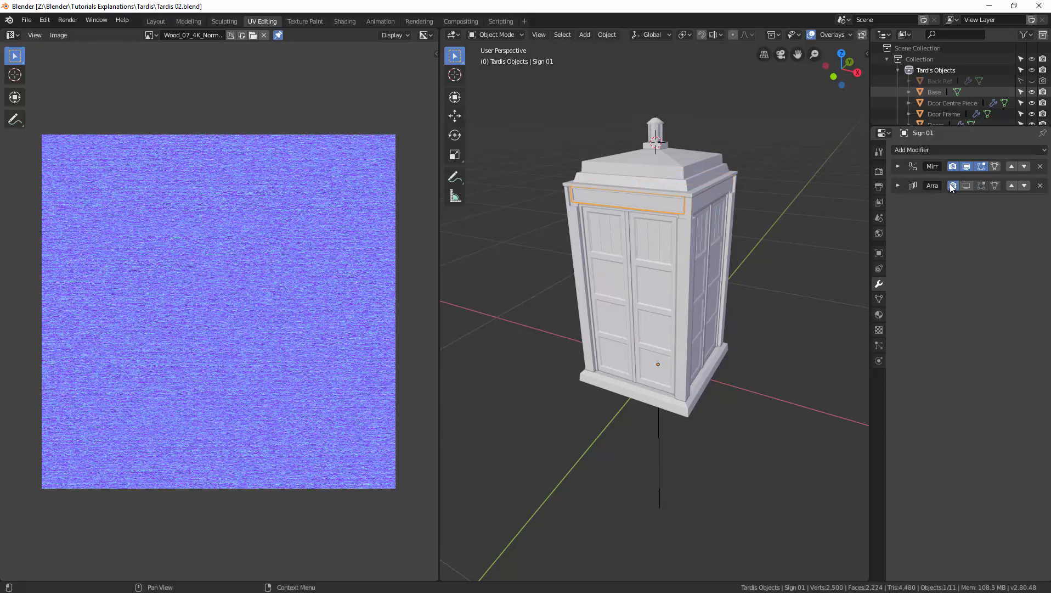
Step: Apply the sign's X-axis Mirror modifier and inspect the full sign mesh in Edit Mode
left_click(898, 166)
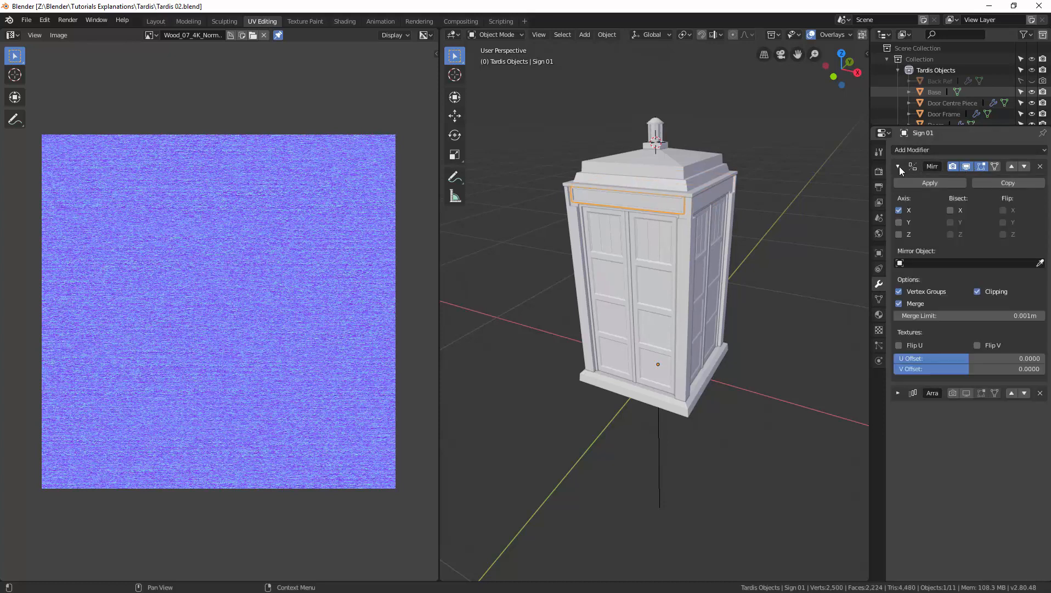
left_click(929, 182)
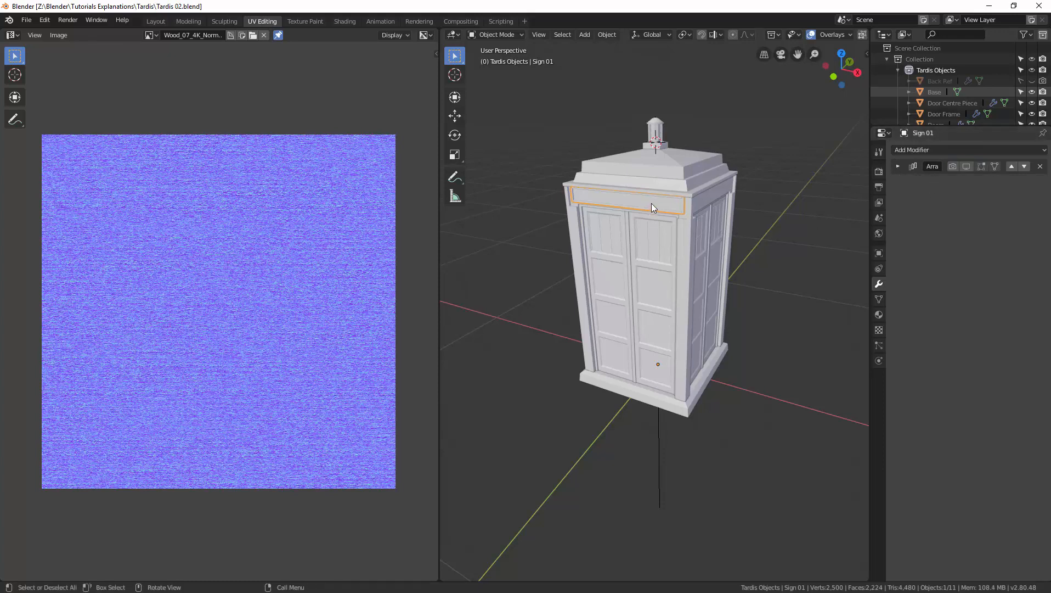
key("ctrl+Tab")
left_click(735, 205)
middle_click_drag(669, 217, 645, 248)
scroll(661, 199, "up", 1)
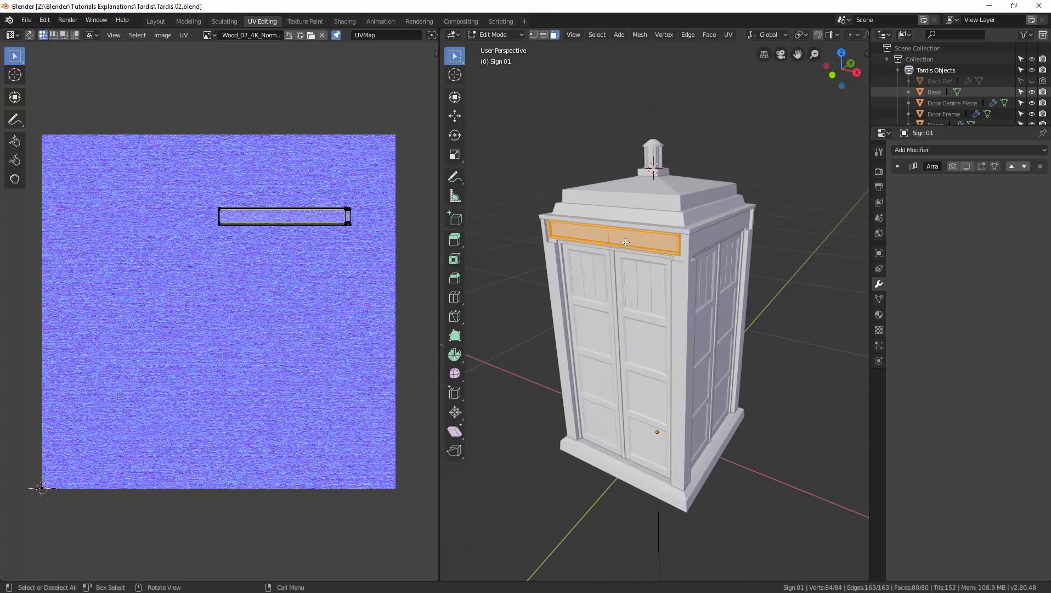
Step: Return to Object Mode and isolate the sign in local view
key("ctrl+Tab")
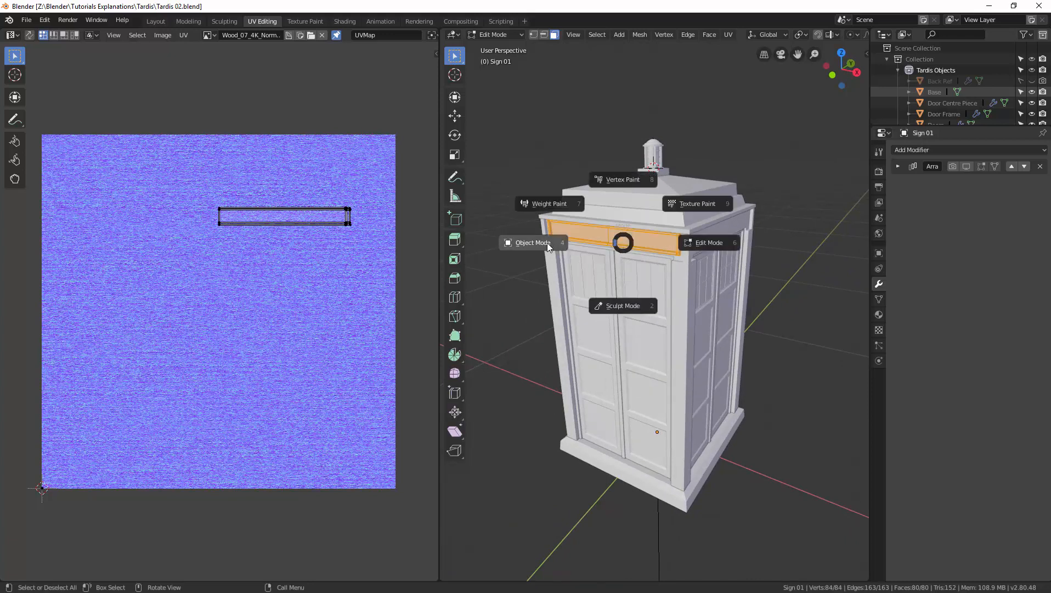
left_click(547, 242)
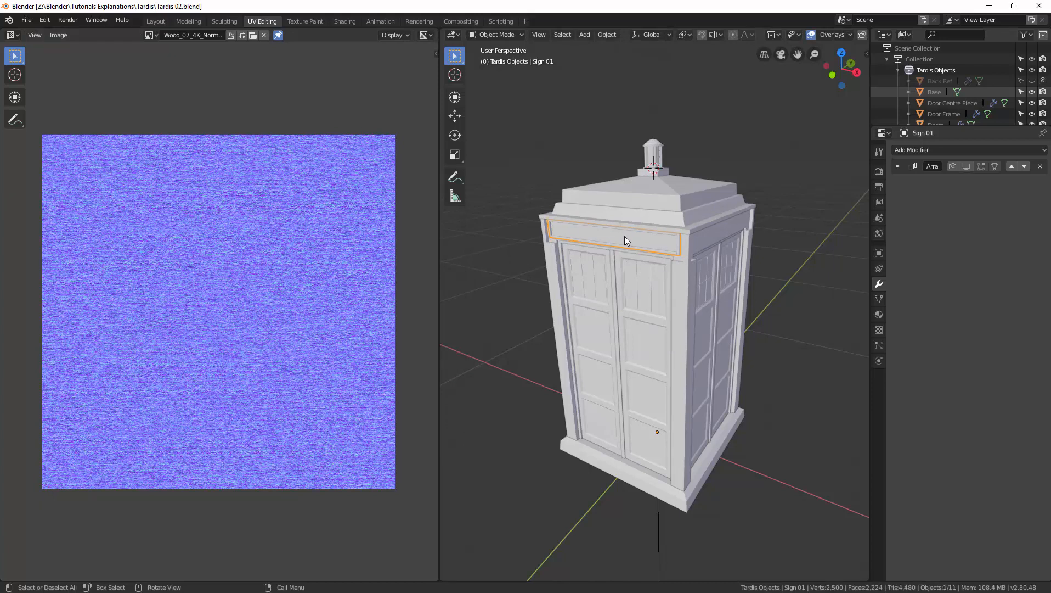
key("KP_Divide")
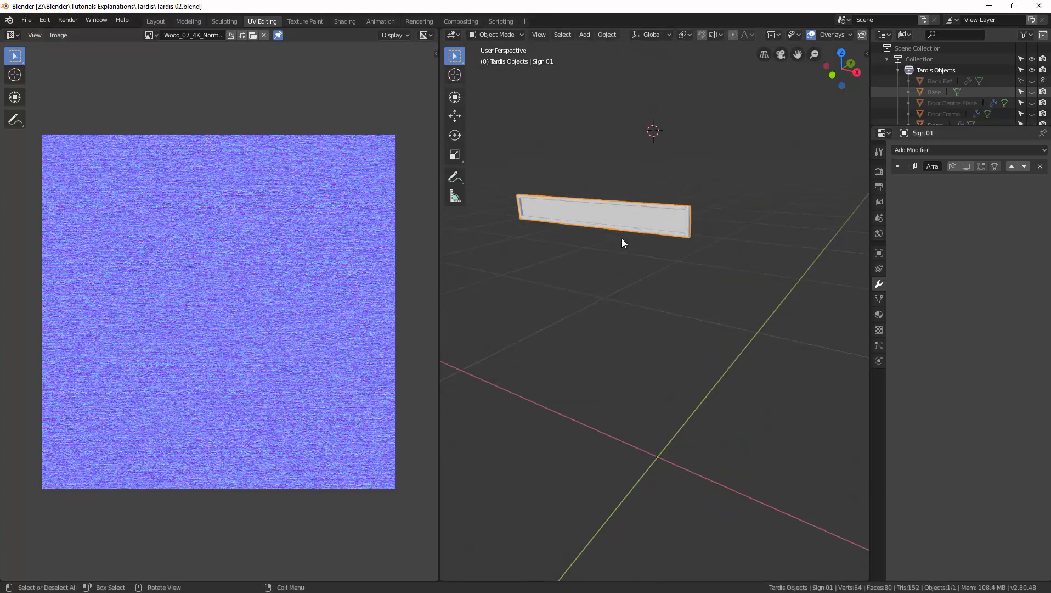
mouse_move(621, 240)
middle_mouse_down()
mouse_move(608, 265)
mouse_move(631, 281)
mouse_move(613, 245)
middle_mouse_up()
scroll(617, 248, "up", 1)
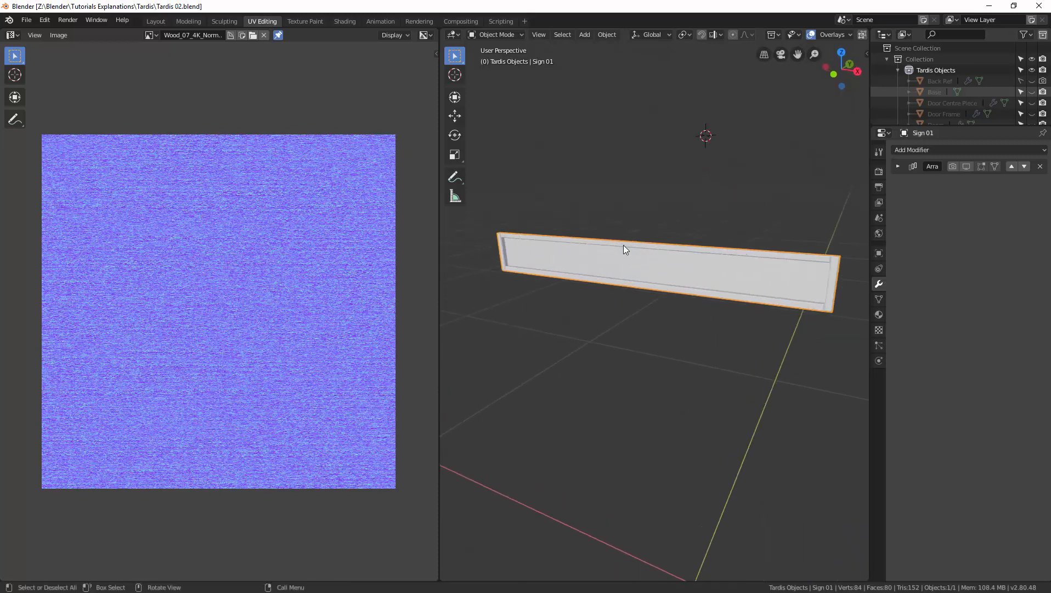
Step: Dissolve the vertical edge loop running through the middle of the sign in Edit Mode
key("ctrl+Tab")
left_click(699, 248)
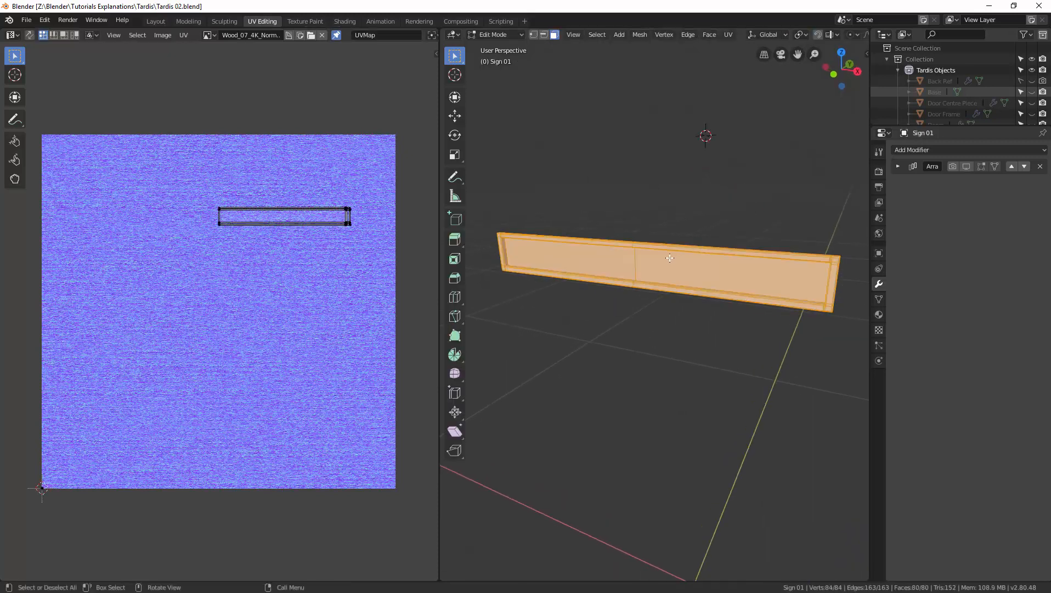
scroll(641, 258, "up", 1)
left_click(629, 257)
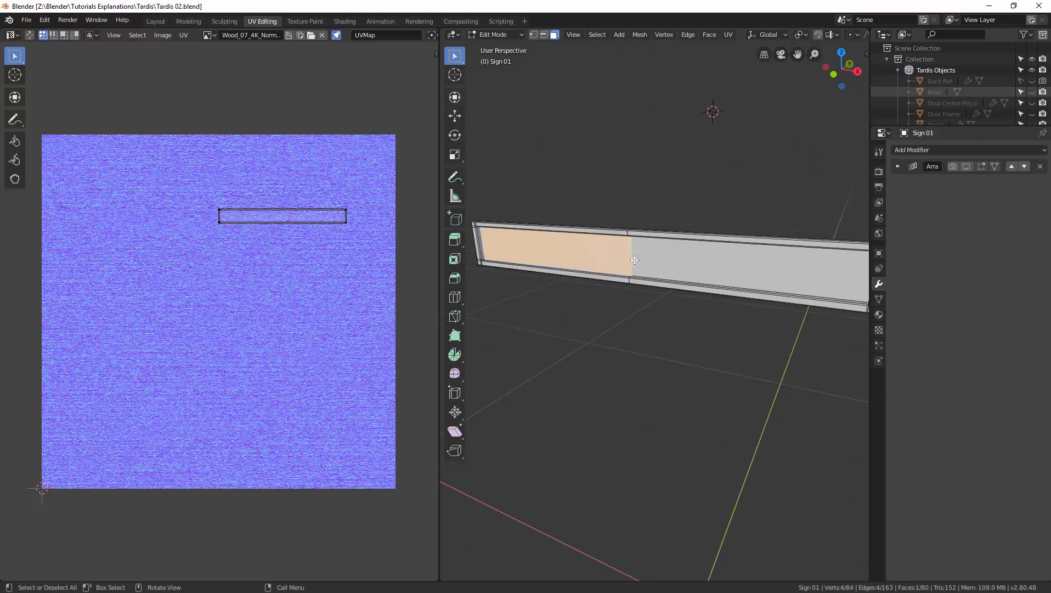
key("2")
left_click(635, 260)
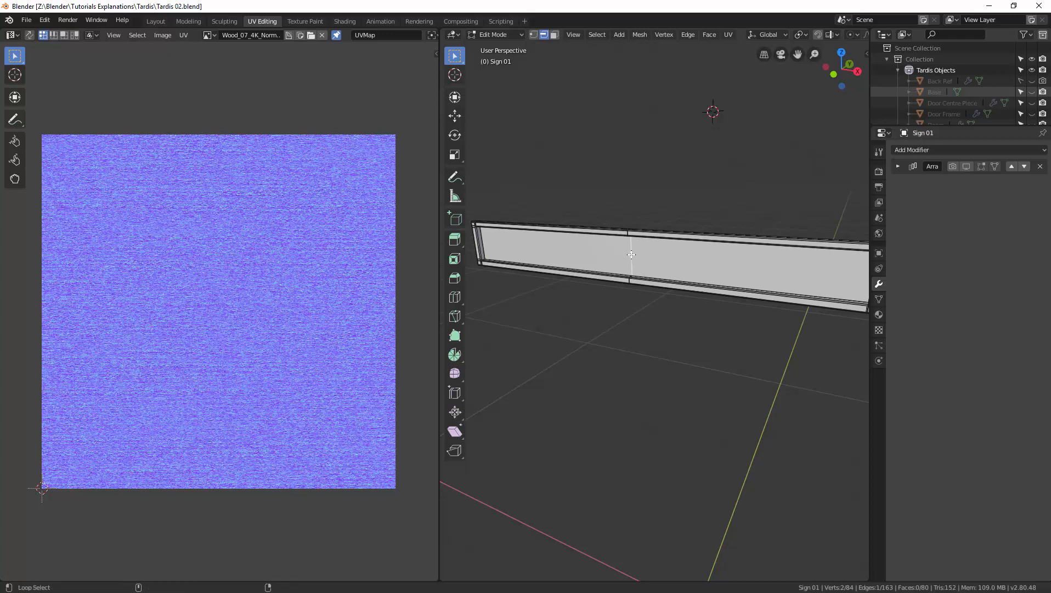
left_click(662, 273, "alt")
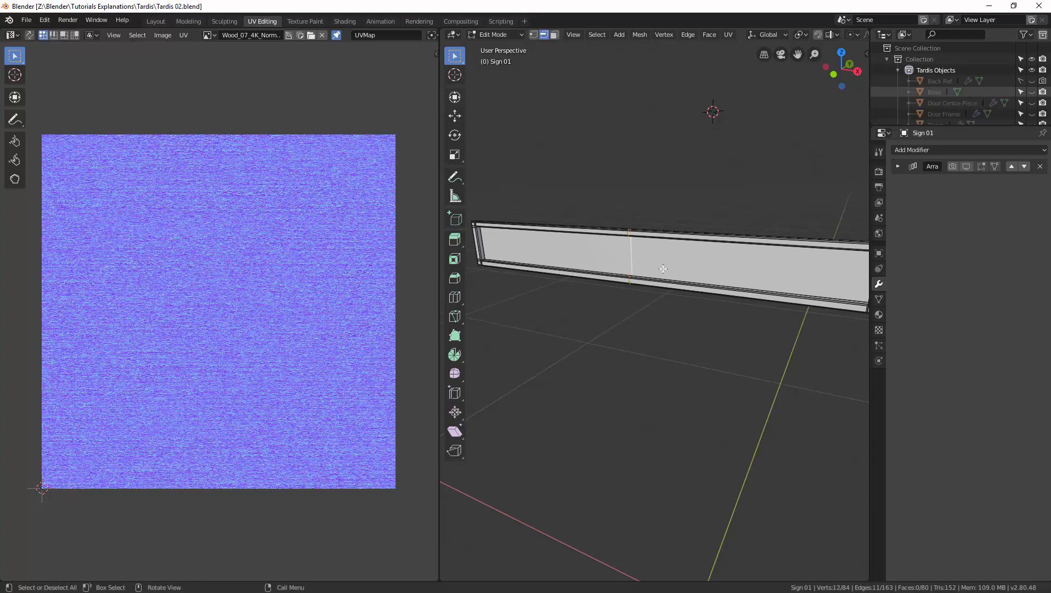
key("x")
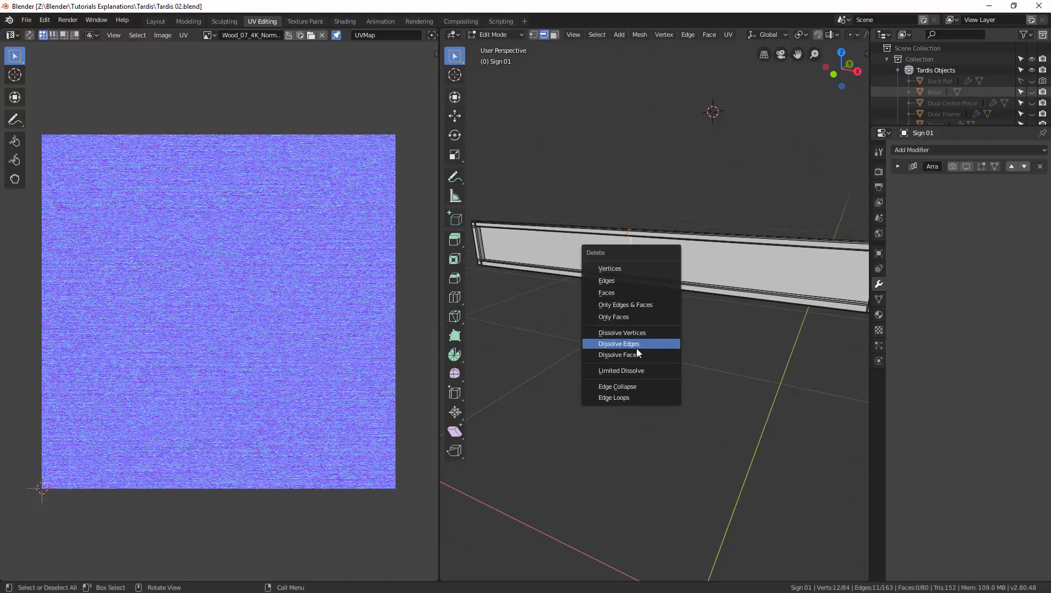
left_click(638, 343)
Step: Select the sign's entire mesh and try unwrapping it without any seams
middle_click_drag(655, 279, 612, 267)
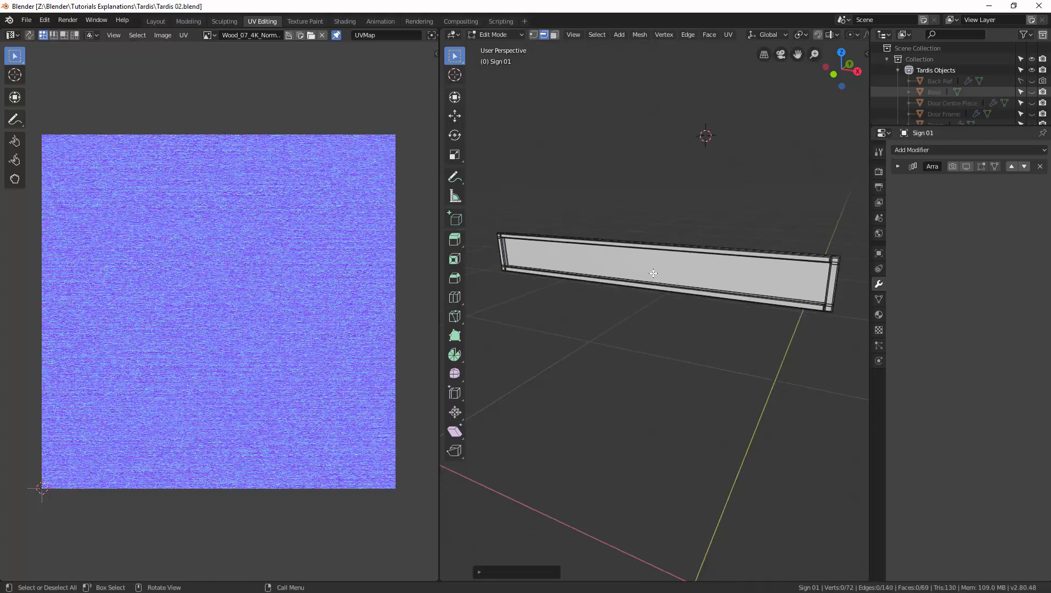
scroll(612, 267, "up", 1)
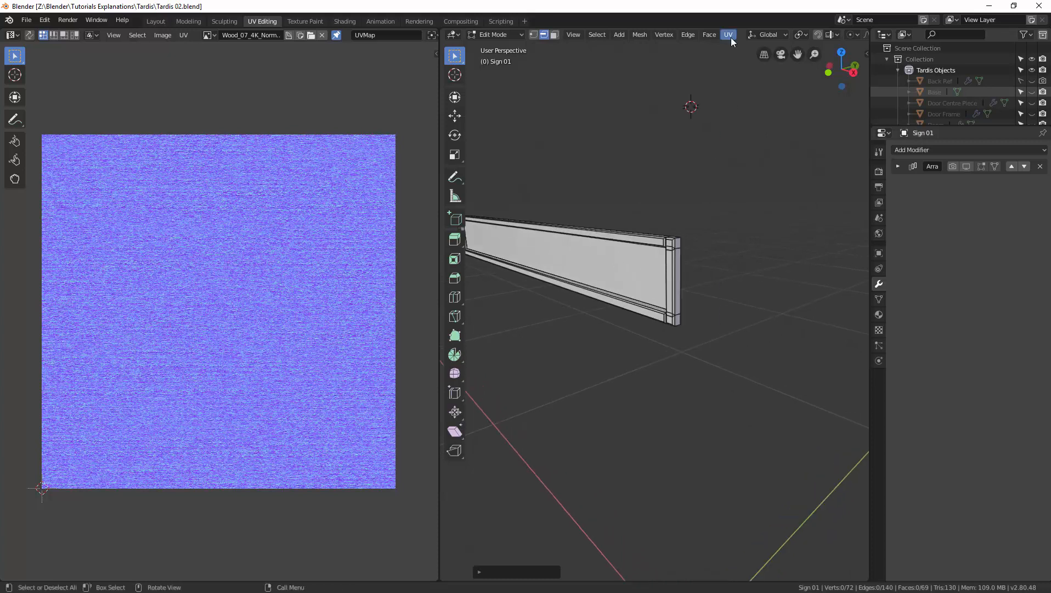
key("a")
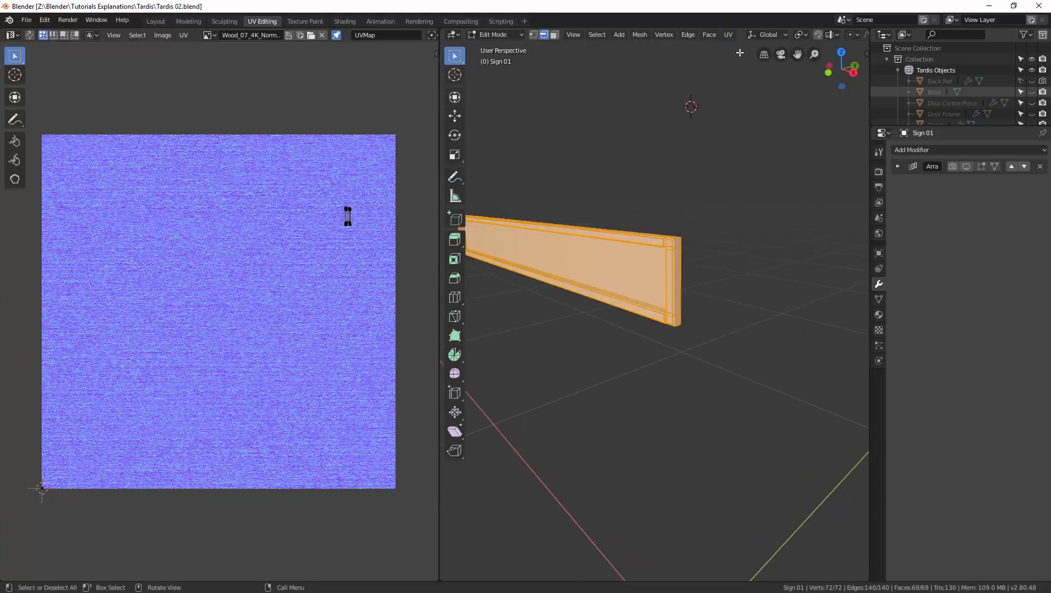
left_click(728, 35)
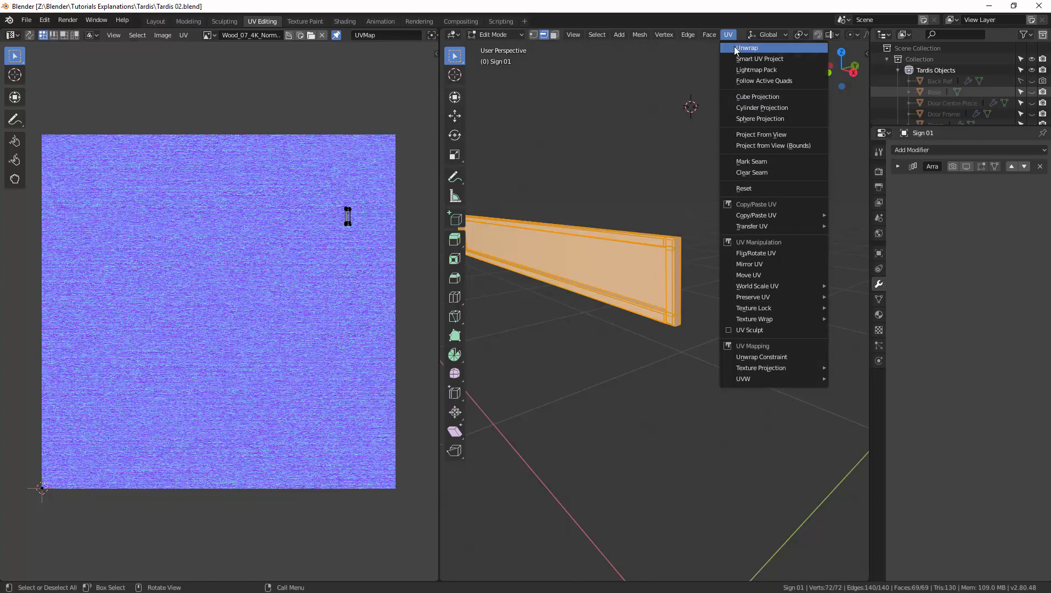
left_click(746, 48)
scroll(192, 257, "up", 2)
middle_click_drag(154, 185, 316, 325)
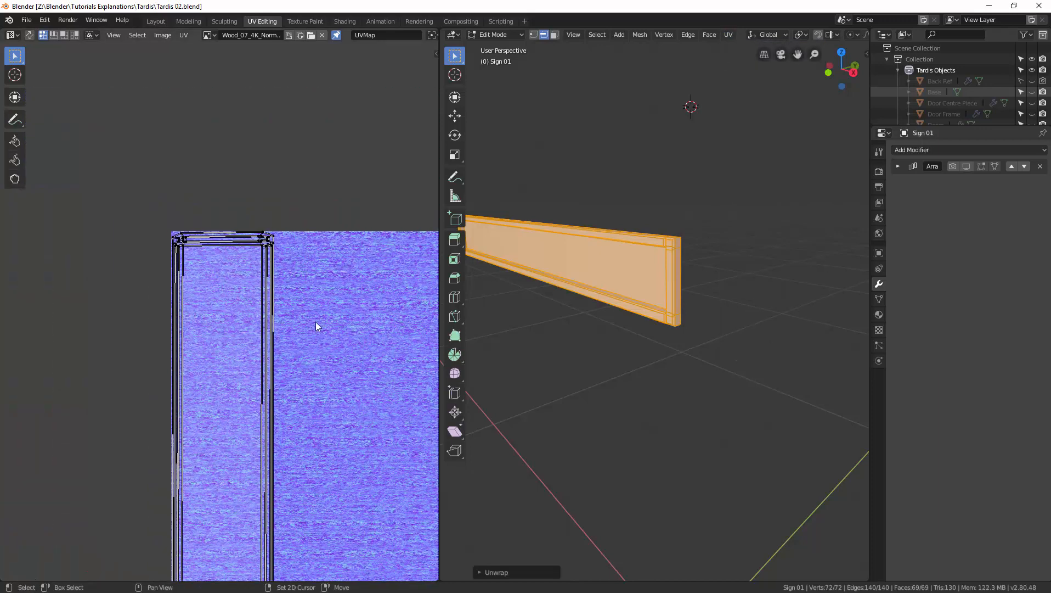
scroll(276, 281, "up", 4)
middle_click_drag(316, 234, 300, 266)
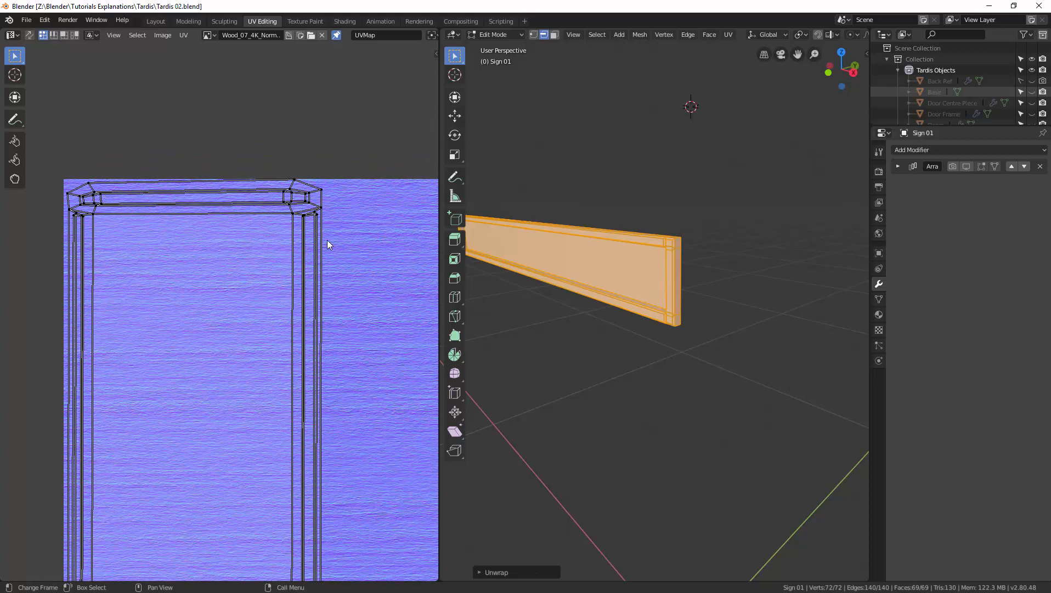
Step: Examine the frame strips in the sign's UV layout and undo the unwrap
scroll(314, 249, "down", 2)
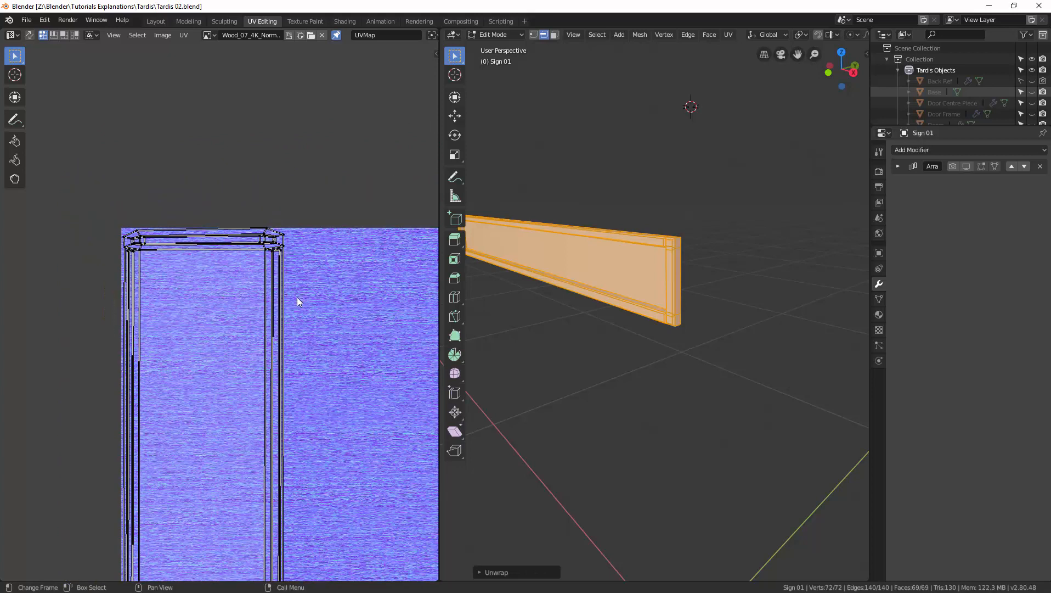
middle_click_drag(296, 296, 263, 213)
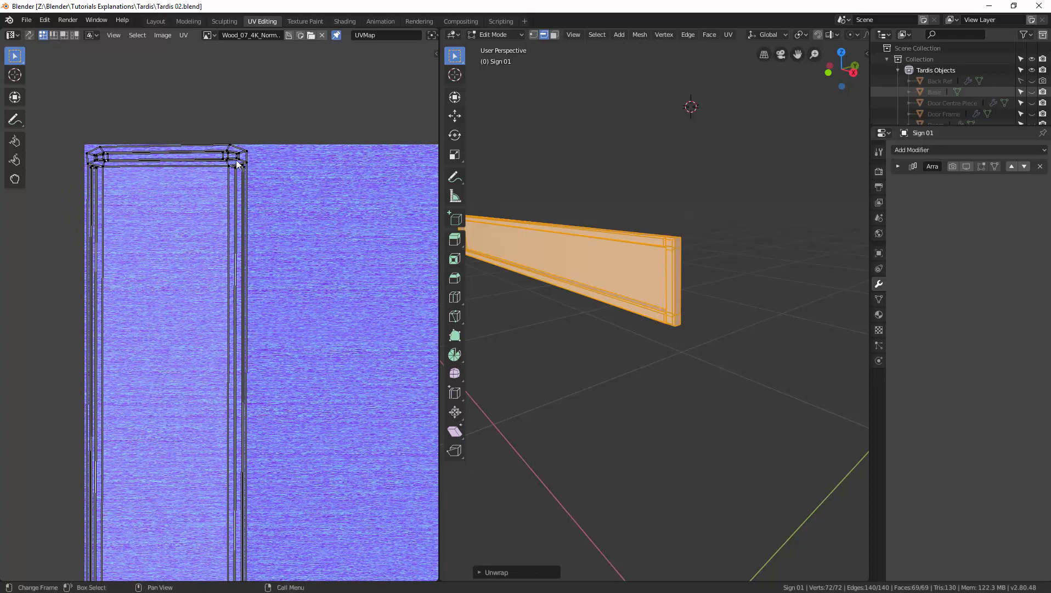
middle_click_drag(615, 282, 637, 287)
key("ctrl+z")
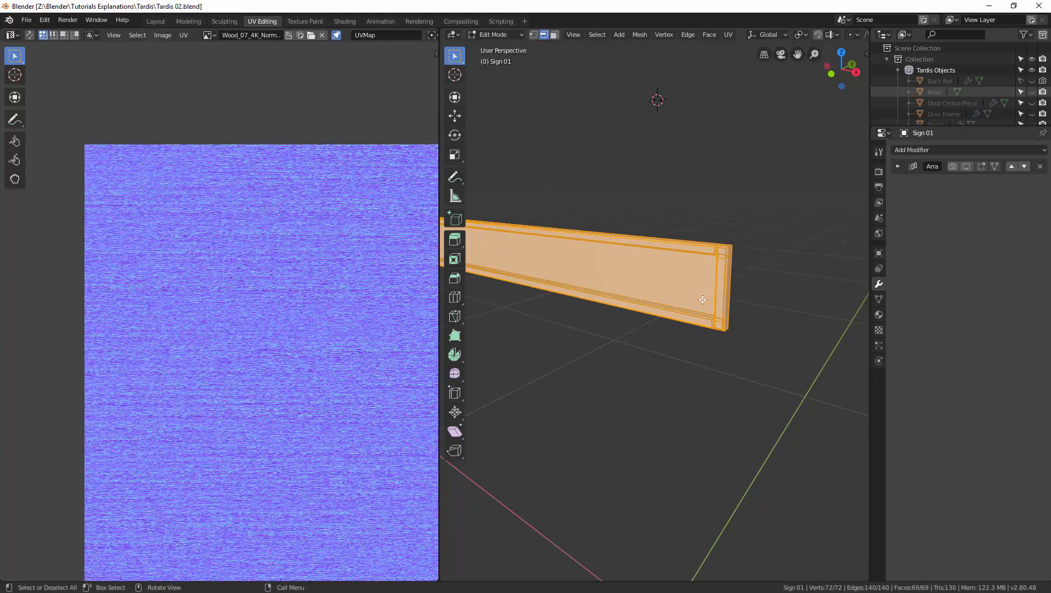
Step: Deselect the sign mesh and set the viewport's Clip Start to 0.001 m
mouse_move(702, 299)
middle_mouse_down()
mouse_move(689, 302)
mouse_move(693, 288)
middle_mouse_up()
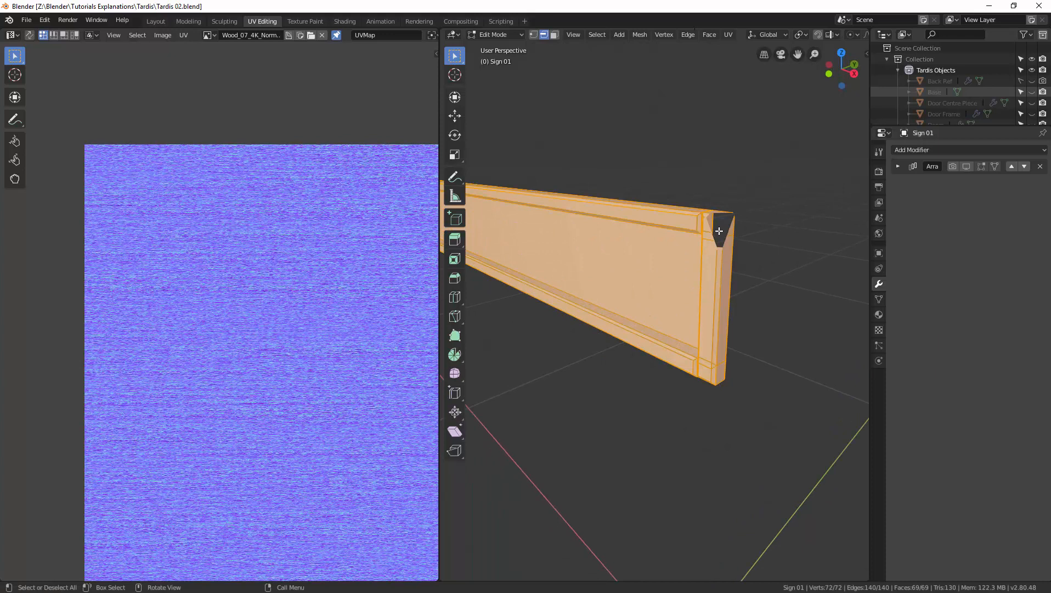
left_click(729, 34)
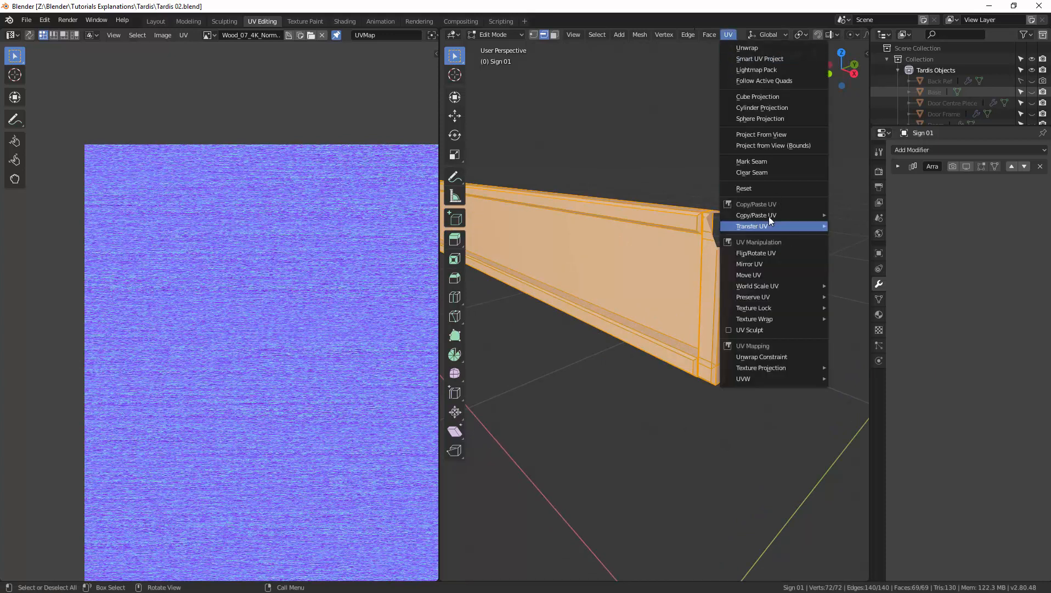
left_click(752, 162)
left_click(687, 163)
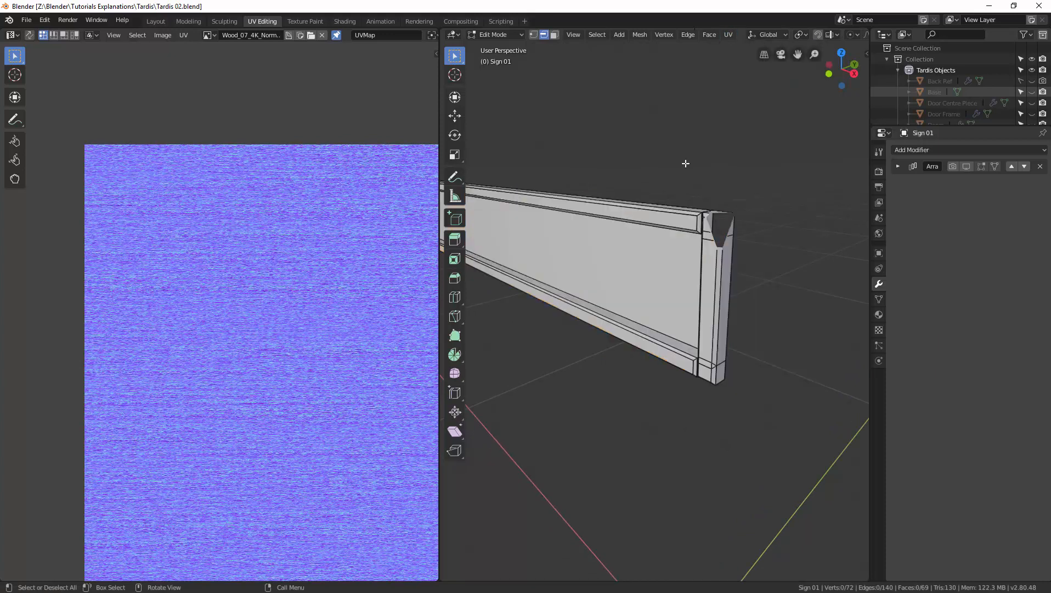
scroll(646, 182, "up", 1)
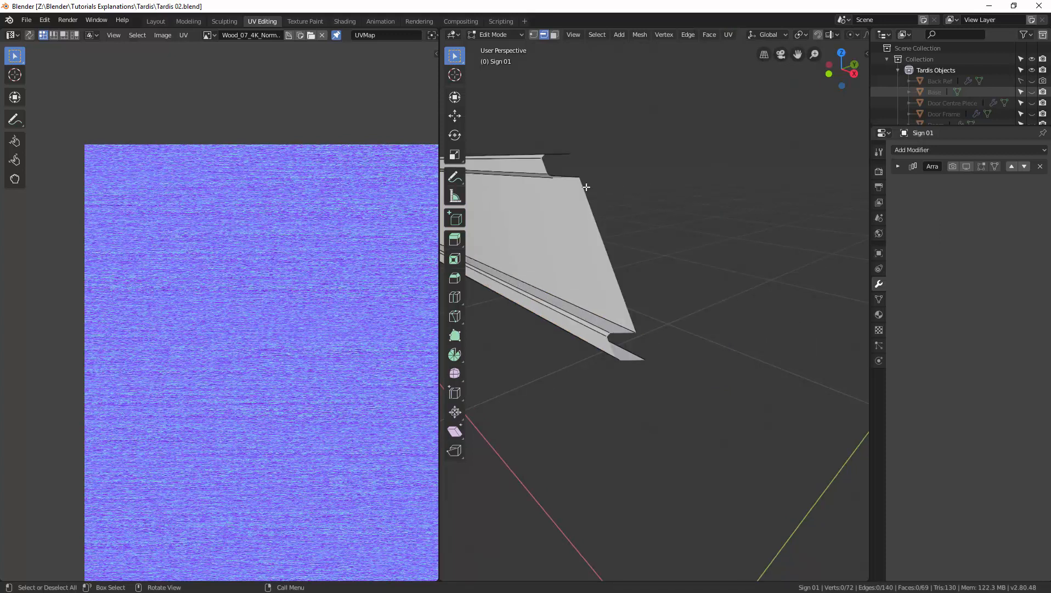
key("n")
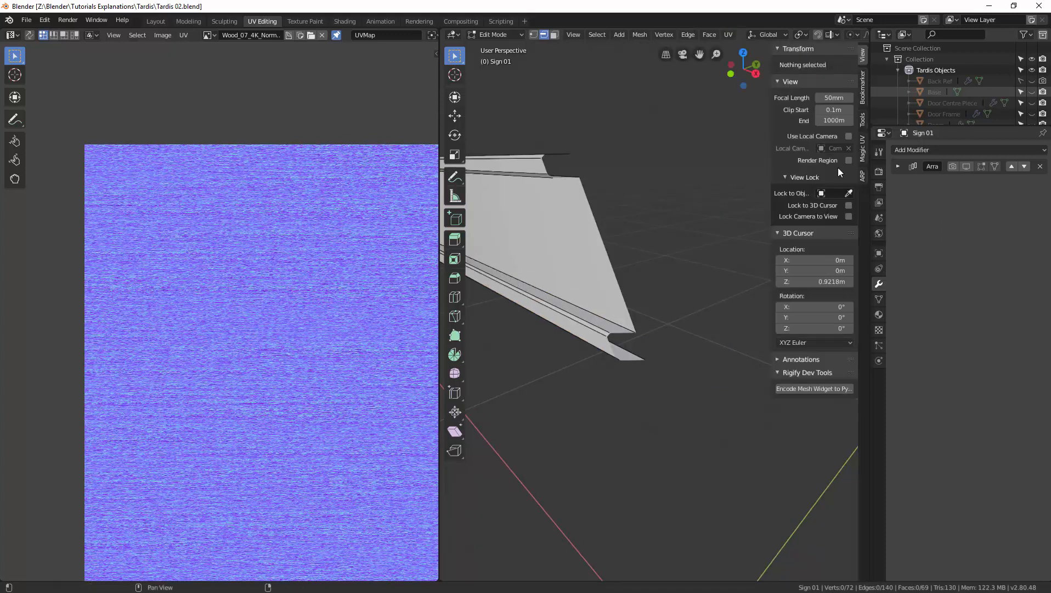
left_click(835, 109)
key("BackSpace")
type(".001")
key("Return")
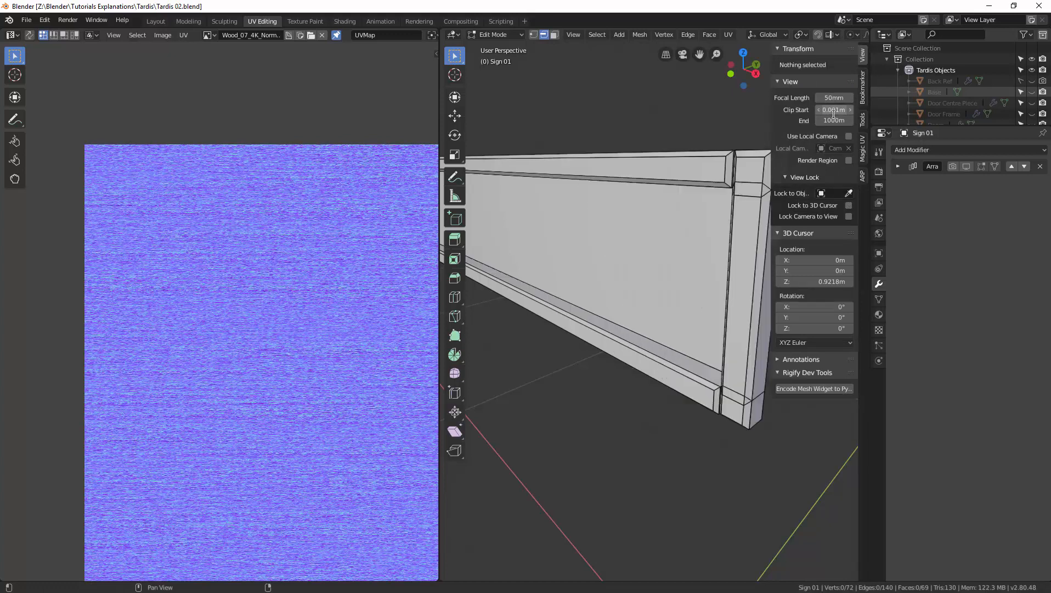
key("n")
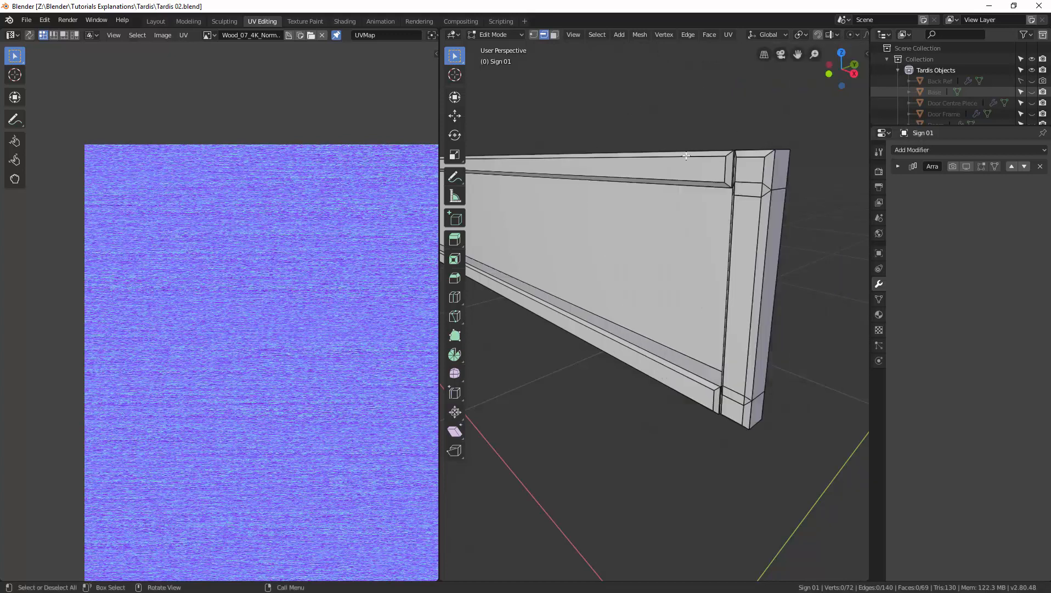
Step: Select the short depth edges around the sign's four outer corners and mark them as seams
middle_click_drag(665, 127, 680, 181)
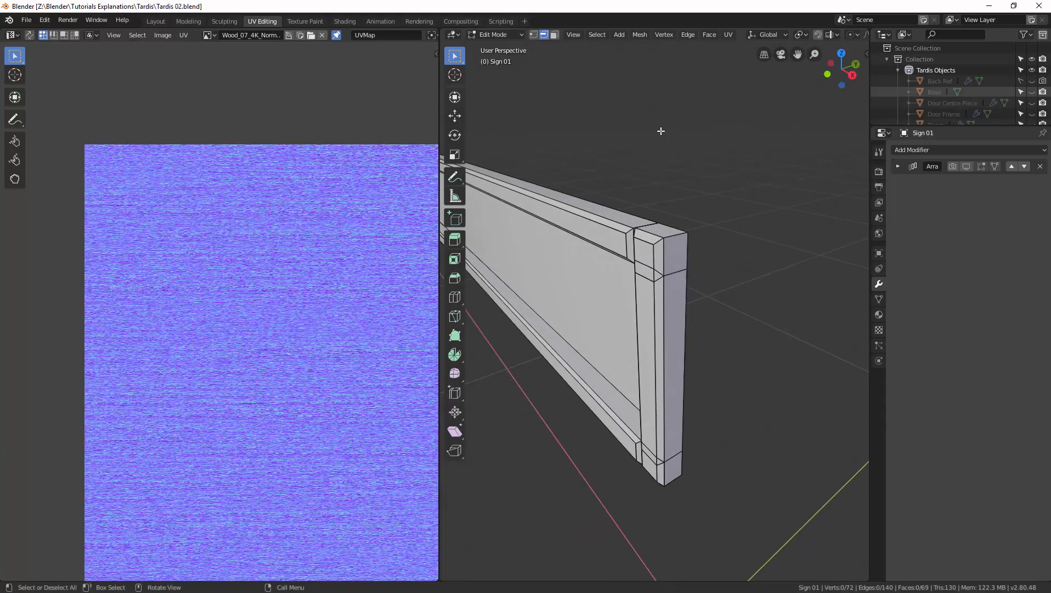
left_click(674, 234)
middle_click_drag(686, 297, 629, 338)
left_click(679, 142, "shift")
left_click(629, 371, "shift")
left_click(649, 233, "shift")
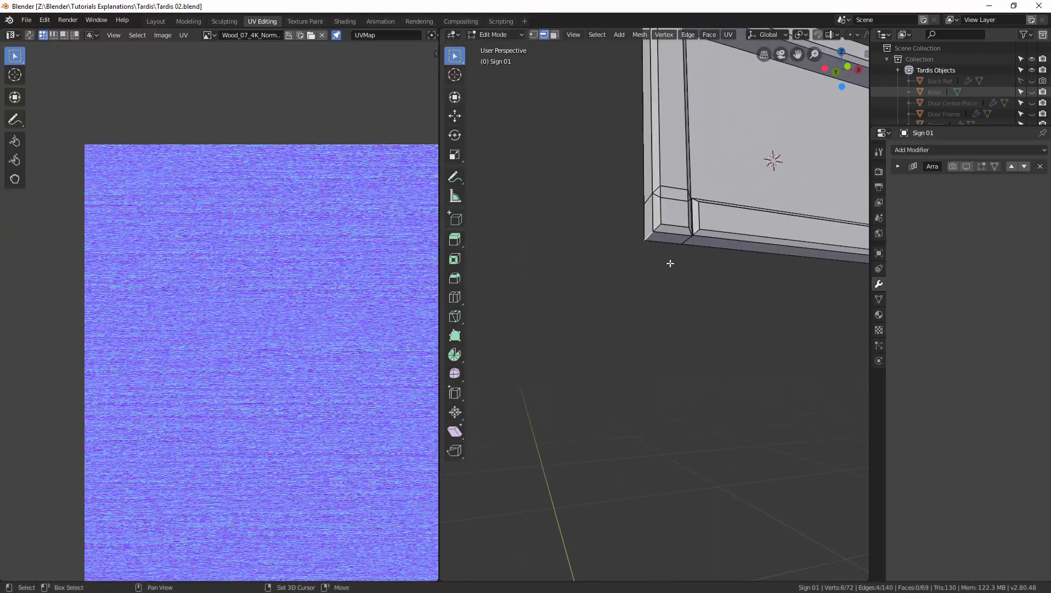
left_click(687, 240, "shift")
middle_click_drag(687, 240, 570, 502)
middle_click_drag(699, 345, 696, 346)
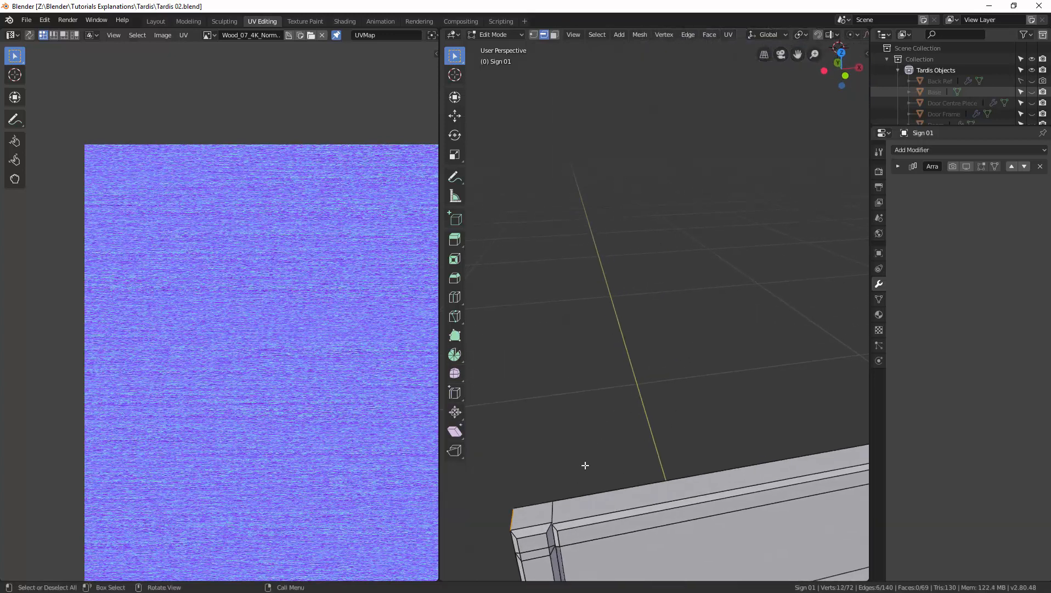
middle_click_drag(574, 482, 632, 121)
left_click(625, 132, "shift")
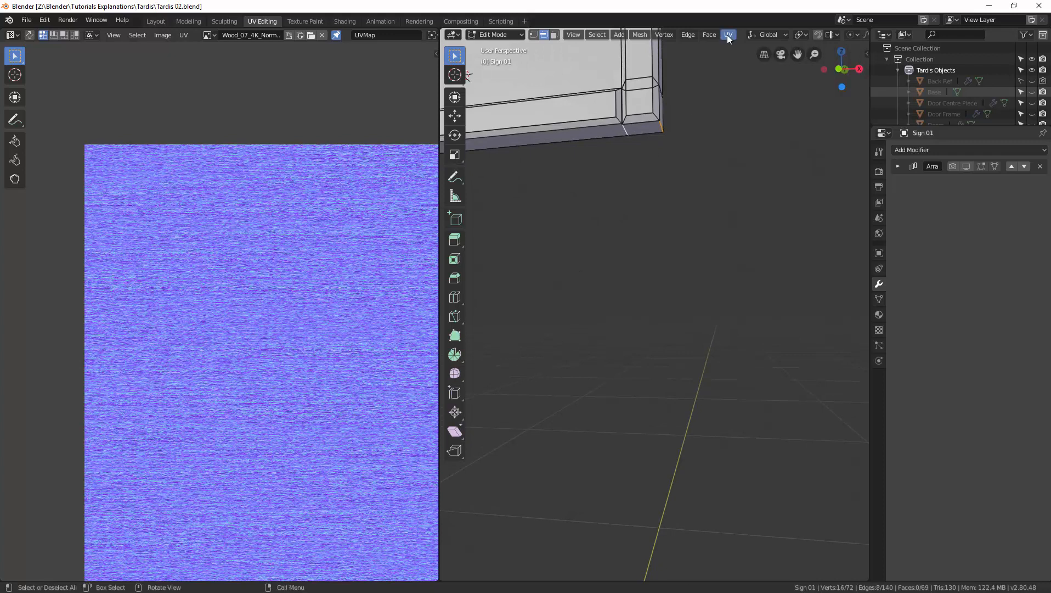
left_click(727, 34)
left_click(742, 162)
Step: Select the four edges bordering the sign's recessed centre panel and mark them as seams
key("a")
middle_click_drag(689, 135, 700, 155)
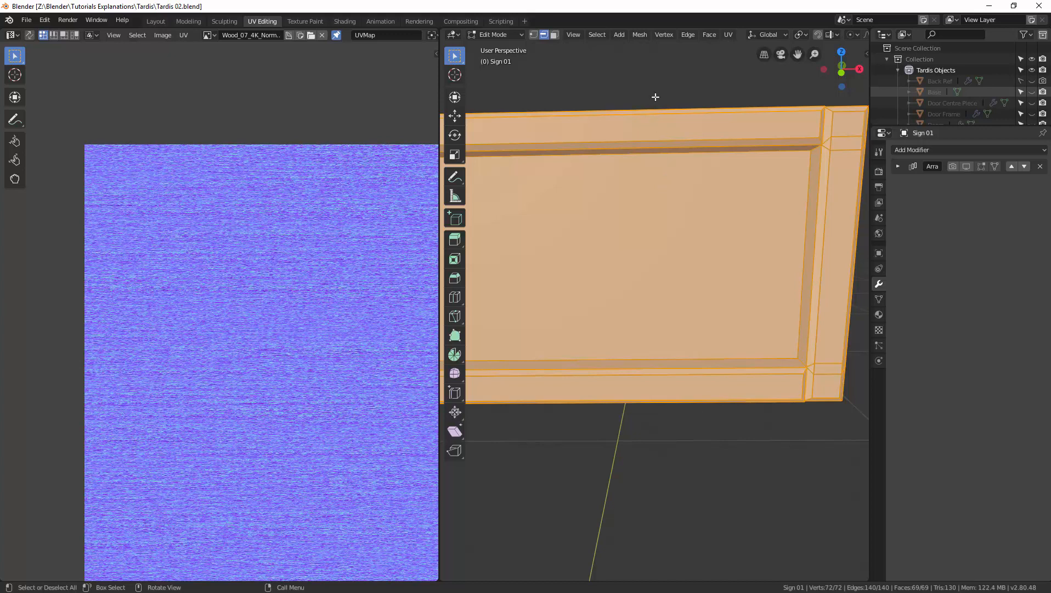
left_click(797, 198)
left_click(807, 201)
middle_click_drag(746, 167, 741, 156)
left_click(720, 62, "shift")
middle_click_drag(671, 118, 672, 151)
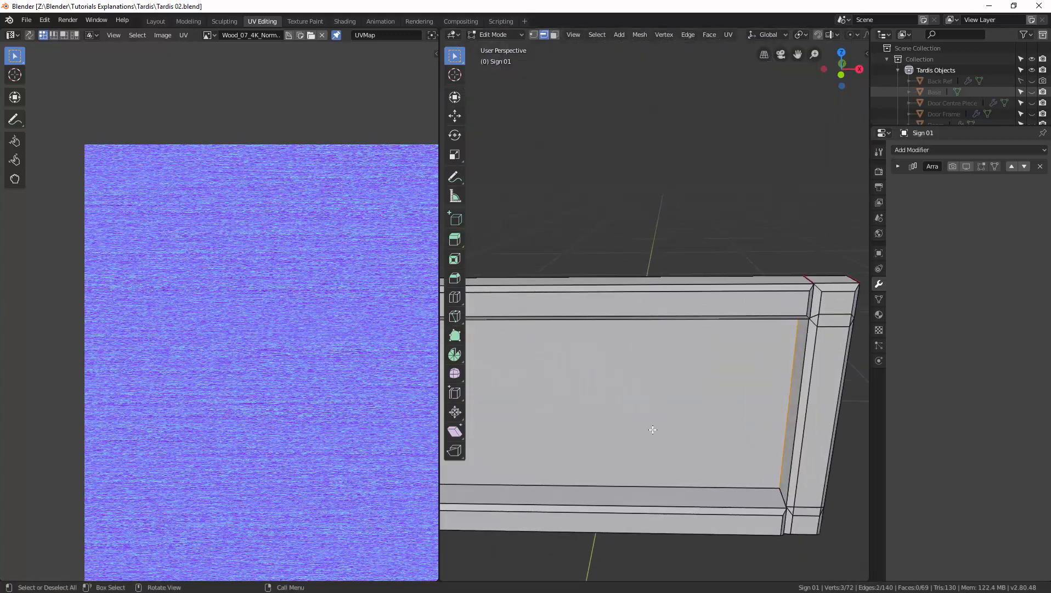
left_click(651, 487, "shift")
middle_click_drag(647, 475, 710, 106)
left_click(606, 346, "shift")
left_click(729, 35)
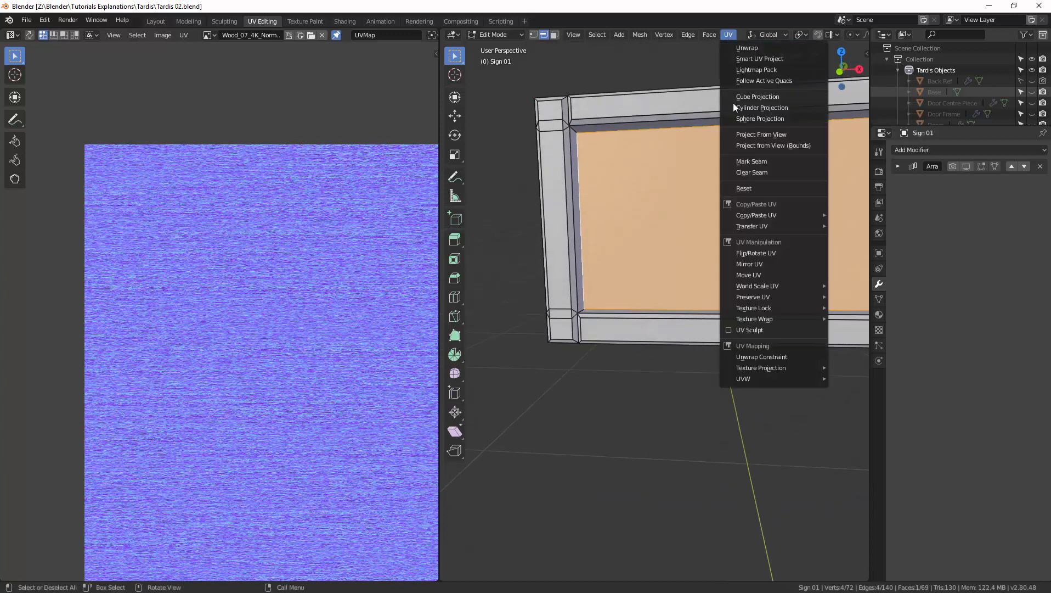
left_click(740, 163)
Step: Unwrap the whole sign mesh along the marked seams and inspect the UV layout
key("a")
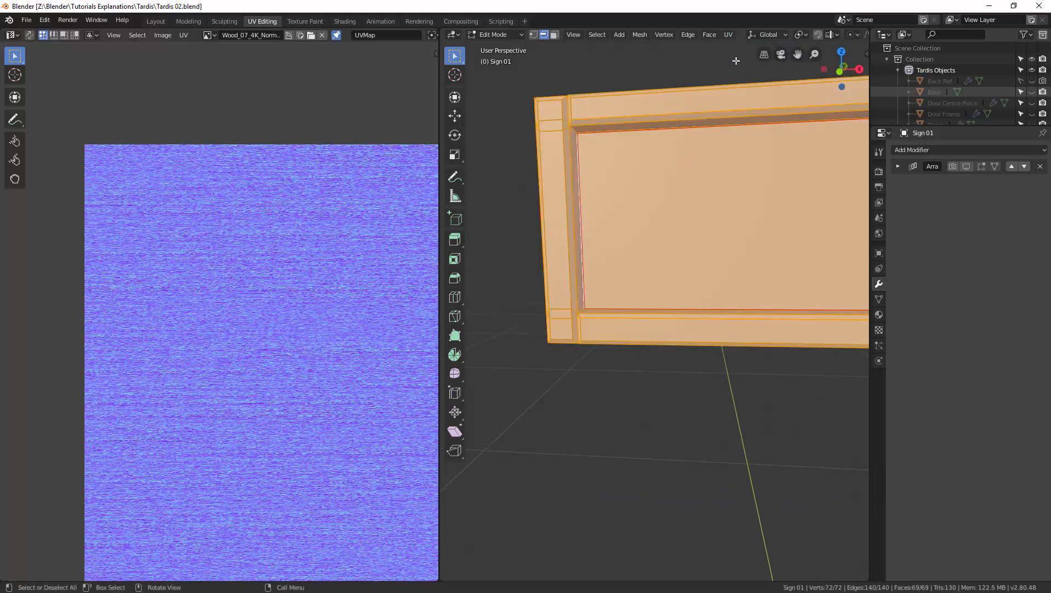
left_click(727, 33)
left_click(732, 46)
scroll(345, 179, "down", 3)
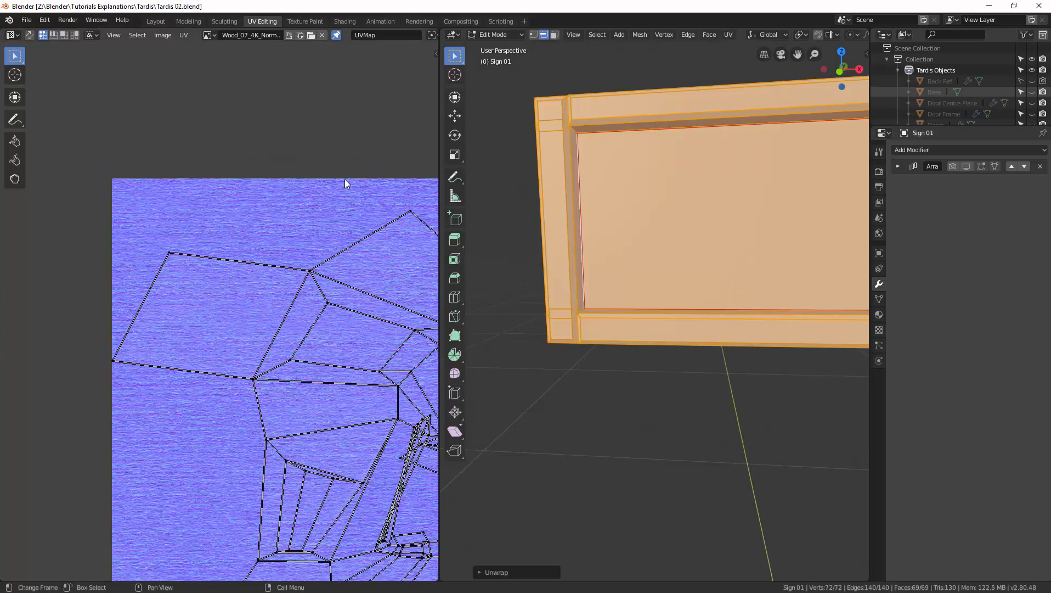
middle_click_drag(309, 203, 278, 119)
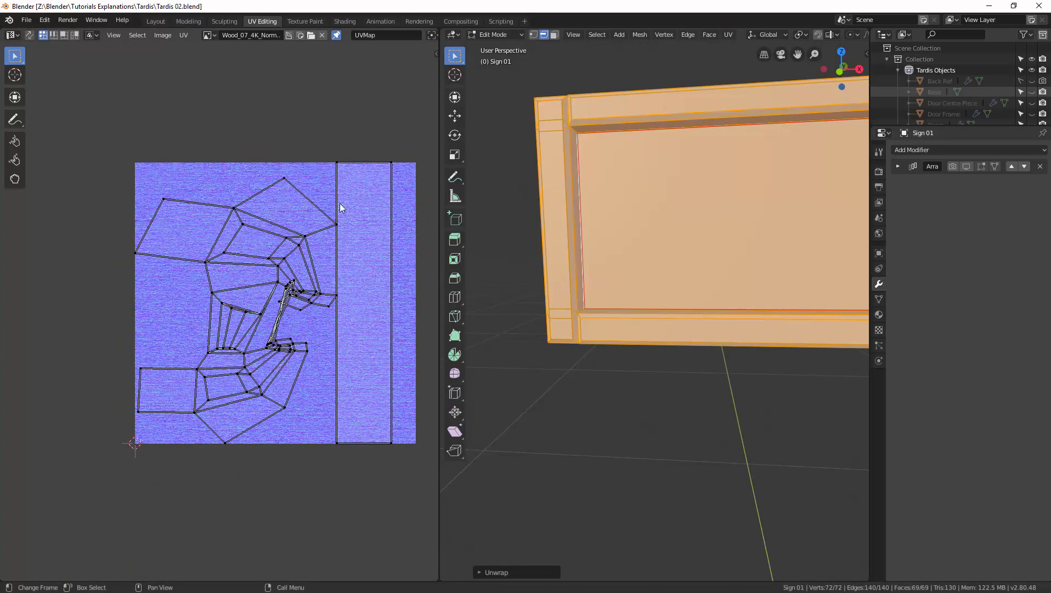
middle_click_drag(629, 234, 643, 253)
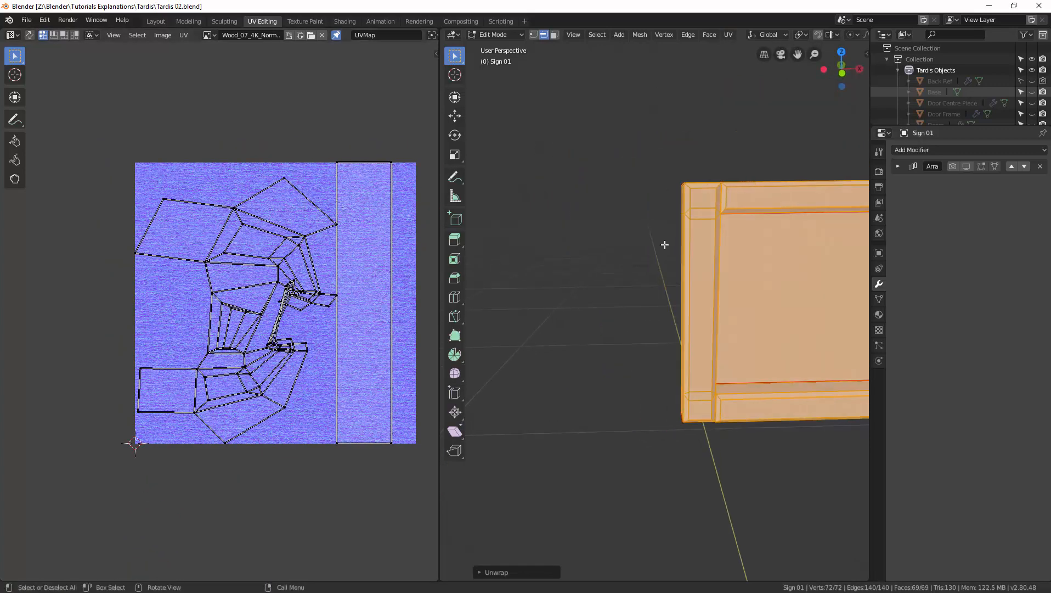
Step: Undo the seam-based unwrap and clear every seam from the whole sign mesh
key("ctrl+z")
key("ctrl+z")
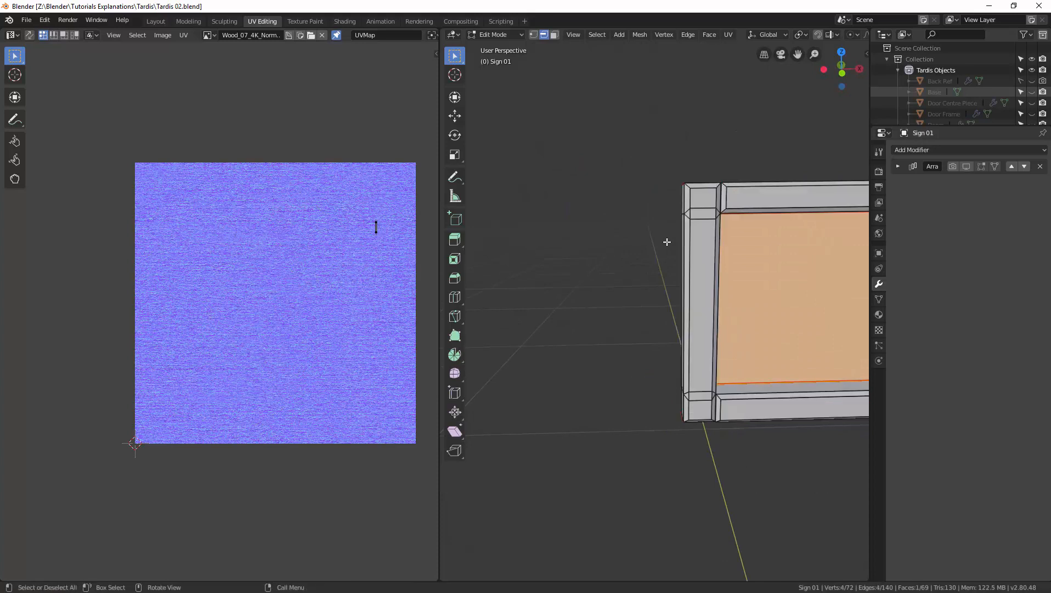
middle_click_drag(666, 242, 683, 274)
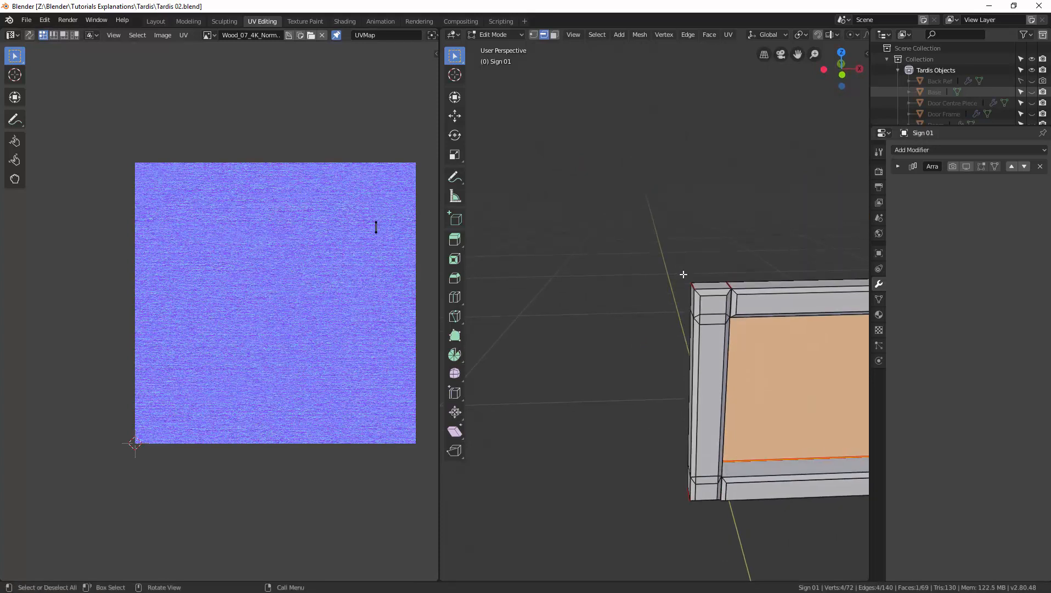
key("a")
left_click(728, 35)
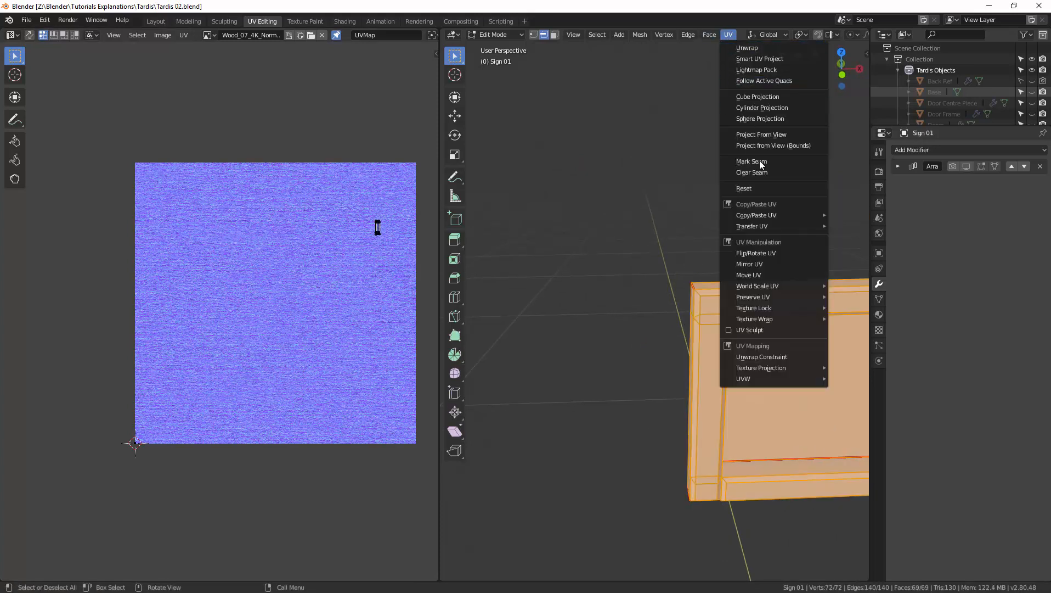
left_click(761, 172)
Step: Unwrap the entire seamless sign mesh again and inspect the upper end of its UV layout
middle_click_drag(750, 296, 675, 265, "shift")
left_click(728, 34)
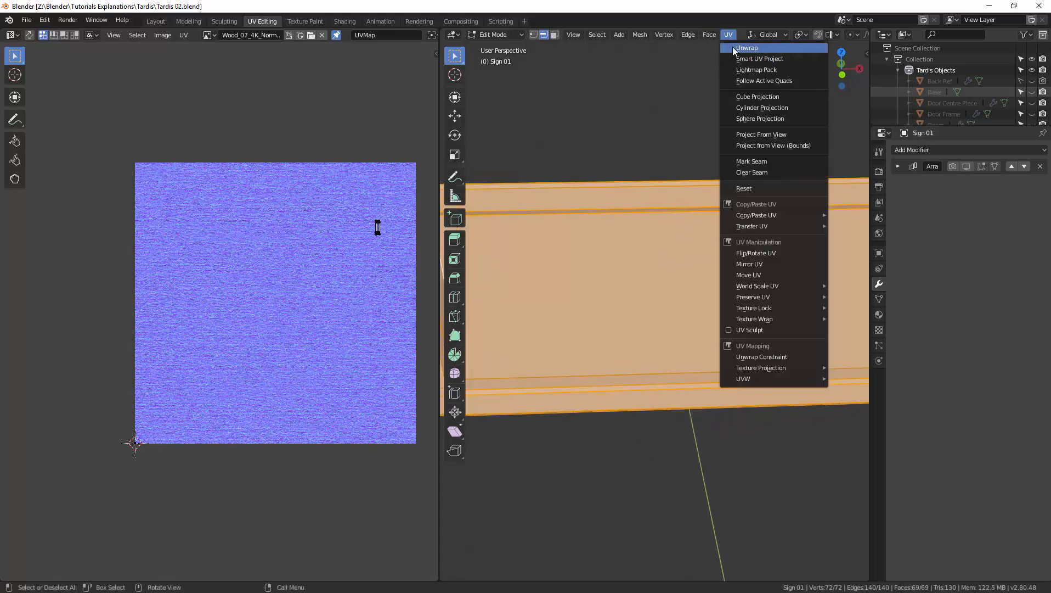
left_click(732, 47)
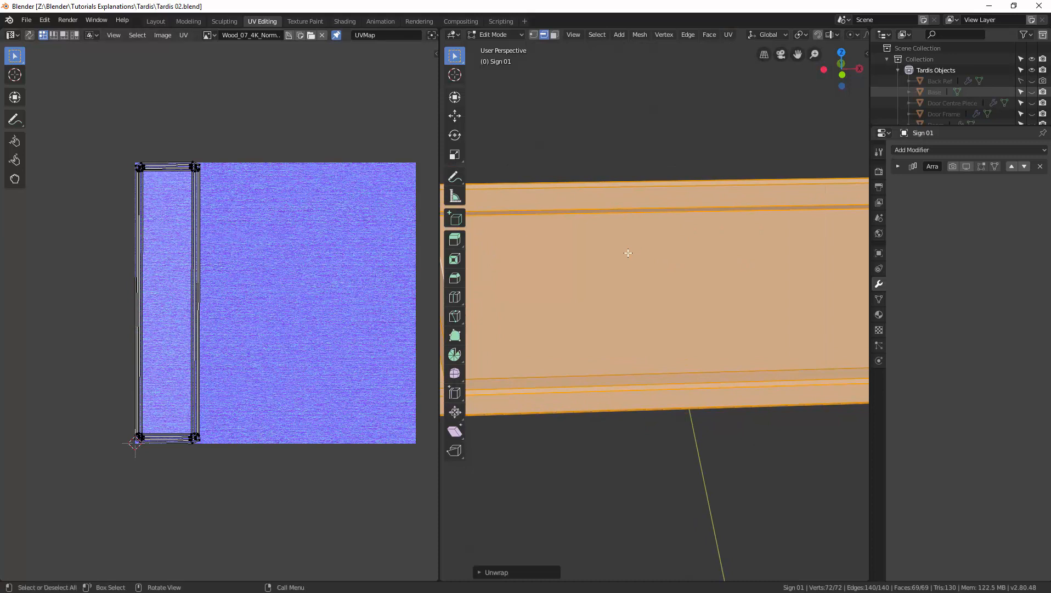
left_click(613, 161)
middle_click_drag(627, 232, 667, 289)
key("a")
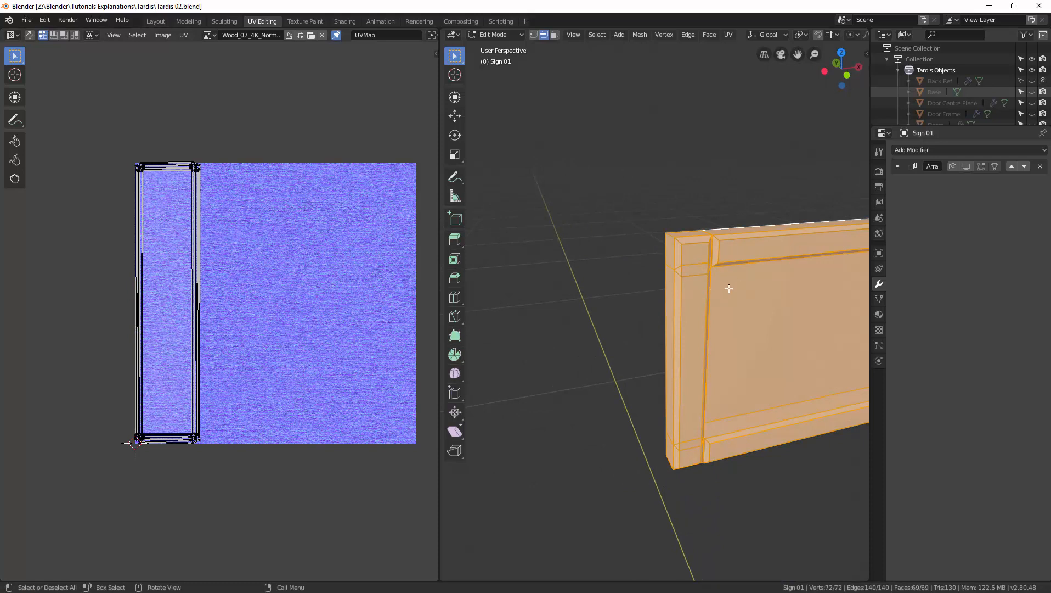
middle_click_drag(107, 157, 151, 174, "shift")
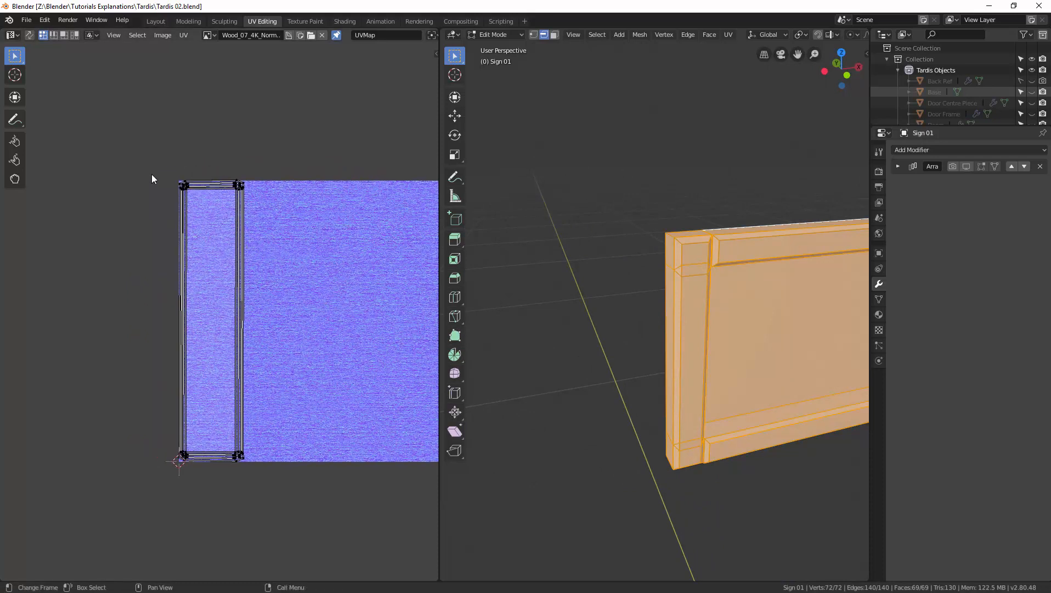
scroll(224, 231, "up", 3)
middle_click_drag(235, 216, 222, 314, "shift")
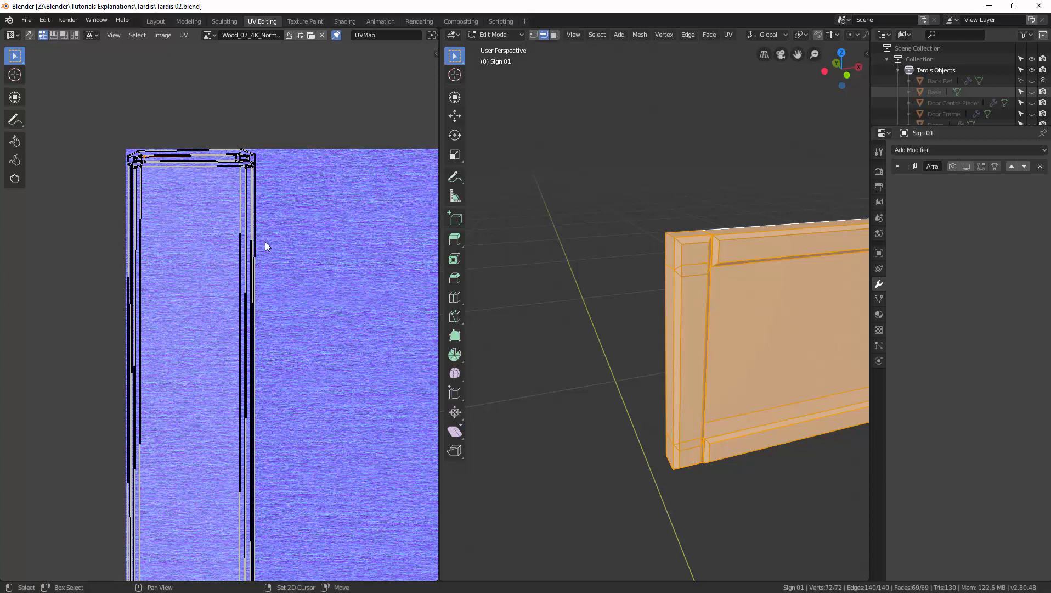
Step: Switch the 3D view to LookDev shading and inspect how the current texture maps onto the sign
middle_click_drag(382, 245, 368, 244, "shift")
key("z")
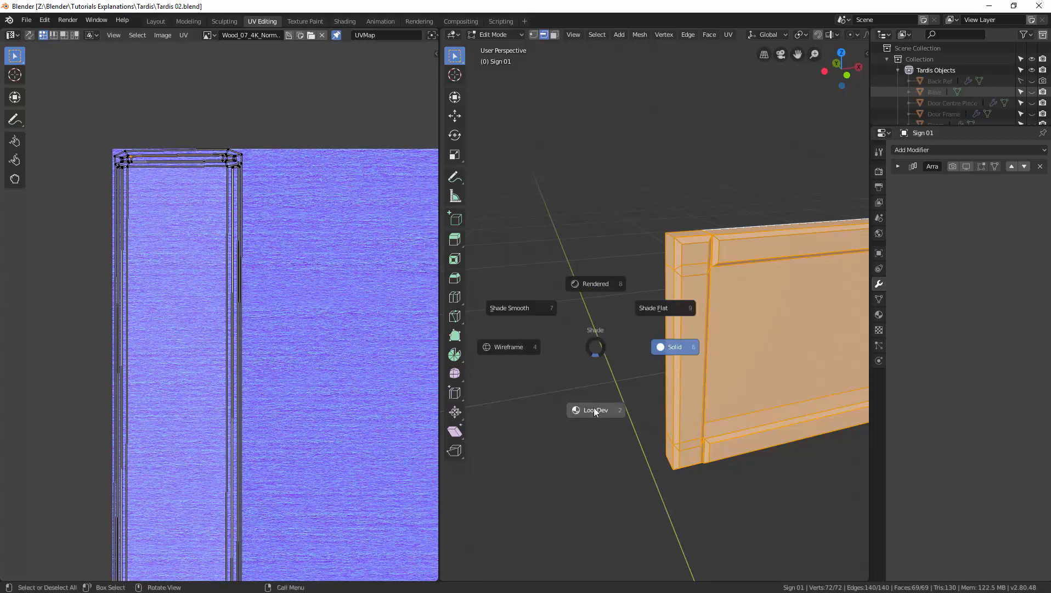
left_click(593, 411)
scroll(606, 384, "up", 5)
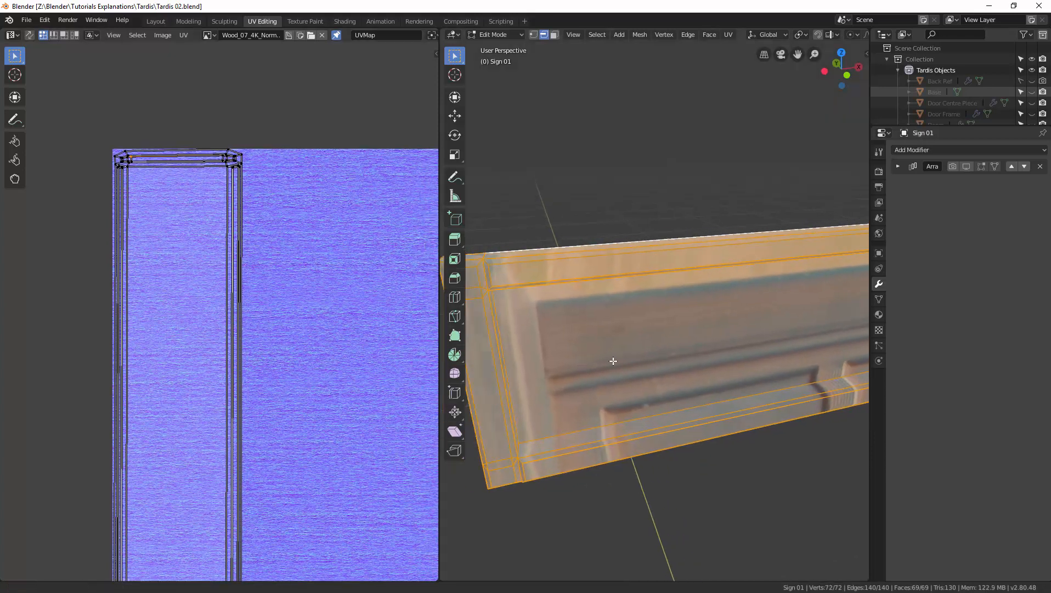
scroll(602, 371, "down", 2)
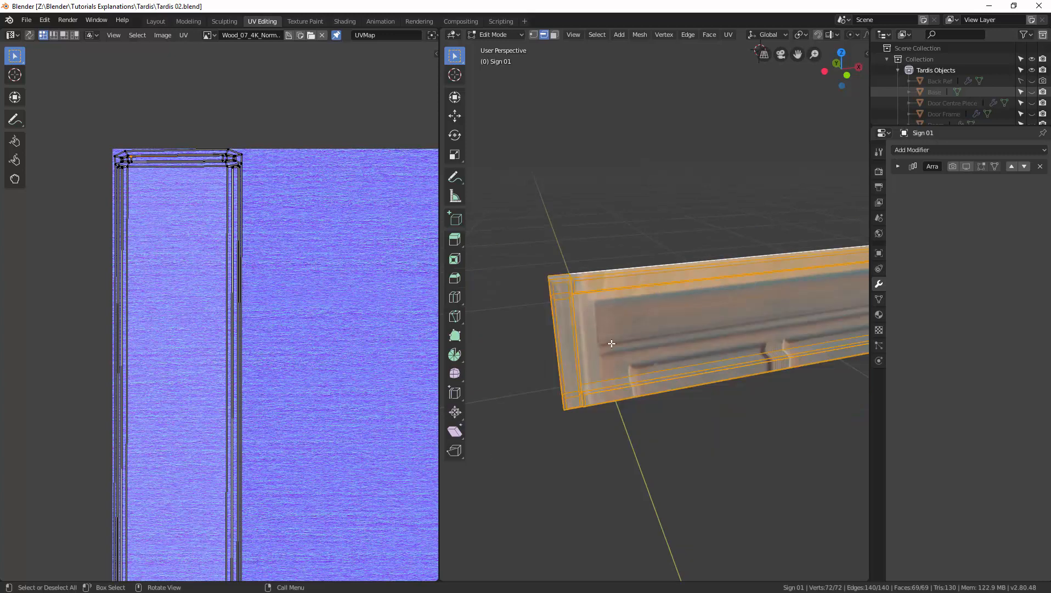
Step: Open the Shading workspace and frame the whole sign in its 3D view
left_click(345, 22)
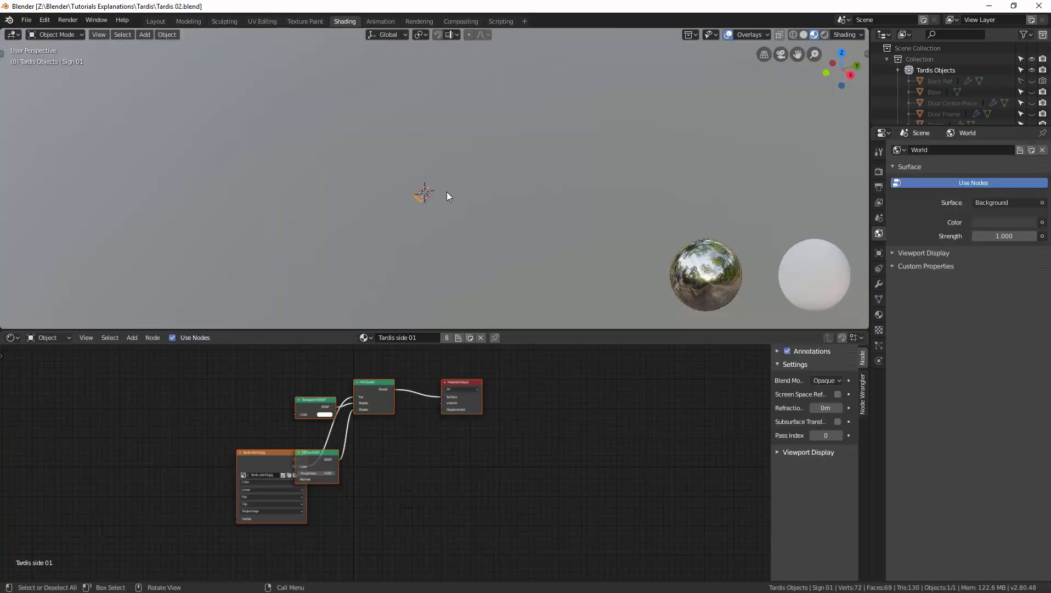
key("KP_Decimal")
middle_click_drag(440, 198, 587, 184)
scroll(442, 173, "up", 6)
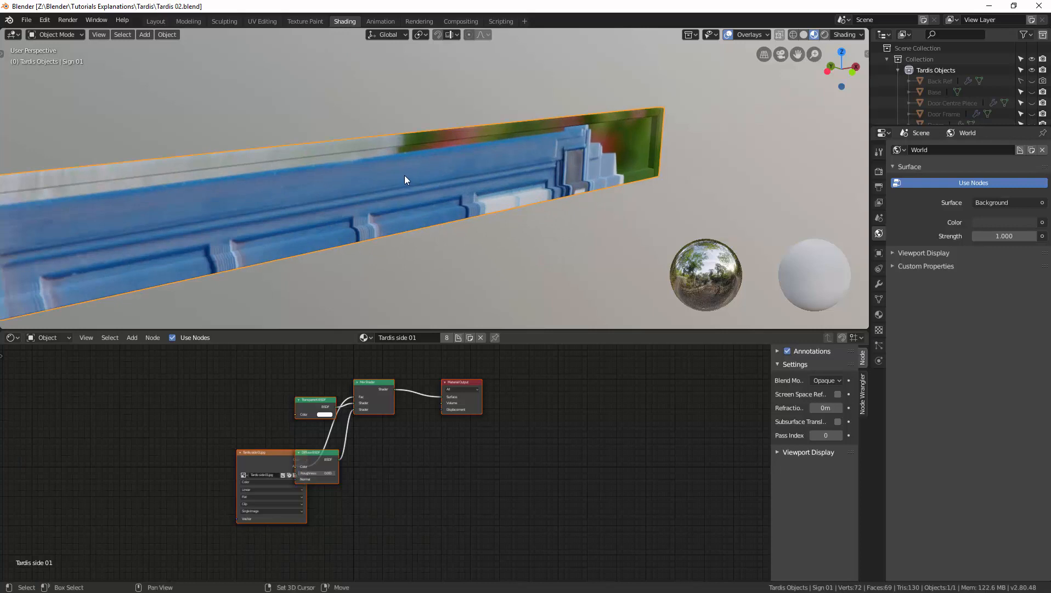
middle_click_drag(404, 175, 491, 197)
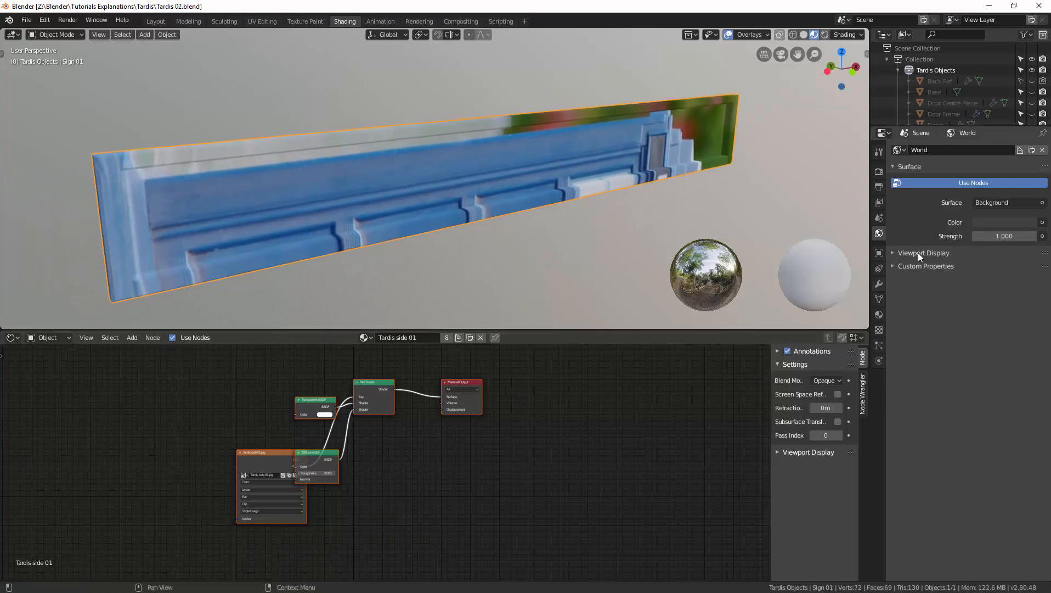
Step: Add a second material slot to the sign with a new material named Surf
left_click(879, 315)
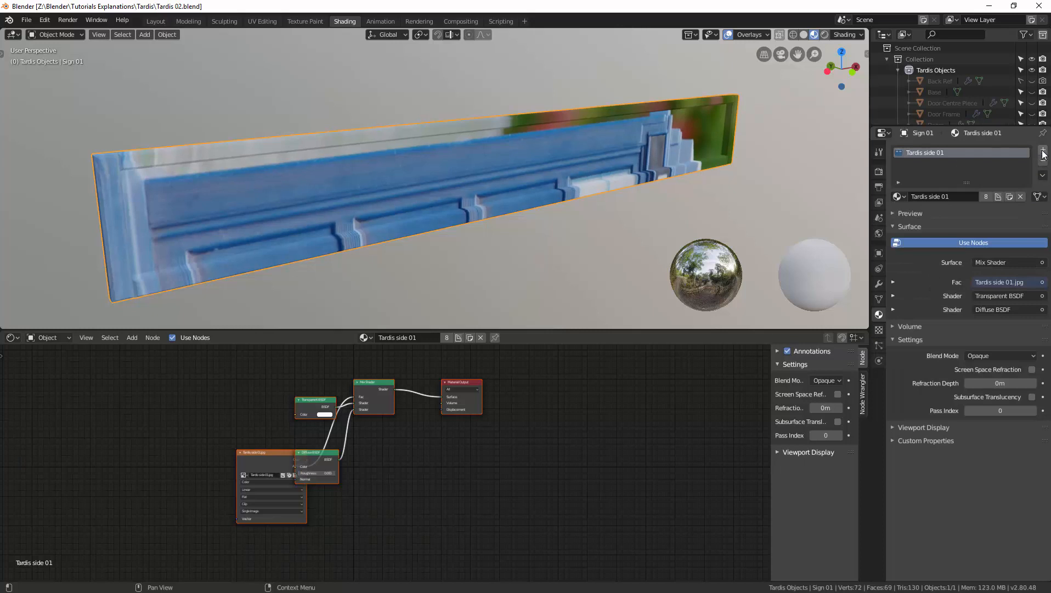
left_click(1043, 150)
left_click(966, 219)
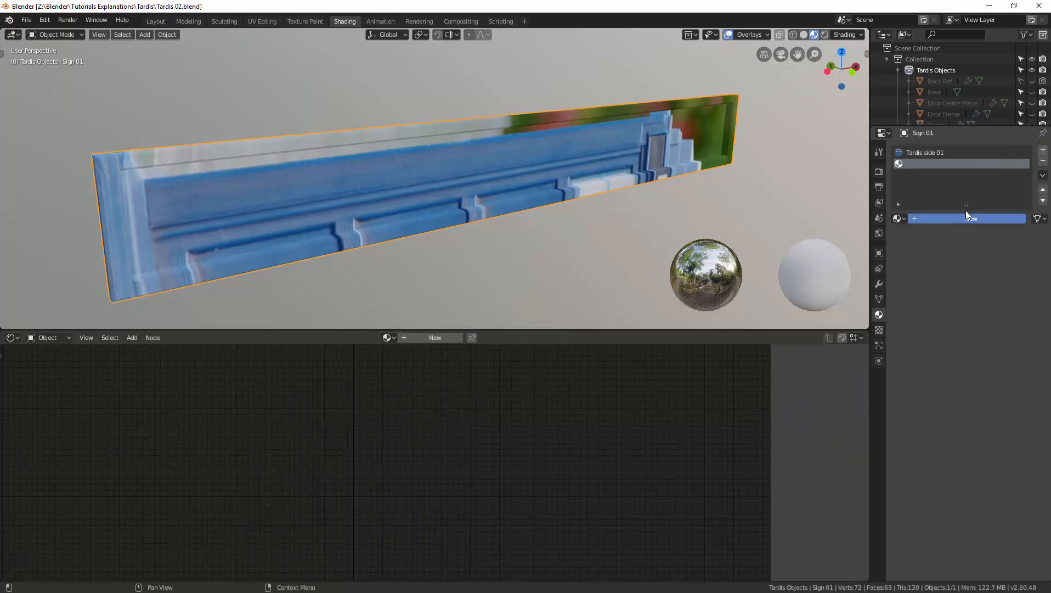
double_click(933, 164)
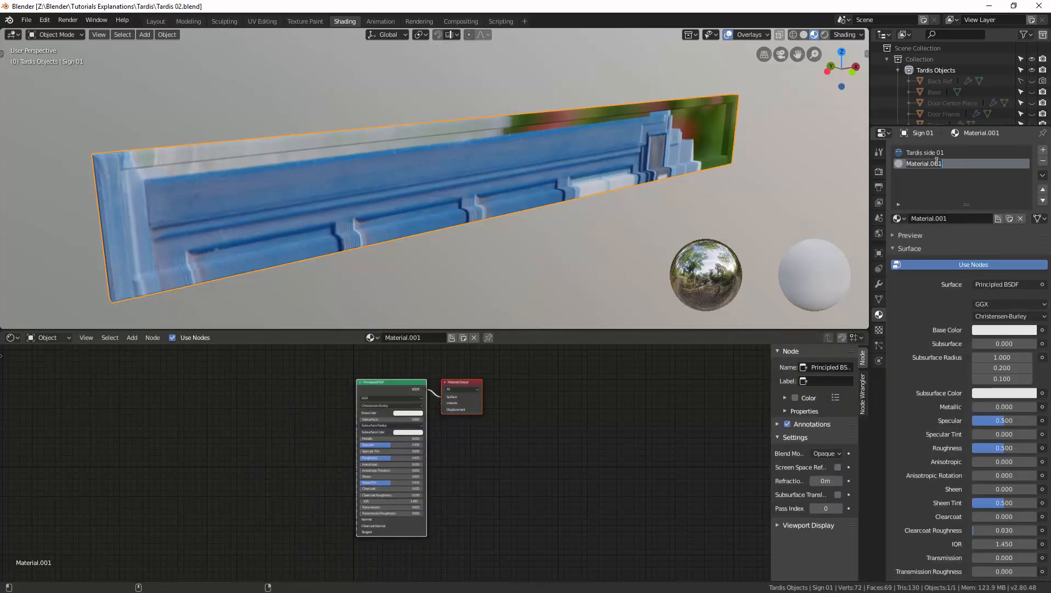
type("Surf")
key("Return")
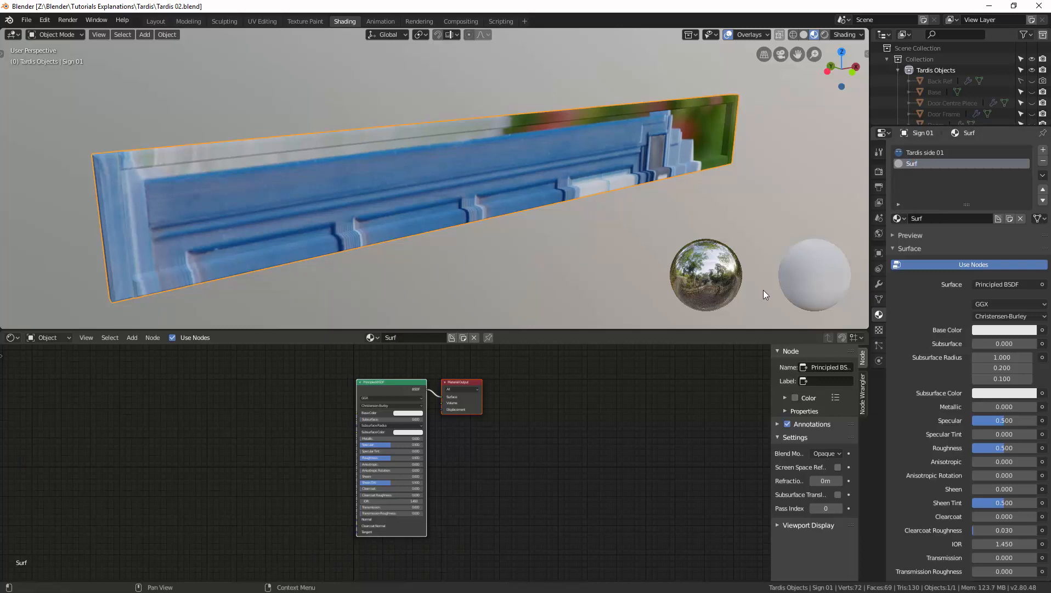
Step: Set the Surf material's roughness to 0.729 and its base color to dark blue, spacing the Material Output node away from the shader
left_click_drag(448, 387, 484, 387)
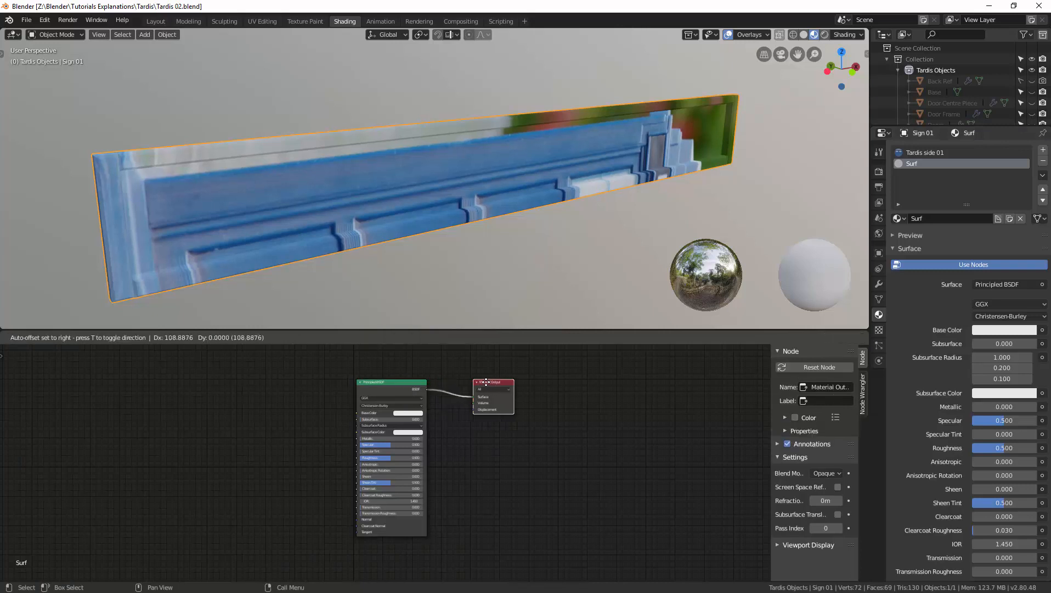
scroll(253, 400, "up", 2)
middle_click_drag(260, 401, 281, 446)
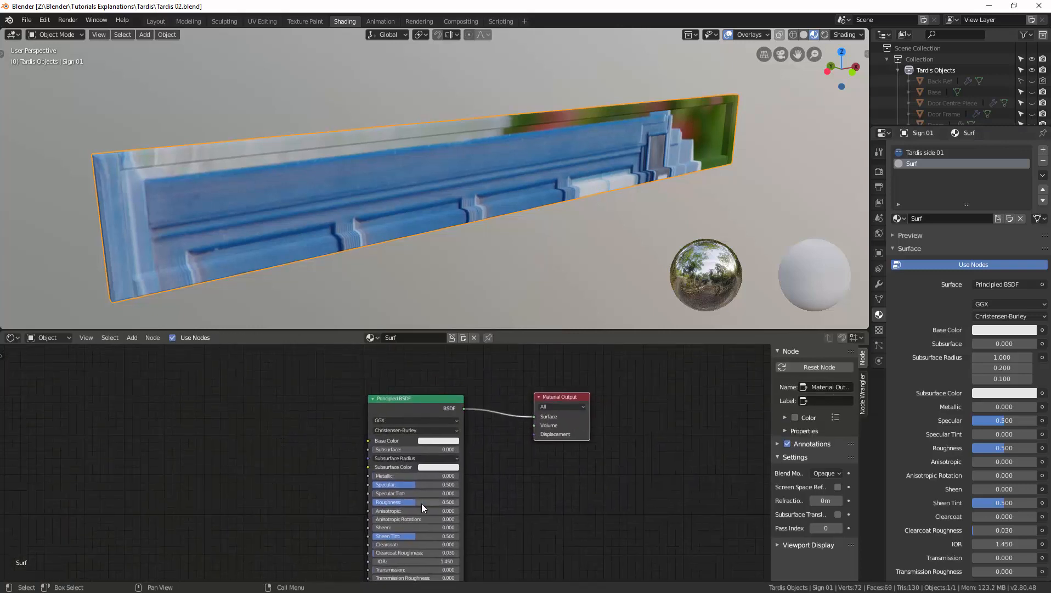
left_click_drag(414, 506, 435, 506)
left_click(439, 441)
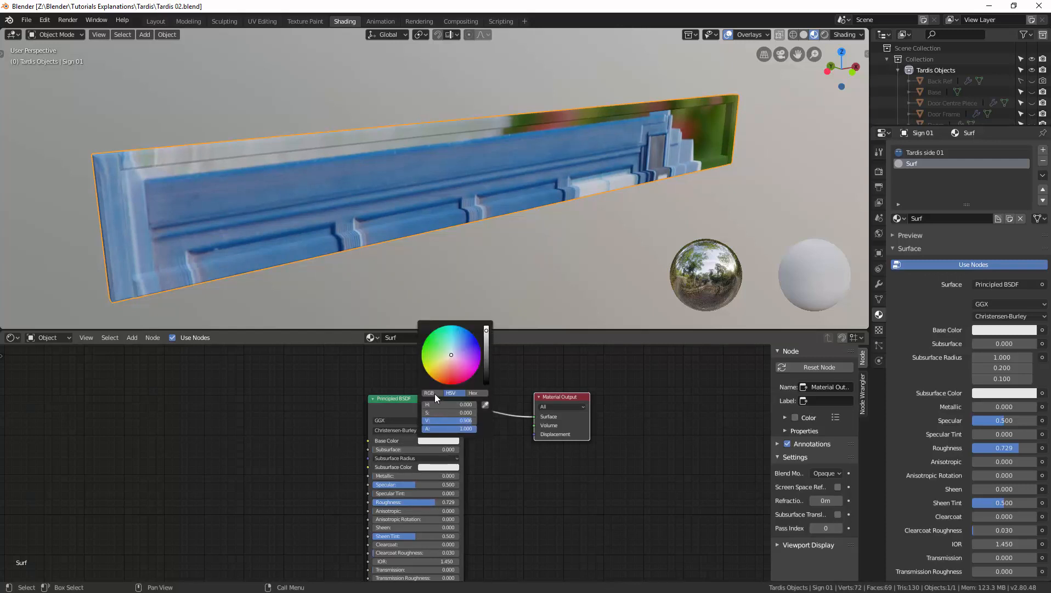
mouse_move(445, 403)
left_mouse_down()
mouse_move(417, 404)
mouse_move(447, 421)
mouse_move(437, 420)
mouse_move(444, 413)
left_mouse_up()
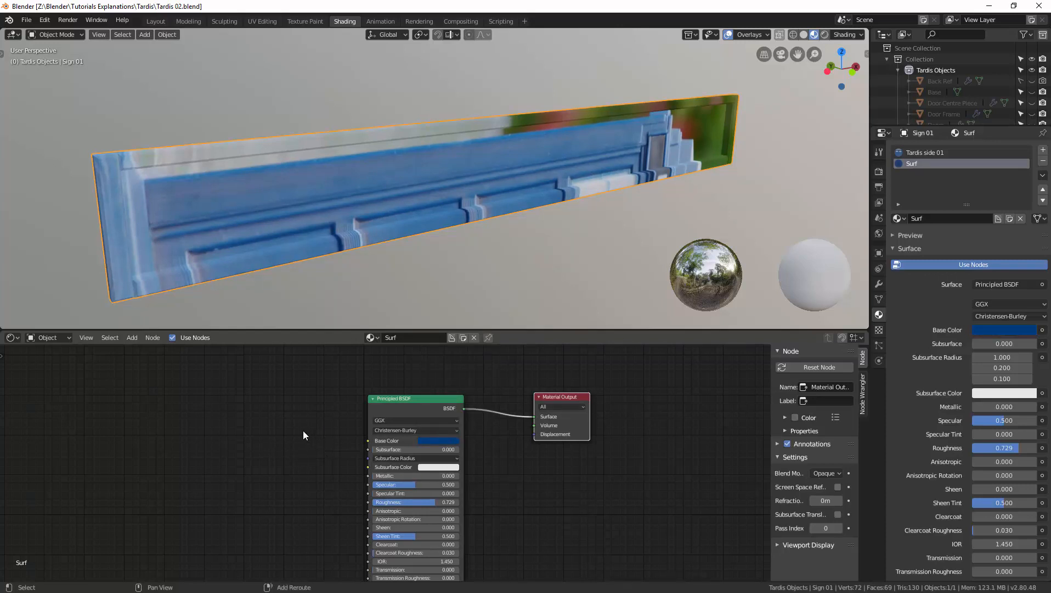
Step: Add an Image Texture node beside the Principled BSDF and load Wood_07_4K_Normal.png into it
key("shift+a")
mouse_move(283, 481)
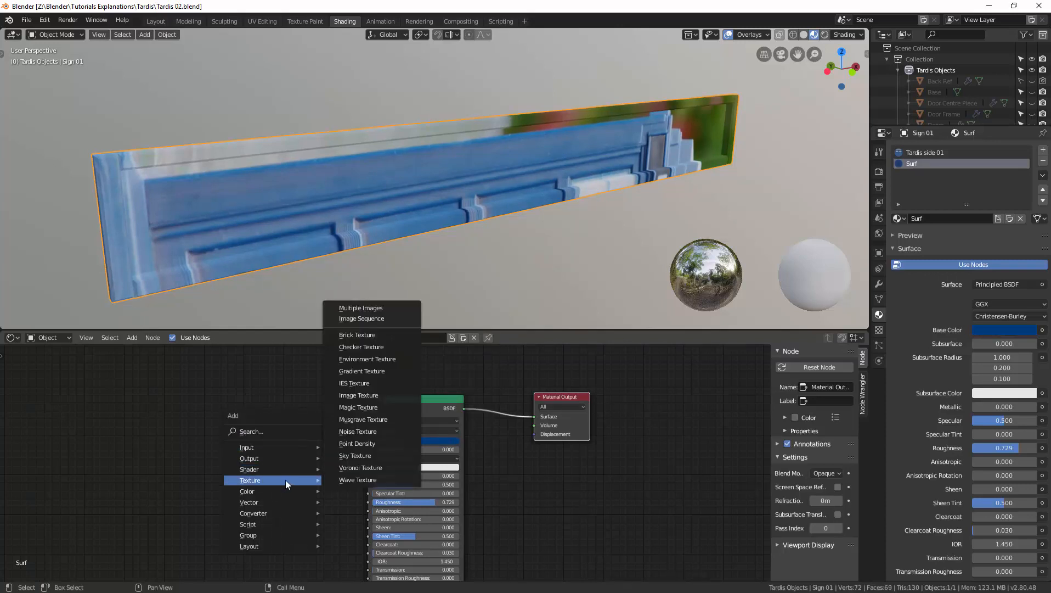
left_click(362, 395)
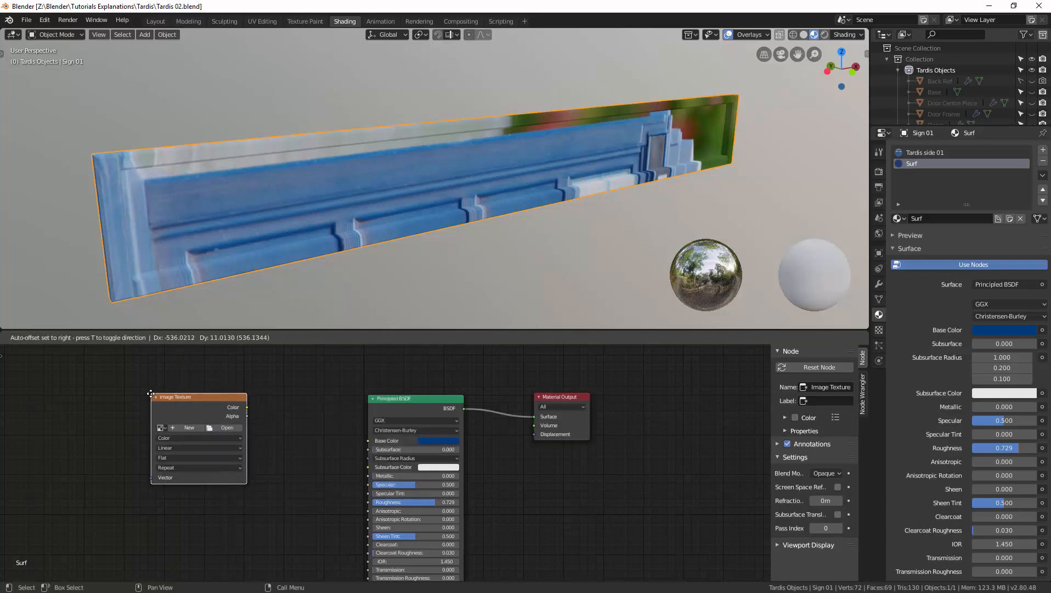
left_click(174, 400)
left_click(160, 429)
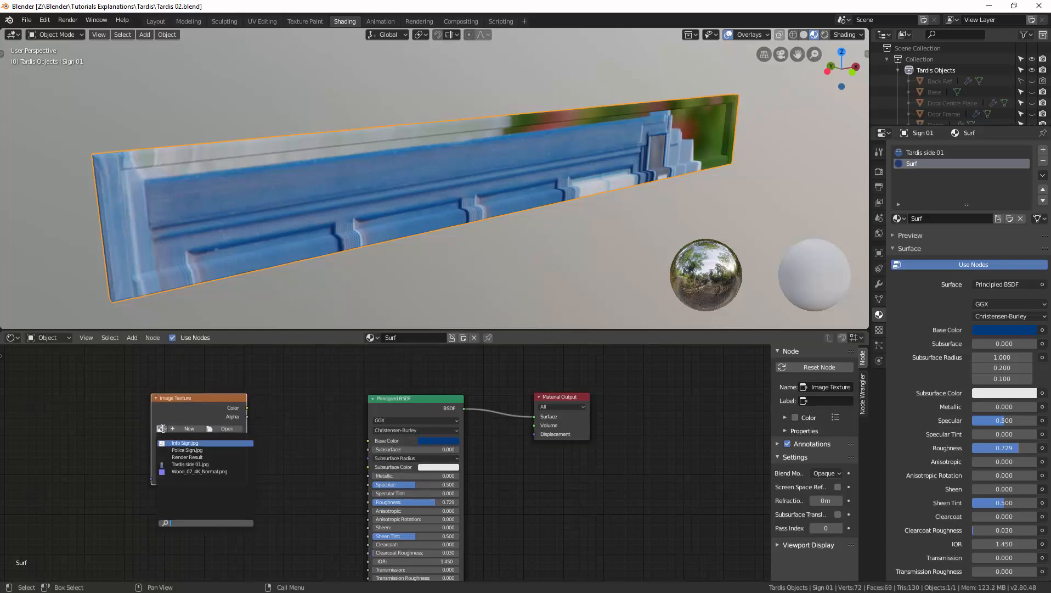
left_click(189, 471)
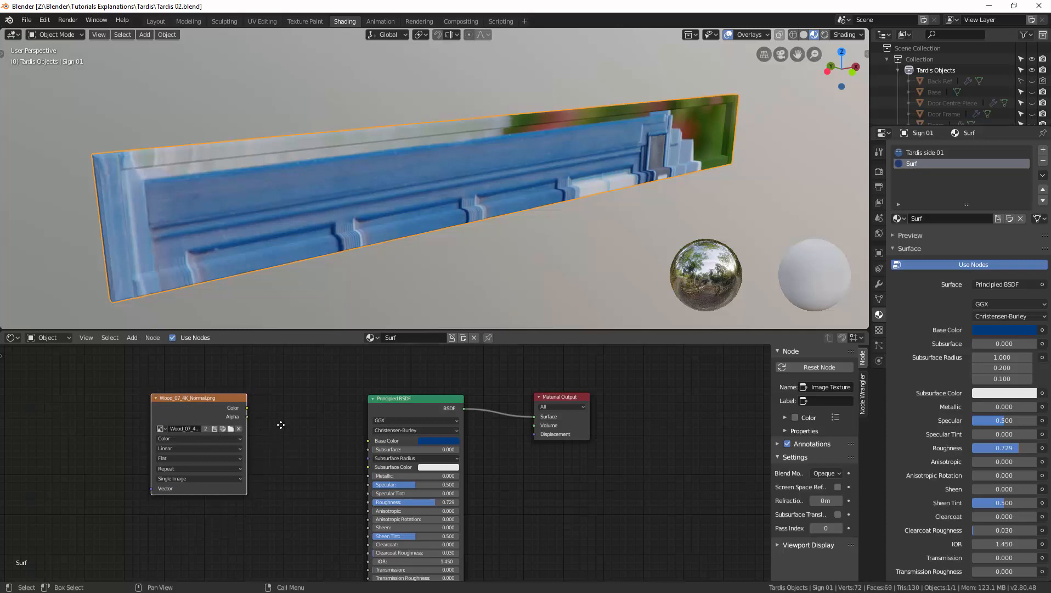
Step: Set the wood normal image to Non-Color Data and move its node farther from the Principled BSDF
middle_click_drag(277, 426, 269, 392)
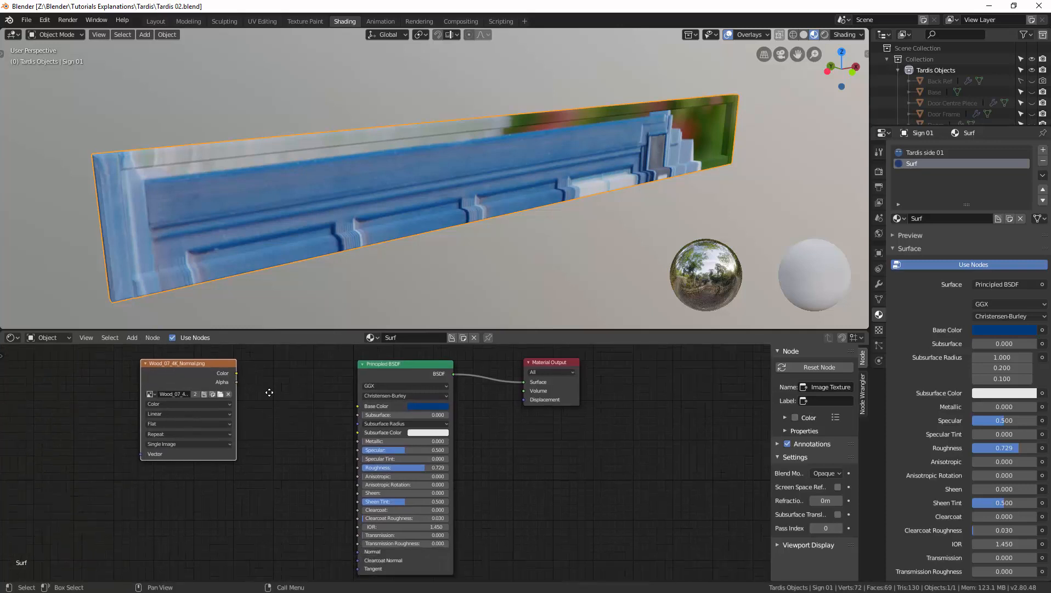
left_click(167, 405)
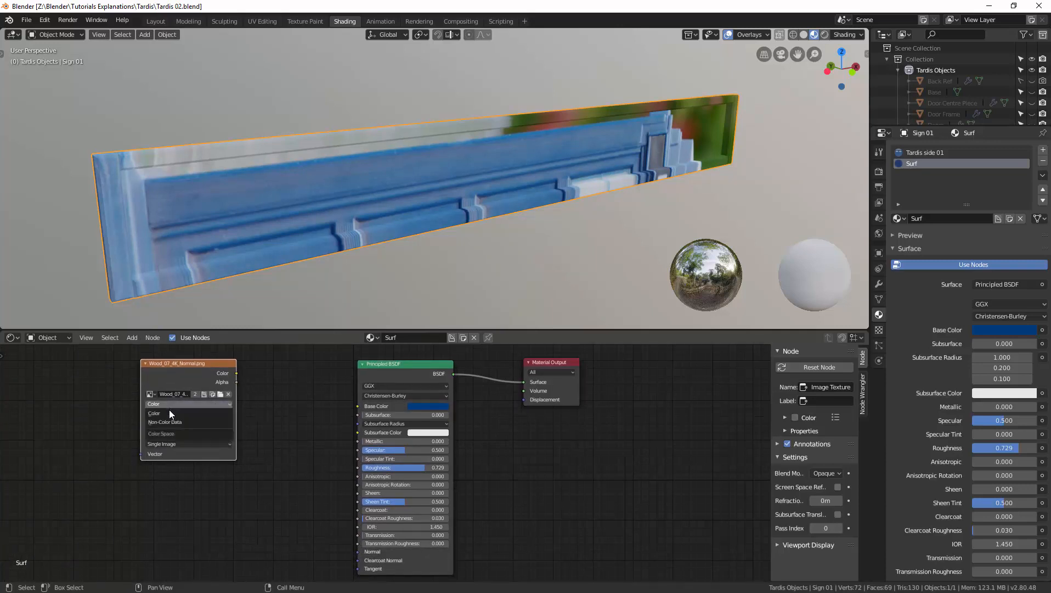
left_click(169, 419)
left_click_drag(181, 378, 130, 402)
Step: Add a Normal Map node and connect it between the wood image's Color output and the Principled BSDF's Normal input
key("shift+a")
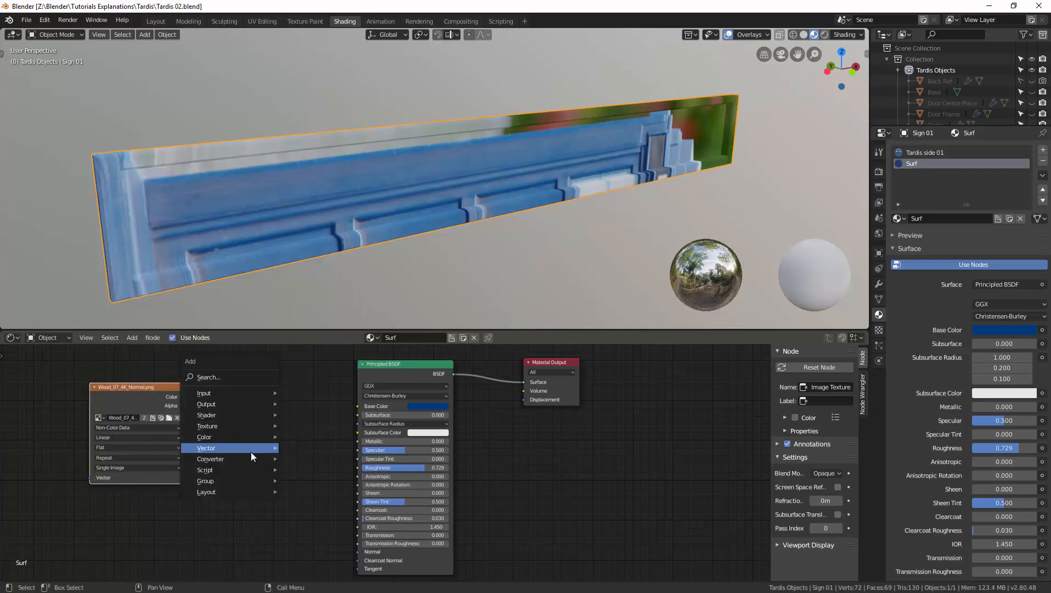
mouse_move(251, 445)
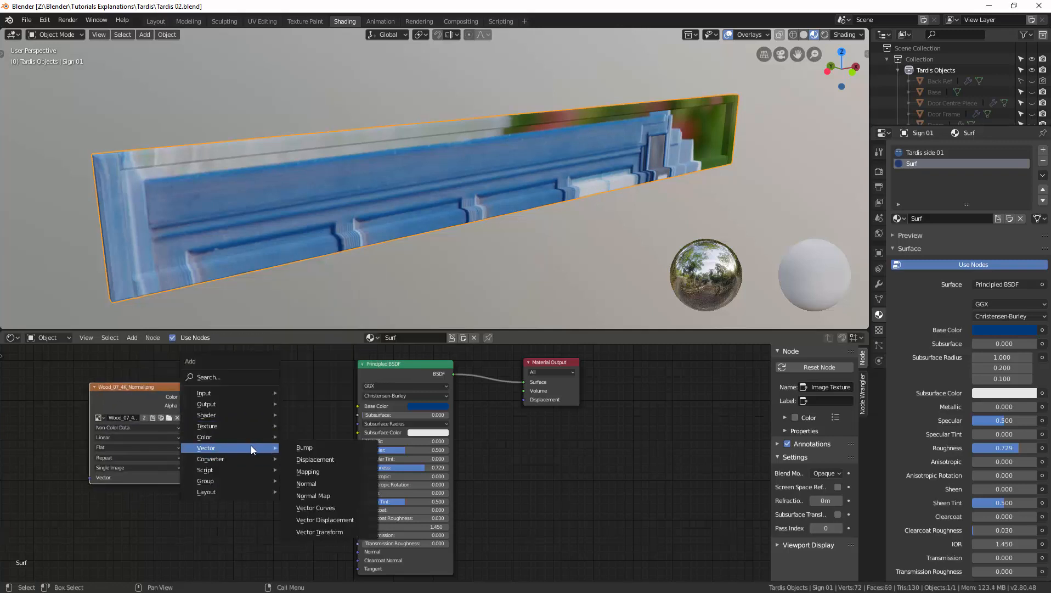
left_click(315, 495)
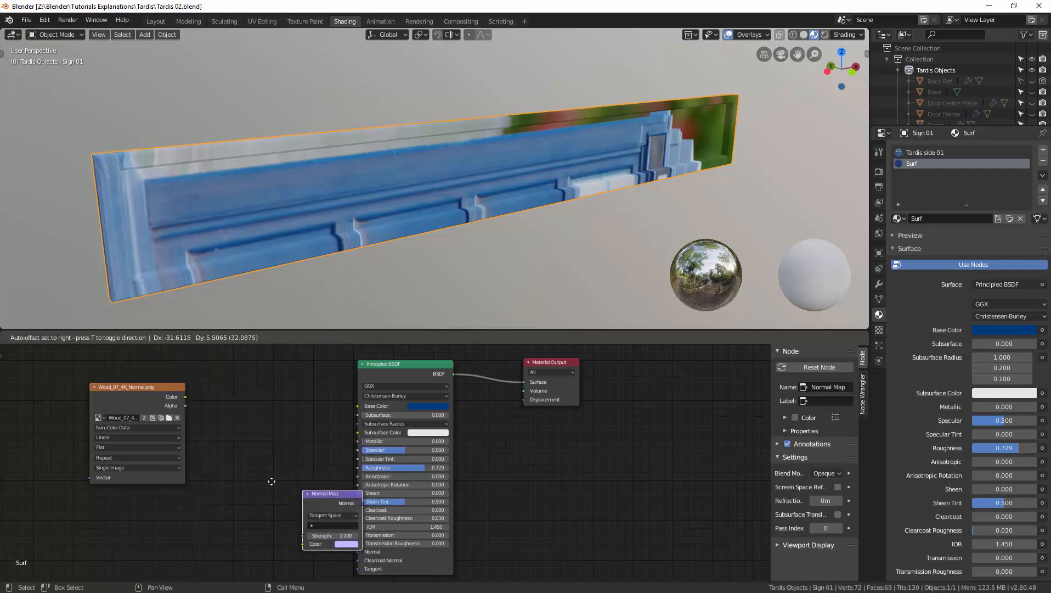
left_click(256, 464)
left_click_drag(185, 396, 257, 517)
left_click_drag(316, 477, 356, 548)
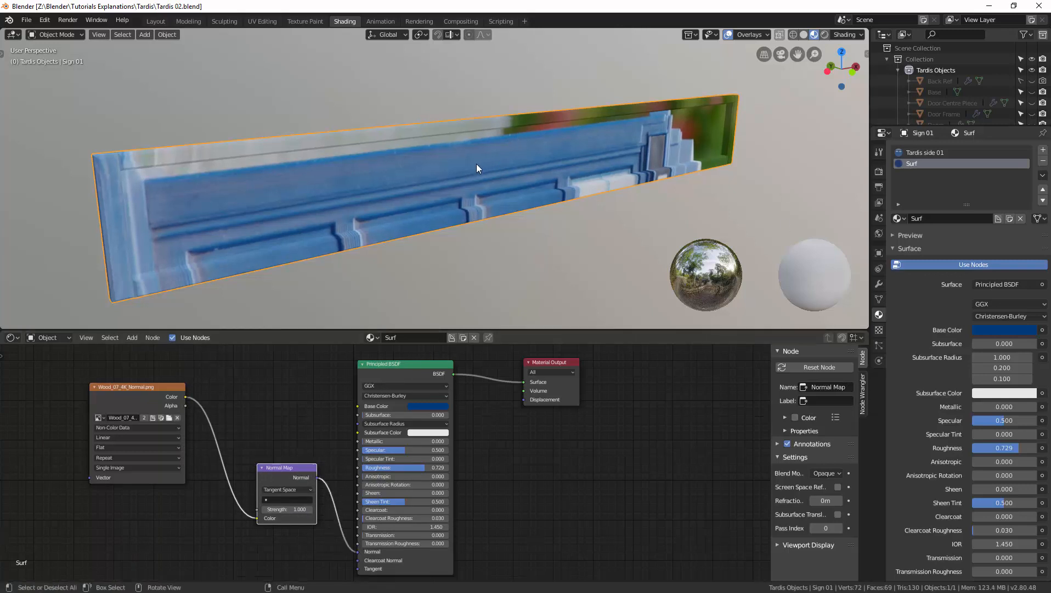
Step: Enter Edit Mode and assign the Surf material to the entire sign mesh
key("ctrl+Tab")
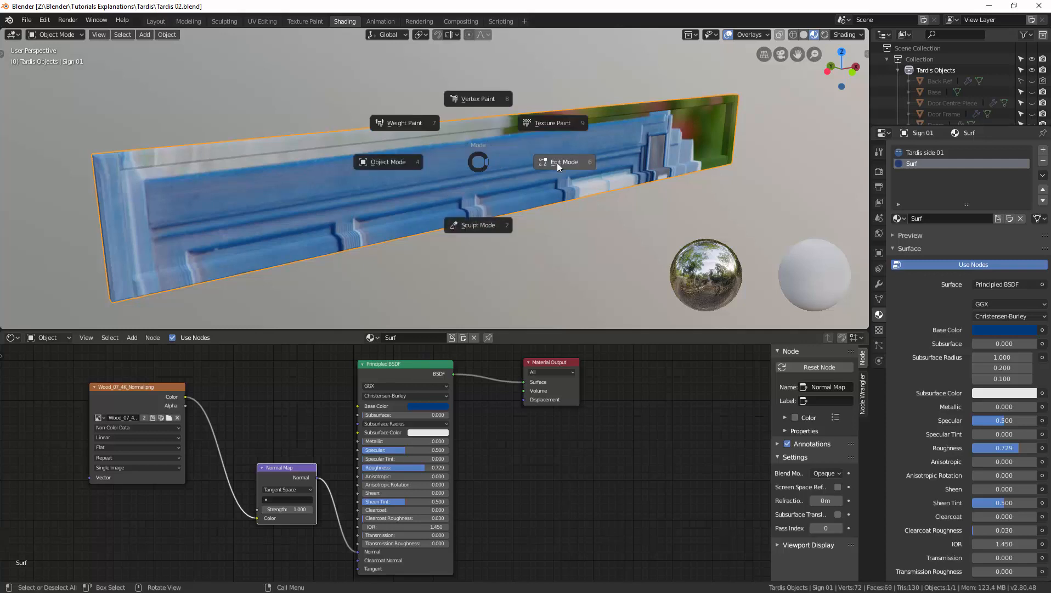
left_click(557, 163)
middle_click_drag(500, 189, 513, 175)
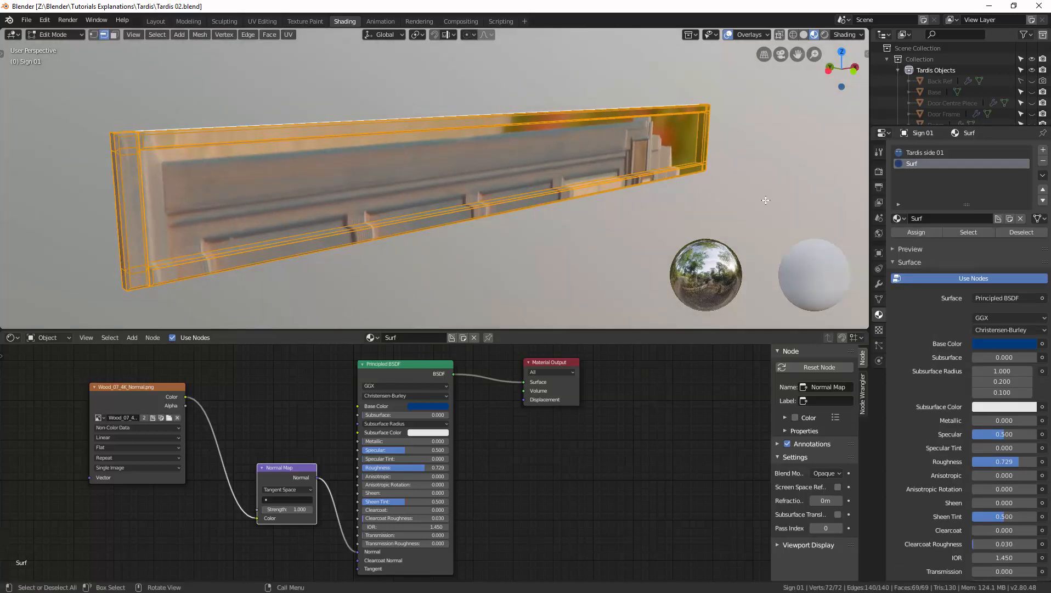
left_click(926, 231)
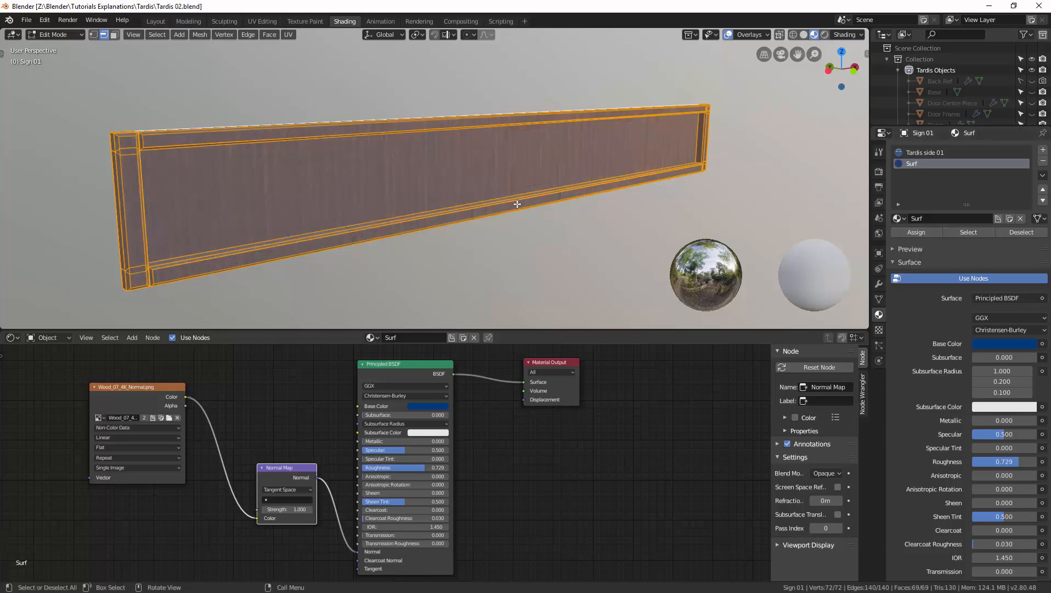
Step: Inspect the wood grain on the sign without the full mesh selected, and save the file
mouse_move(517, 204)
middle_mouse_down()
mouse_move(495, 215)
mouse_move(518, 218)
middle_mouse_up()
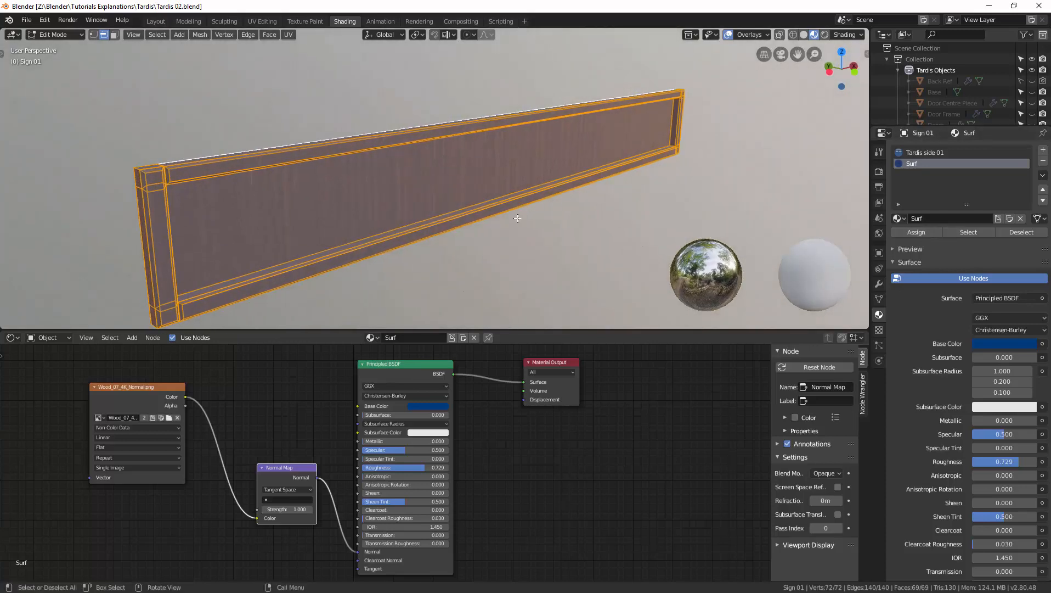
left_click(518, 222)
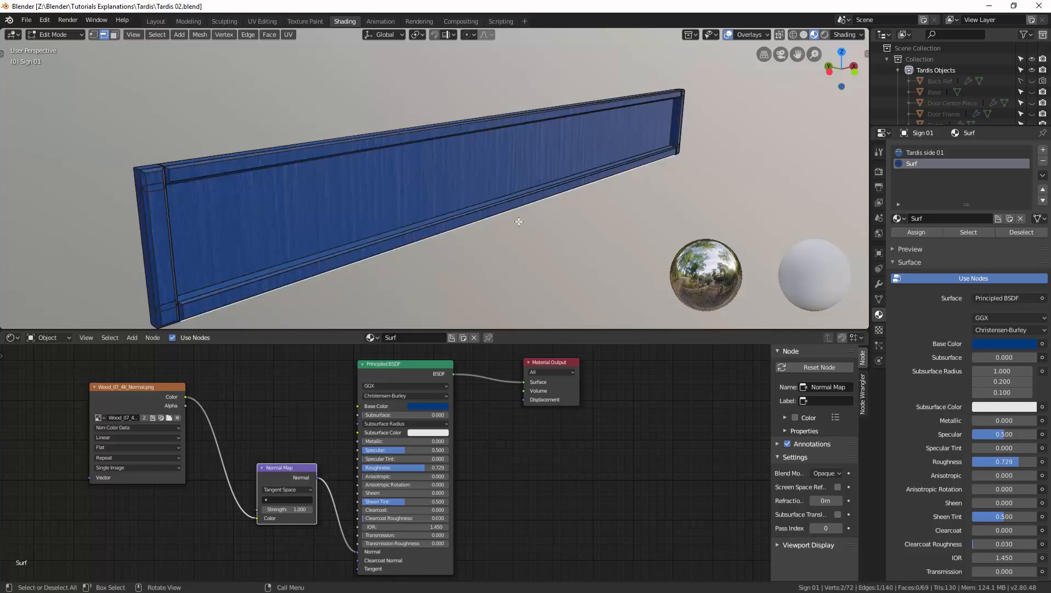
middle_click_drag(521, 218, 379, 219)
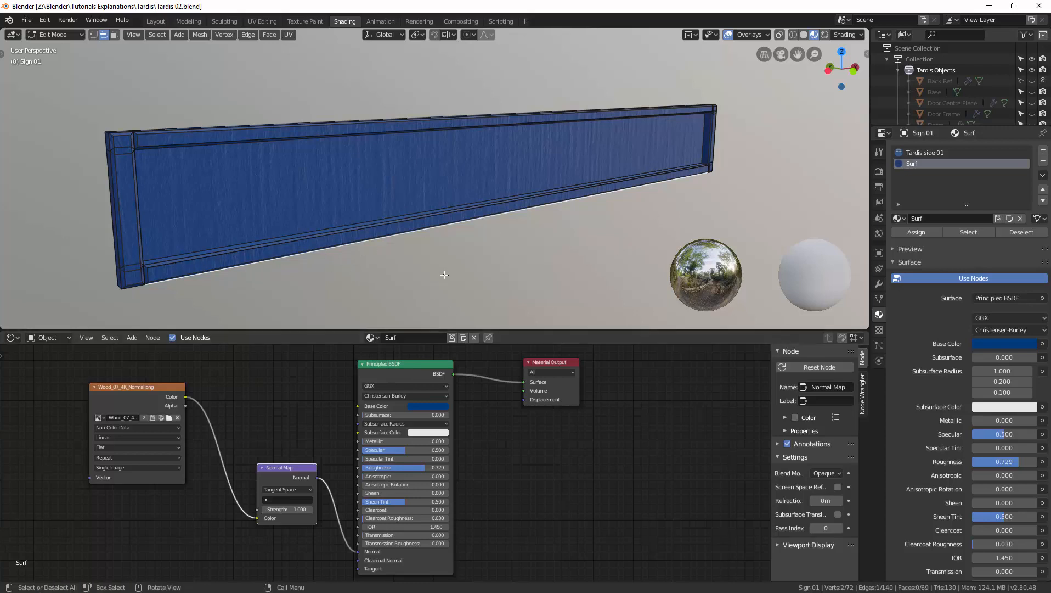
key("ctrl+s")
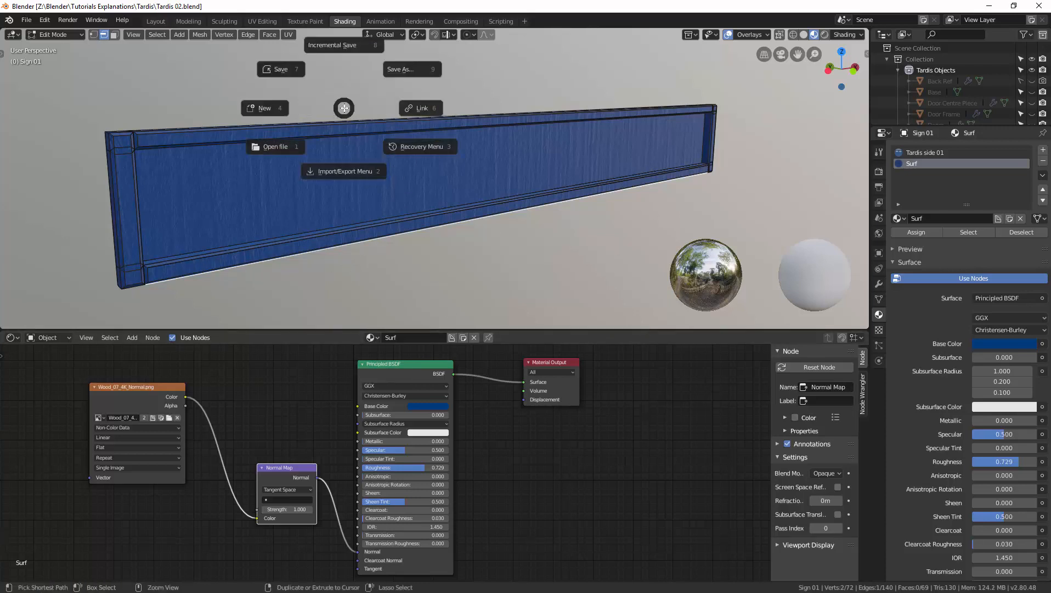
left_click(289, 68)
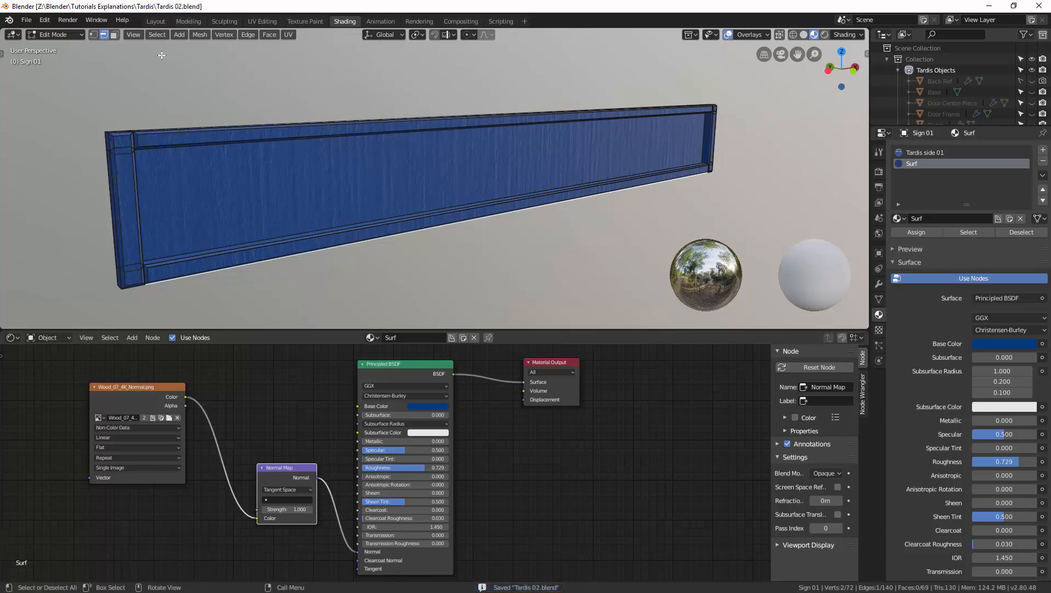
Step: Return to the UV Editing workspace and select the whole sign mesh to display its UV layout
left_click(259, 21)
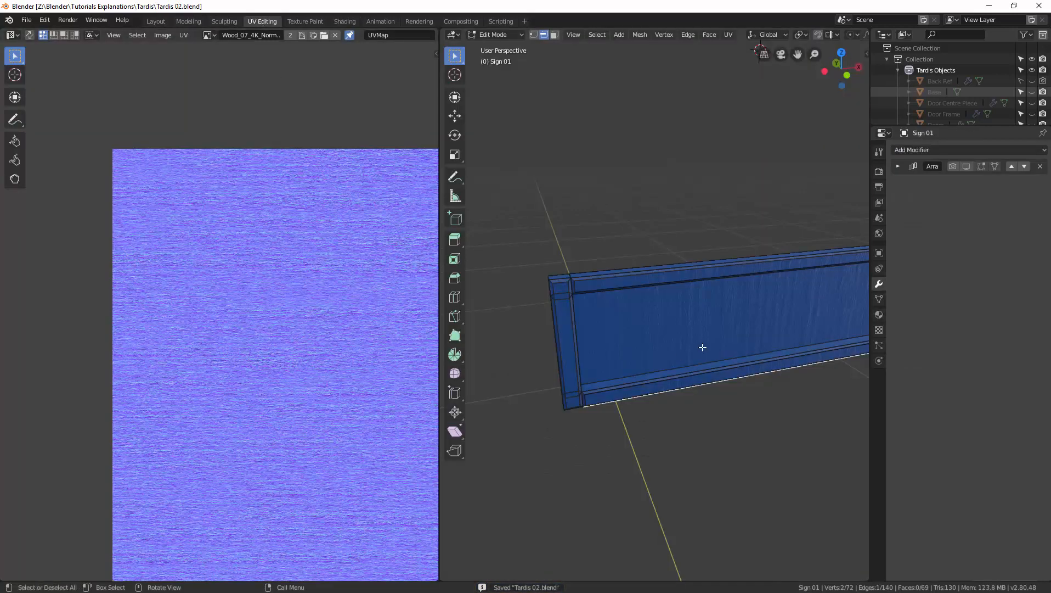
key("a")
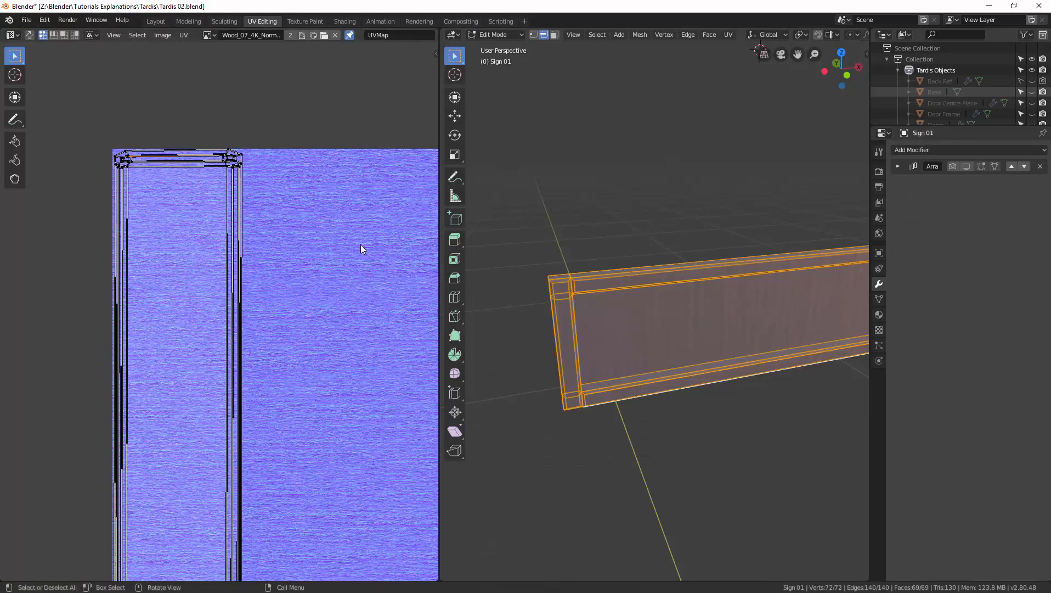
scroll(305, 235, "up", 2)
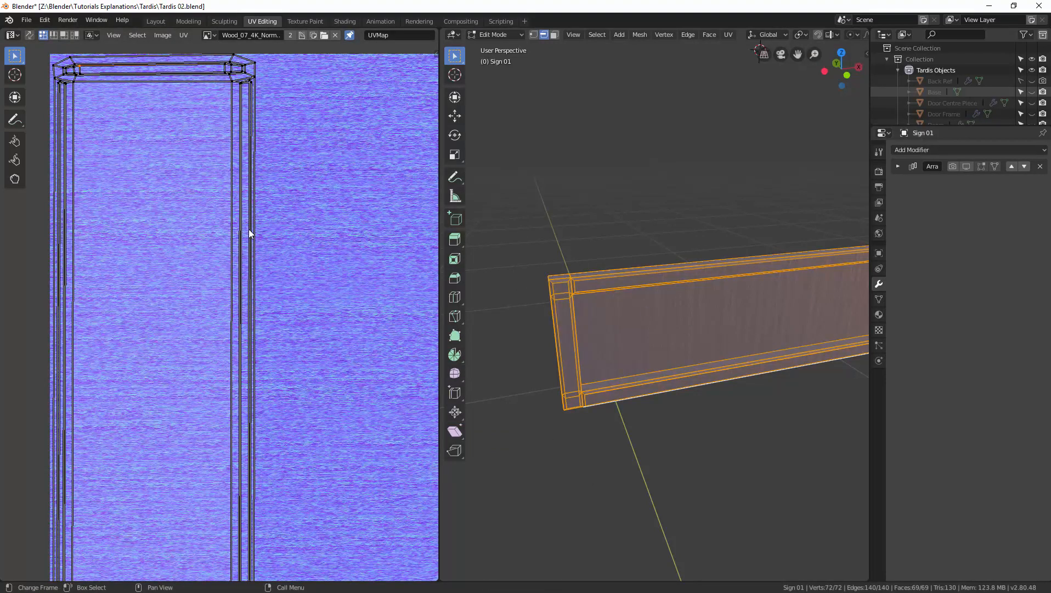
Step: Select the sign's long central panel and rail faces in the UV layout and try to rotate them
key("3")
scroll(256, 249, "down", 2)
scroll(258, 348, "down", 1)
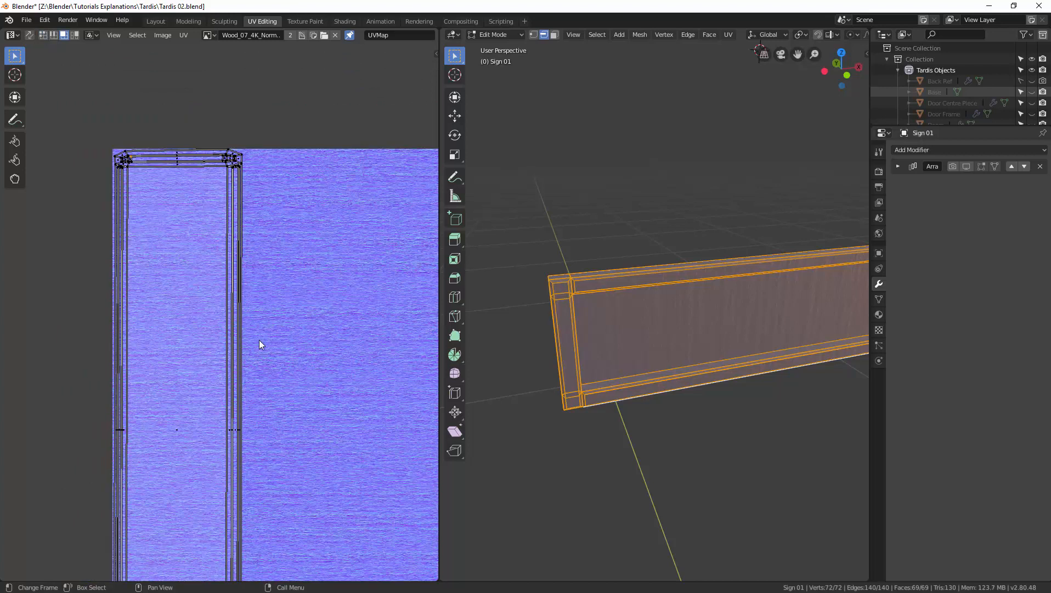
middle_click_drag(258, 348, 266, 298)
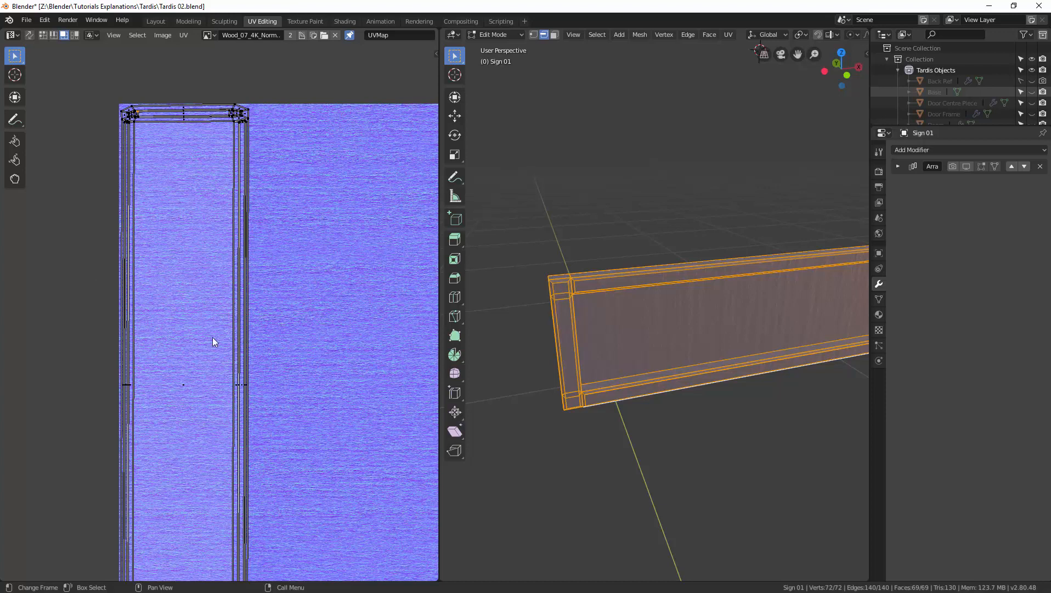
key("b")
left_click_drag(88, 333, 283, 424)
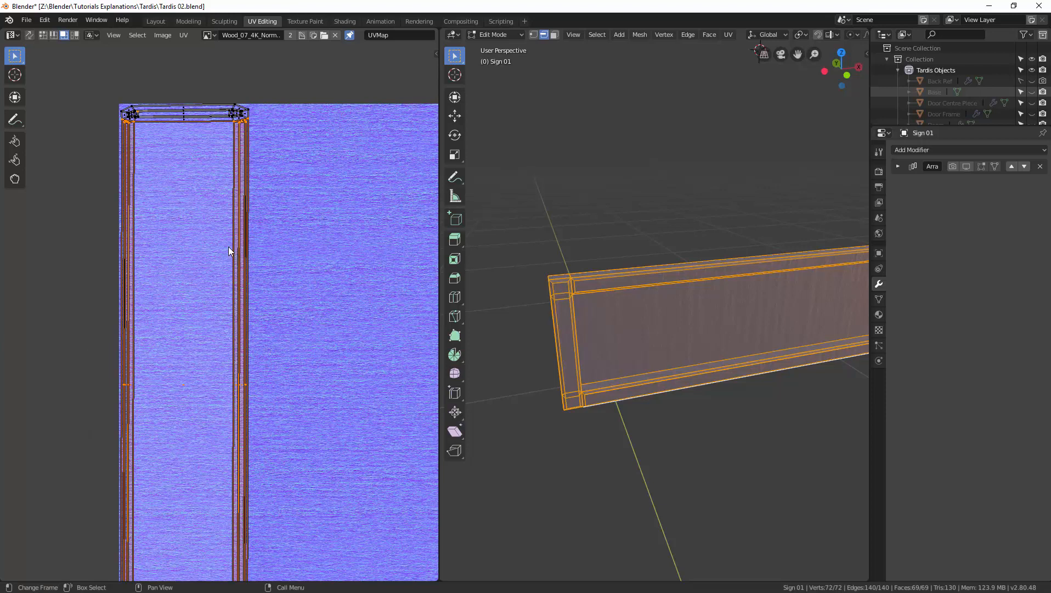
key("r")
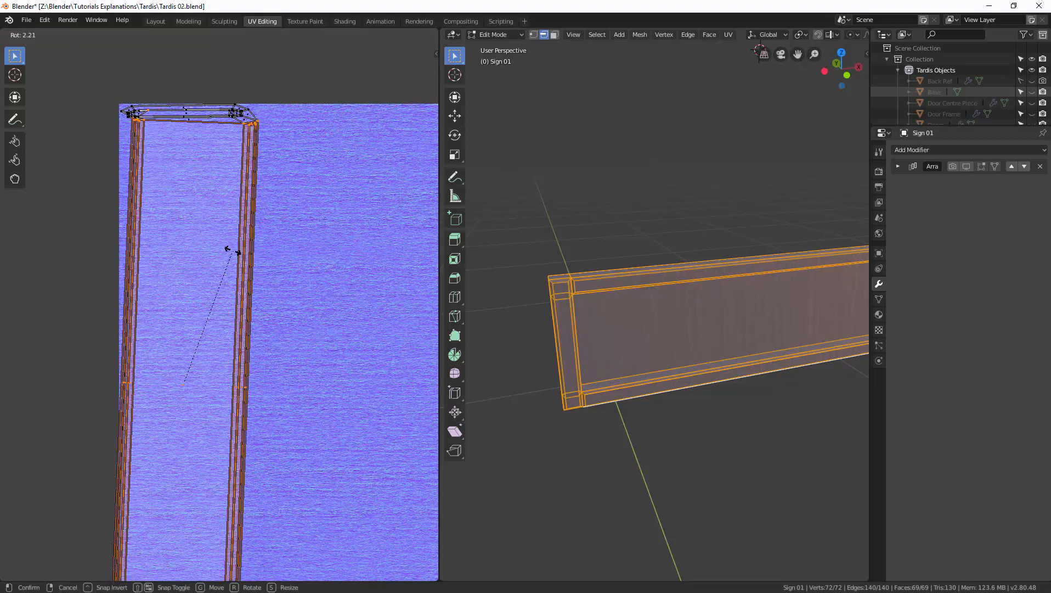
left_click(225, 246)
Step: Turn on UV Sync Selection and try to move the long central UV faces
middle_click_drag(268, 234, 267, 243)
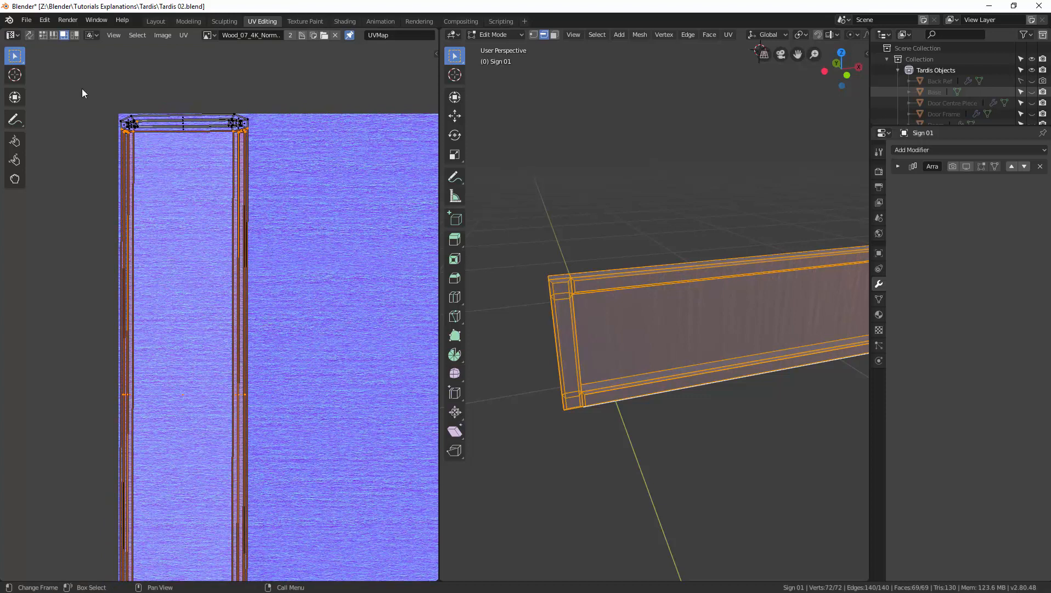
left_click(29, 36)
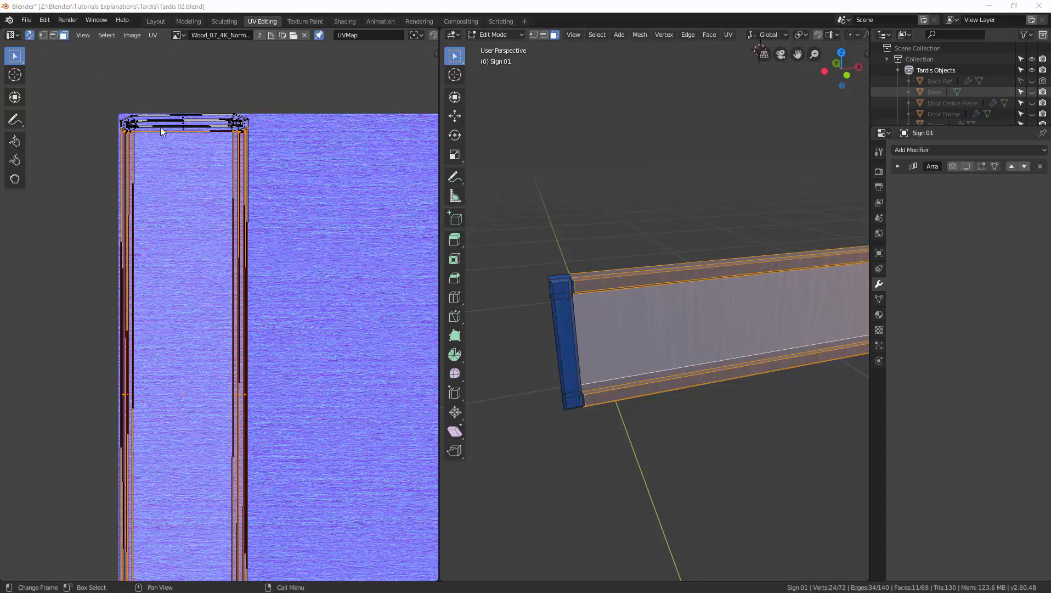
key("g")
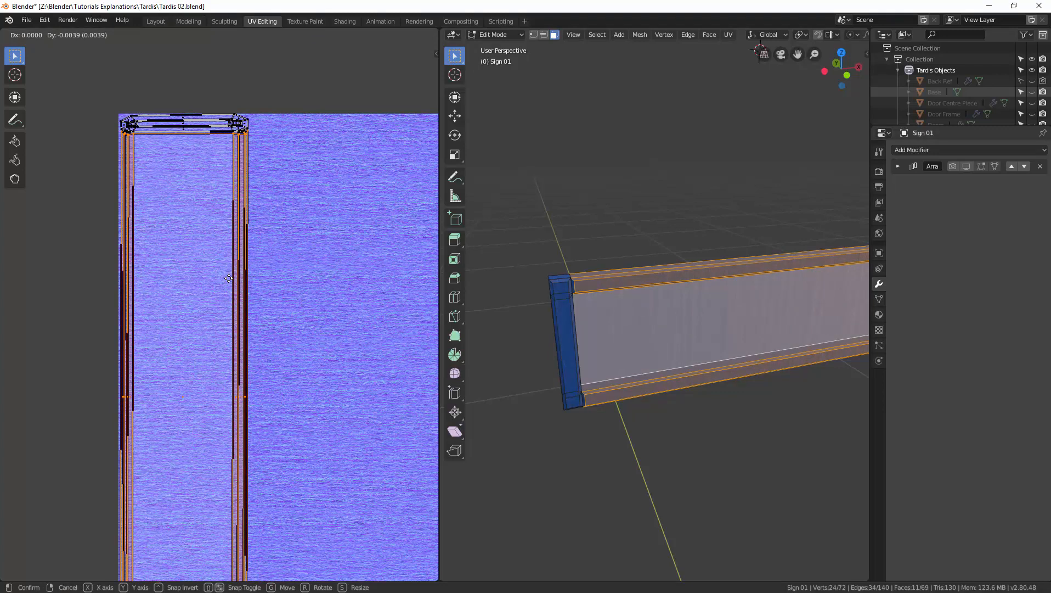
left_click(229, 278)
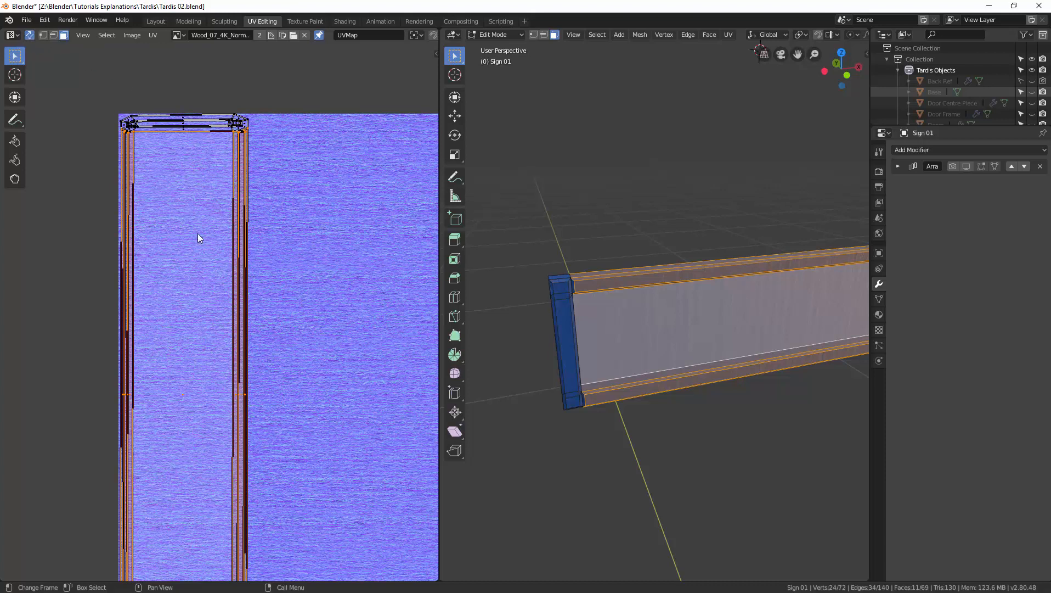
Step: Rotate the long central UV island 90 degrees and place it just below the texture's upper short end island
key("r")
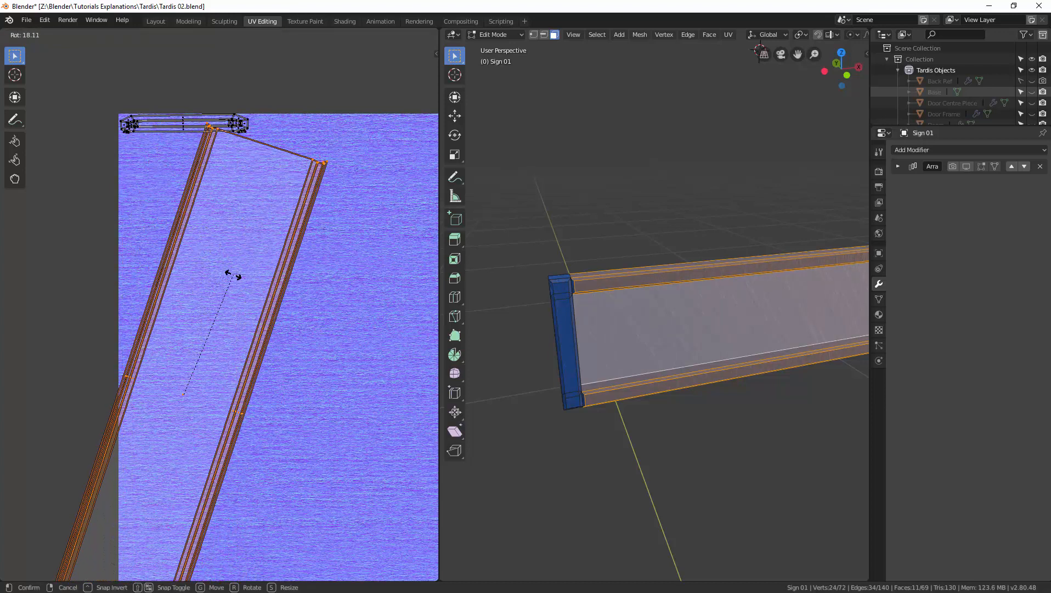
type("90")
key("Return")
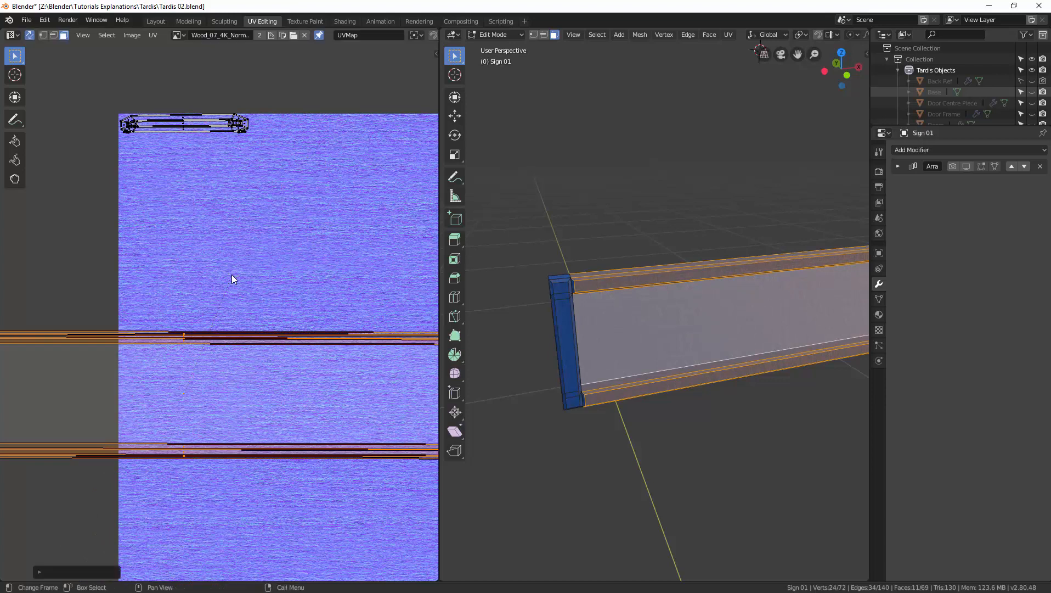
scroll(236, 328, "down", 2)
key("g")
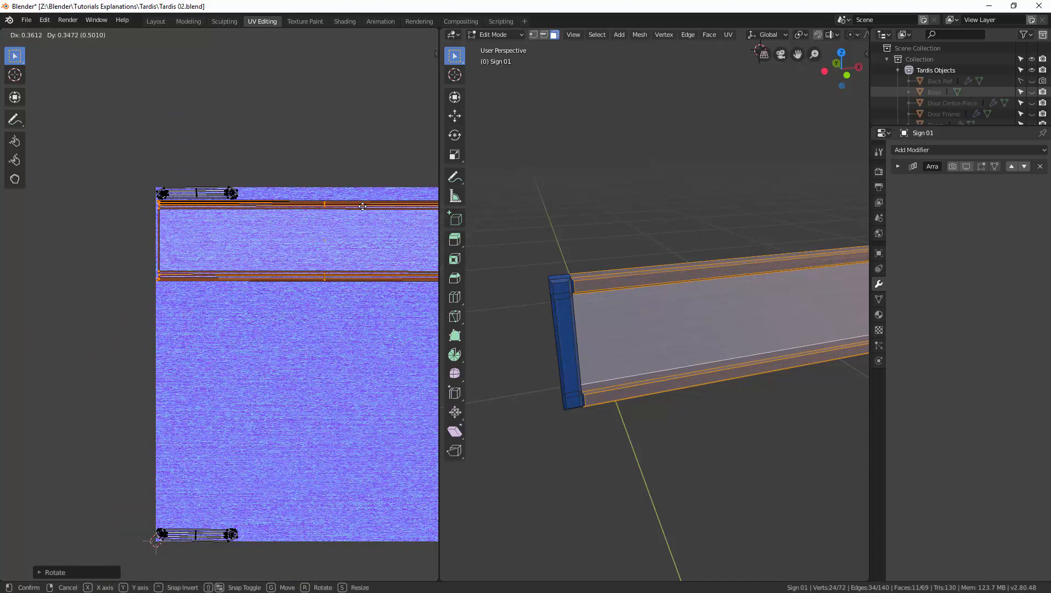
left_click(362, 206)
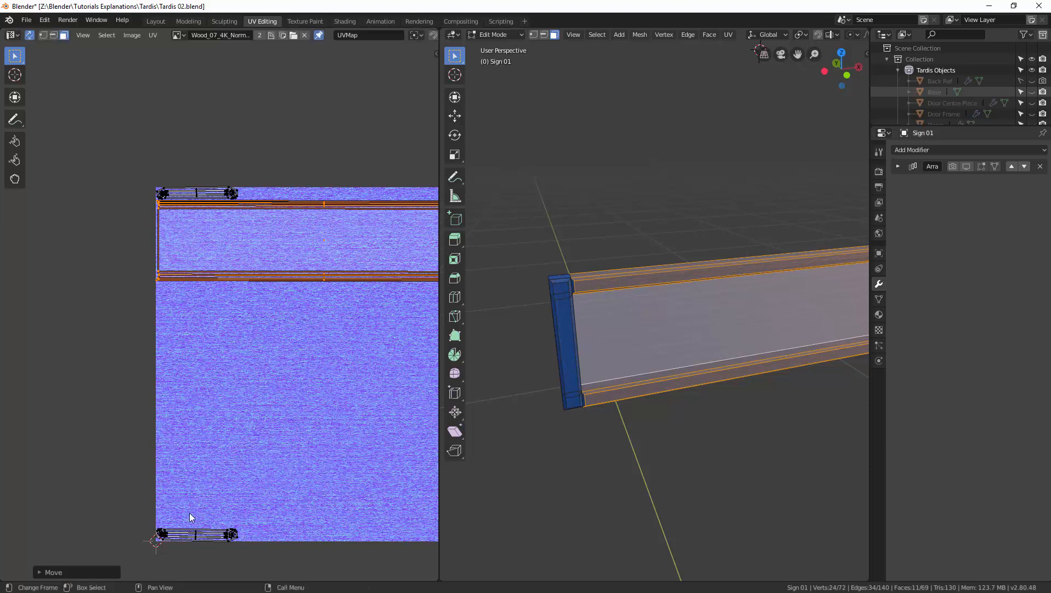
Step: Select the short end island at the bottom of the texture and move it beside the other end island at the top
left_click(120, 481)
key("b")
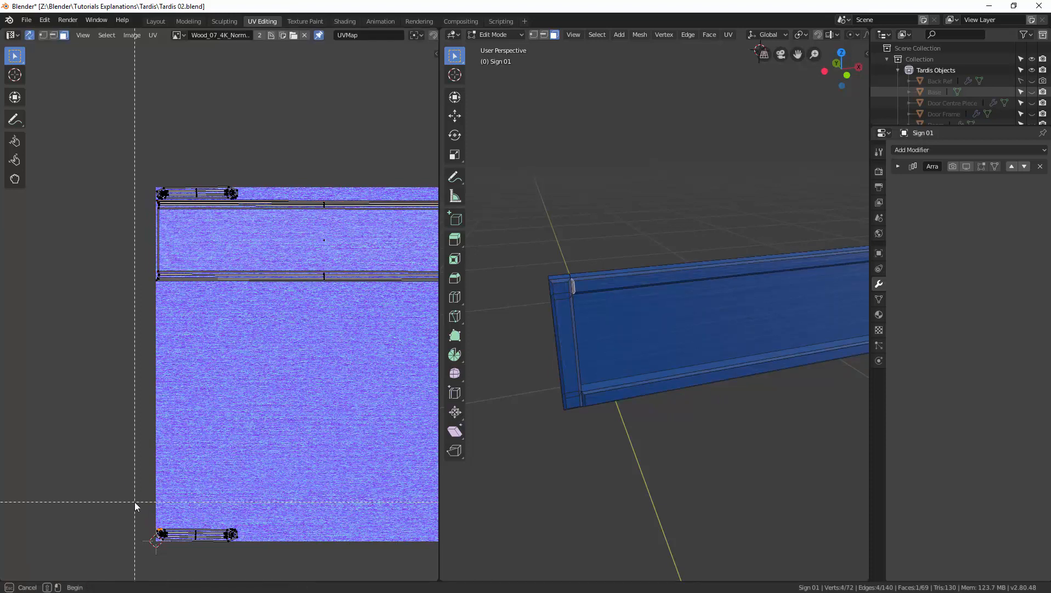
left_click_drag(134, 504, 246, 544)
key("g")
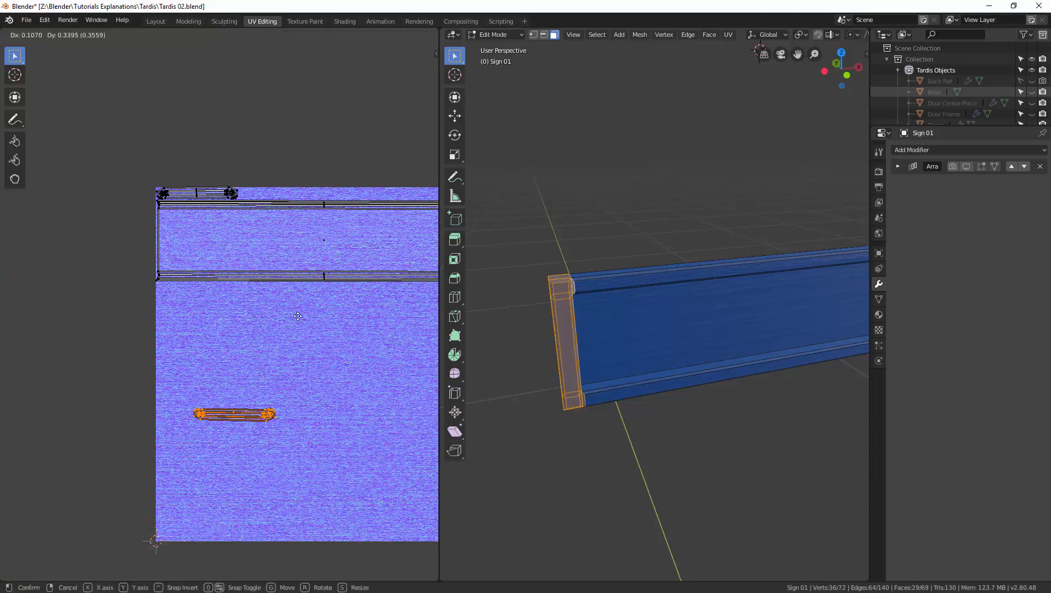
left_click(319, 164)
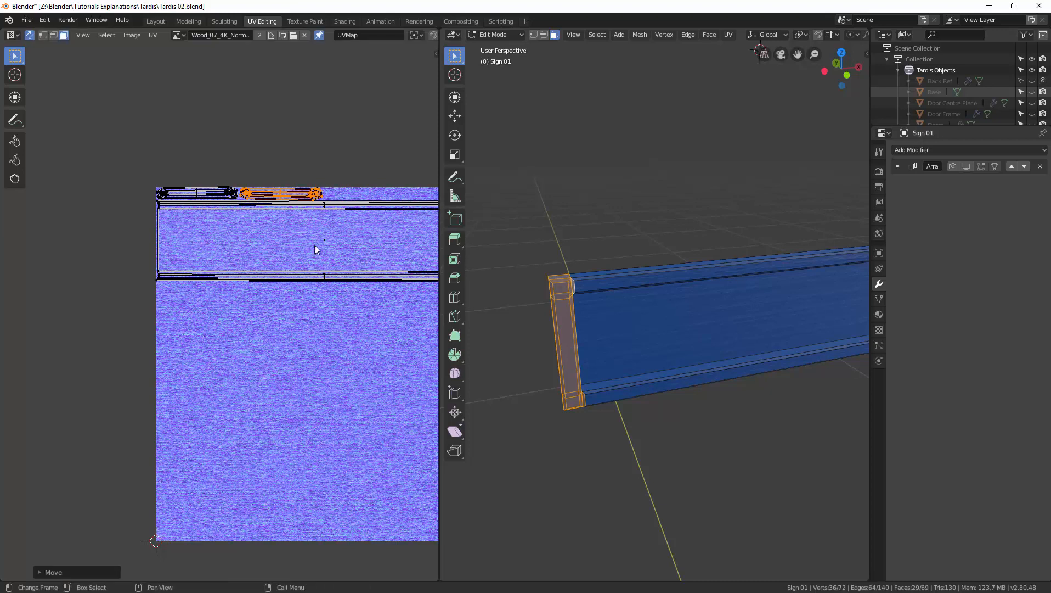
Step: Select only the sign's large front panel face and unwrap it on its own
scroll(646, 355, "up", 3)
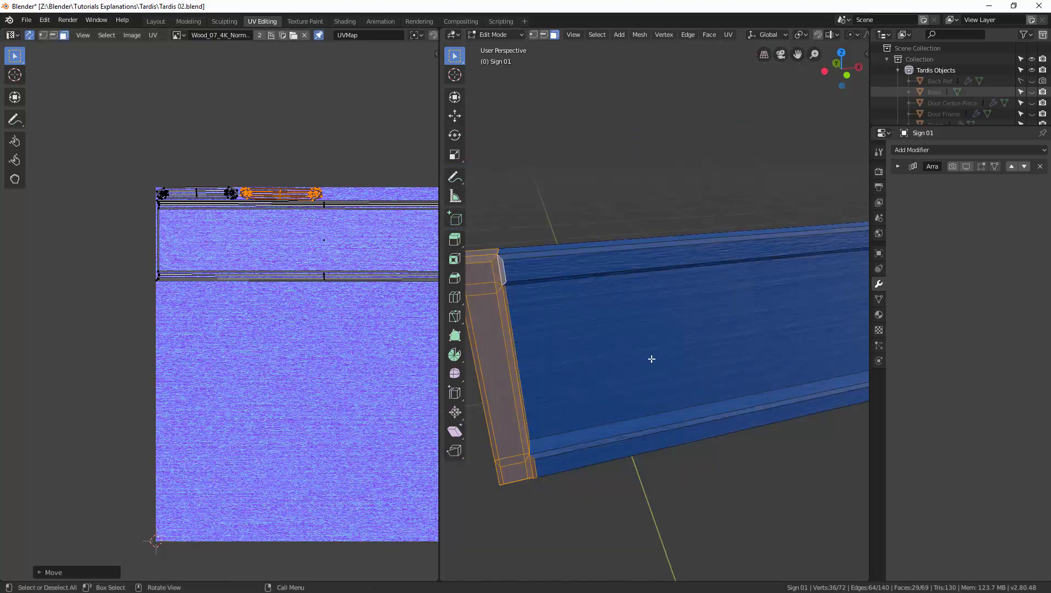
key("alt+a")
middle_click_drag(651, 358, 610, 305)
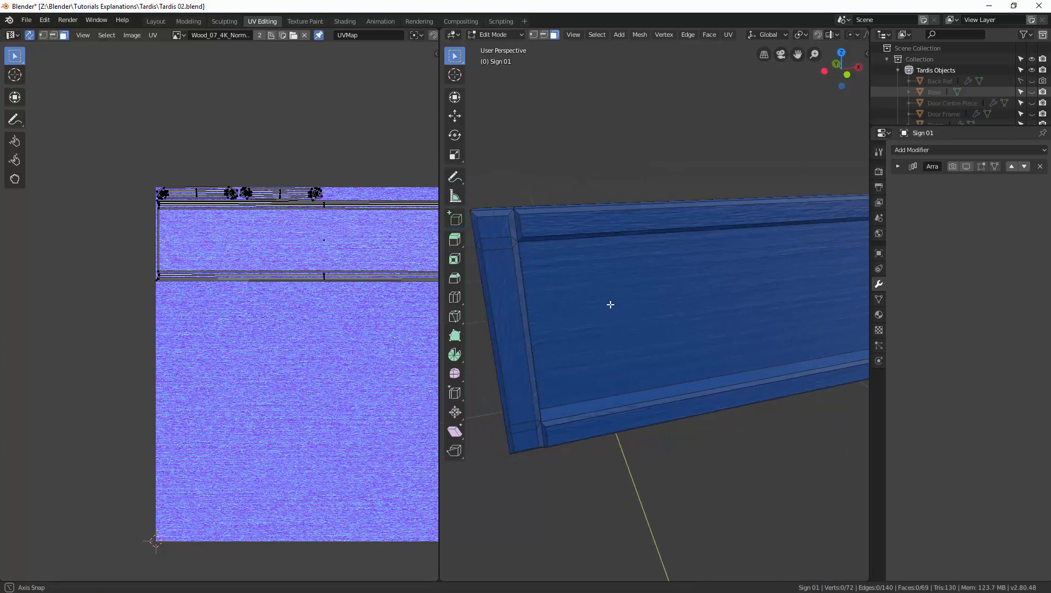
left_click(624, 306)
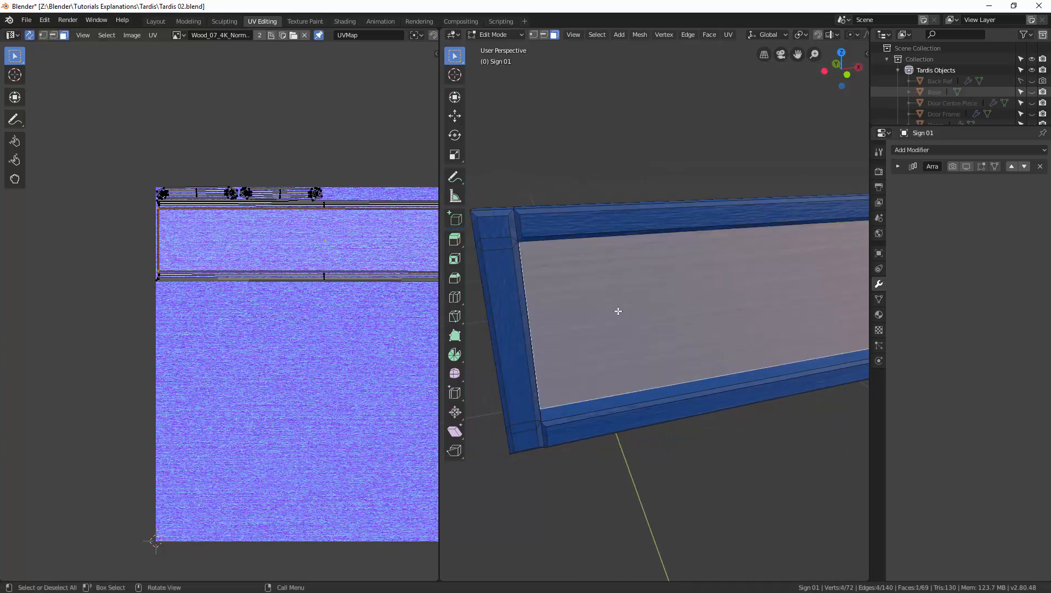
middle_click_drag(333, 311, 227, 321)
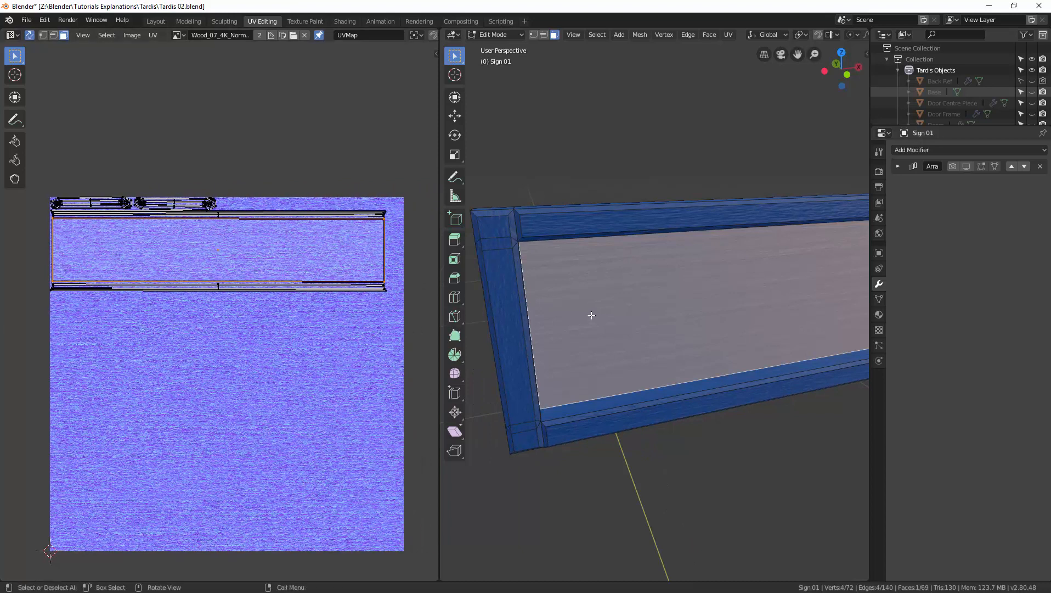
scroll(599, 314, "down", 3)
middle_click_drag(651, 314, 647, 308)
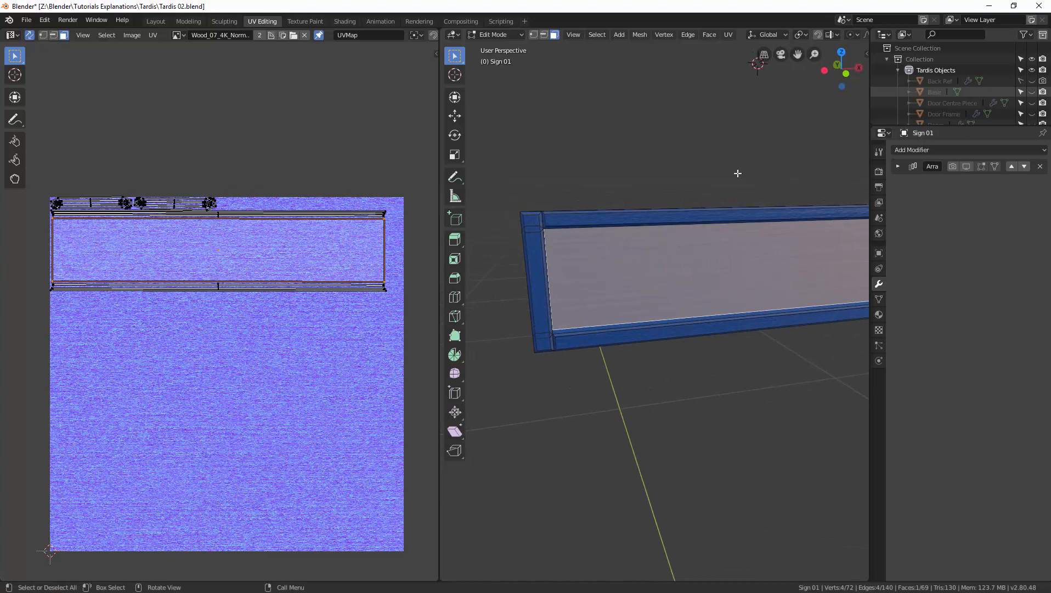
left_click(729, 35)
left_click(731, 47)
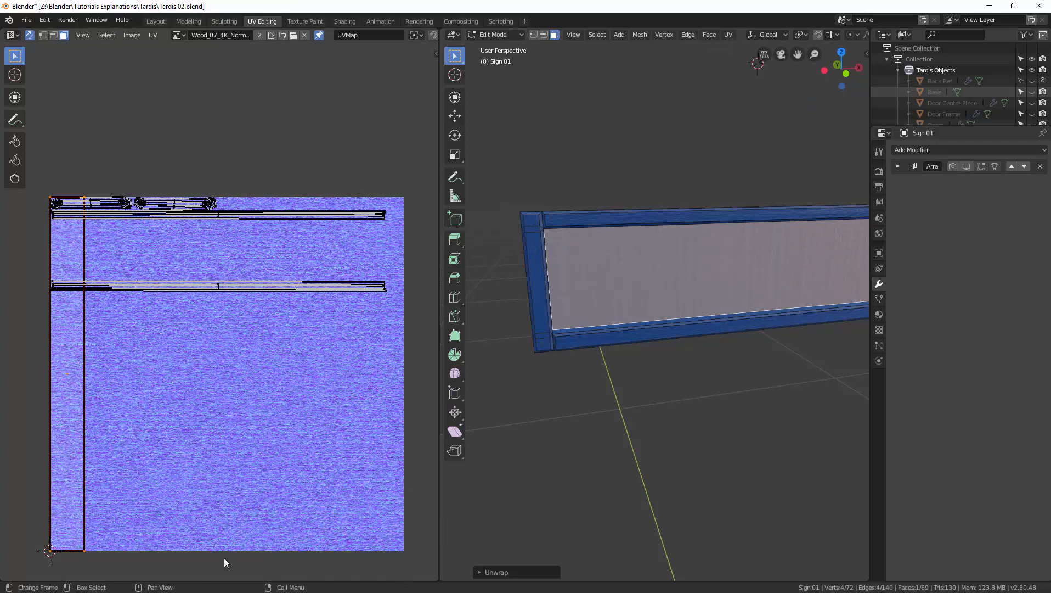
key("2")
left_click(86, 360)
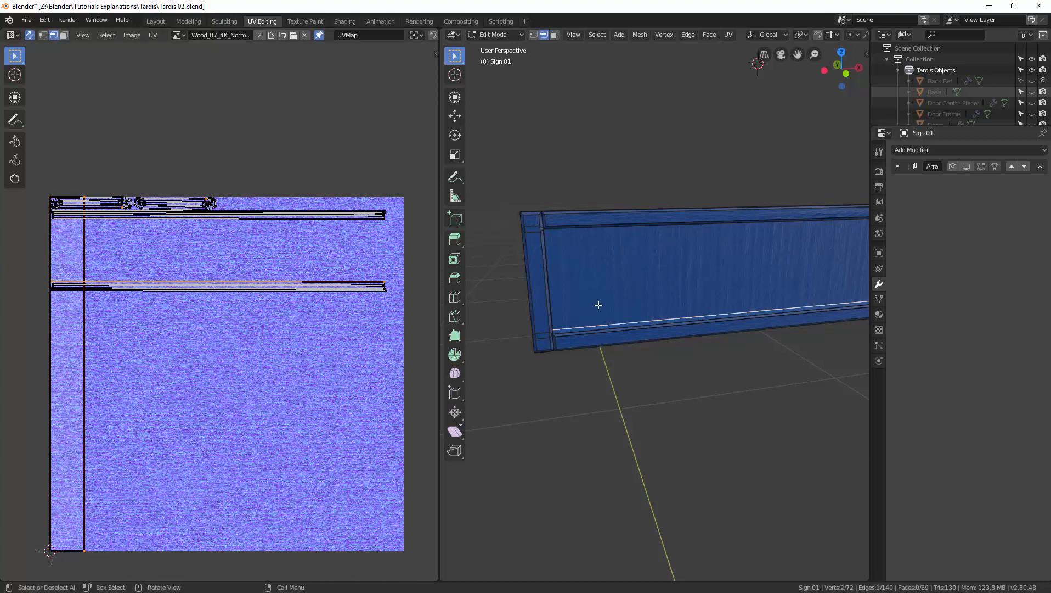
key("a")
left_click(85, 383)
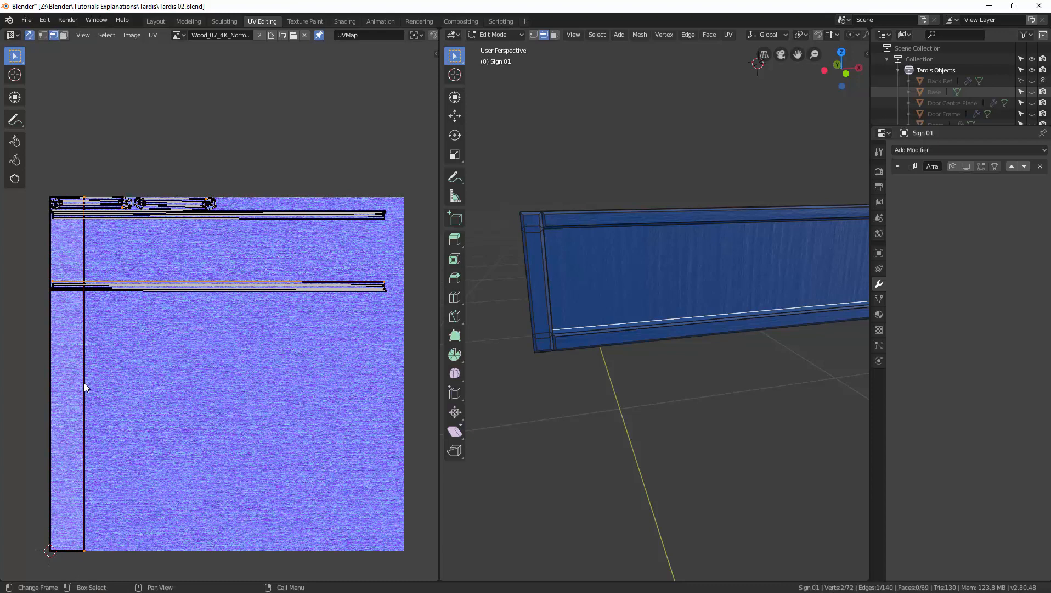
key("g")
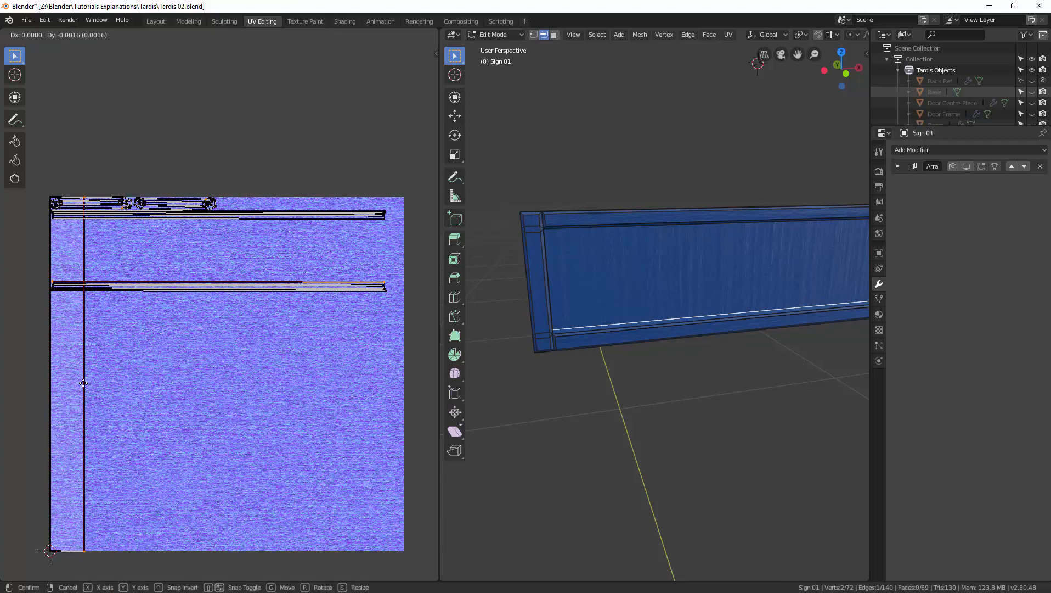
key("x")
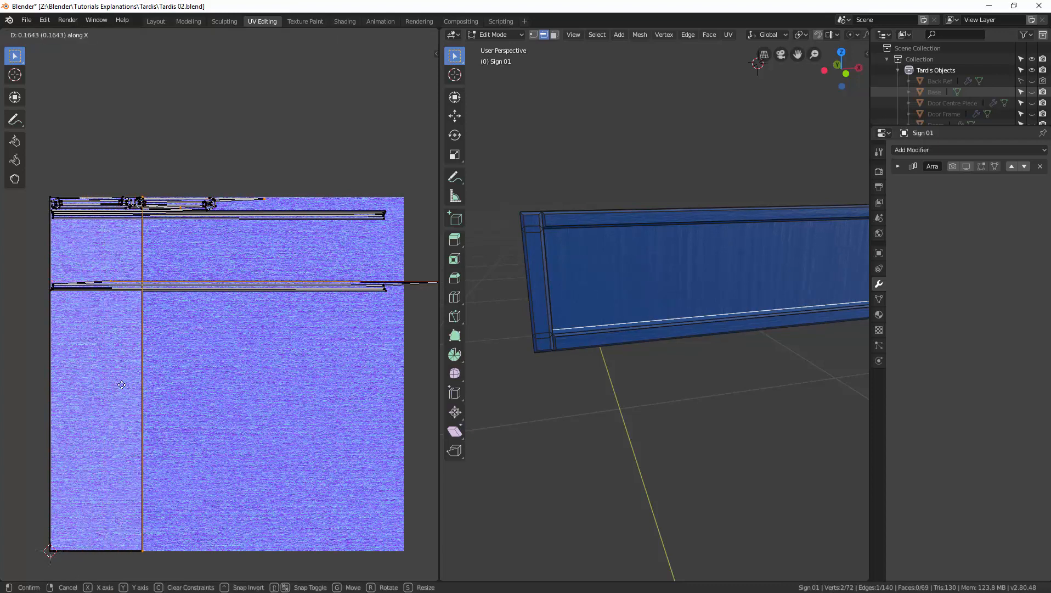
key("Escape")
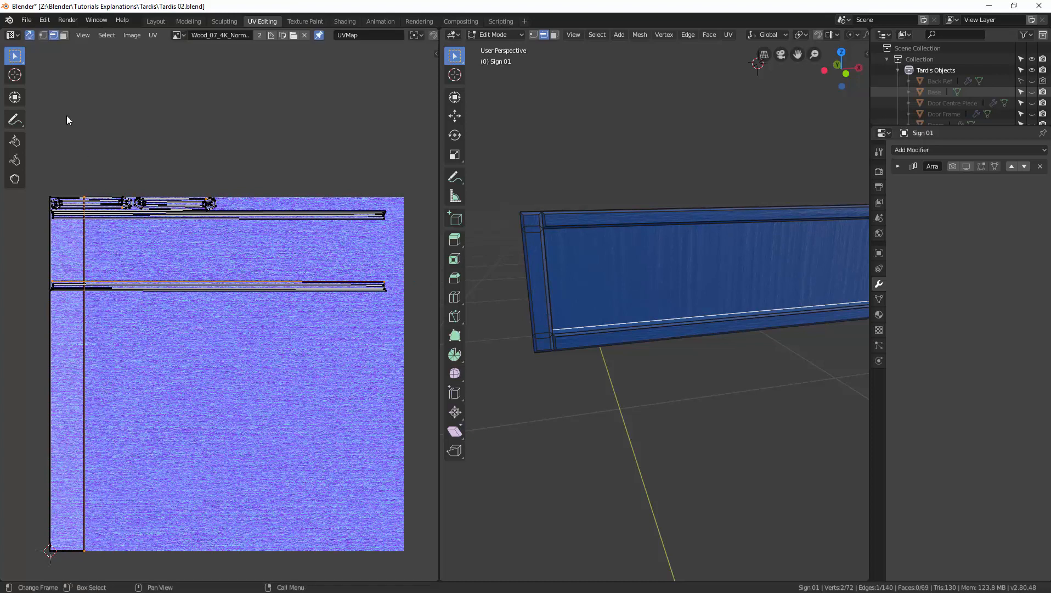
Step: Turn off UV Sync Selection and select the whole sign mesh
left_click(29, 35)
left_click(611, 279)
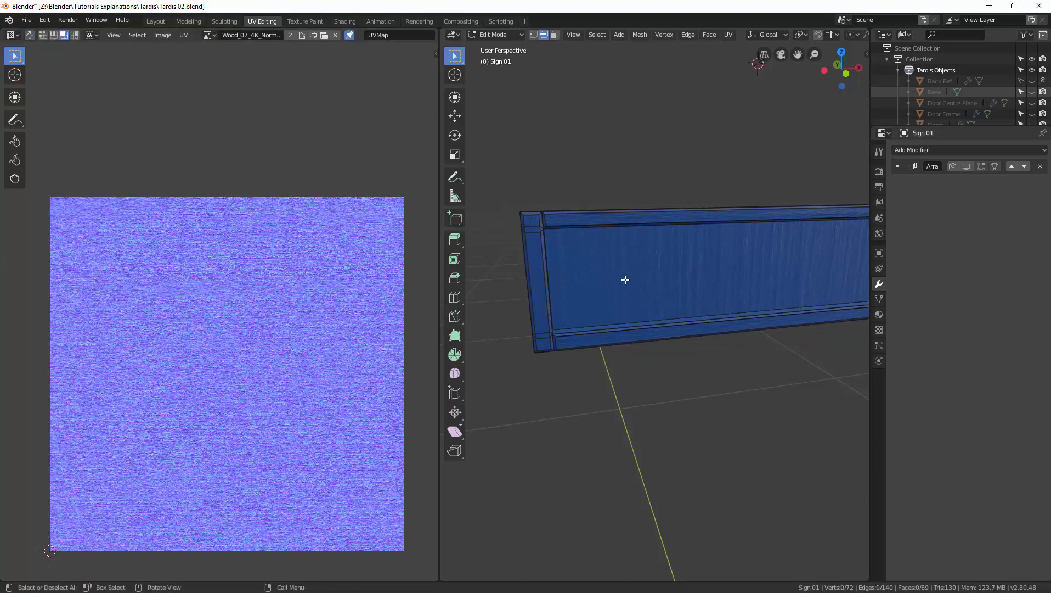
key("a")
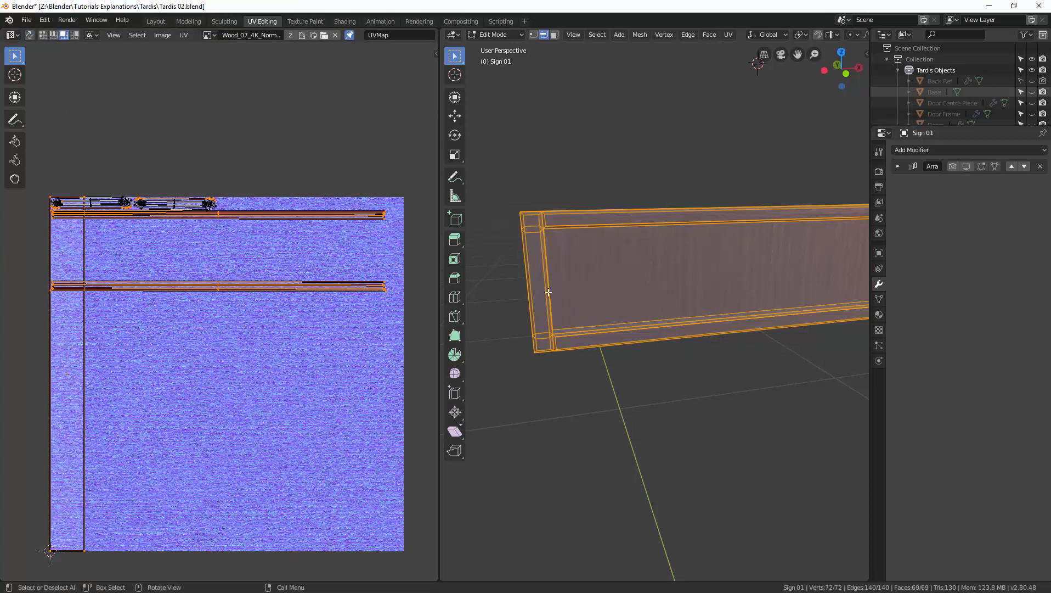
left_click(85, 351)
key("g")
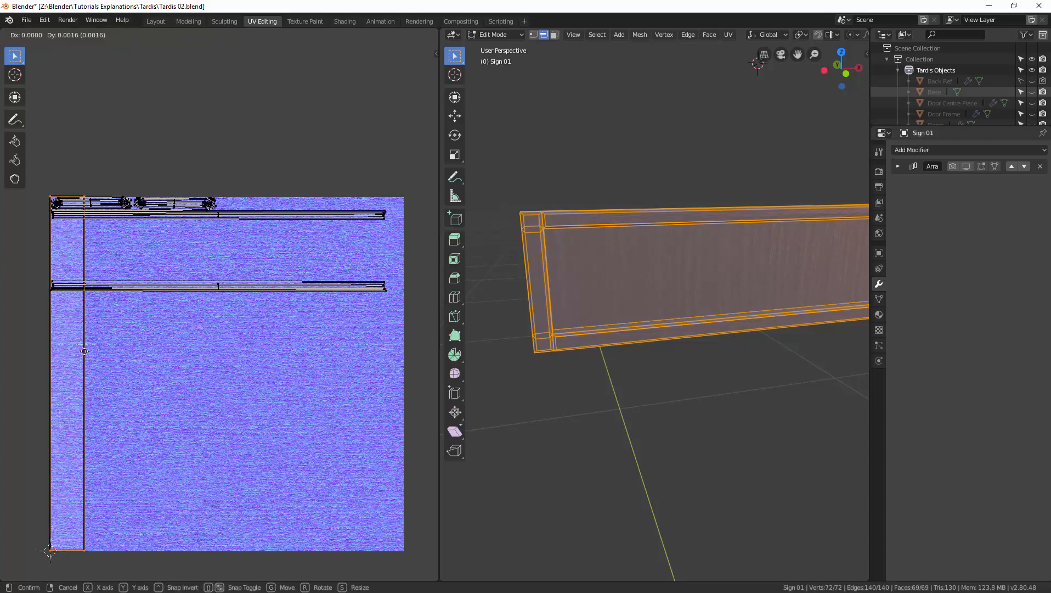
key("x")
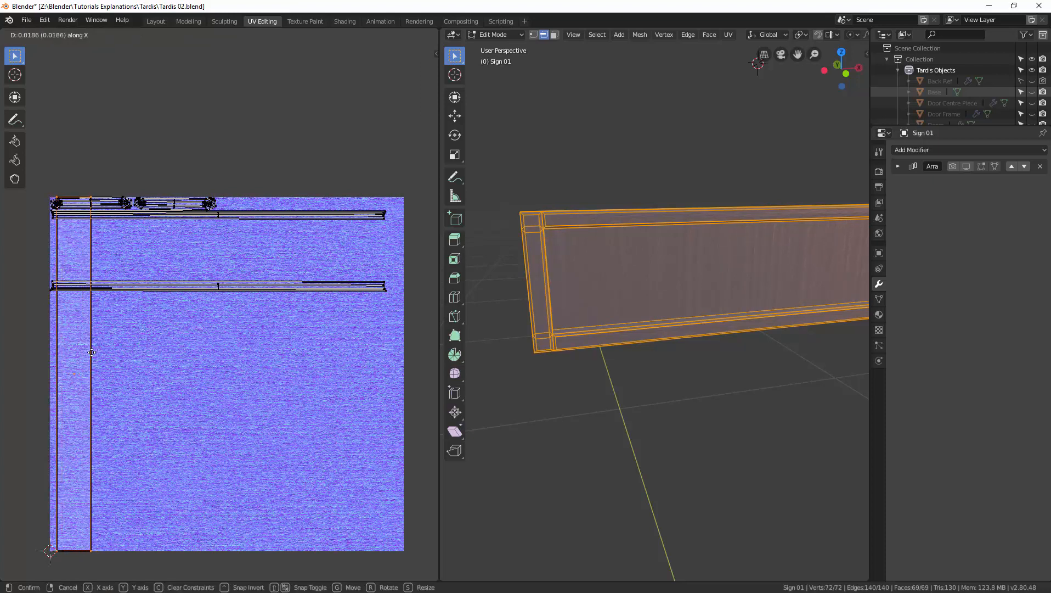
left_click(88, 357)
Step: Widen the front panel's UV island by moving its right edge along X to the texture's right border
key("2")
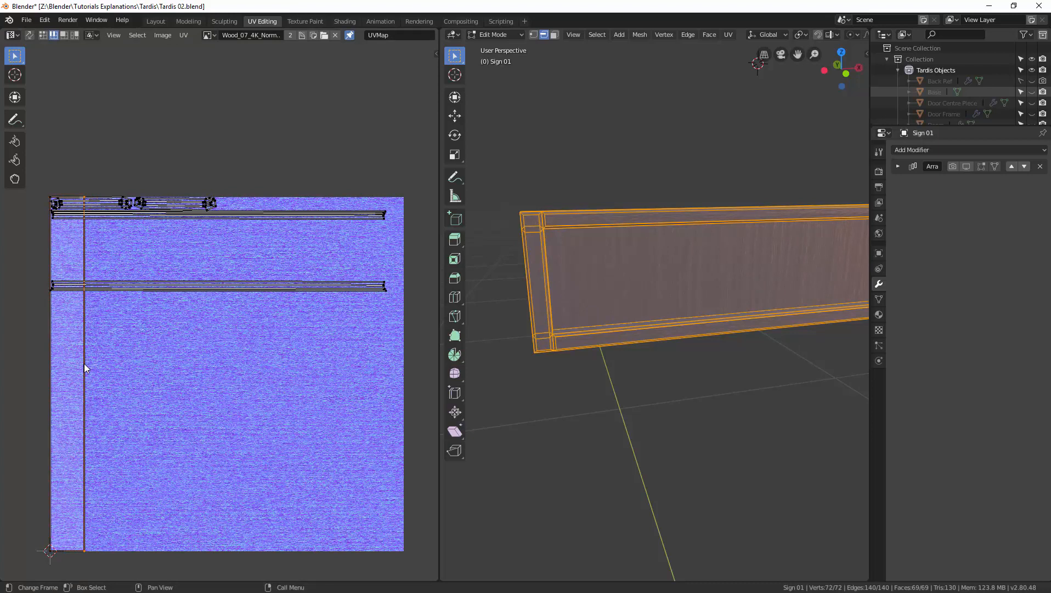
key("g")
key("x")
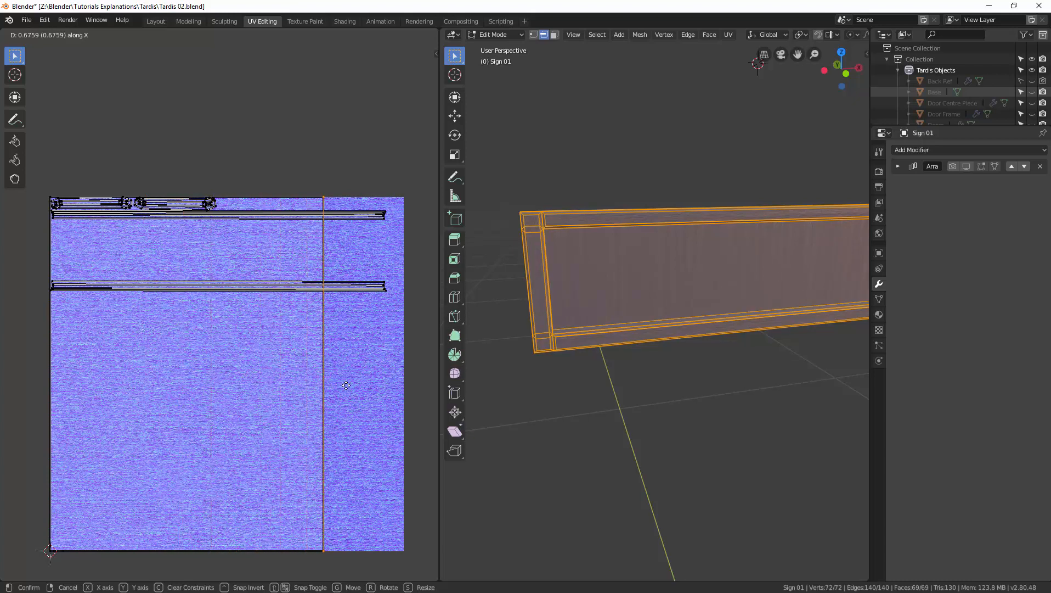
left_click(411, 394)
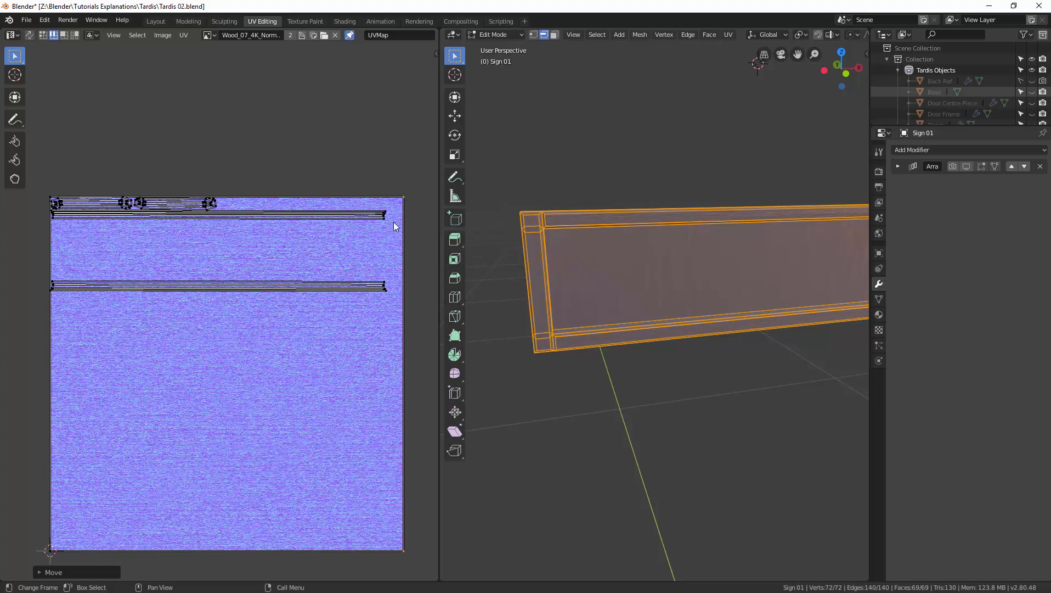
Step: Clear the selection and select only the front panel face to isolate its UV island
key("alt+a")
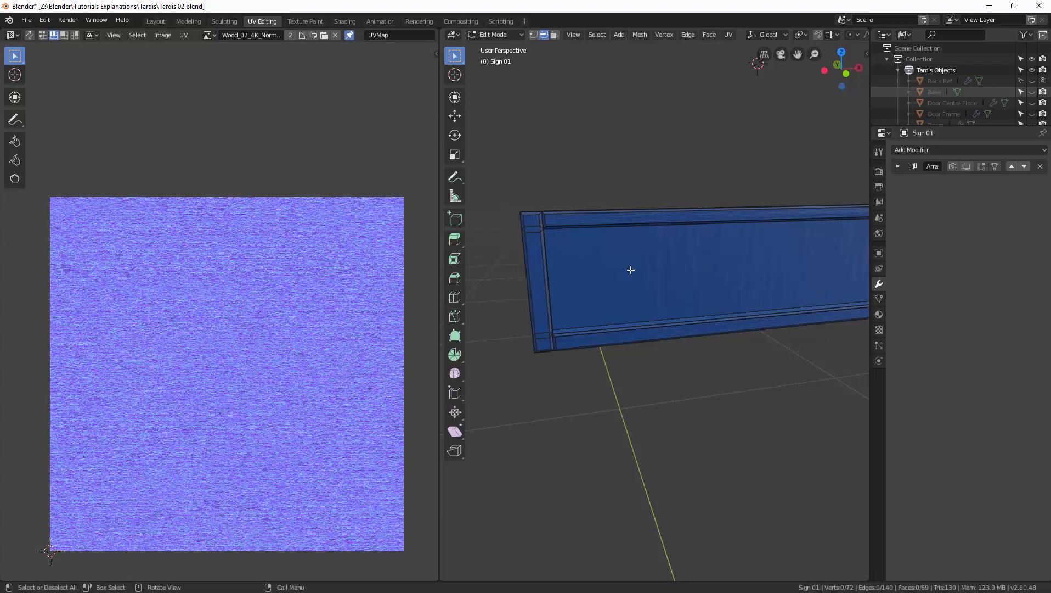
key("3")
left_click(668, 274)
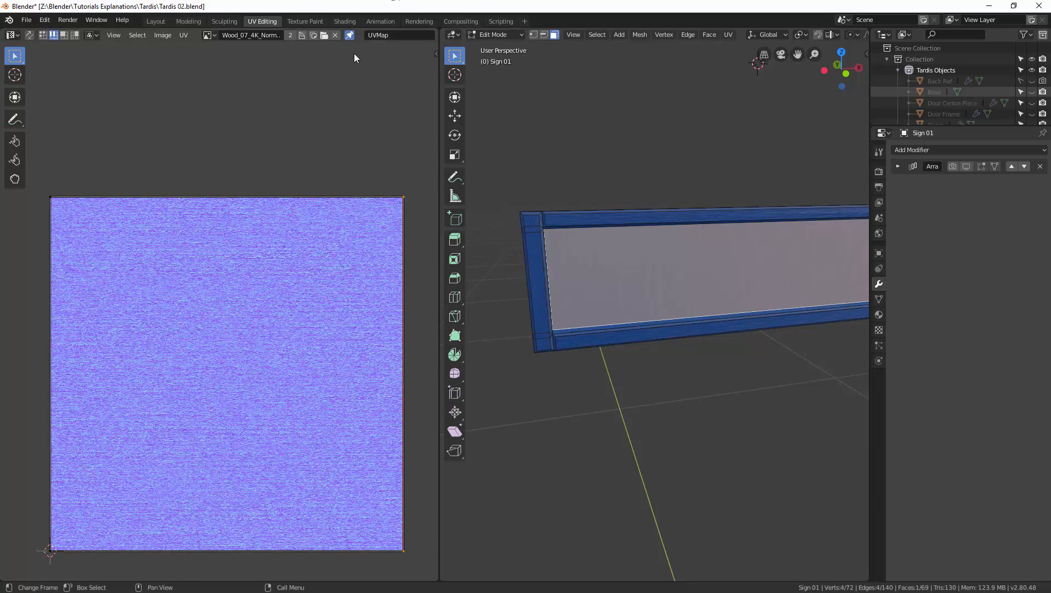
Step: In the Shading workspace, enter Edit Mode on the sign and add a new material named "Police Sign"
left_click(346, 21)
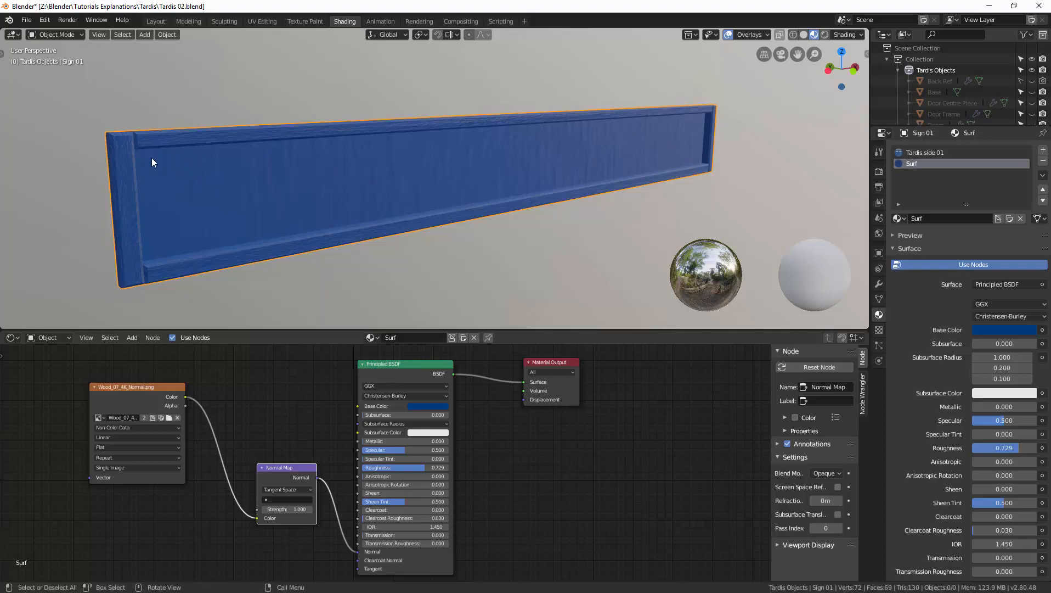
key("ctrl+Tab")
left_click(378, 154)
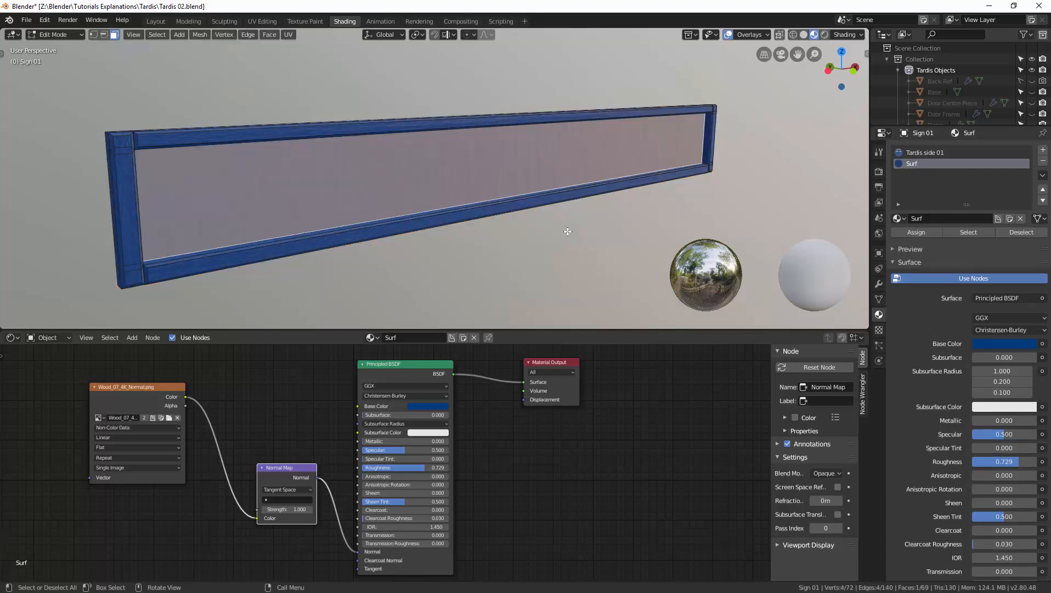
left_click(1043, 150)
left_click(967, 218)
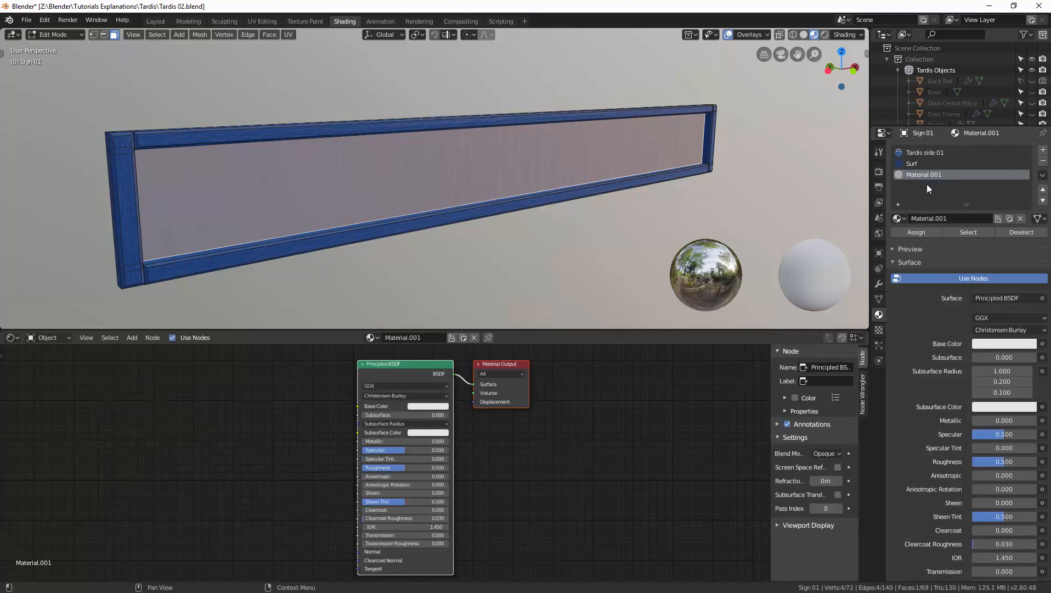
type("Police Sign")
key("Return")
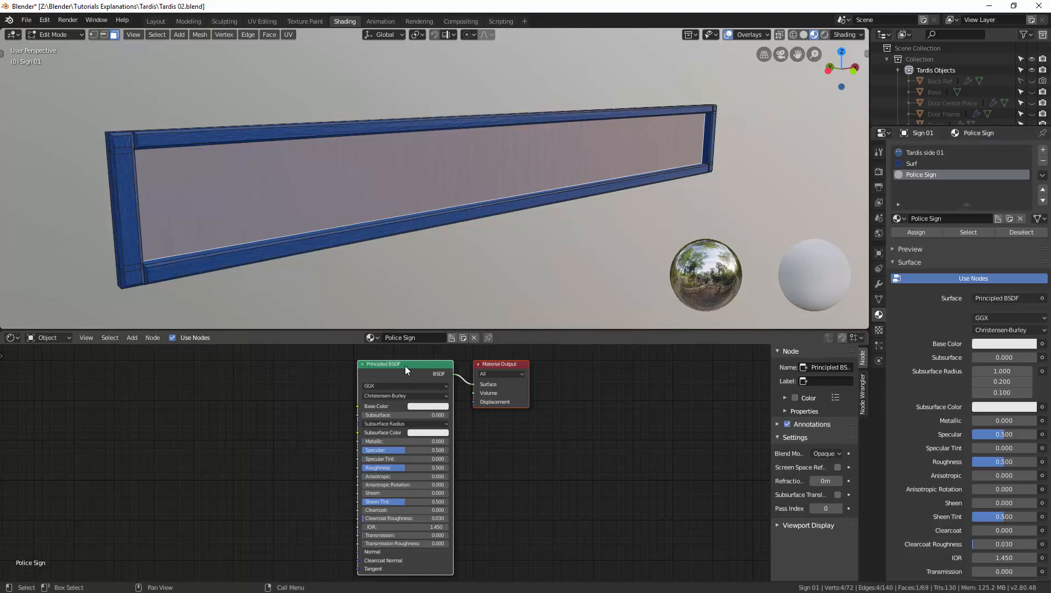
Step: Detach the Principled BSDF node from the Material Output, moving it aside and repositioning the output node
left_click_drag(406, 365, 349, 404)
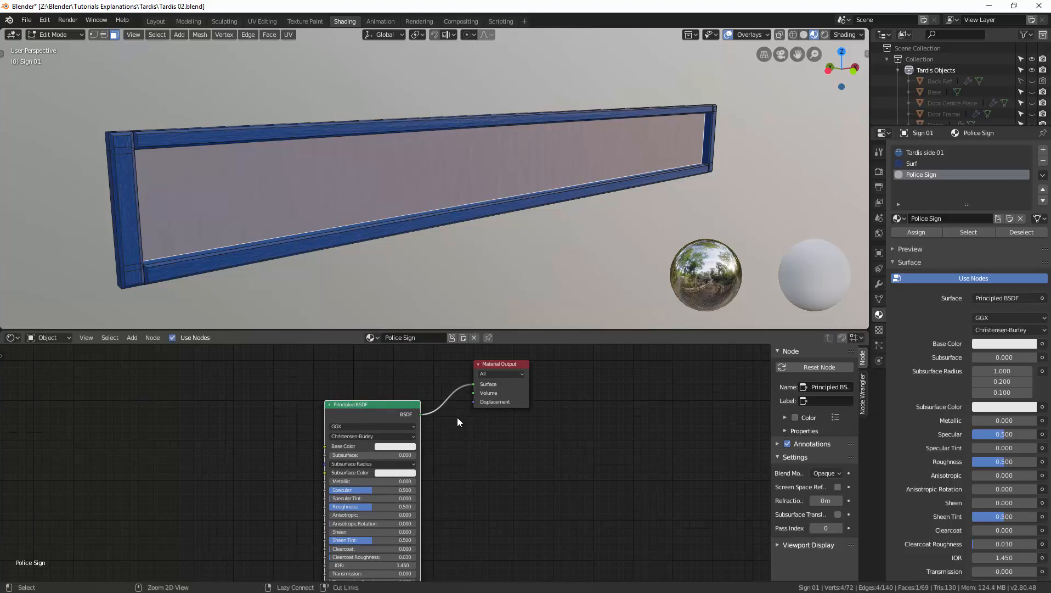
left_click_drag(444, 393, 376, 438, "alt")
left_click_drag(512, 364, 556, 371)
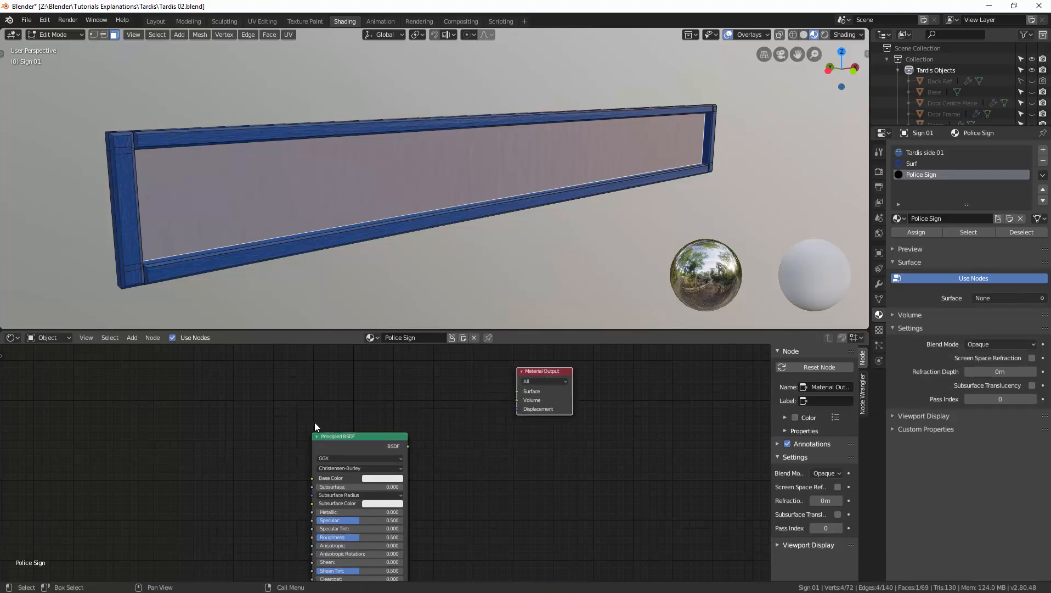
Step: Add an Emission shader and connect its output to the Material Output's Surface
key("shift+a")
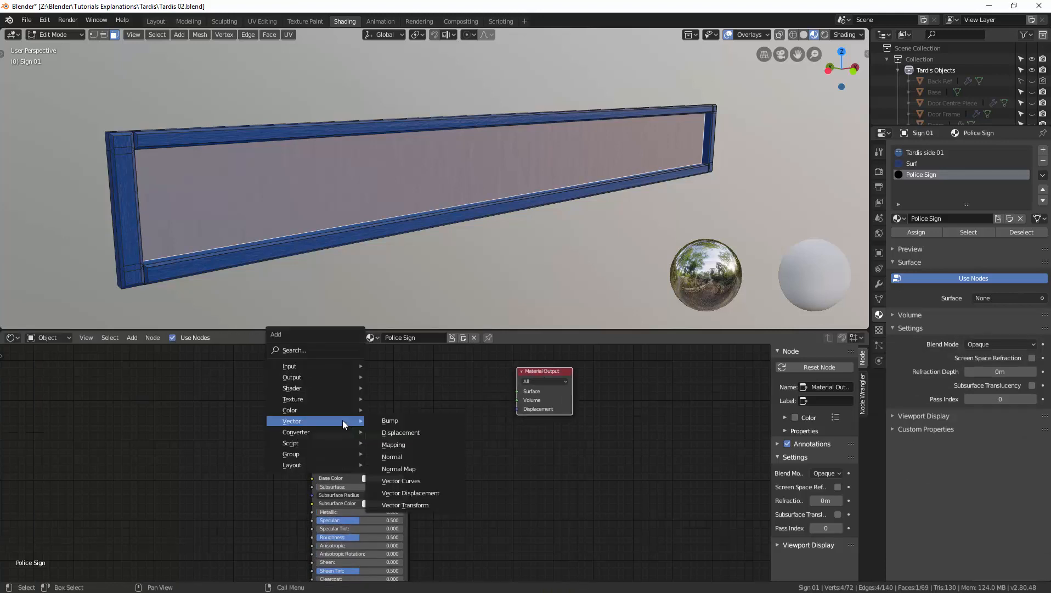
mouse_move(342, 399)
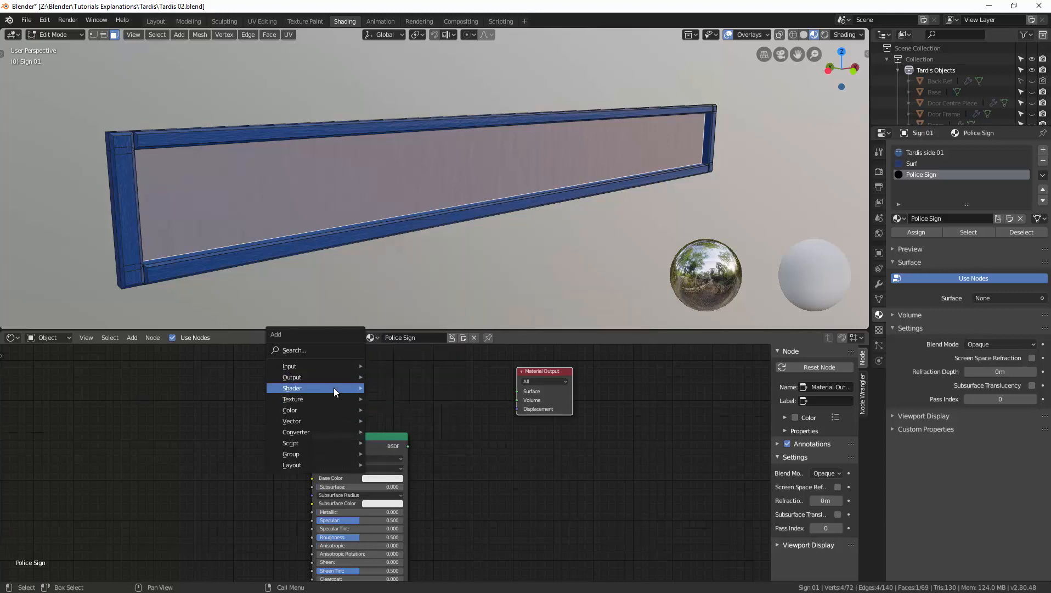
left_click(404, 411)
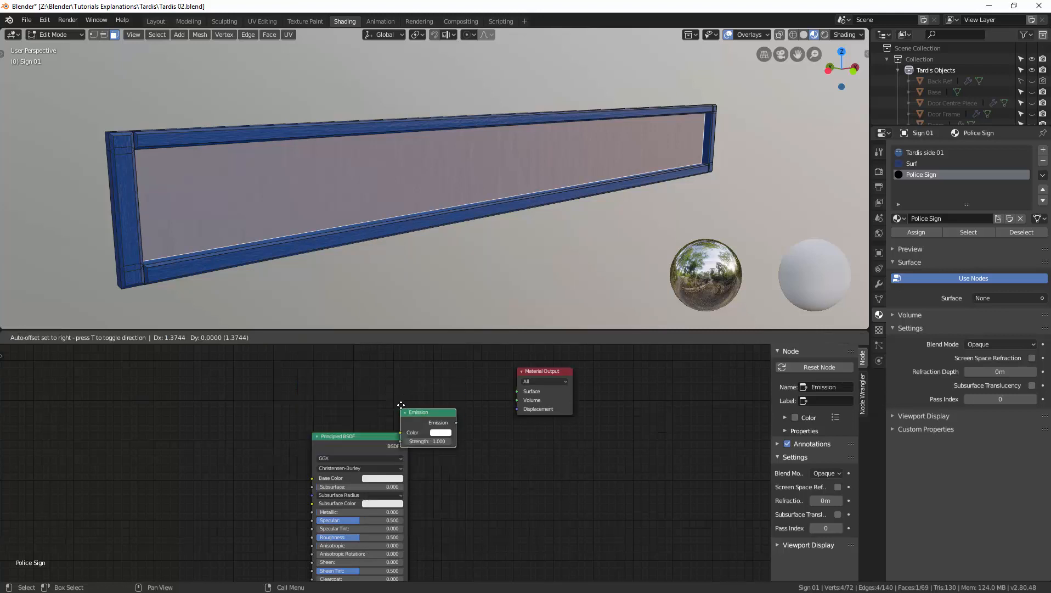
left_click(466, 389)
left_click_drag(460, 382, 518, 391)
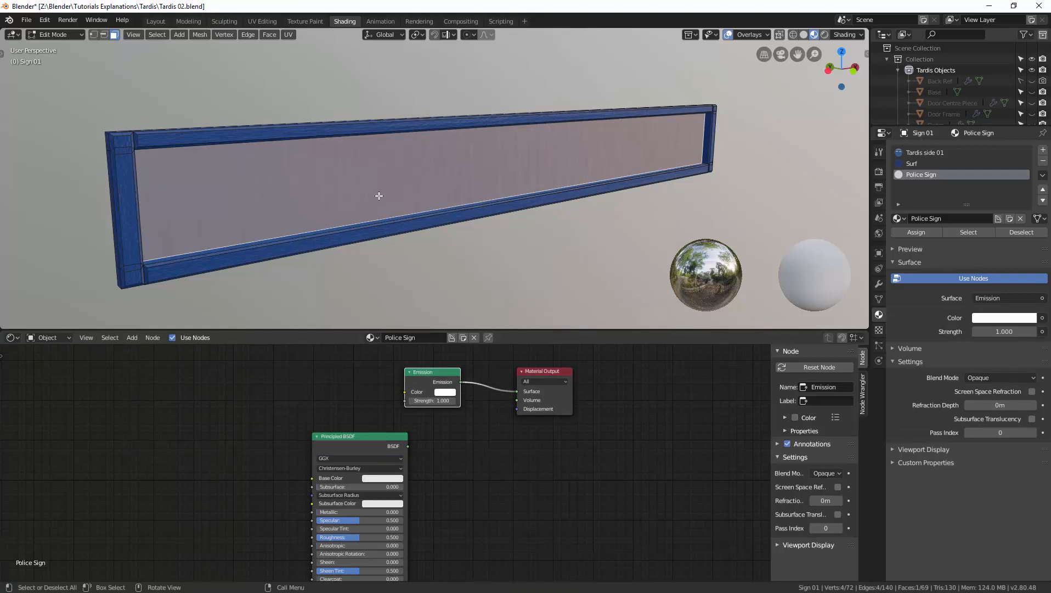
Step: Assign the Police Sign material to the sign's large front panel face, then clear the selection
left_click(441, 180)
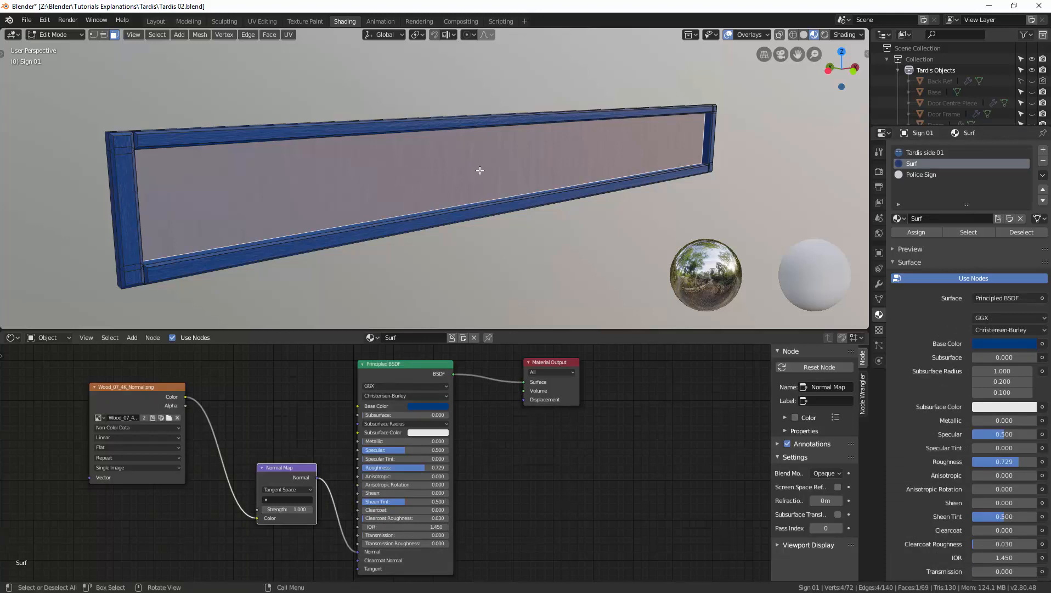
key("2")
key("3")
middle_click_drag(526, 177, 549, 165)
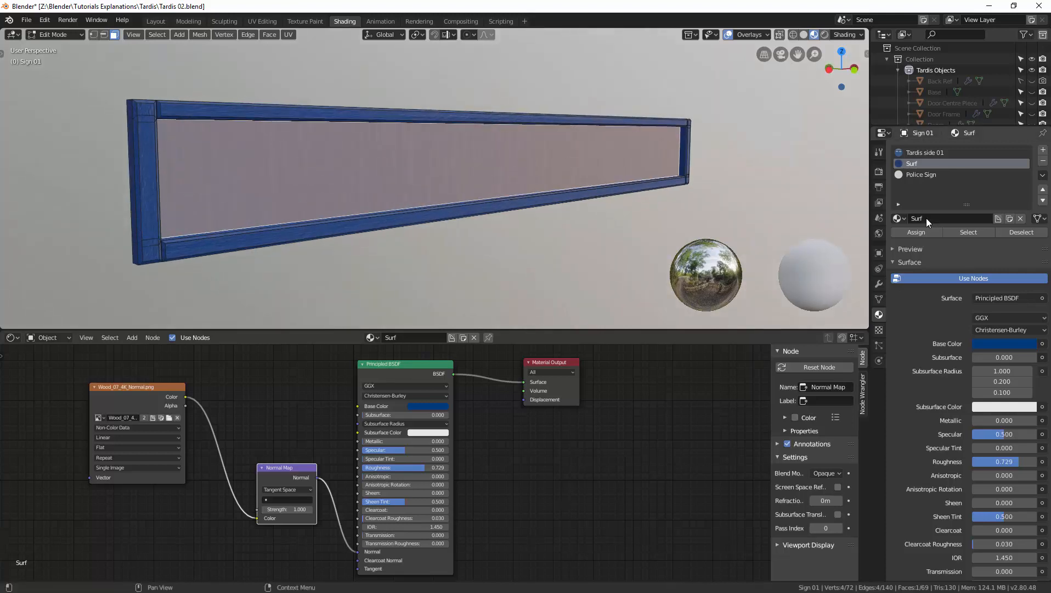
left_click(926, 175)
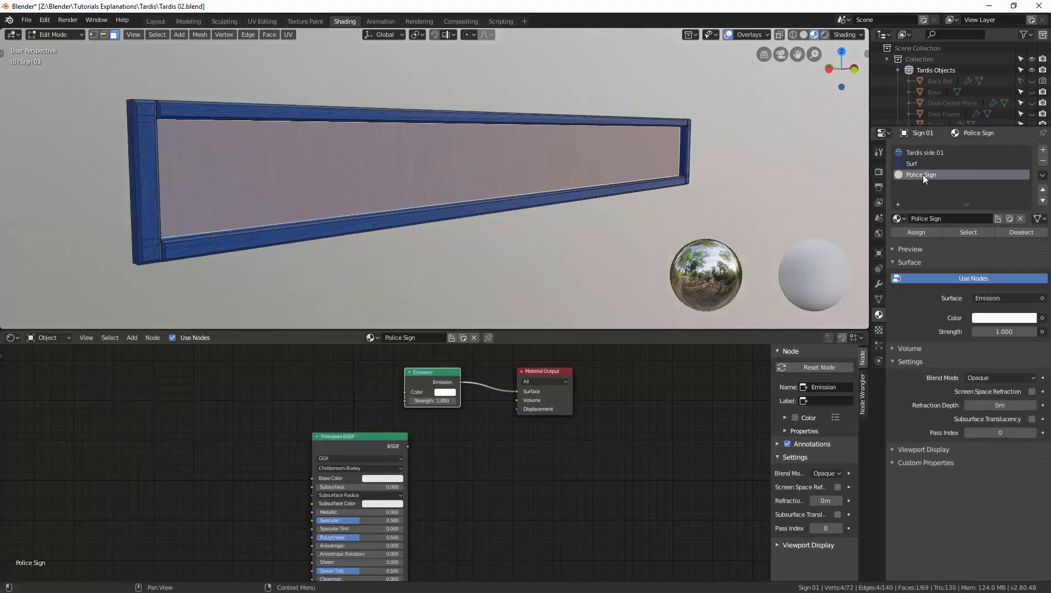
left_click(923, 233)
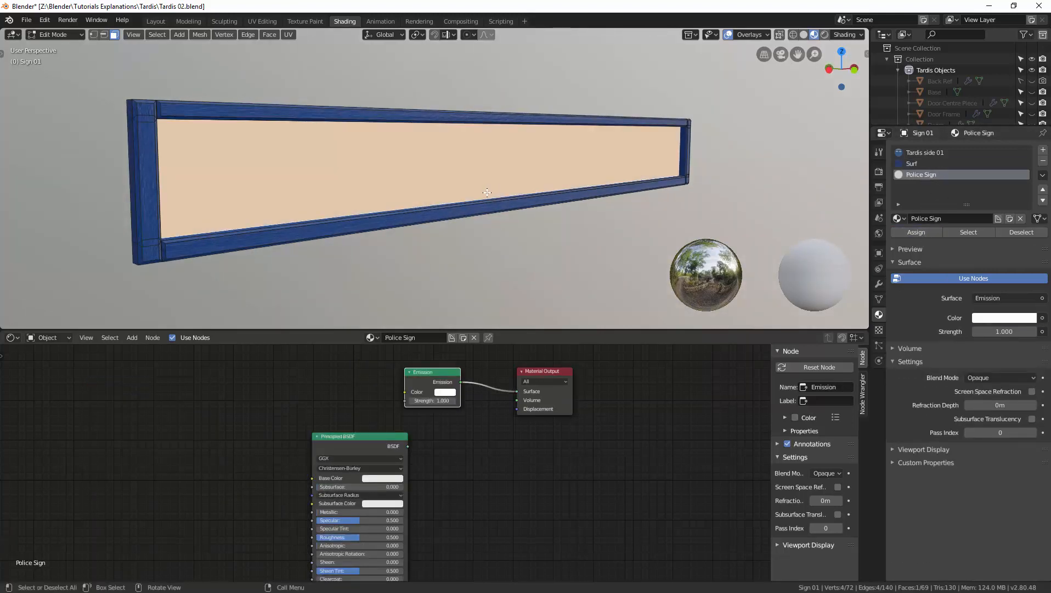
left_click(486, 253)
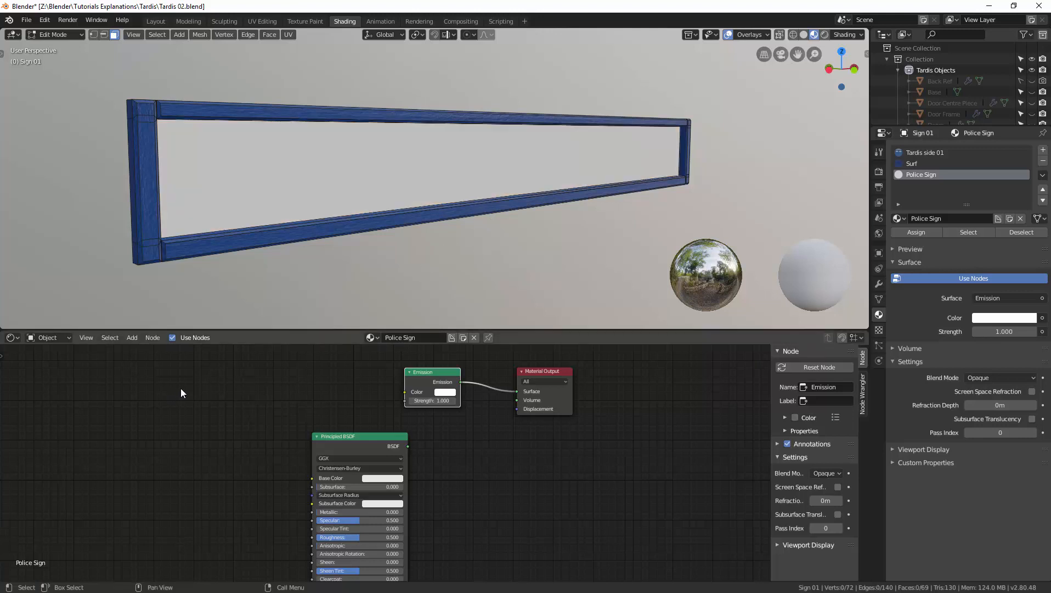
Step: Add an Image Texture node using Police Sign.jpg and connect its Color to the Emission shader's Color
key("shift+a")
mouse_move(175, 400)
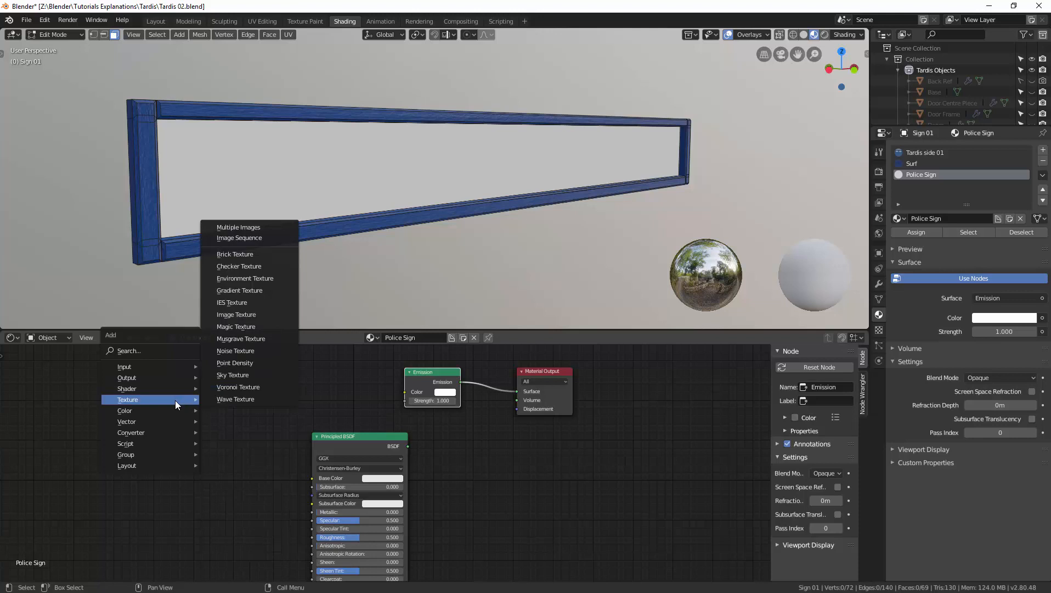
left_click(256, 314)
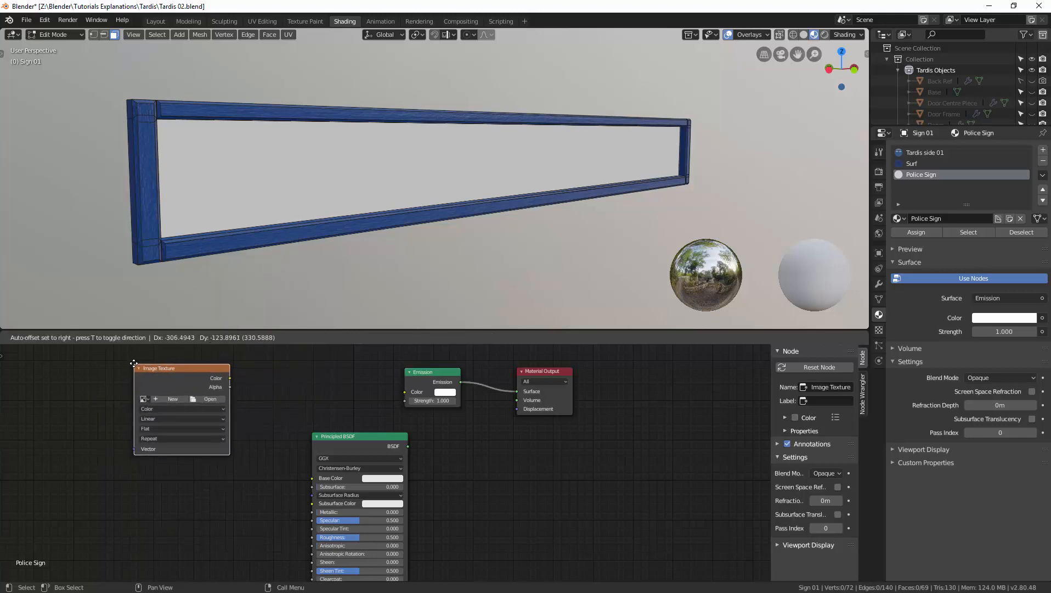
left_click(134, 363)
left_click(144, 398)
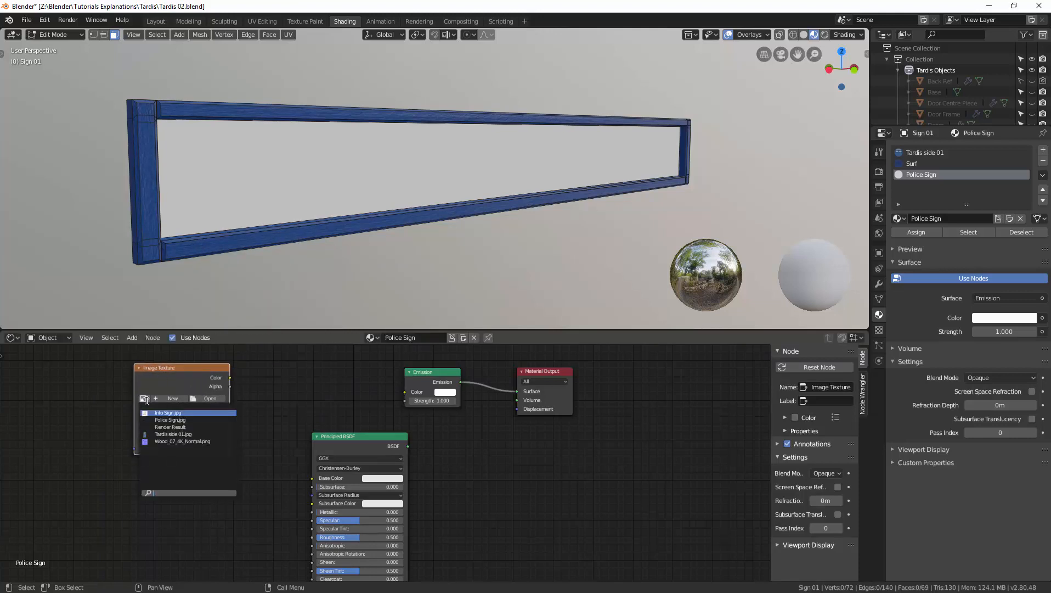
left_click(151, 417)
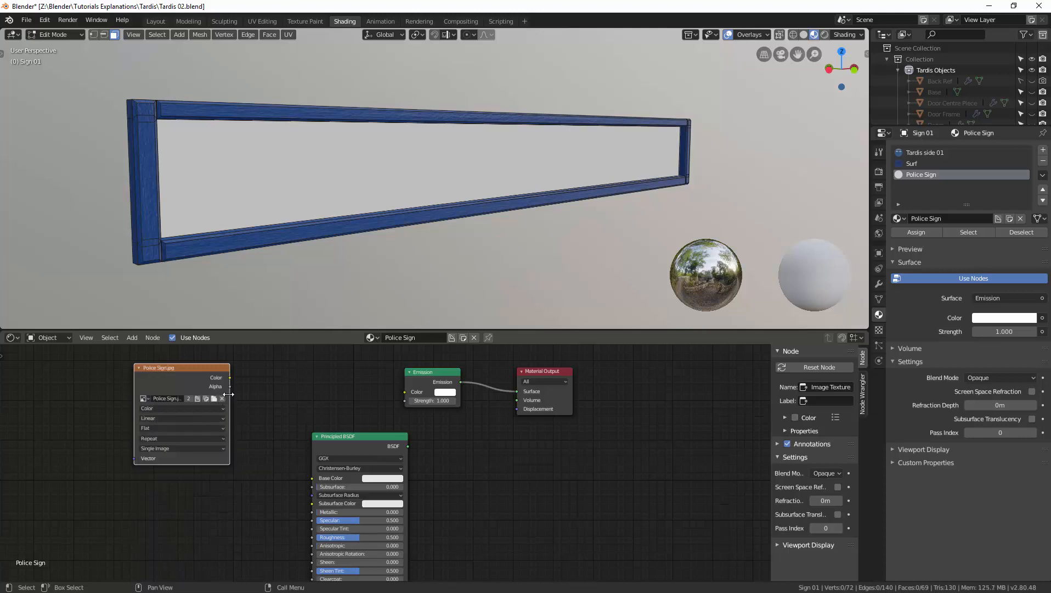
left_click_drag(229, 377, 405, 392)
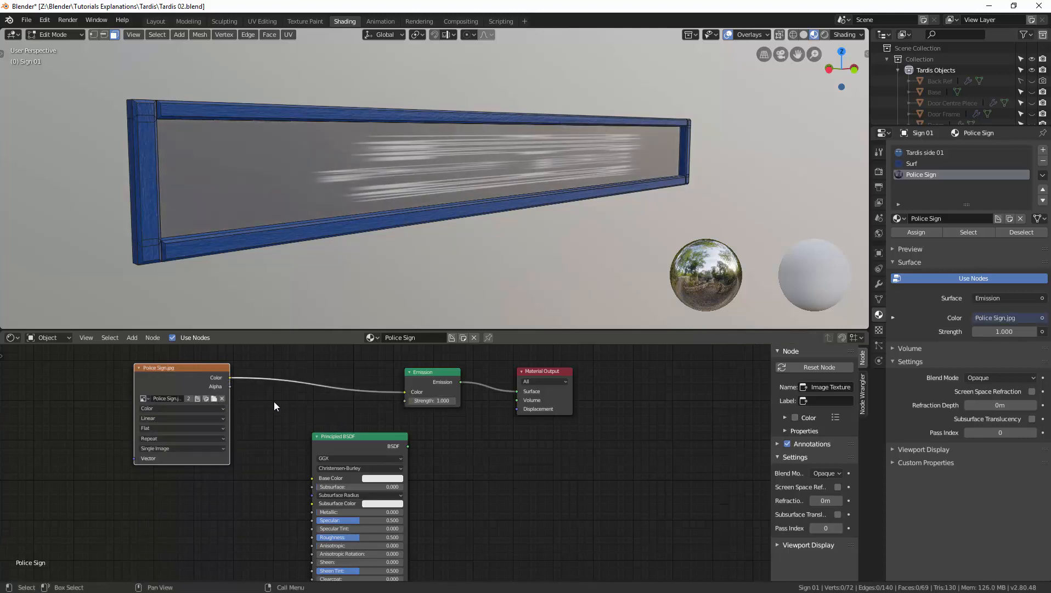
middle_click_drag(453, 253, 423, 227)
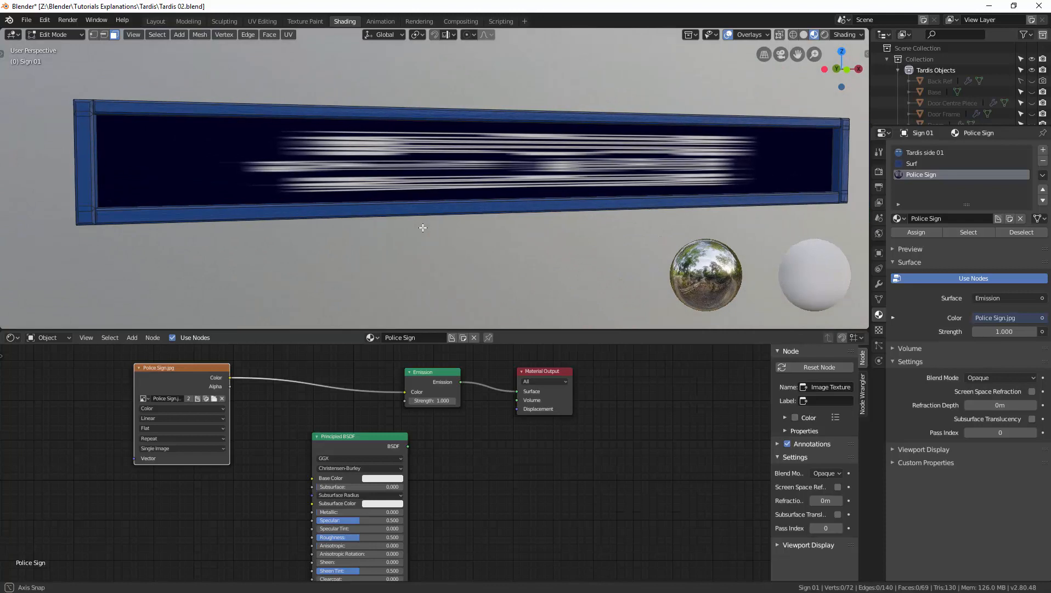
left_click_drag(188, 381, 221, 390)
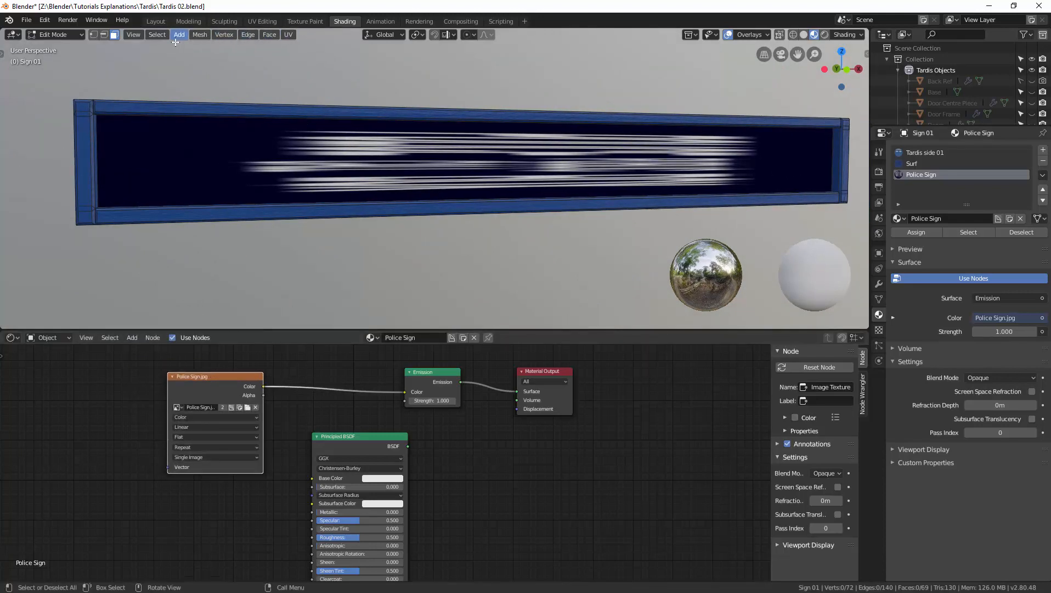
Step: Select the sign's front panel face in the UV Editing workspace and expand the mesh's UV Maps list
left_click(255, 19)
left_click(683, 258)
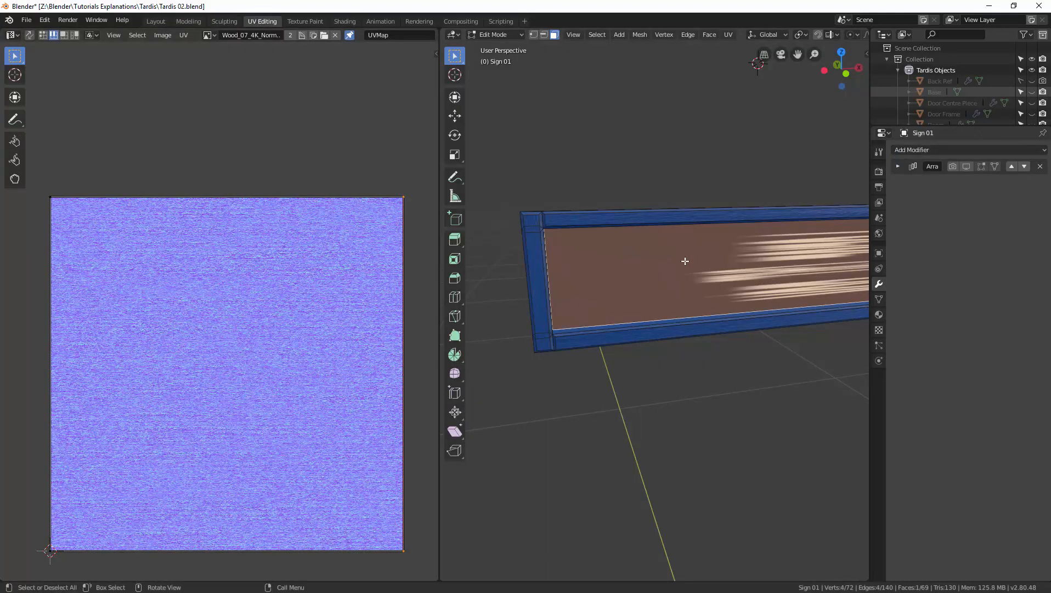
scroll(675, 268, "down", 2)
scroll(329, 301, "down", 1)
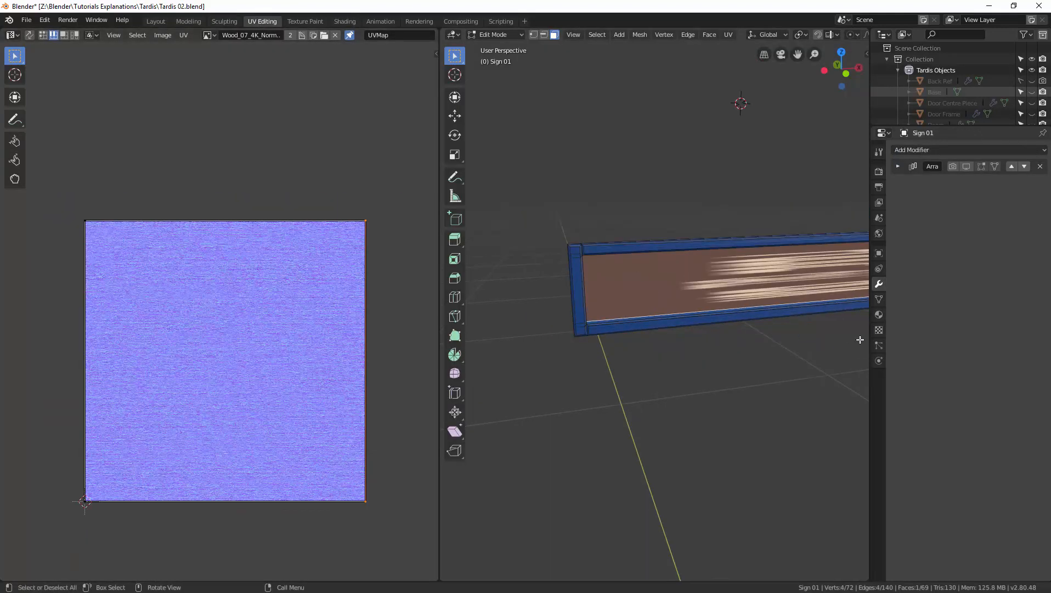
left_click(878, 299)
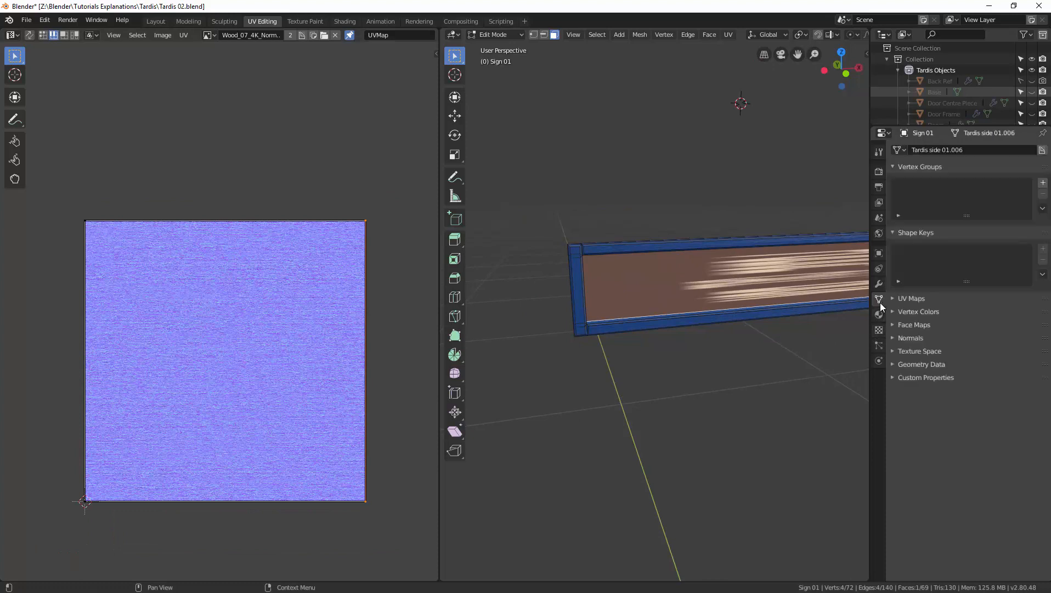
left_click(910, 298)
scroll(745, 307, "down", 2)
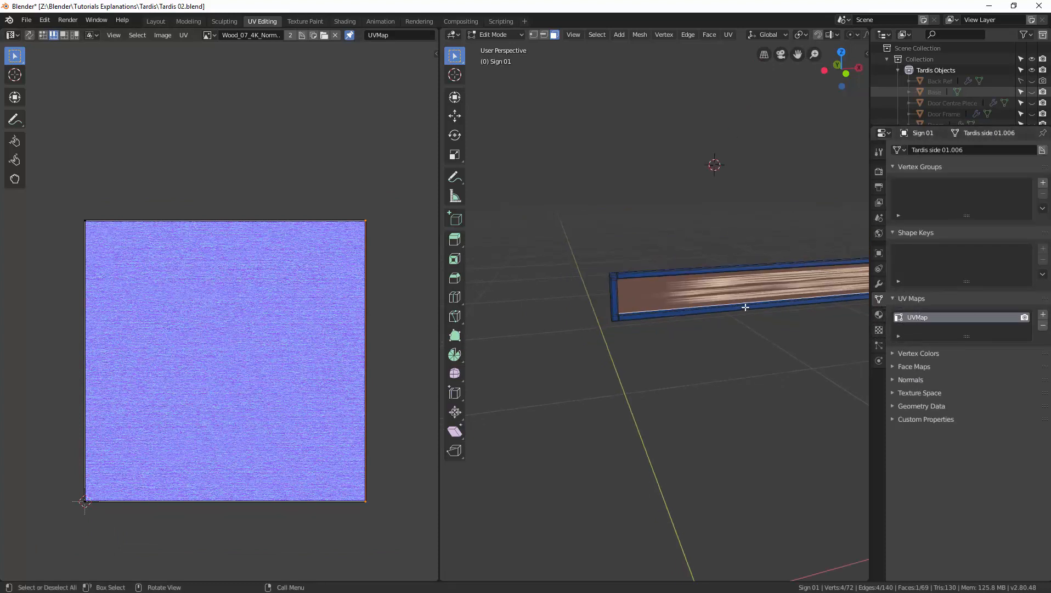
middle_click_drag(745, 307, 671, 295, "shift")
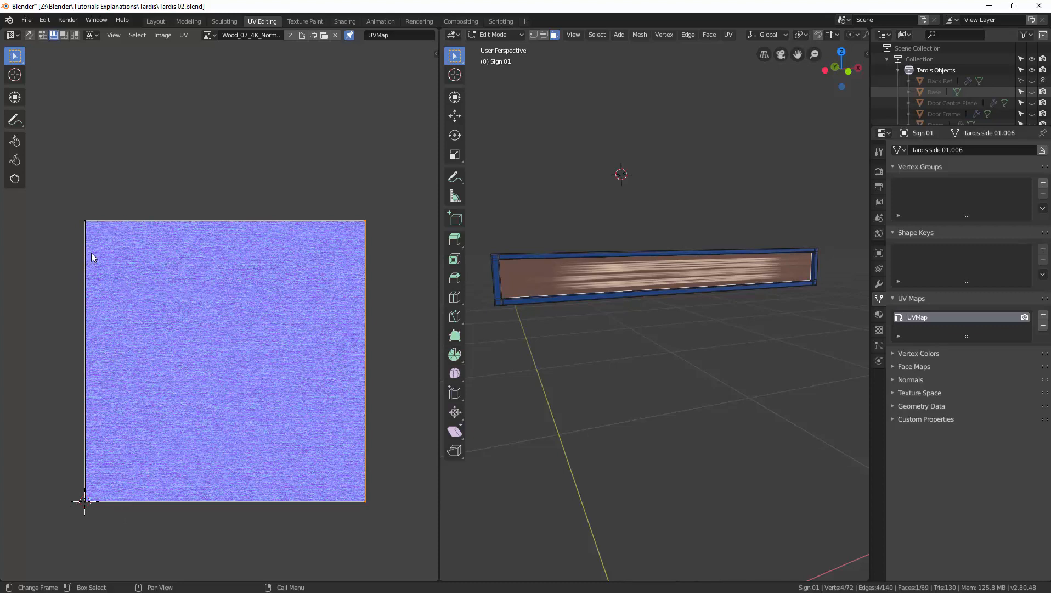
Step: Rotate the front panel's entire UV island by 90 degrees, clear the face selection and save the file
key("a")
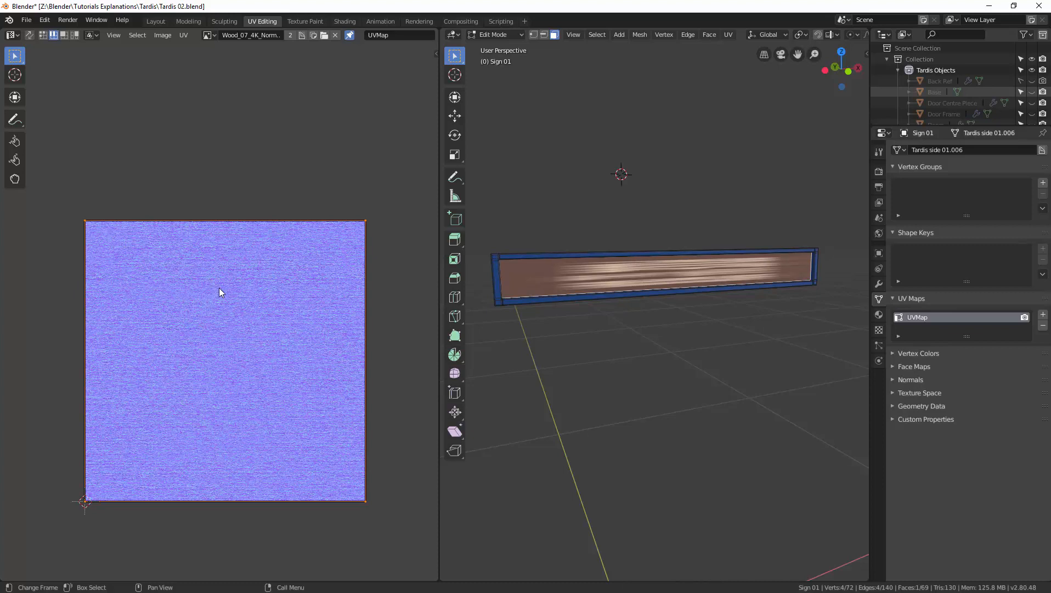
key("r")
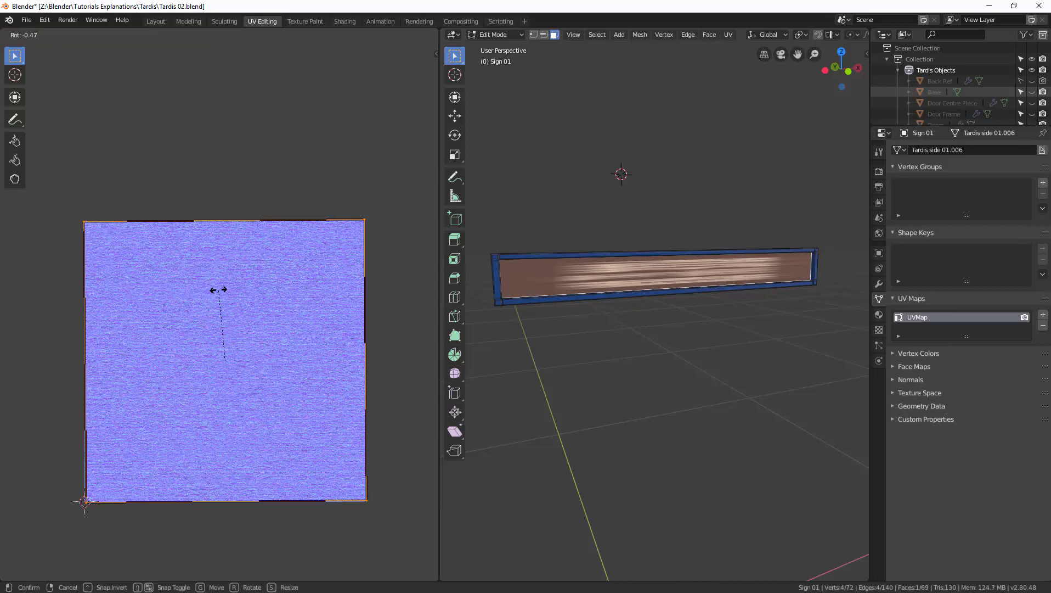
type("90")
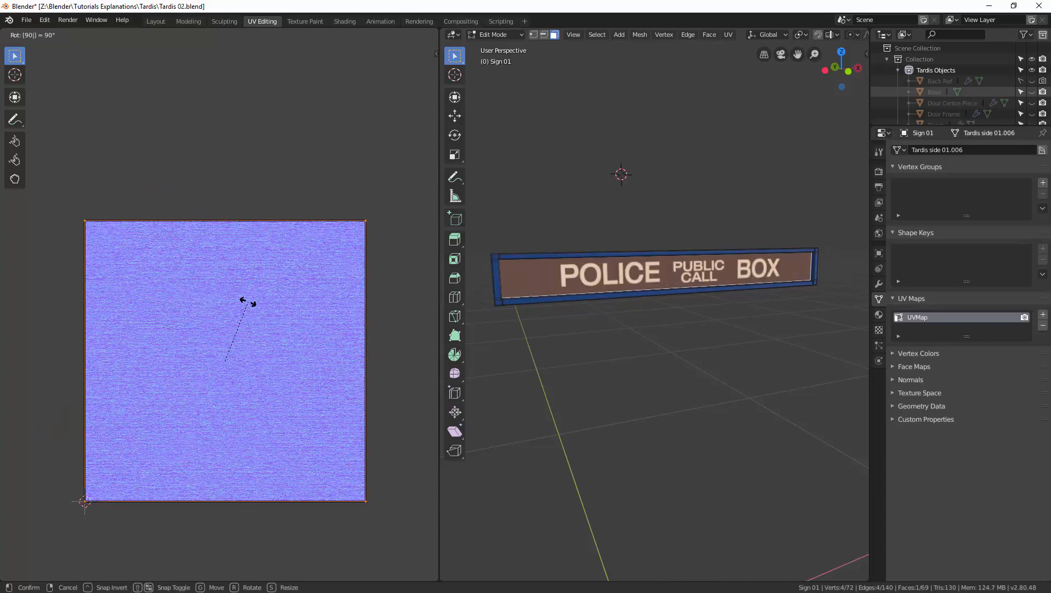
key("Return")
middle_click_drag(688, 386, 690, 397)
key("alt+a")
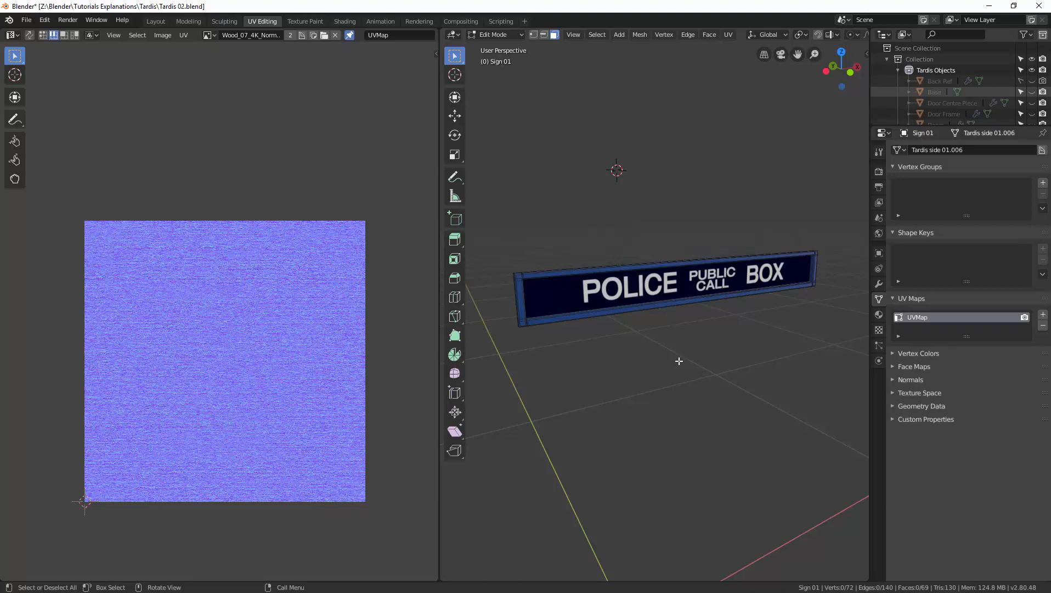
key("ctrl+s")
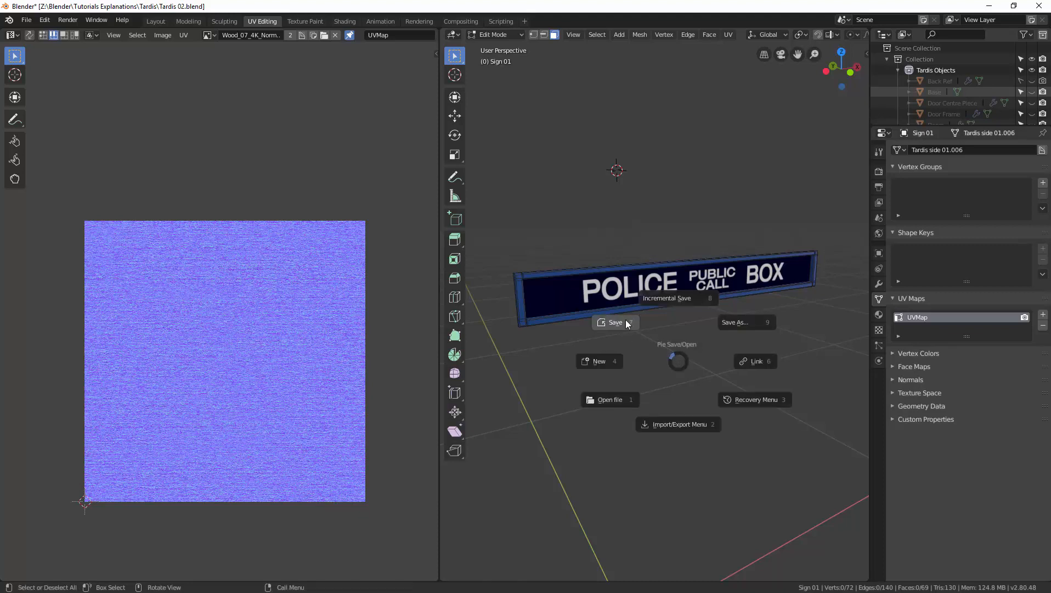
left_click(658, 341)
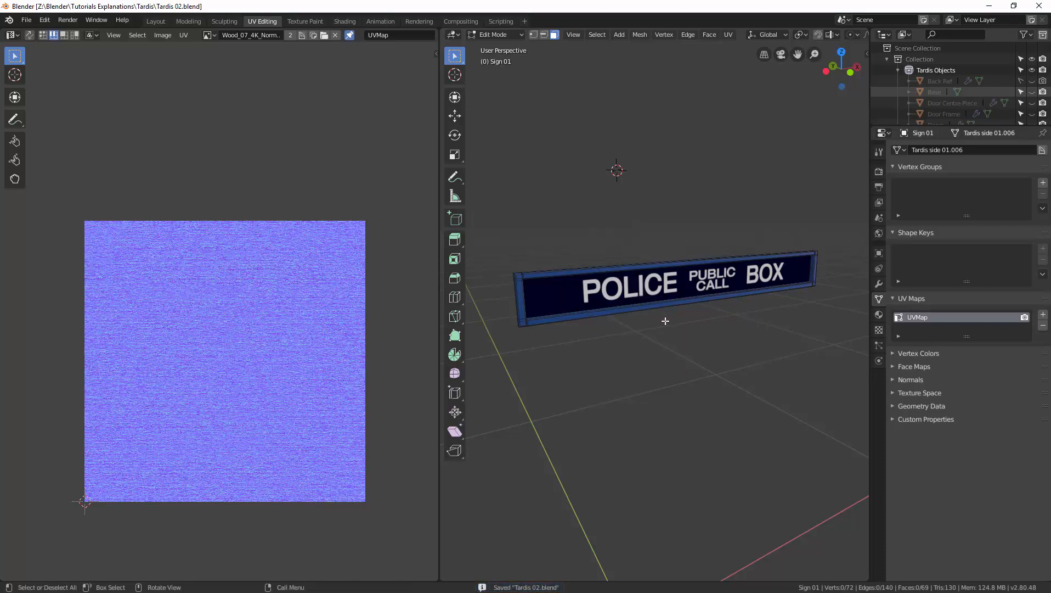
Step: Return to Object Mode and leave local view to show the whole Tardis, with nothing selected
key("ctrl+Tab")
left_click(595, 314)
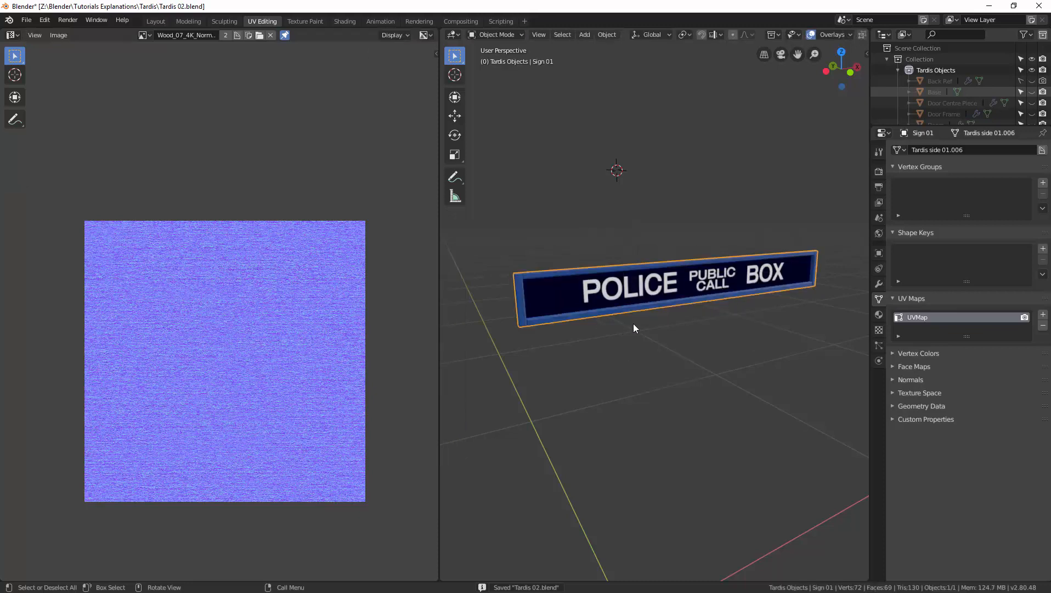
key("KP_Divide")
middle_click_drag(649, 329, 746, 328)
left_click(792, 328)
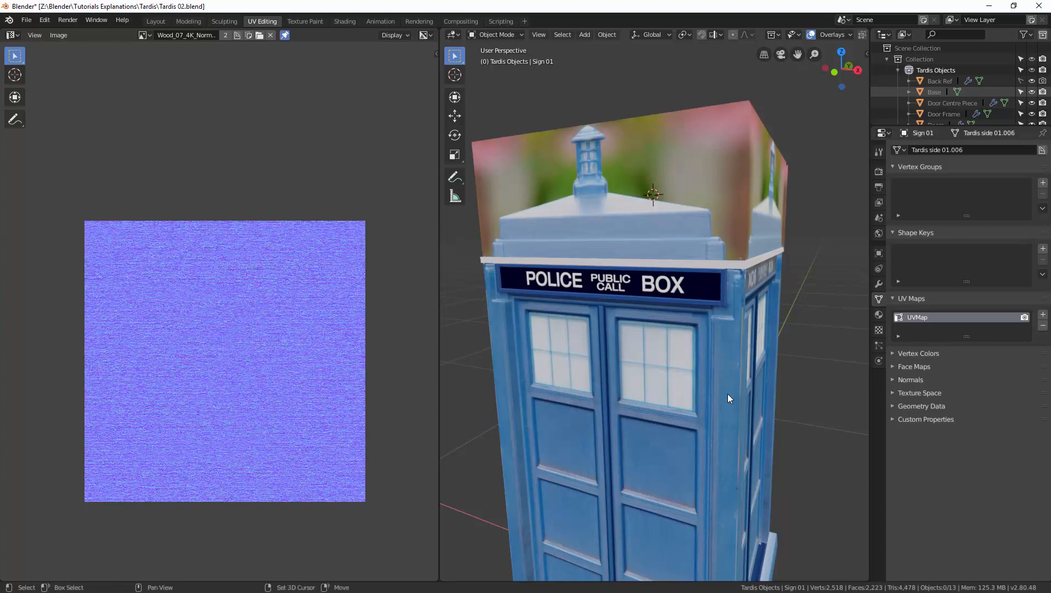
Step: Enlarge the Outliner so that all the Tardis objects are listed, and stay in Object Mode
middle_click_drag(727, 394, 729, 369)
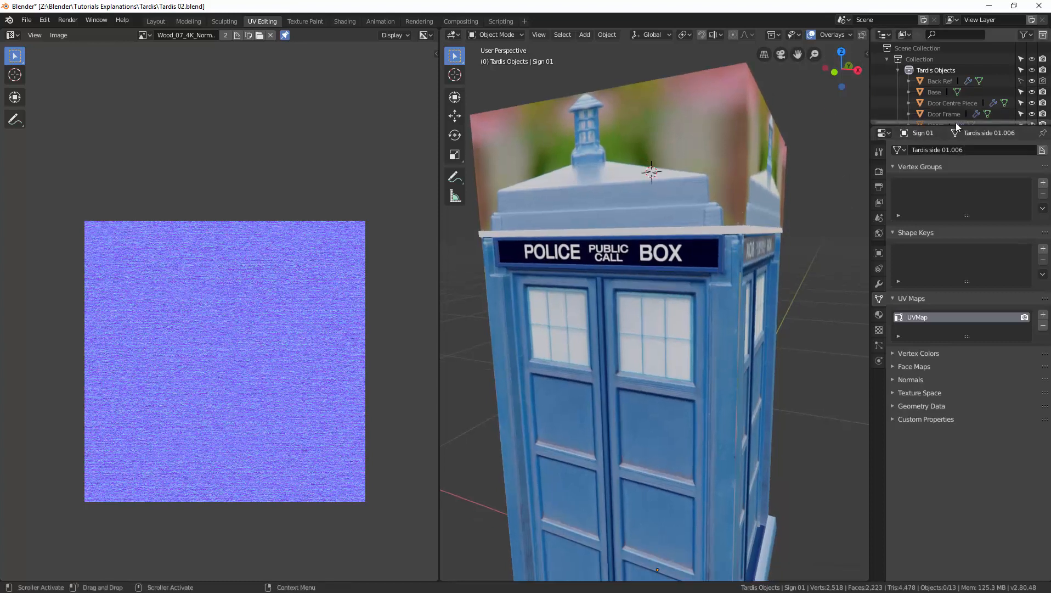
left_click_drag(954, 124, 954, 194)
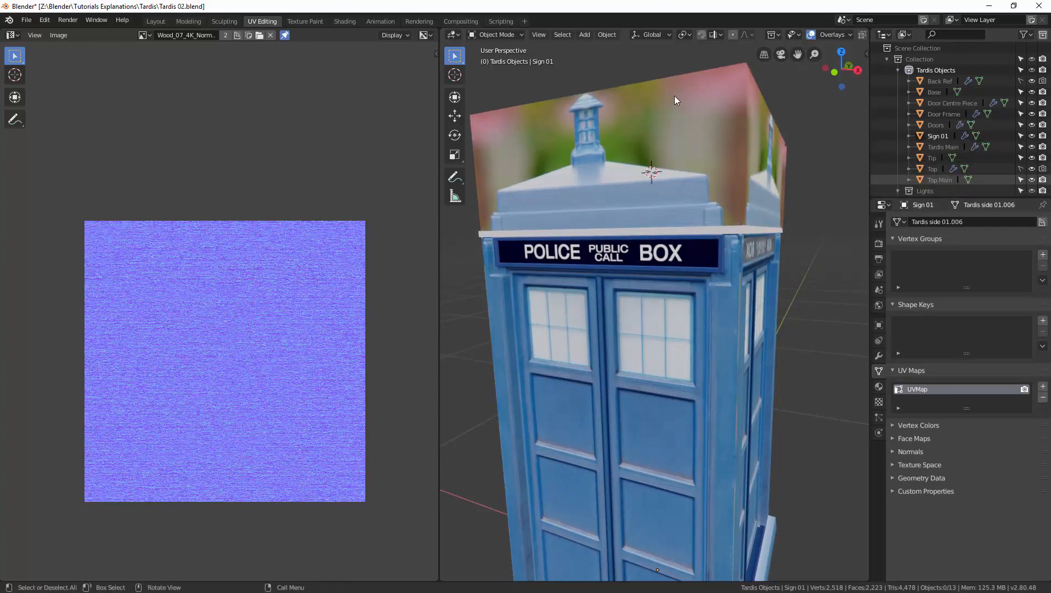
key("ctrl+Tab")
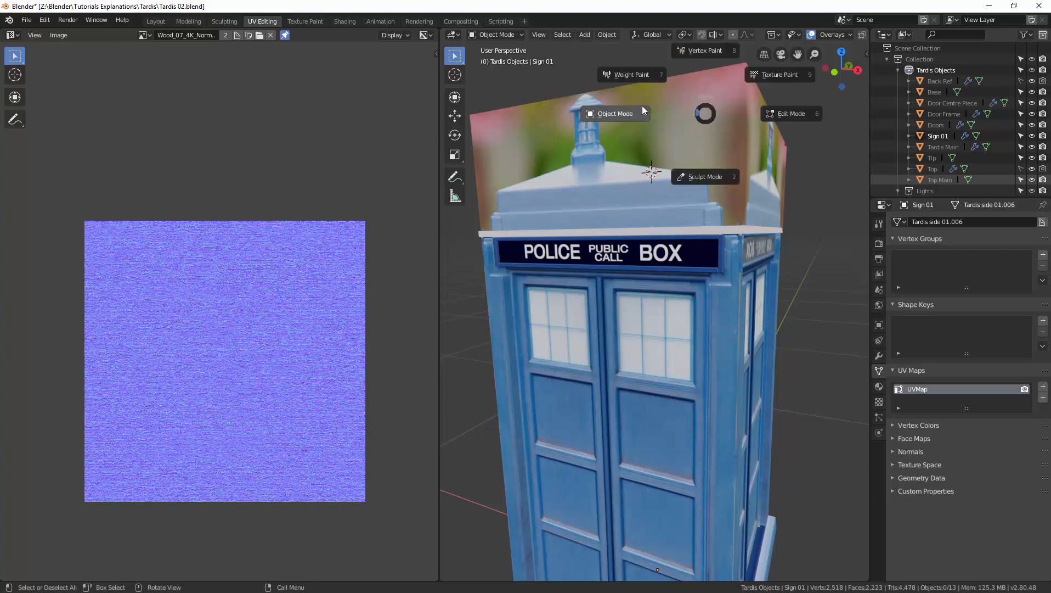
left_click(650, 101)
middle_click_drag(772, 129, 732, 161)
middle_click_drag(779, 186, 795, 181)
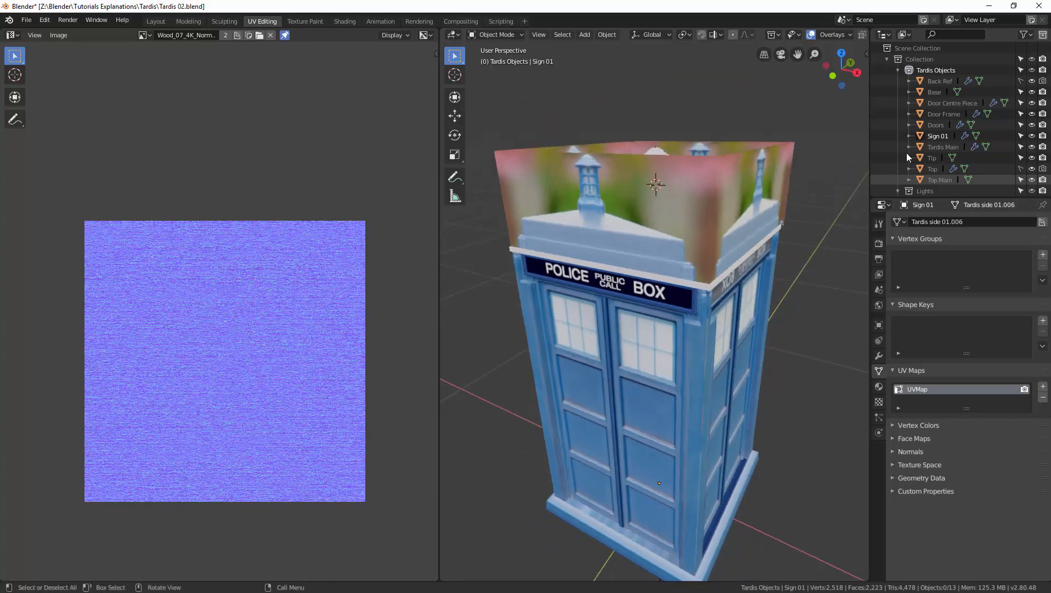
Step: Select the Back Ref object in the scene's object list and view its side of the Tardis
left_click(937, 126)
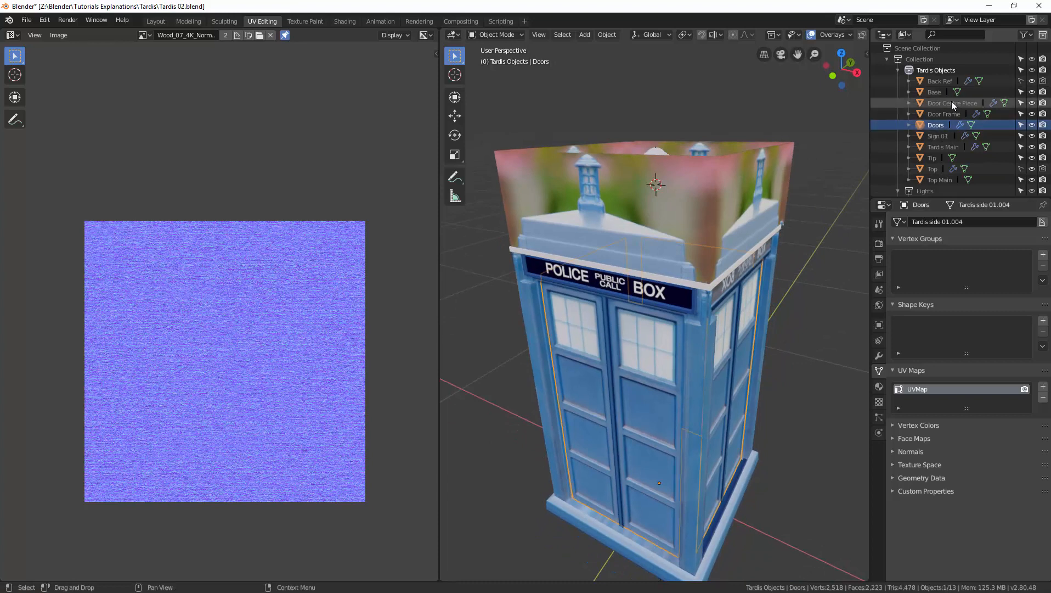
left_click(942, 80)
middle_click_drag(744, 161, 665, 167)
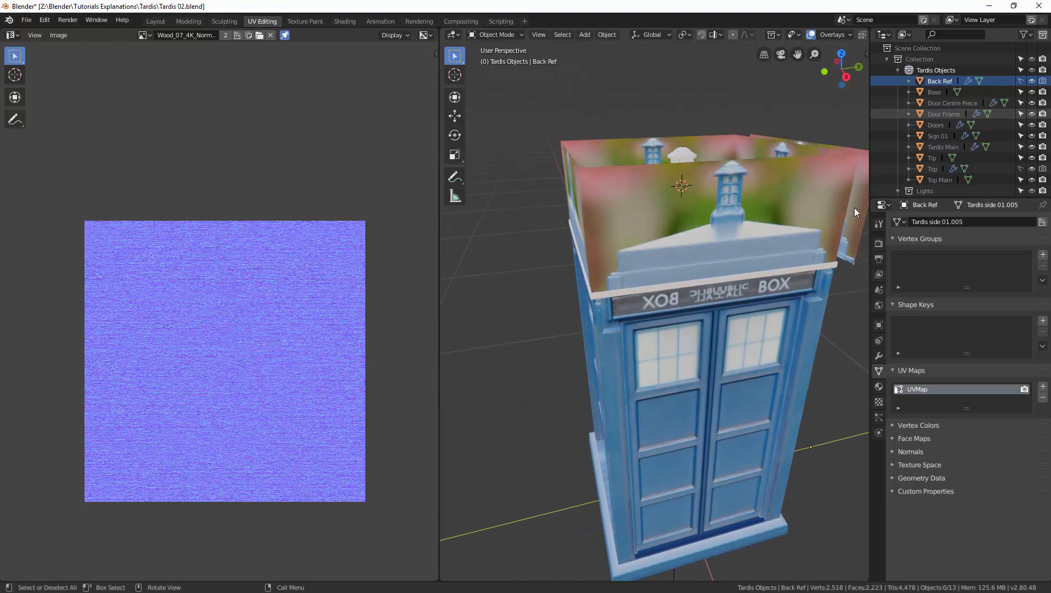
middle_click_drag(853, 208, 717, 210)
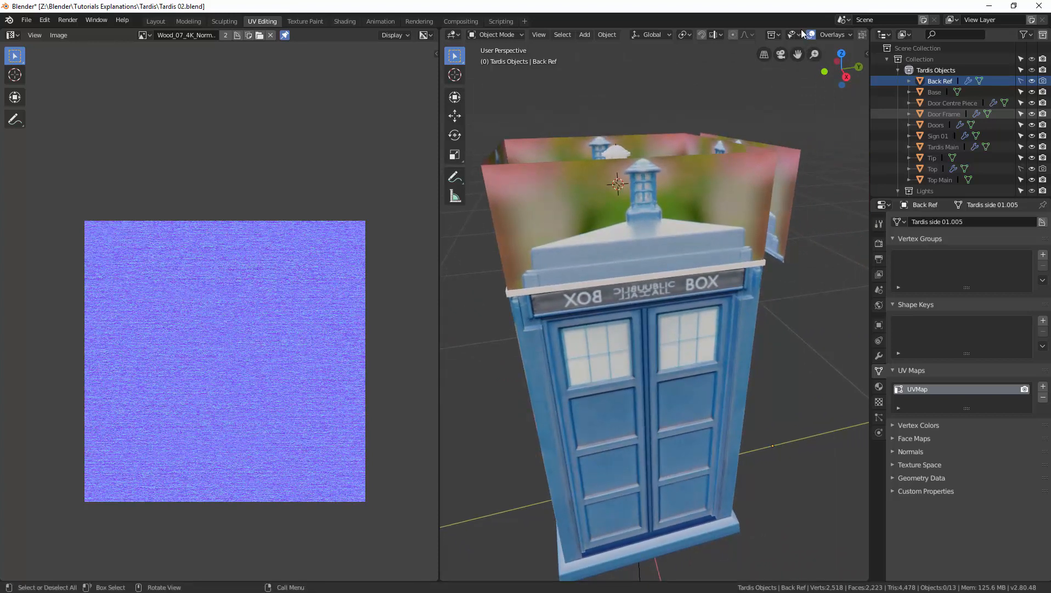
Step: Switch to the Layout workspace and show the Tardis textures with LookDev viewport shading
left_click(156, 21)
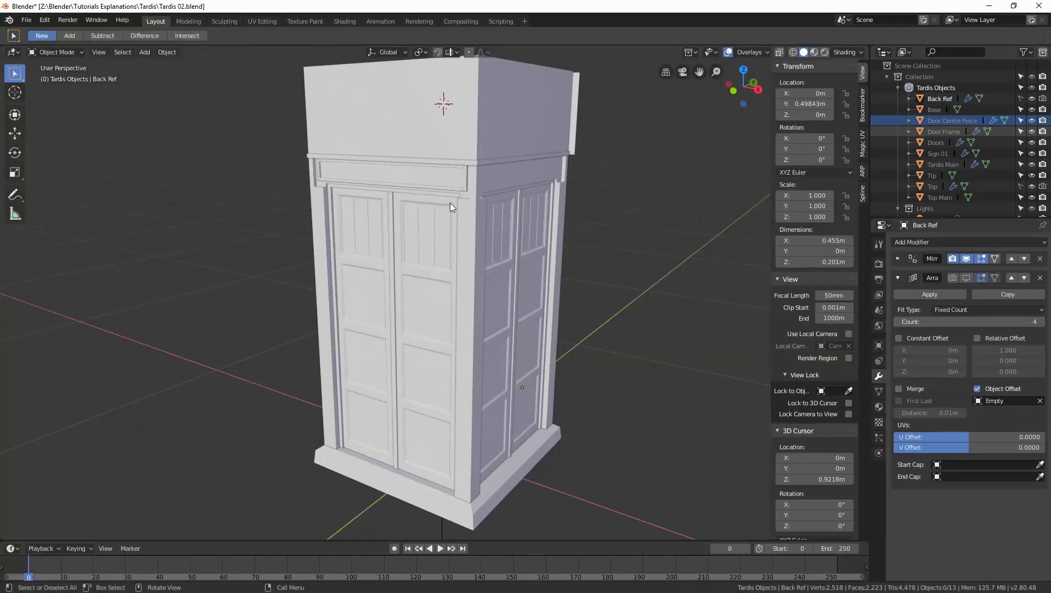
key("z")
left_click(456, 267)
middle_click_drag(478, 224, 472, 283)
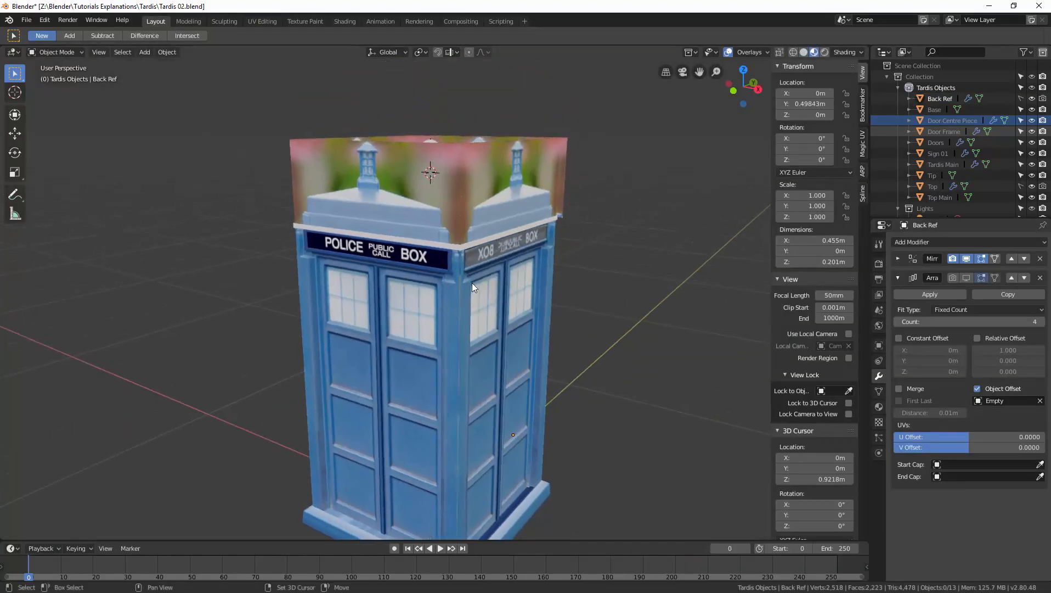
Step: Clear the current selection and delete the Back Ref reference plane from the Tardis
left_click(469, 175)
mouse_move(469, 175)
middle_mouse_down()
mouse_move(483, 186)
mouse_move(463, 156)
middle_mouse_up()
key("alt+a")
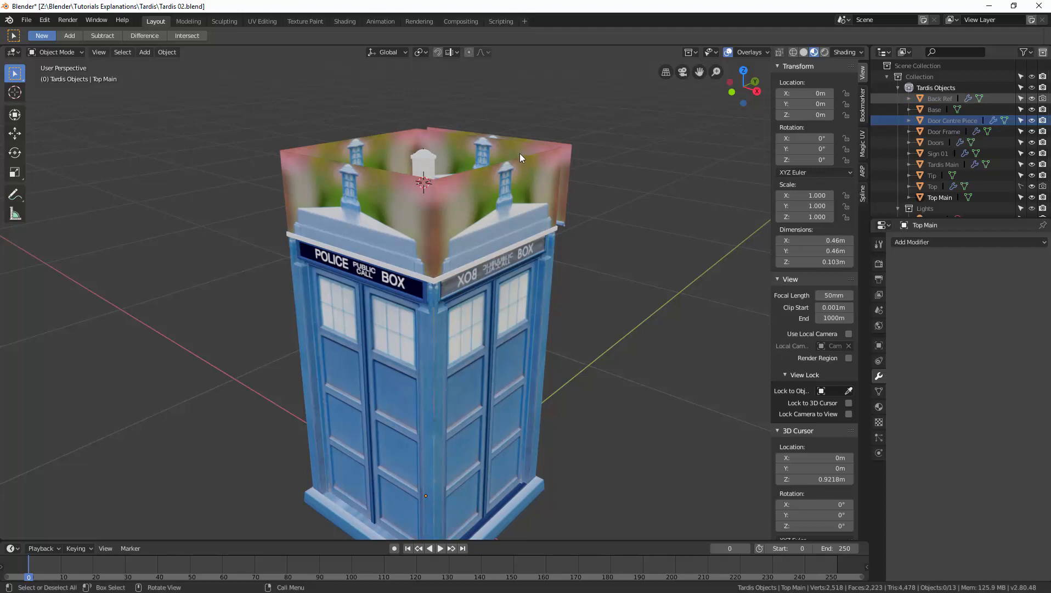
left_click(572, 165)
middle_click_drag(594, 179, 572, 179)
key("Delete")
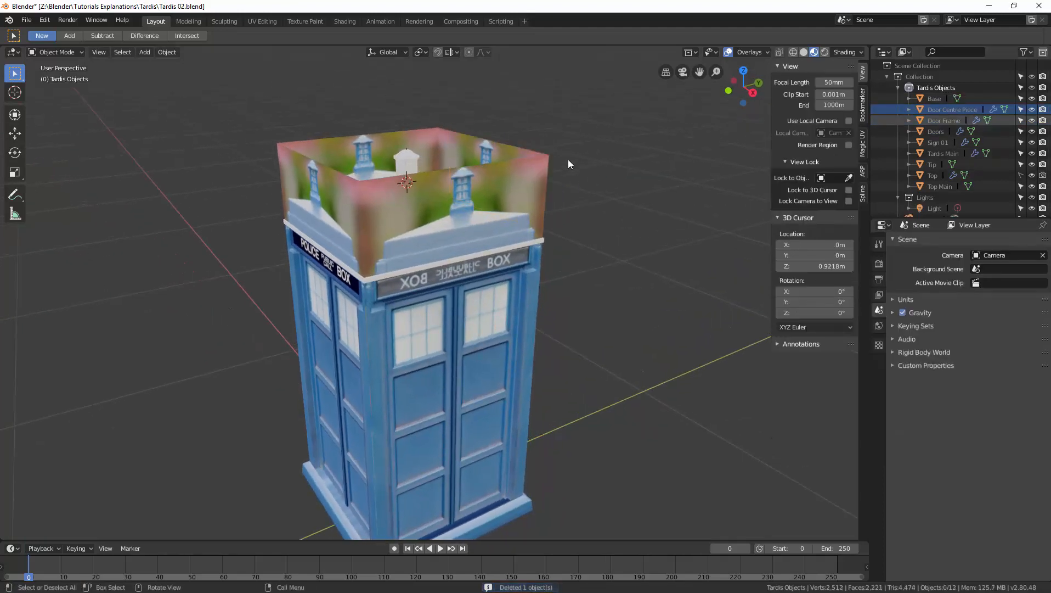
Step: Delete the Top reference planes surrounding the white roof and save the file
left_click(1012, 175)
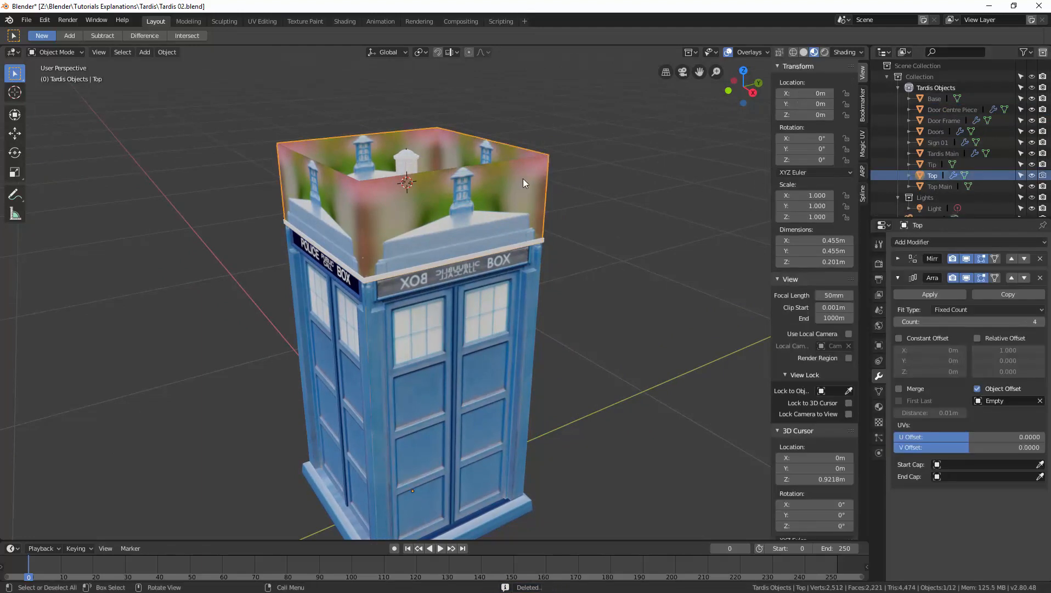
key("Delete")
middle_click_drag(540, 182, 565, 180)
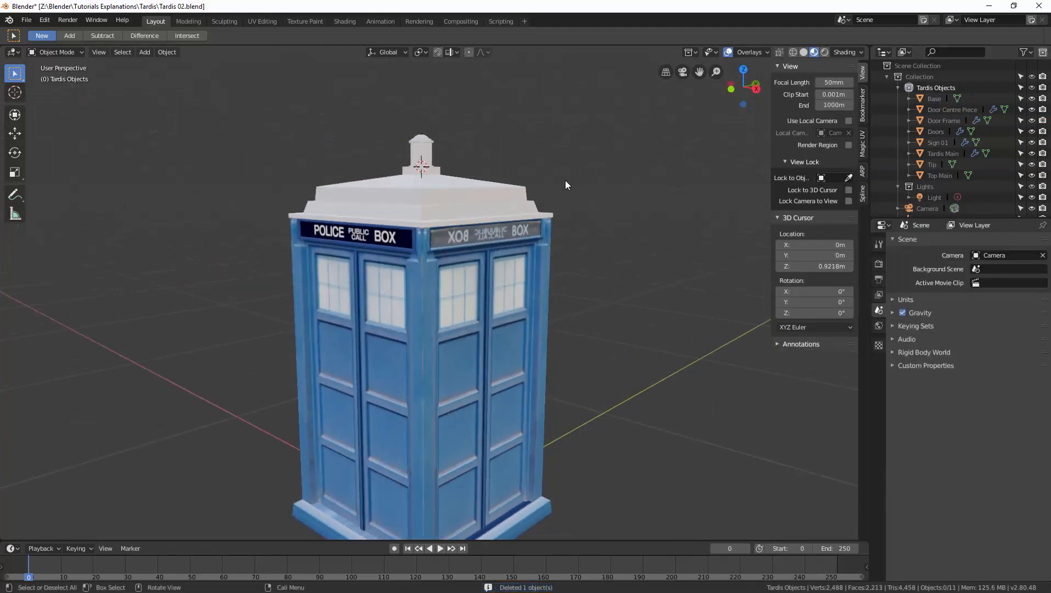
key("ctrl+s")
left_click(507, 140)
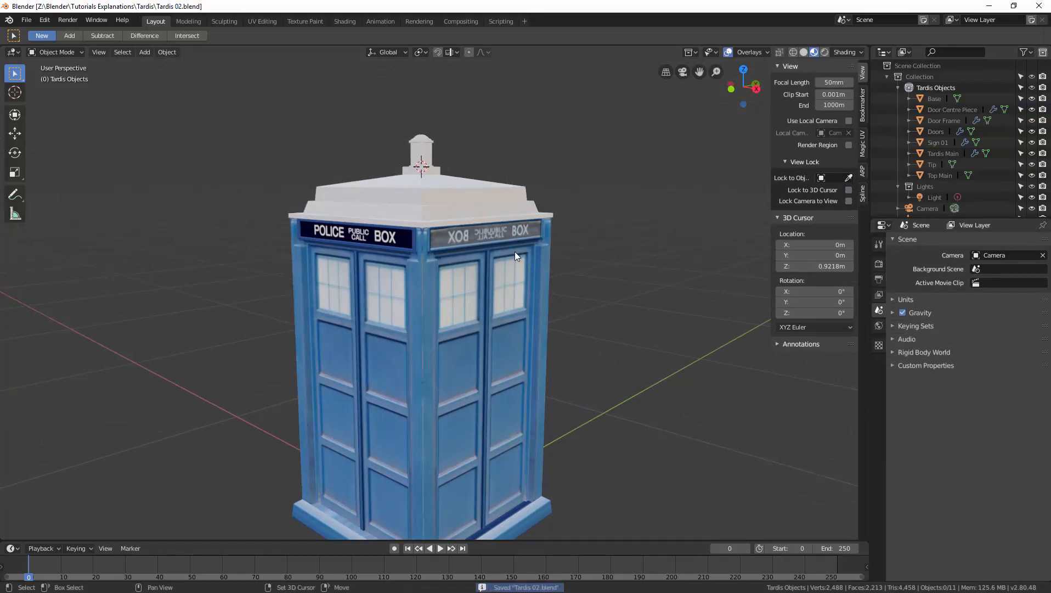
Step: Isolate the Top Main roof in local view in the UV Editing workspace and enter Edit Mode
middle_click_drag(514, 252, 518, 224, "shift")
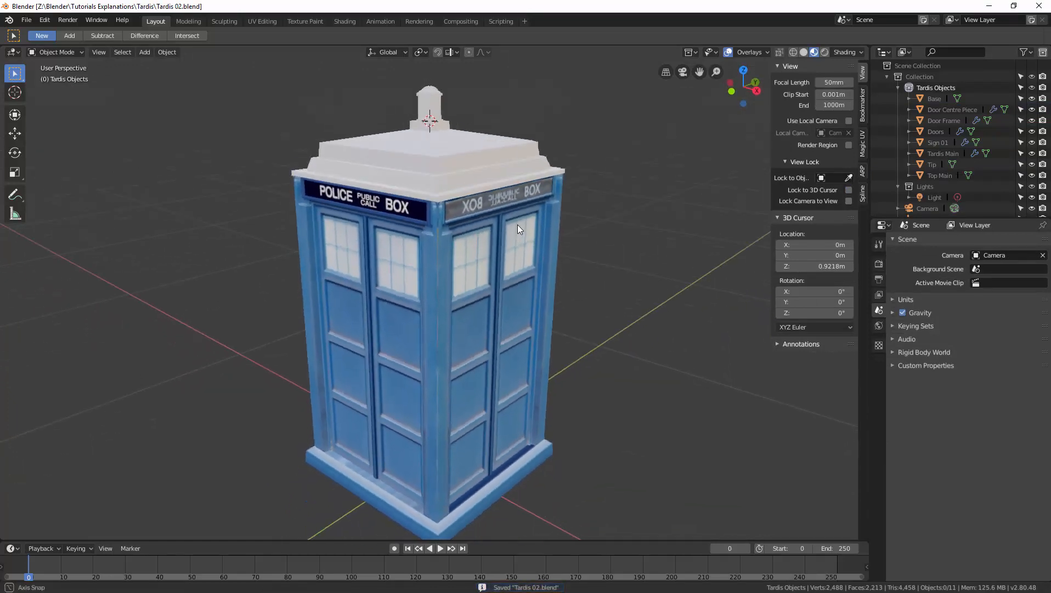
left_click(262, 21)
middle_click_drag(587, 234, 641, 258)
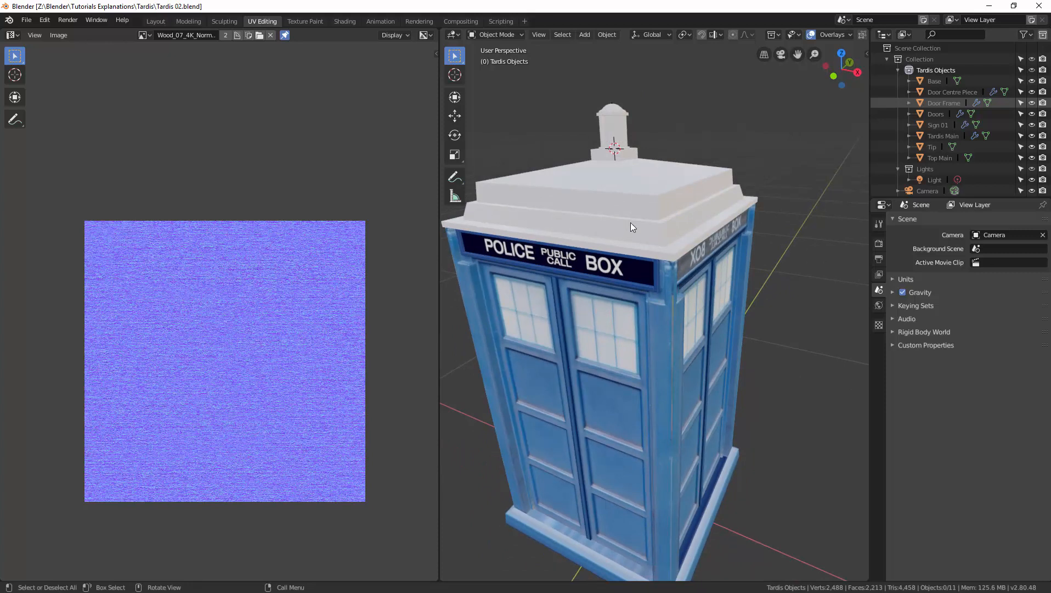
left_click(631, 222)
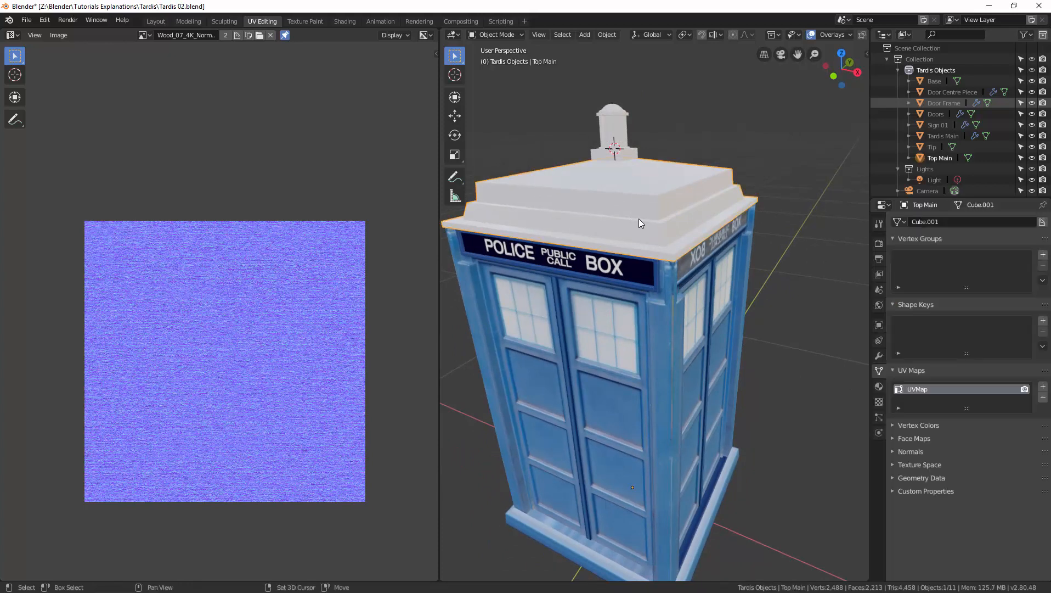
key("KP_Divide")
middle_click_drag(641, 227, 690, 280)
key("ctrl+Tab")
left_click(742, 270)
scroll(661, 245, "up", 1)
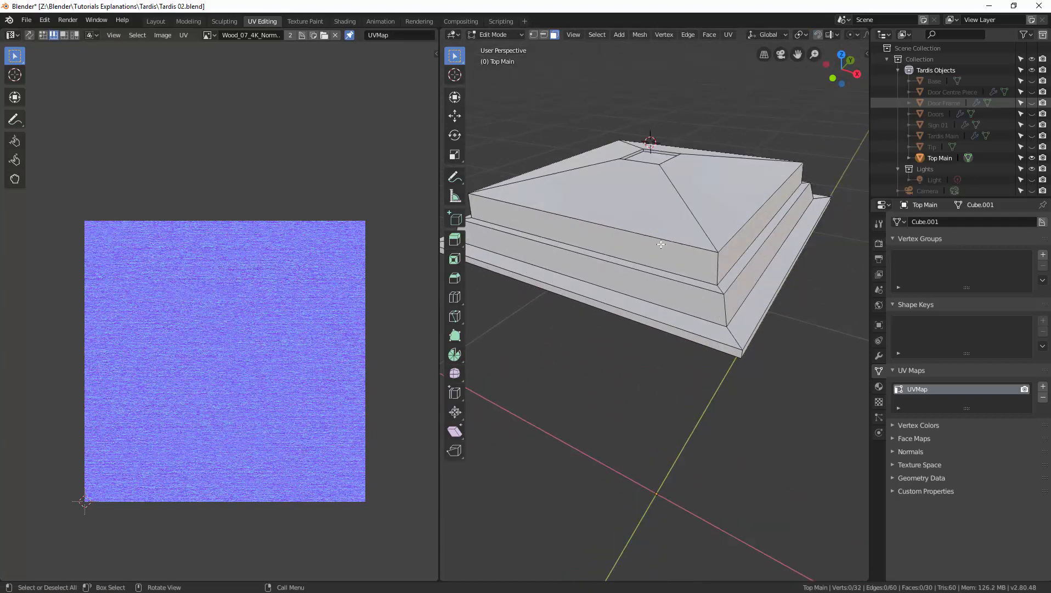
Step: Select all faces of the roof and examine their existing UV layout
key("a")
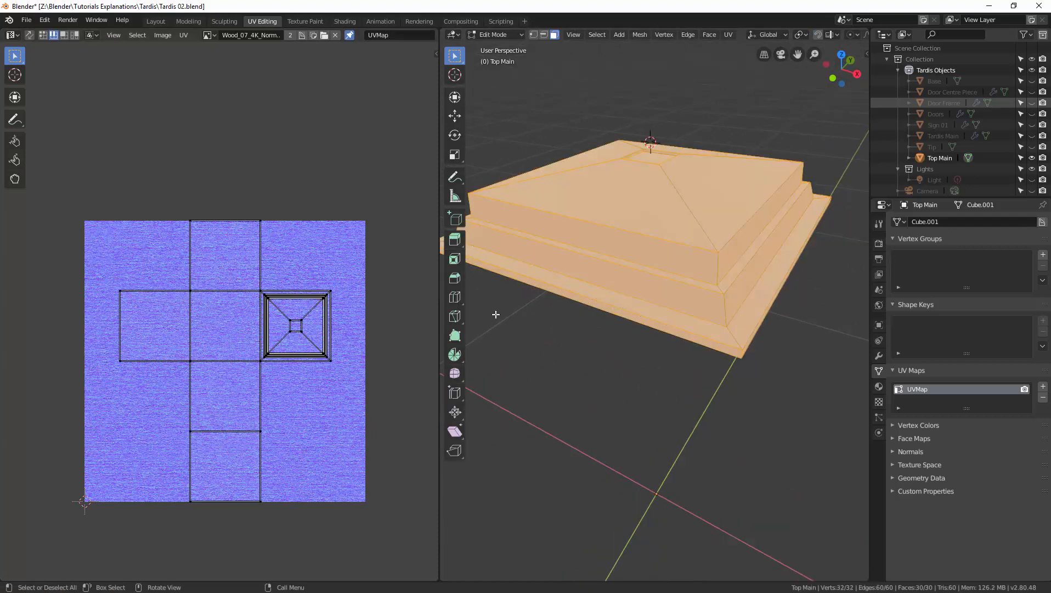
middle_click_drag(651, 262, 644, 309)
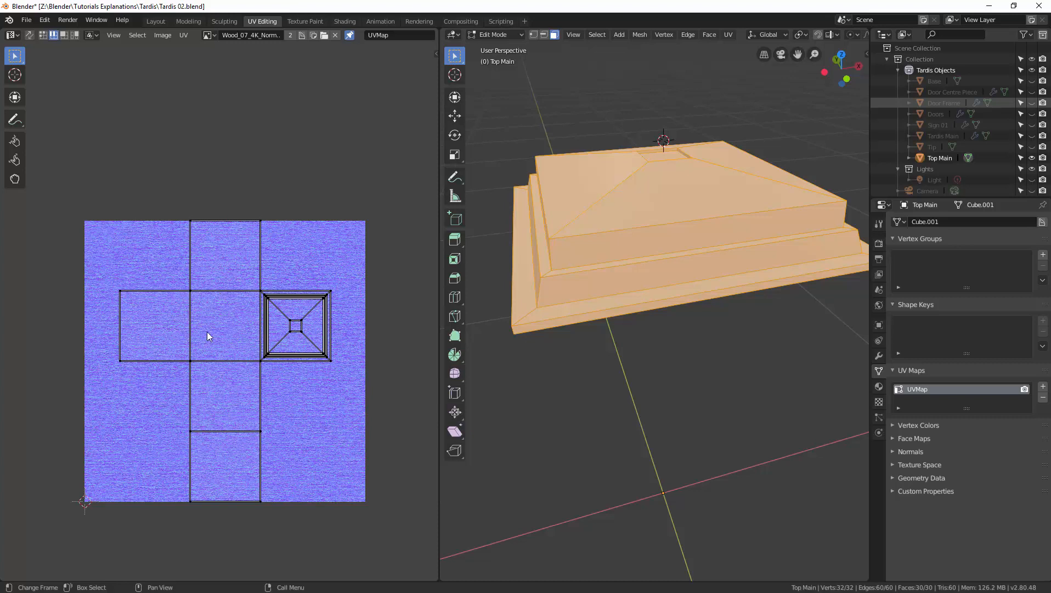
middle_click_drag(605, 319, 613, 318)
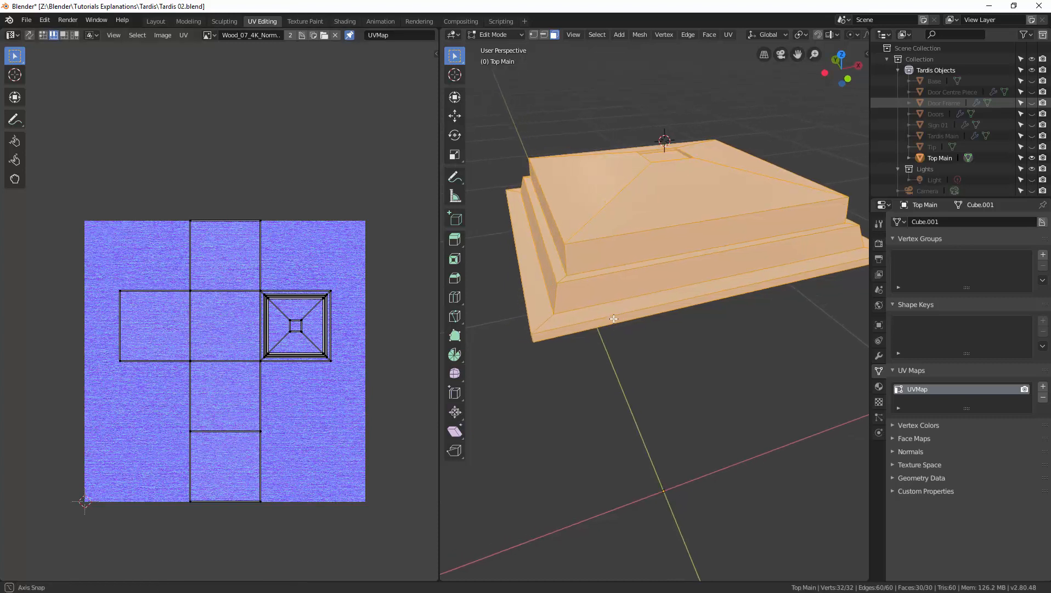
scroll(282, 309, "up", 3)
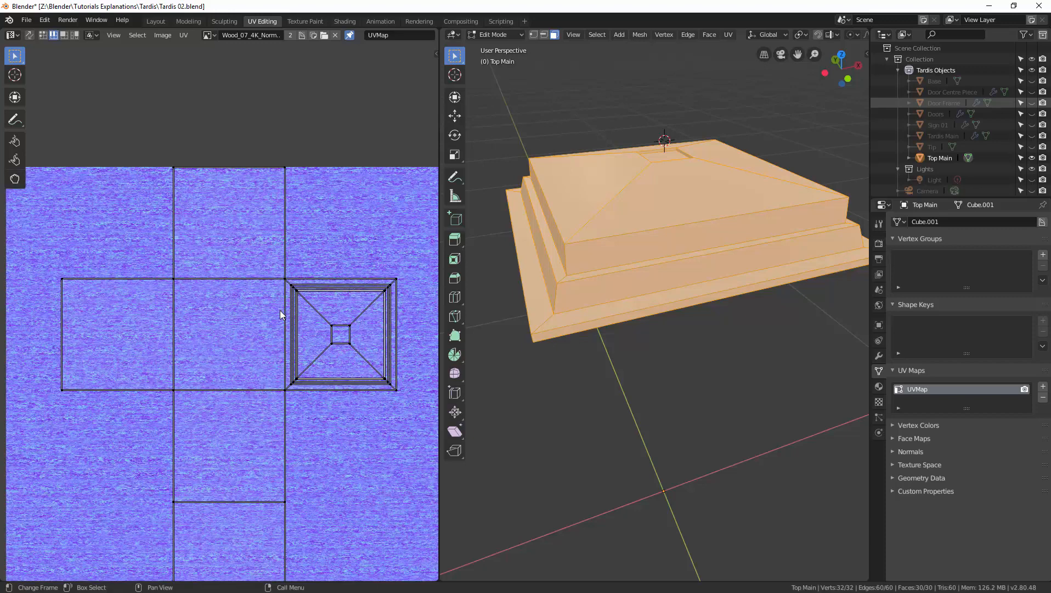
scroll(346, 379, "down", 1)
middle_click_drag(630, 258, 613, 260)
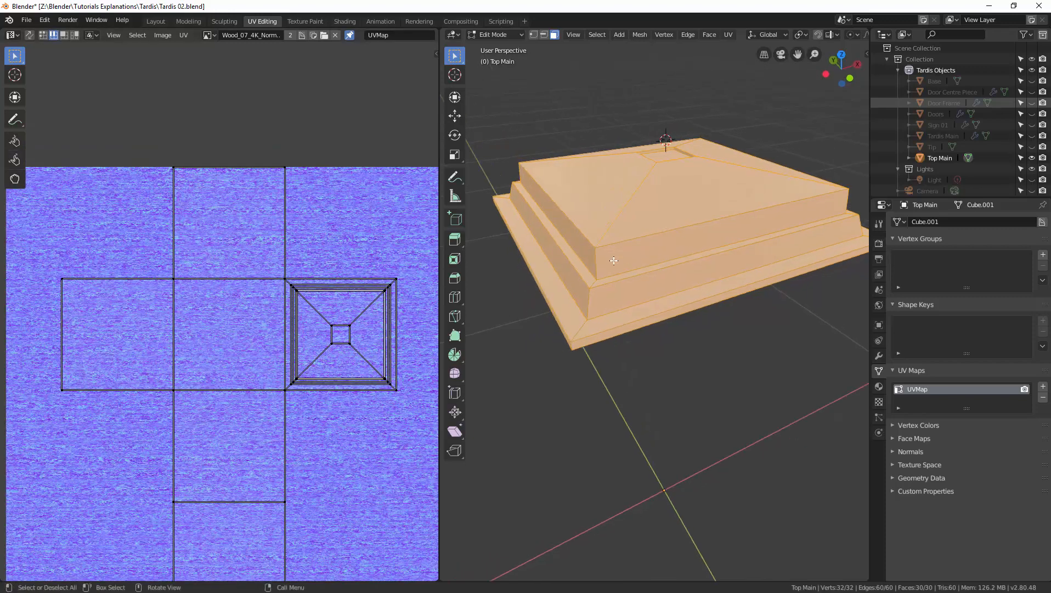
Step: Select one side face of the roof's upper tier and examine its UV strip
left_click(586, 250)
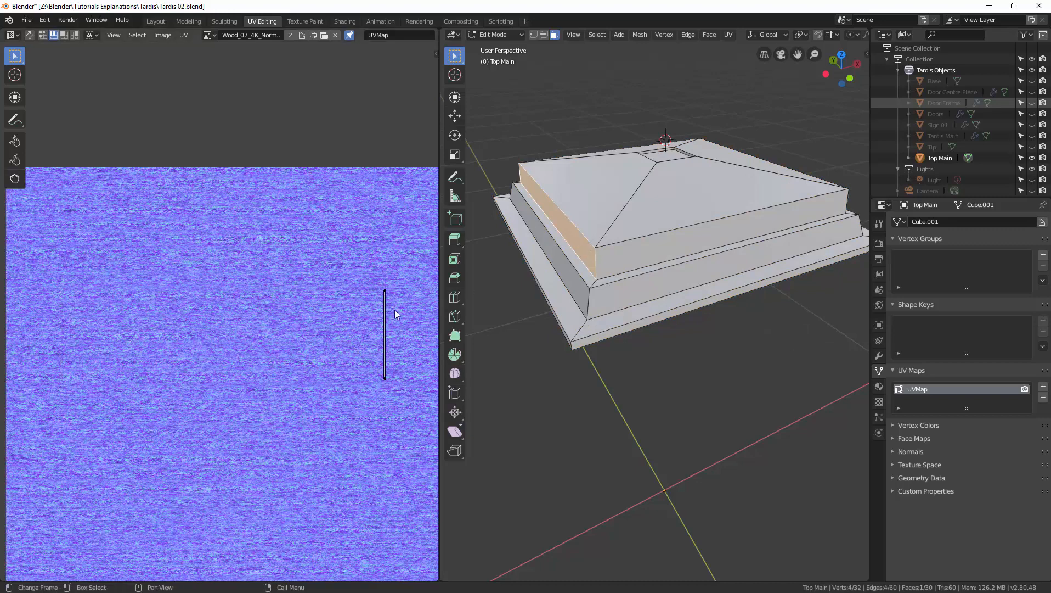
middle_click_drag(393, 326, 310, 336)
scroll(310, 336, "up", 2)
scroll(315, 336, "down", 1)
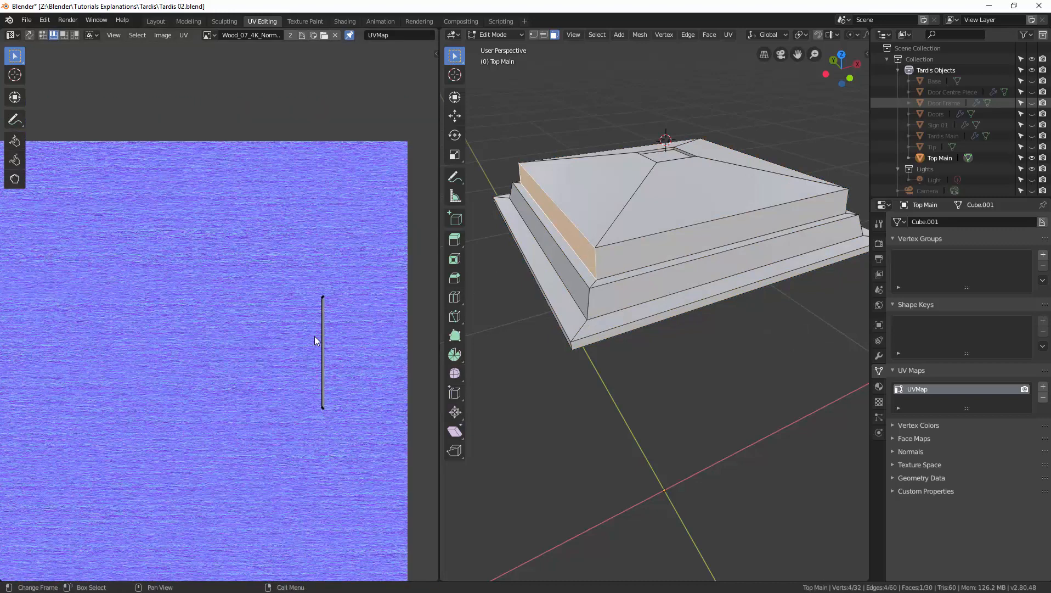
middle_click_drag(602, 247, 615, 245, "shift")
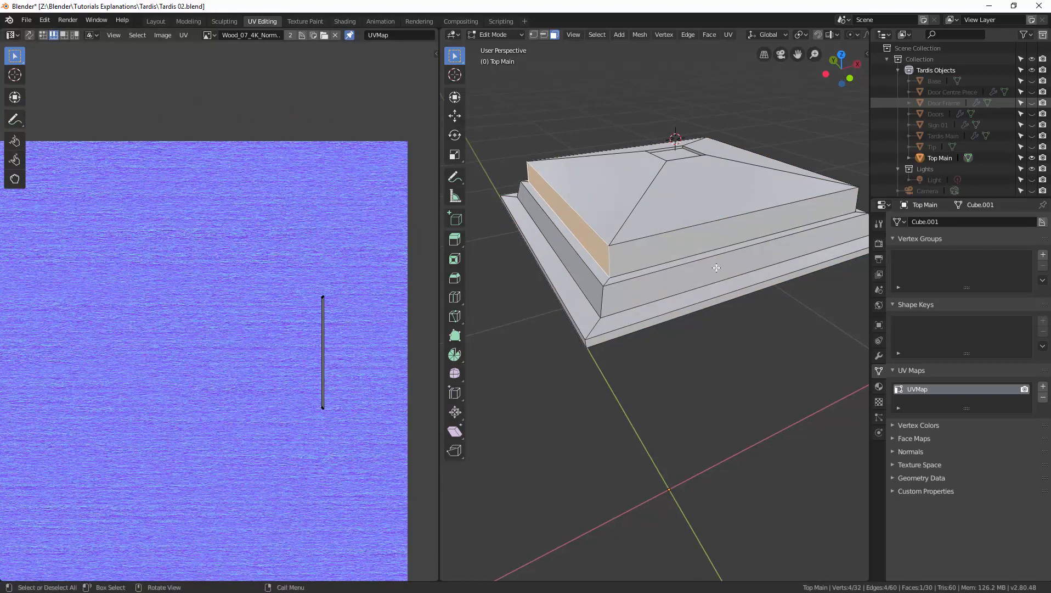
Step: Select all faces of the roof and unwrap them with the standard Unwrap
key("a")
middle_click_drag(695, 276, 684, 296)
left_click(728, 35)
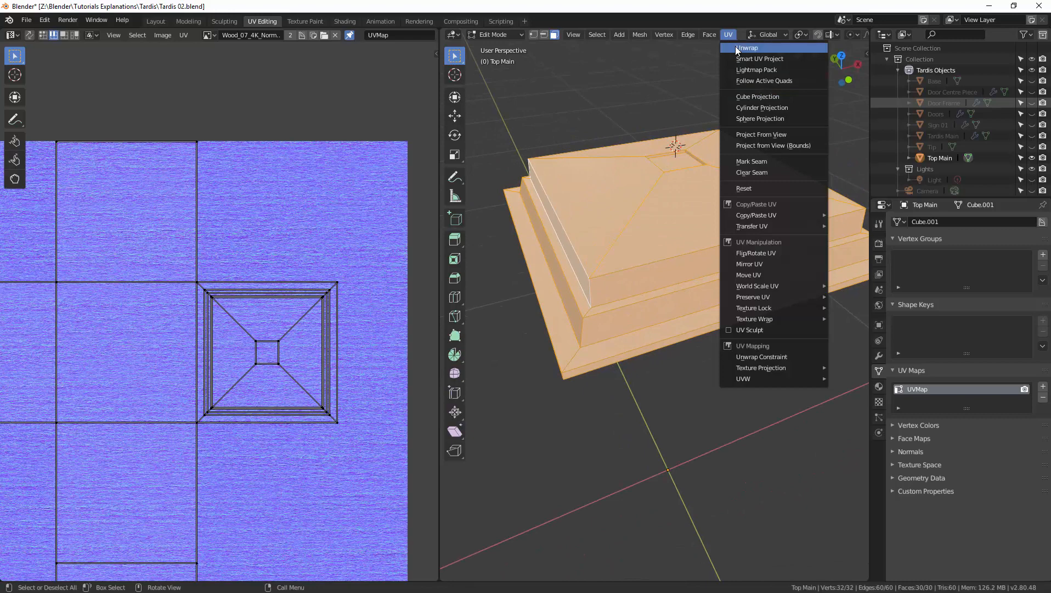
left_click(736, 47)
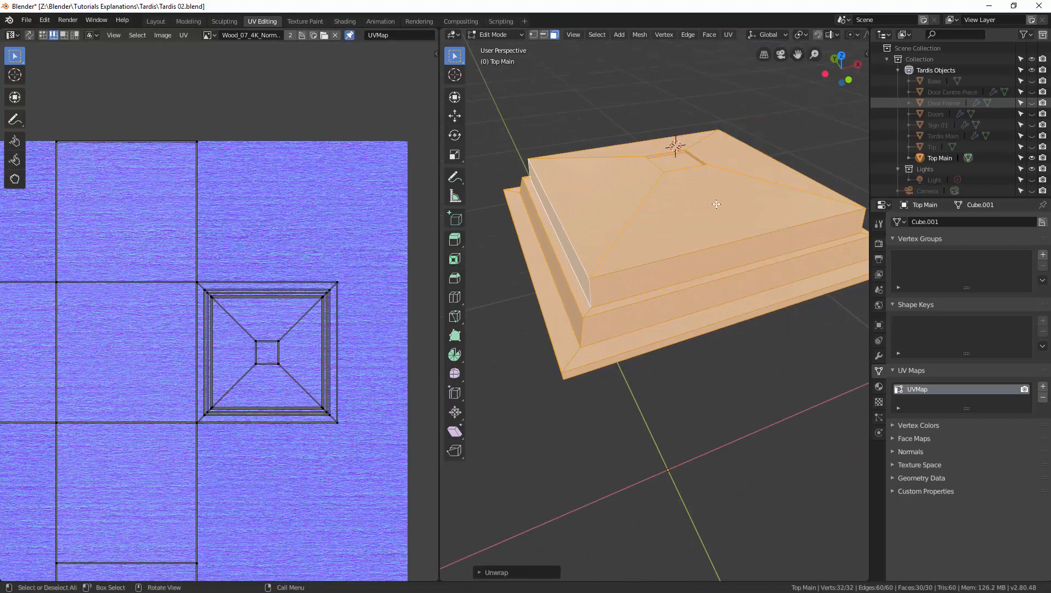
left_click(729, 37)
scroll(299, 261, "down", 1)
scroll(300, 261, "down", 1)
middle_click_drag(298, 262, 357, 246)
middle_click_drag(694, 351, 708, 332)
Step: Clear the face selection, reselect the whole roof and try Unwrap again
key("a")
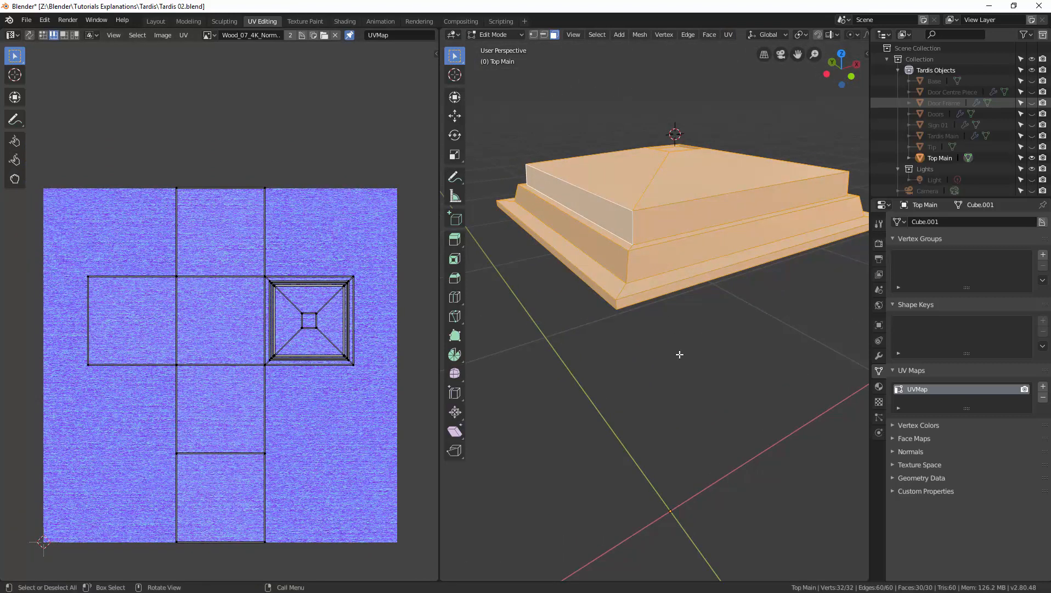
key("alt+a")
key("a")
left_click(727, 36)
left_click(735, 47)
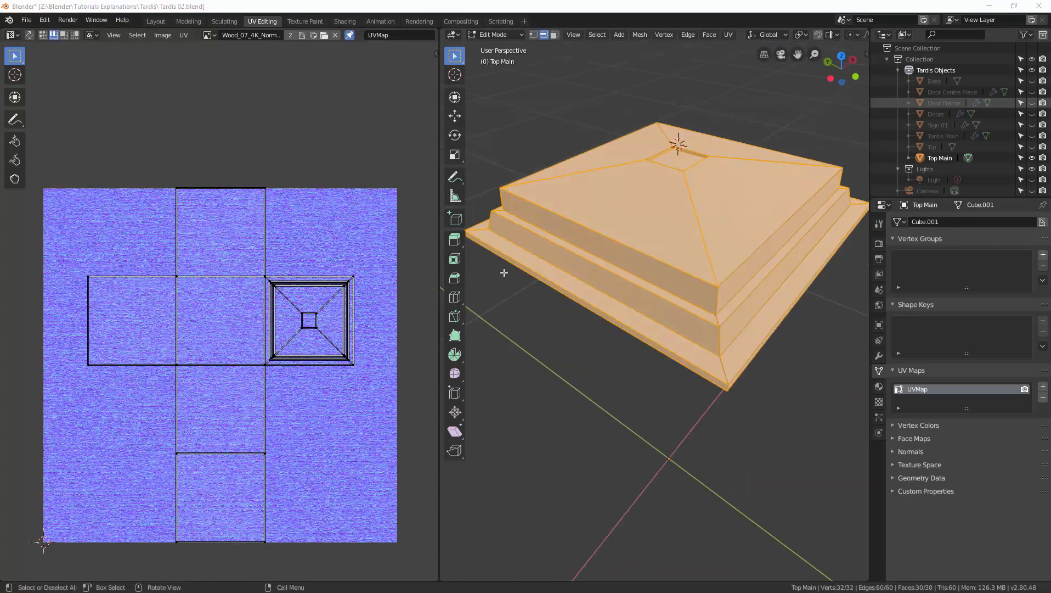
Step: Unwrap the selected roof faces with Lightmap Pack, using image size 512, pack quality 12 and margin 0.10
middle_click_drag(504, 272, 520, 265)
middle_click_drag(650, 213, 680, 233)
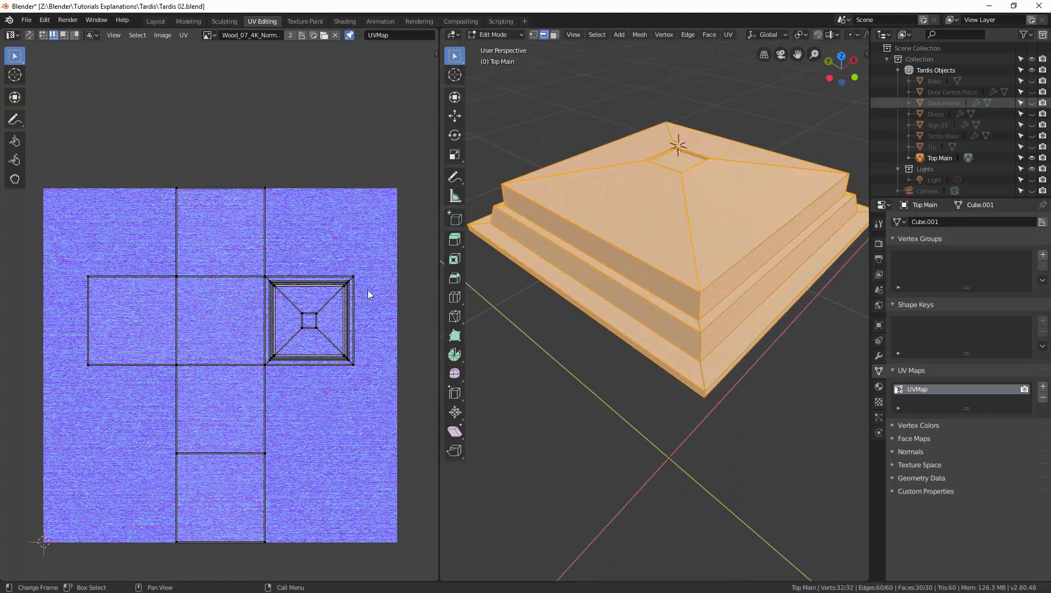
middle_click_drag(643, 285, 643, 265)
left_click(729, 35)
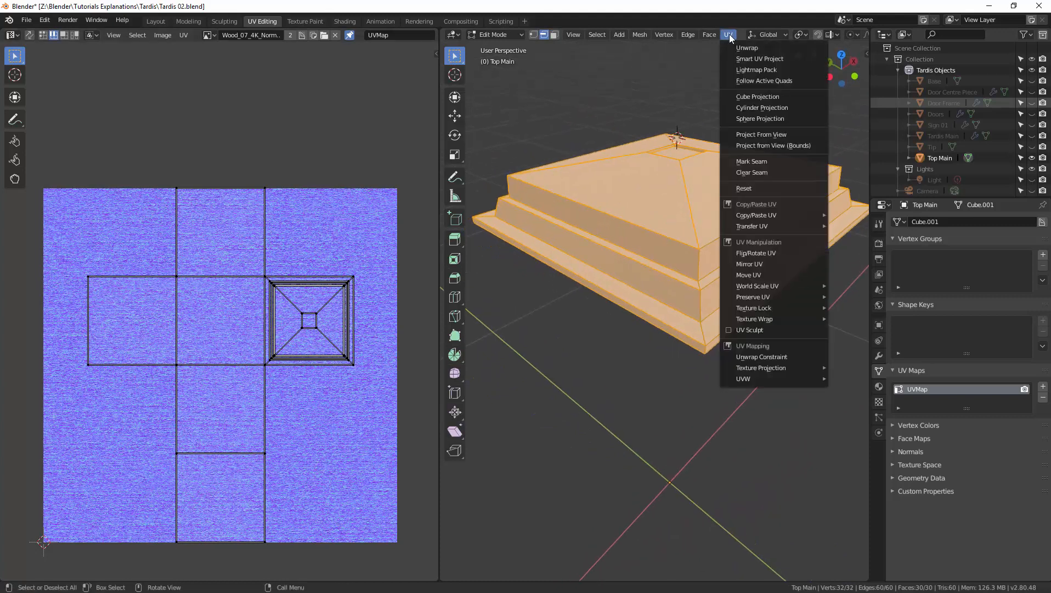
left_click(737, 68)
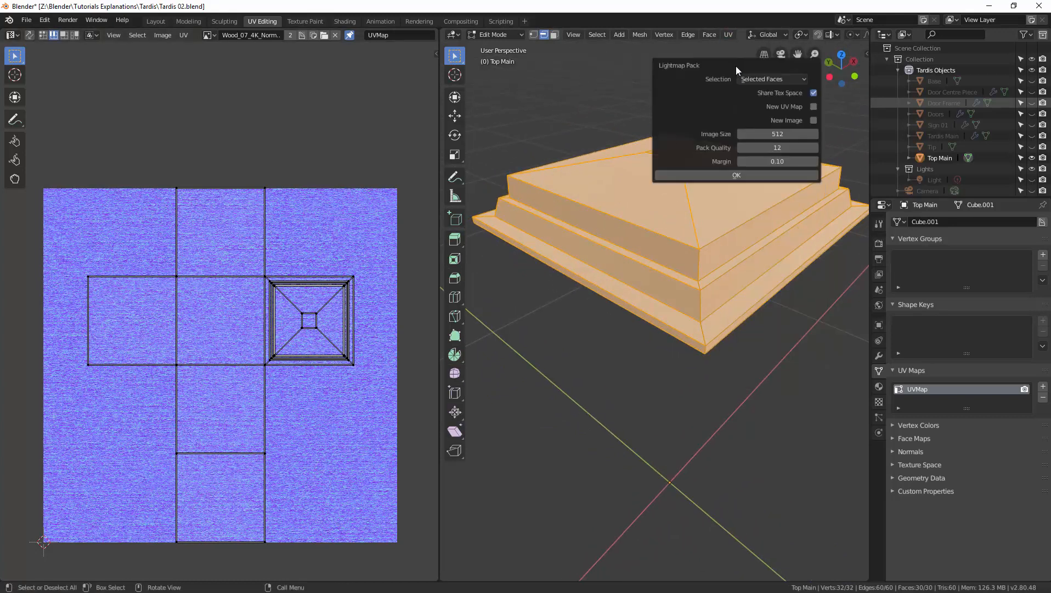
left_click(741, 174)
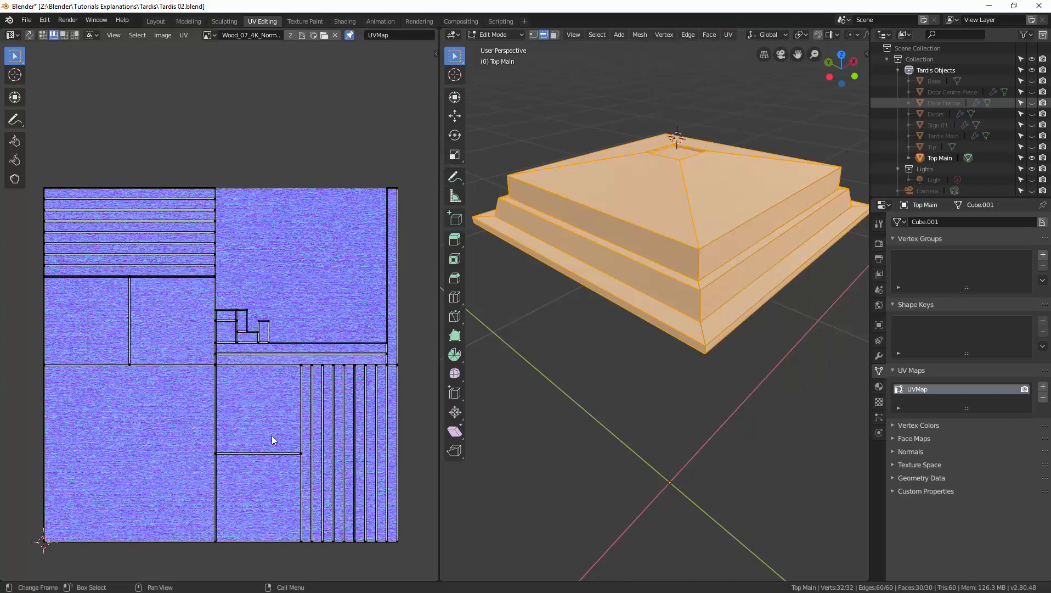
middle_click_drag(652, 257, 676, 256)
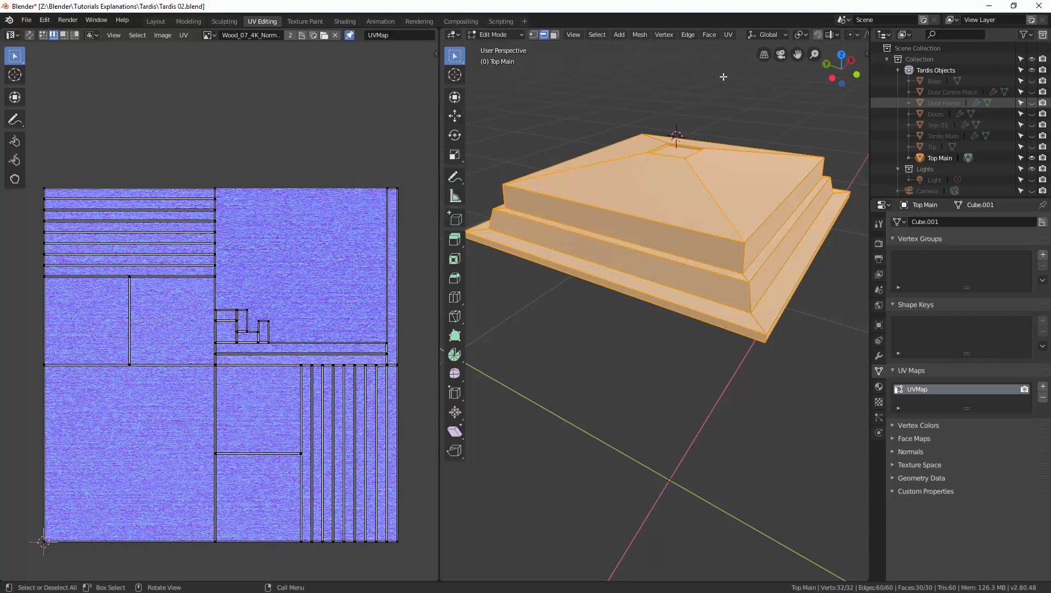
Step: Clear the face selection and select the edges running down all four corners of the roof's stepped tiers
middle_click_drag(638, 174, 636, 238)
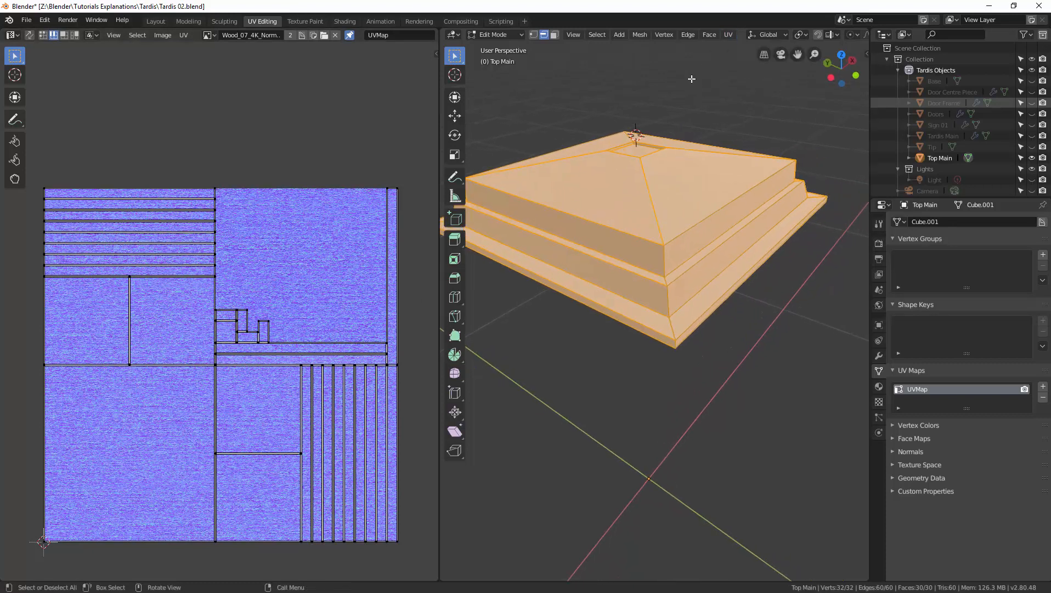
left_click(728, 34)
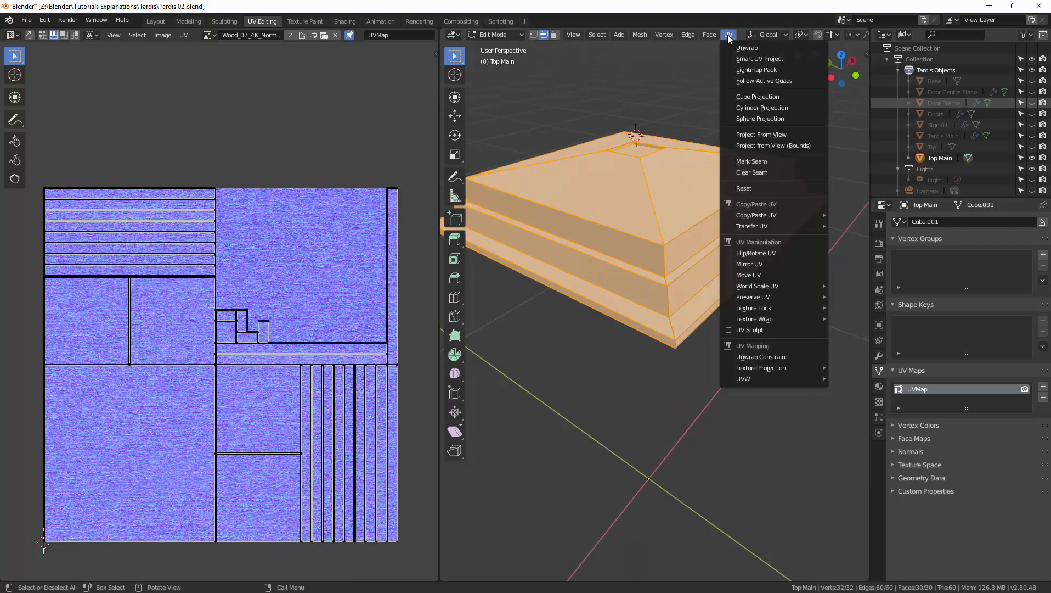
key("alt+a")
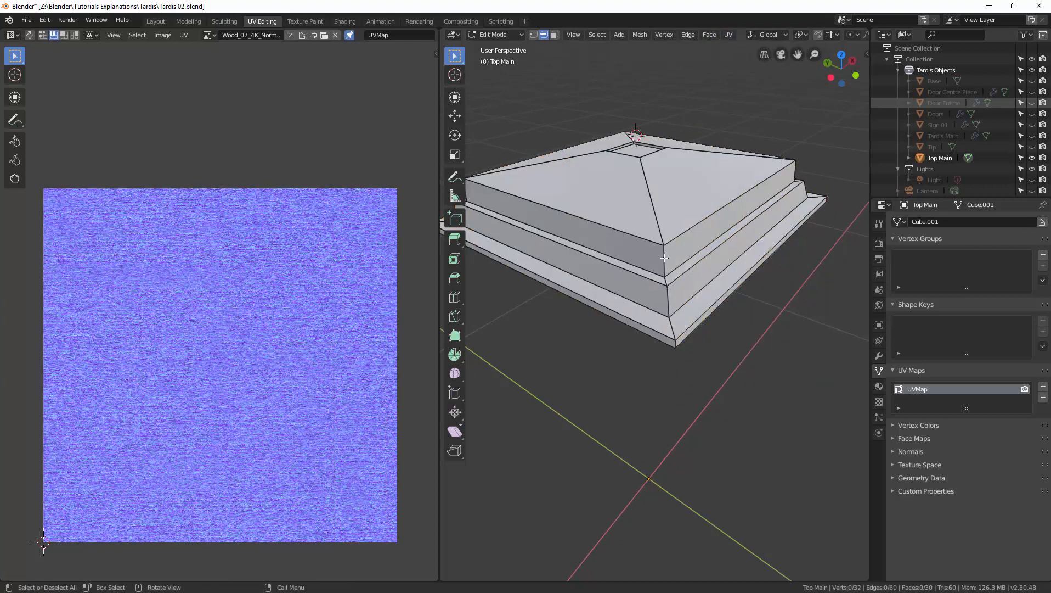
left_click(671, 273)
left_click(665, 281, "alt+shift")
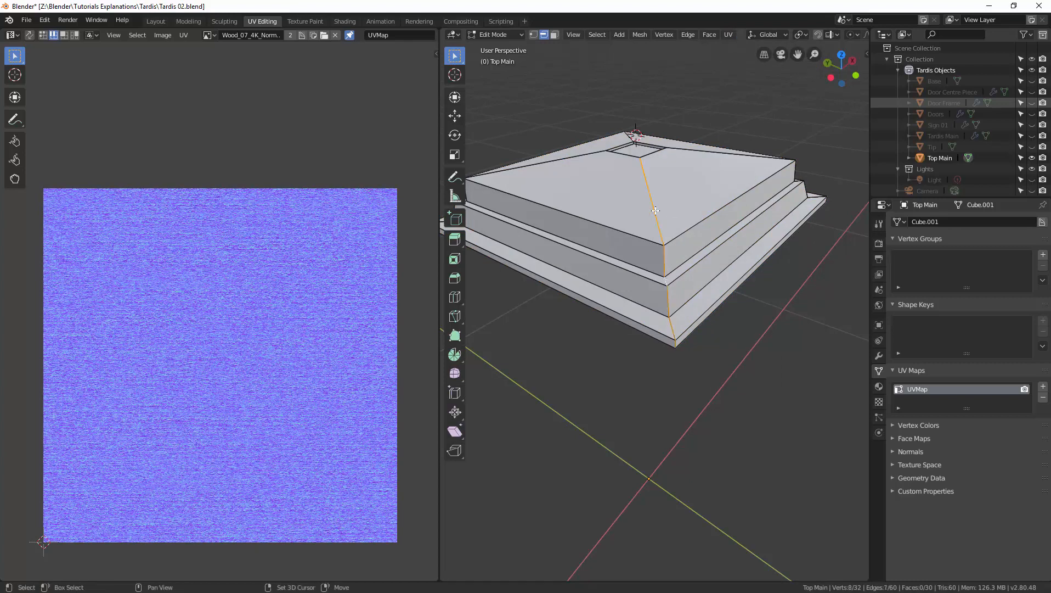
middle_click_drag(646, 242, 683, 262)
left_click(576, 230, "alt+shift")
left_click(575, 229, "shift")
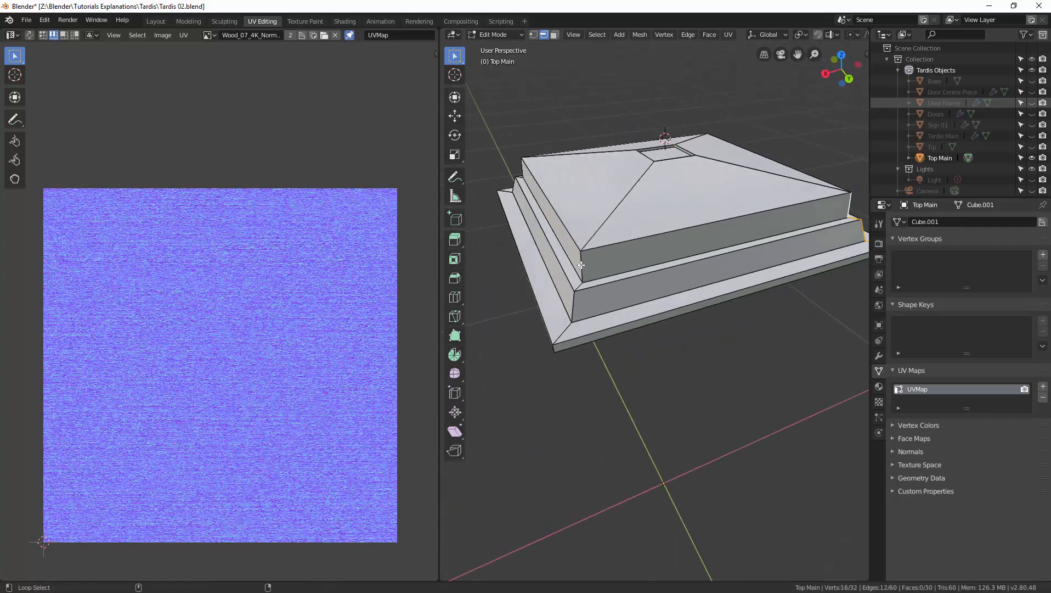
left_click(581, 266, "alt+shift")
middle_click_drag(581, 266, 678, 189)
left_click(543, 188, "alt+shift")
left_click(543, 189, "shift")
Step: Add the four perimeter edges of the roof's underside to the corner-edge selection and mark them all as seams
scroll(601, 238, "down", 1)
scroll(612, 234, "up", 2)
scroll(608, 278, "down", 1)
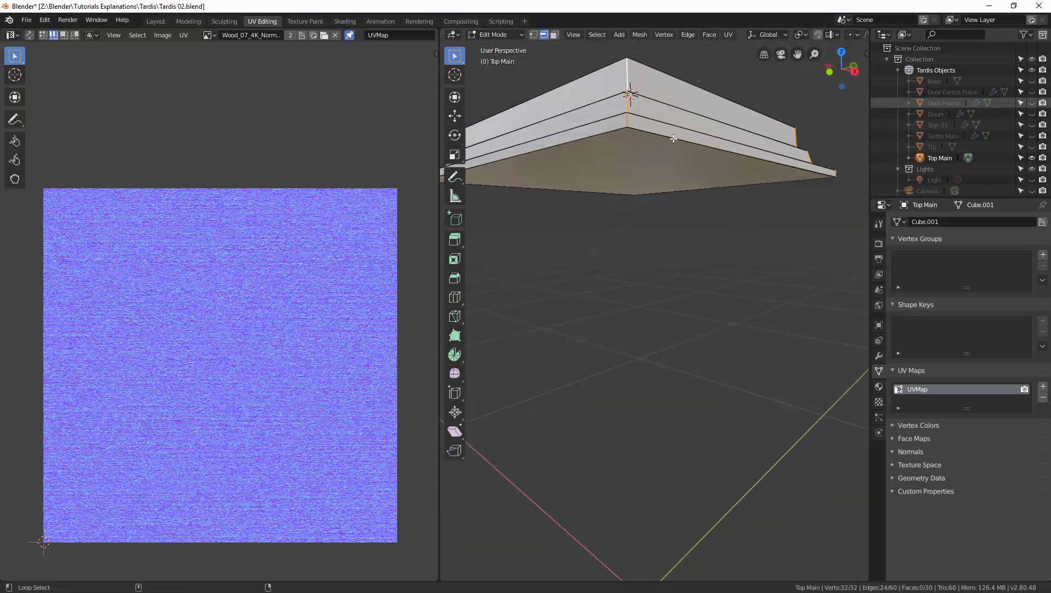
left_click(673, 139, "alt+shift")
middle_click_drag(678, 194, 774, 213)
left_click(693, 154, "alt+shift")
left_click(789, 211, "shift")
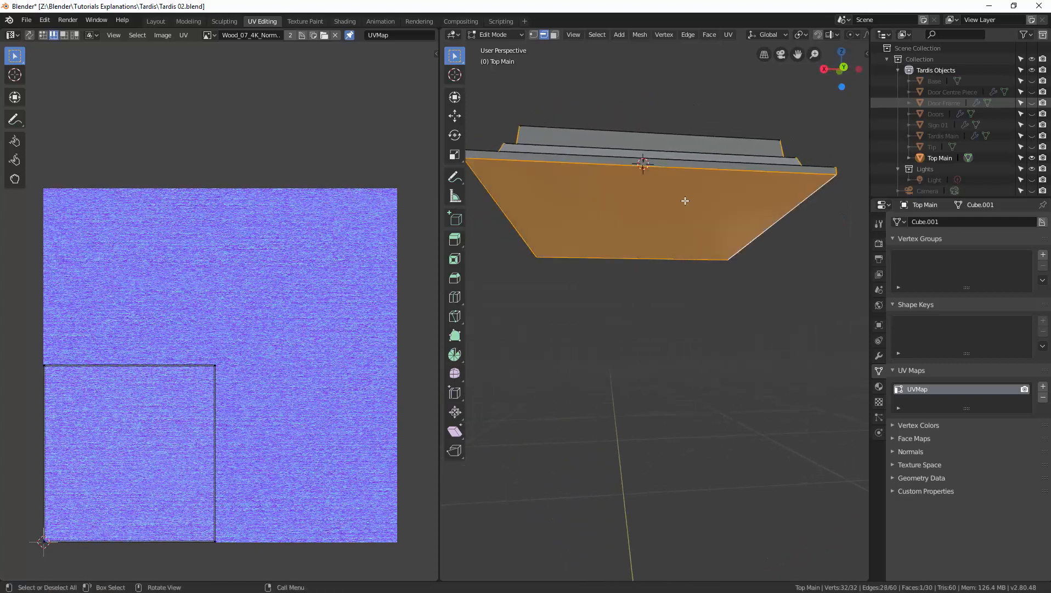
middle_click_drag(680, 202, 655, 202)
scroll(655, 202, "up", 2)
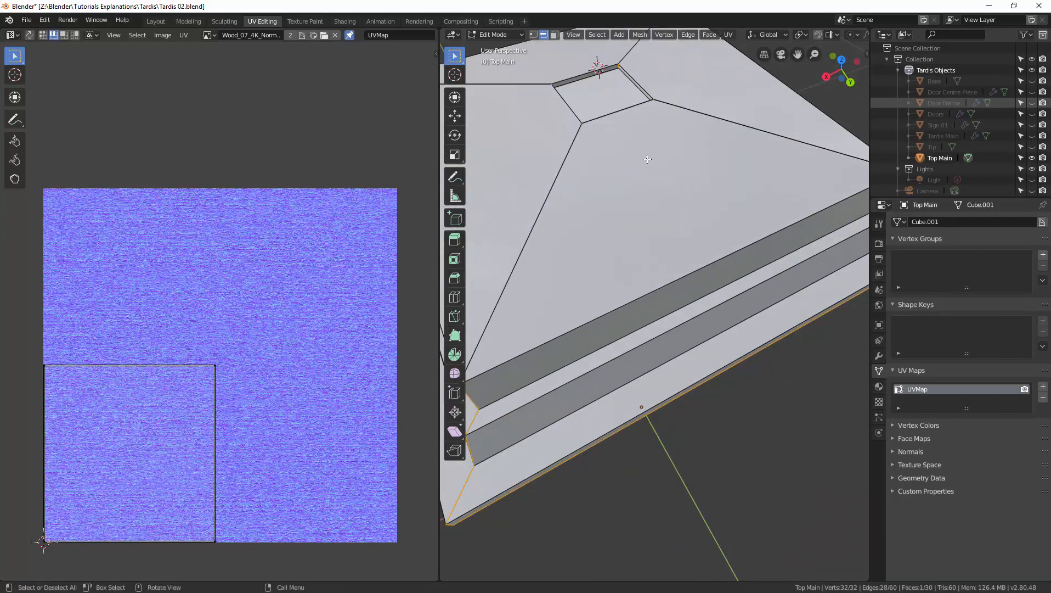
middle_click_drag(634, 85, 740, 107, "shift")
left_click(719, 36)
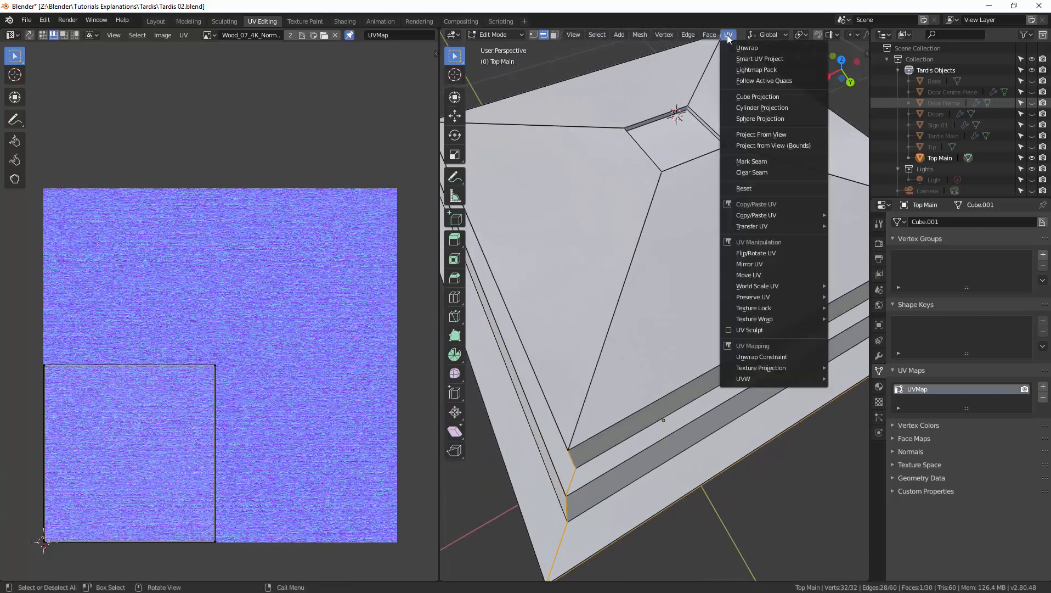
left_click(753, 160)
Step: Select the whole roof and unwrap it along the marked seams with the standard Unwrap
scroll(688, 176, "down", 2)
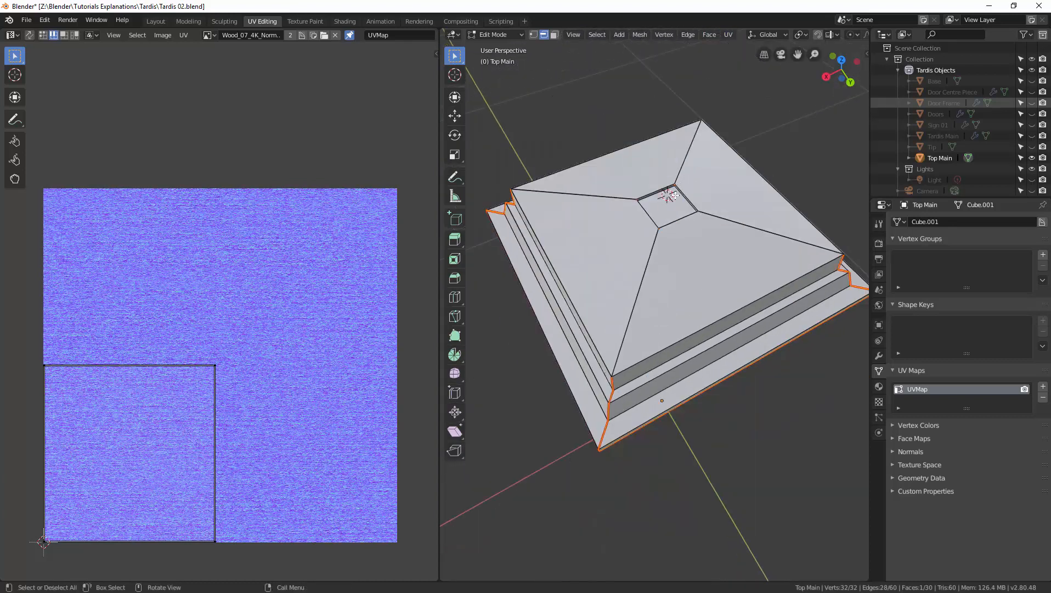
middle_click_drag(683, 144, 716, 113)
key("a")
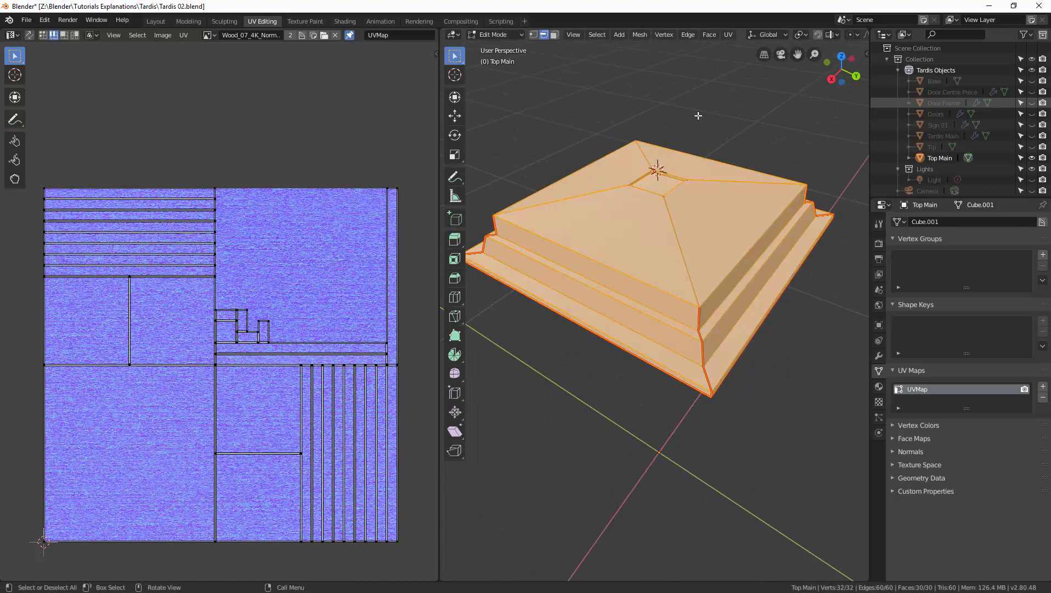
left_click(728, 35)
left_click(729, 45)
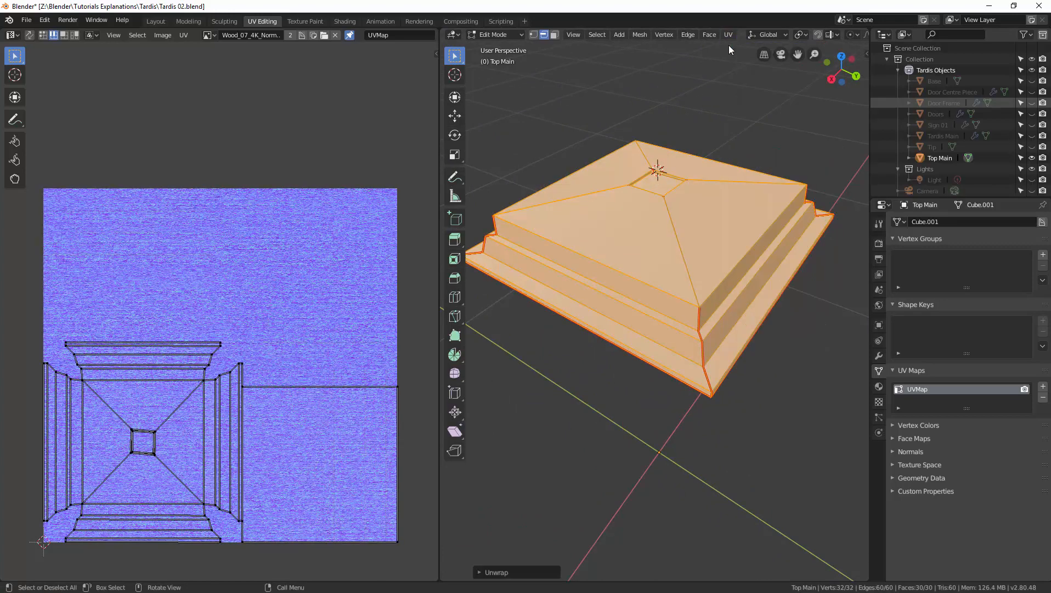
scroll(278, 299, "up", 1)
middle_click_drag(278, 299, 376, 165)
middle_click_drag(332, 309, 296, 274)
scroll(212, 305, "up", 2)
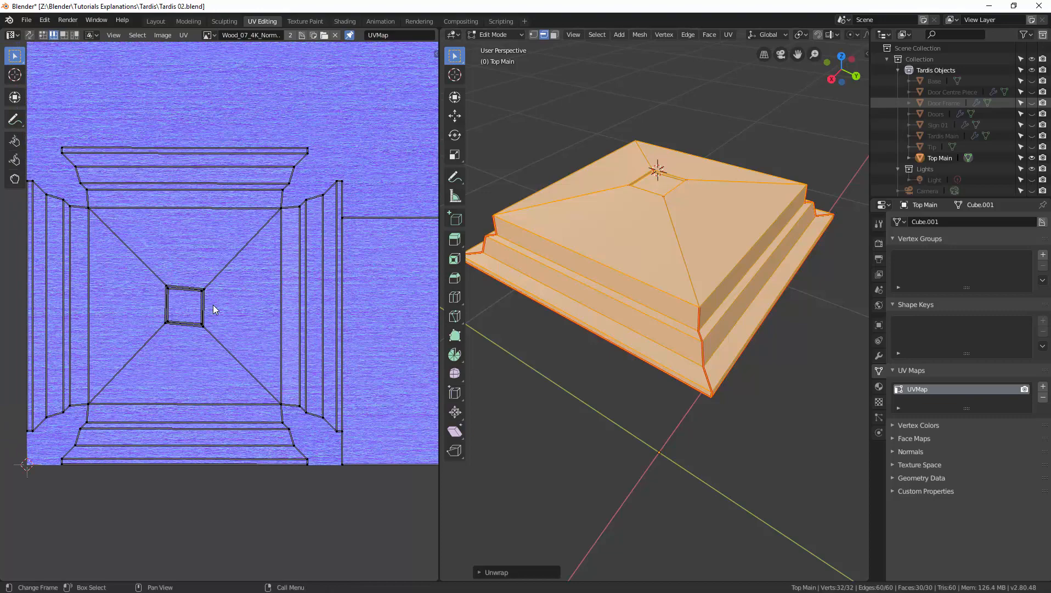
scroll(212, 304, "down", 2)
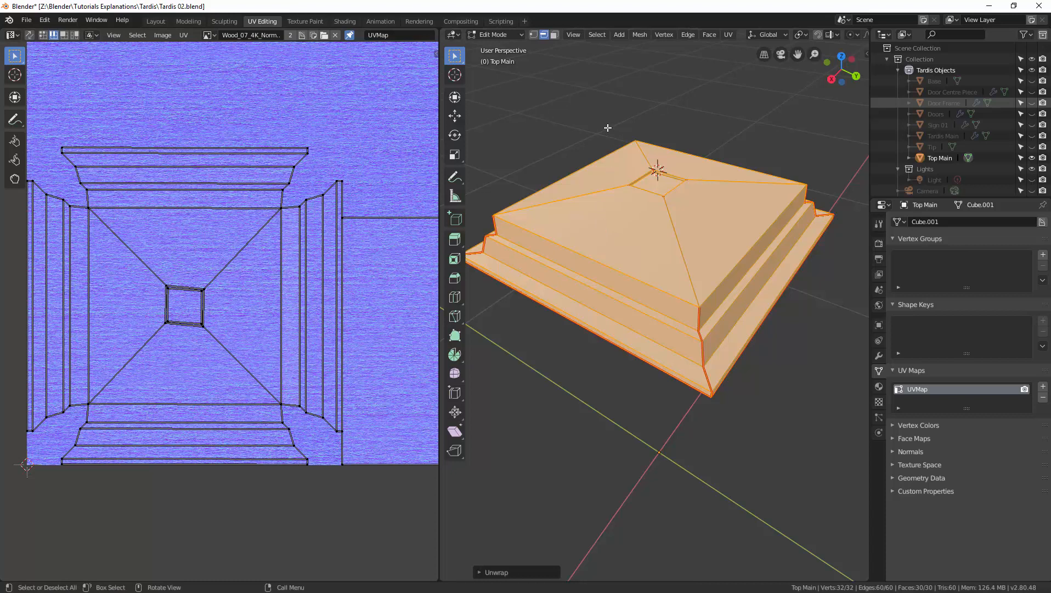
Step: In the Shading workspace, add a material slot to the roof, assign the existing Surf material and check its wood grain on the sides
left_click(350, 22)
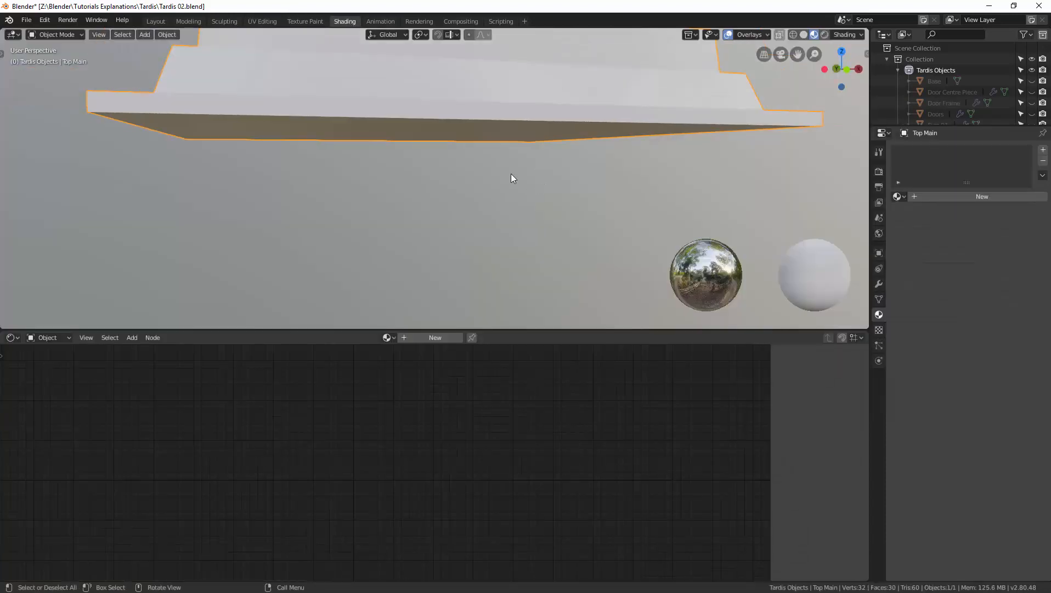
scroll(517, 186, "down", 6)
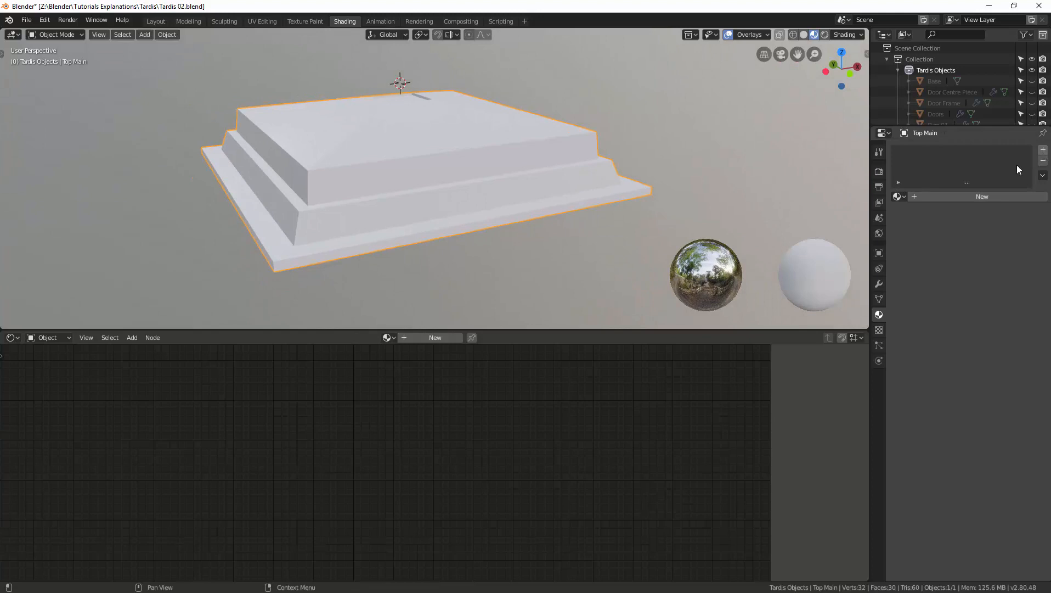
left_click(1043, 150)
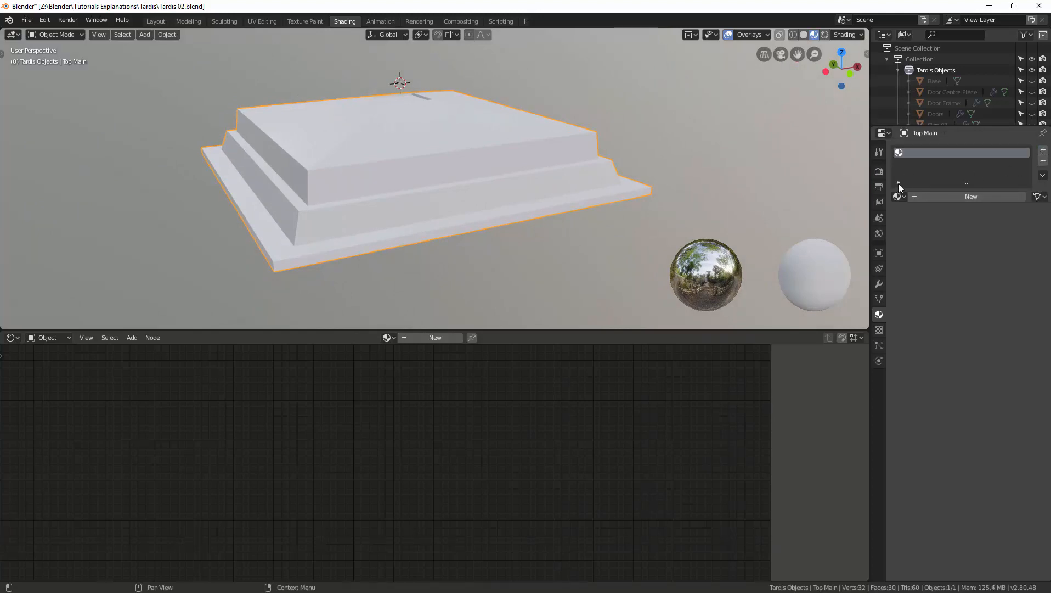
left_click(903, 197)
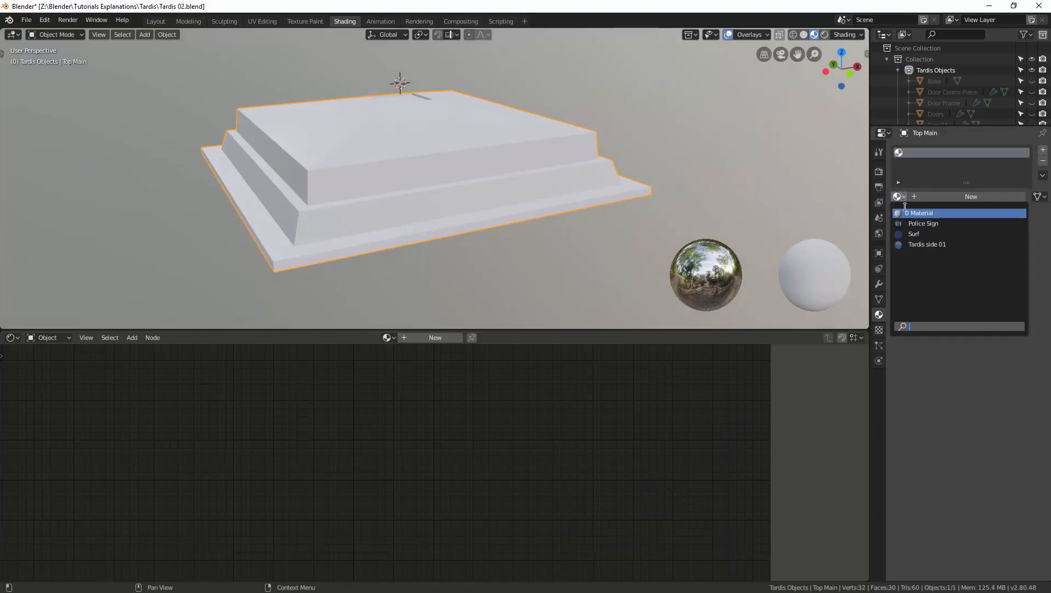
left_click(906, 234)
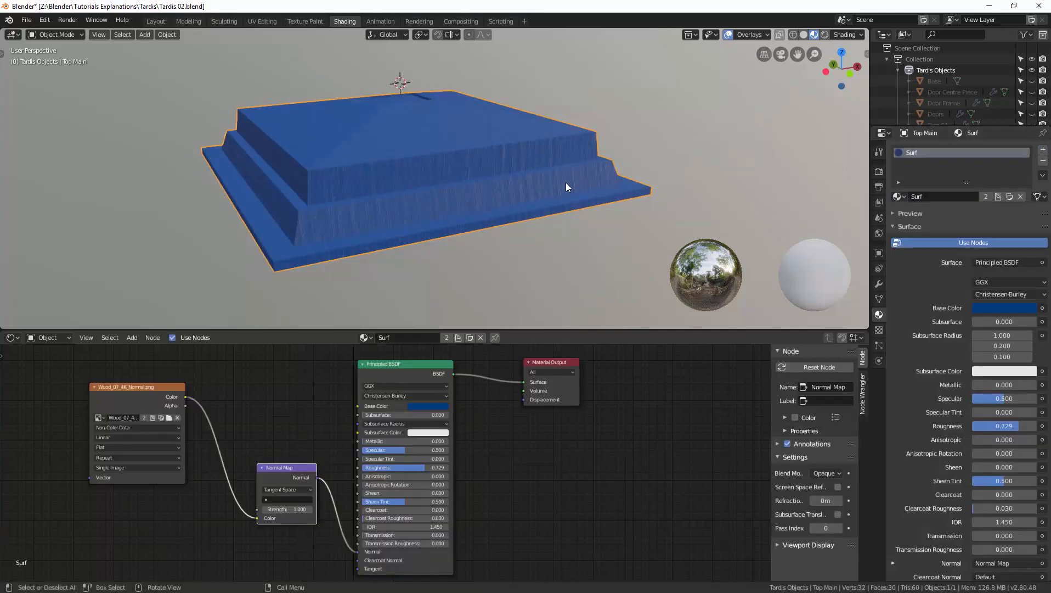
middle_click_drag(566, 182, 575, 185)
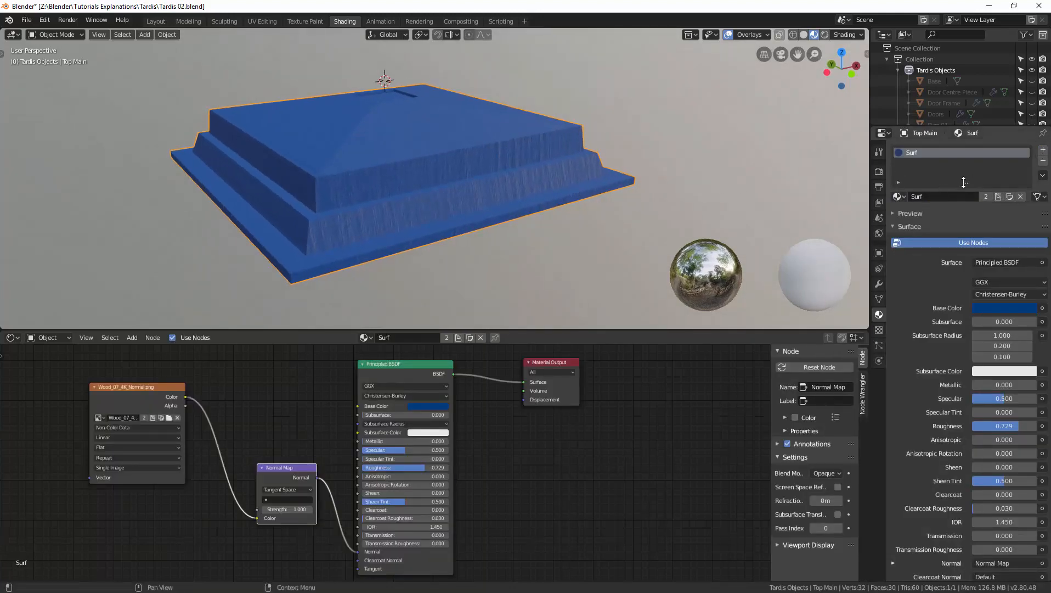
left_click_drag(964, 183, 966, 210)
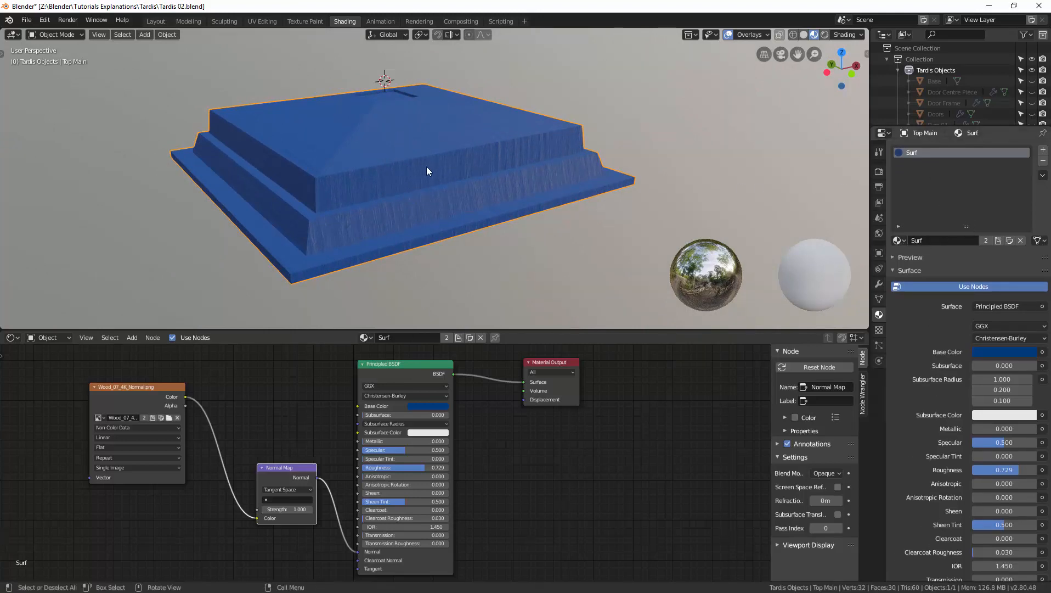
middle_click_drag(427, 167, 468, 178)
middle_click_drag(306, 203, 501, 190)
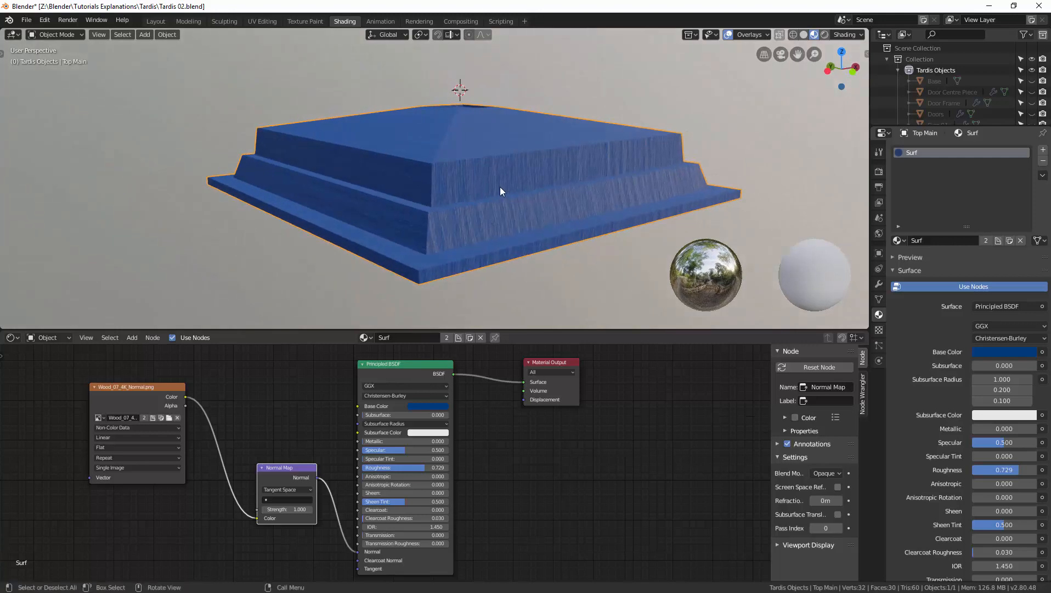
Step: Back in UV Editing, select one side's faces from the top slope down to the rim and examine their UV placement
left_click(263, 22)
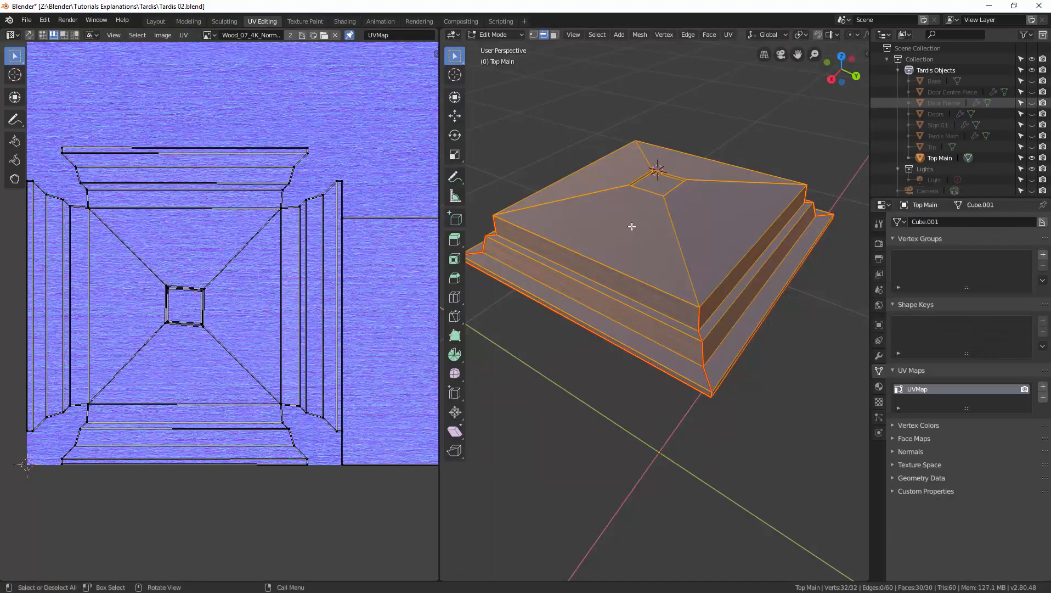
middle_click_drag(641, 300, 676, 293)
scroll(671, 288, "up", 4)
left_click(179, 402)
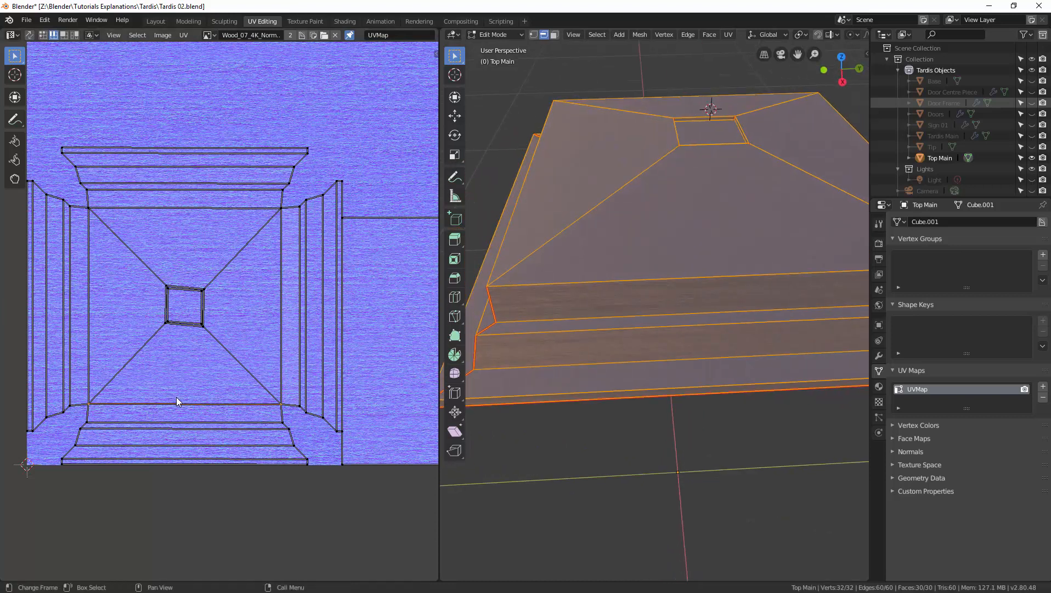
key("3")
left_click(675, 262)
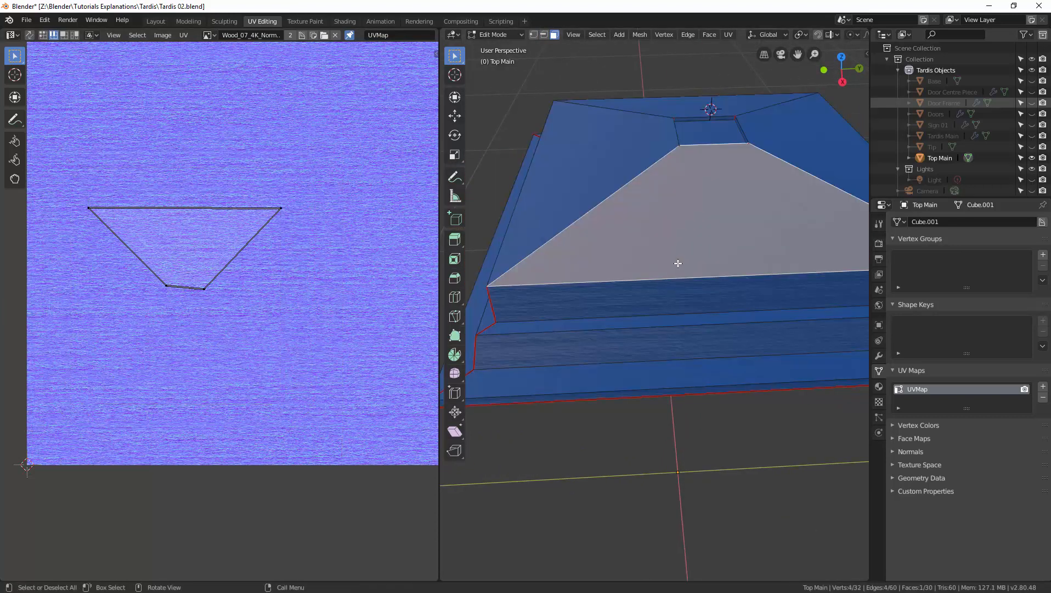
left_click(666, 292, "shift")
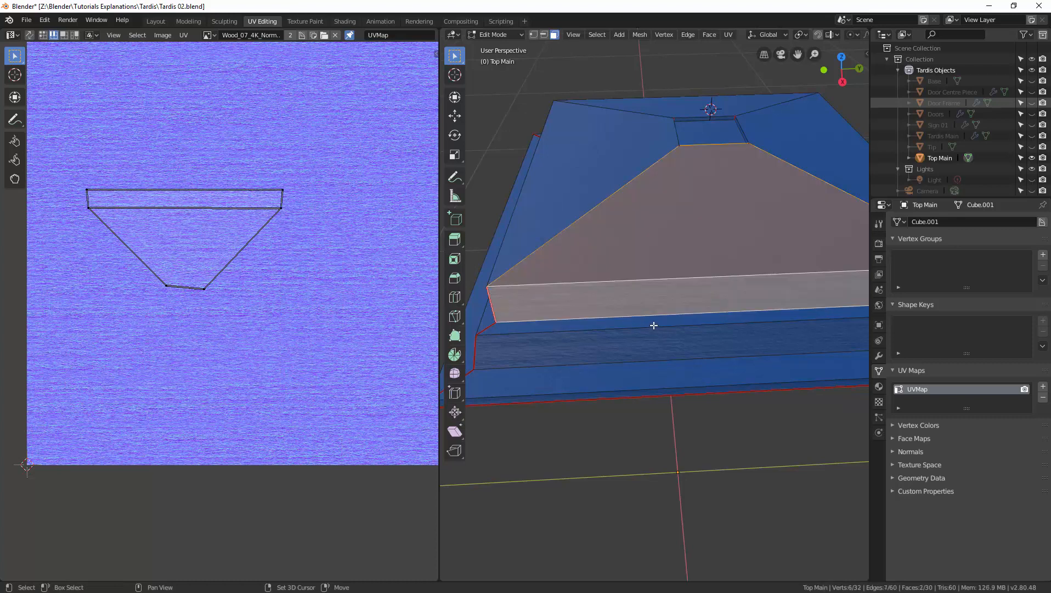
left_click(653, 325, "shift")
left_click(649, 340, "shift")
left_click(641, 368, "shift")
left_click(636, 386, "shift")
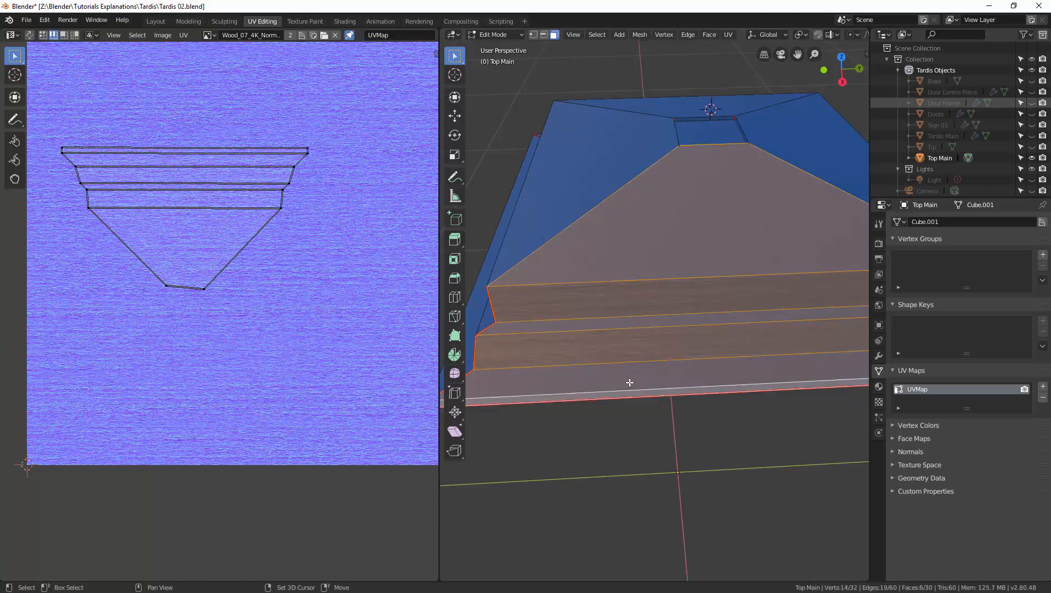
middle_click_drag(629, 382, 637, 307)
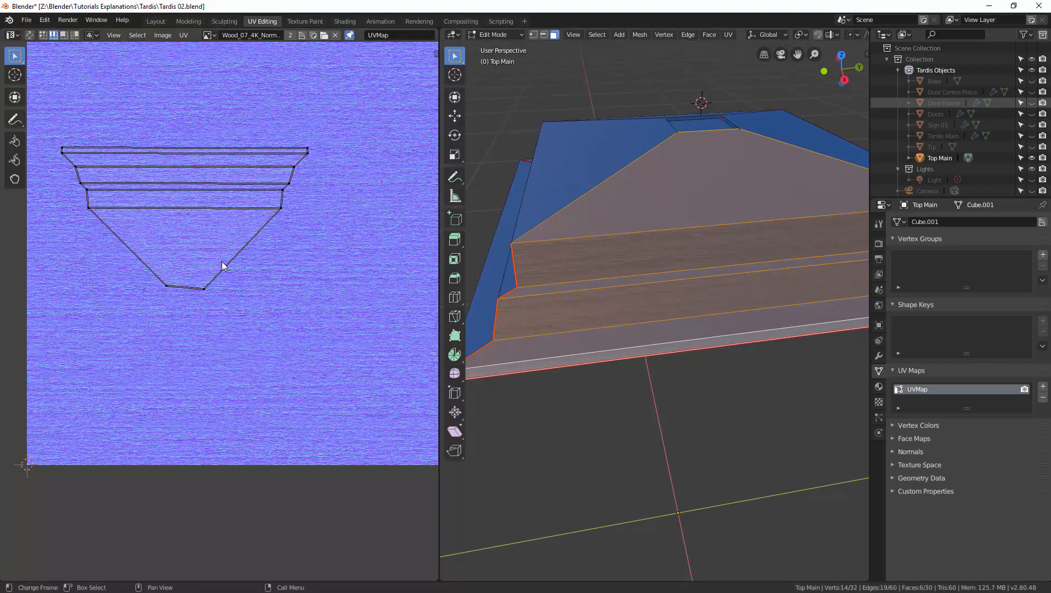
Step: Select all roof faces and try to pick only the left and right stepped strips as faces in the UV layout
key("a")
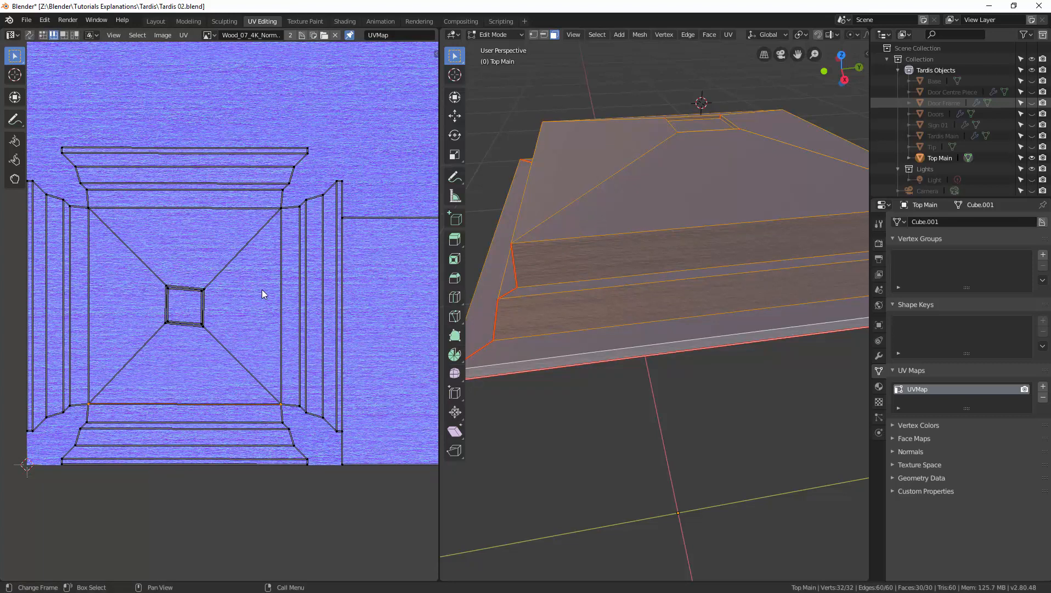
key("3")
scroll(231, 308, "down", 1)
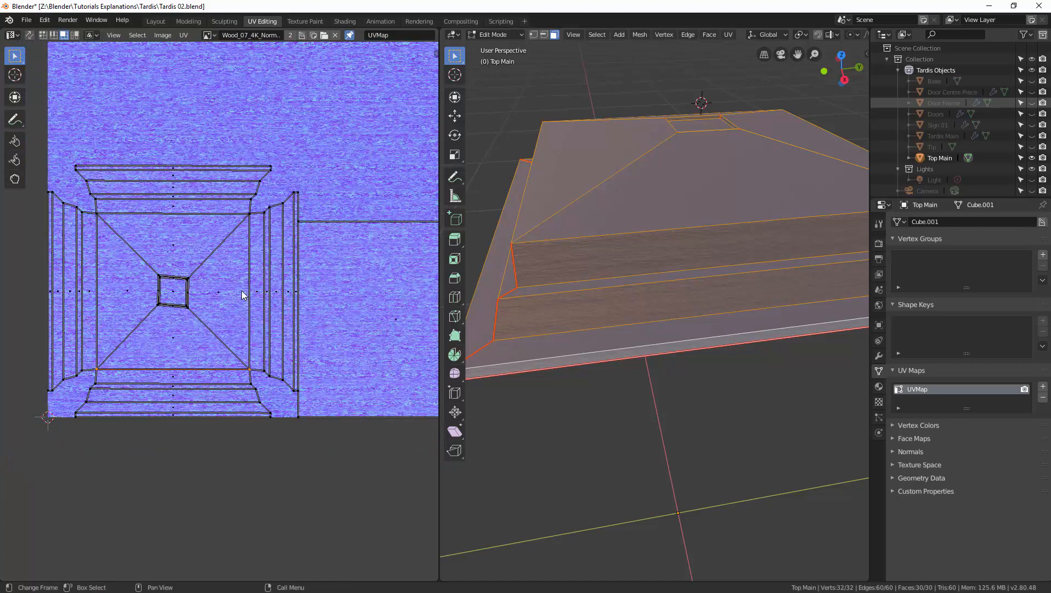
key("b")
left_click_drag(206, 282, 305, 312)
key("b")
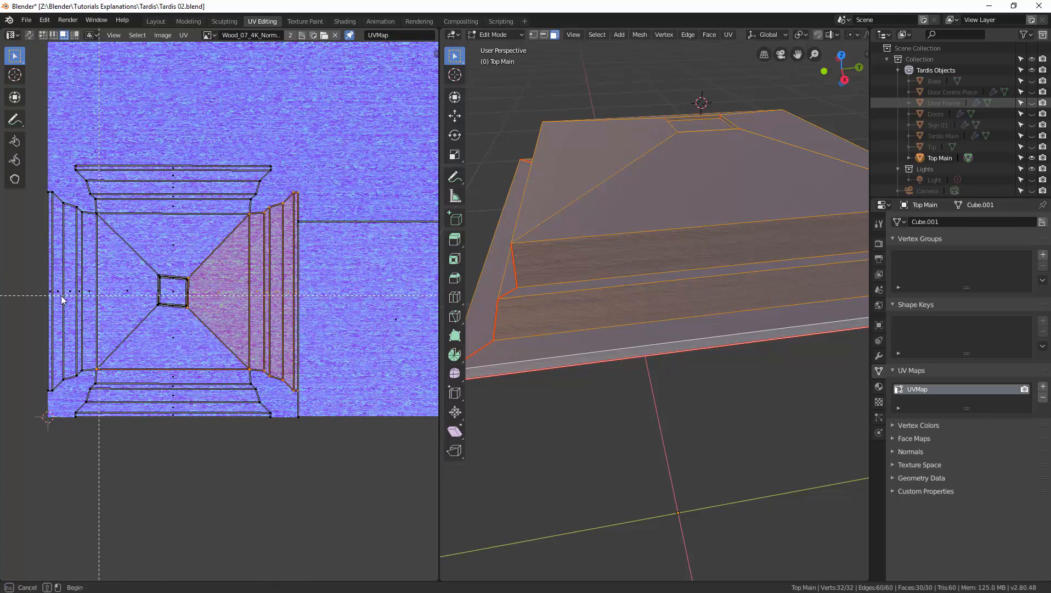
left_click_drag(39, 284, 157, 311)
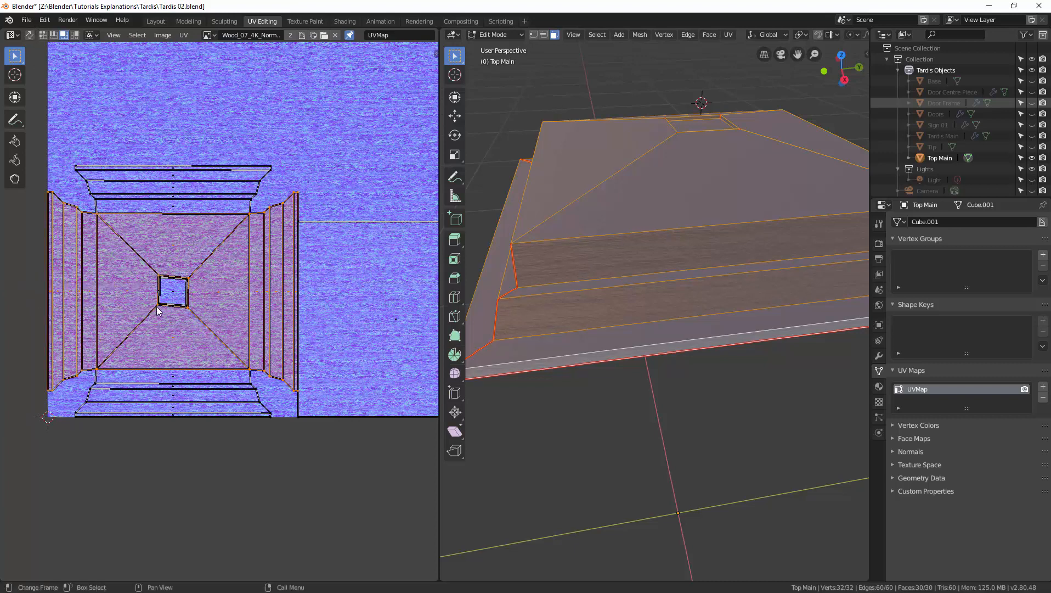
left_click(174, 248, "shift")
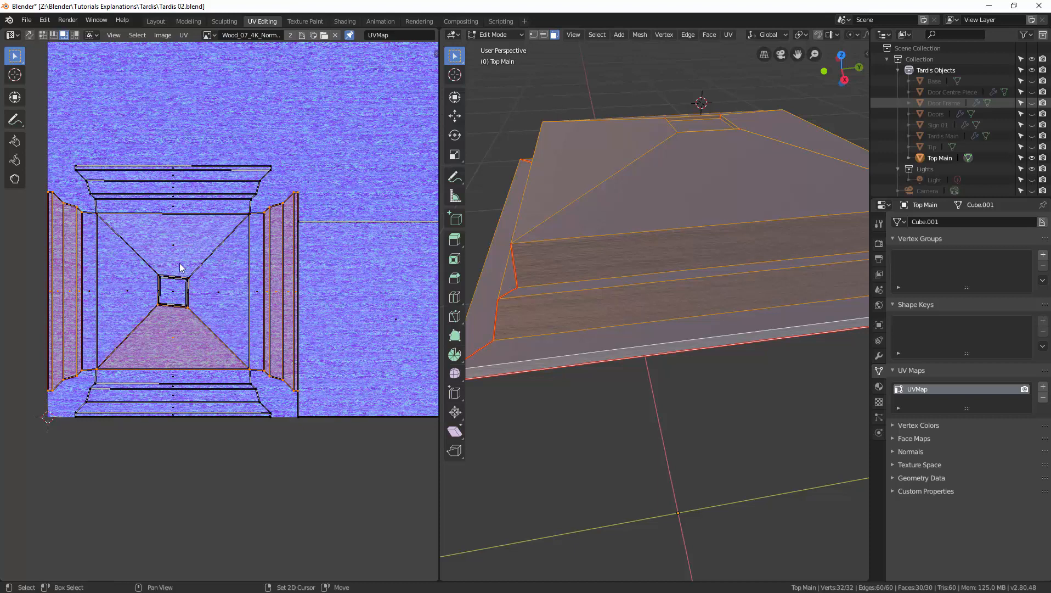
left_click(172, 337, "shift")
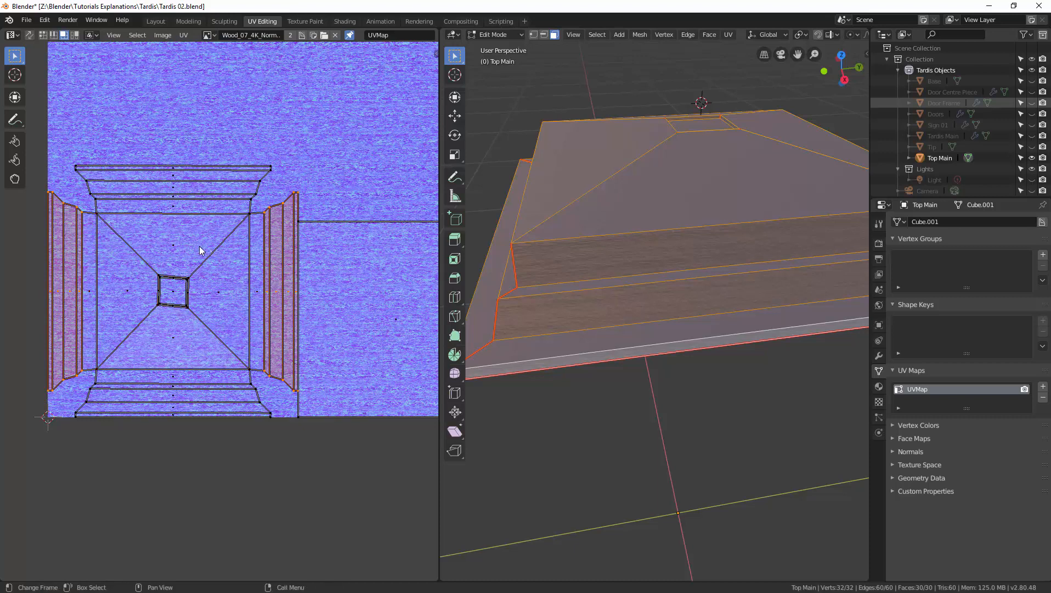
left_click(90, 292, "shift")
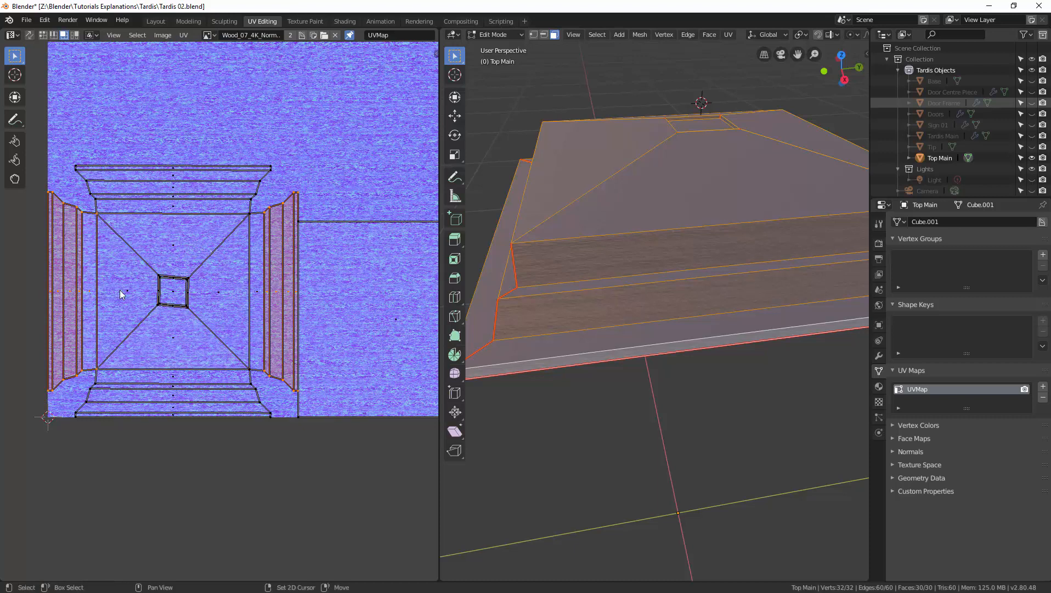
left_click(258, 288, "shift")
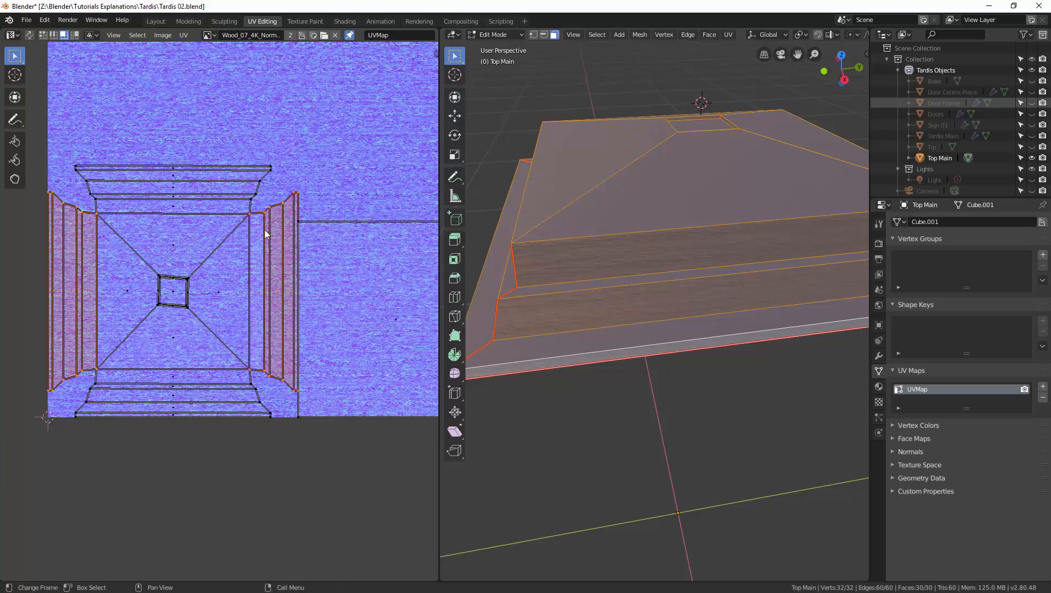
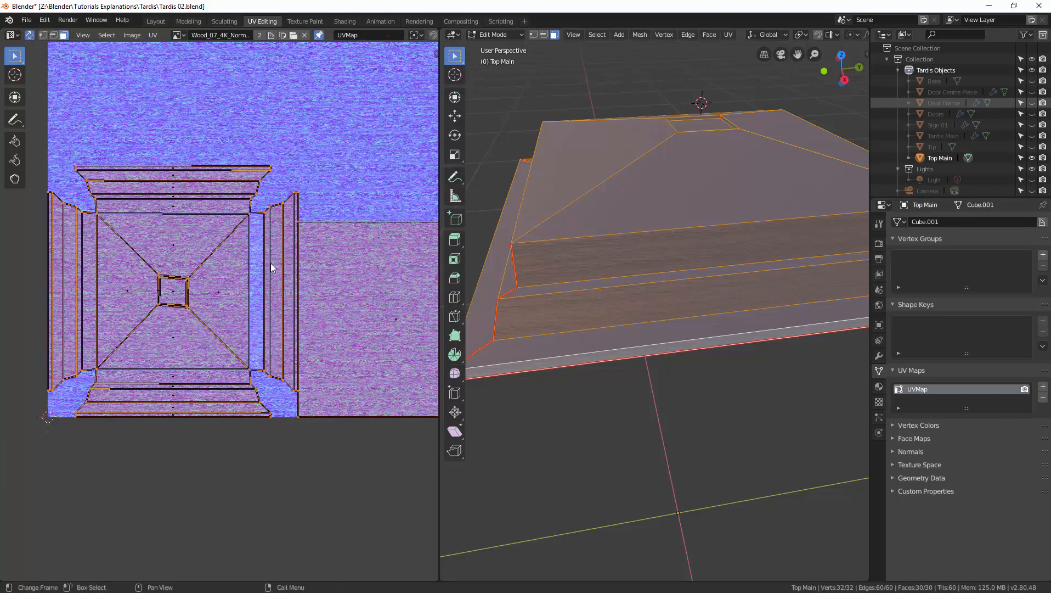
Step: With UV sync selection enabled, select all faces of the stepped strips on the left and right of the unwrapped roof
left_click(256, 292)
key("b")
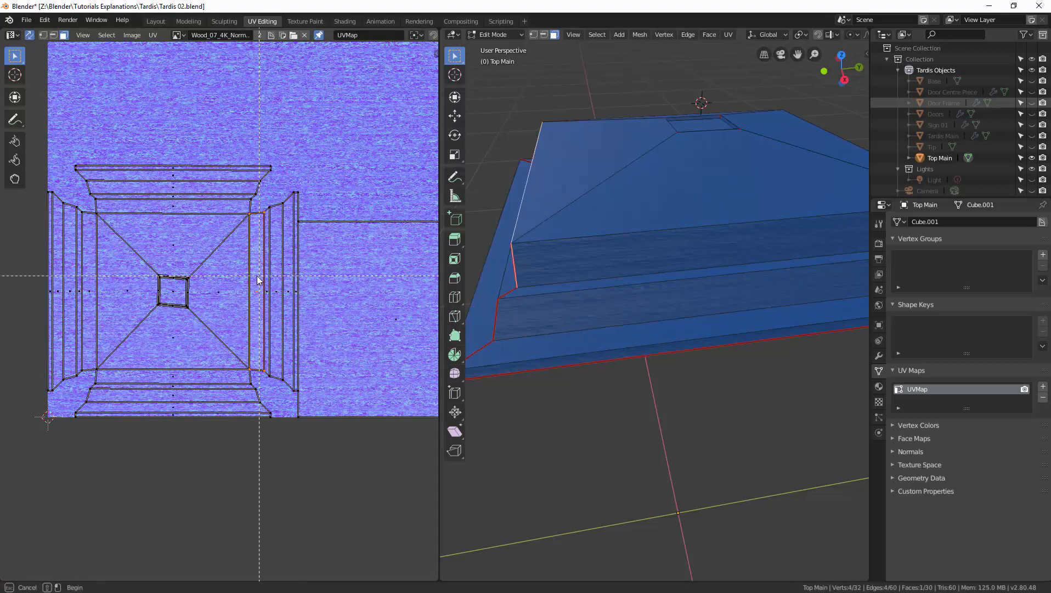
left_click_drag(252, 280, 296, 305)
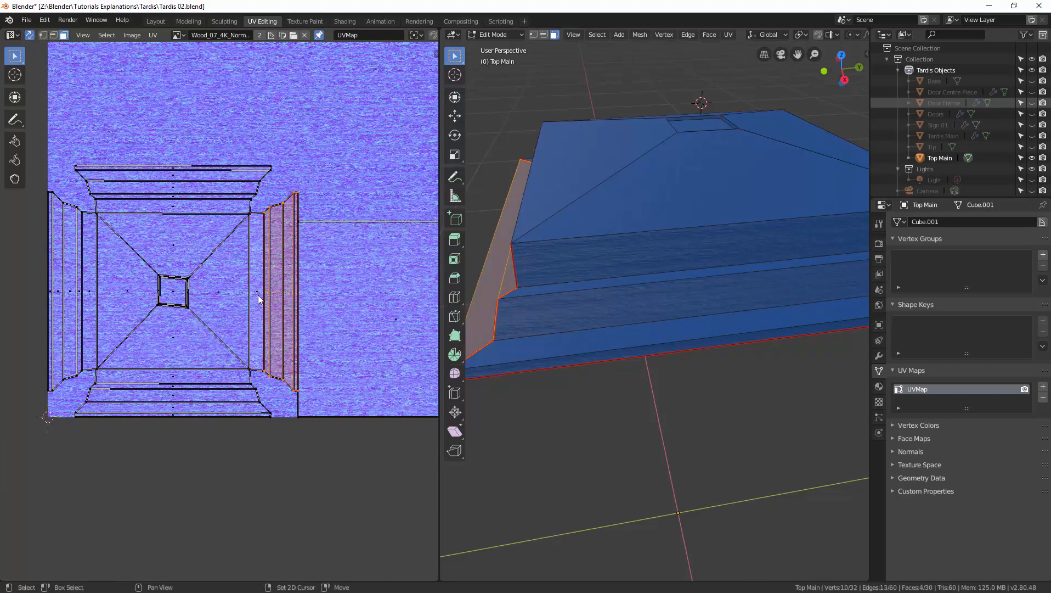
left_click(51, 290, "shift")
key("b")
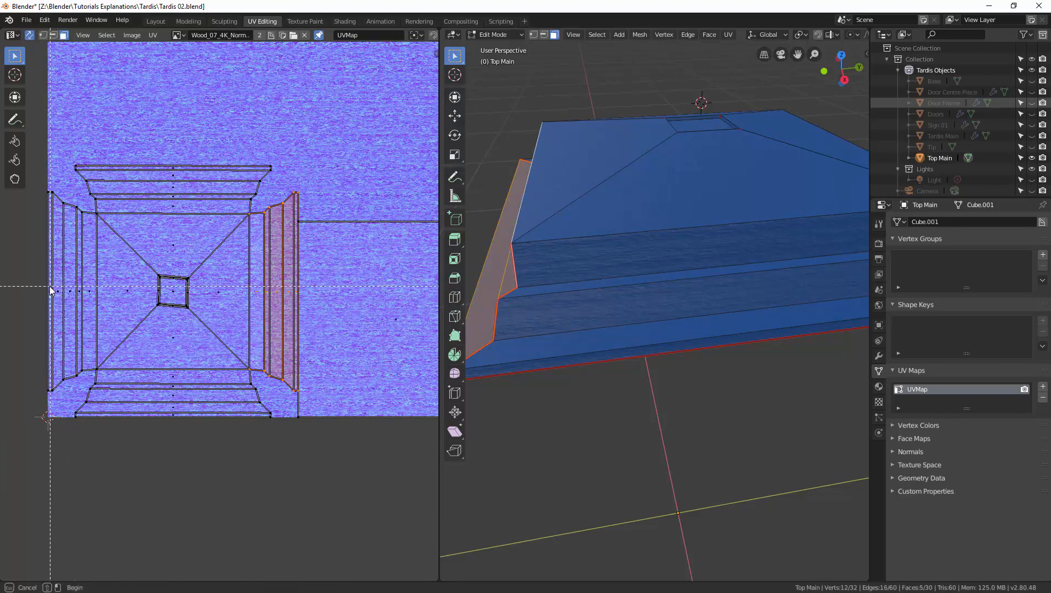
left_click_drag(49, 286, 94, 300)
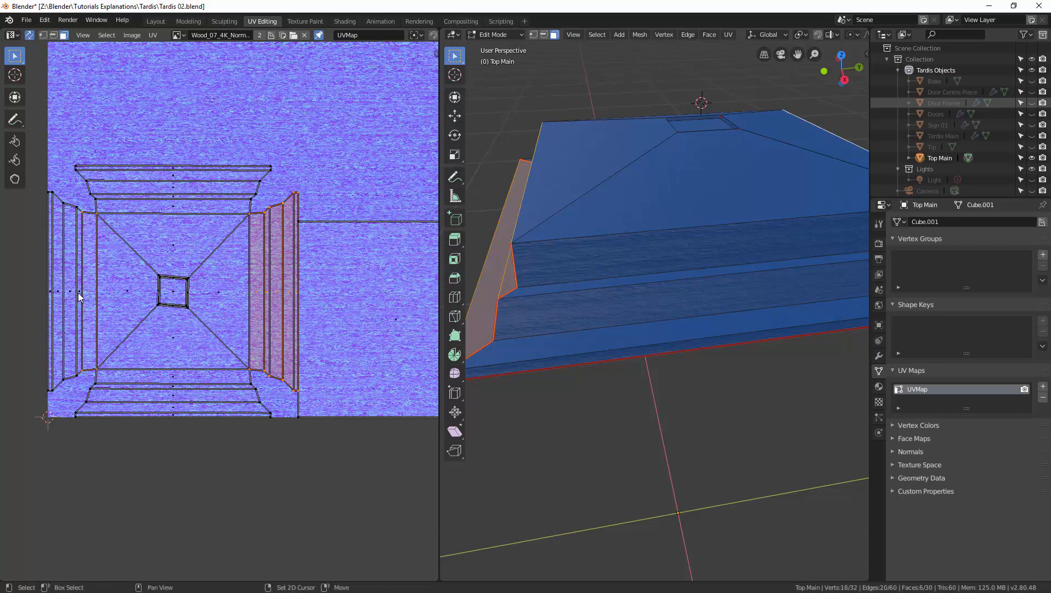
left_click(78, 293, "shift")
left_click(69, 293, "shift")
left_click(56, 293, "shift")
left_click(50, 293, "shift")
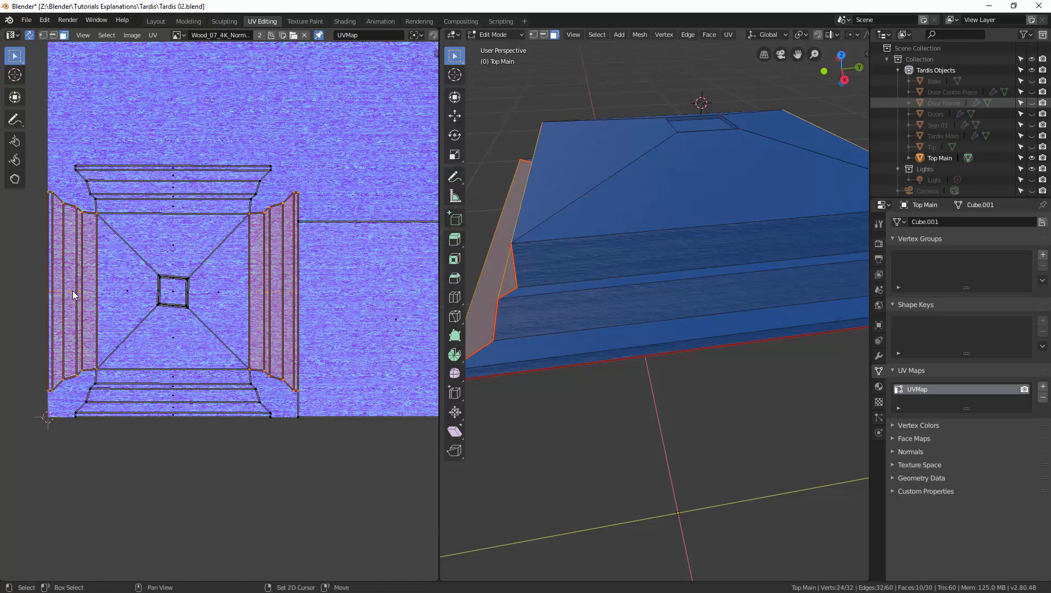
Step: Rotate the selected UV strips by 90° and move them up, with the lower strip just above the main roof island
key("r")
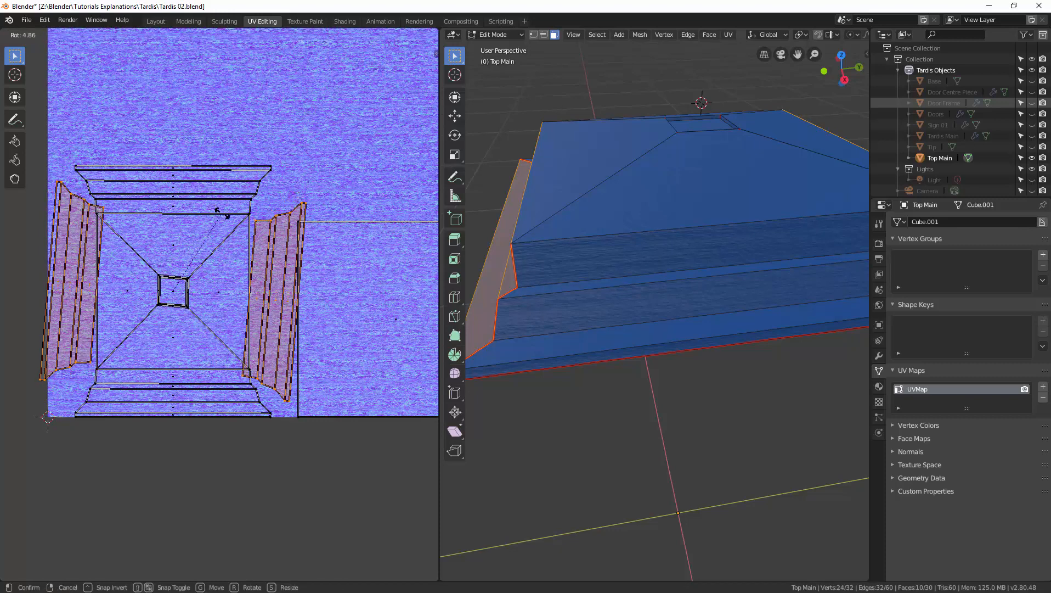
type("90")
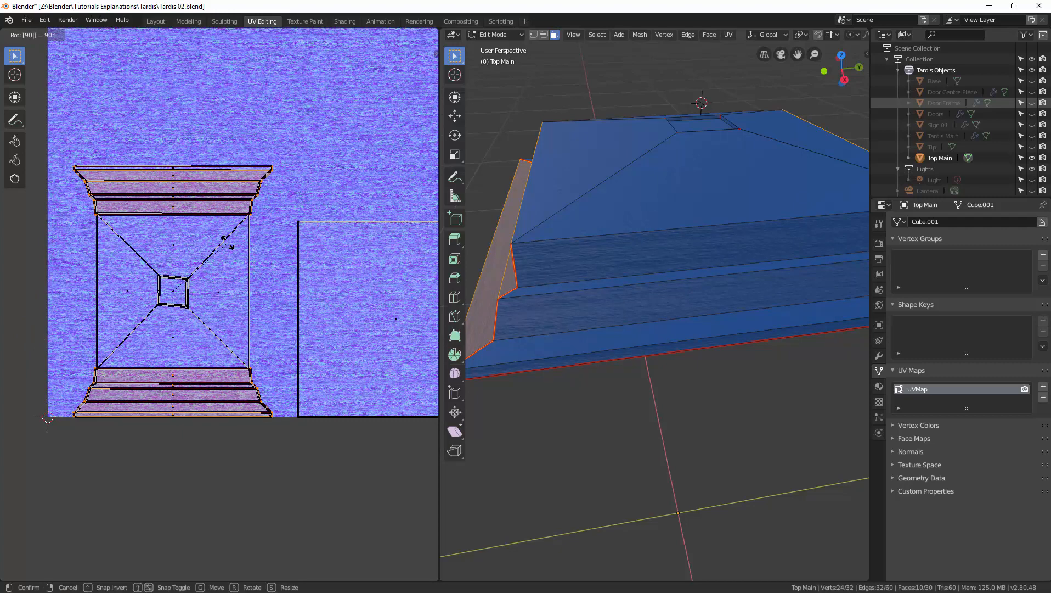
key("Return")
scroll(256, 240, "down", 7)
scroll(254, 238, "up", 4)
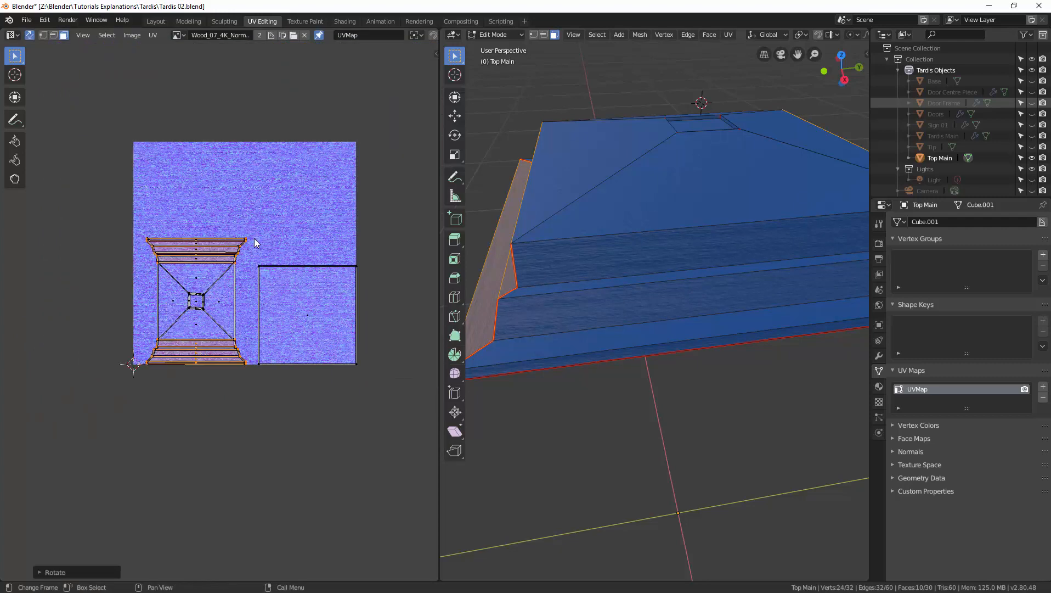
scroll(254, 240, "up", 1)
key("g")
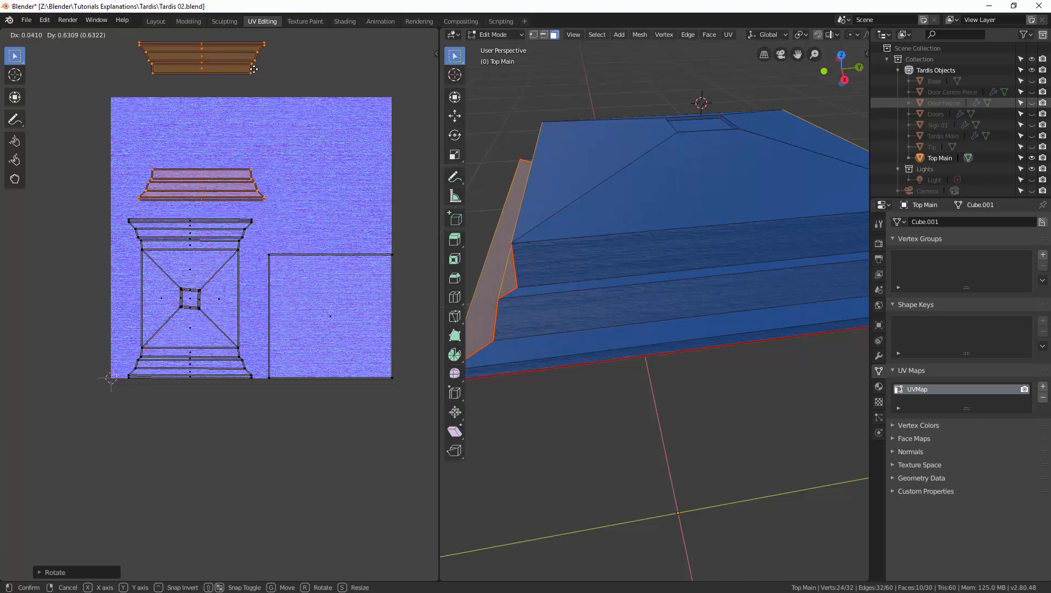
left_click(249, 78)
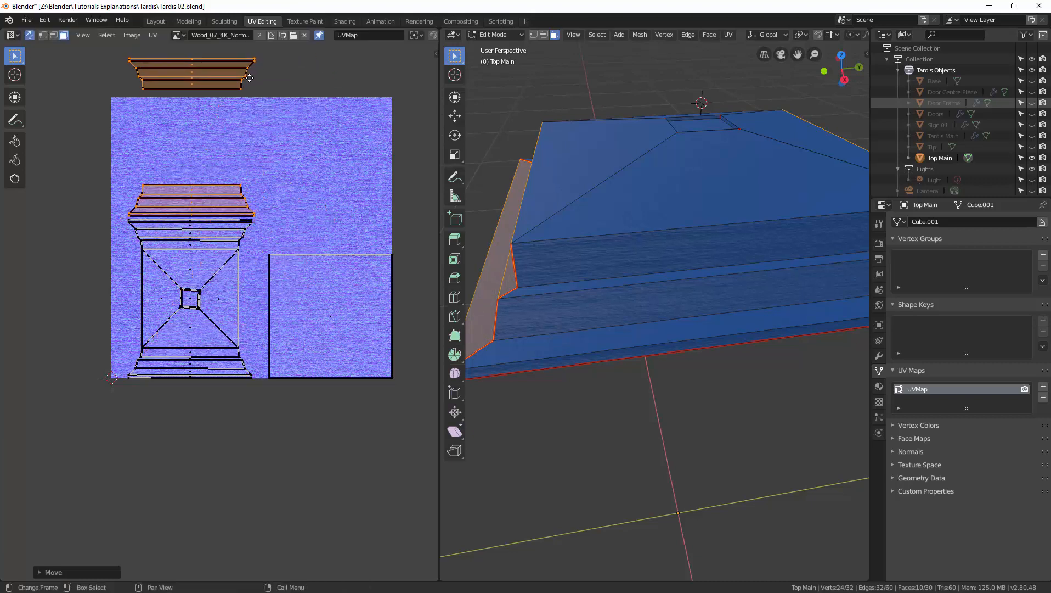
Step: Select the strip lying above the image and move it down inside the texture, directly above the other stacked strips
left_click(248, 118)
key("b")
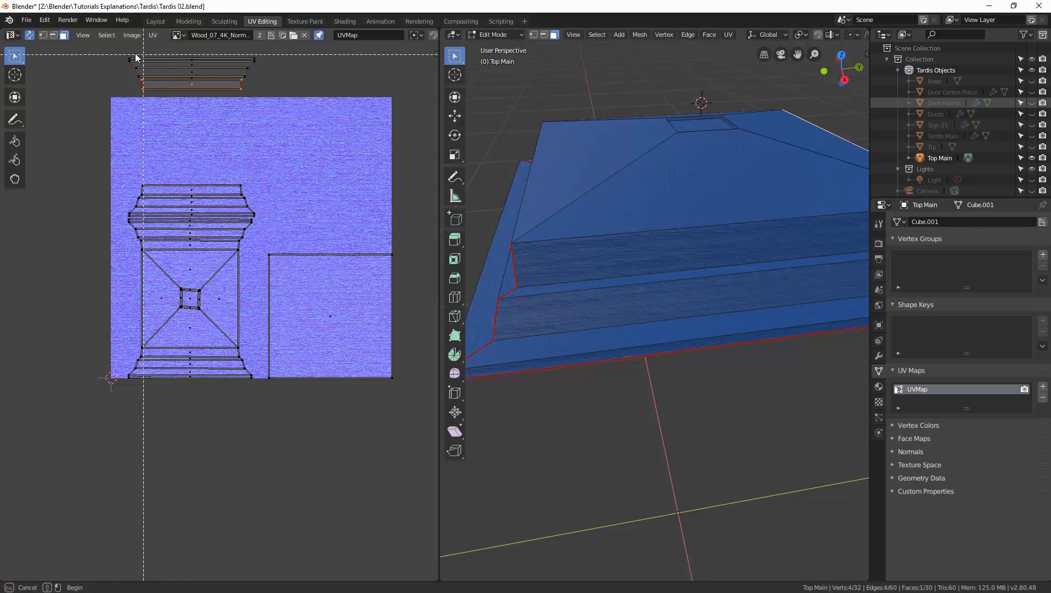
left_click_drag(144, 49, 263, 106)
key("g")
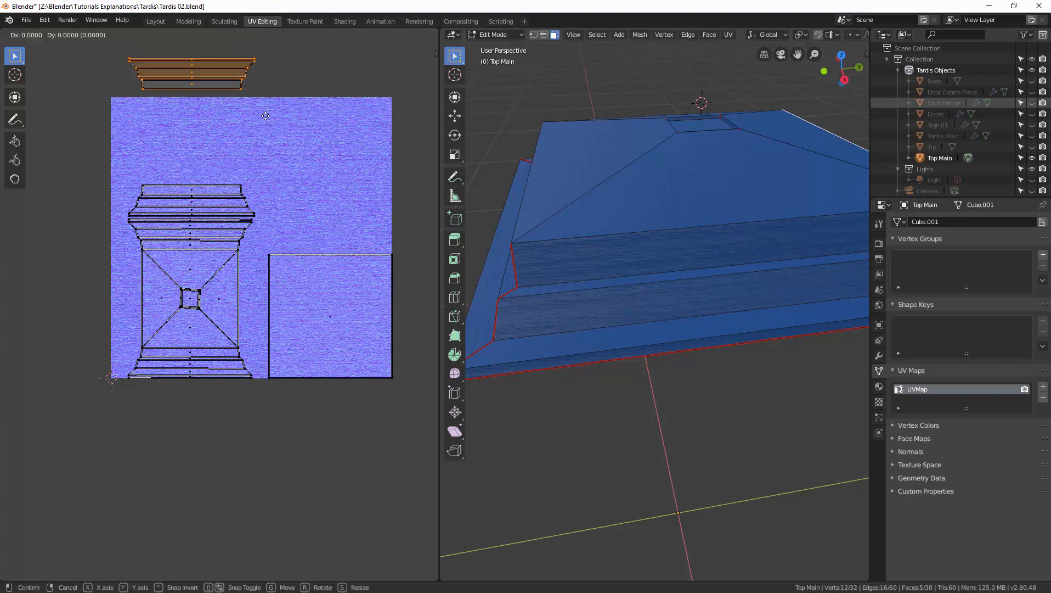
left_click(265, 191)
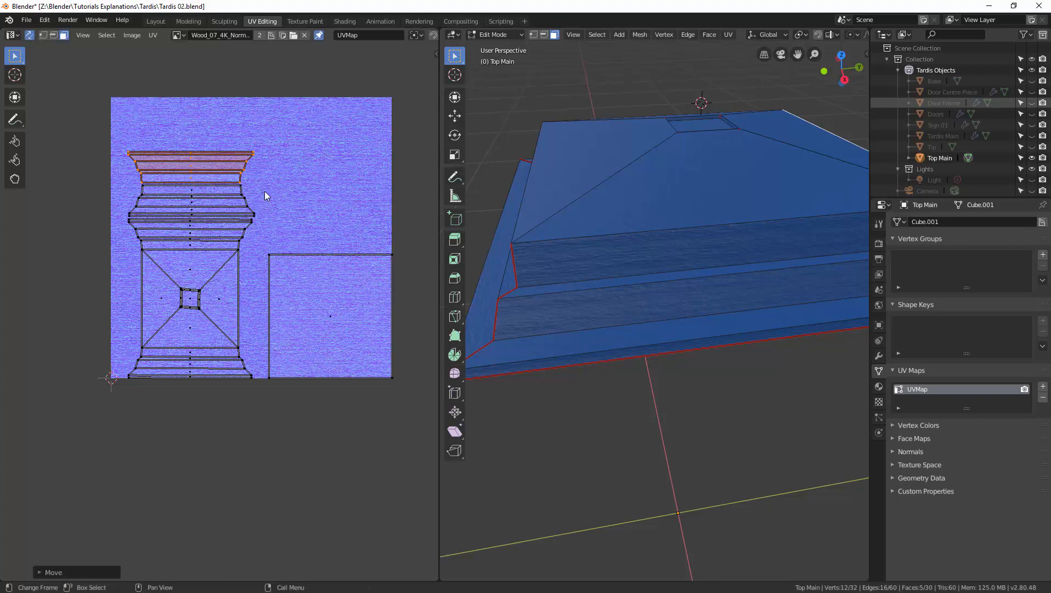
Step: Rotate the left and right sloped roof faces' UVs by 90° and move them into the empty space above the underside's square
scroll(272, 194, "up", 1)
left_click(223, 298)
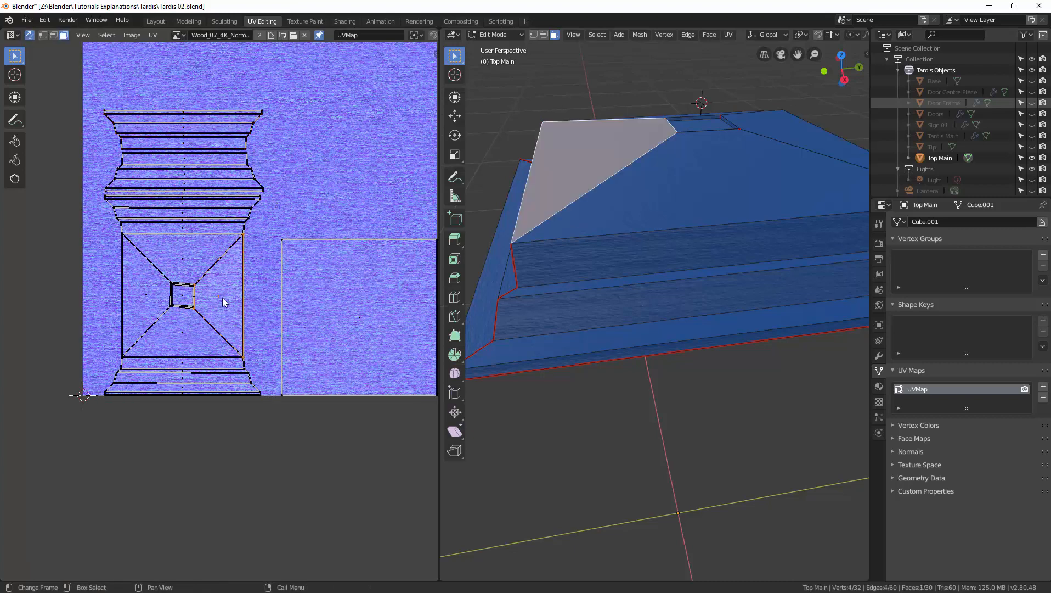
left_click(153, 291, "shift")
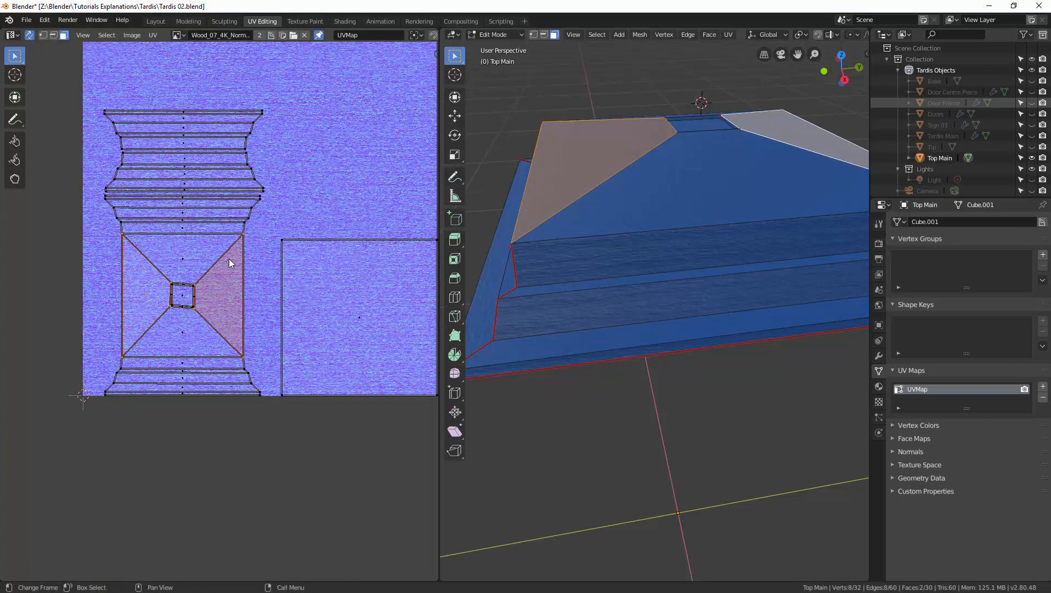
type("r")
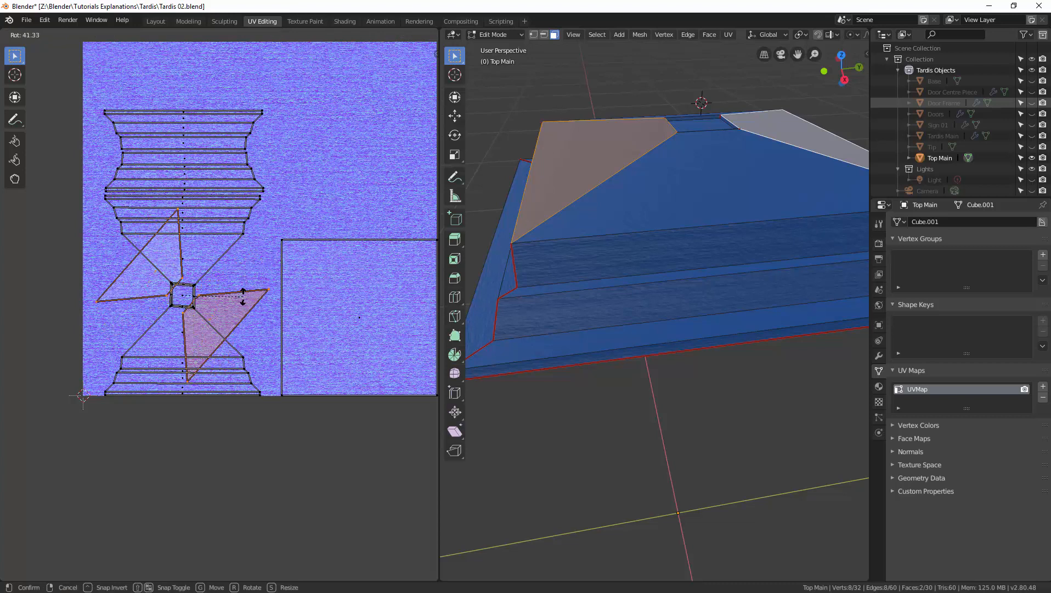
type("90")
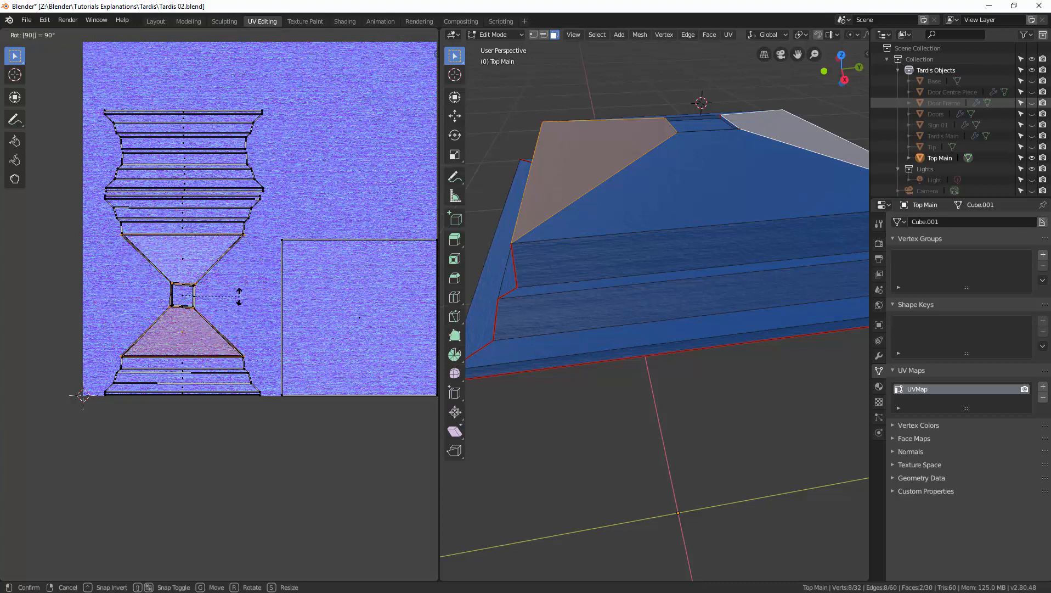
key("Return")
key("g")
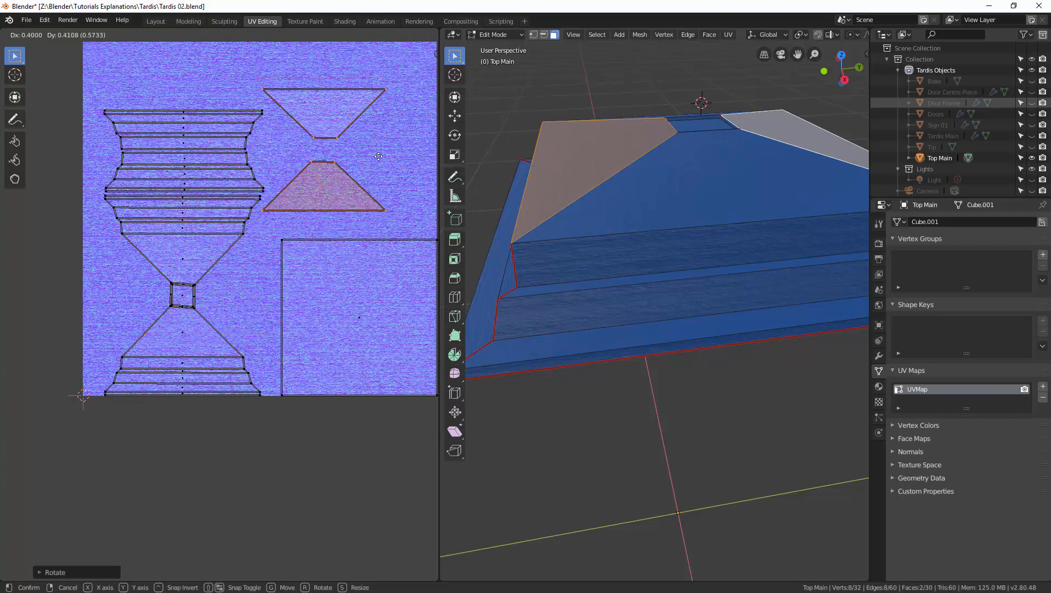
left_click(392, 185)
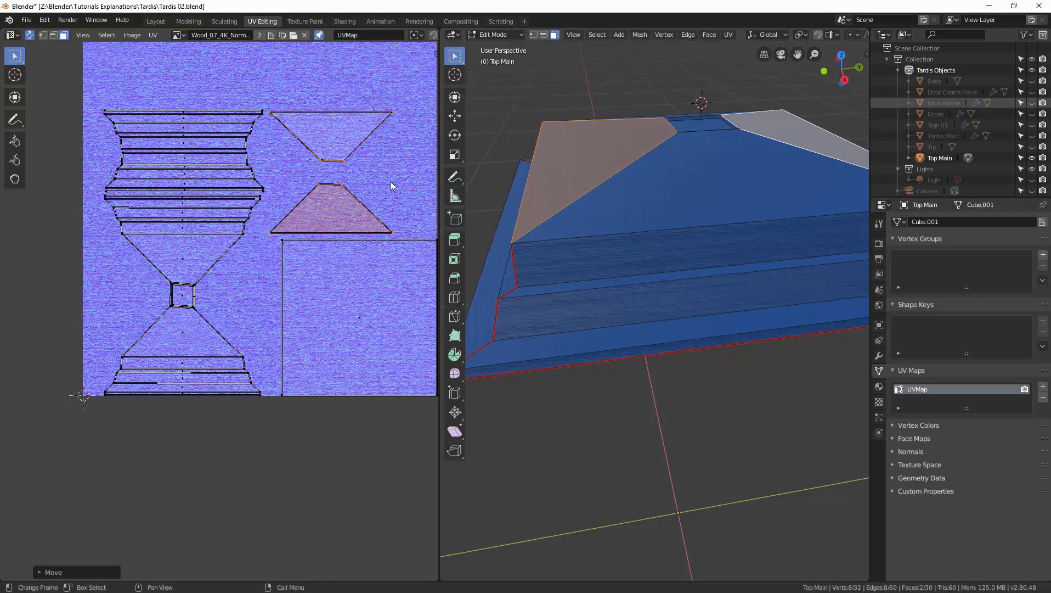
Step: Clear the face selection and save the file
left_click(571, 413)
middle_click_drag(571, 413, 505, 272)
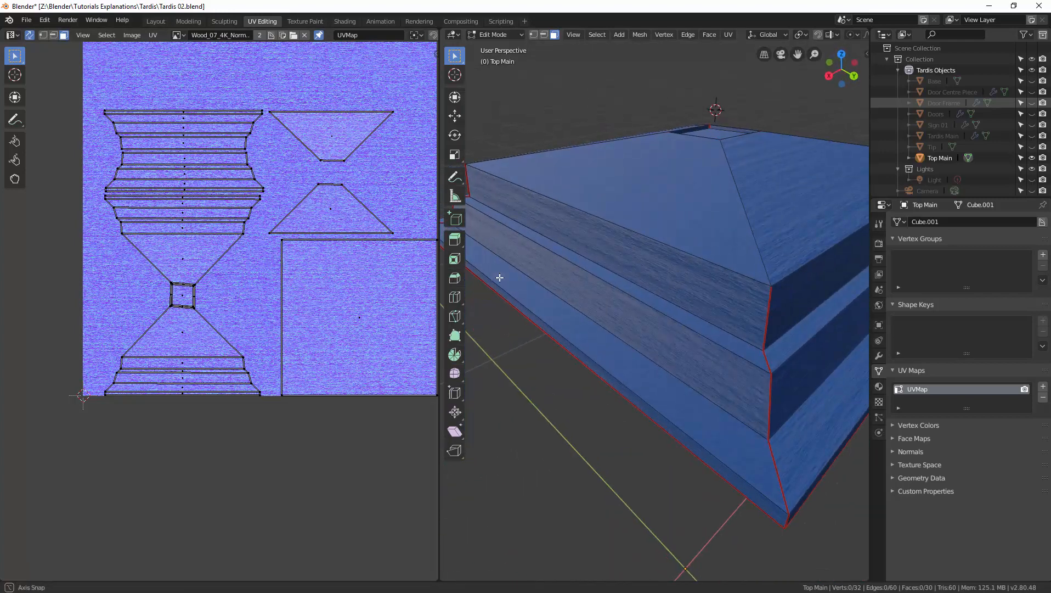
key("ctrl+s")
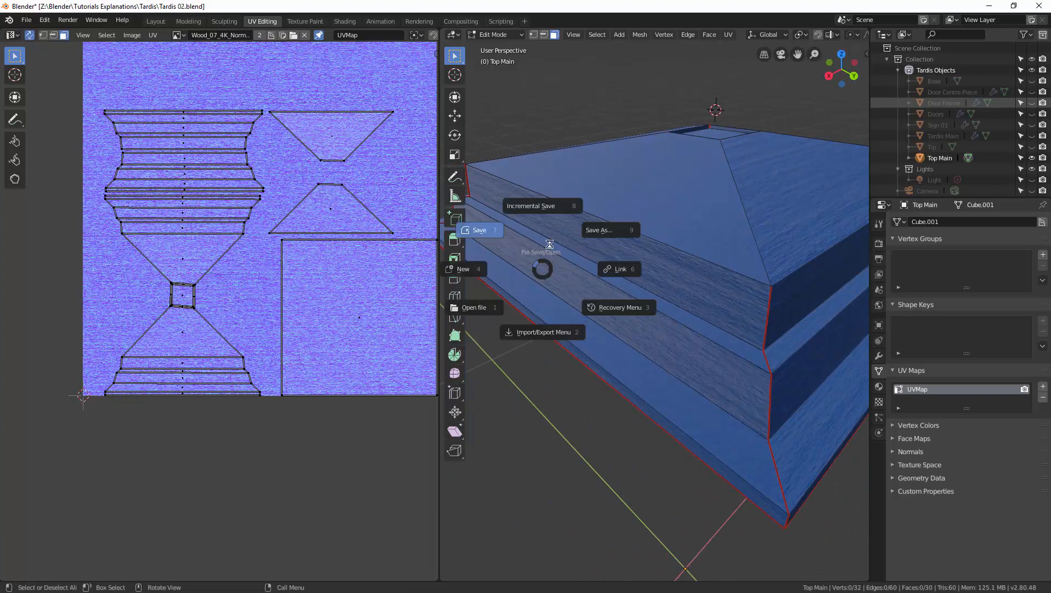
left_click(497, 238)
Step: Switch the roof to Object Mode and unhide all the Tardis objects
scroll(583, 261, "down", 1)
middle_click_drag(582, 262, 686, 272)
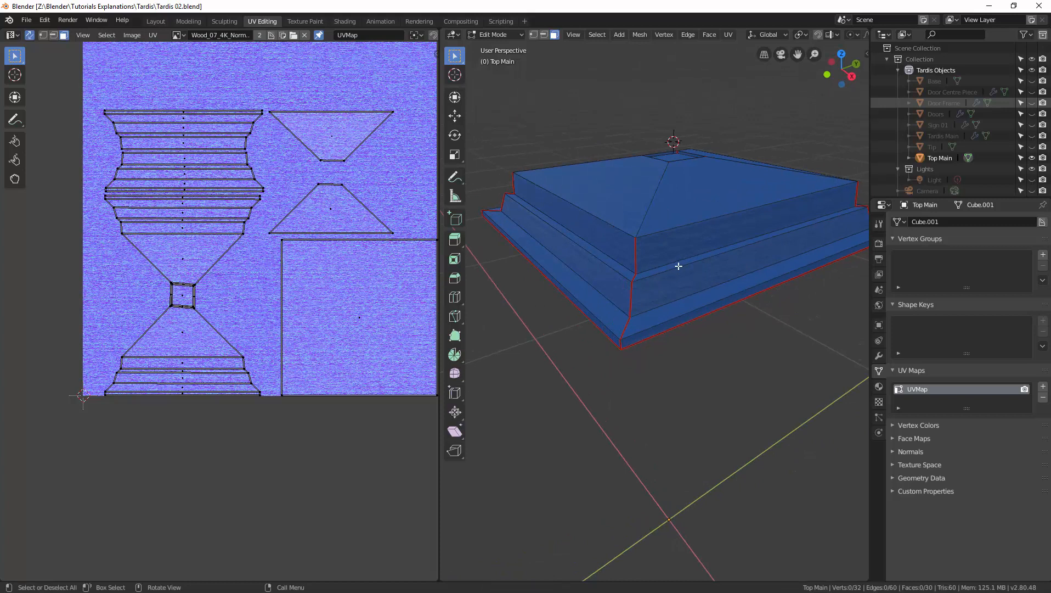
middle_click_drag(679, 266, 702, 267)
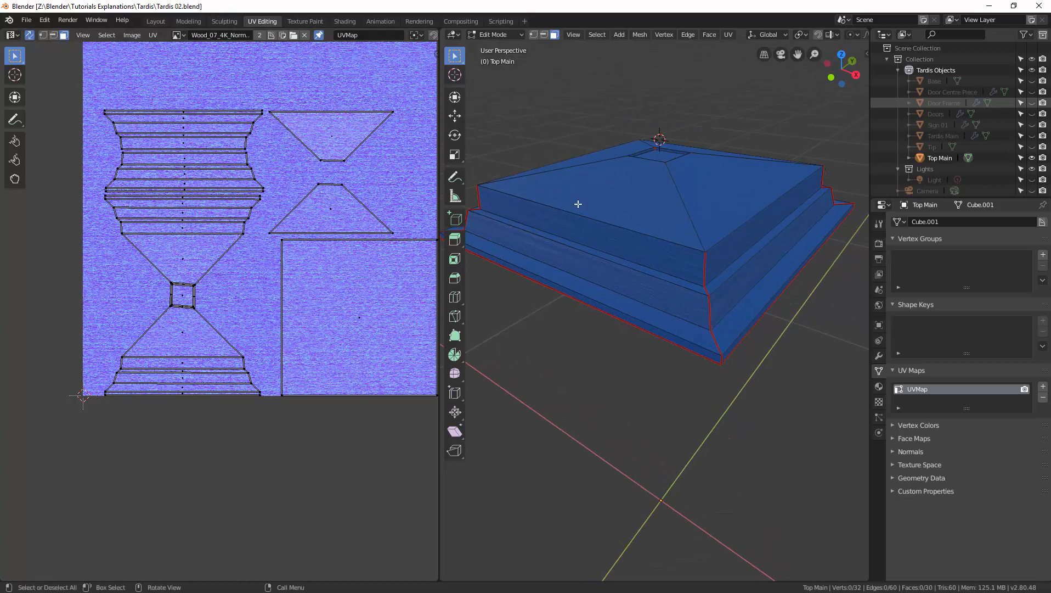
key("ctrl+Tab")
left_click(510, 208)
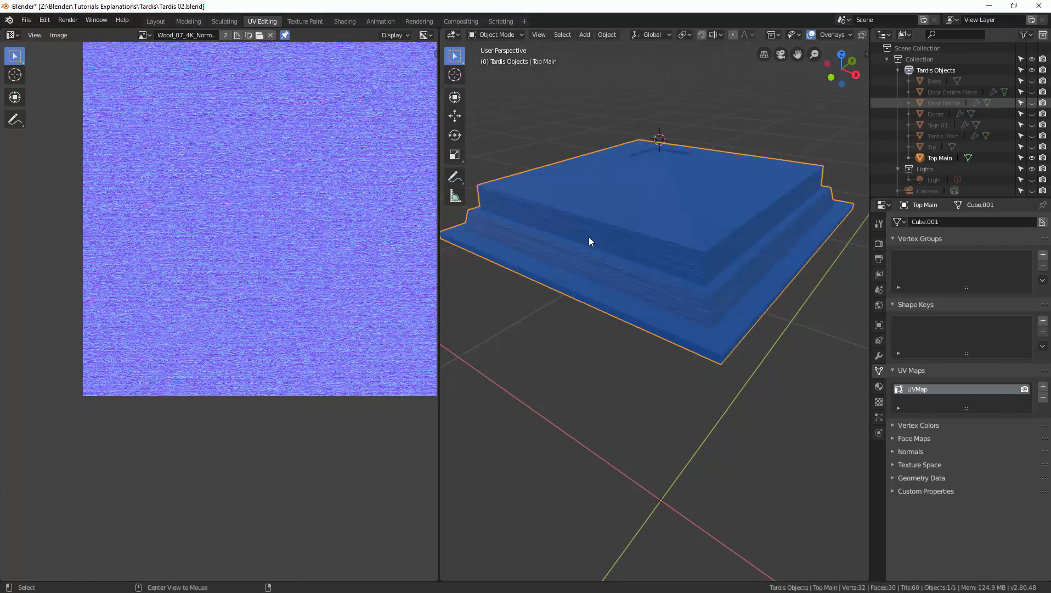
key("alt+h")
middle_click_drag(589, 238, 720, 233)
scroll(699, 264, "up", 1)
middle_click_drag(697, 266, 593, 257)
Step: Select the Tardis Main body and open its modifier settings
left_click(743, 257)
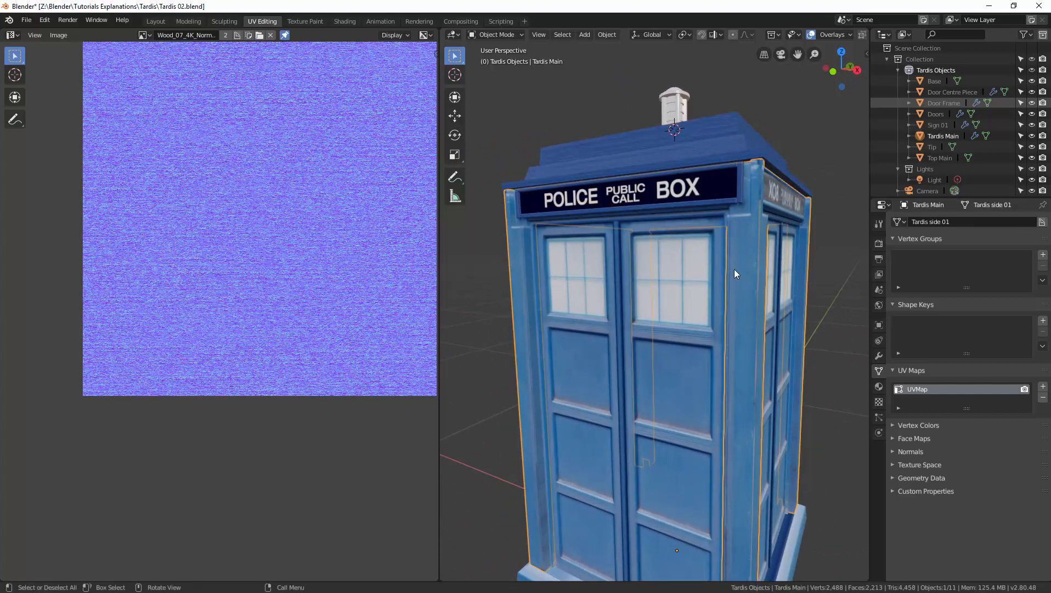
middle_click_drag(734, 269, 678, 267)
left_click(879, 355)
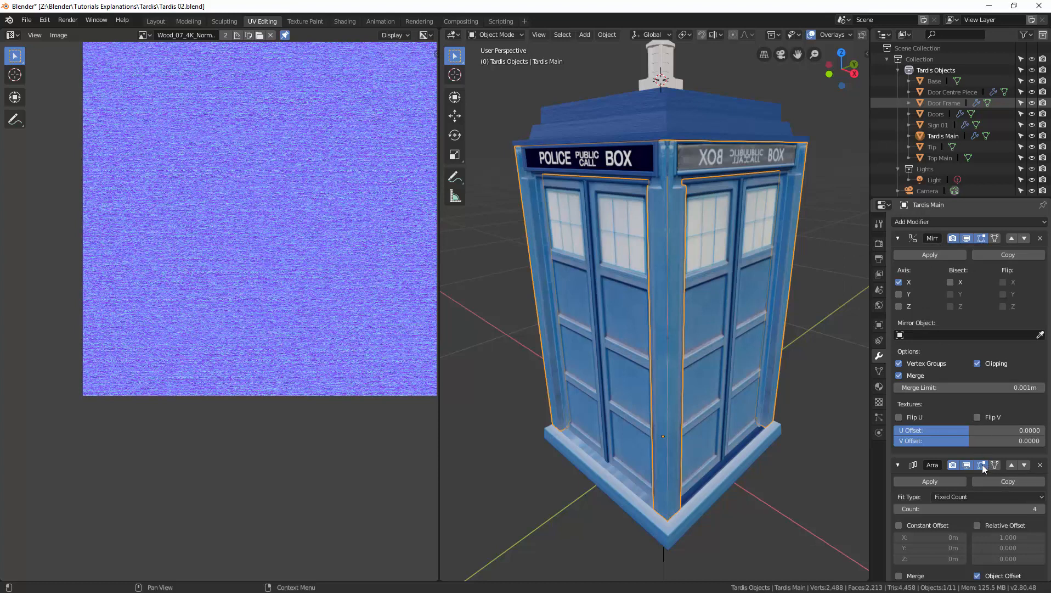
Step: Disable the Tardis Main body's Array modifier for edit mode, viewport and render so only one side of the box shows
left_click_drag(982, 464, 955, 466)
middle_click_drag(712, 355, 735, 351)
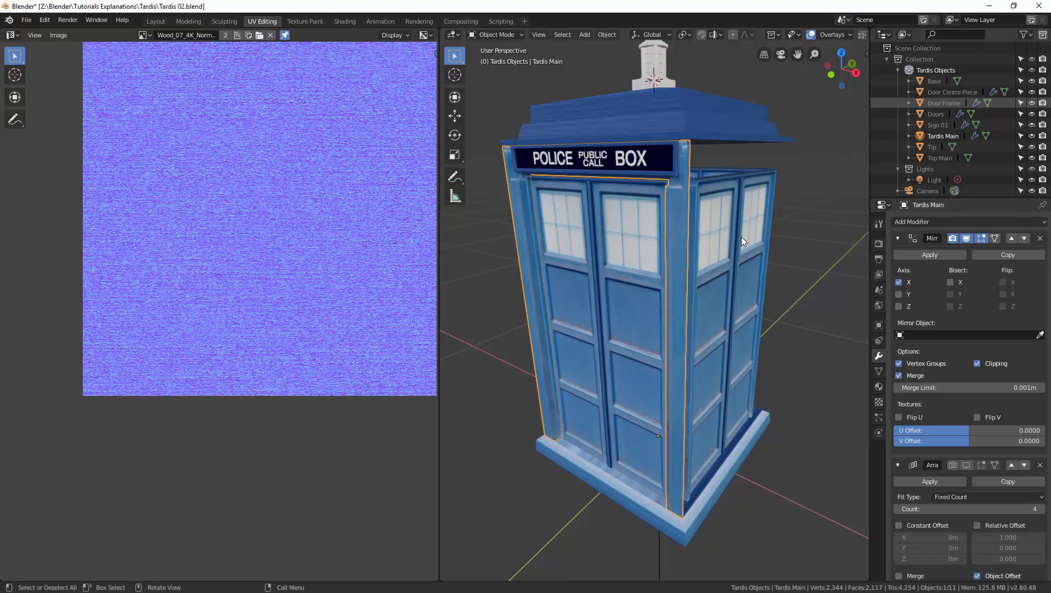
middle_click_drag(735, 238, 729, 169)
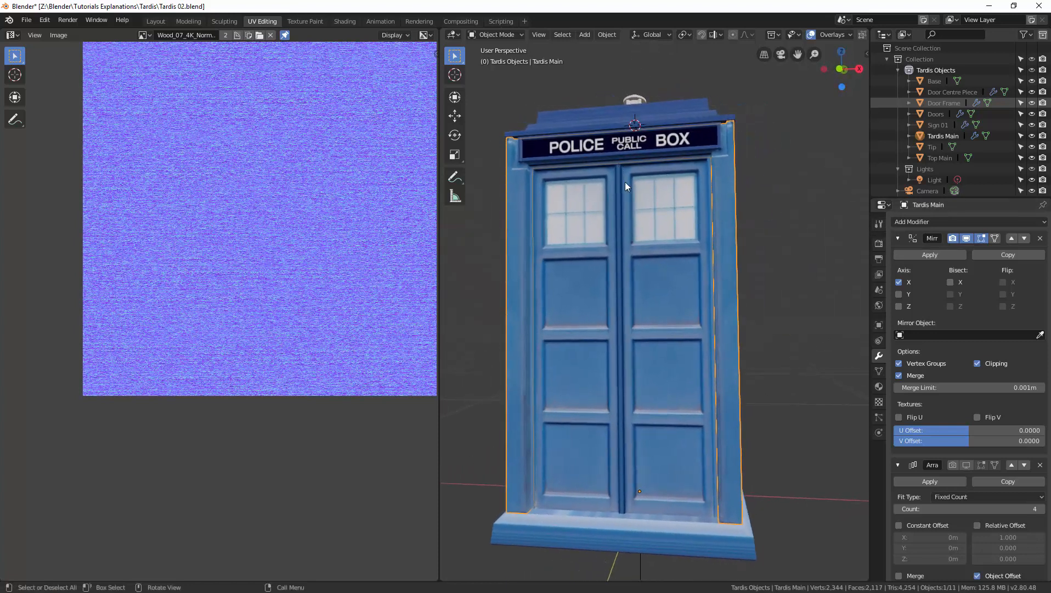
Step: Examine the Tardis Main body's existing UV layout in Edit Mode
key("ctrl+Tab")
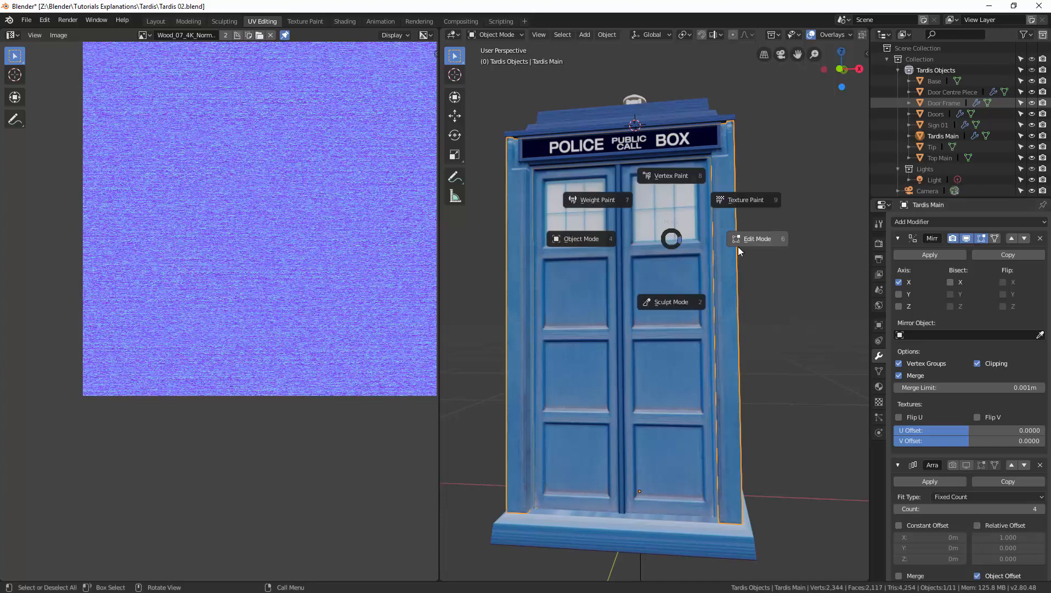
left_click(754, 237)
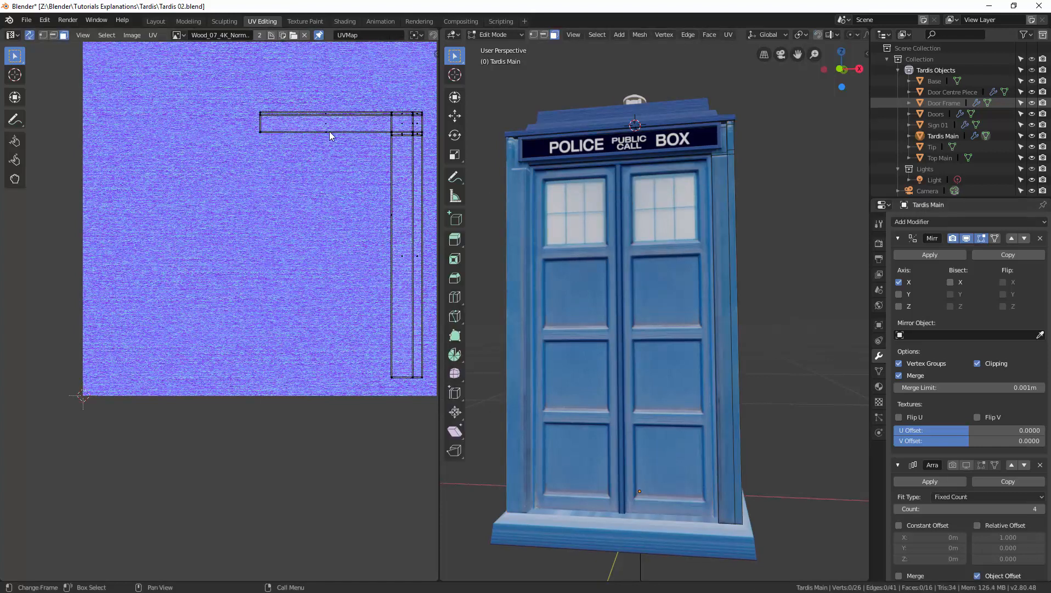
middle_click_drag(336, 166, 311, 203)
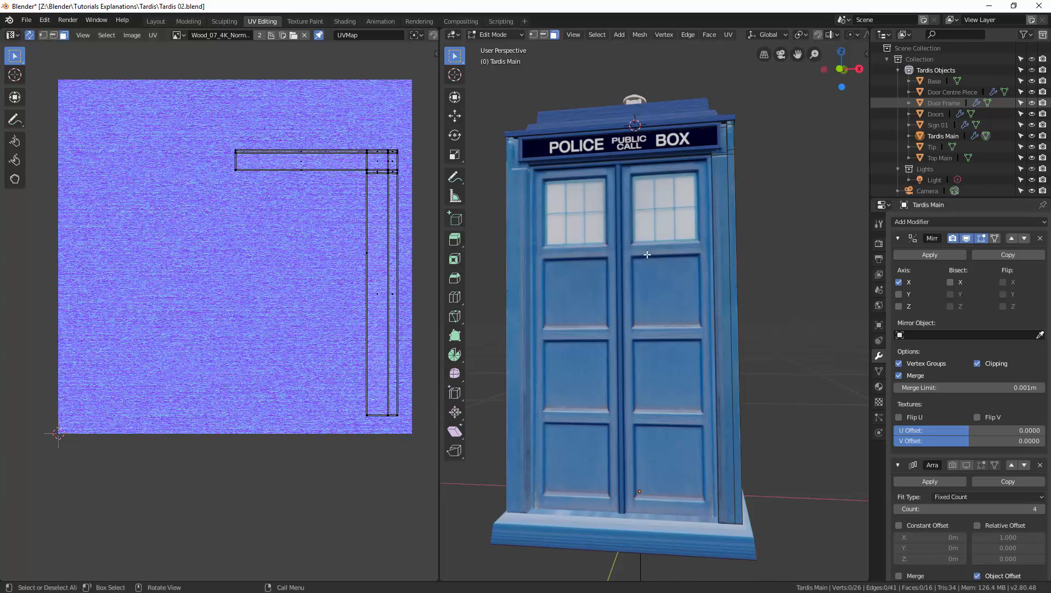
middle_click_drag(647, 242, 591, 242)
Step: Return the Tardis Main body to Object Mode and apply its Mirror modifier
key("ctrl+Tab")
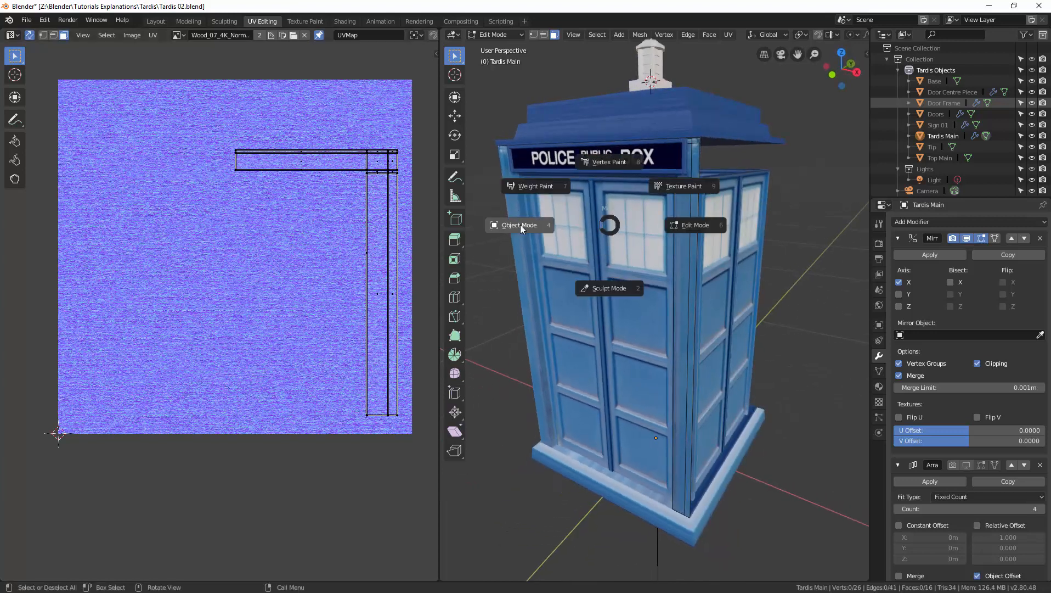
left_click(520, 224)
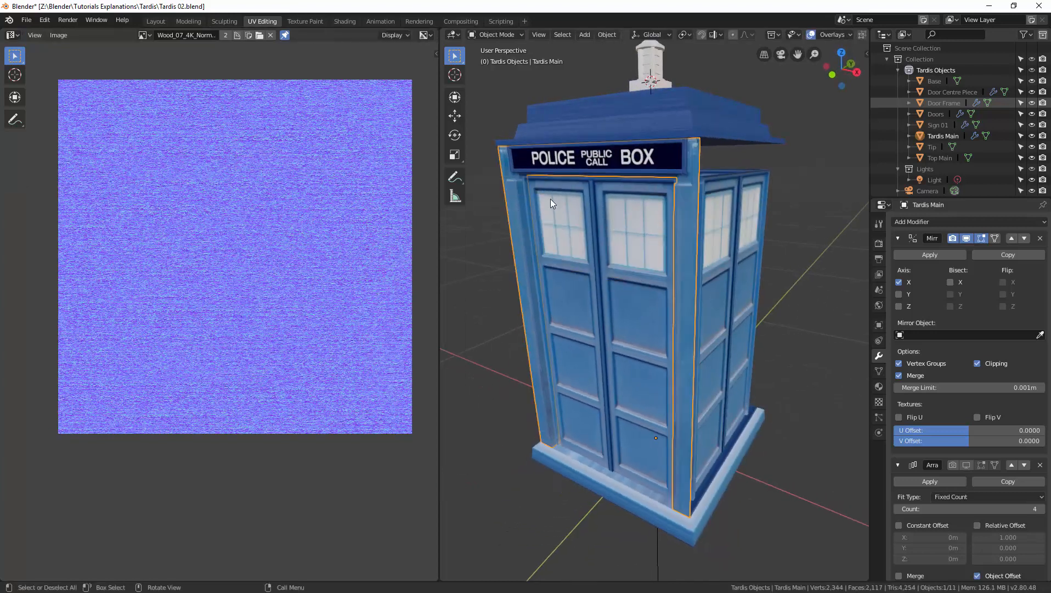
left_click(930, 254)
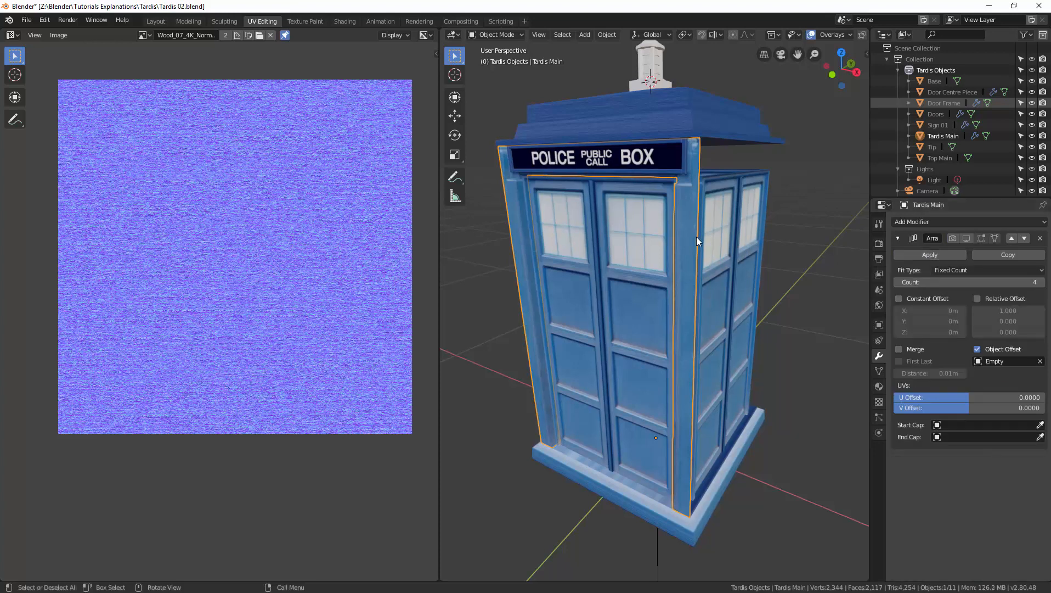
Step: Isolate the Tardis Main body by hiding all other objects, and enter Edit Mode on it
key("shift+h")
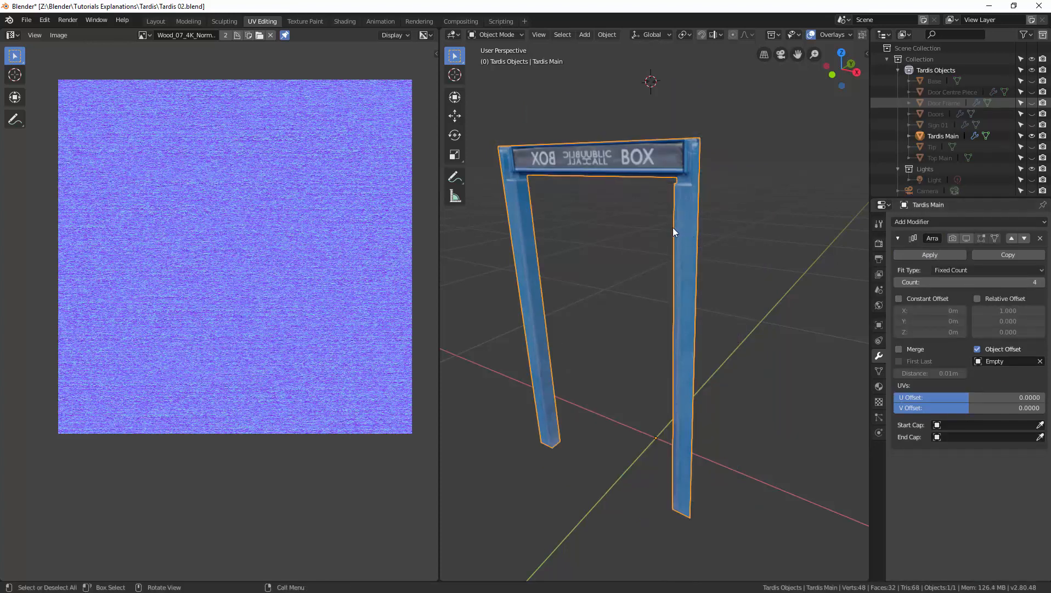
key("ctrl+Tab")
left_click(760, 229)
middle_click_drag(722, 234, 659, 240)
scroll(684, 221, "up", 1)
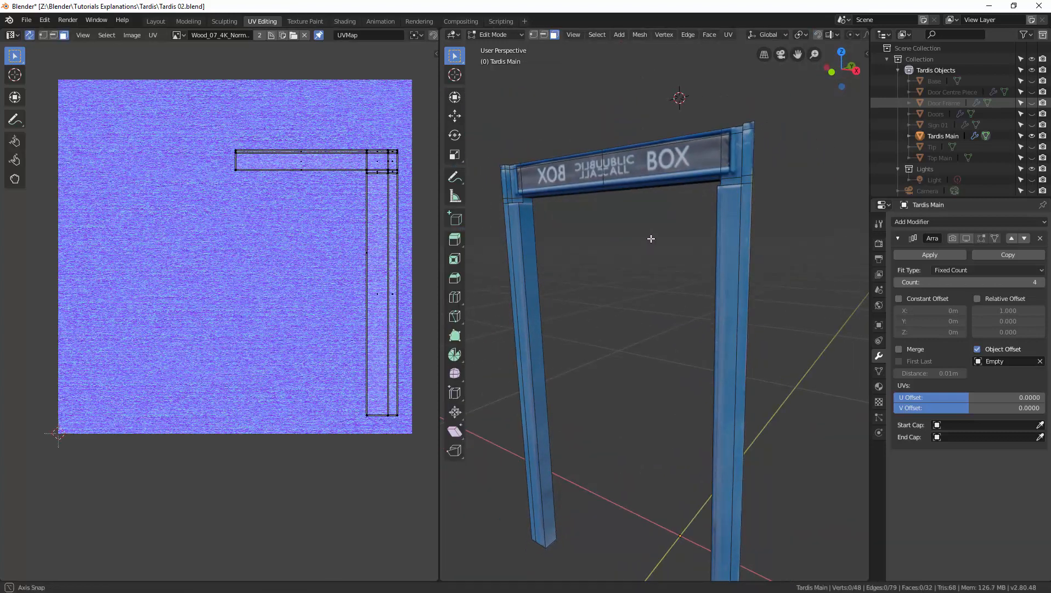
Step: Try to unwrap the whole body frame without any marked seams
key("a")
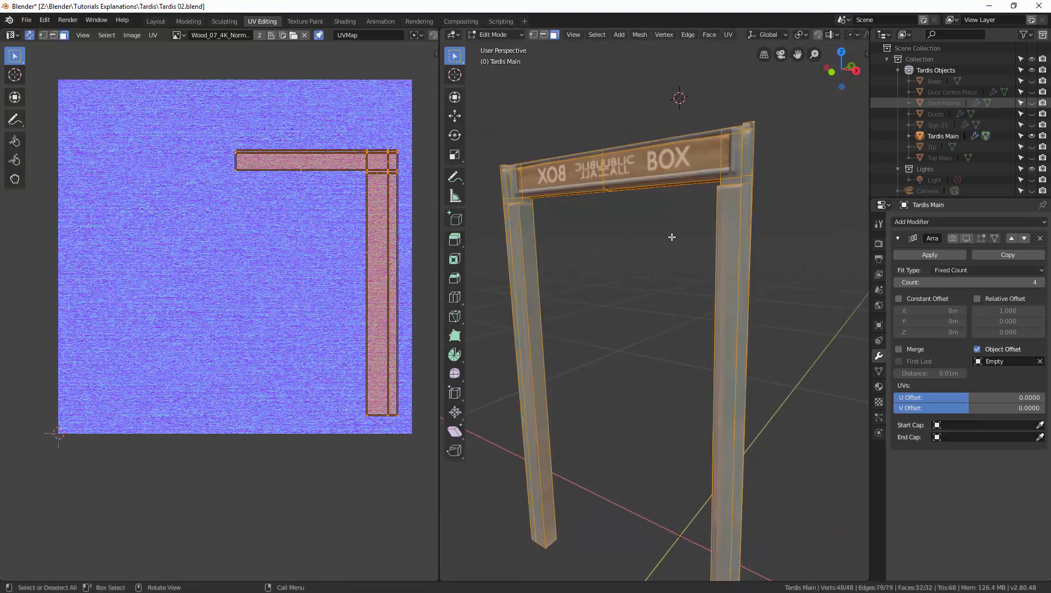
left_click(729, 39)
left_click(744, 52)
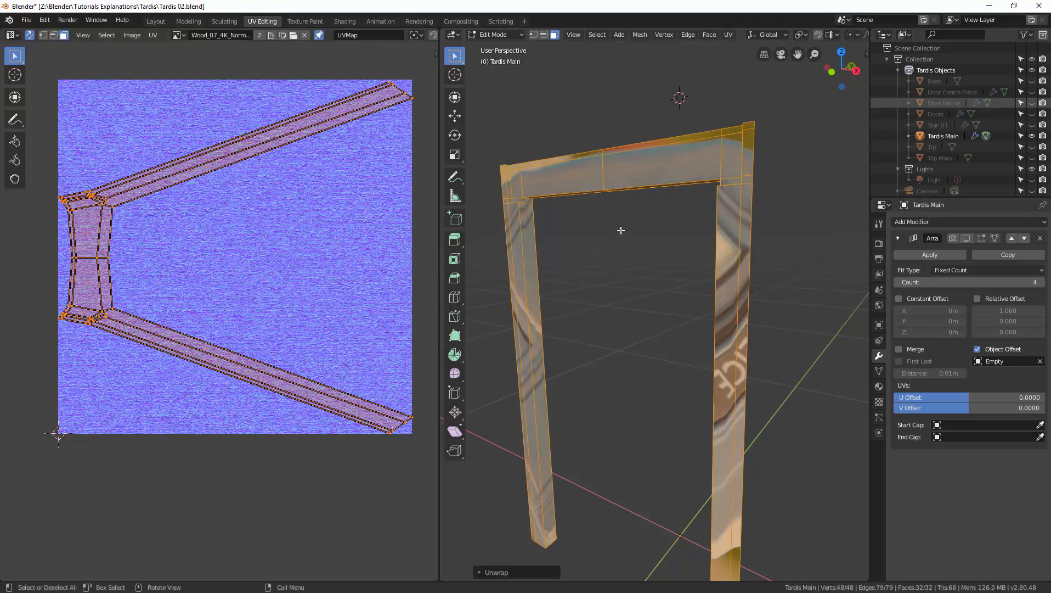
key("ctrl+z")
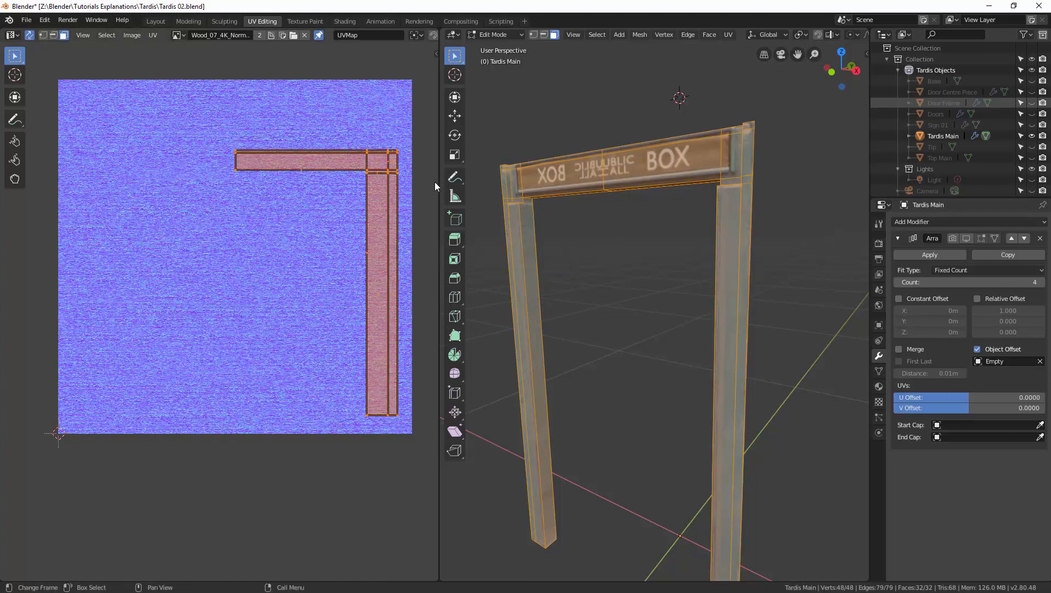
Step: Mark seams on the inner corner edges where the tops of both pillars meet the sign beam
scroll(626, 131, "up", 2)
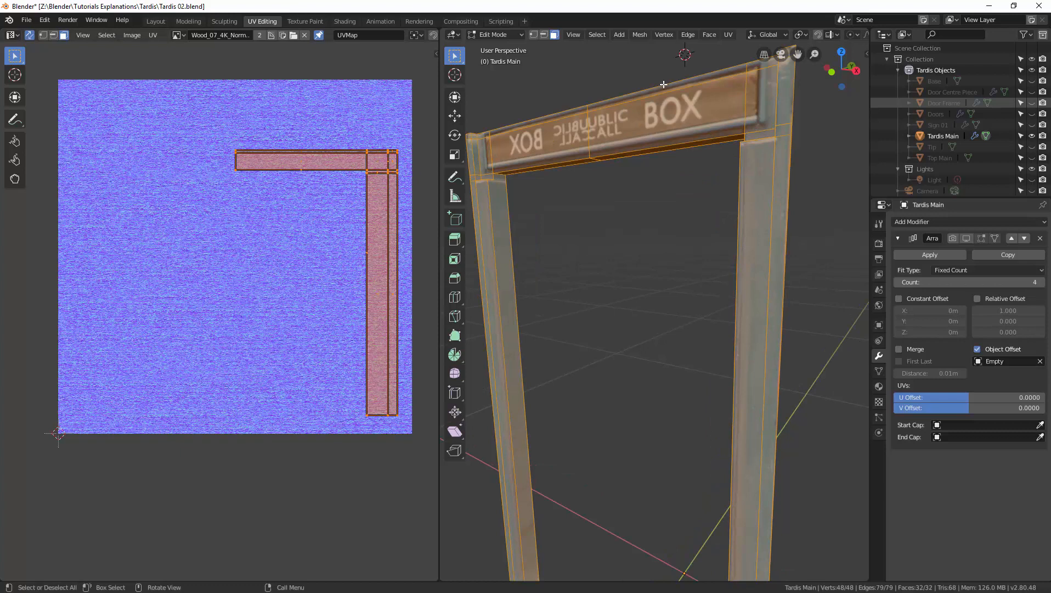
middle_click_drag(663, 84, 677, 116)
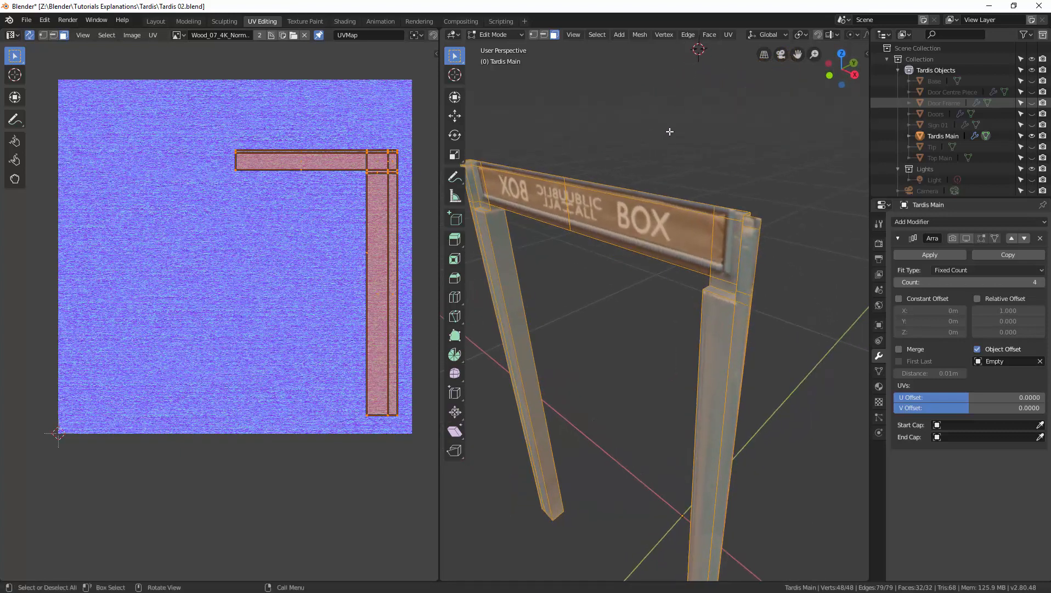
left_click(668, 132)
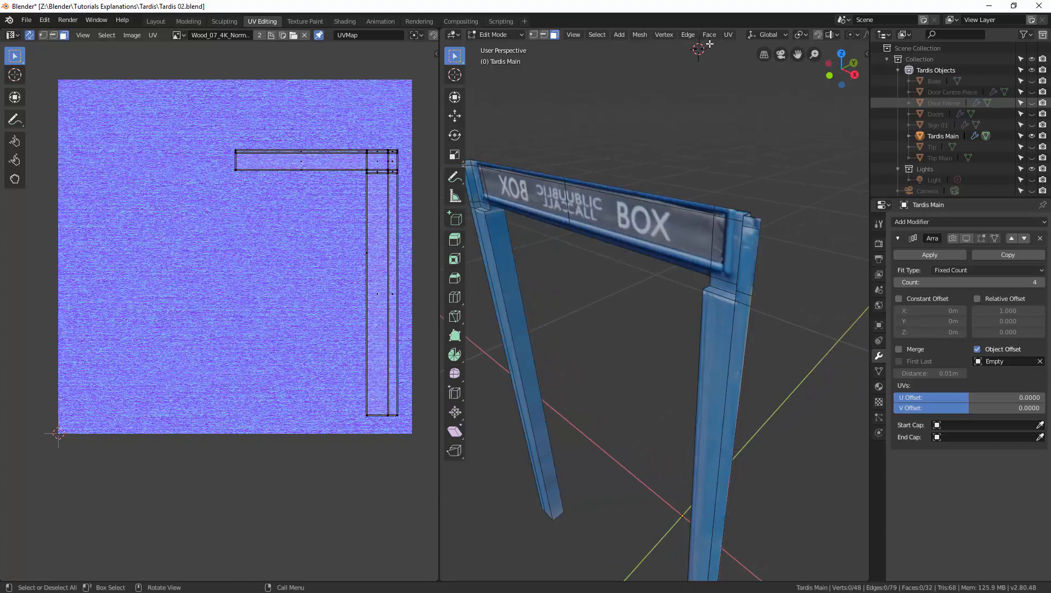
key("2")
middle_click_drag(684, 175, 677, 187)
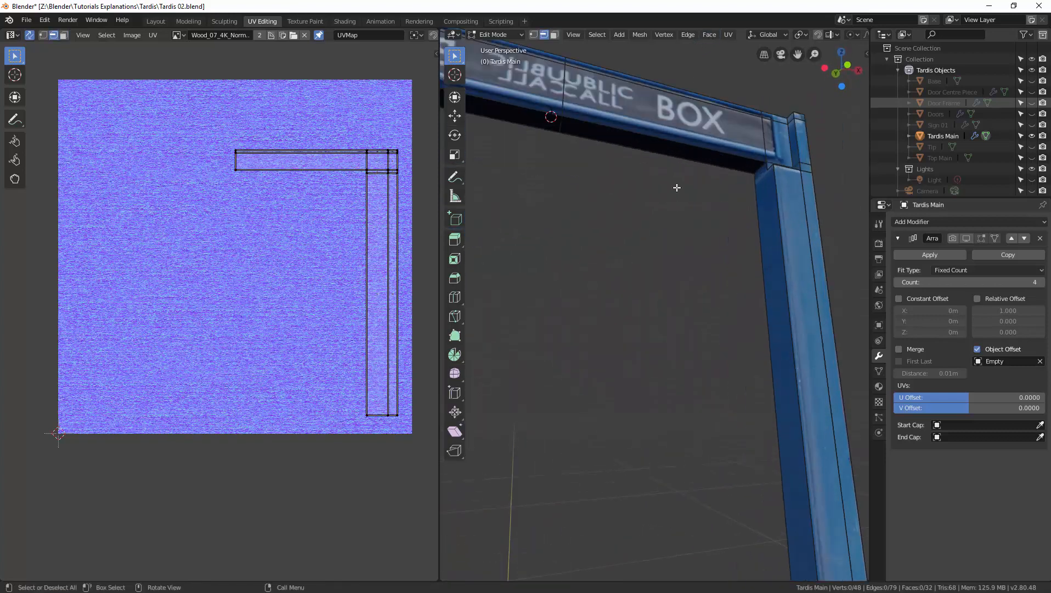
left_click(758, 166)
middle_click_drag(759, 167, 759, 275)
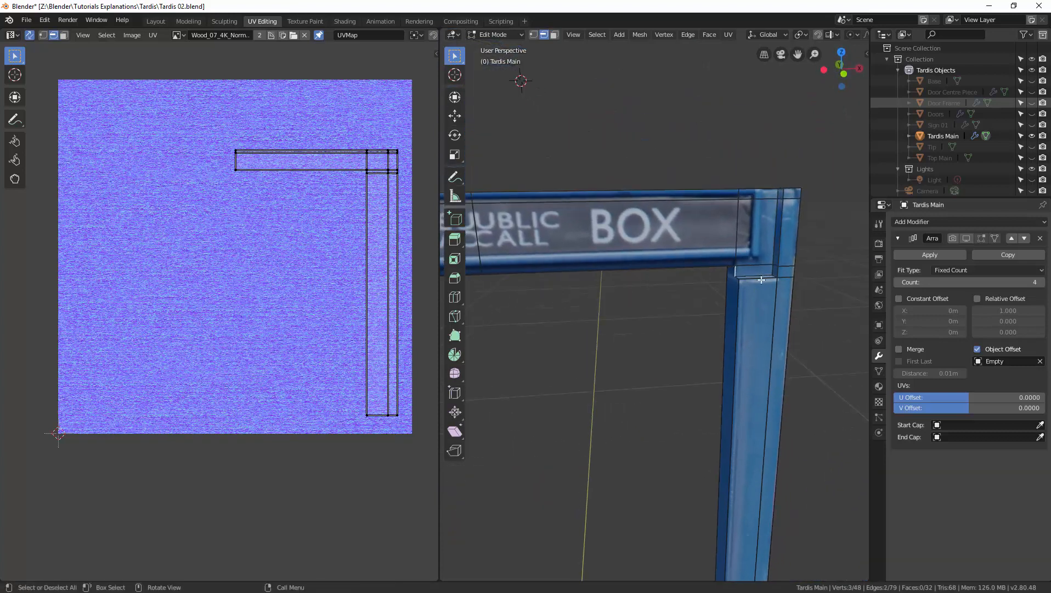
left_click(760, 275, "shift")
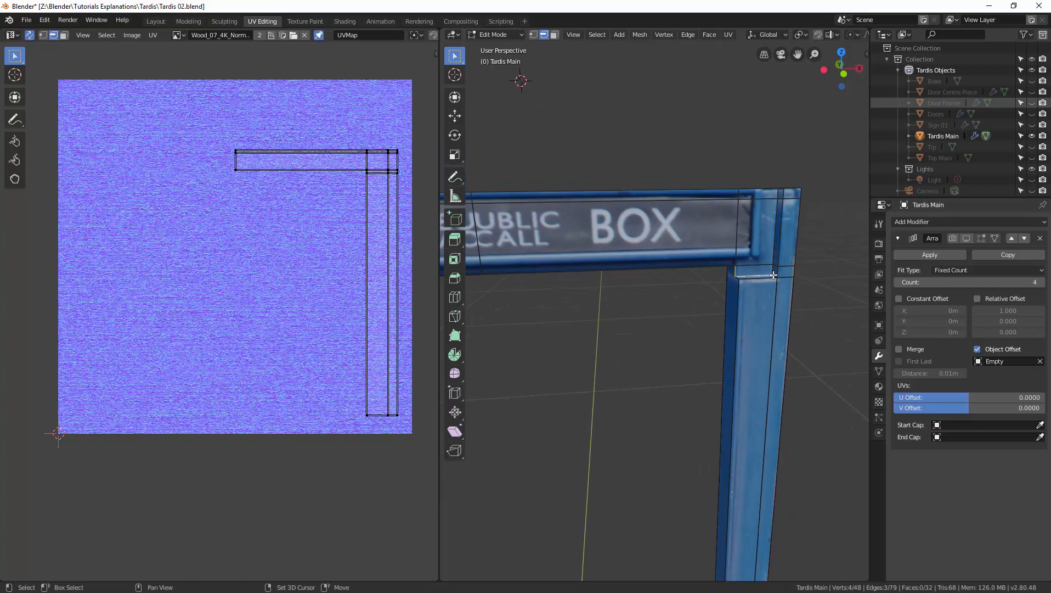
left_click(774, 274, "shift")
middle_click_drag(662, 284, 569, 260)
left_click(569, 259, "shift")
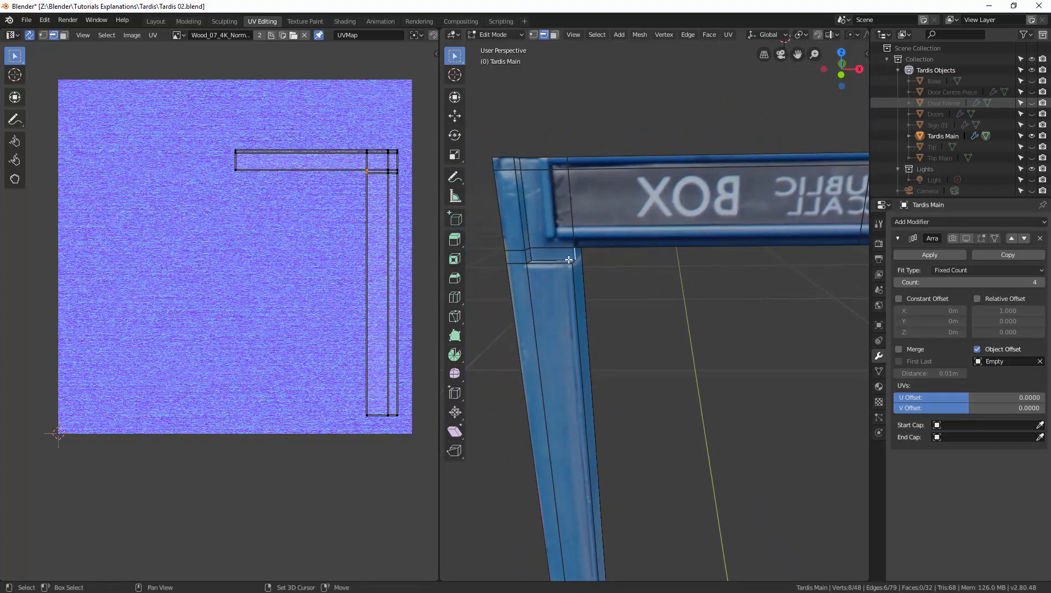
left_click(531, 260, "shift")
left_click(529, 261, "shift")
middle_click_drag(627, 281, 625, 259)
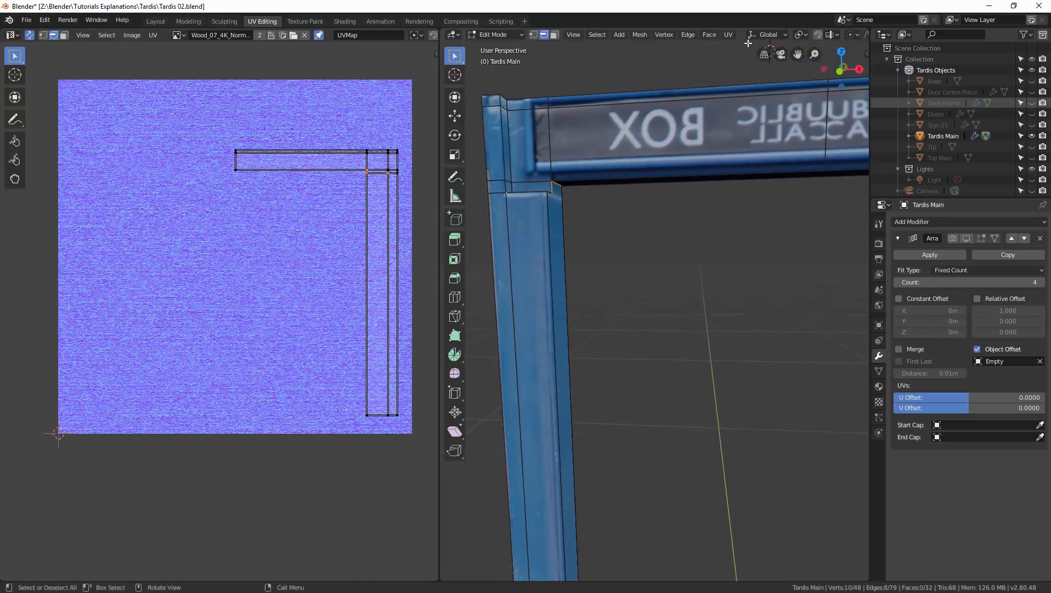
left_click(728, 35)
left_click(760, 160)
Step: Unwrap the entire body frame along the marked seams and clear the selection
key("a")
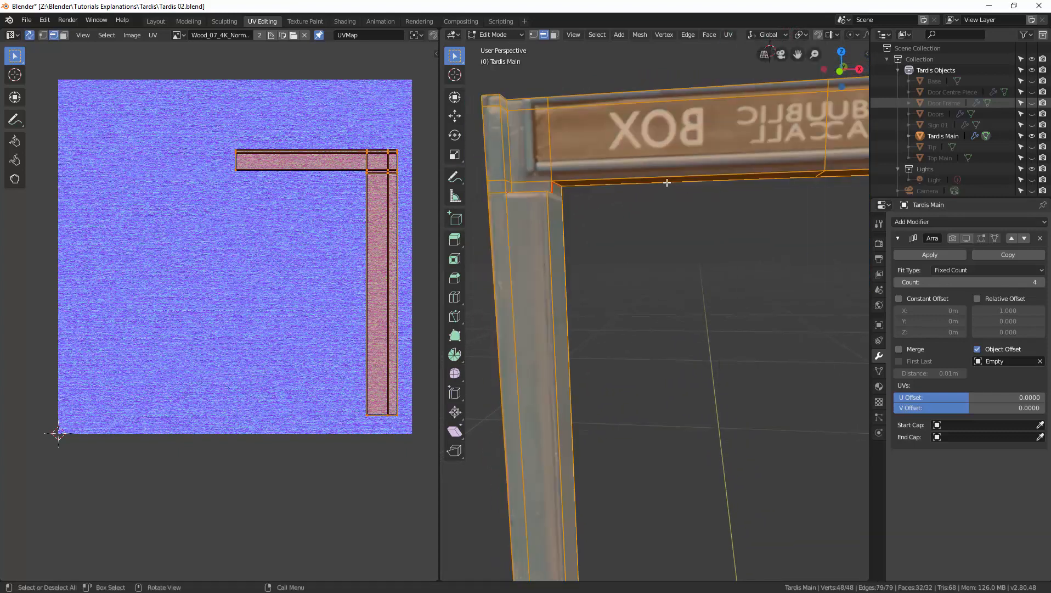
left_click(729, 37)
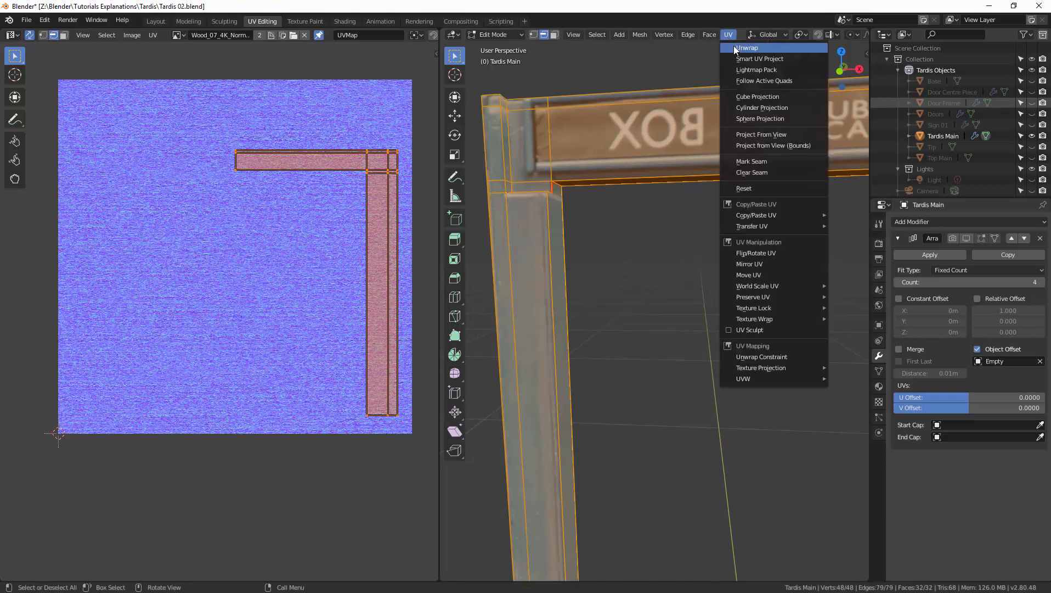
left_click(733, 48)
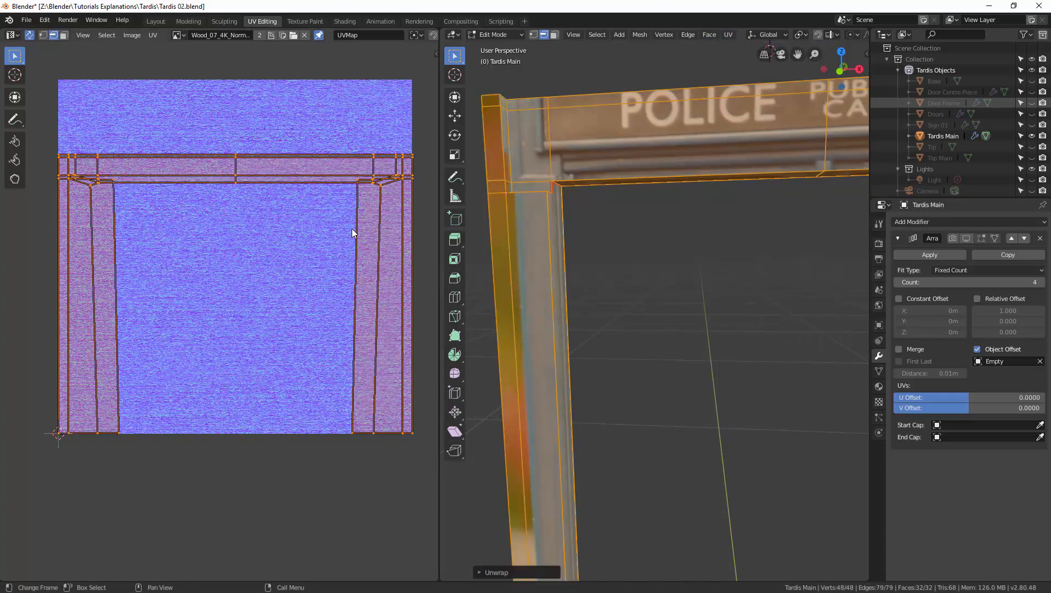
key("alt+a")
middle_click_drag(634, 248, 654, 263)
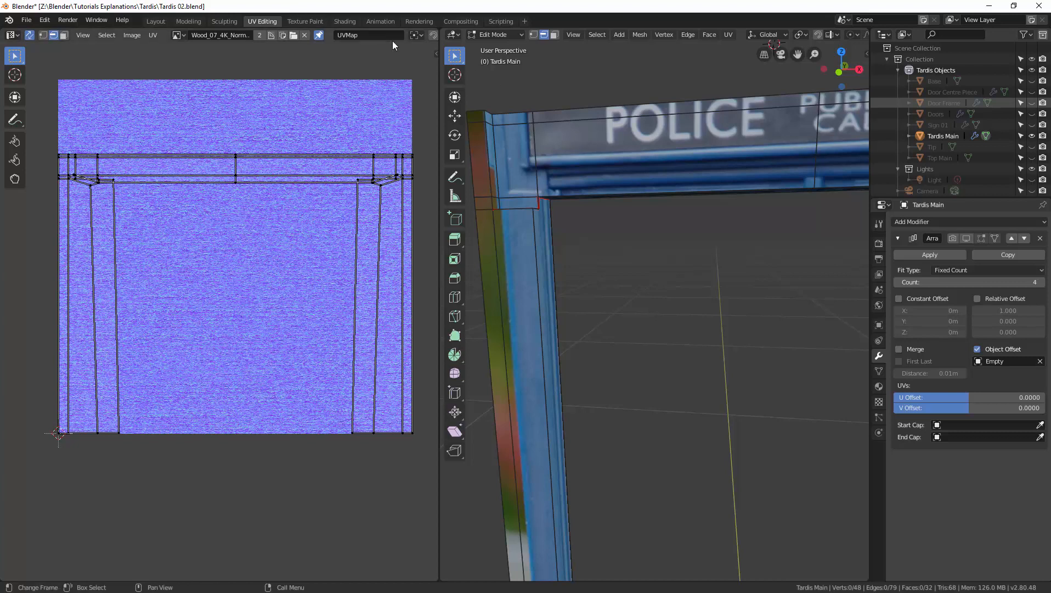
Step: Add a second material slot to the Tardis Main body and assign the existing Surf material to all its faces
left_click(346, 21)
middle_click_drag(525, 262, 458, 180)
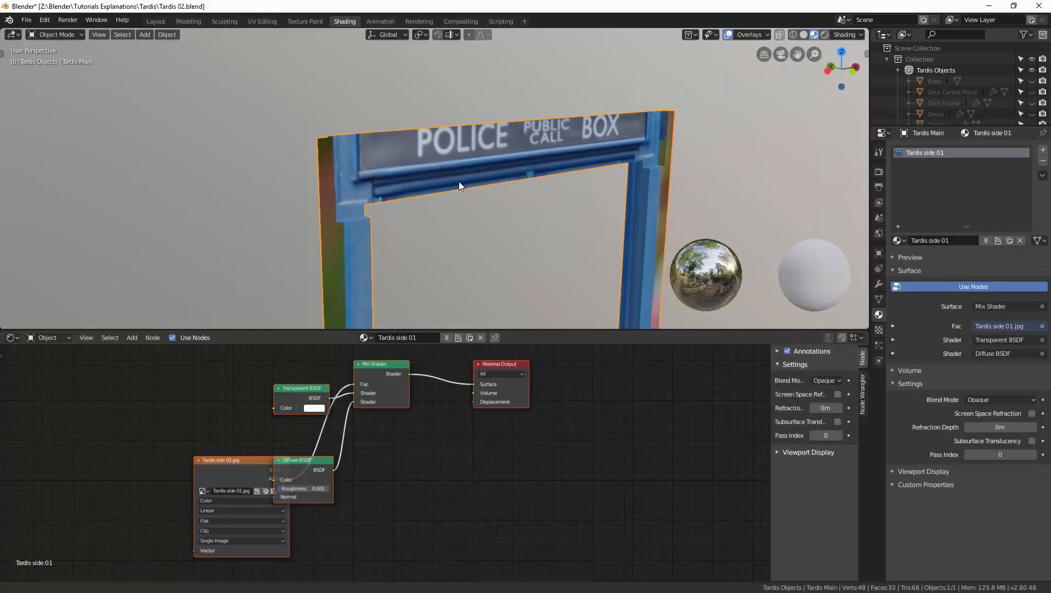
key("ctrl+Tab")
left_click(582, 170)
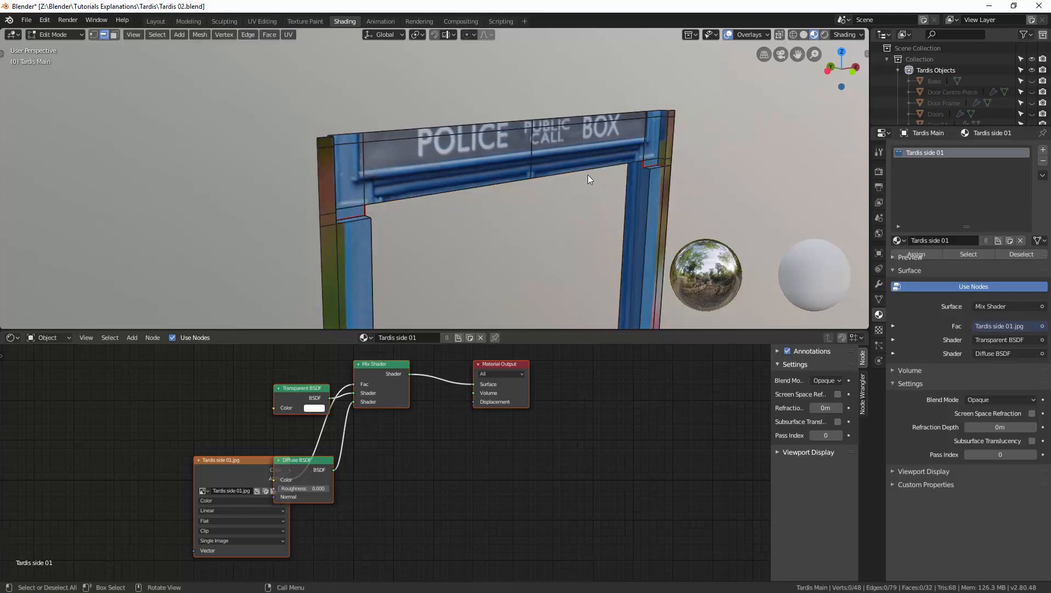
key("a")
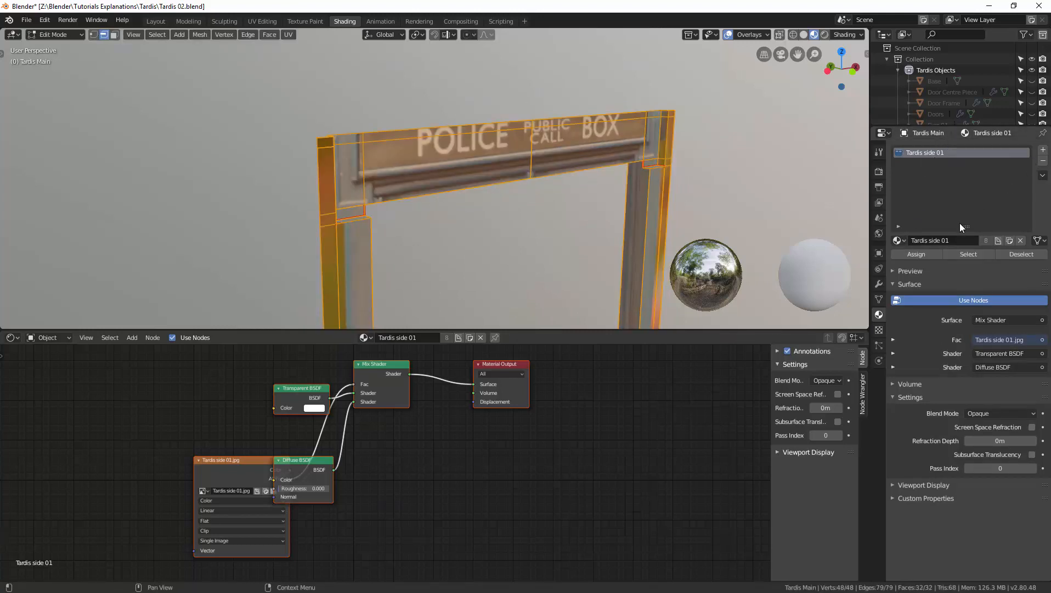
left_click(1042, 149)
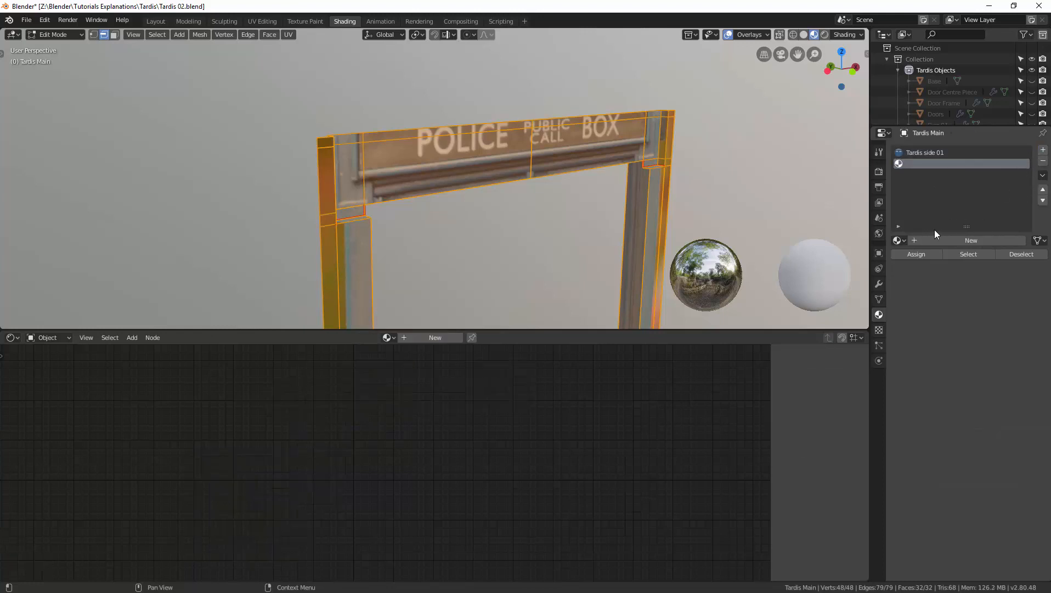
left_click(897, 239)
left_click(911, 278)
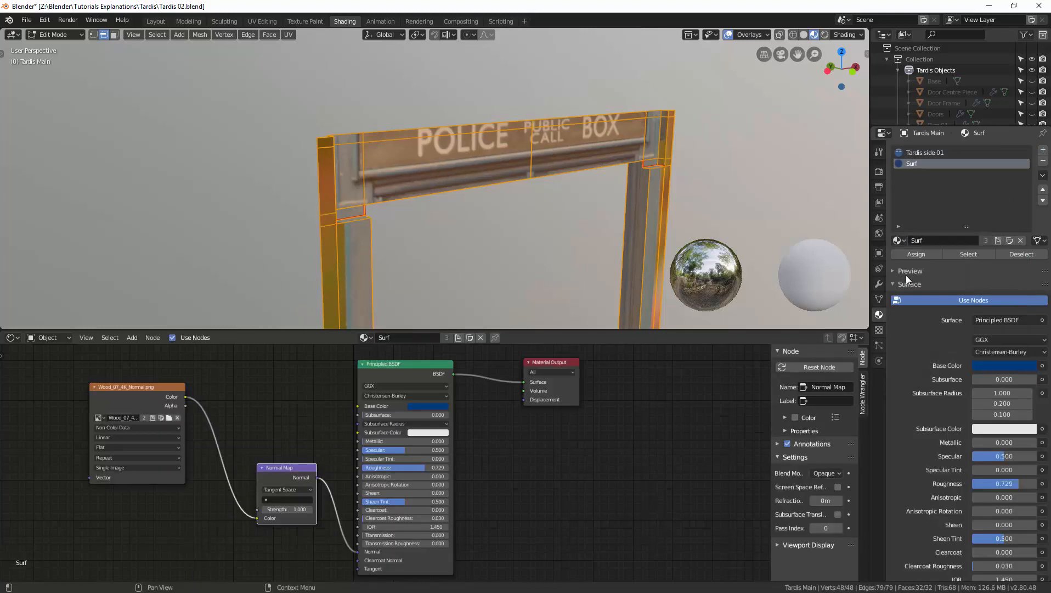
left_click(924, 253)
middle_click_drag(639, 185, 297, 145)
scroll(579, 169, "down", 5)
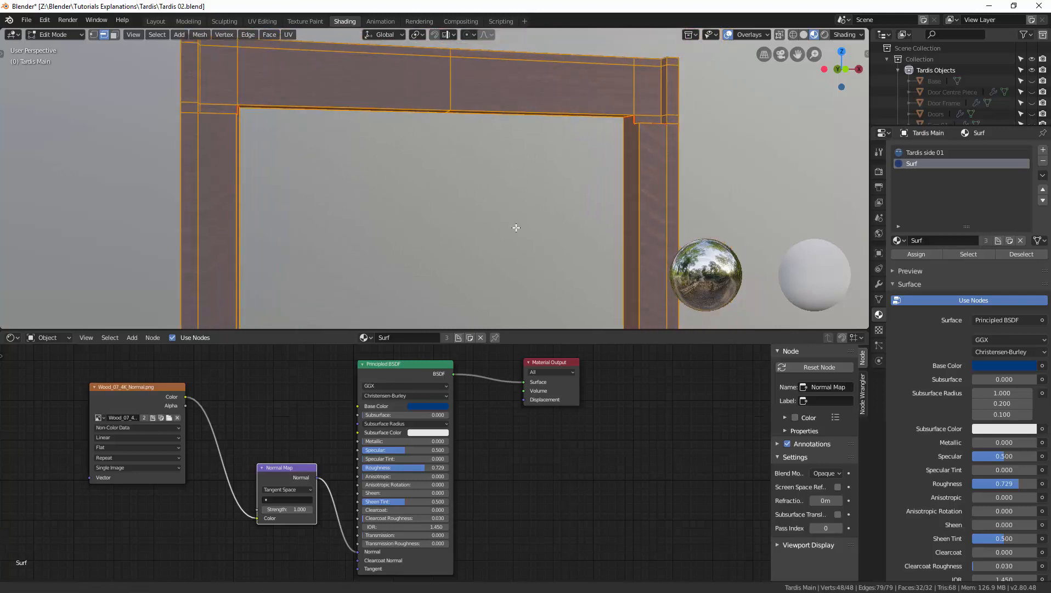
middle_click_drag(215, 200, 275, 213)
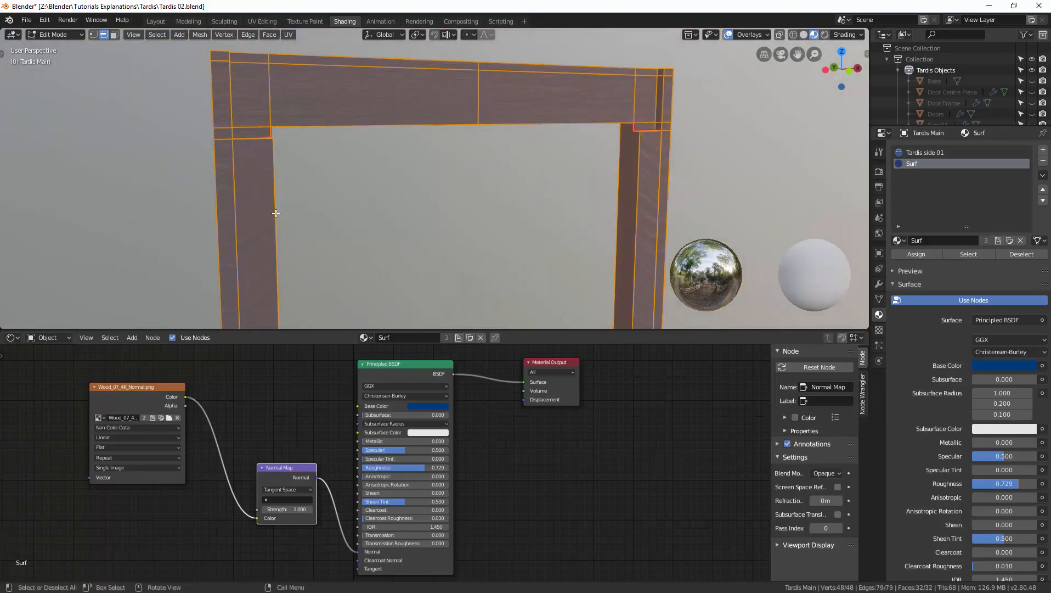
Step: Return to the UV Editing workspace and clear the body frame's selection
left_click(263, 22)
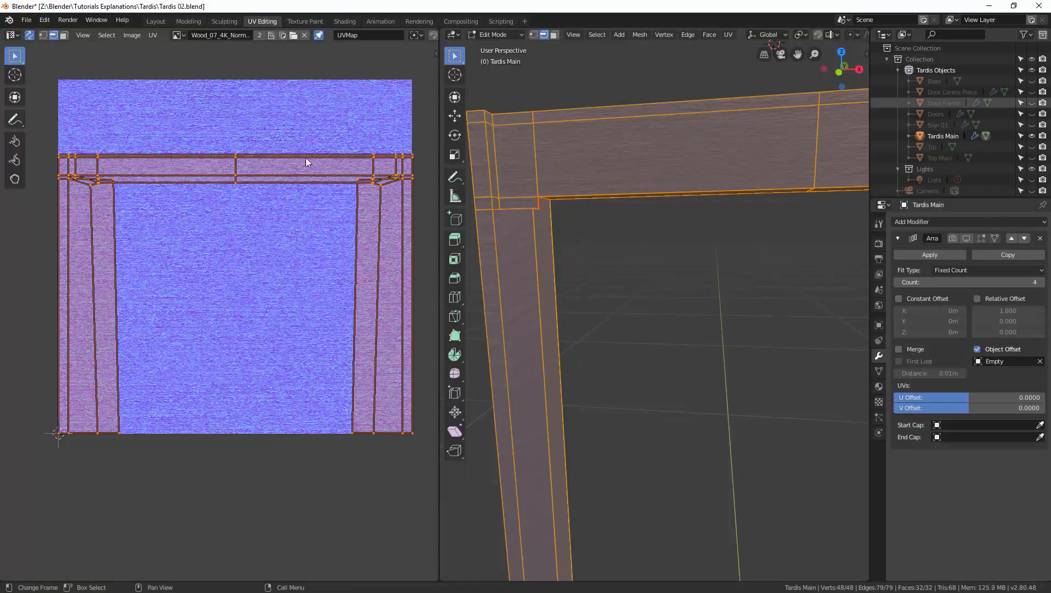
middle_click_drag(594, 247, 611, 252)
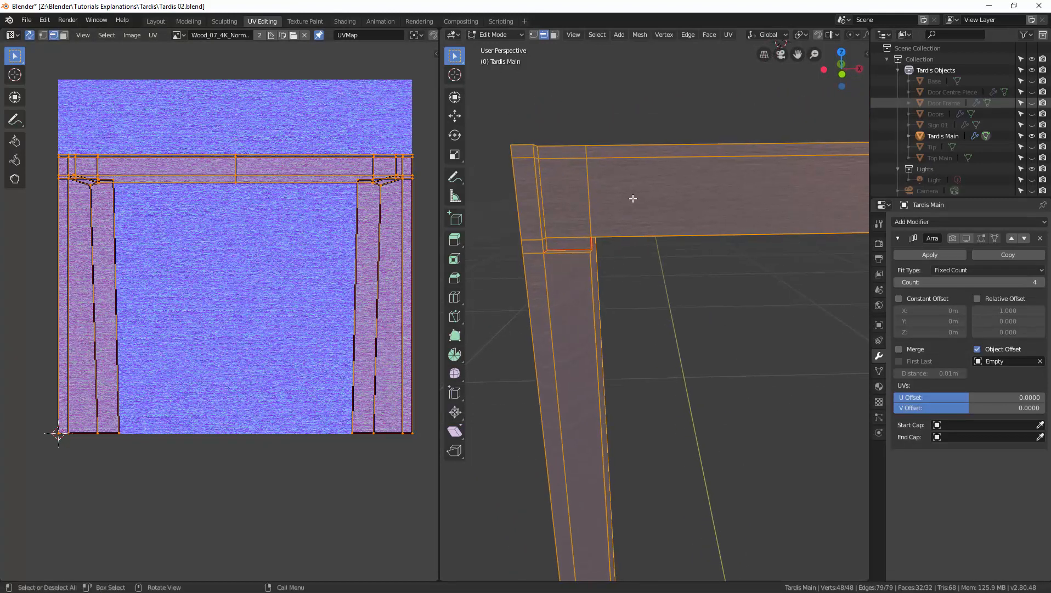
key("alt+a")
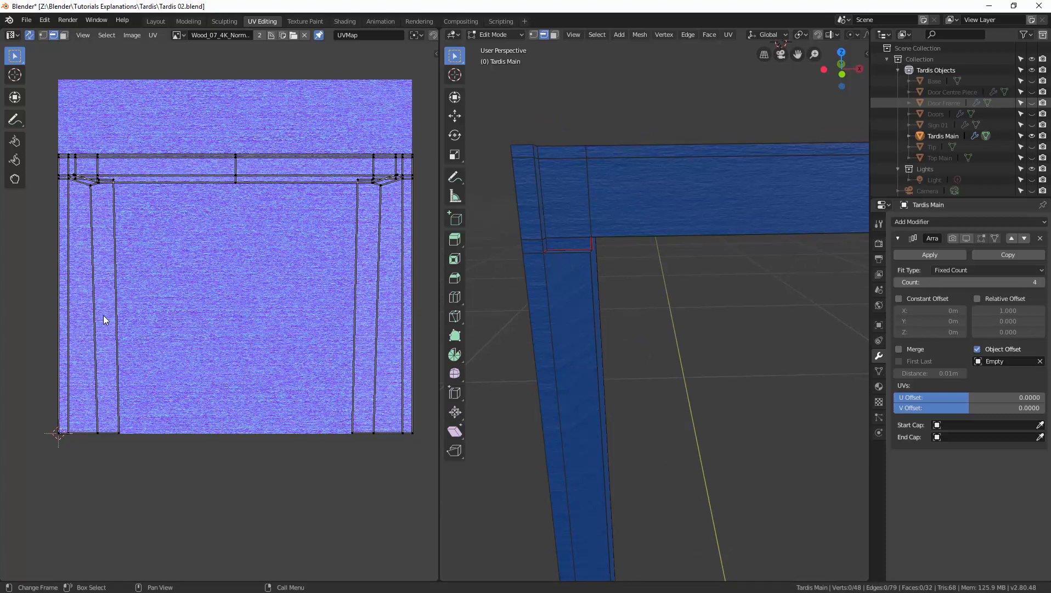
Step: In face selection mode, select the left pillar's UV faces with its small top edge faces, plus the outer right pillar strip
key("3")
left_click(104, 274)
left_click(84, 308, "shift")
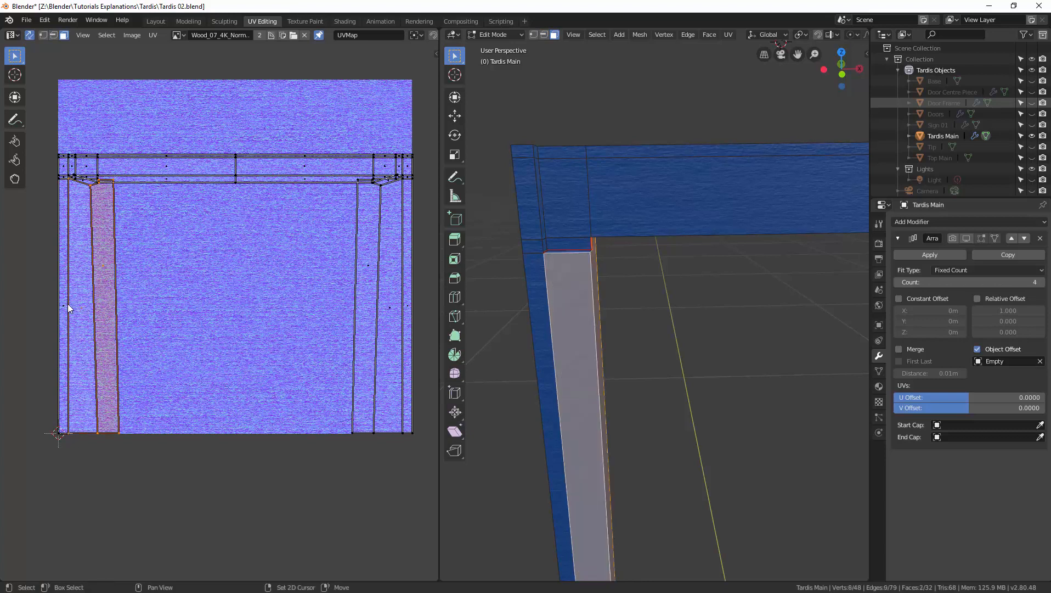
left_click(67, 309, "shift")
left_click(89, 188, "shift")
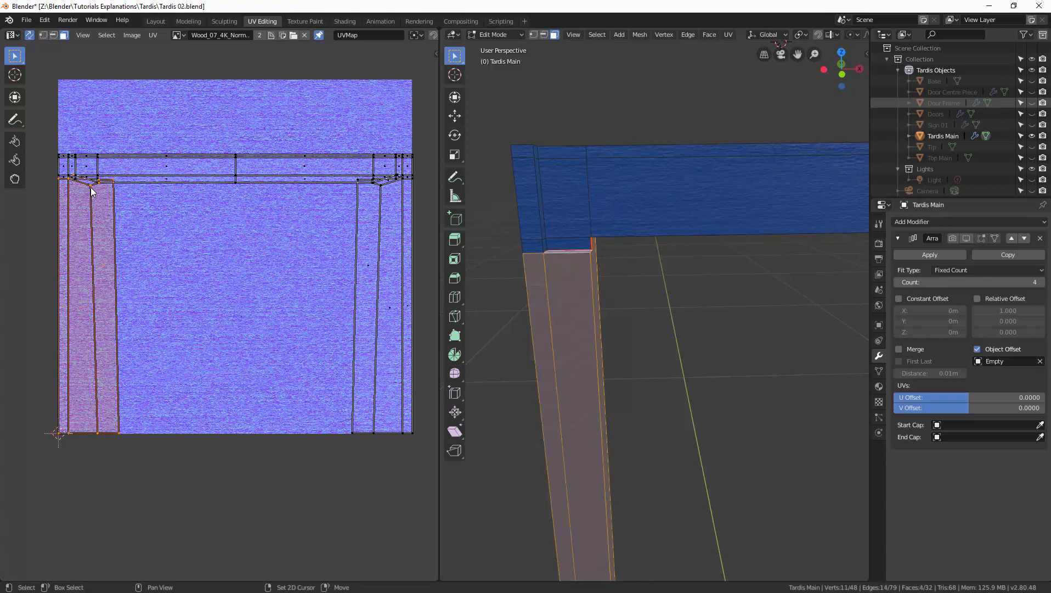
left_click(406, 308, "shift")
left_click(383, 189, "shift")
Step: Test the selection with cancelled UV moves and add the right pillar's missed faces to it
key("g")
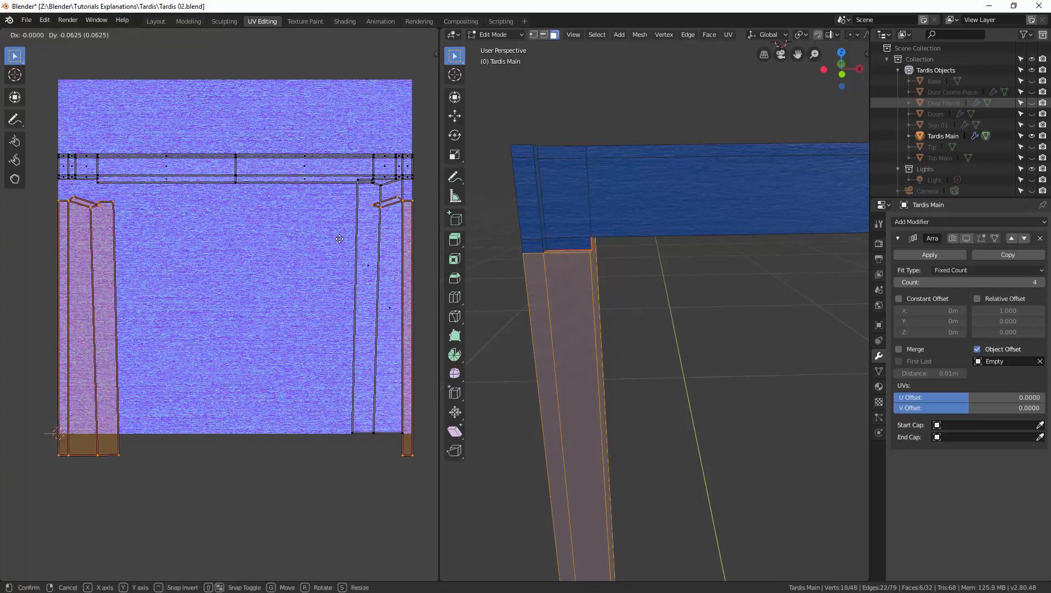
left_click(357, 228)
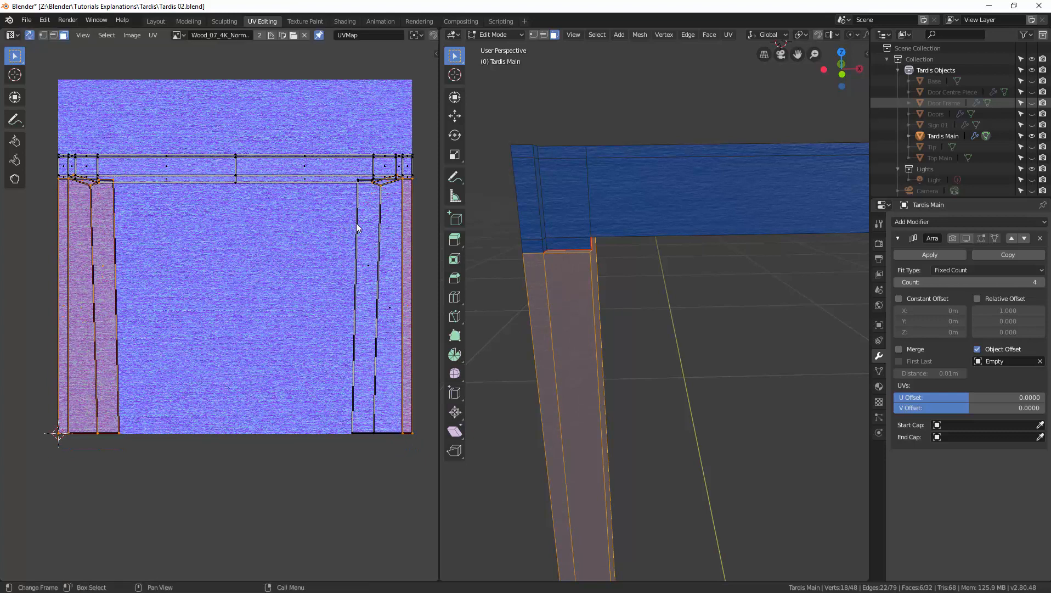
key("g")
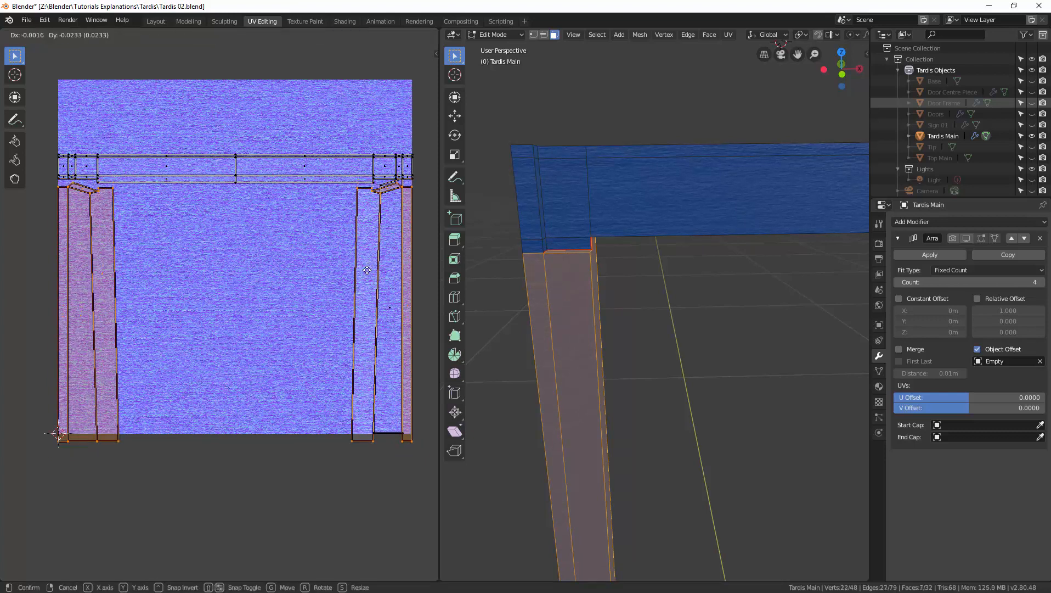
key("Escape")
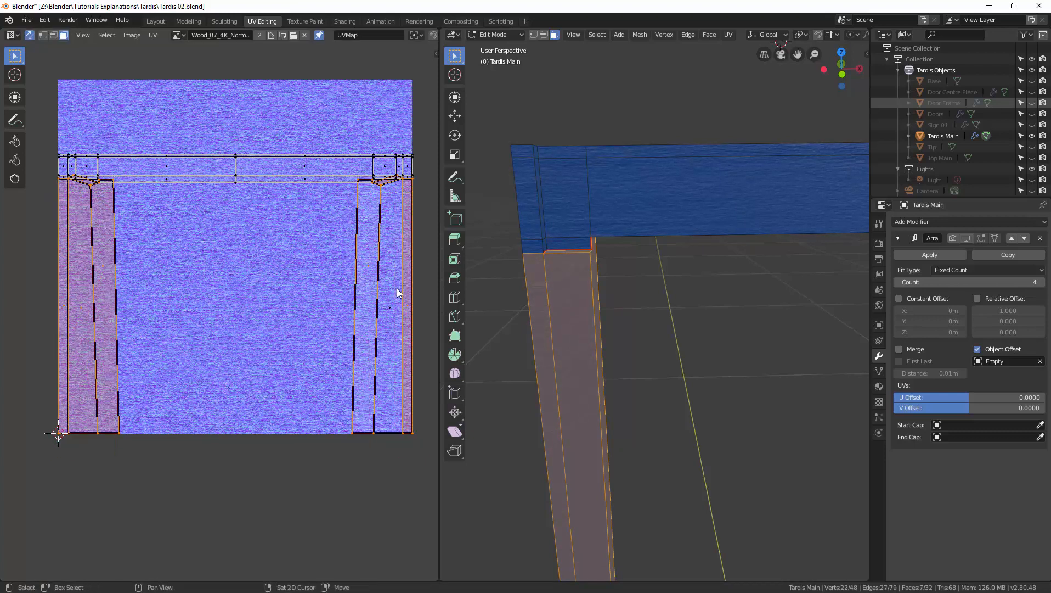
Step: Try rotating the selected pillar UVs 90 degrees and moving them below the sign beam's UVs
key("g")
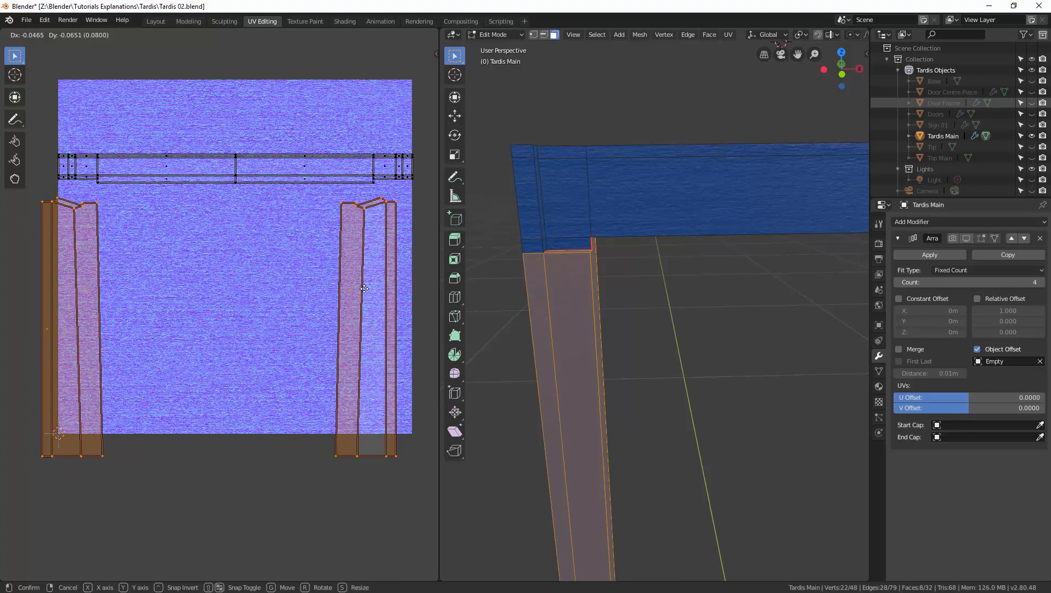
left_click(364, 289)
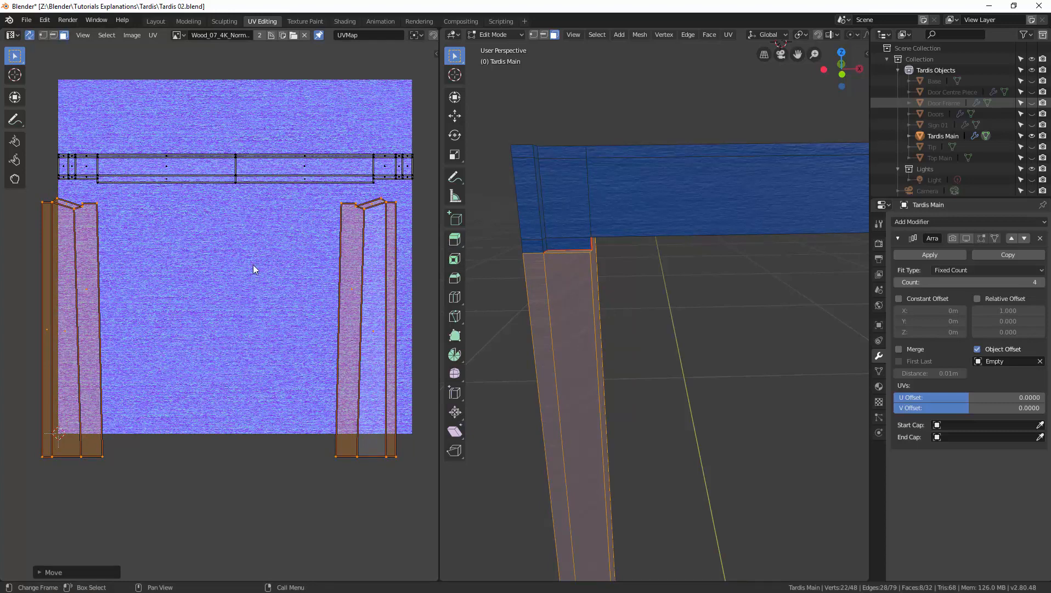
key("r")
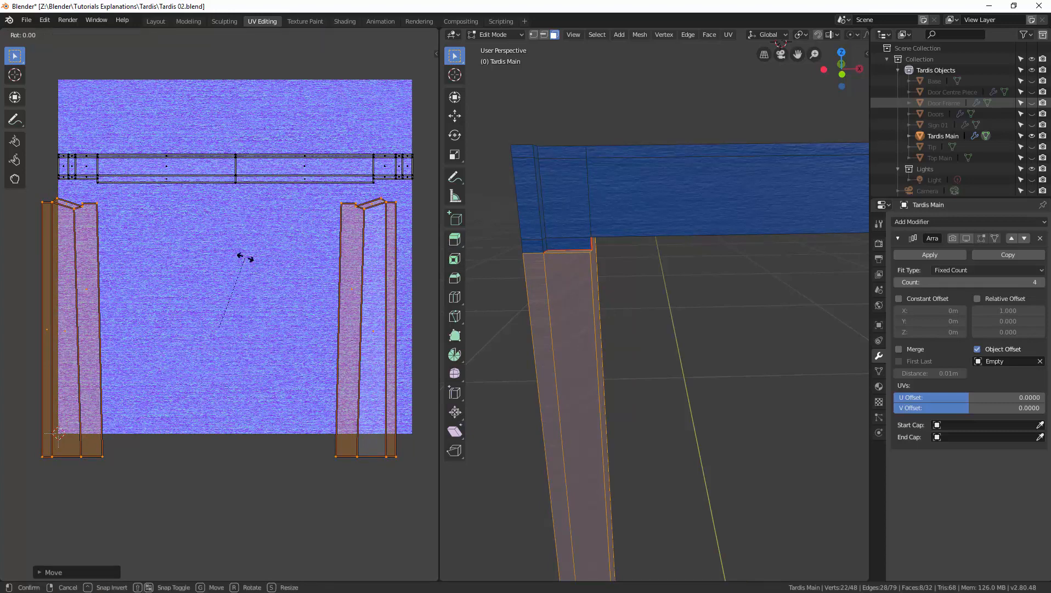
key("9")
key("0")
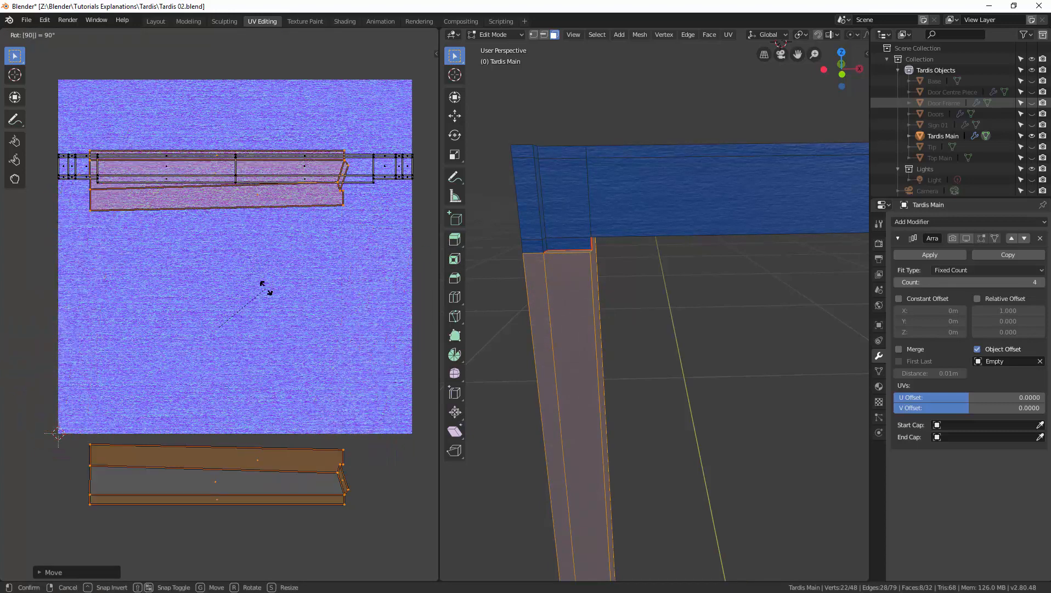
key("Return")
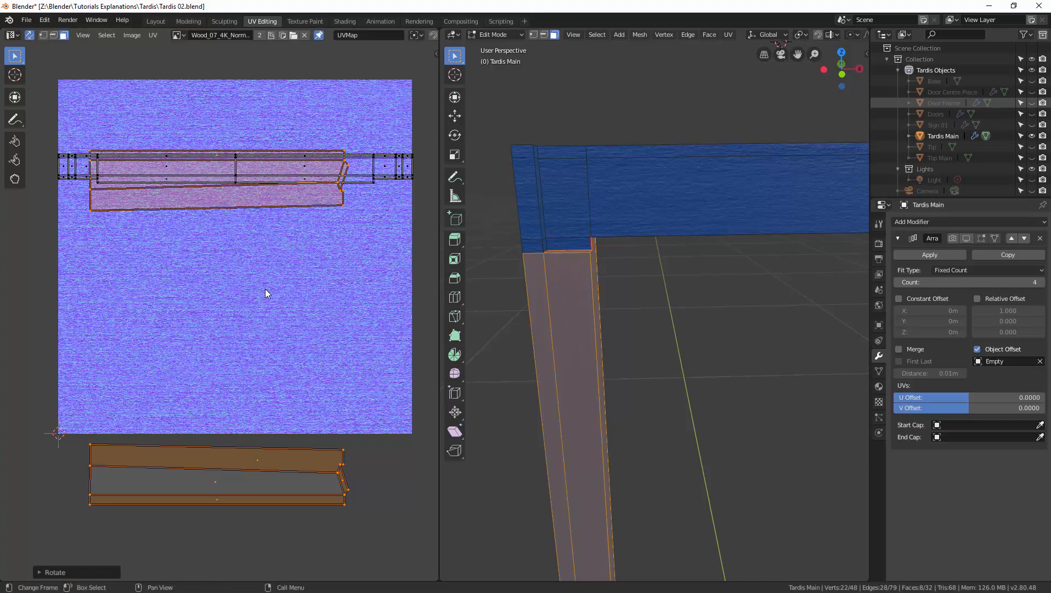
key("g")
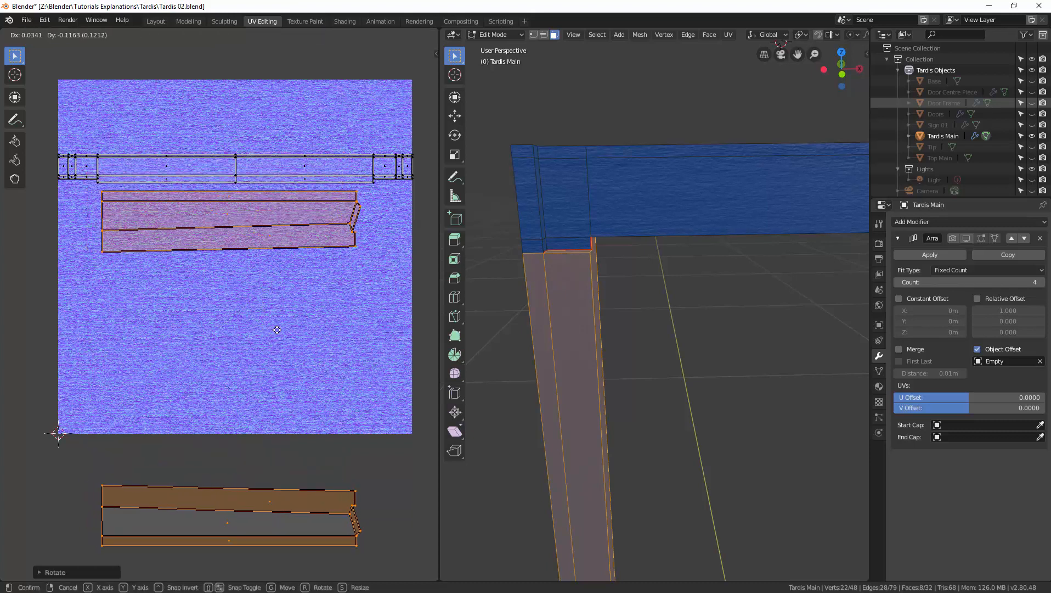
left_click(285, 316)
Step: Clear the selection and examine the wood grain where the pillar meets the sign beam
scroll(285, 314, "up", 1)
middle_click_drag(282, 282, 259, 329)
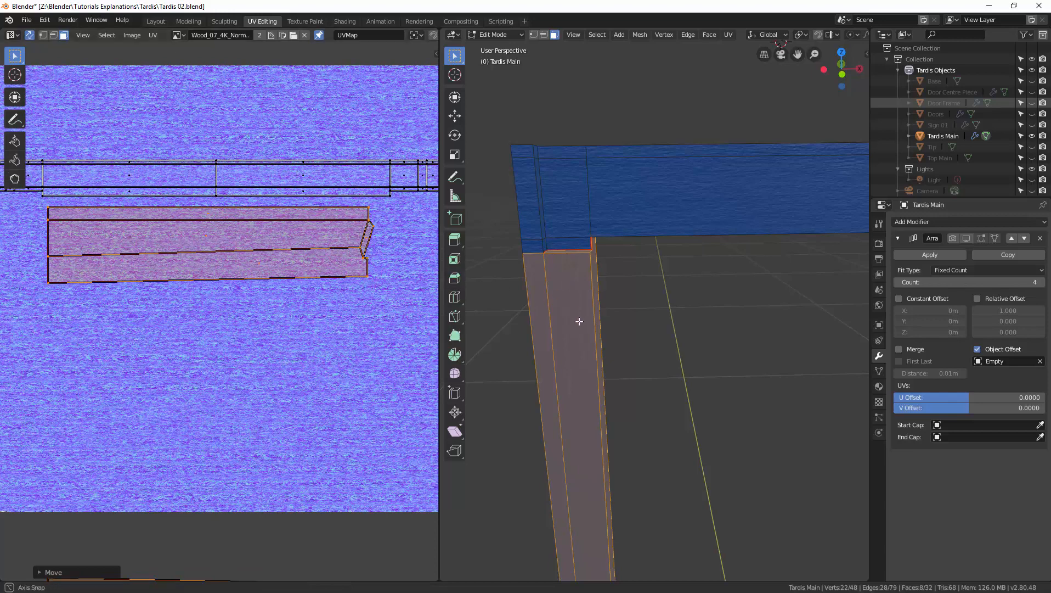
middle_click_drag(577, 318, 608, 260)
left_click(634, 311)
middle_click_drag(640, 172, 596, 241)
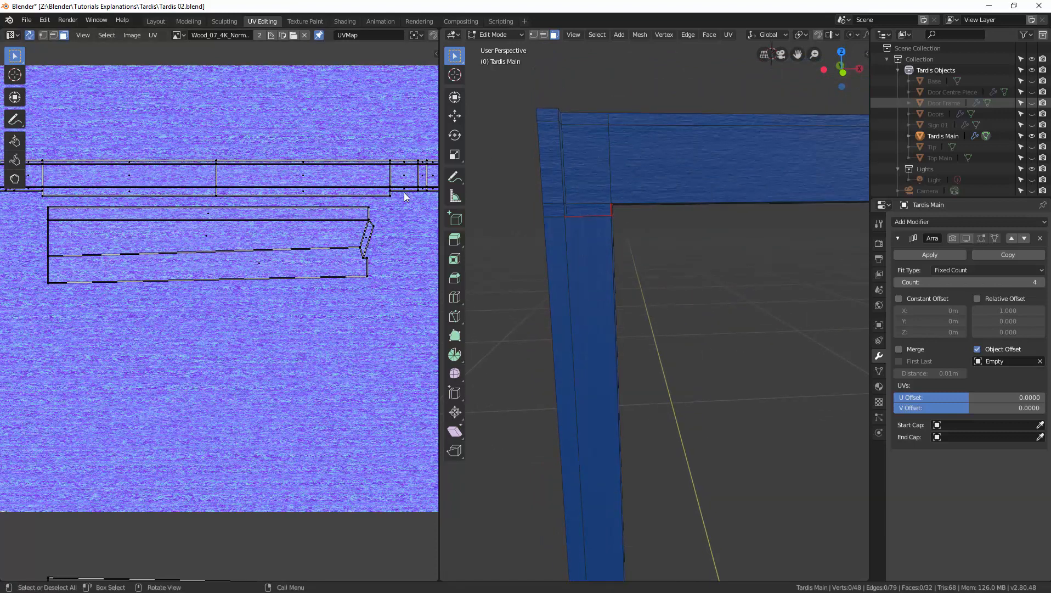
Step: Undo the deselection, the pillar UV moves and the 90-degree rotation
key("ctrl+z")
key("ctrl+z")
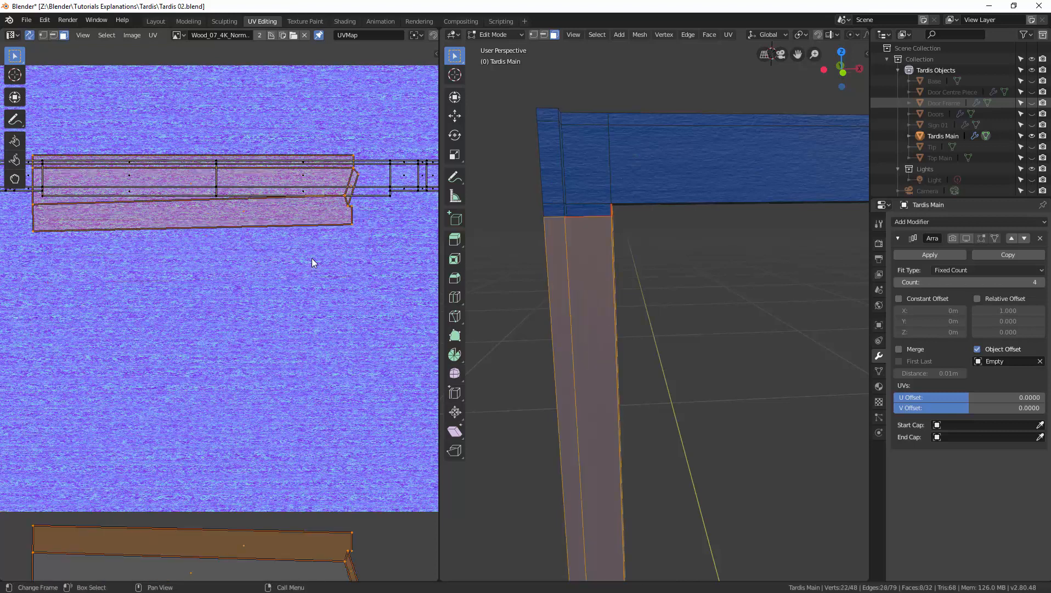
key("ctrl+z")
key("ctrl+z")
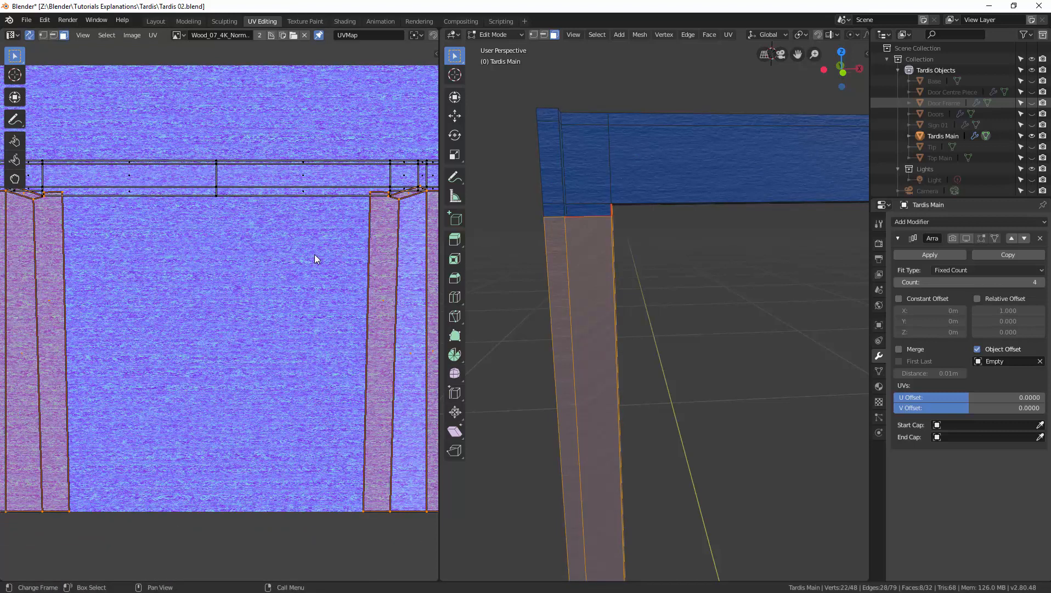
Step: Add all the corner faces at the right end of the sign beam's UV island to the pillar selection
scroll(316, 252, "down", 1)
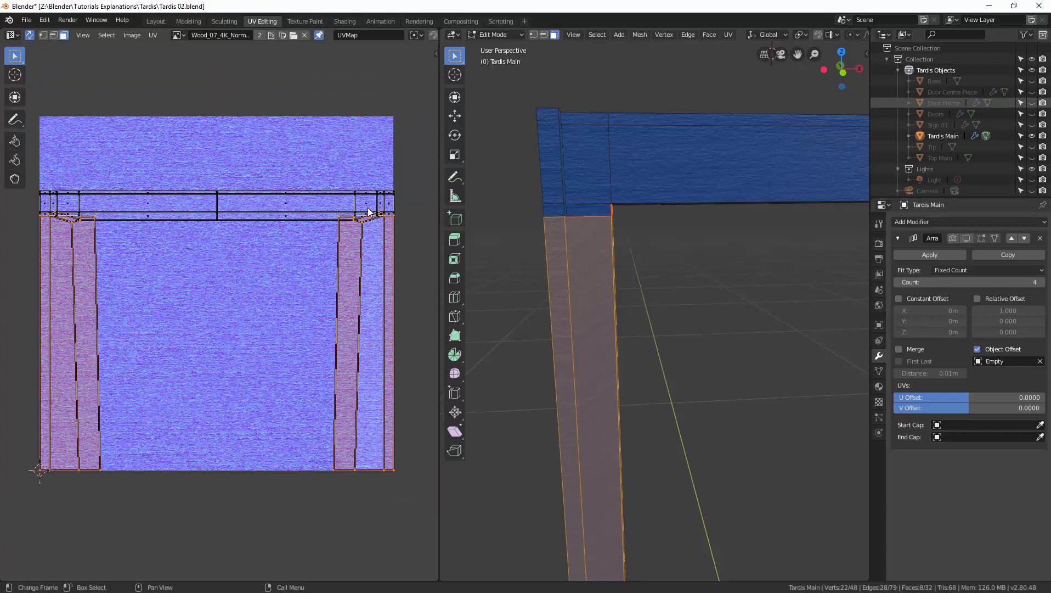
scroll(368, 209, "up", 1)
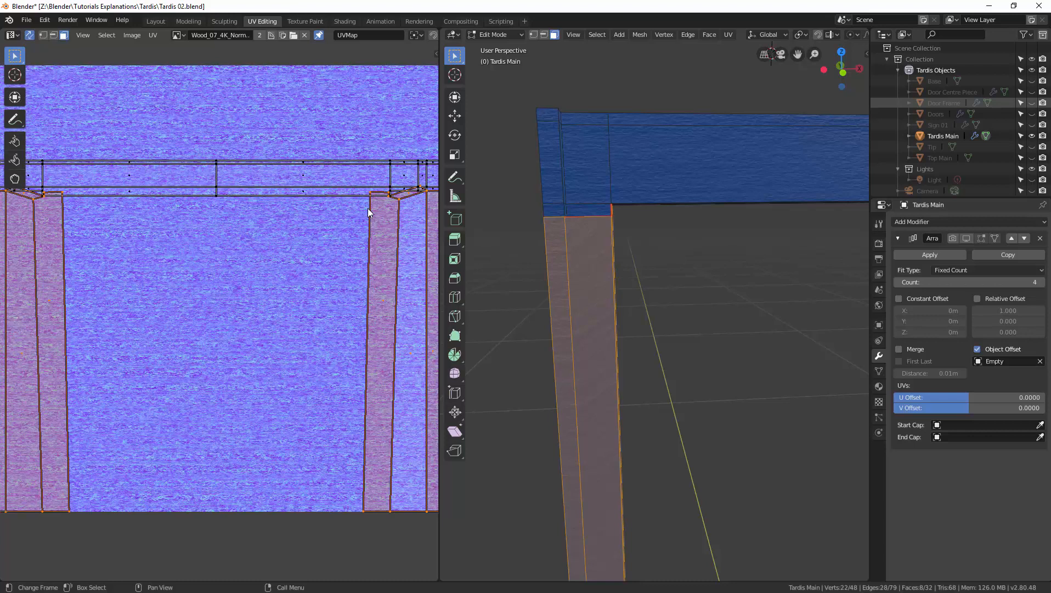
left_click(406, 180, "shift")
left_click(423, 178, "shift")
left_click(431, 174, "shift")
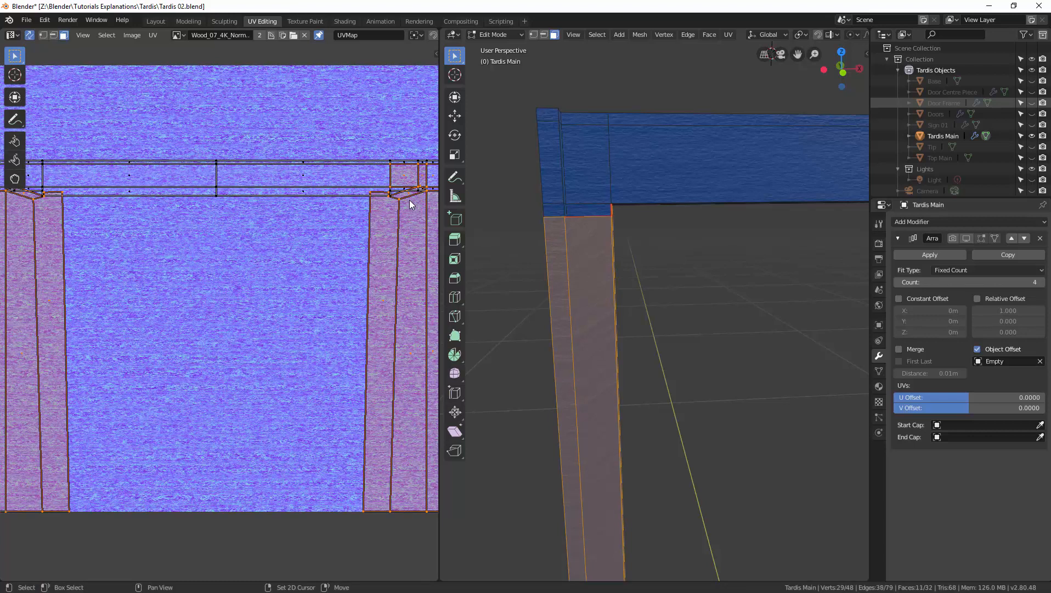
middle_click_drag(410, 204, 345, 218)
key("b")
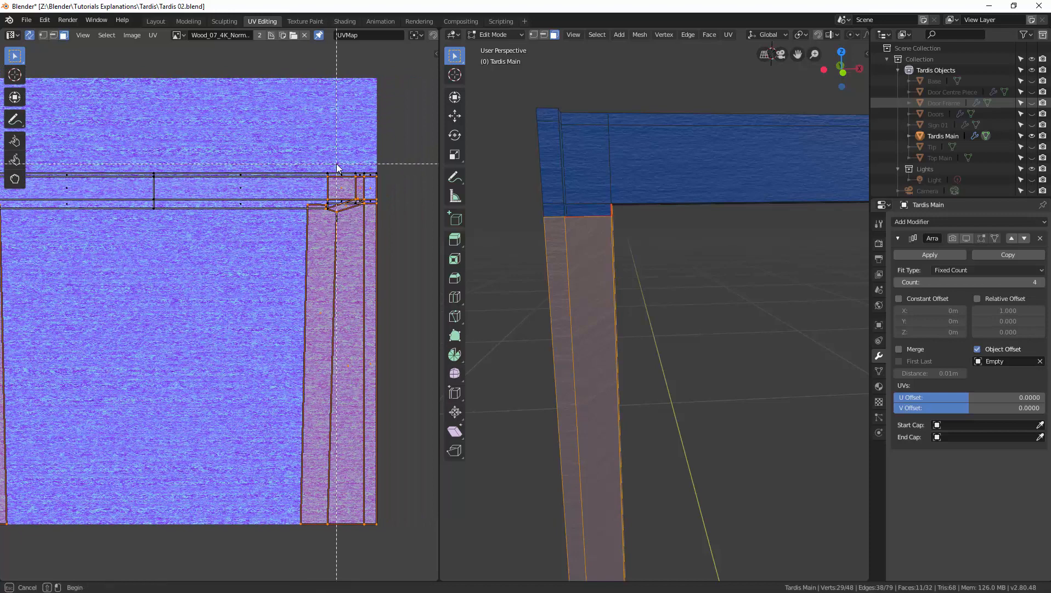
left_click_drag(337, 163, 391, 226)
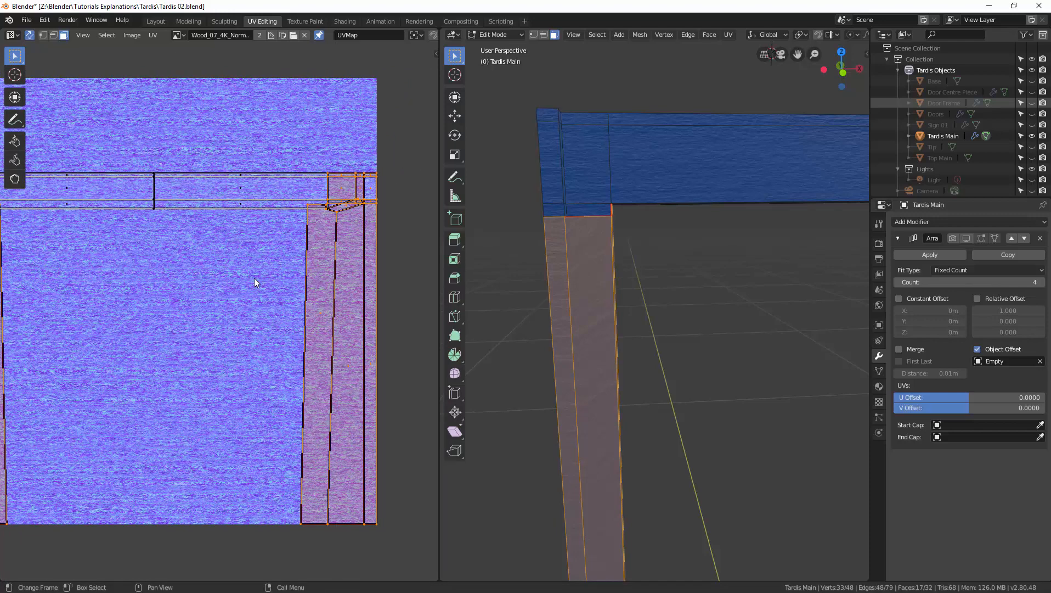
Step: Add the corner faces at the left end of the sign beam's UV island to the selection as well
middle_click_drag(120, 260, 276, 266)
key("b")
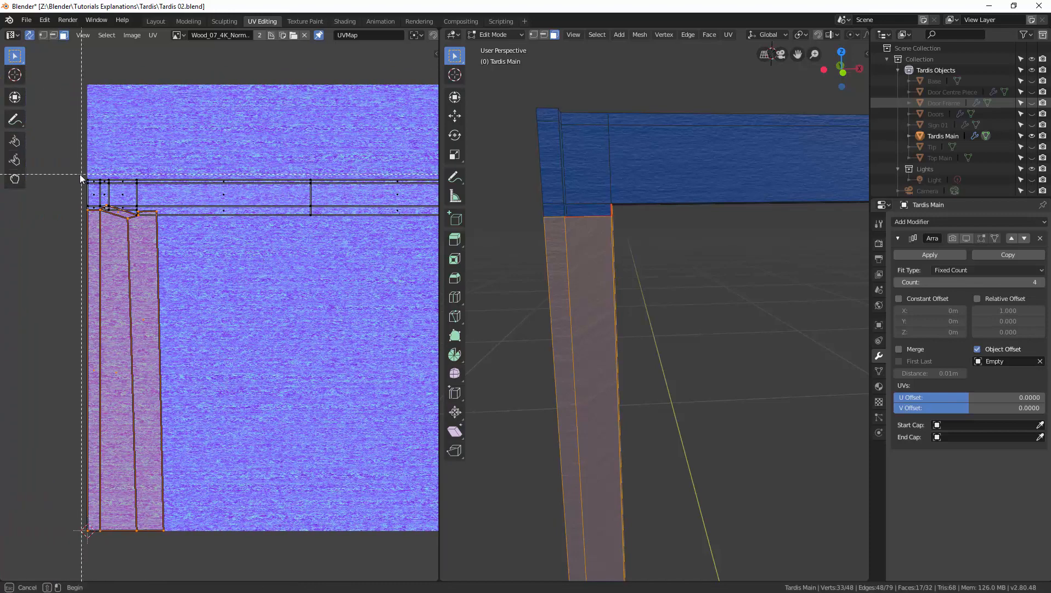
left_click_drag(120, 228, 127, 228)
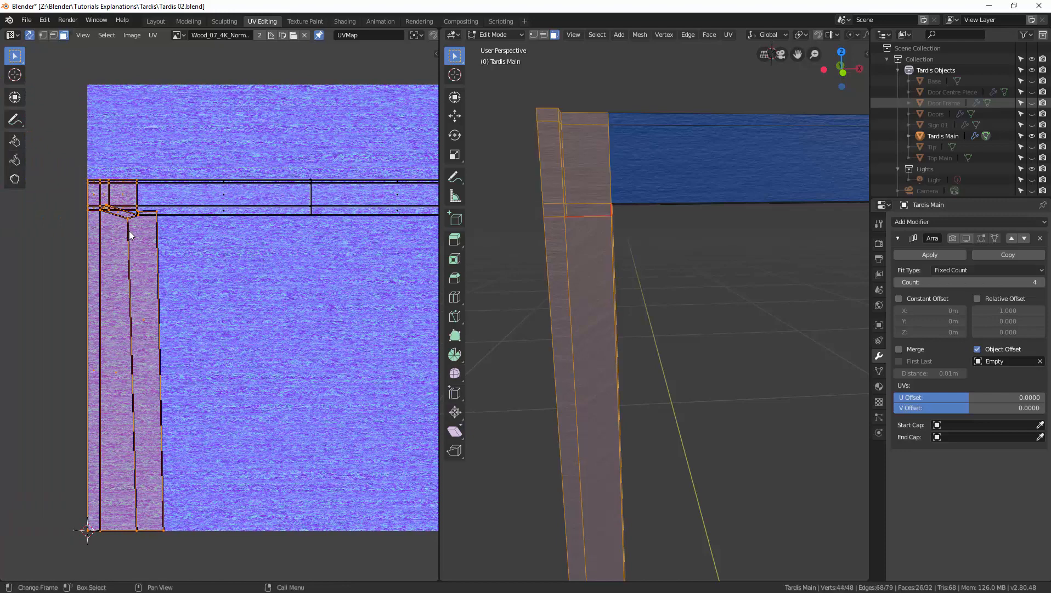
scroll(234, 274, "down", 1)
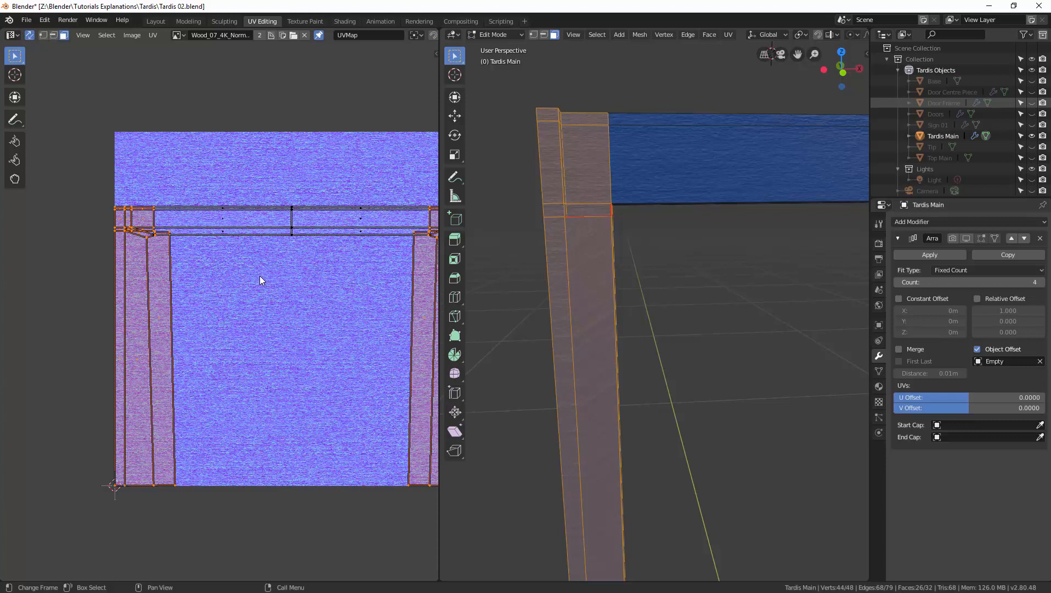
Step: Rotate the selected post UVs by 90 degrees and move them so the first post's group sits just beneath the crossbeam strip
type("r")
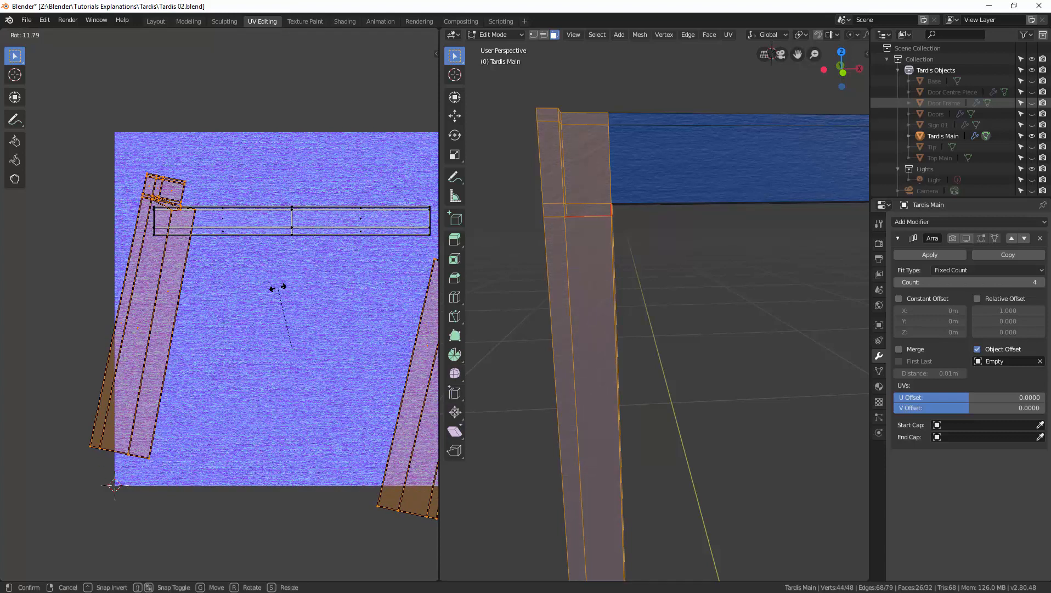
type("90")
key("Return")
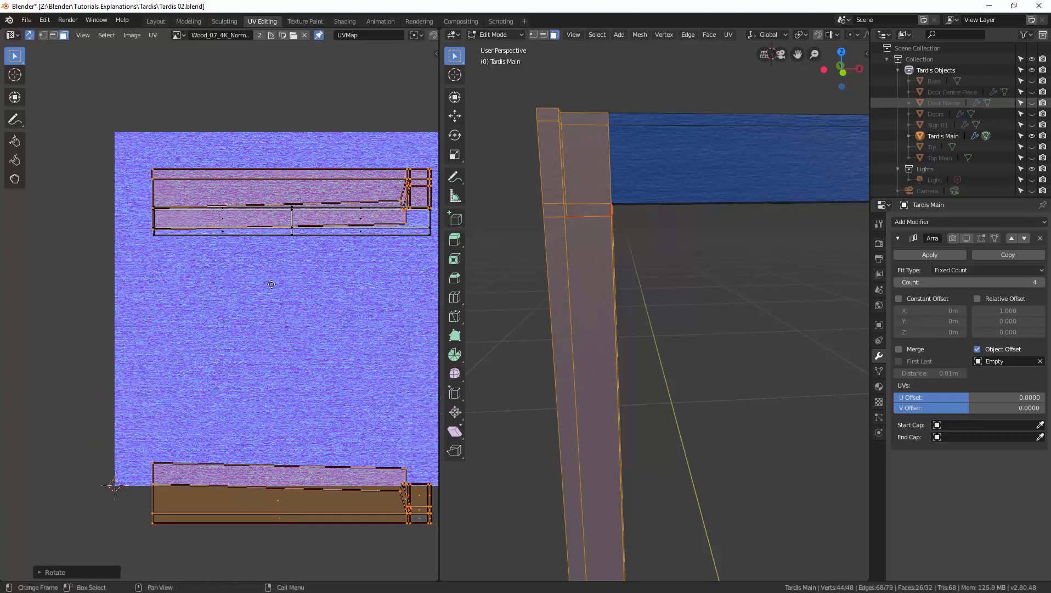
key("g")
left_click(275, 359)
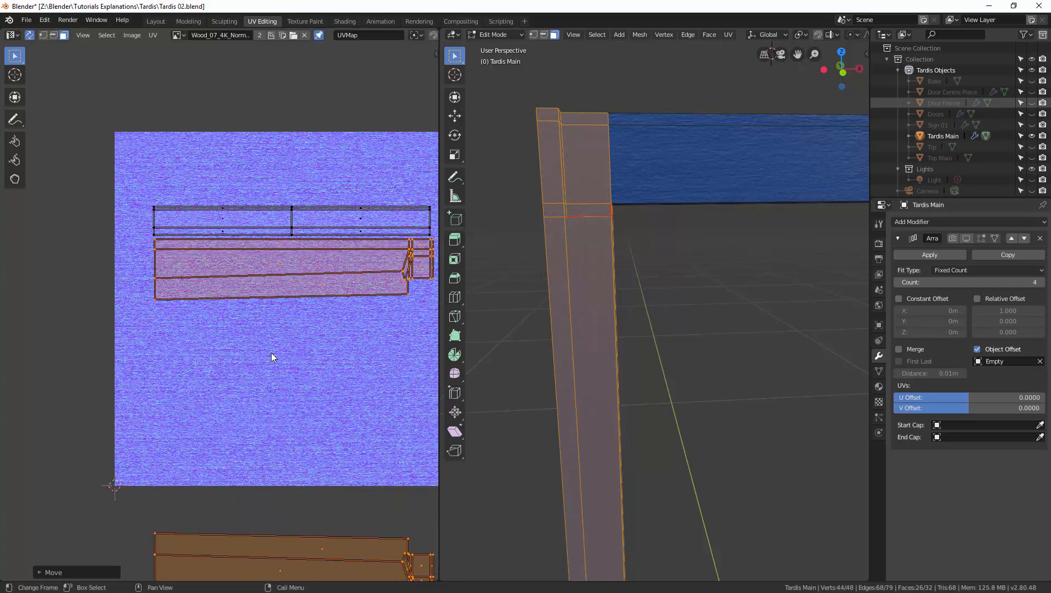
Step: Move the second post's UV group from below the image up onto the texture, directly beneath the first post's group
middle_click_drag(267, 287, 238, 272)
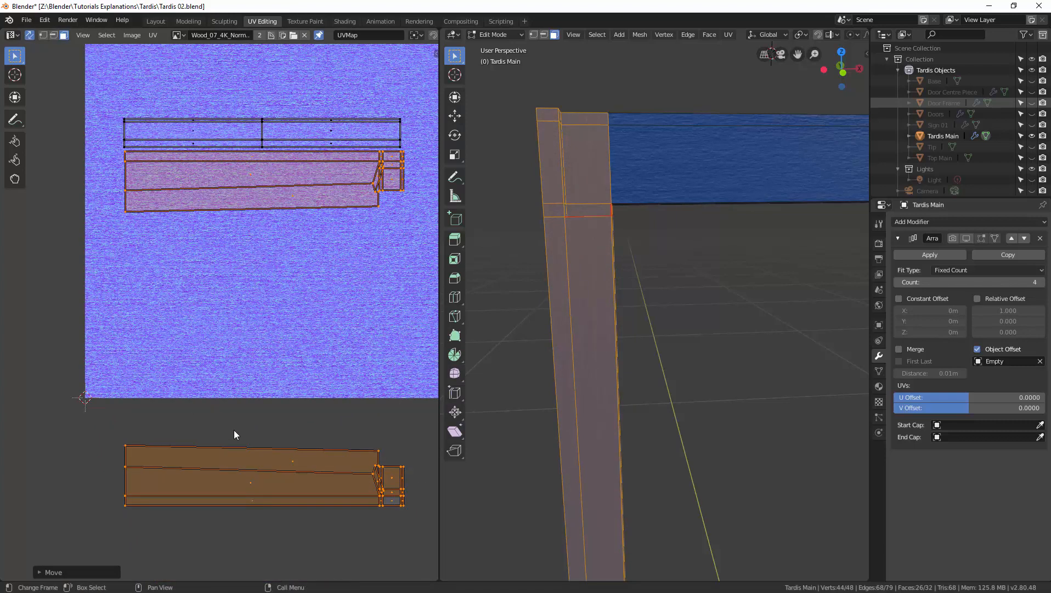
left_click(250, 458)
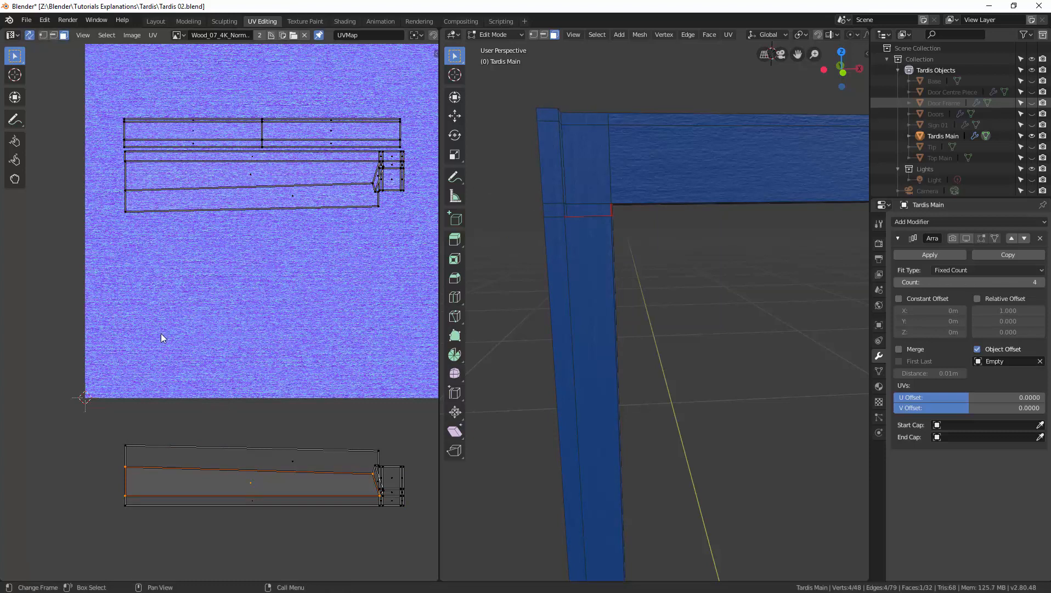
left_click_drag(116, 433, 411, 524)
key("g")
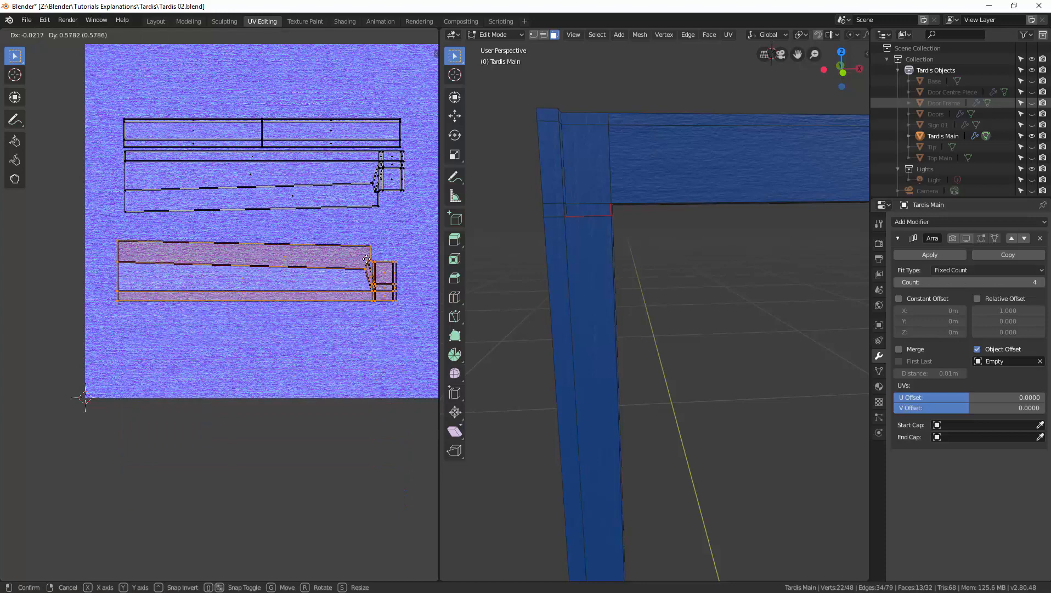
left_click(374, 240)
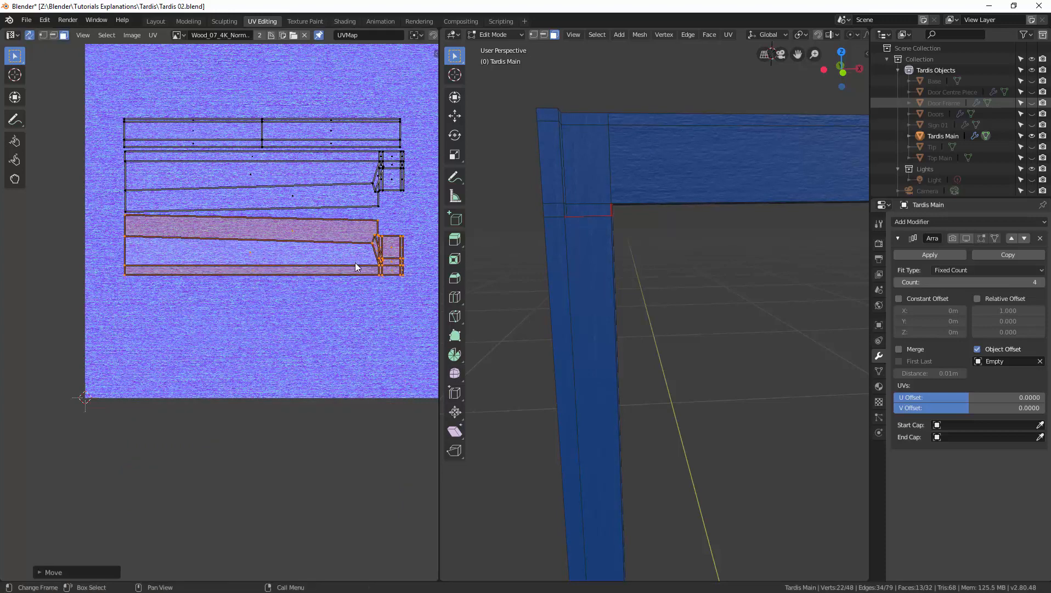
Step: Turn off UV sync selection and shift the lower post group's end-block UV faces about -0.02 along X
scroll(355, 262, "up", 3)
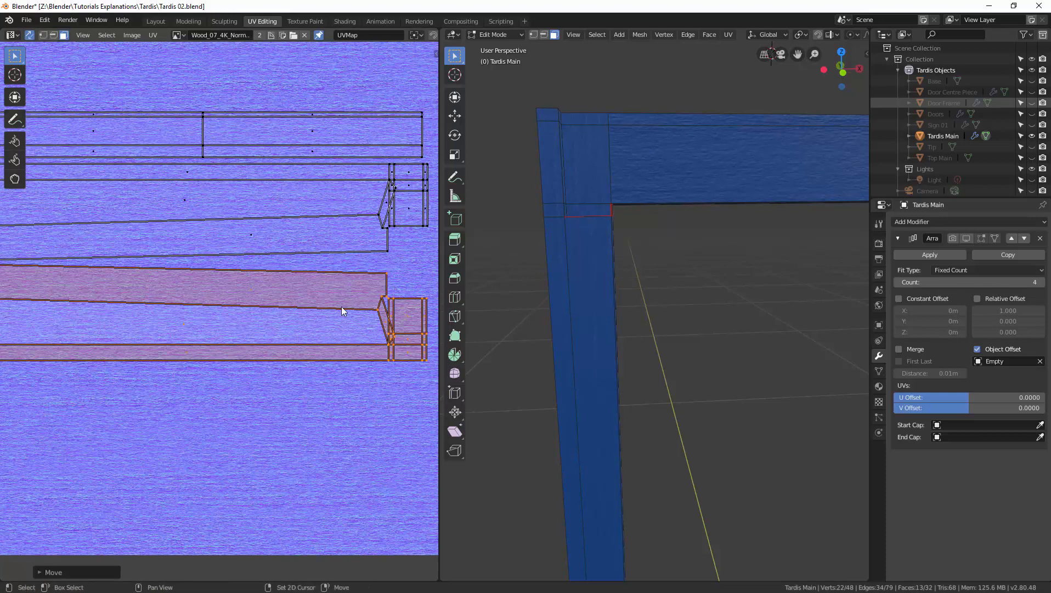
middle_click_drag(386, 321, 327, 325)
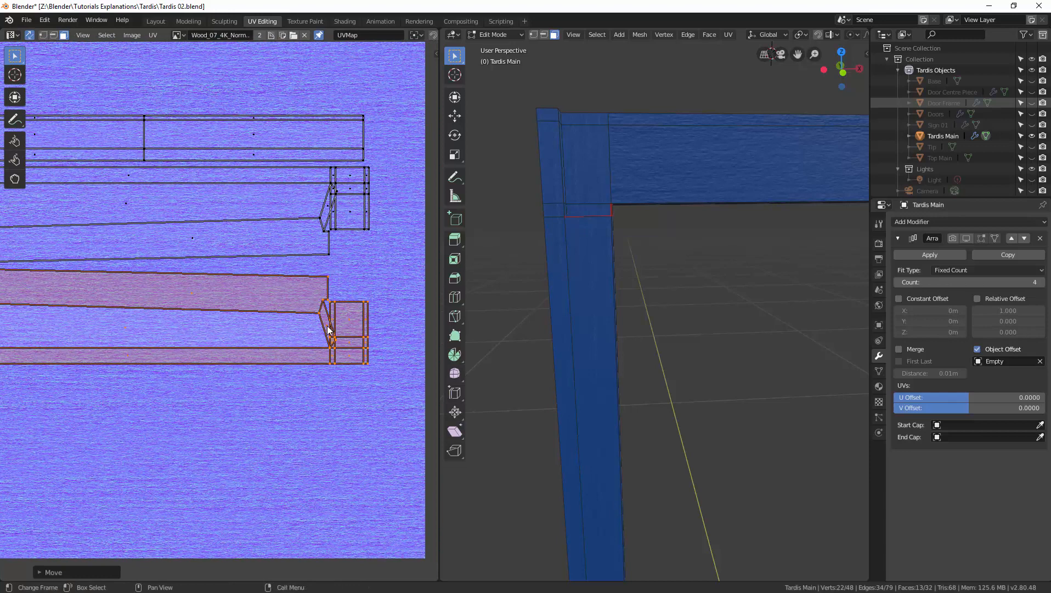
left_click(29, 34)
left_click(352, 340)
left_click(351, 340, "shift")
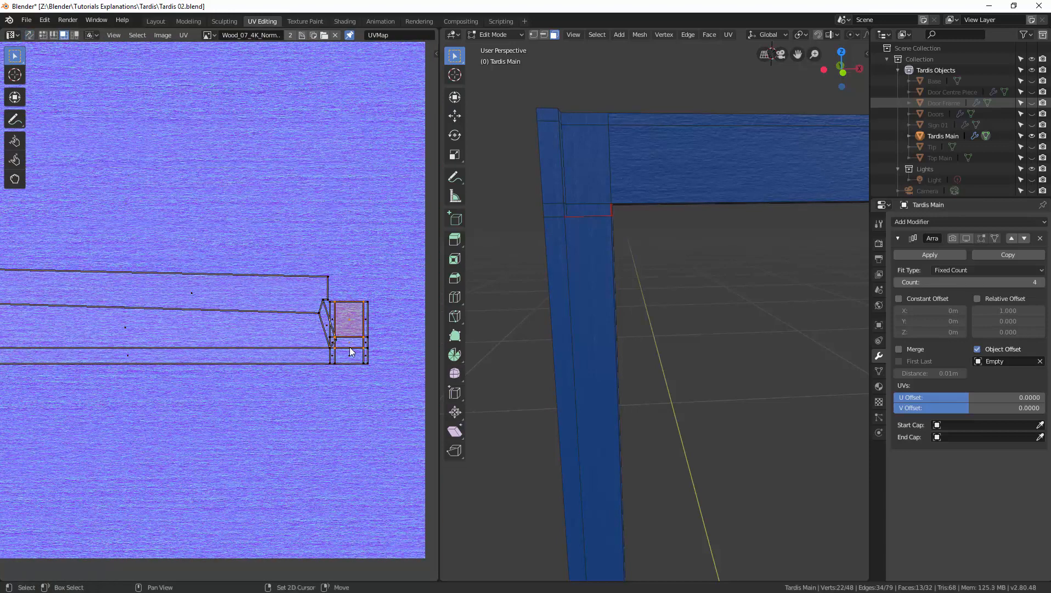
left_click(351, 351, "shift")
left_click(332, 353, "shift")
key("g")
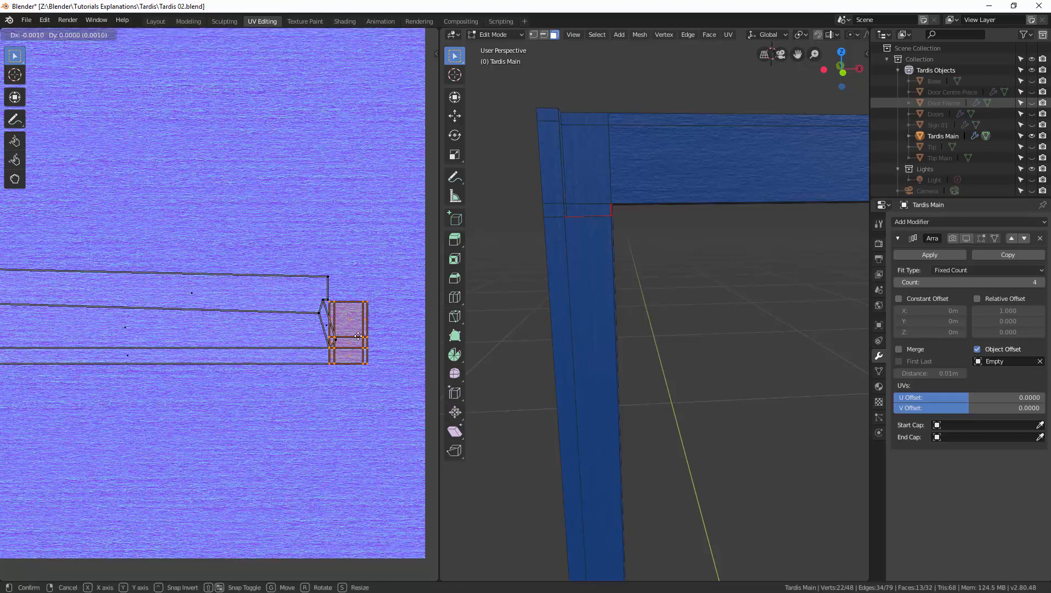
key("x")
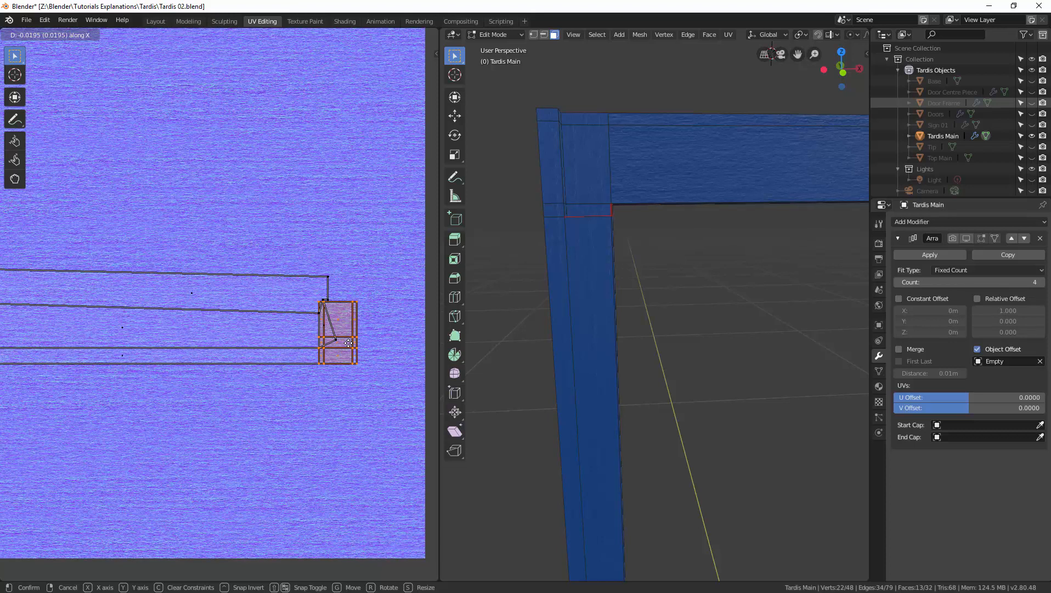
left_click(348, 343)
Step: Turn UV sync selection back on and move the skewed triangular face about 0.07 along X, clear of the end block
left_click(331, 333)
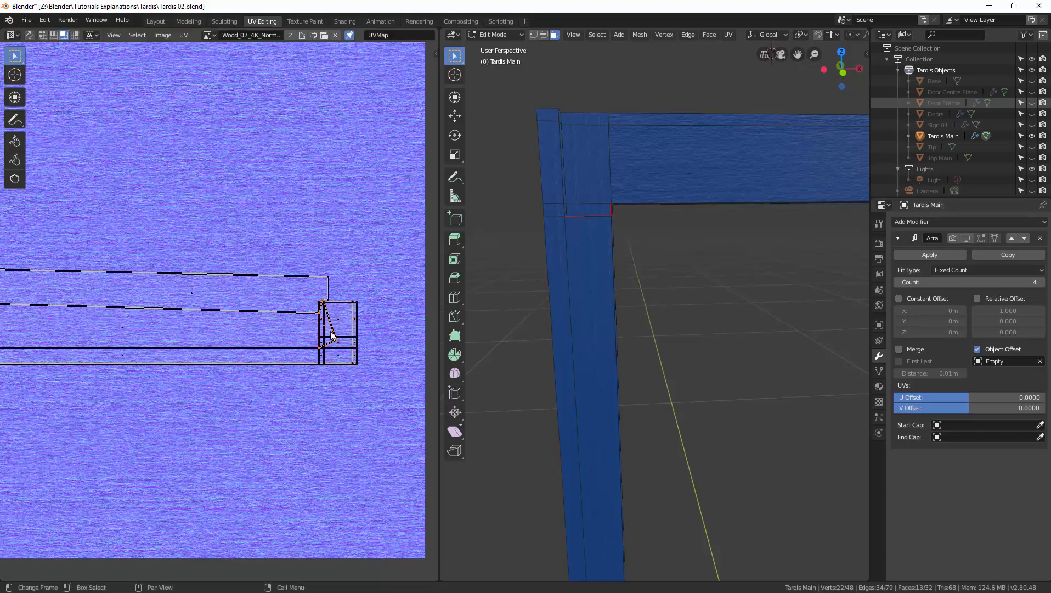
left_click(30, 36)
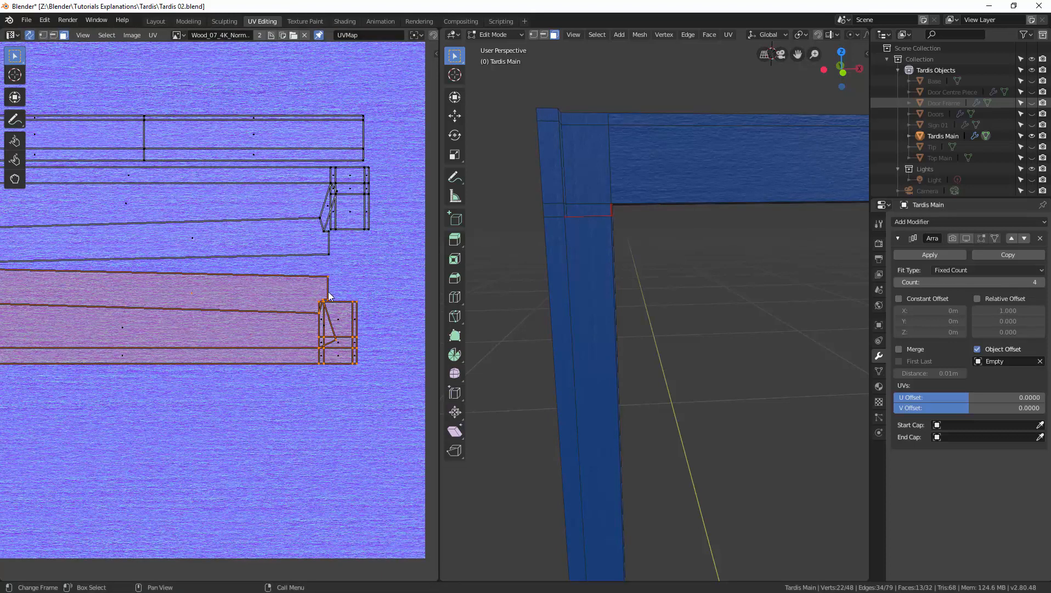
key("g")
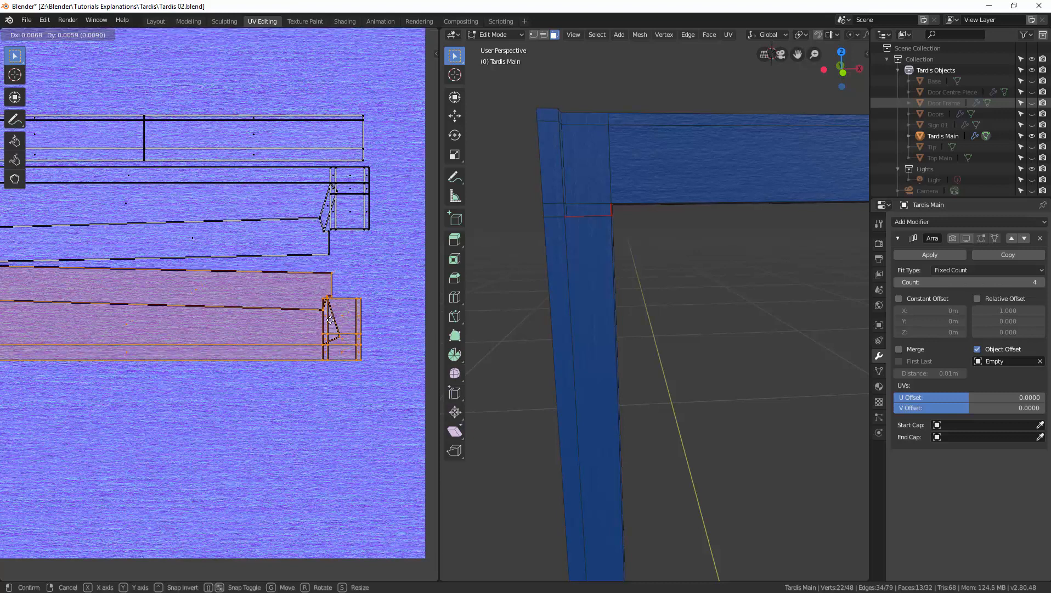
right_click(331, 319)
left_click(329, 330)
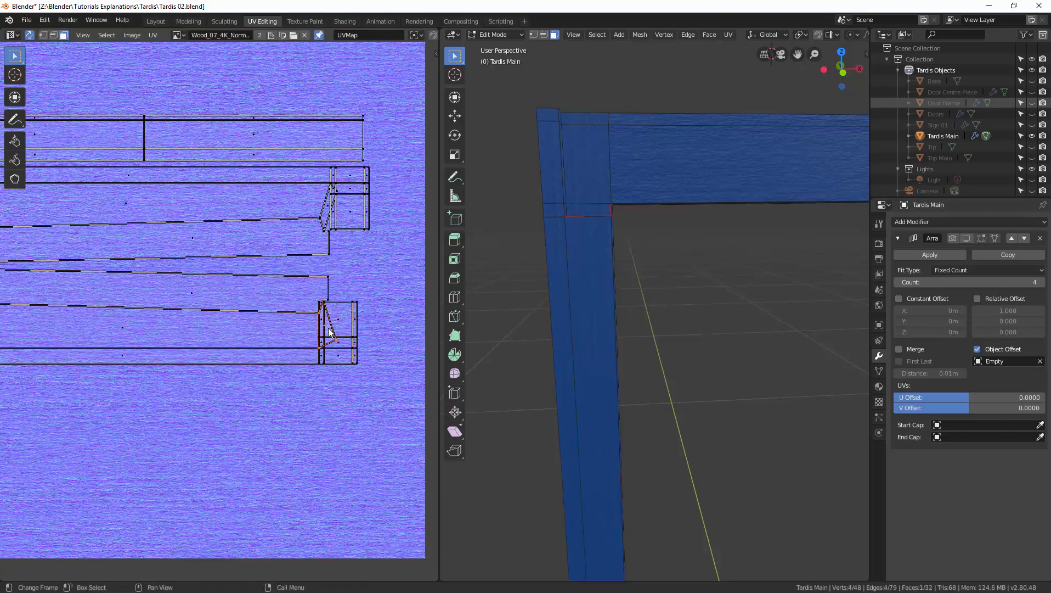
key("g")
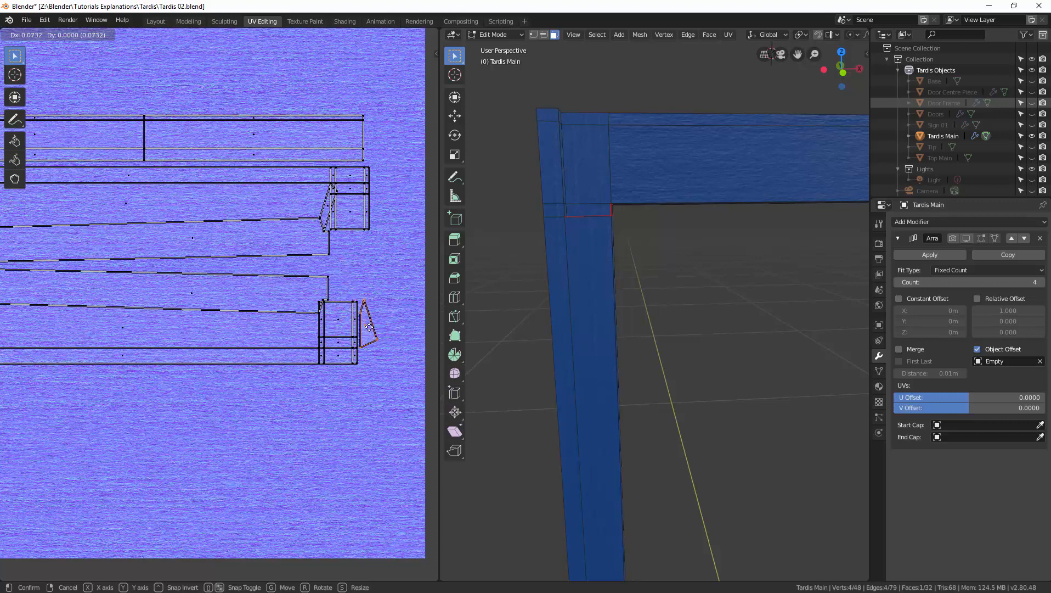
left_click(370, 330)
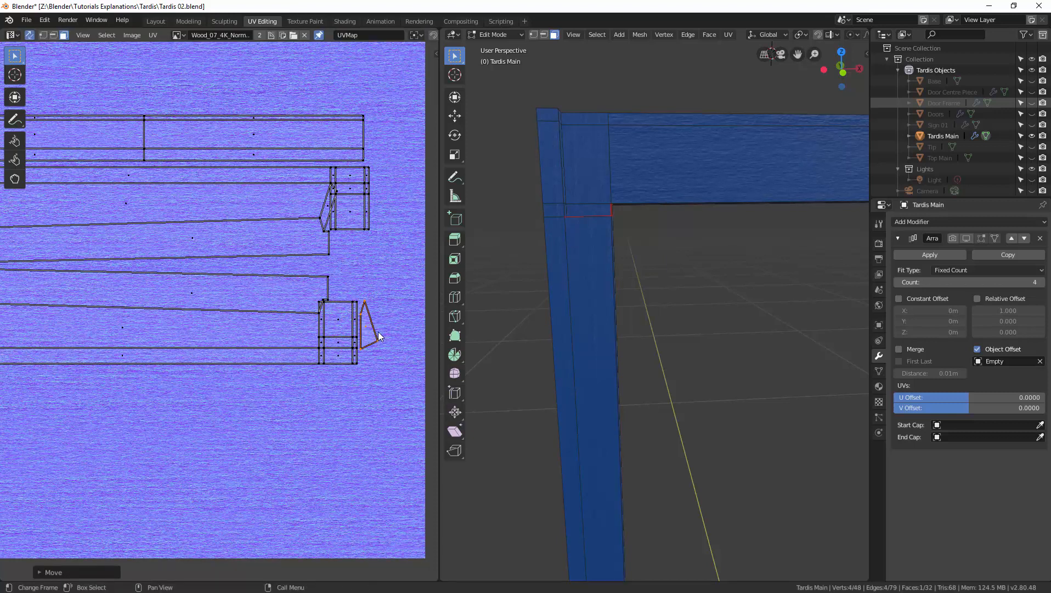
left_click(366, 306)
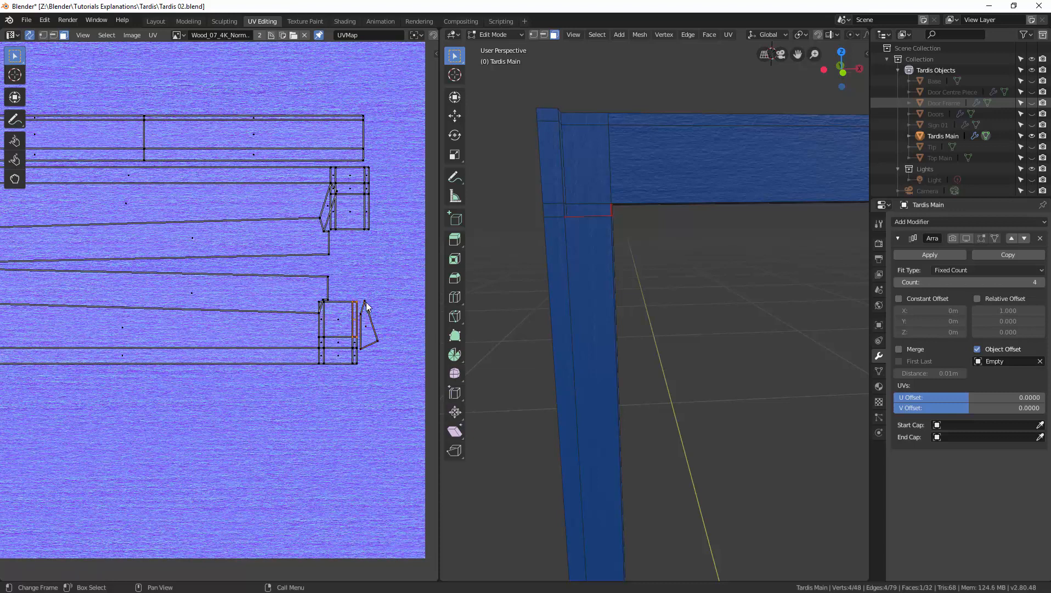
key("1")
left_click(366, 305)
key("g")
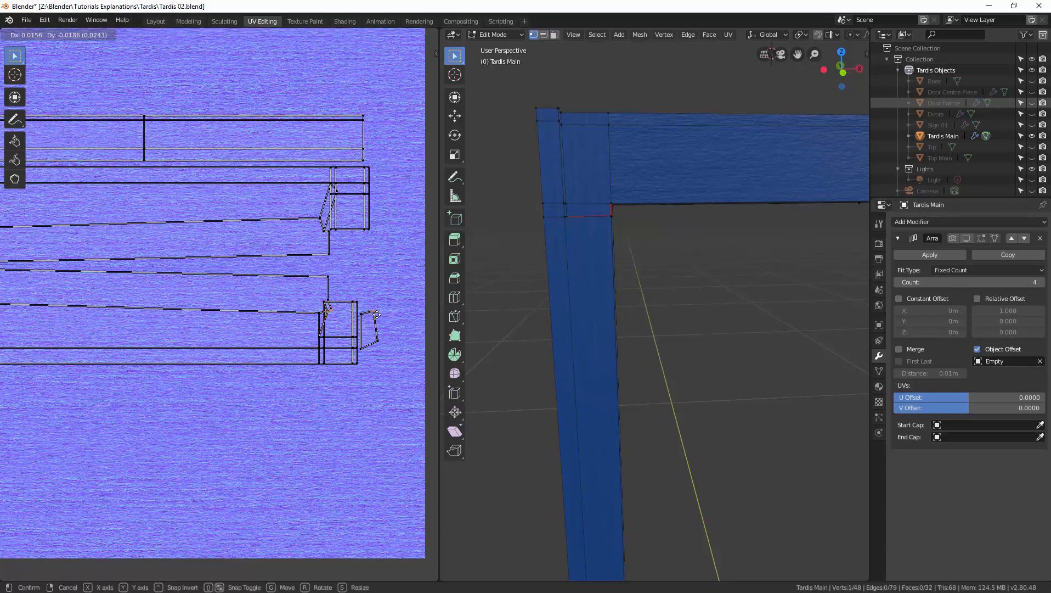
left_click(365, 302)
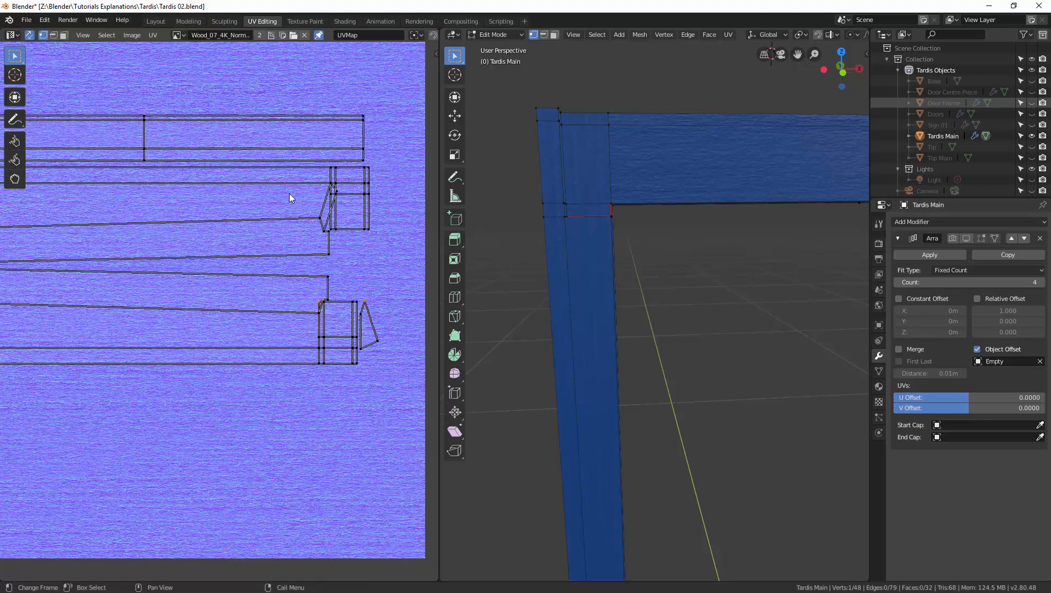
Step: Turn off UV sync selection, then reposition the separated face's tip and its lower outer vertex to square it into a rectangle
left_click(29, 34)
key("a")
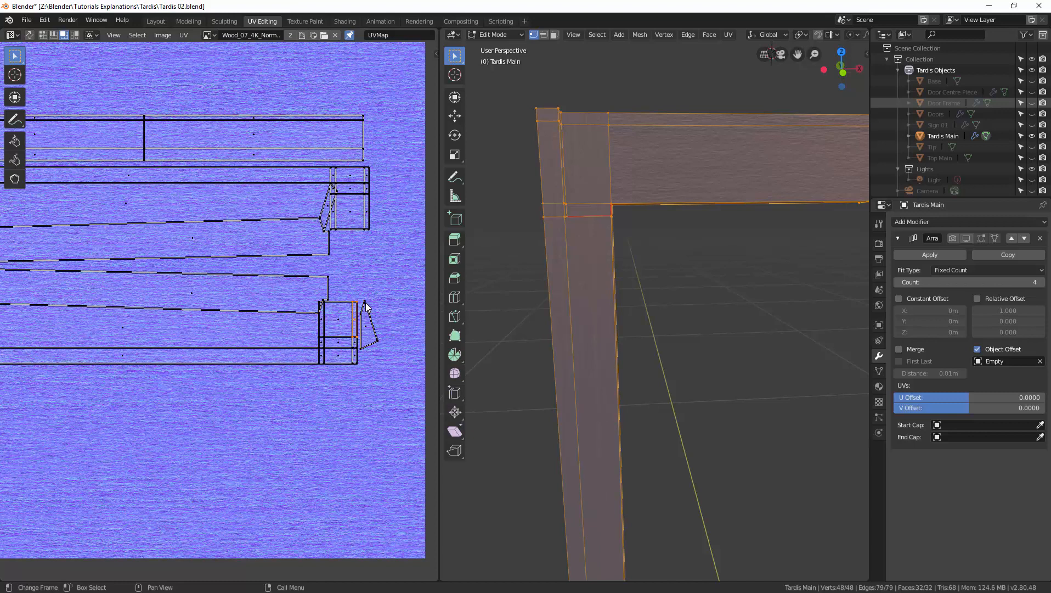
key("1")
key("g")
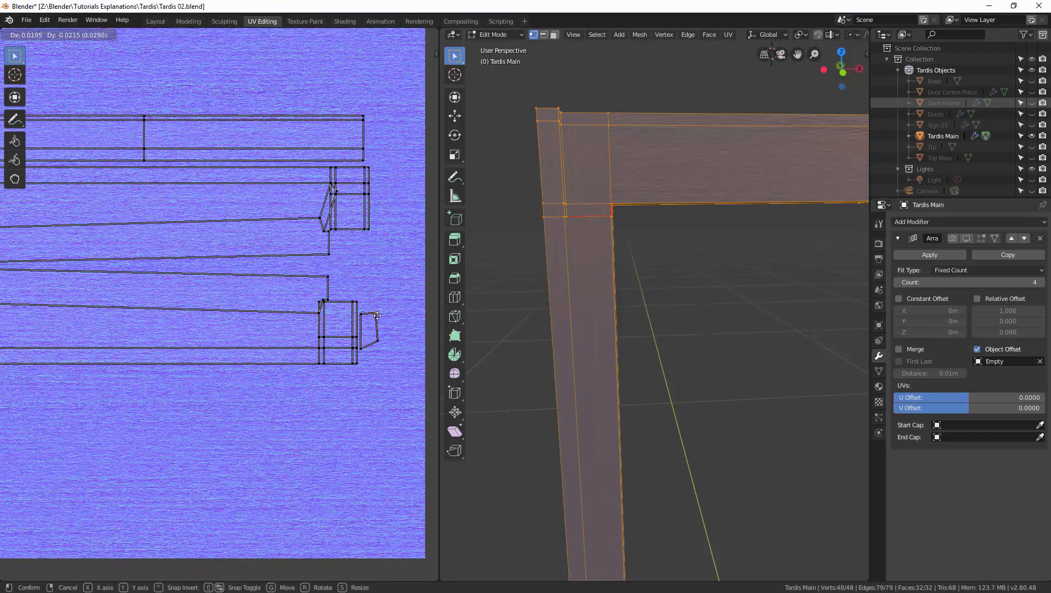
left_click(376, 315)
left_click(378, 342)
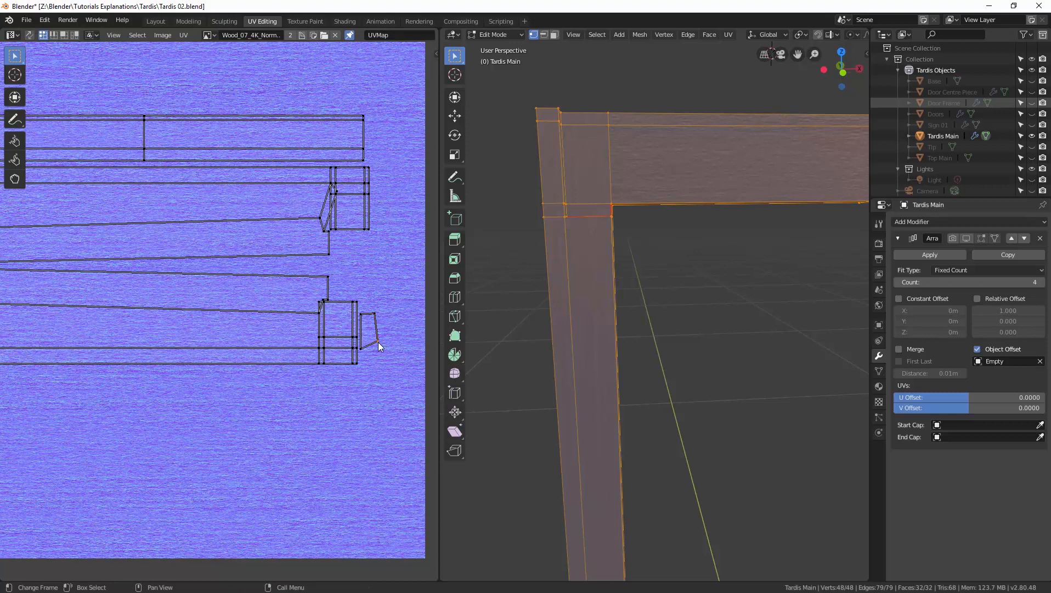
key("g")
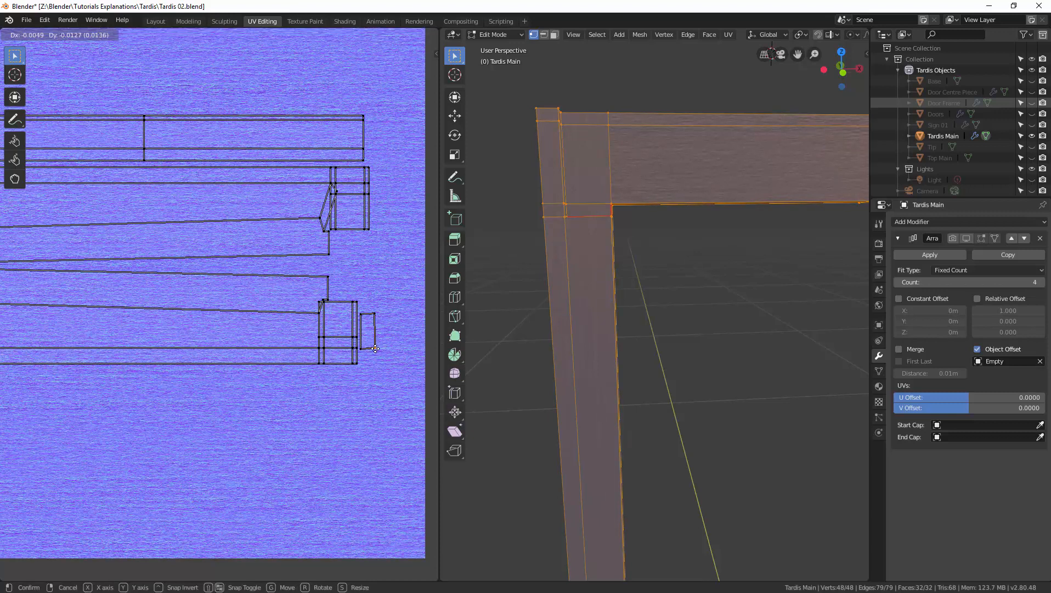
left_click(376, 348)
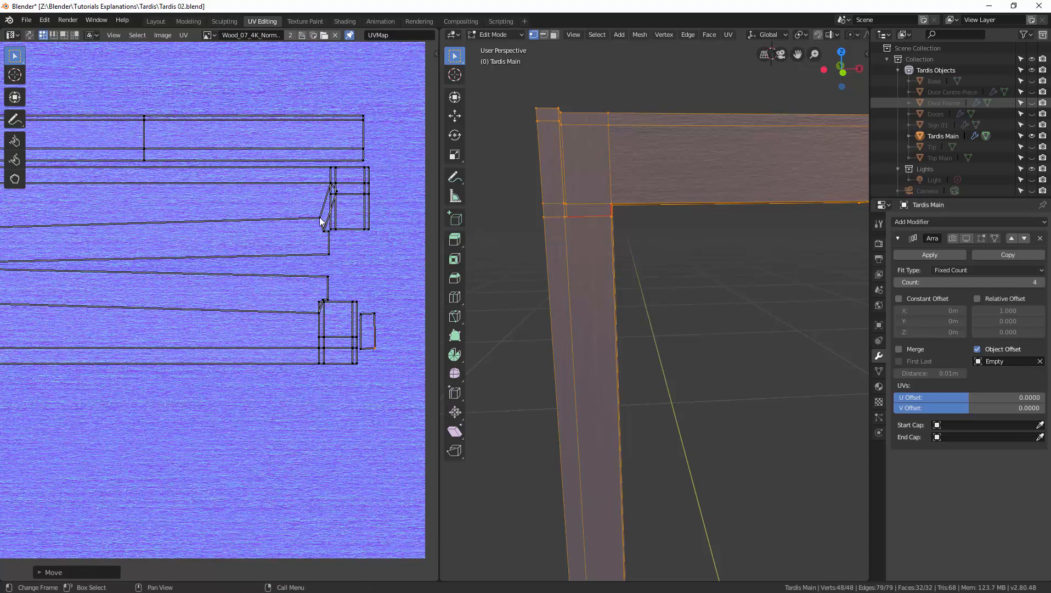
Step: Deselect the frame's mesh and switch the Tardis Main object to Object Mode
left_click(659, 265)
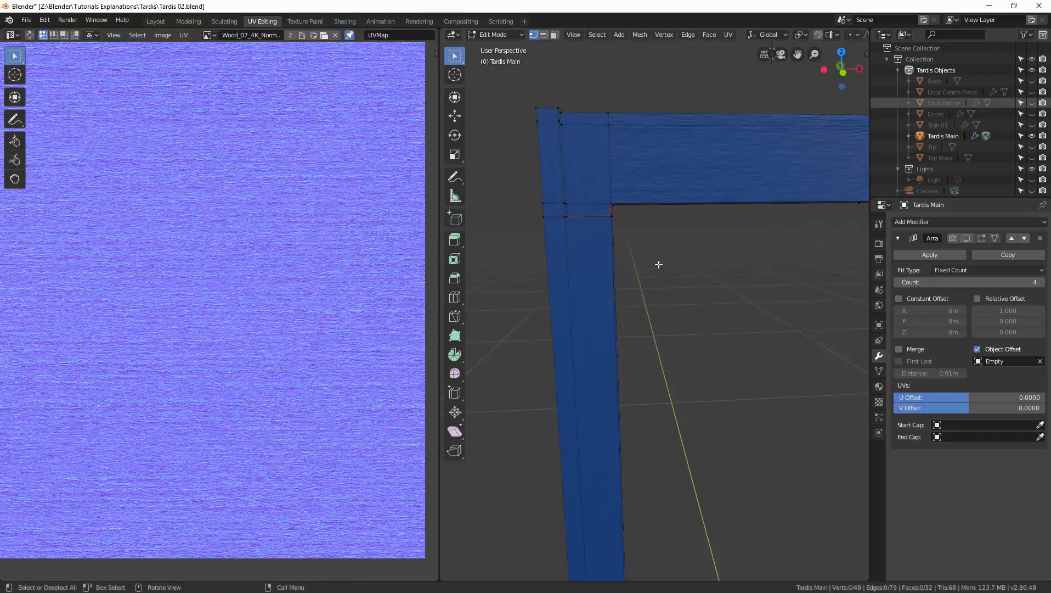
middle_click_drag(659, 264, 579, 251)
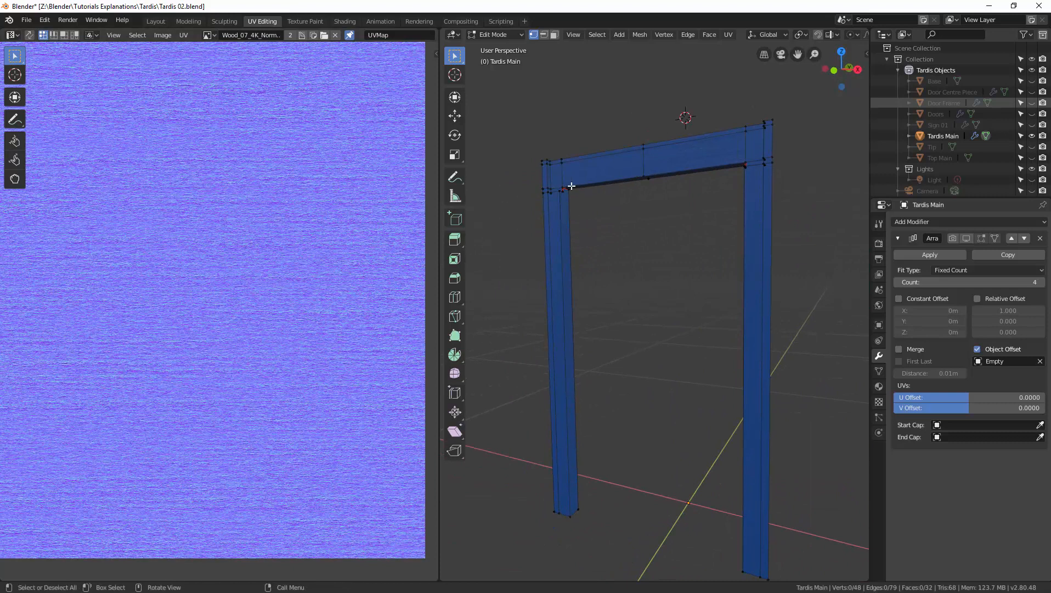
key("ctrl+Tab")
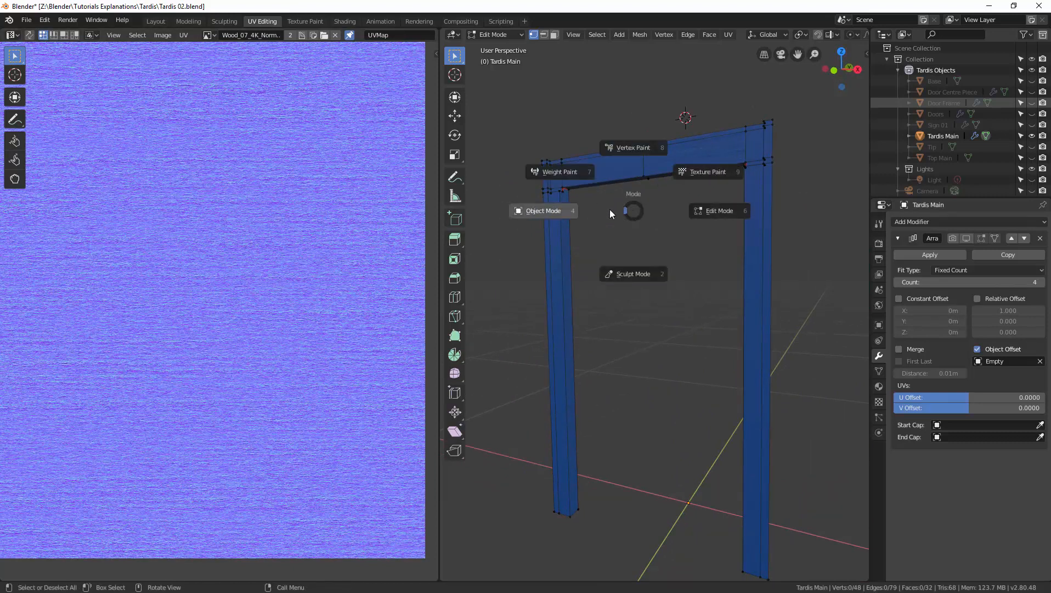
left_click(565, 210)
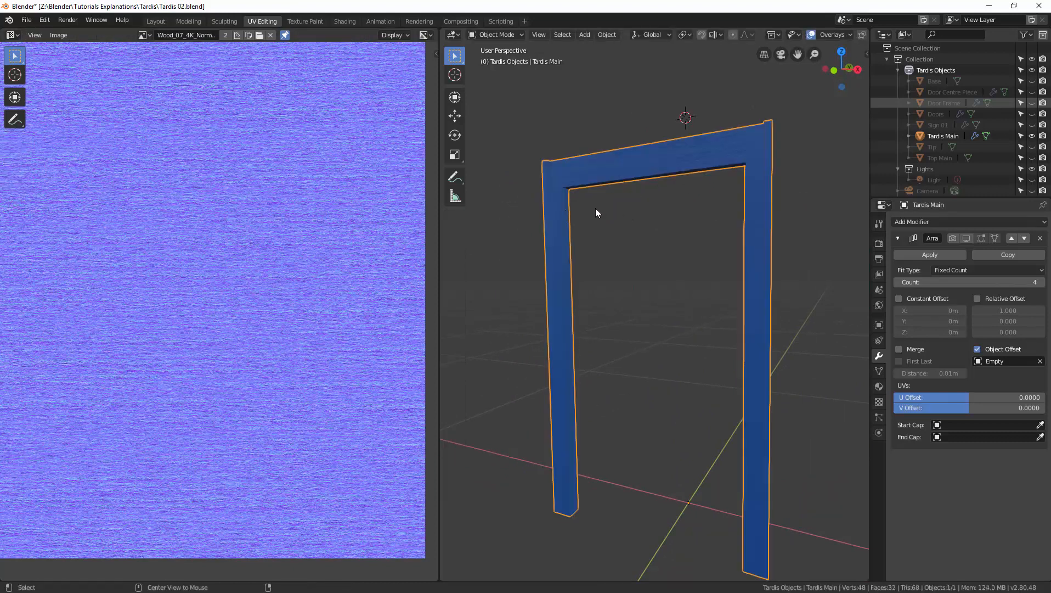
Step: Reveal all hidden objects of the police box and save the file
key("alt+h")
left_click(525, 218)
middle_click_drag(525, 218, 665, 232)
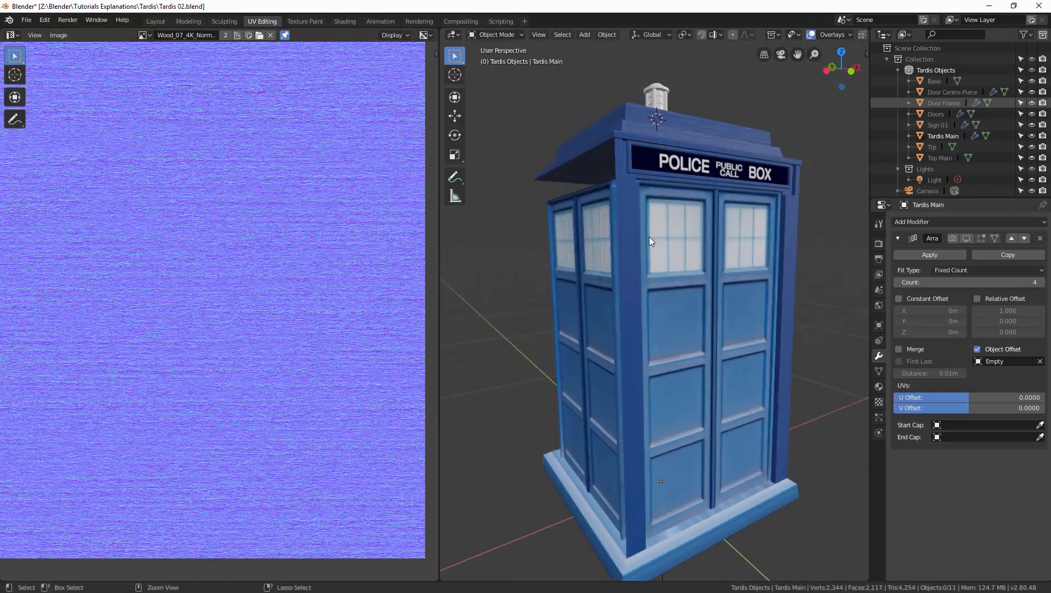
key("ctrl+s")
left_click(608, 202)
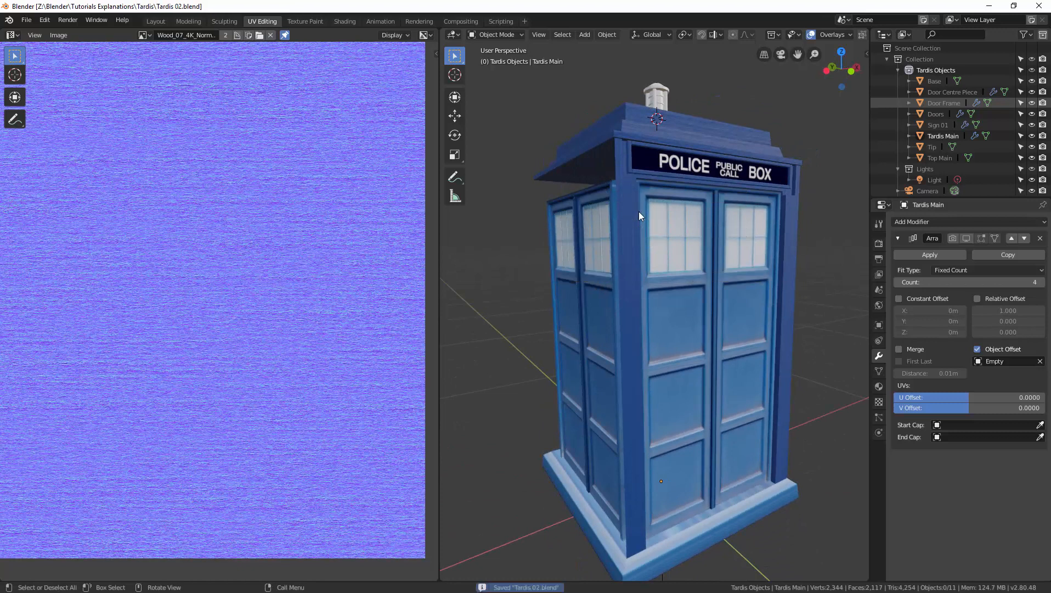
Step: Enable Tardis Main's Array modifier for render, viewport, edit mode and on cage, so the frame repeats around the box
middle_click_drag(639, 211, 589, 250)
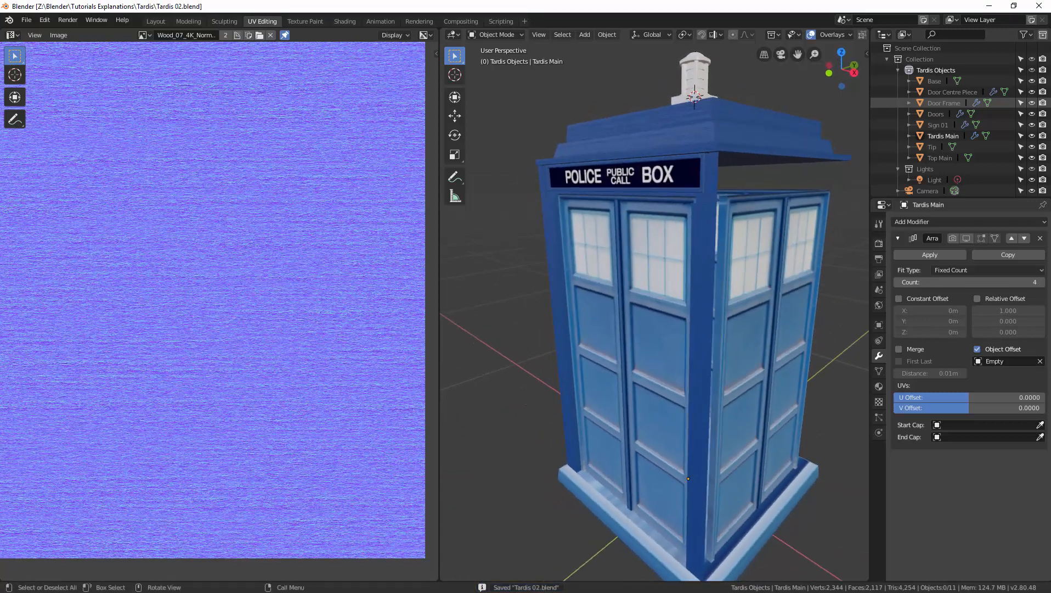
left_click(966, 238)
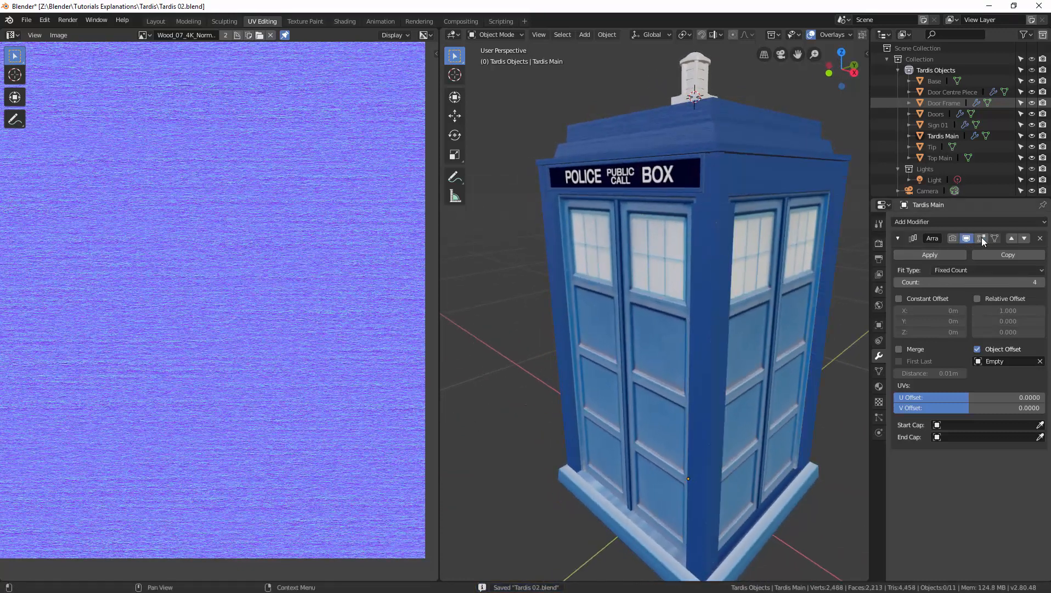
left_click(994, 238)
left_click(952, 238)
middle_click_drag(795, 255, 696, 284)
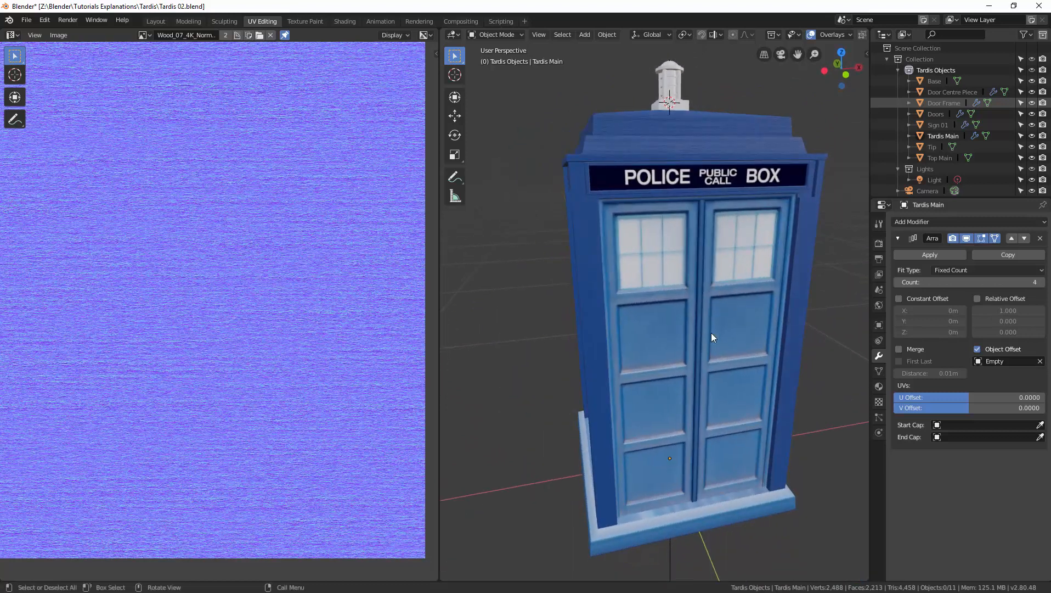
Step: Select the Doors object and hide all other objects of the police box
left_click(729, 322)
left_click(938, 113)
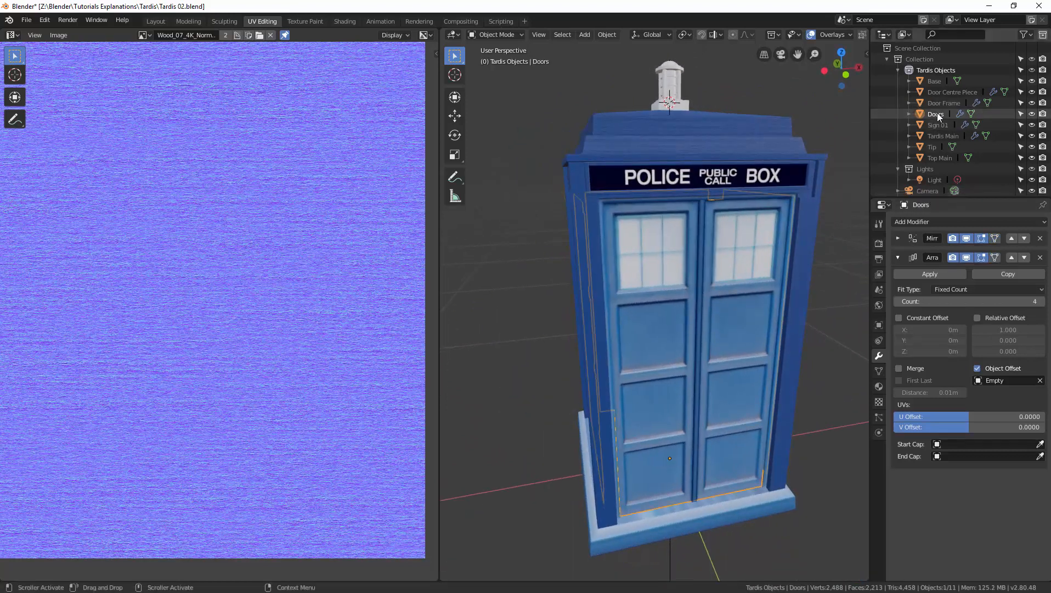
key("shift+h")
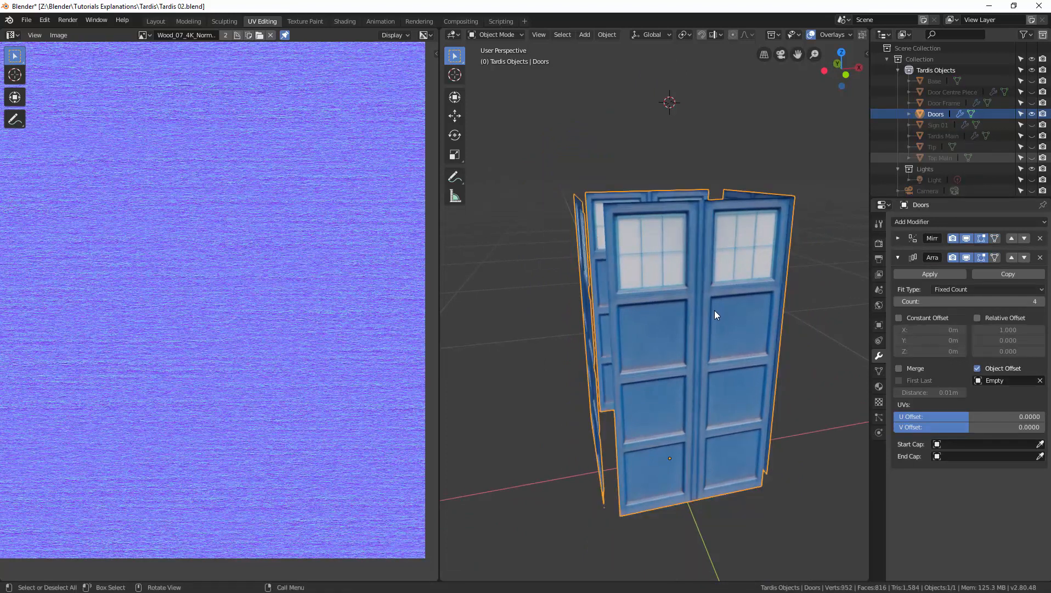
Step: Disable the Doors' Mirror and Array modifiers for render, viewport, edit mode and on cage, leaving a single door panel
middle_click_drag(715, 309, 661, 305)
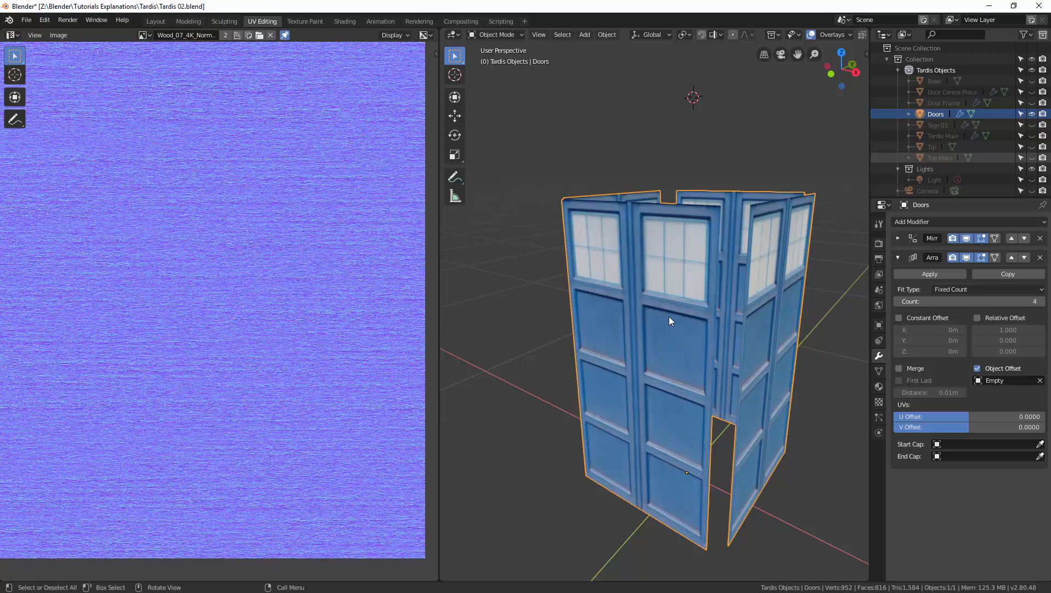
left_click_drag(981, 258, 952, 238)
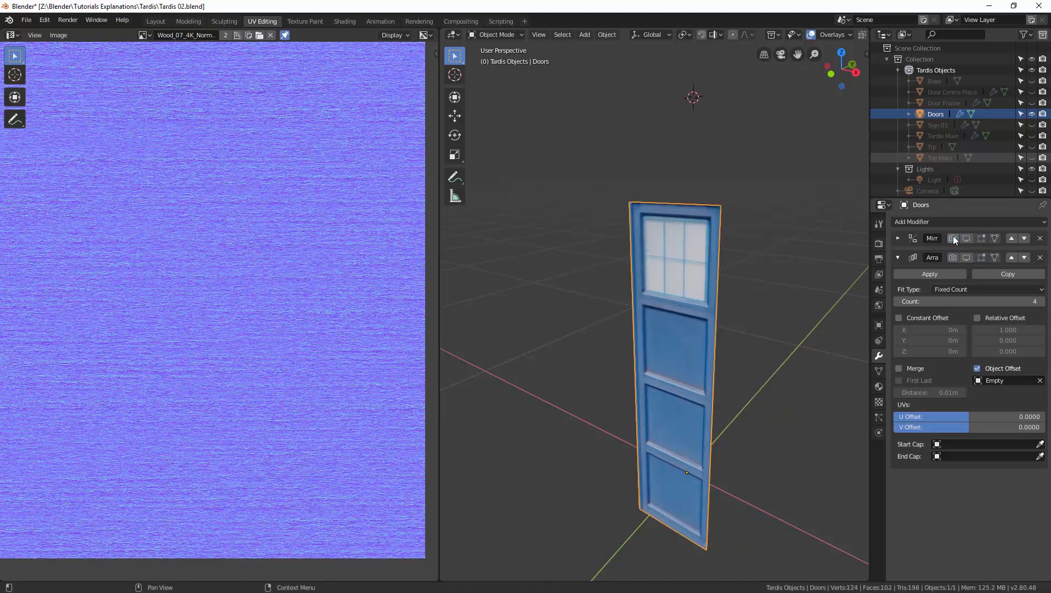
middle_click_drag(748, 291, 694, 259)
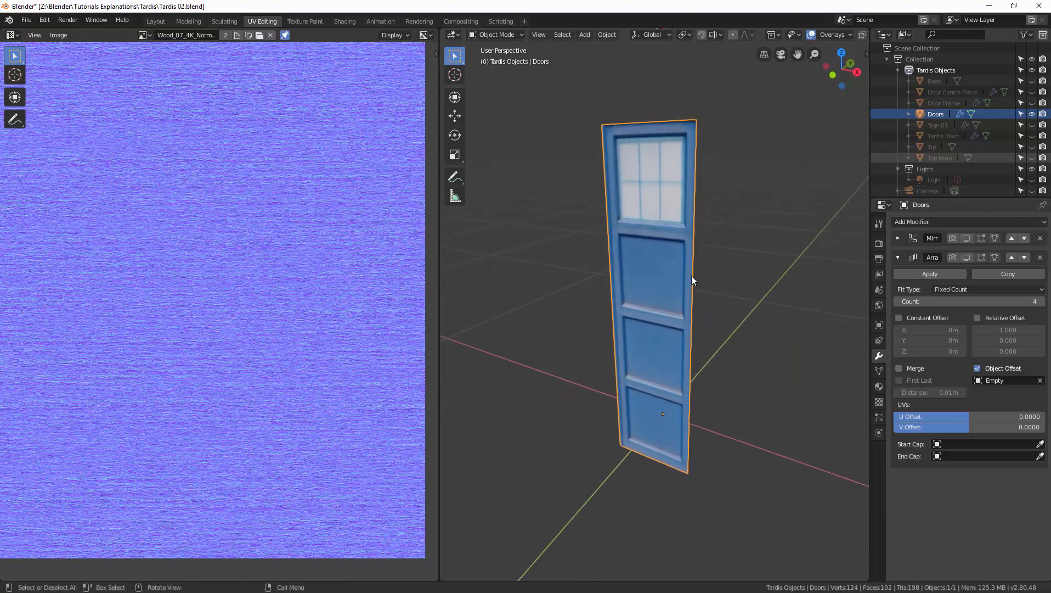
Step: Put the Doors object in Edit Mode and select its whole mesh to display its UVs
key("ctrl+Tab")
left_click(775, 275)
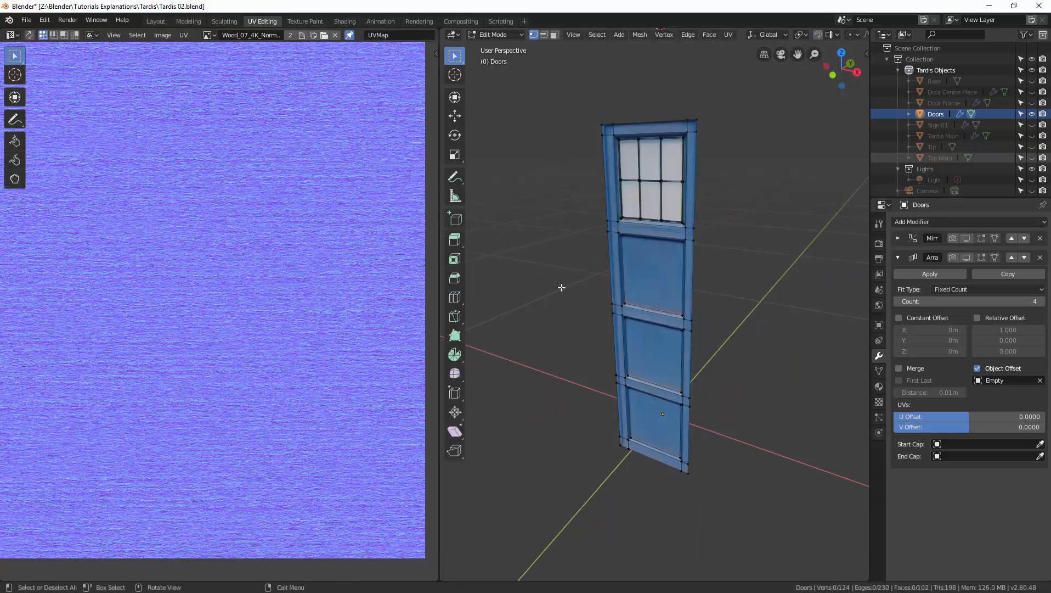
key("a")
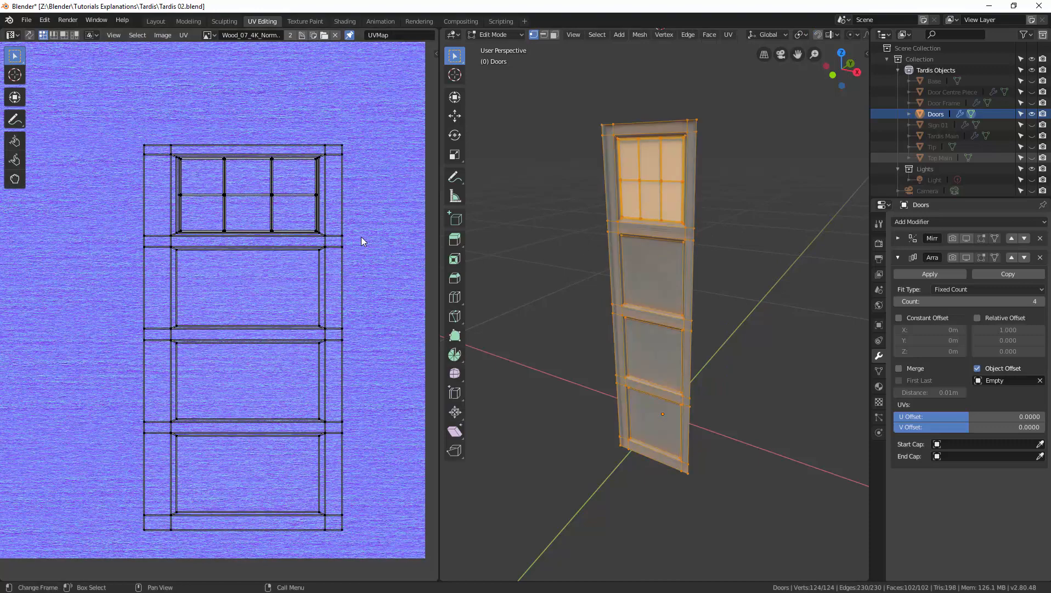
Step: Examine the door's UV layout over the wood texture and compare it with the panel and window geometry
scroll(296, 264, "down", 4)
scroll(316, 216, "up", 3)
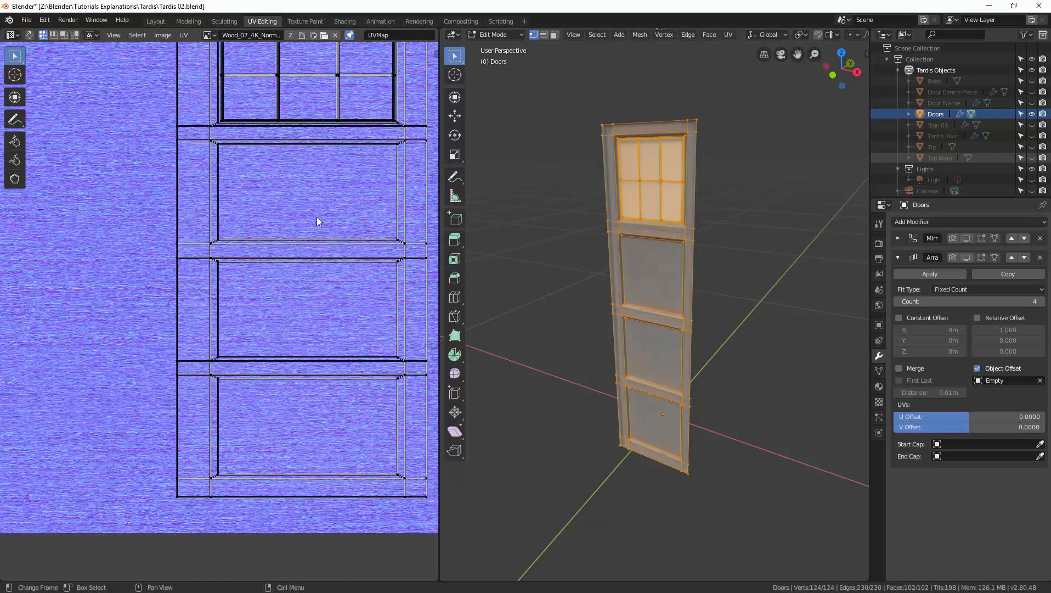
scroll(306, 221, "down", 1)
middle_click_drag(306, 223, 214, 288)
scroll(262, 241, "up", 1)
scroll(341, 215, "down", 1)
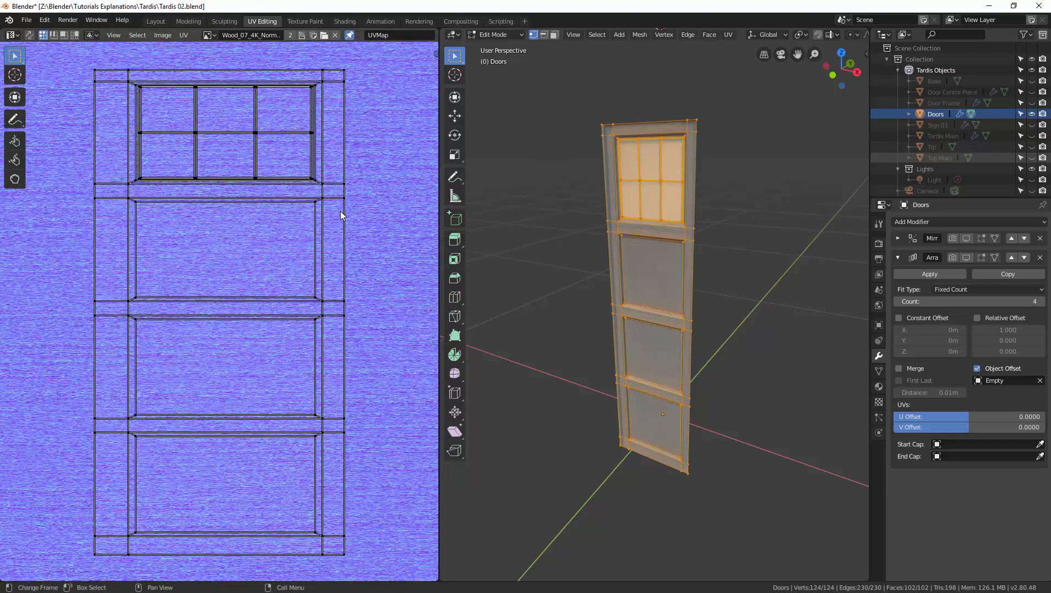
middle_click_drag(648, 197, 613, 222)
scroll(286, 170, "down", 1)
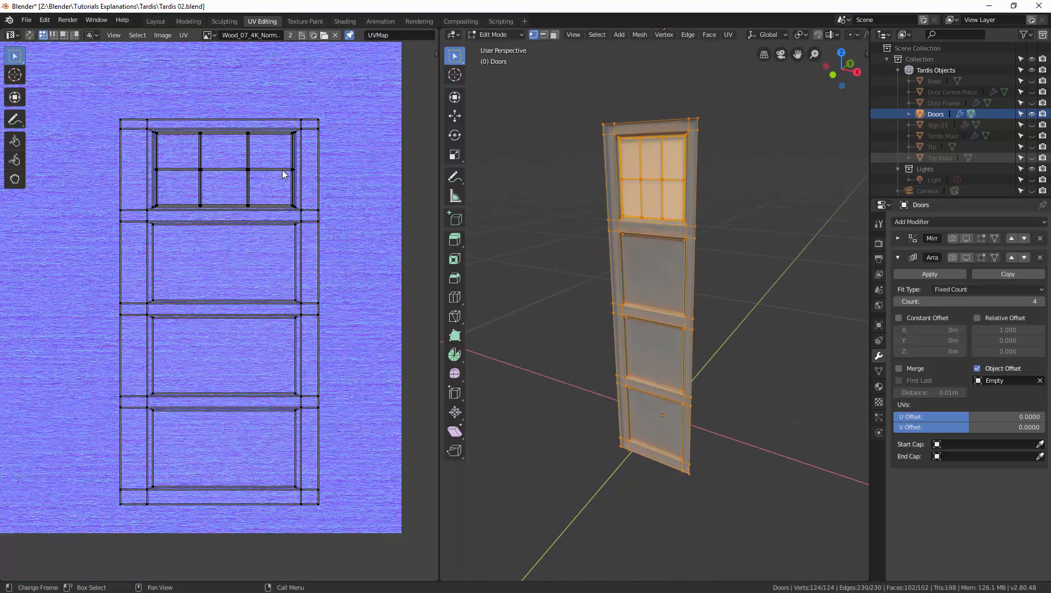
scroll(673, 253, "up", 1)
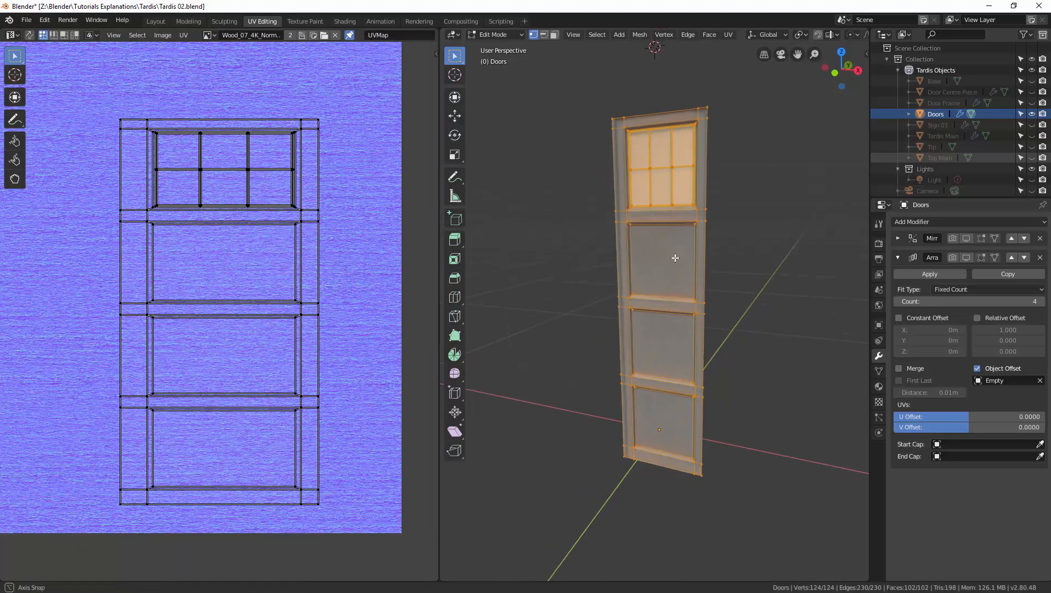
scroll(676, 256, "up", 1)
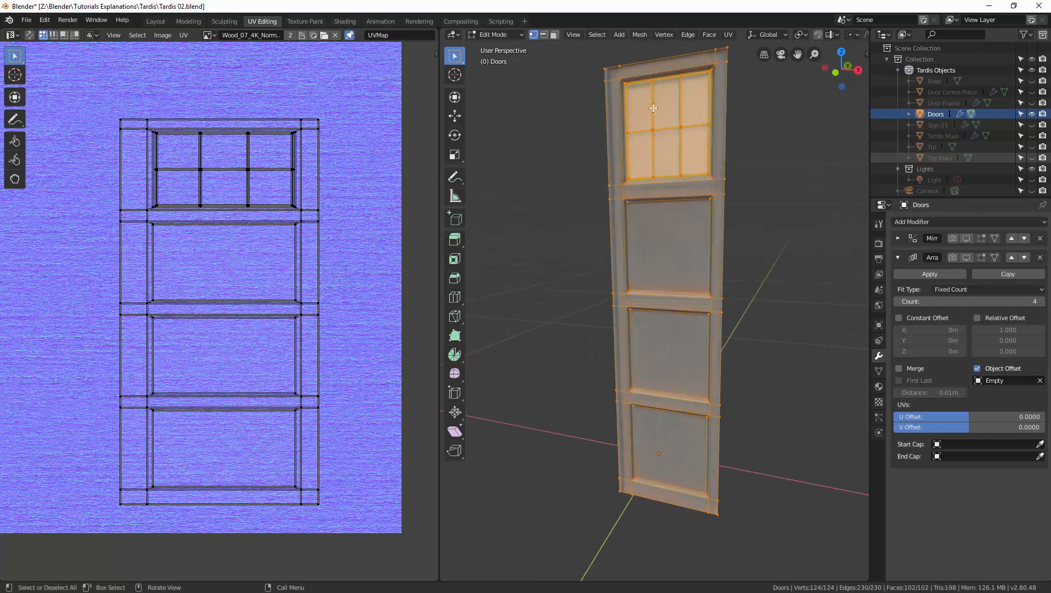
middle_click_drag(663, 171, 665, 250, "shift")
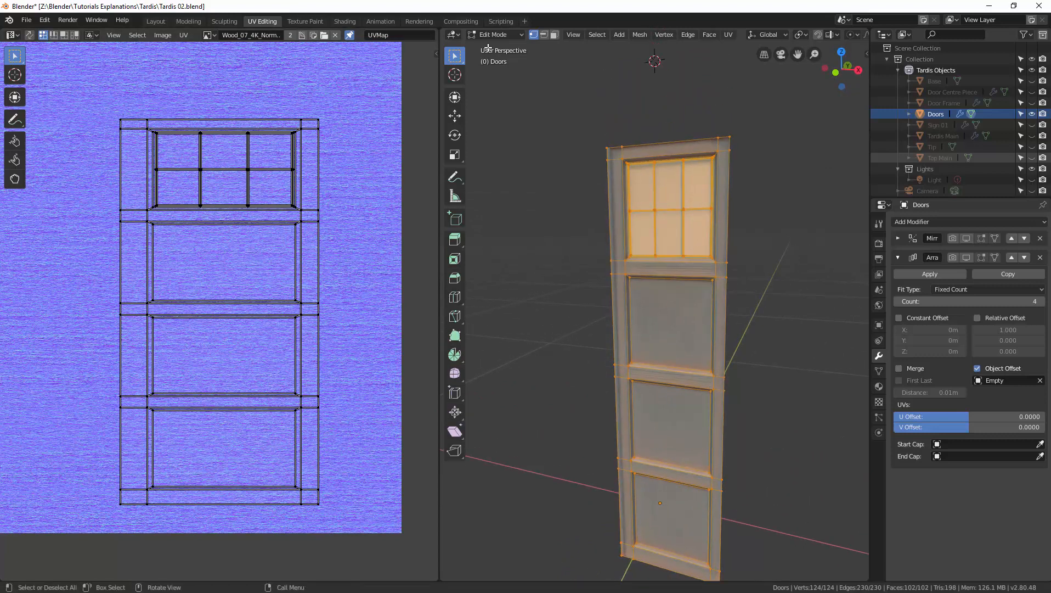
Step: Switch to the Shading workspace with the Doors mesh in Edit Mode, framed on the door's window
left_click(339, 20)
key("ctrl+Tab")
left_click(579, 234)
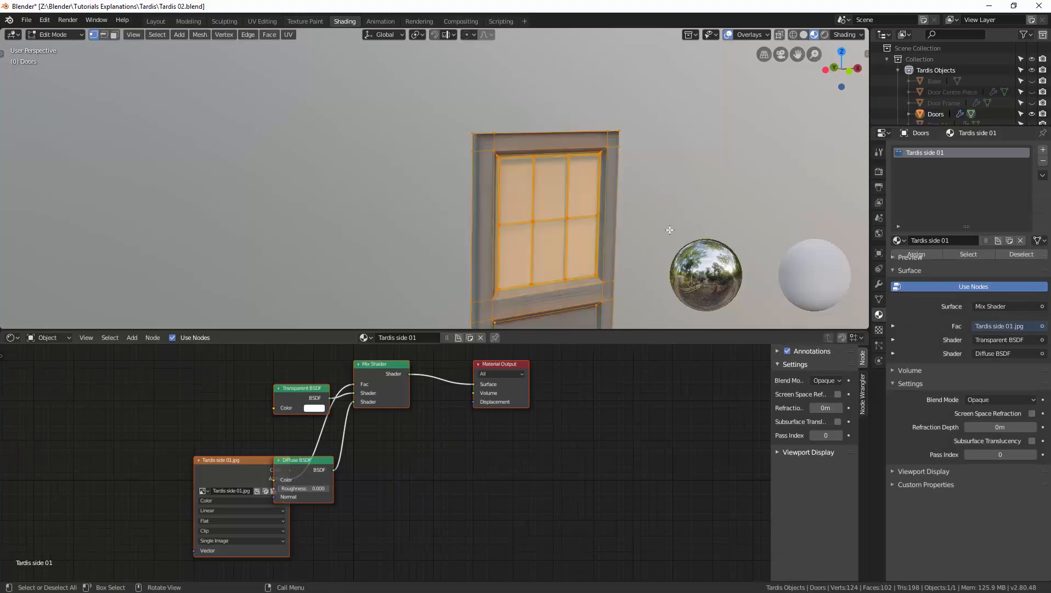
middle_click_drag(580, 235, 543, 237)
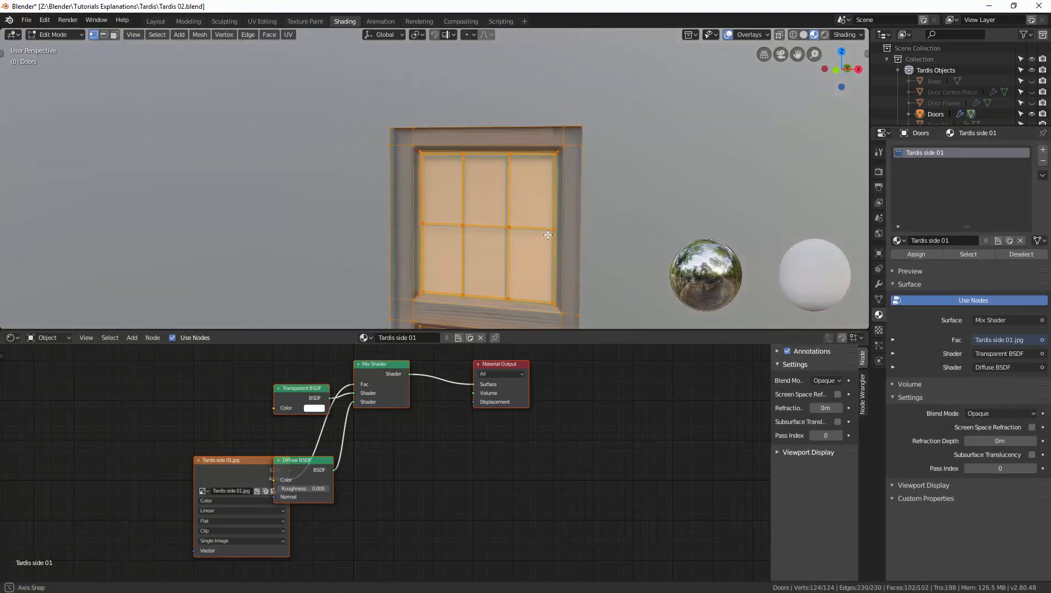
scroll(540, 184, "up", 2)
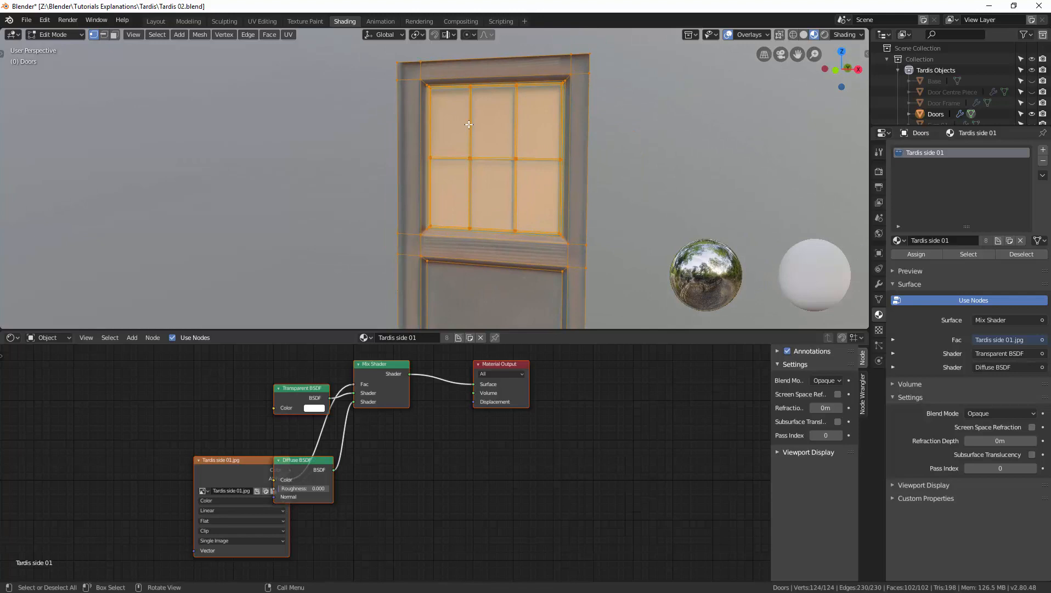
Step: Clear the selection, switch to face selection and select all linked faces of the window's lead bars
key("alt+a")
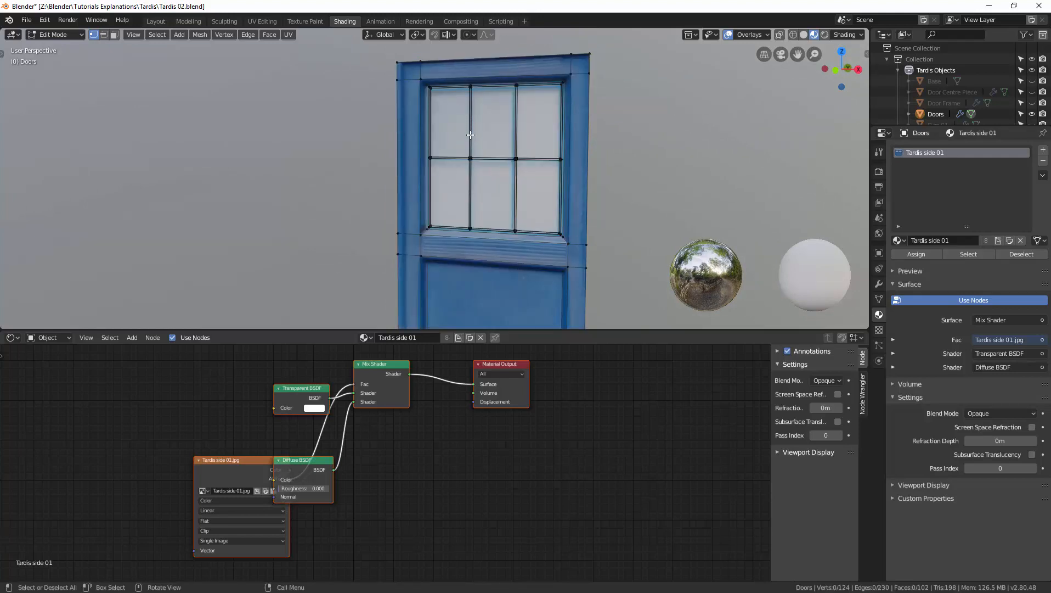
key("3")
left_click(472, 134)
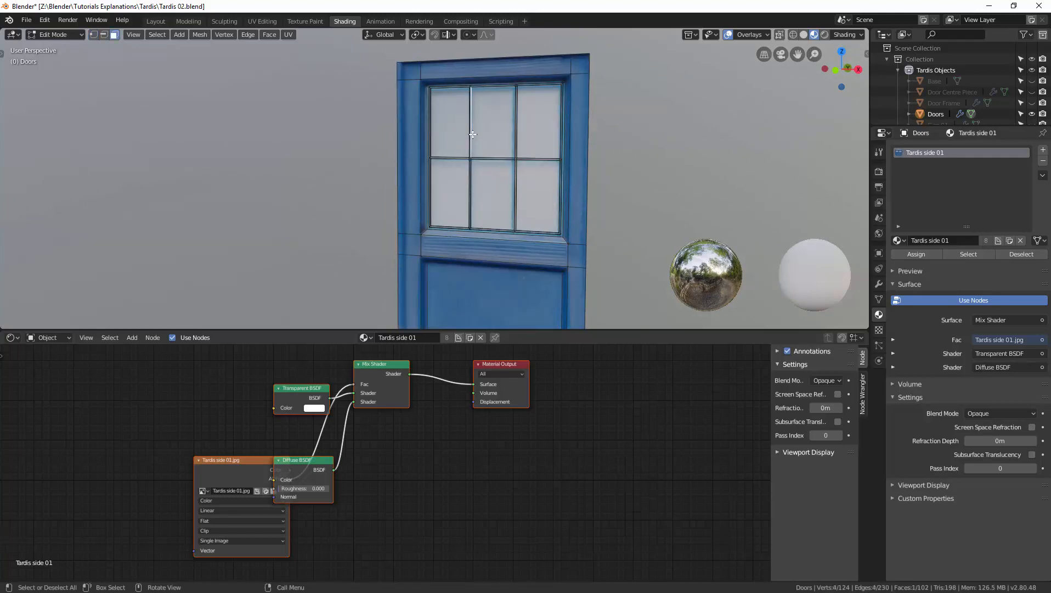
key("ctrl+l")
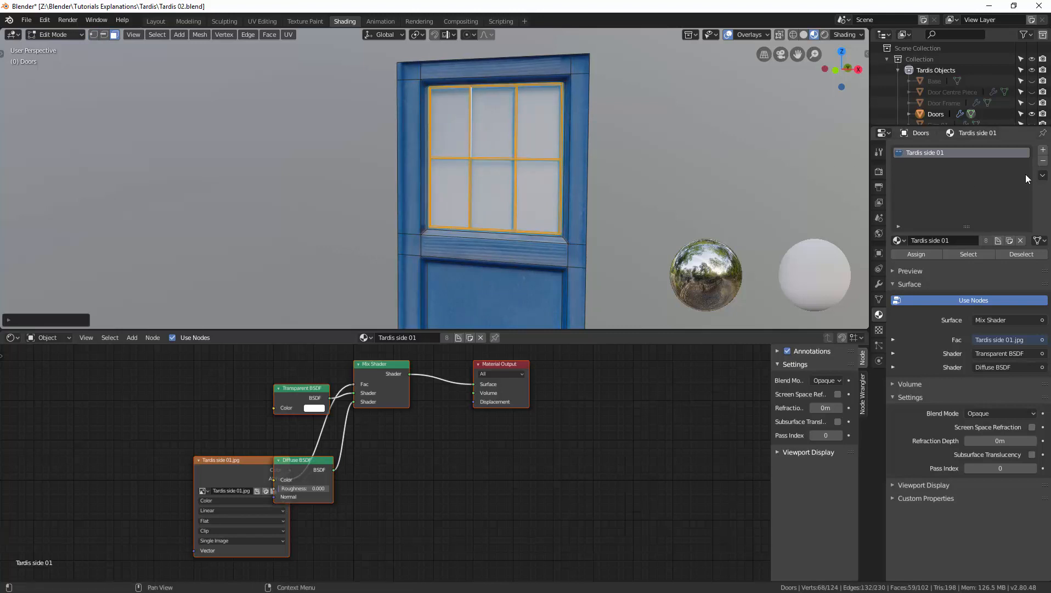
Step: Add a new material named Window Lead to Doors and assign it to the selected window bars
left_click(1043, 151)
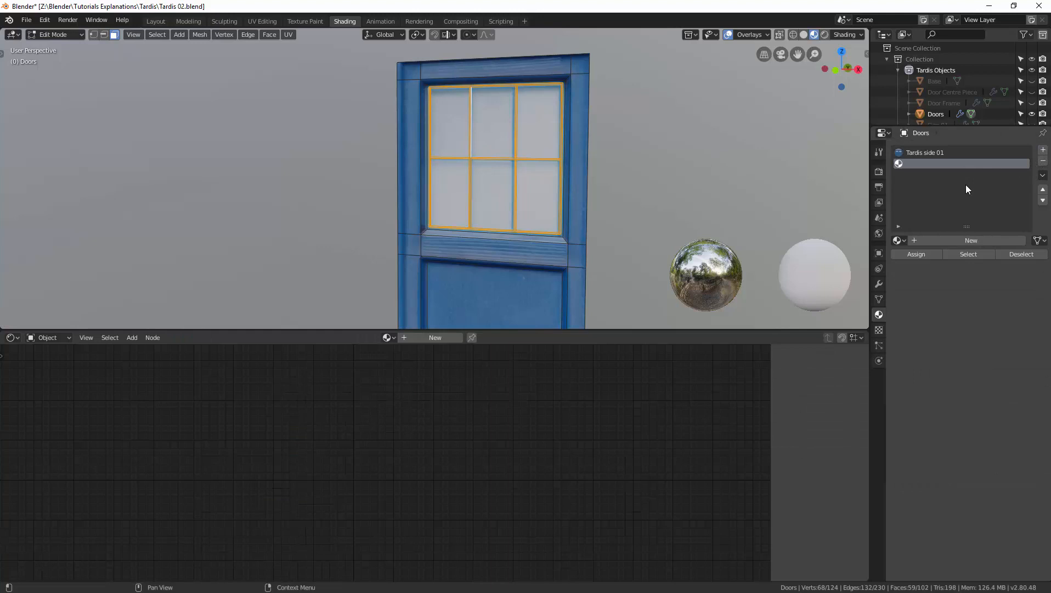
left_click(969, 240)
double_click(927, 164)
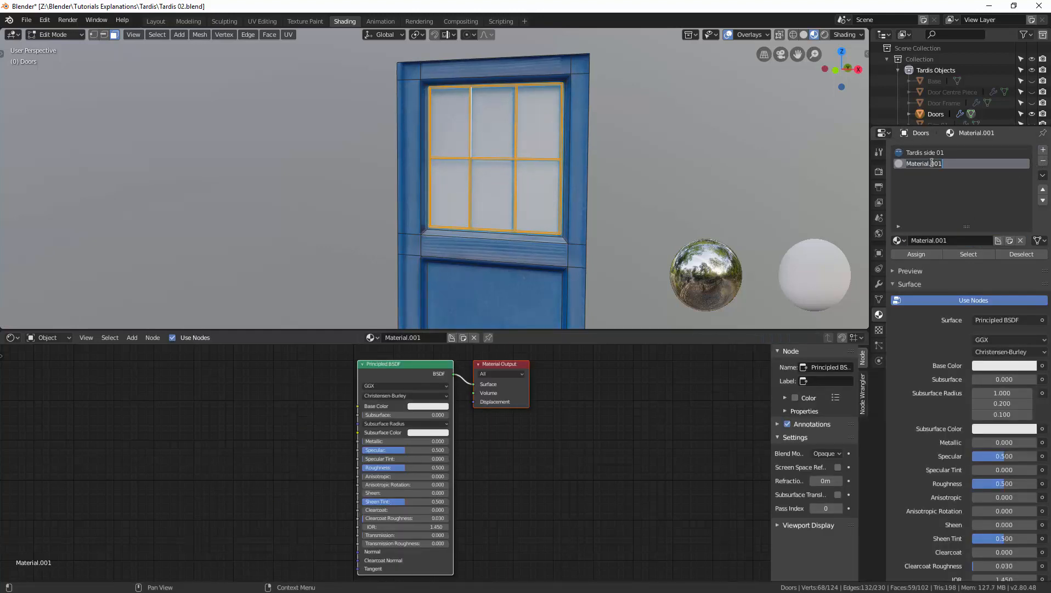
type("Window te")
left_click(934, 254)
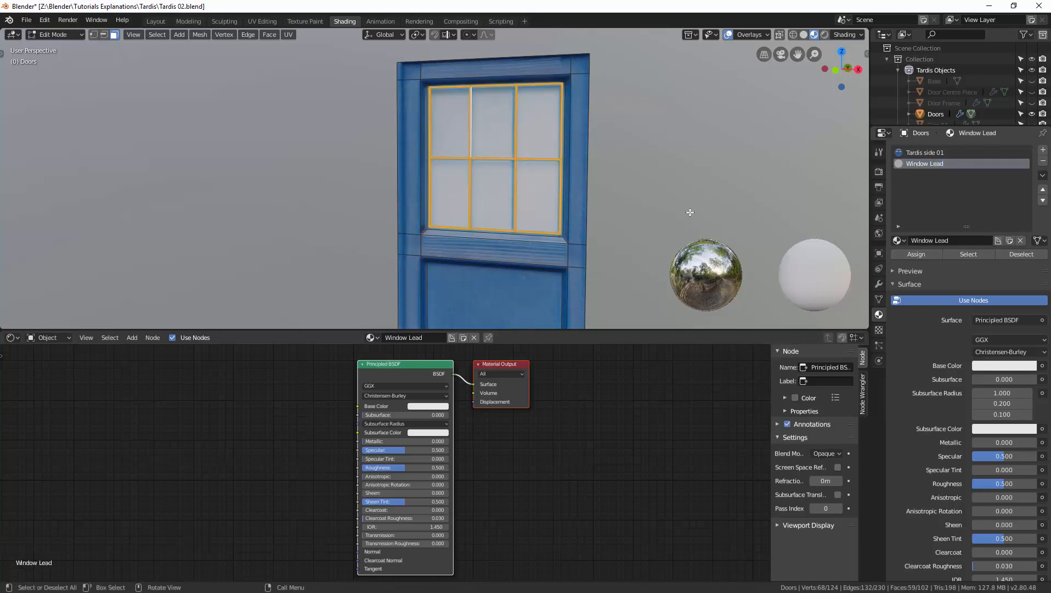
Step: Hide the window's lead bars and select the glass face behind them
key("h")
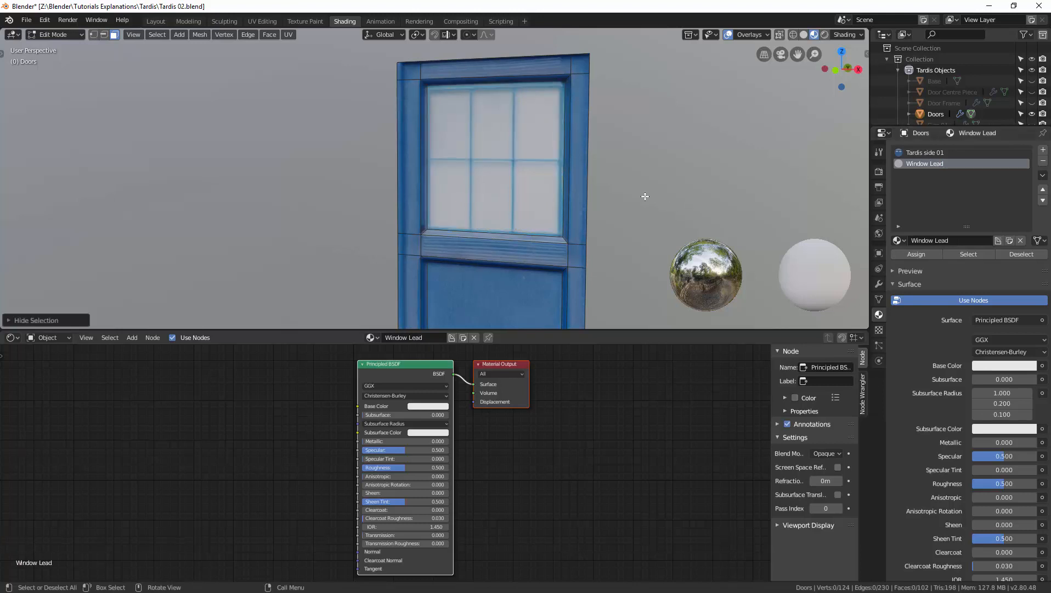
left_click(528, 159)
middle_click_drag(524, 163, 511, 183)
Step: Assign a new material named Window Glass to the selected glass face and hide that face
left_click(1043, 151)
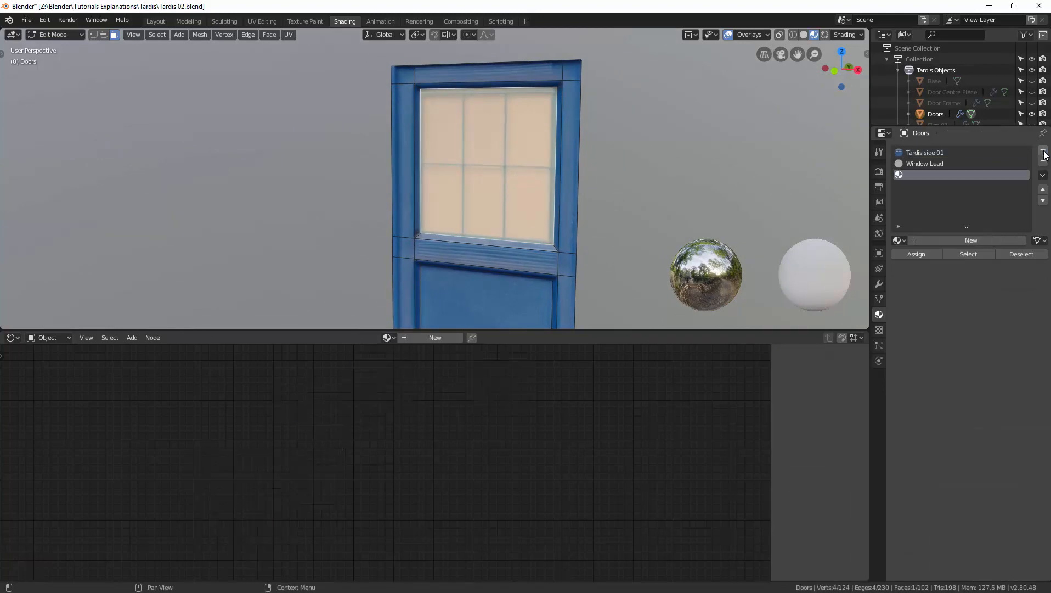
left_click(960, 240)
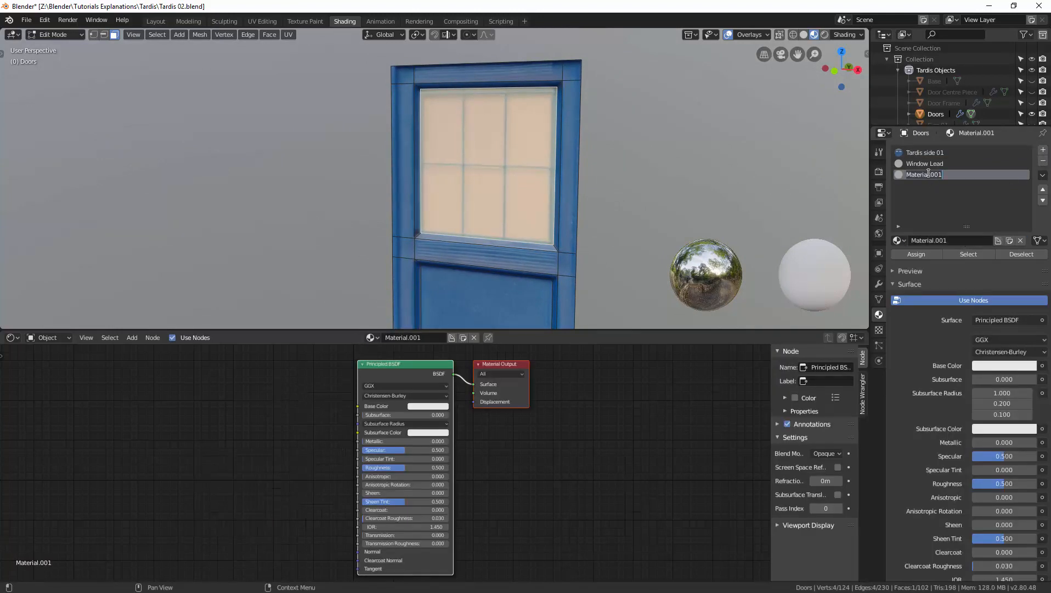
type("Window Glass")
key("Return")
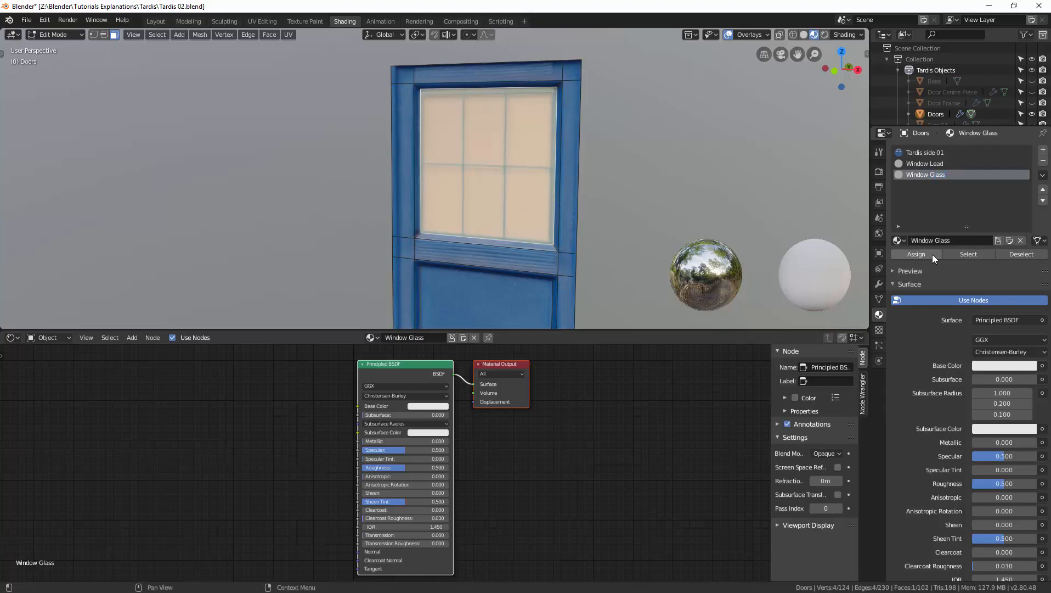
left_click(932, 254)
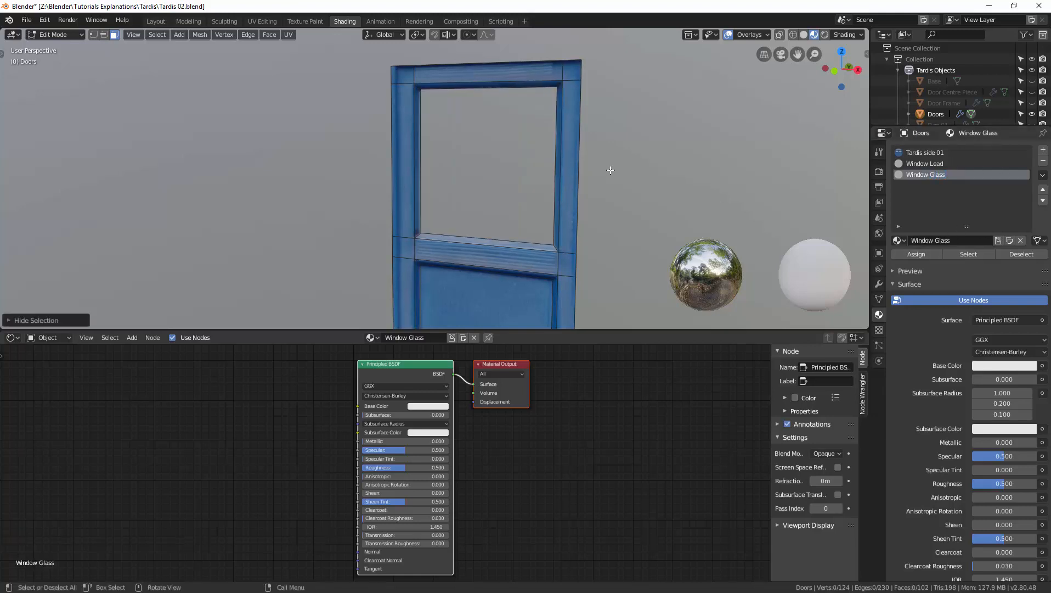
Step: Select the remaining linked door faces and assign them the existing Surf material in a new material slot
key("l")
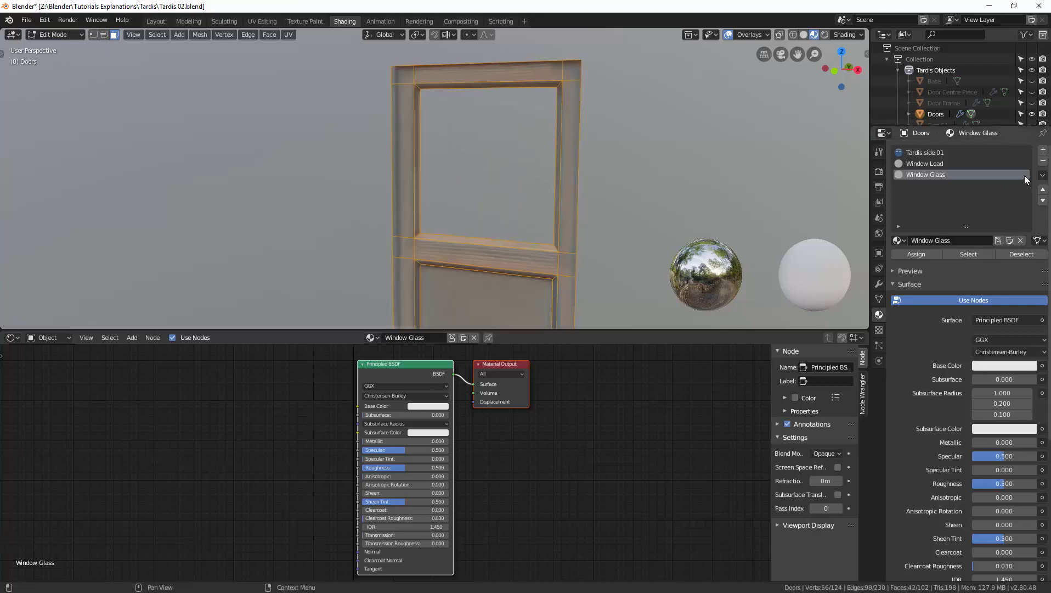
left_click(1043, 149)
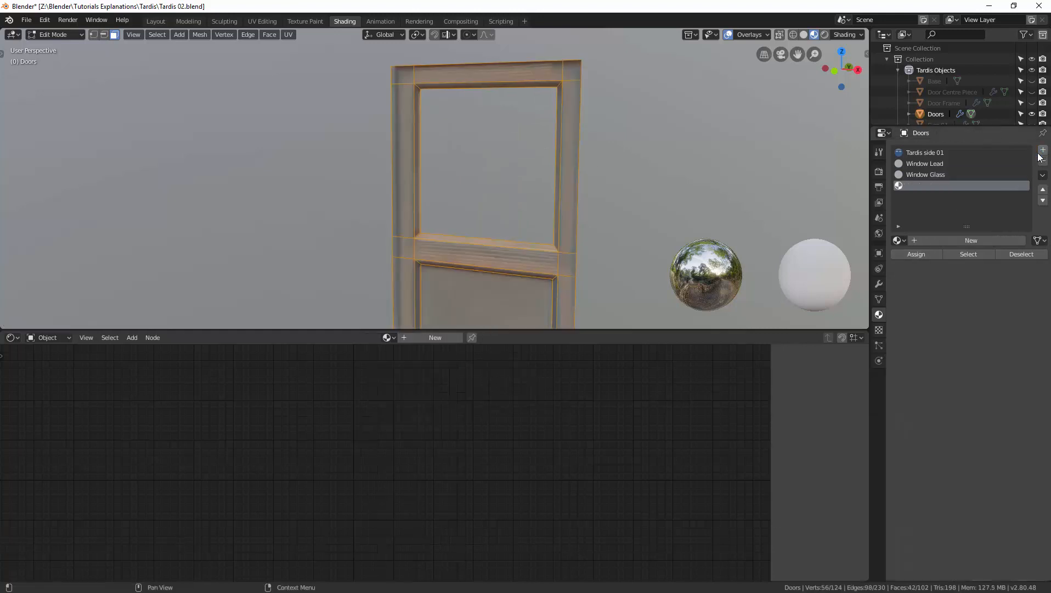
left_click(898, 240)
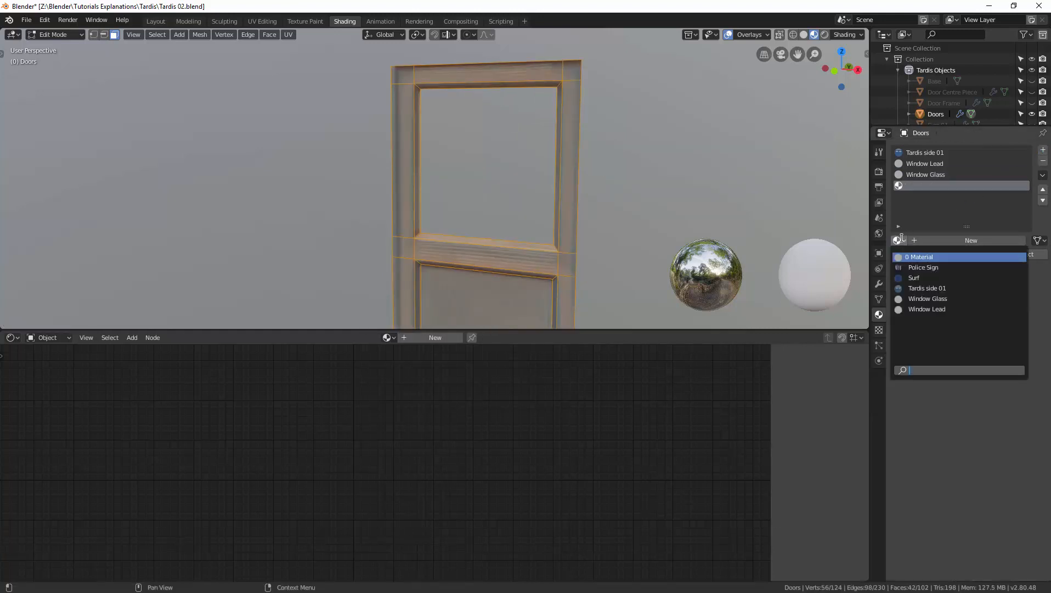
left_click(914, 277)
left_click(917, 251)
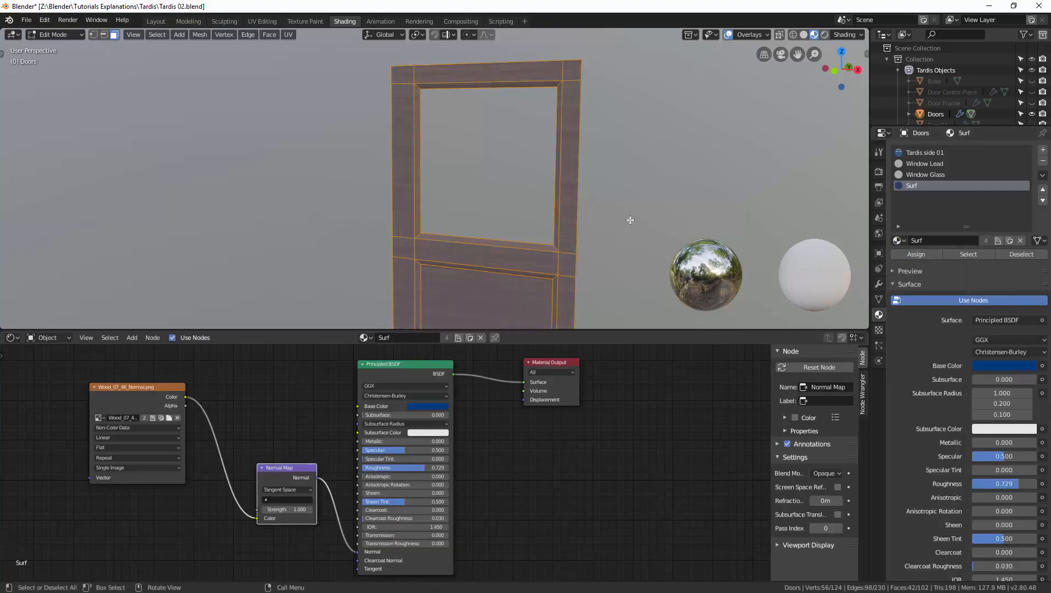
middle_click_drag(628, 222, 612, 219)
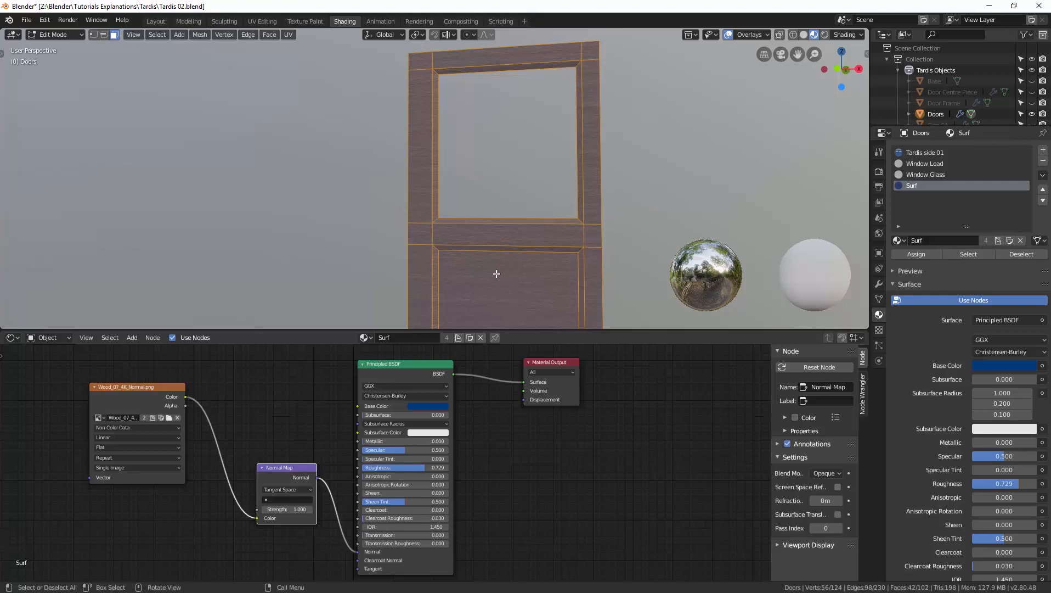
Step: Switch to UV editing, enable UV sync selection and leave only the door's two vertical stiles selected, without the rails and panels
left_click(263, 22)
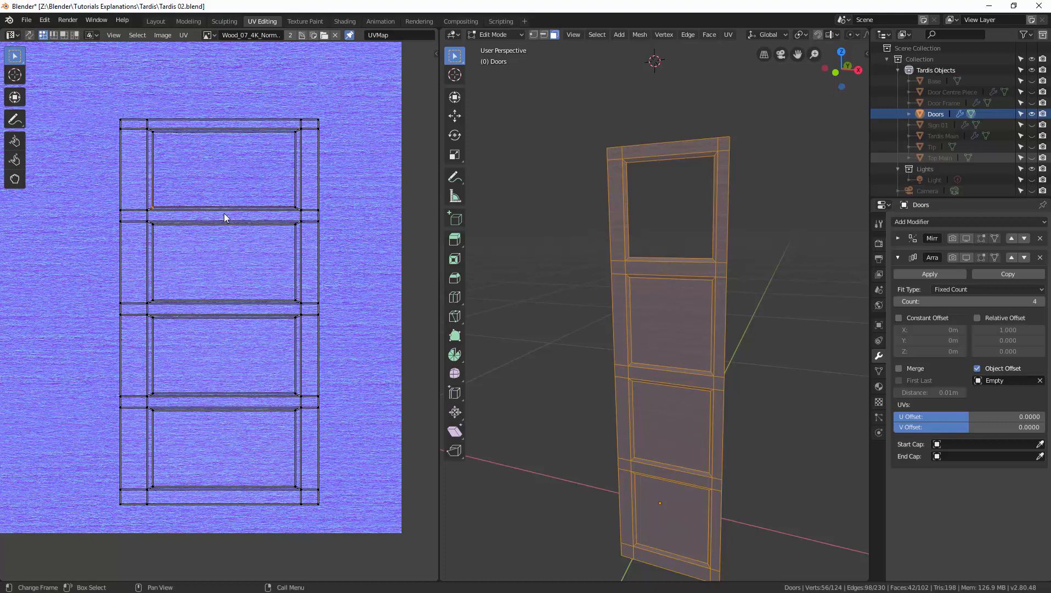
key("3")
left_click(311, 130)
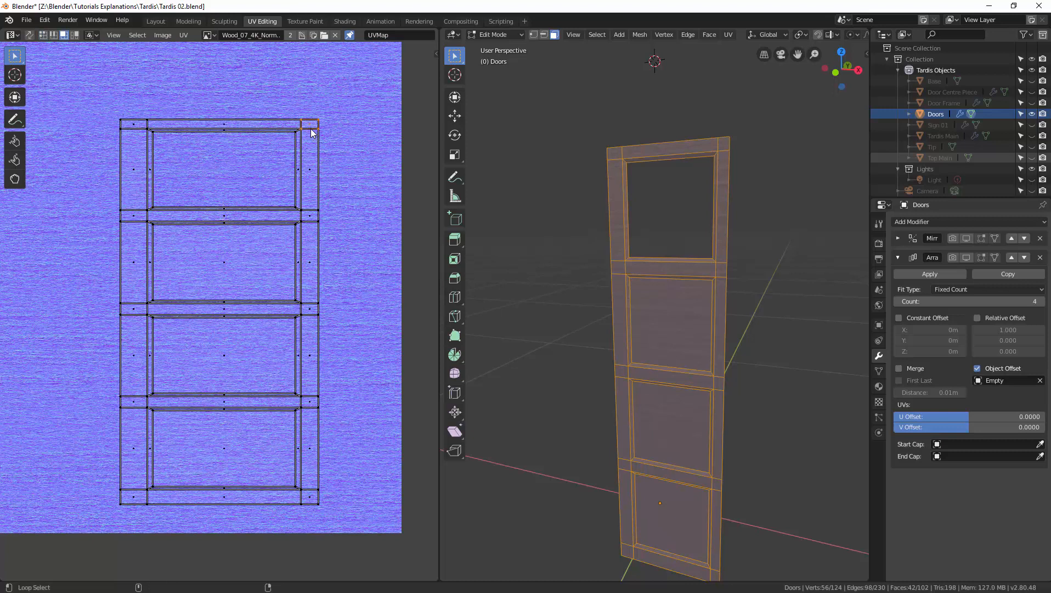
left_click(311, 176, "shift")
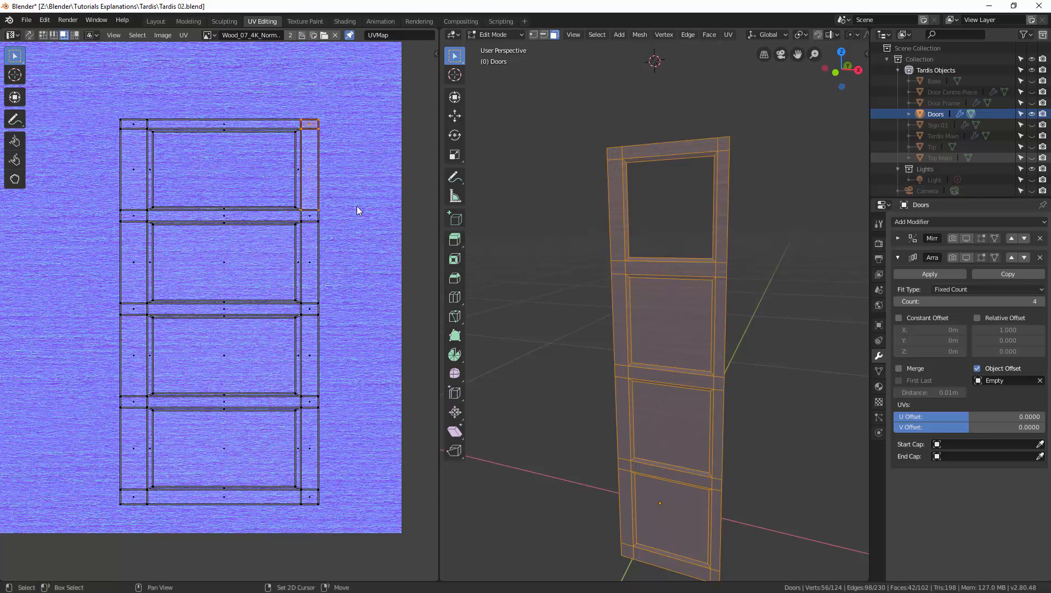
mouse_move(342, 104)
left_mouse_down()
mouse_move(324, 353)
mouse_move(293, 504)
left_mouse_up()
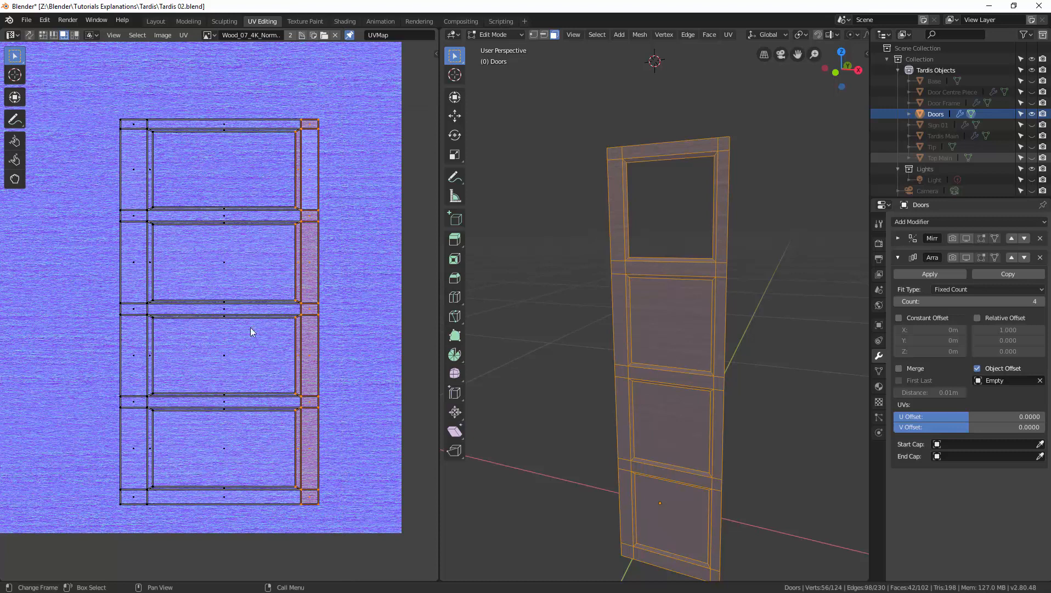
mouse_move(113, 109)
left_mouse_down()
mouse_move(169, 398)
mouse_move(162, 511)
left_mouse_up()
left_click(30, 35)
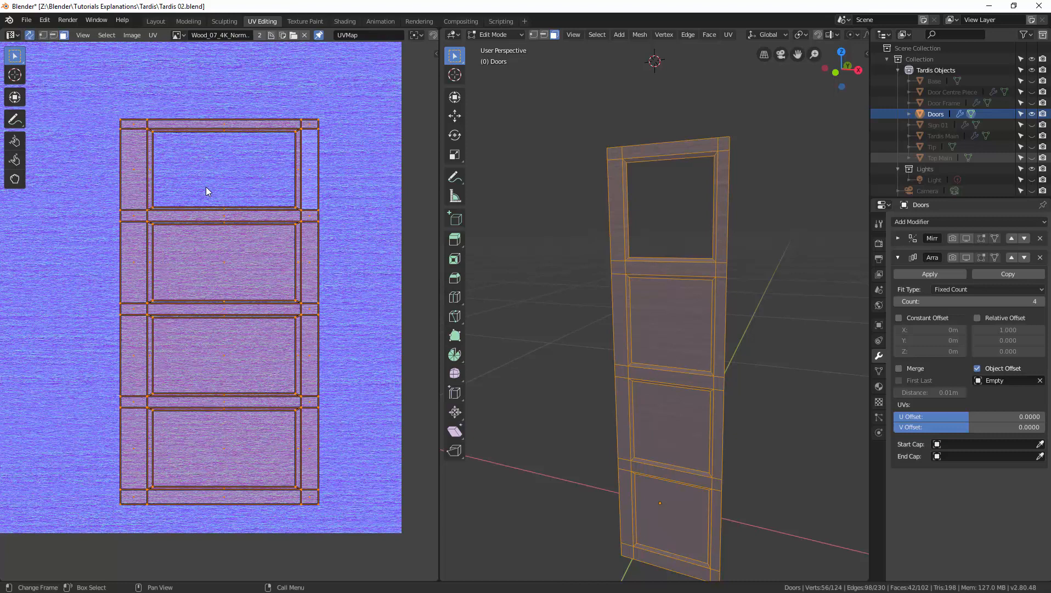
key("b")
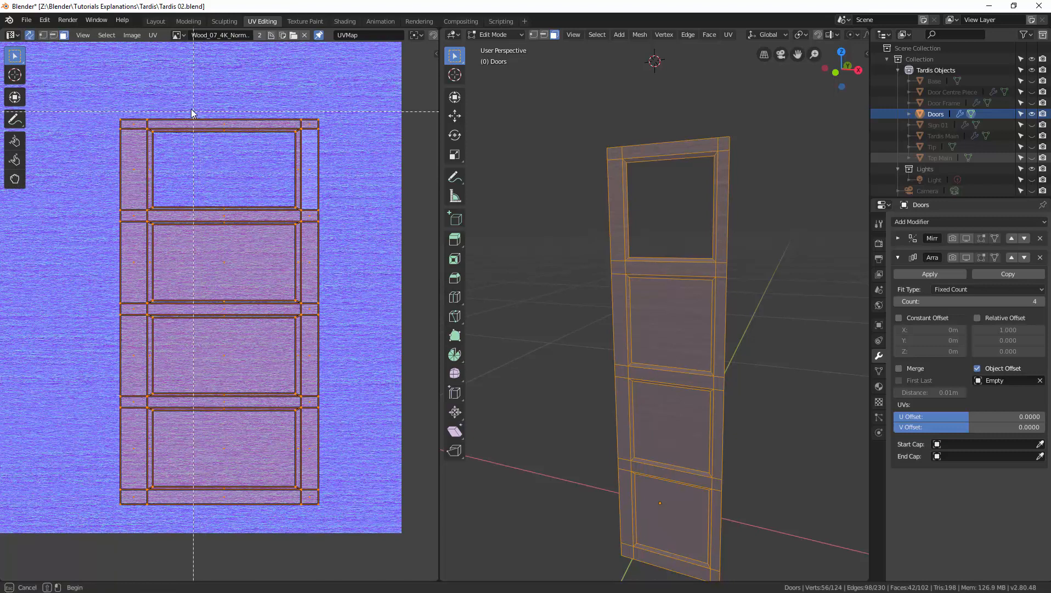
left_click_drag(190, 102, 237, 355)
middle_click_drag(245, 494, 251, 510)
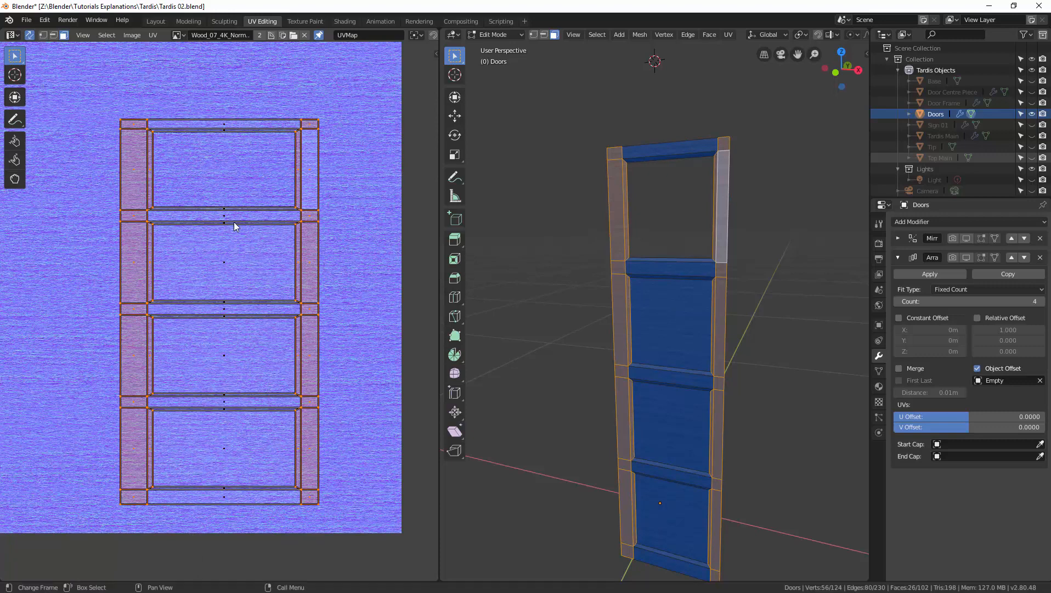
Step: Try rotating the stile UVs 90° and moving them below the rail UVs, and undo both changes
key("r")
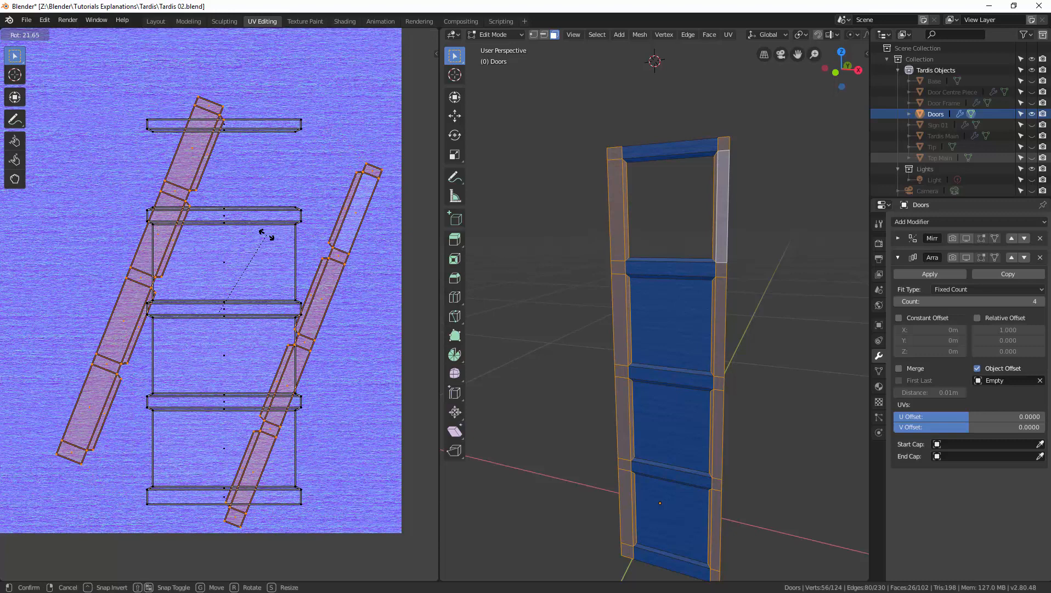
type("90")
key("Return")
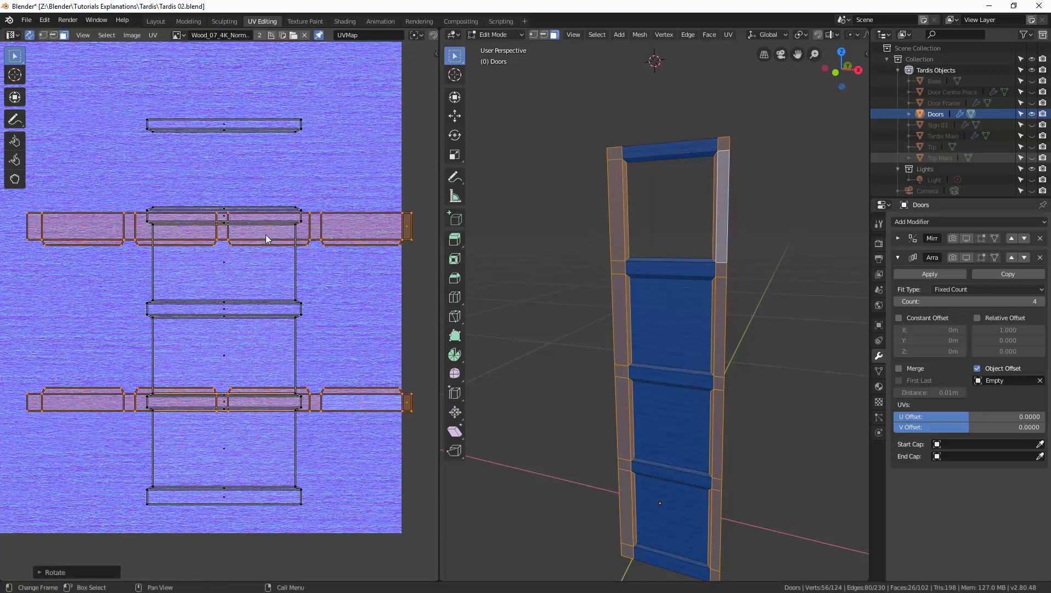
key("g")
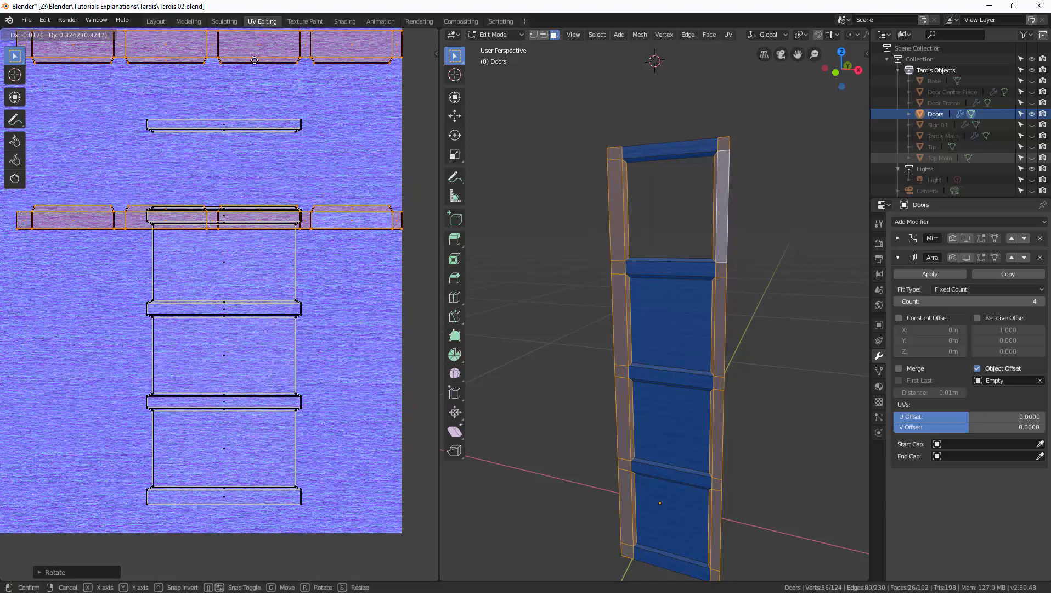
left_click(235, 540)
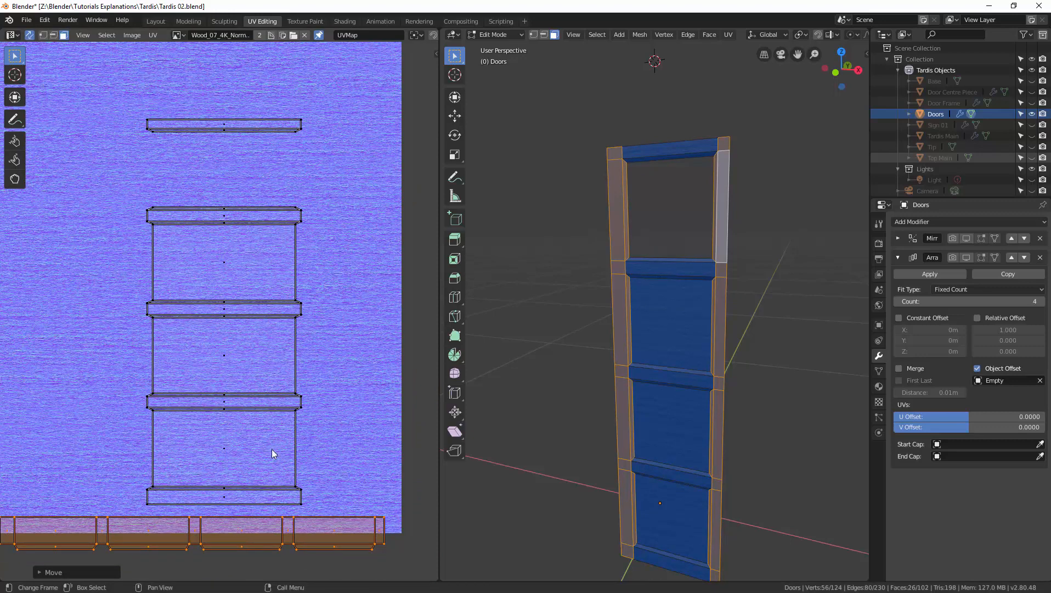
middle_click_drag(307, 414, 345, 386)
scroll(337, 373, "down", 1)
scroll(329, 384, "down", 3)
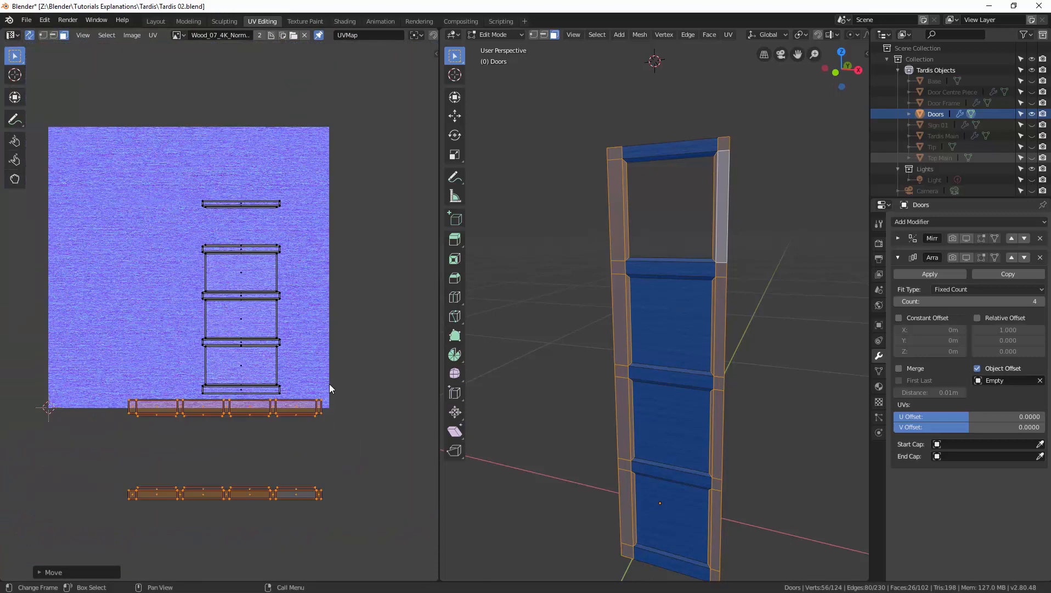
scroll(329, 383, "up", 3)
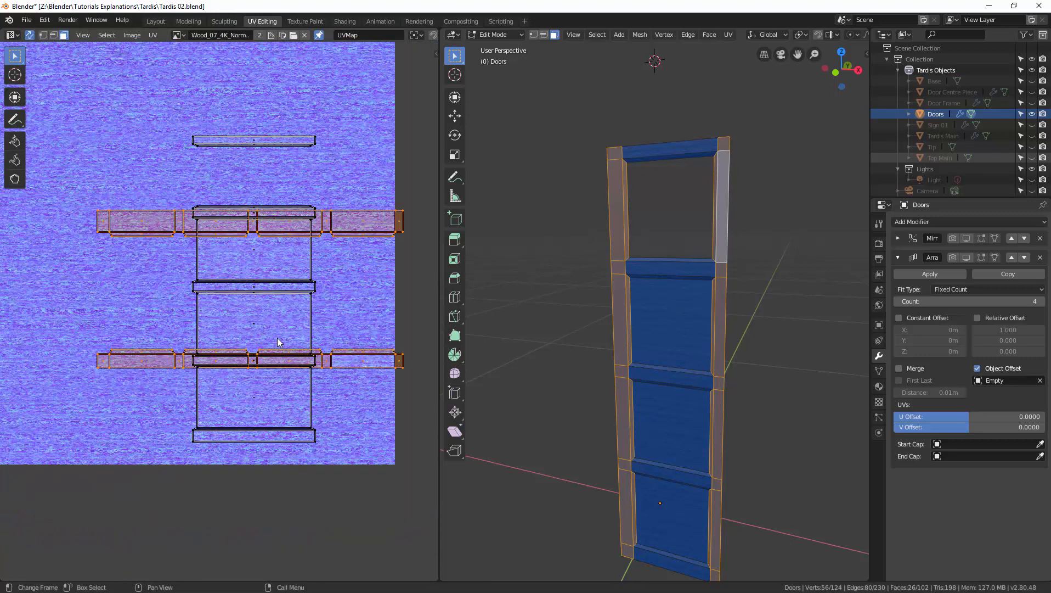
key("ctrl+z")
key("ctrl+z")
Step: Add the three lower door panels to the stile selection, rotate their UVs 90° and move them below the rail UVs
left_click(256, 397, "shift")
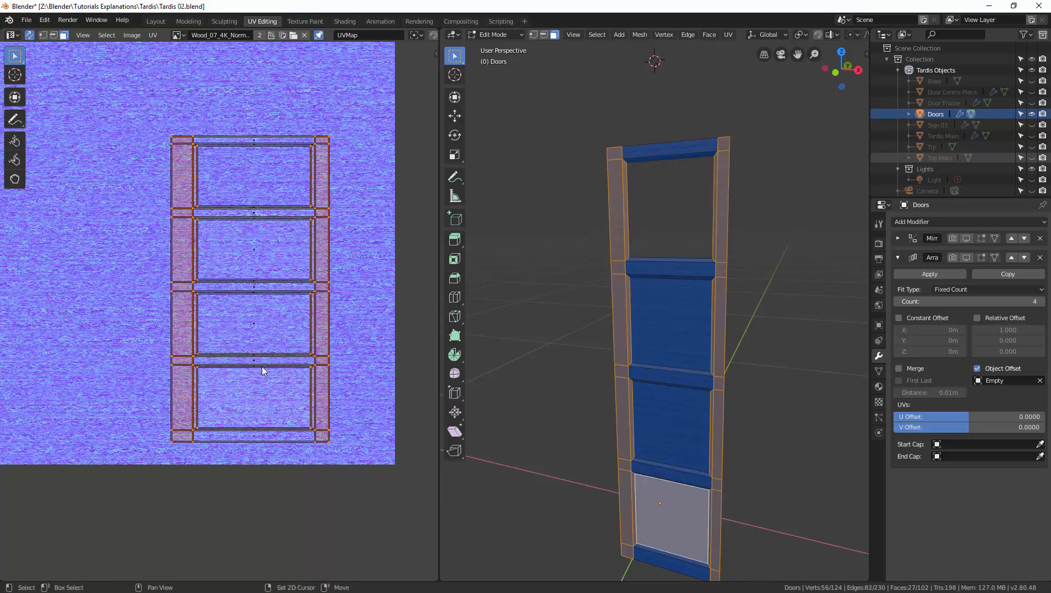
left_click(255, 329, "shift")
left_click(260, 262, "shift")
left_click(280, 229, "shift")
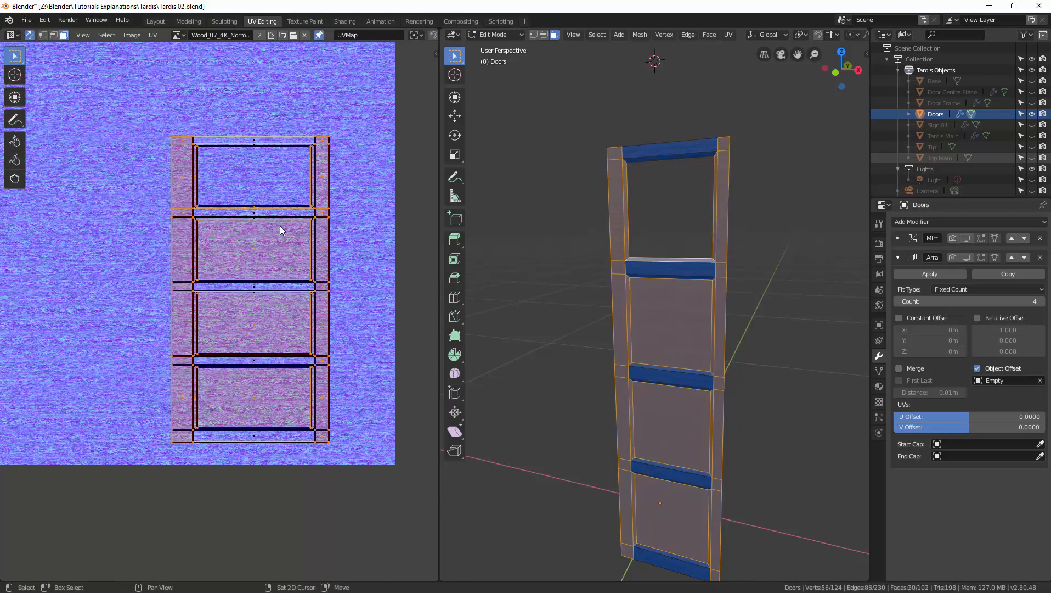
type("r")
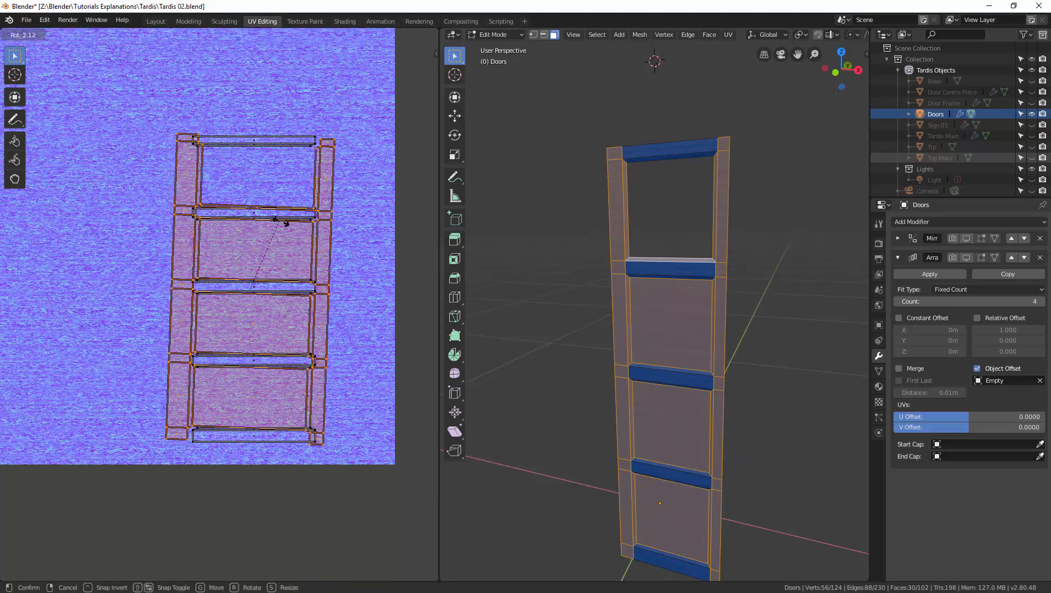
type("90")
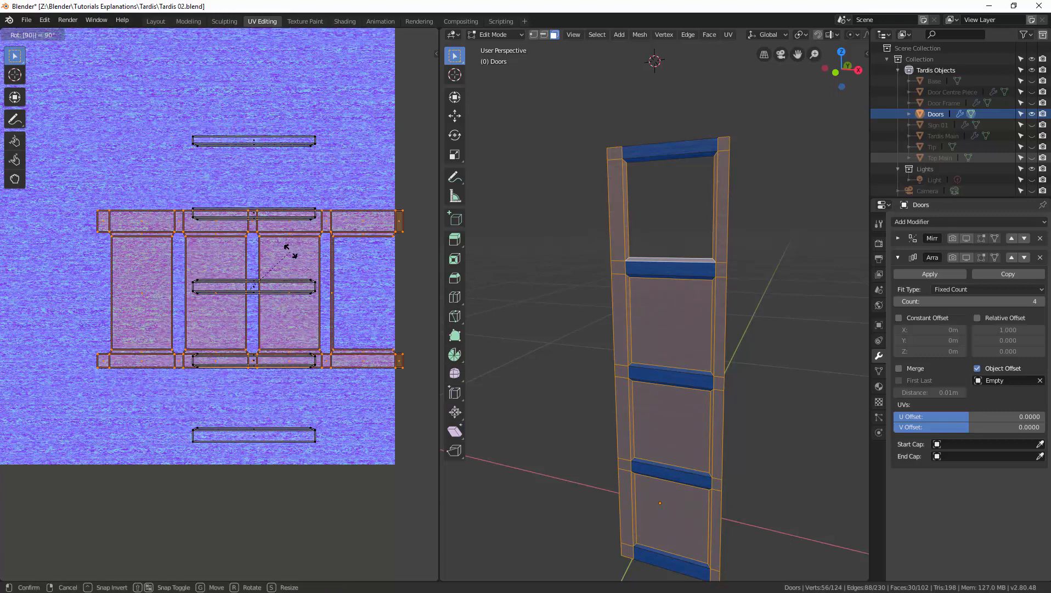
key("Return")
key("g")
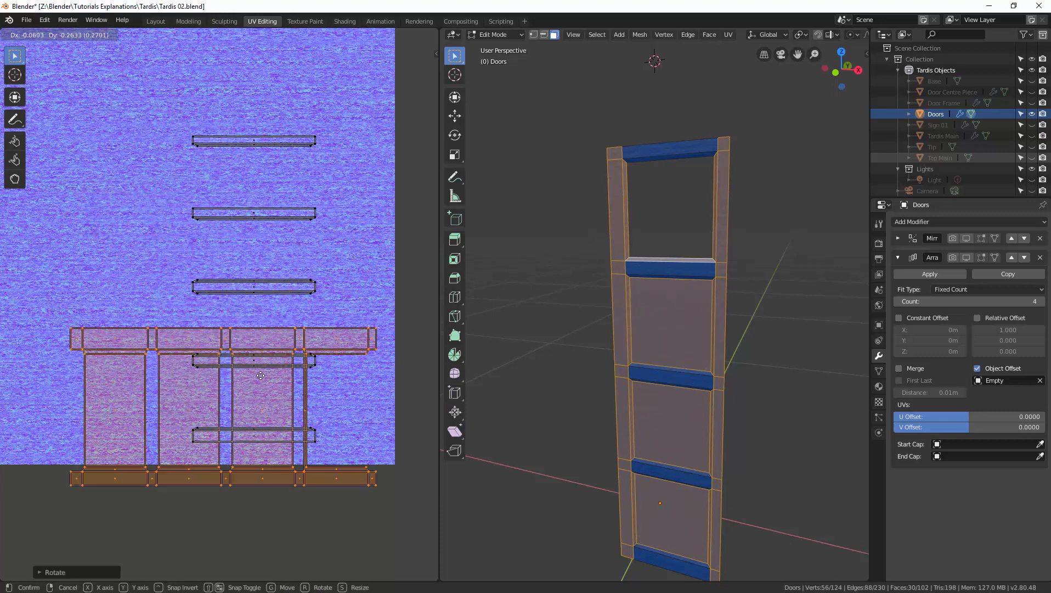
left_click(274, 375)
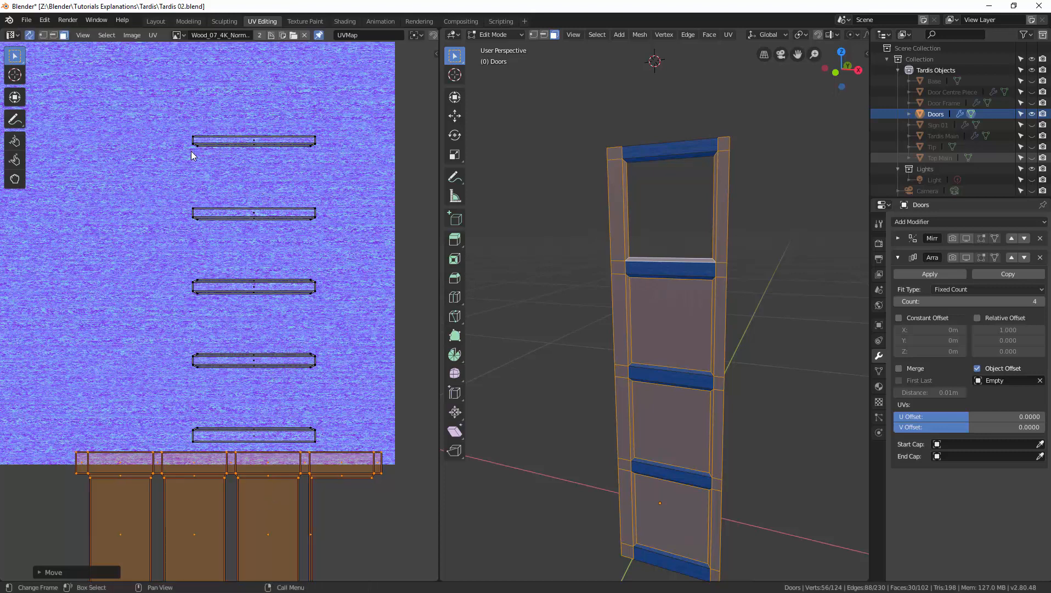
Step: Select only the top rail's UVs and place them end to end beside the second rail's UVs
key("space")
key("alt+a")
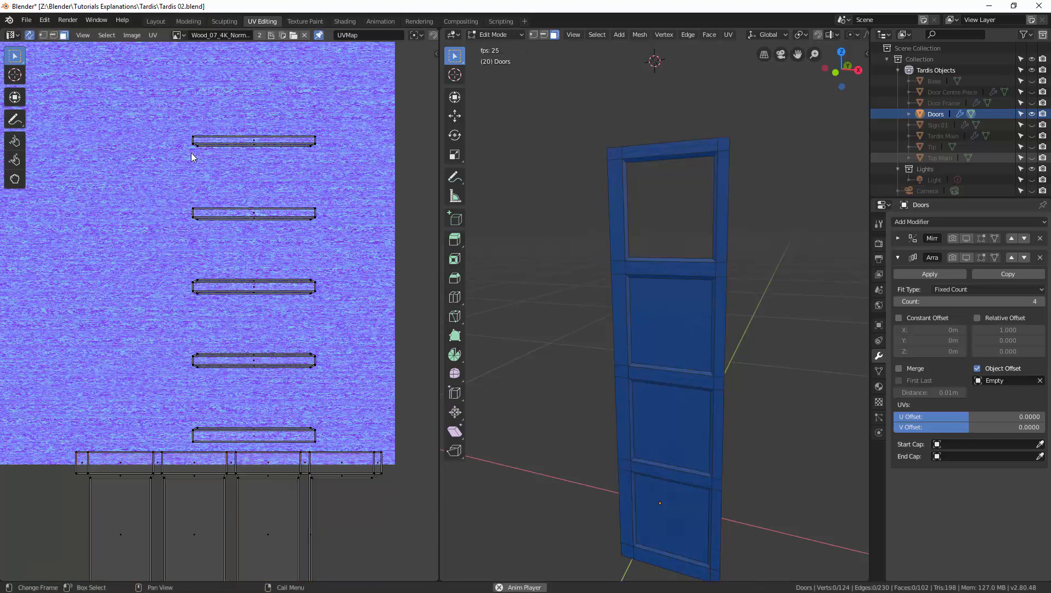
left_click(193, 153)
left_click_drag(179, 124, 316, 161)
key("g")
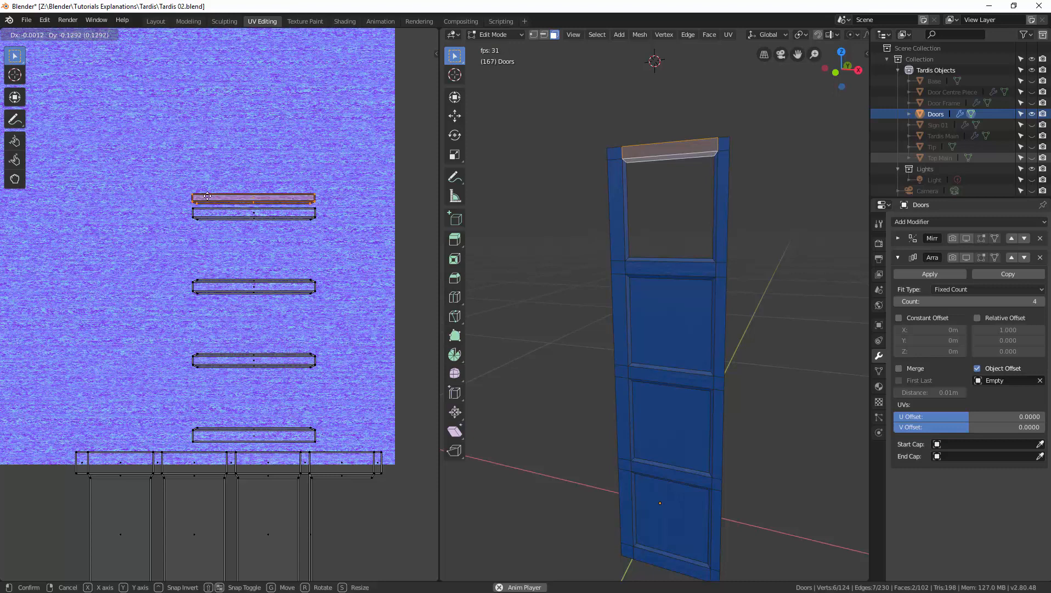
left_click(188, 233)
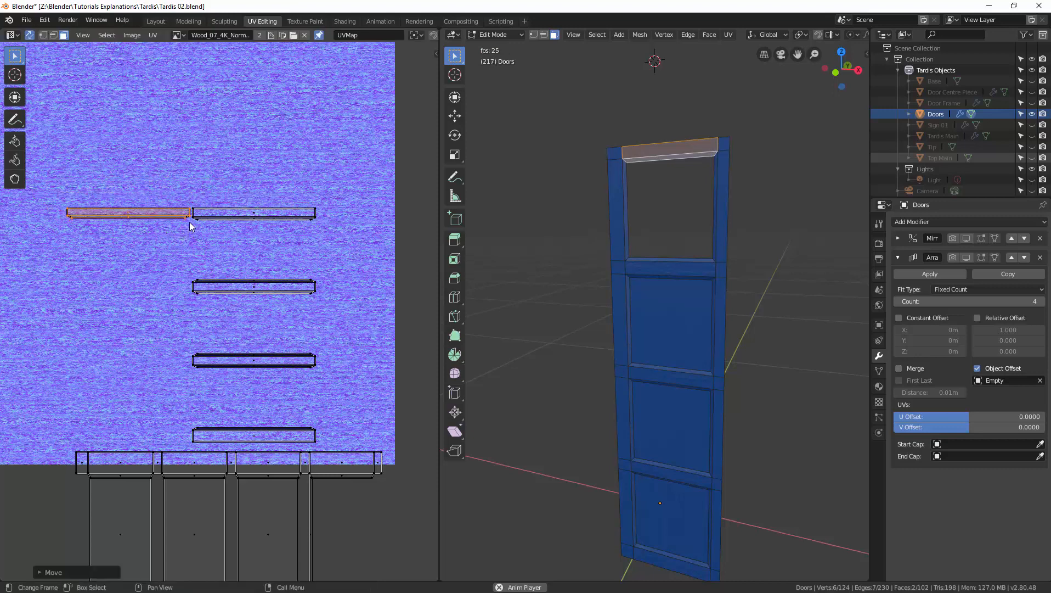
Step: Move the top and second rail UVs together down to just above the third rail's UVs
left_click_drag(61, 192, 346, 244)
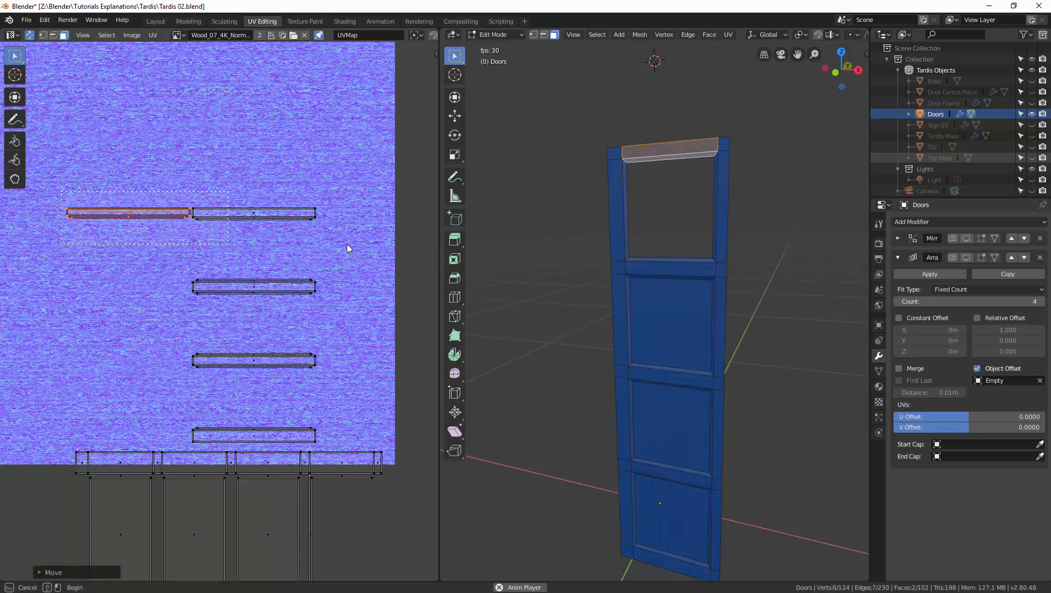
key("g")
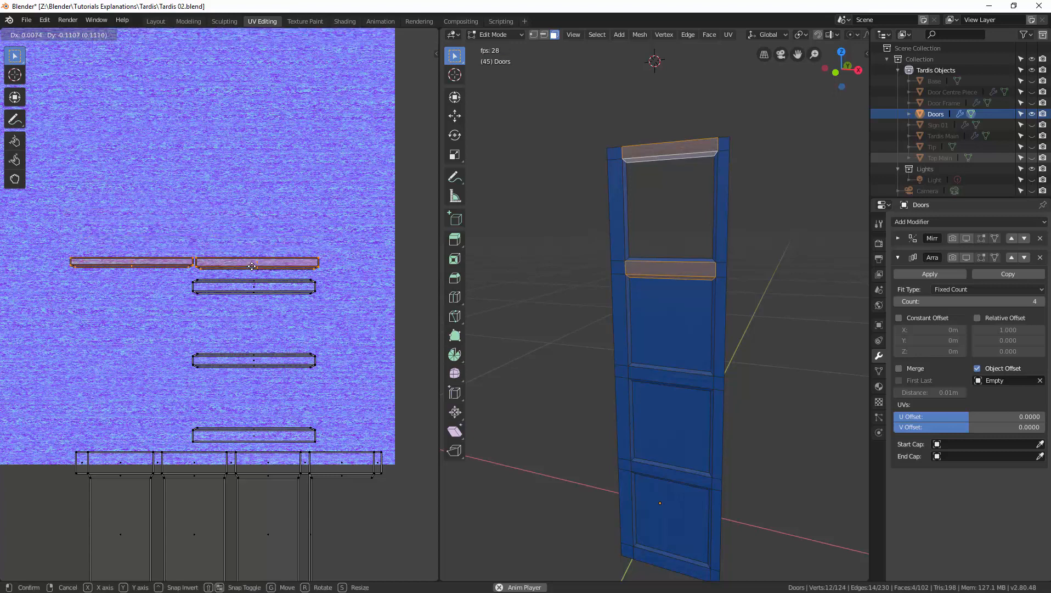
left_click(252, 269)
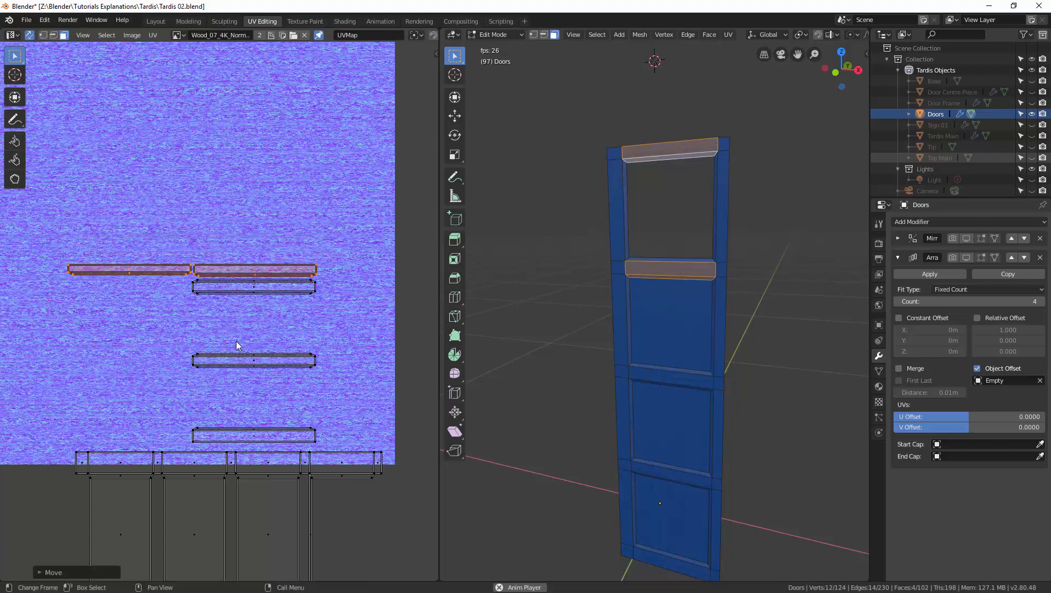
Step: Select the third rail's UVs with their bevel strips and move them directly beneath the top rail's UVs
left_click(254, 294)
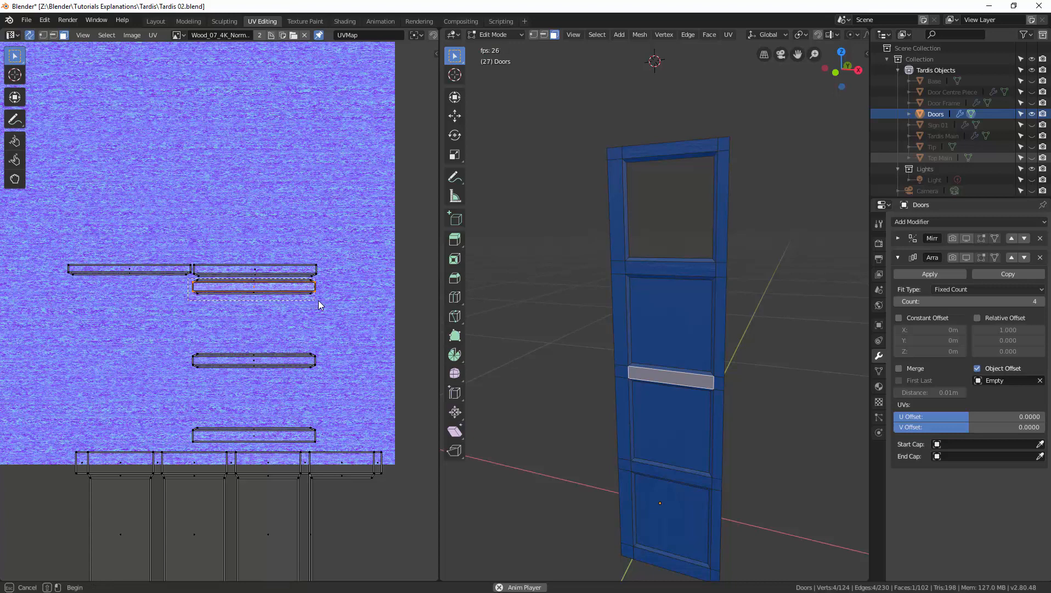
key("g")
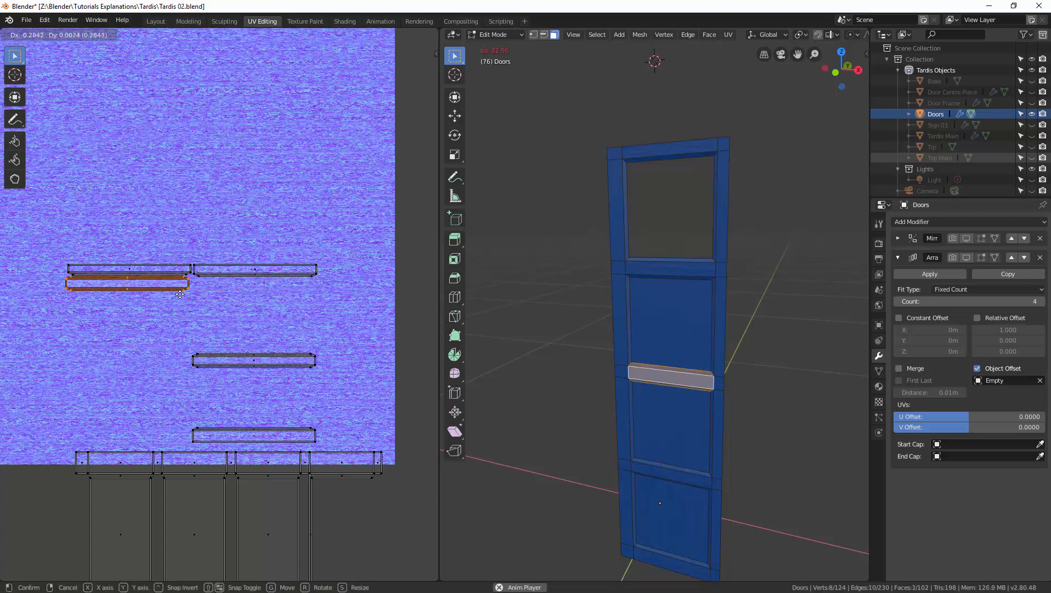
left_click(147, 295)
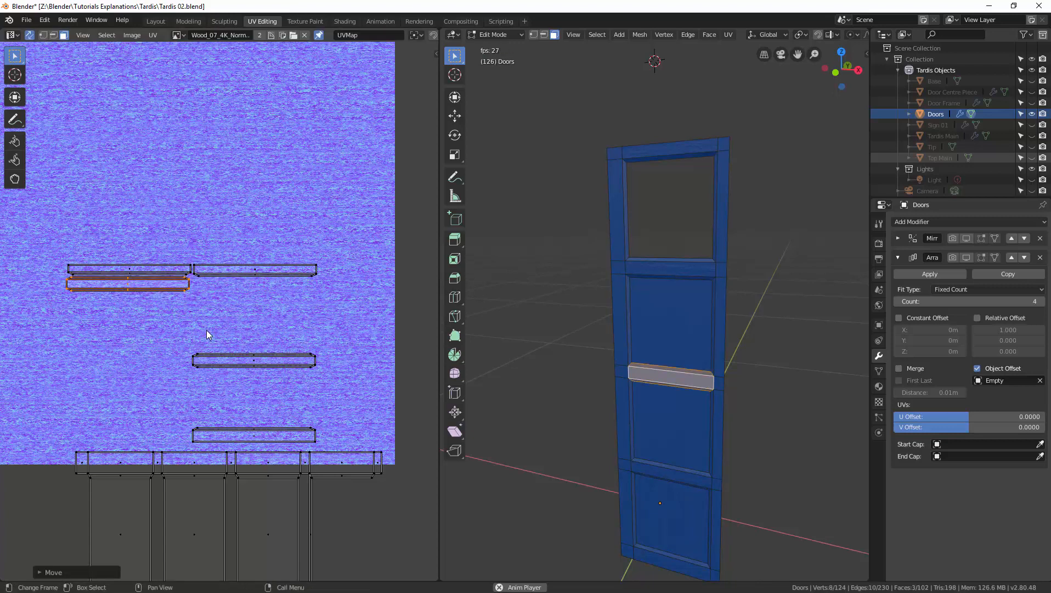
Step: Select the fourth rail's UVs and move them beneath the second rail's UVs, beside the third rail's
key("alt+a")
key("b")
left_click_drag(178, 339, 318, 378)
key("g")
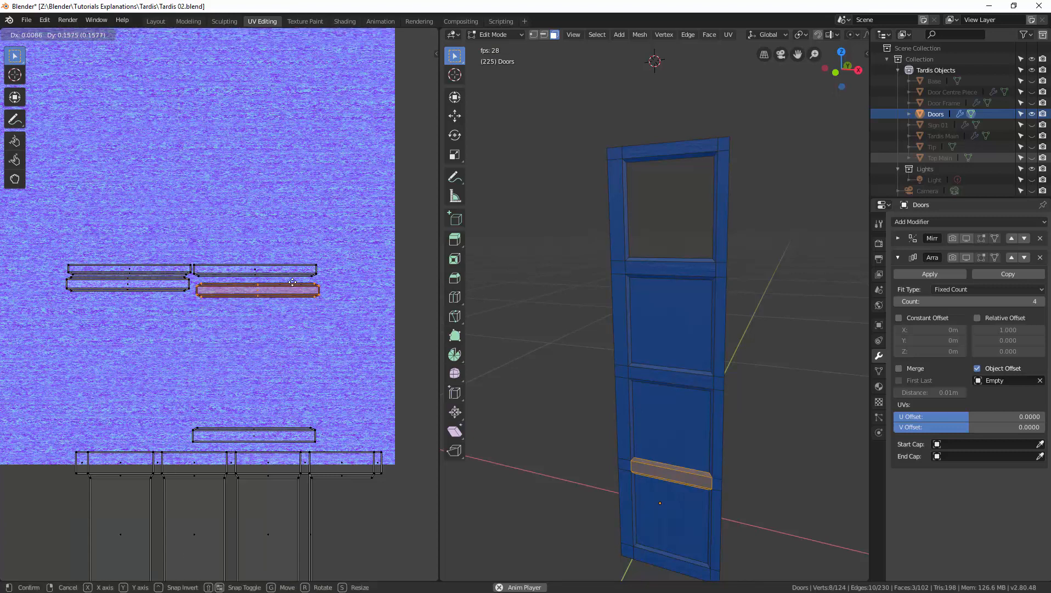
left_click(291, 278)
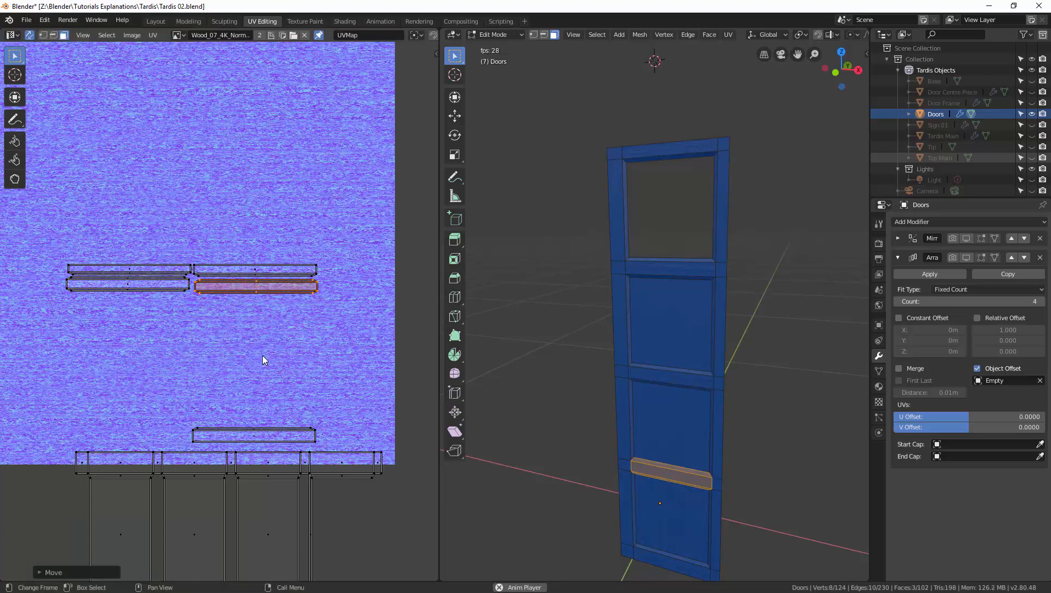
Step: Select the bottom rail's UVs and move them directly beneath the third rail's UVs
key("alt+a")
key("b")
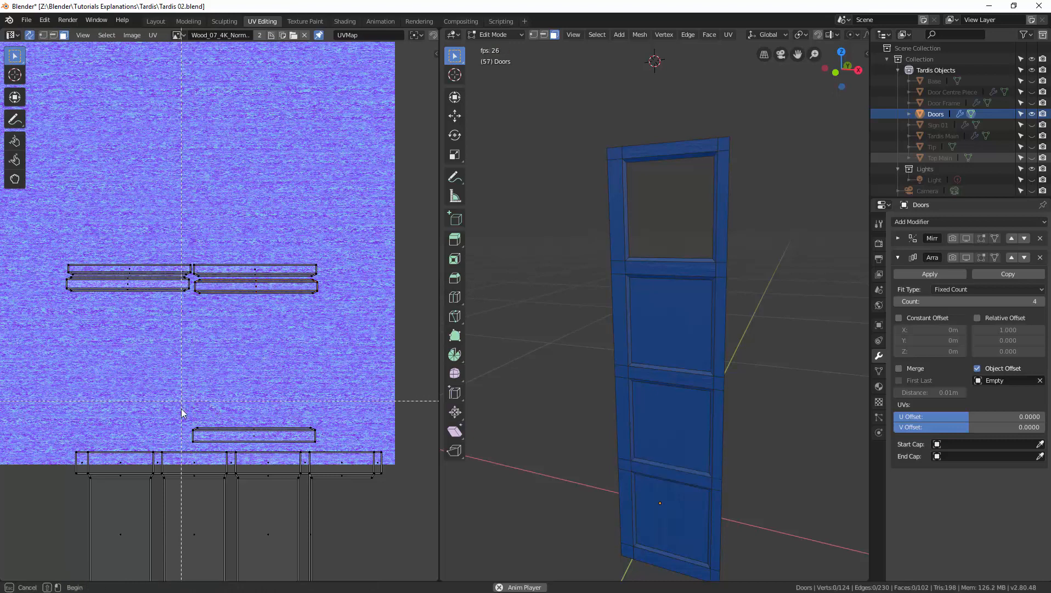
left_click_drag(181, 402, 321, 447)
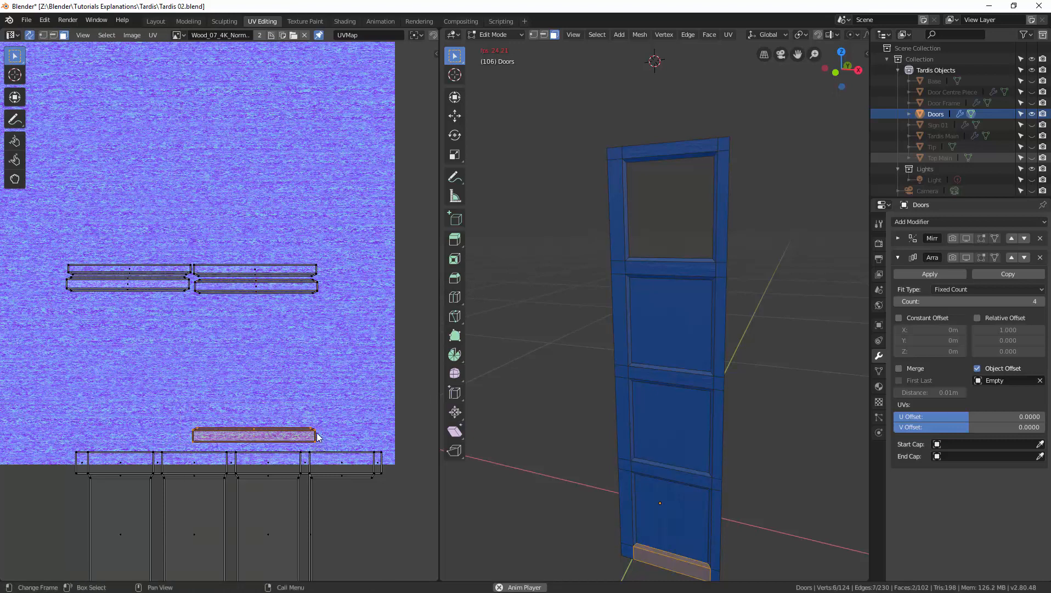
key("g")
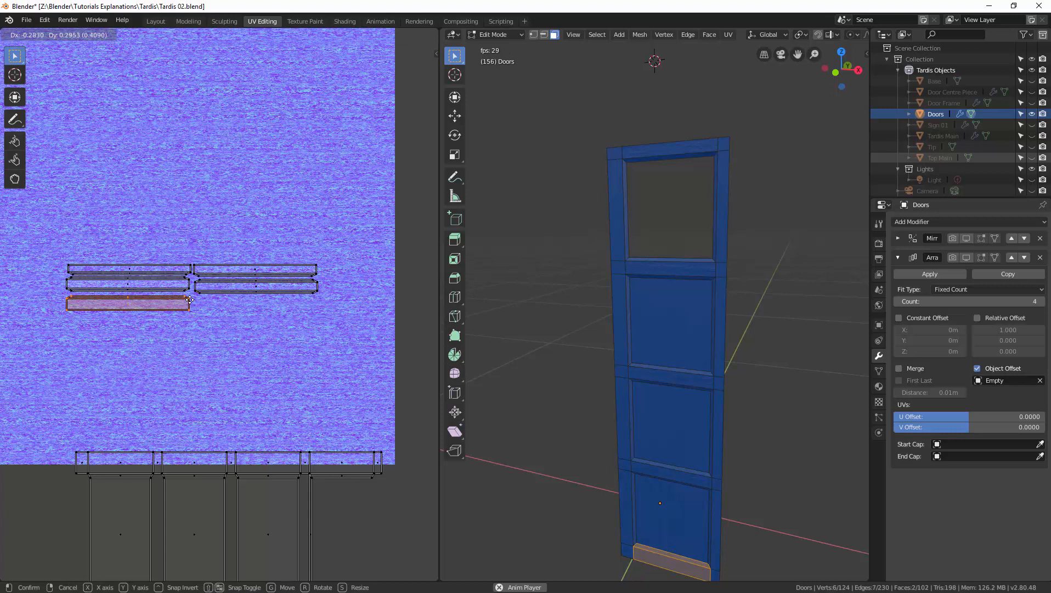
left_click(188, 299)
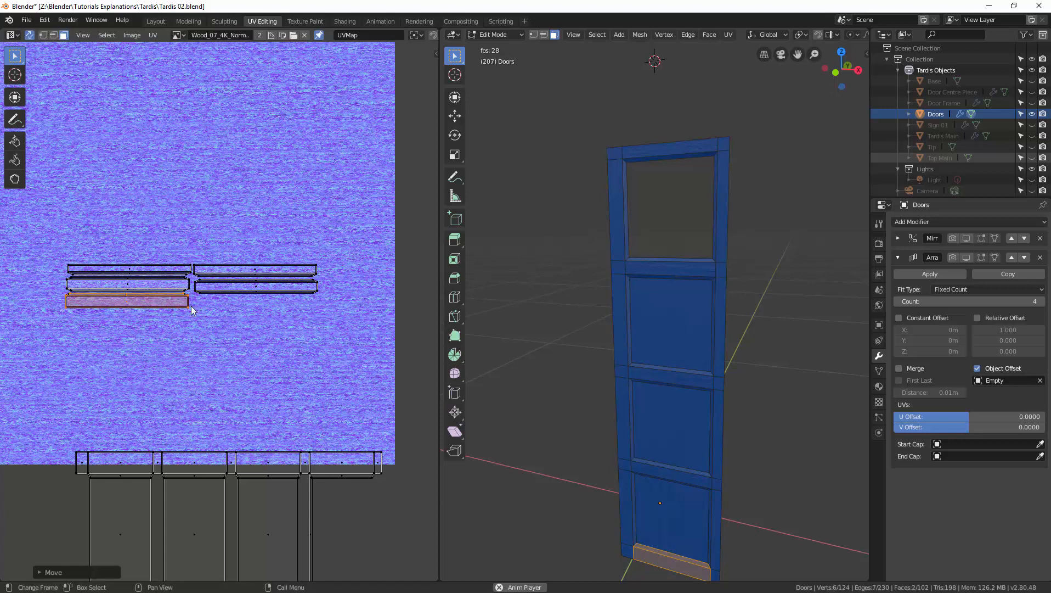
Step: Select all the rail UVs and move them down to just above the stile and panel UVs
key("b")
left_click_drag(50, 247, 343, 322)
key("g")
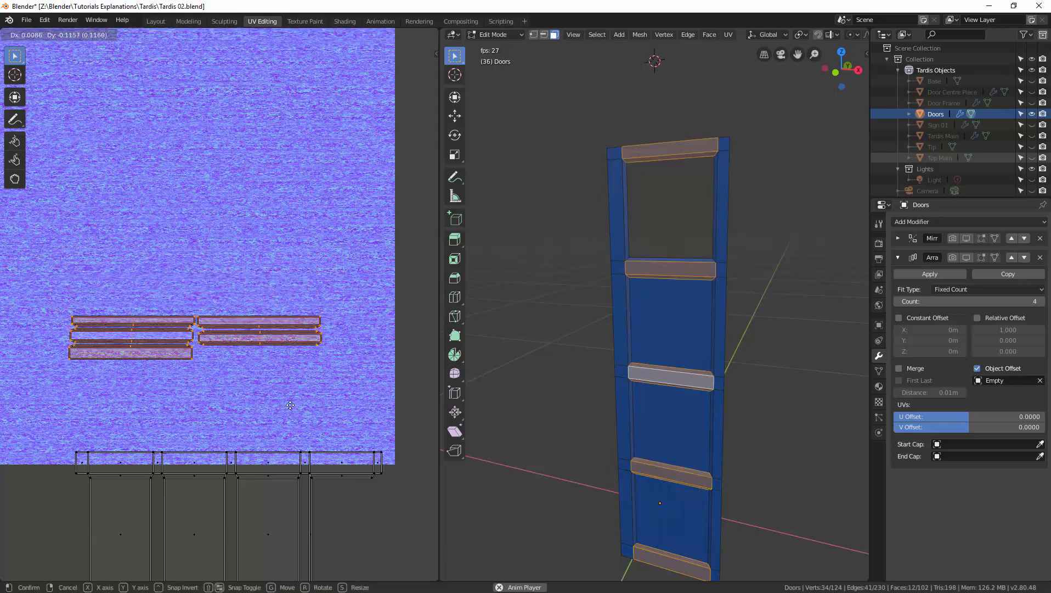
left_click(298, 449)
Step: Select all of the door's UVs and move them up together inside the lower part of the wood texture
key("a")
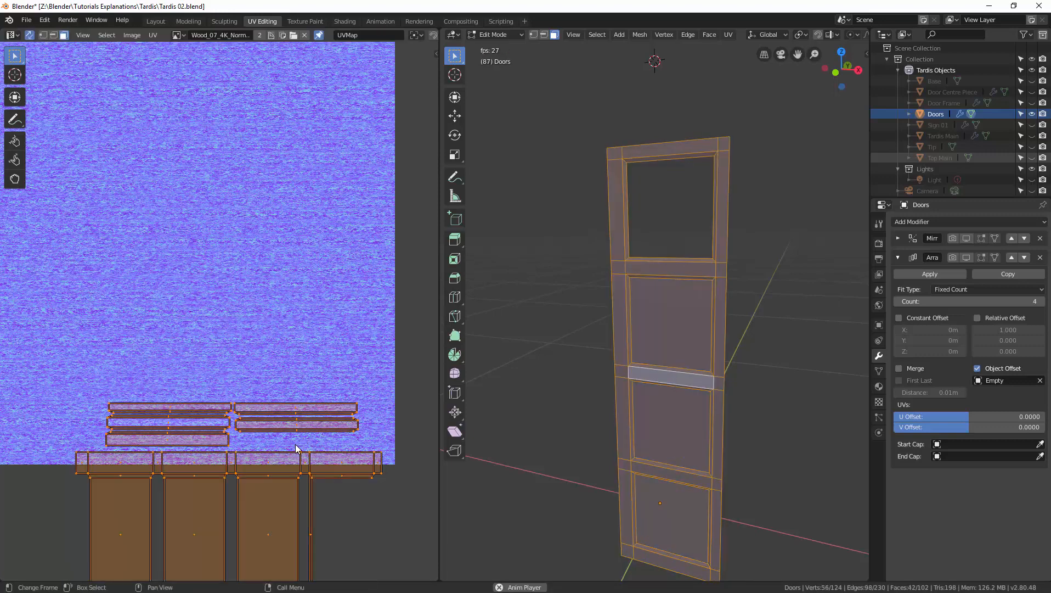
key("g")
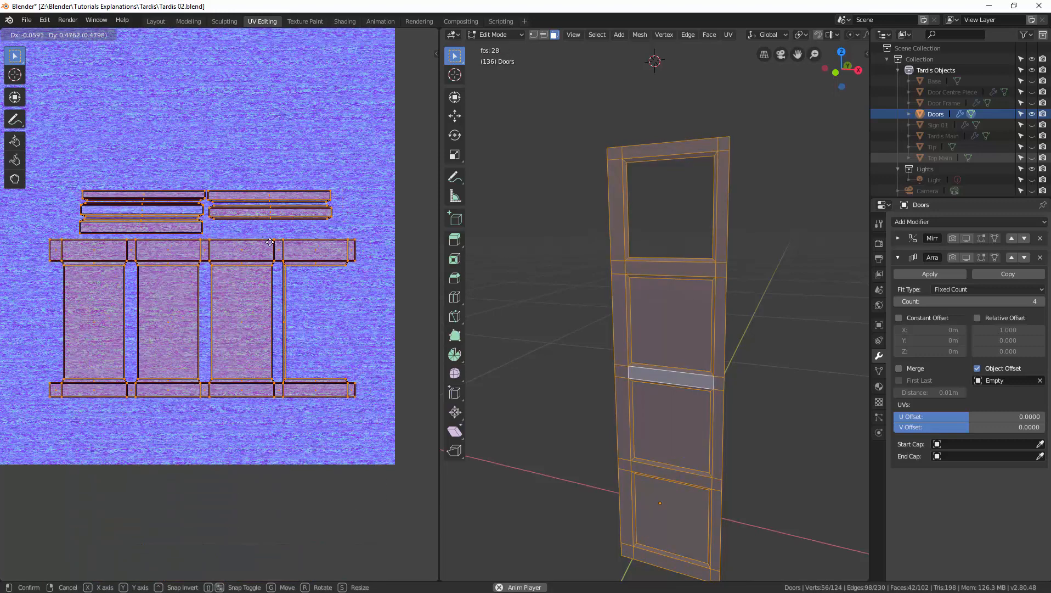
left_click(298, 284)
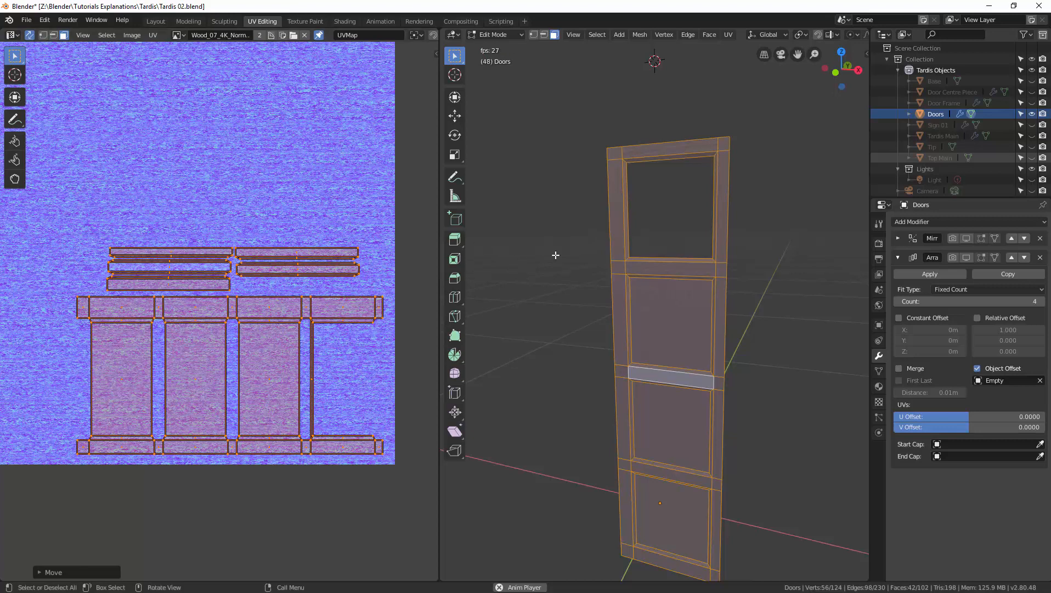
Step: Return to Object Mode and unhide the remaining Tardis objects
key("ctrl+Tab")
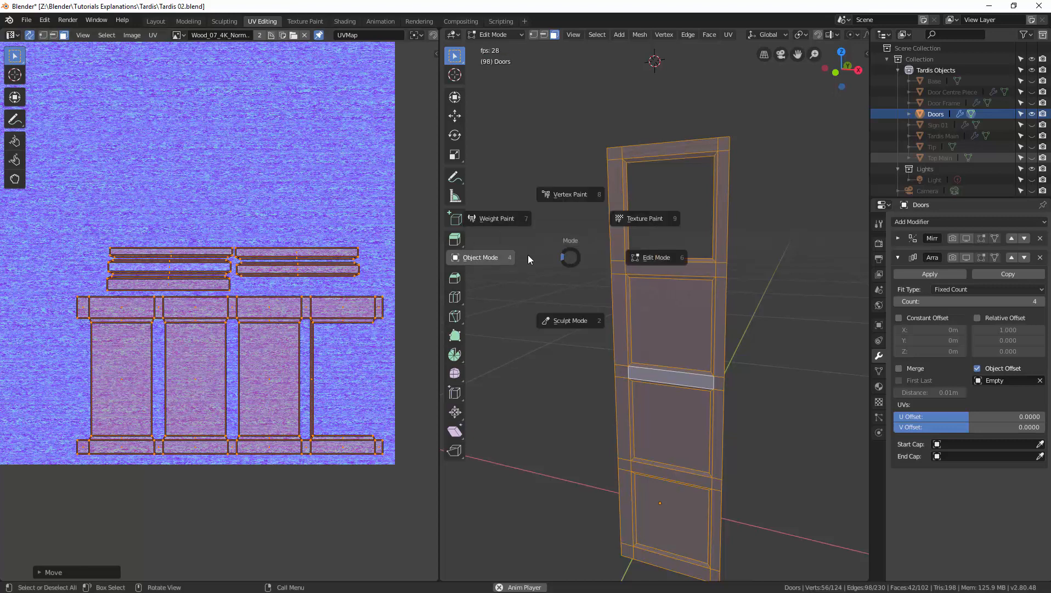
left_click(511, 255)
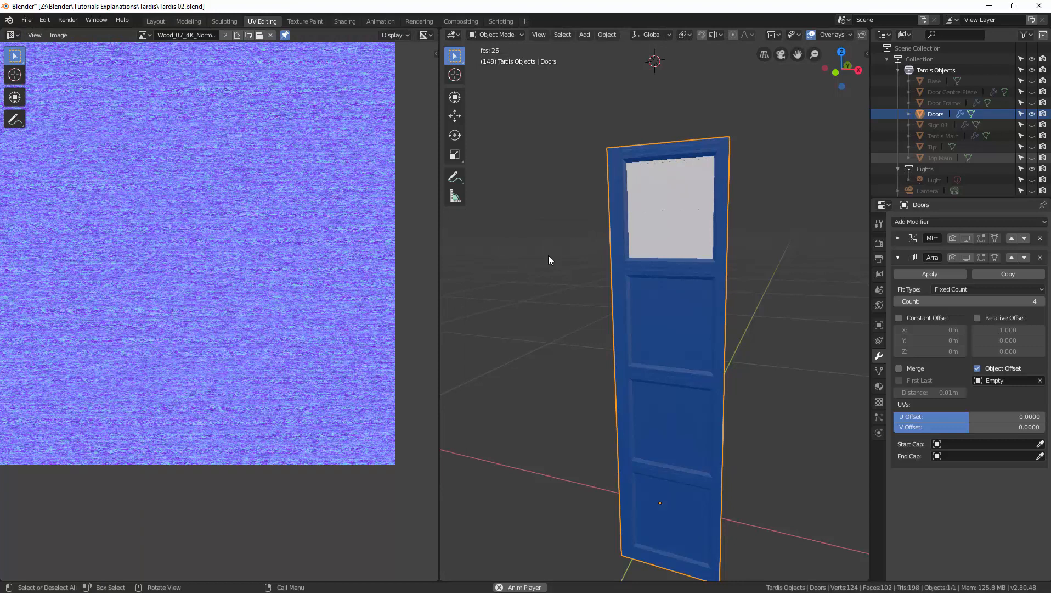
key("alt+h")
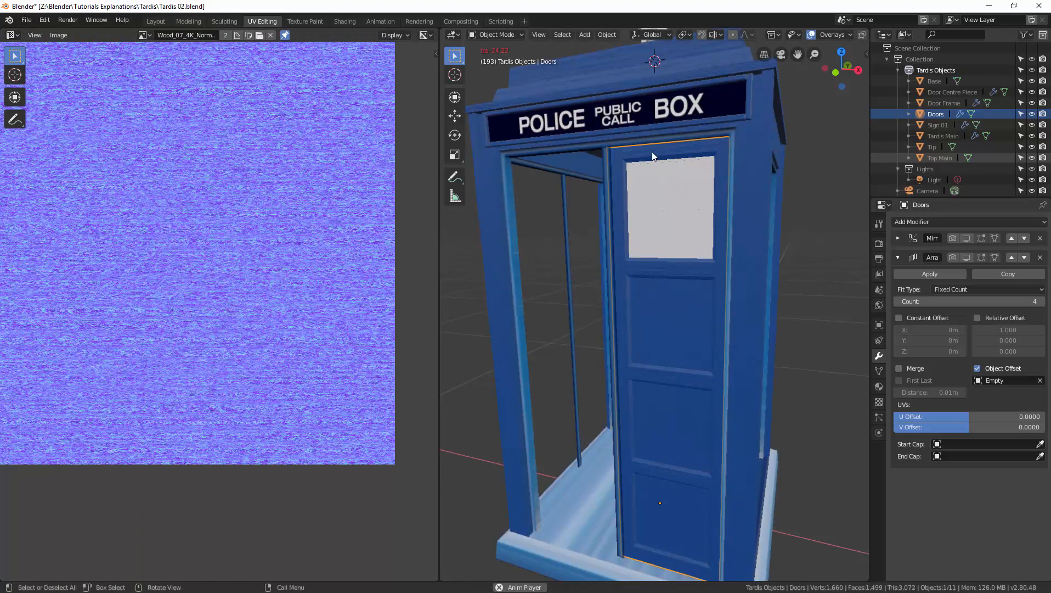
Step: Examine the UV layouts of the doors and the Police Box sign together in Edit Mode, then return to Object Mode
left_click(689, 129, "shift")
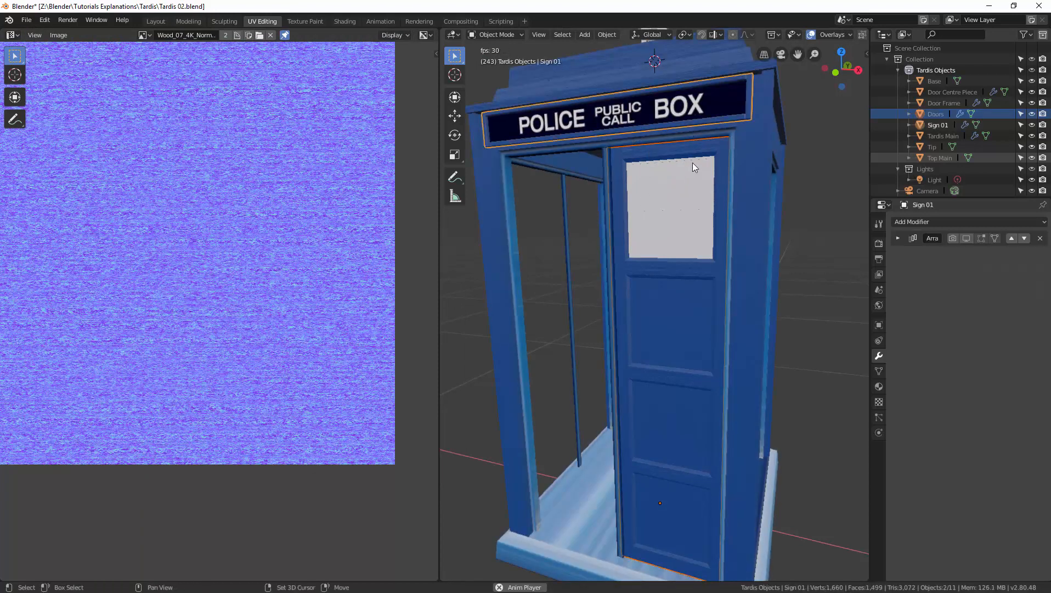
key("ctrl+Tab")
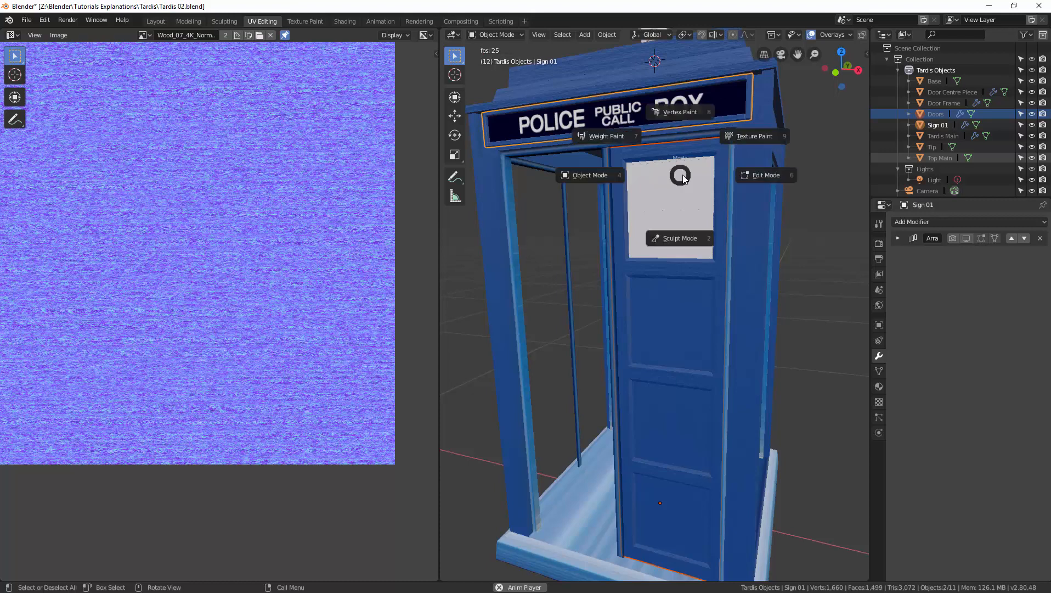
left_click(741, 174)
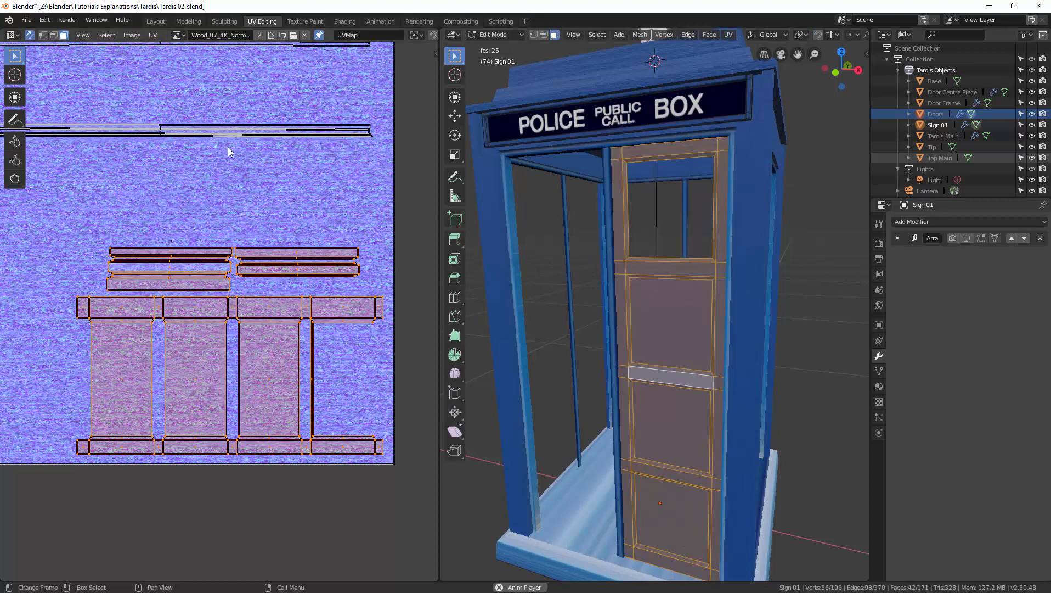
scroll(227, 147, "down", 1)
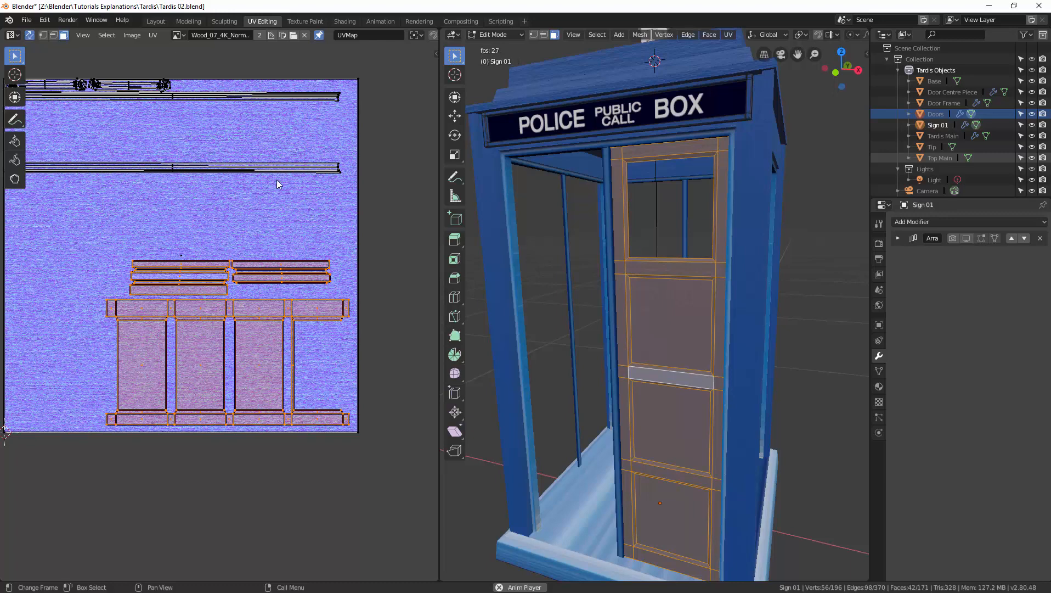
key("Tab")
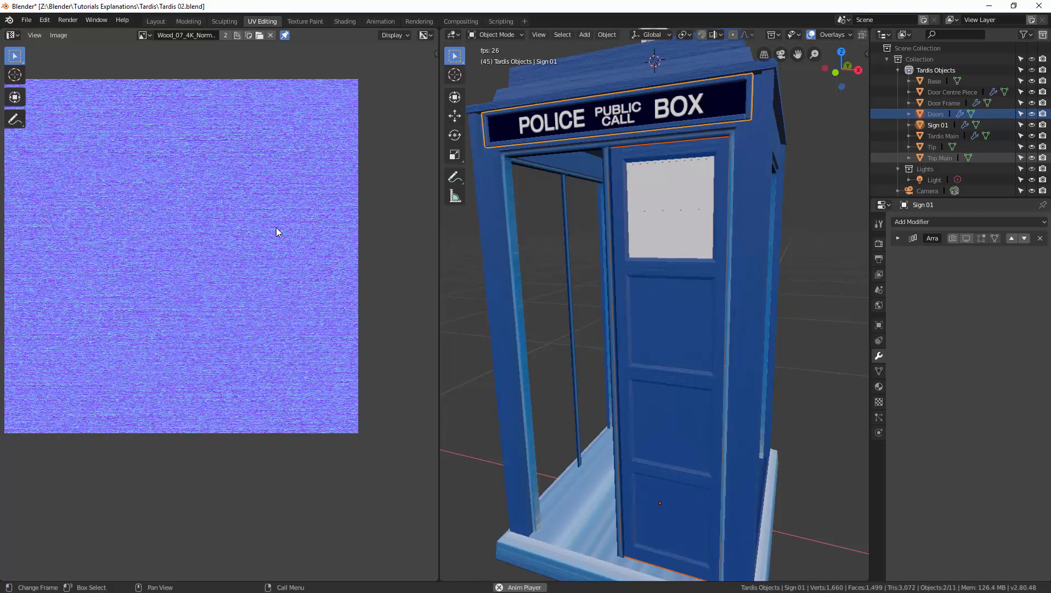
key("ctrl+Tab")
left_click(531, 250)
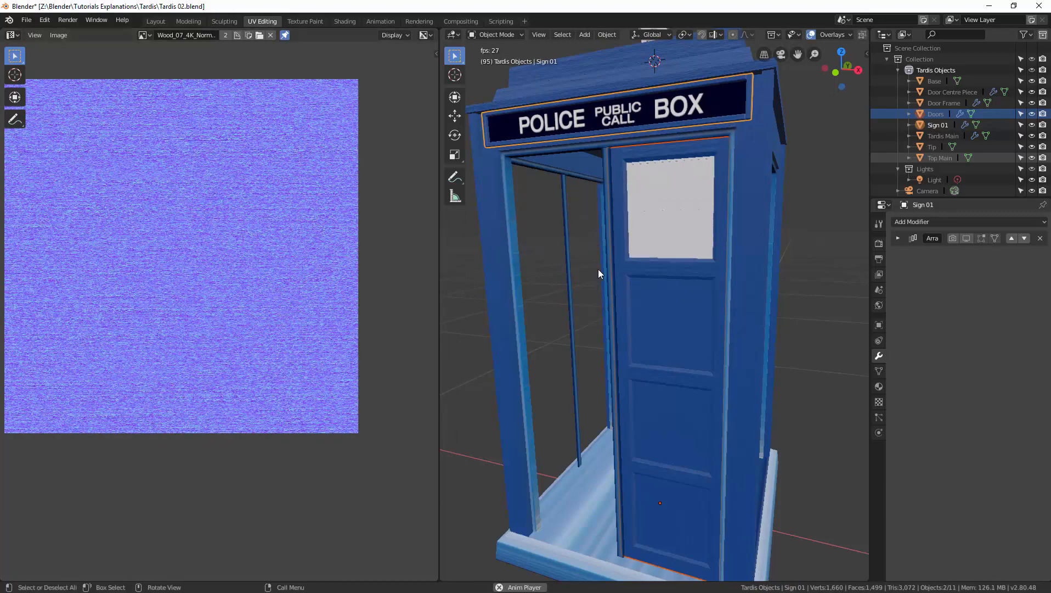
Step: Select only the doors and turn on viewport display for their Mirror and Array modifiers
left_click(712, 146)
middle_click_drag(716, 303, 699, 288)
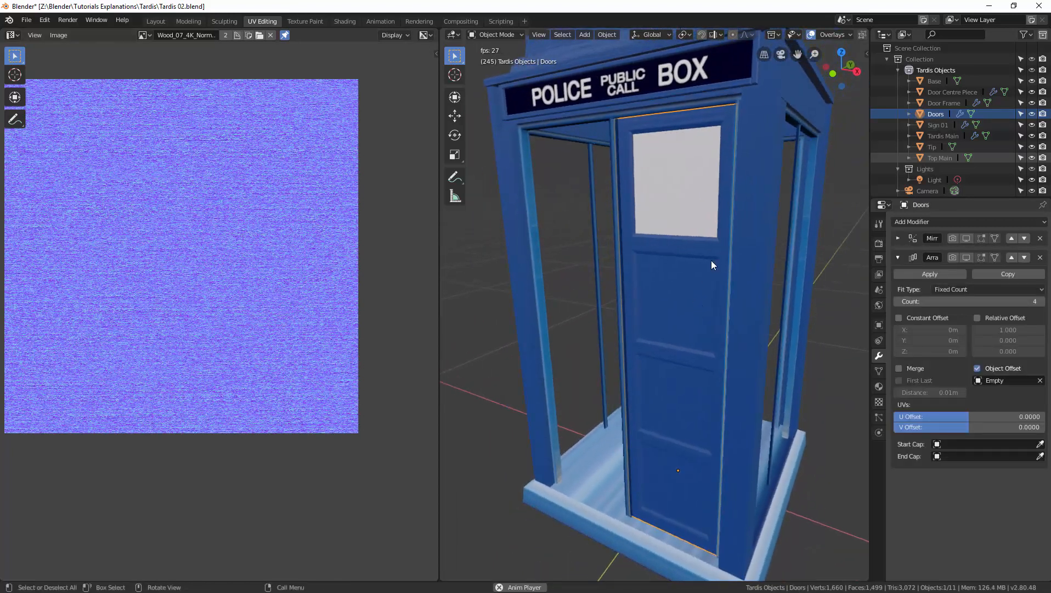
left_click(966, 238)
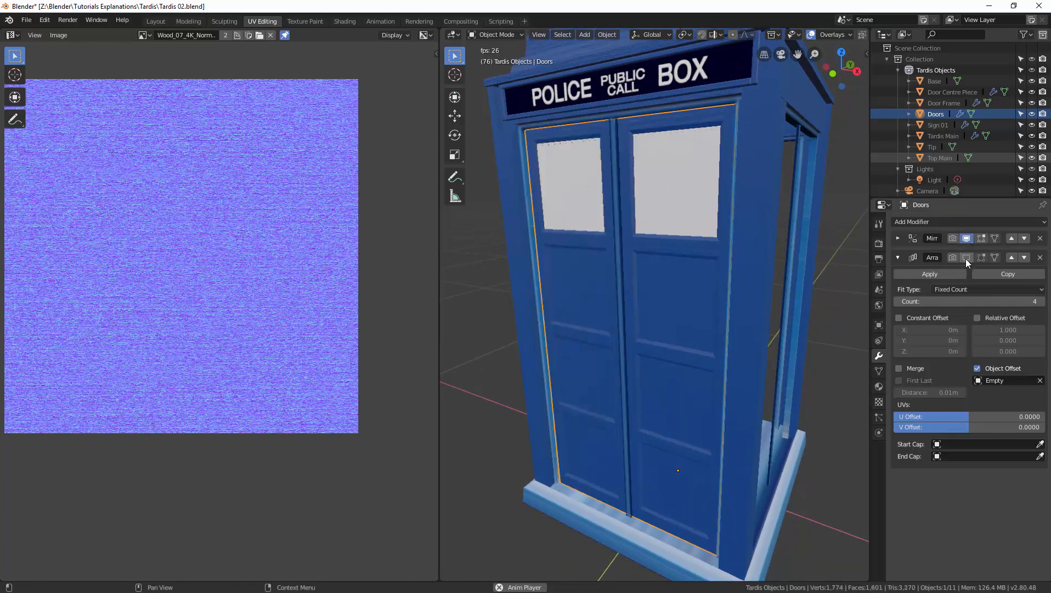
left_click(966, 257)
mouse_move(699, 296)
middle_mouse_down()
mouse_move(652, 306)
mouse_move(711, 294)
mouse_move(723, 281)
mouse_move(776, 306)
mouse_move(716, 304)
middle_mouse_up()
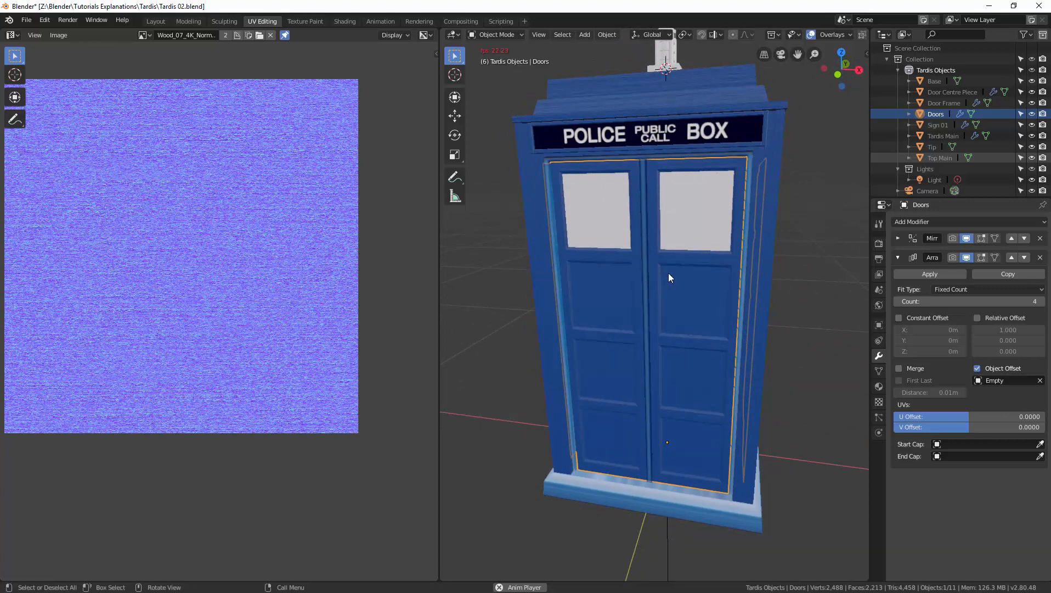
Step: Reveal the hidden window faces in the doors mesh and return to Object Mode
key("ctrl+Tab")
left_click(747, 273)
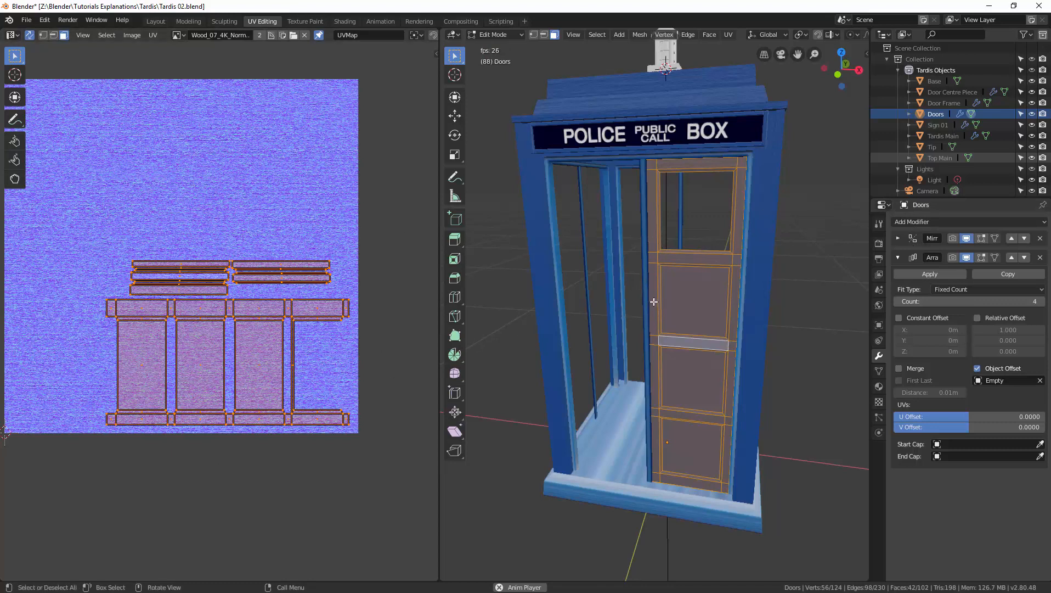
key("alt+h")
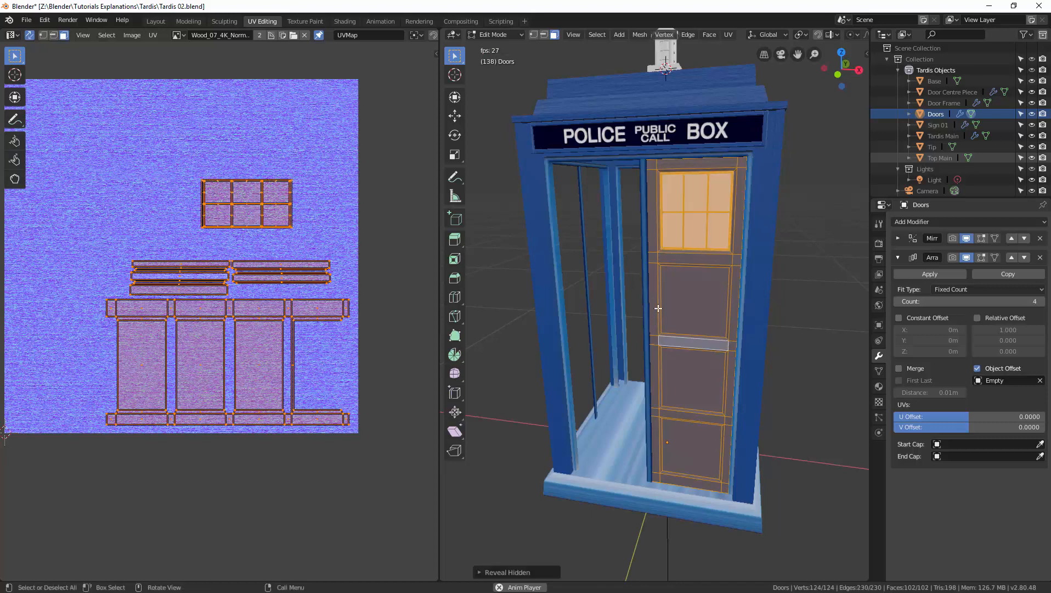
key("ctrl+Tab")
left_click(596, 308)
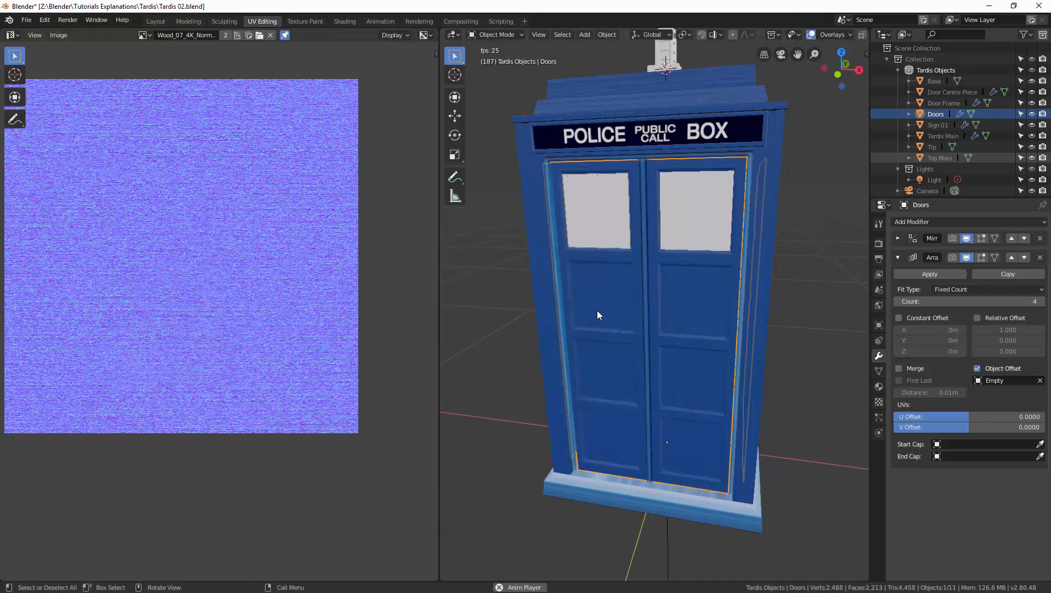
Step: Select the door frame object and stop the animation playback
scroll(639, 297, "up", 6)
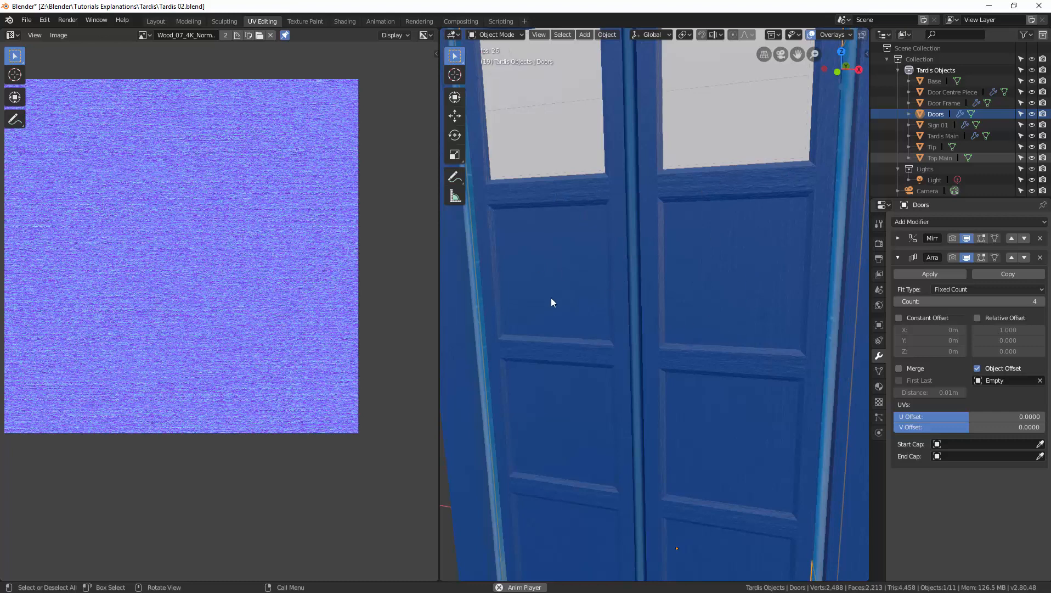
scroll(575, 323, "down", 2)
scroll(575, 324, "down", 2)
mouse_move(616, 335)
middle_mouse_down()
mouse_move(623, 329)
mouse_move(587, 337)
mouse_move(617, 353)
mouse_move(610, 348)
middle_mouse_up()
scroll(612, 352, "down", 2)
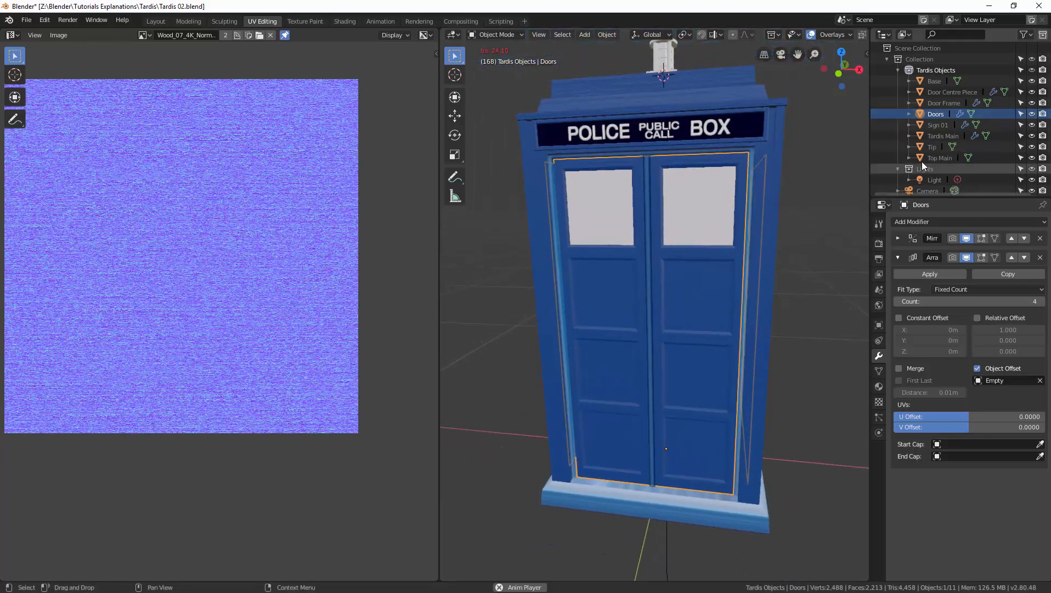
left_click(752, 175)
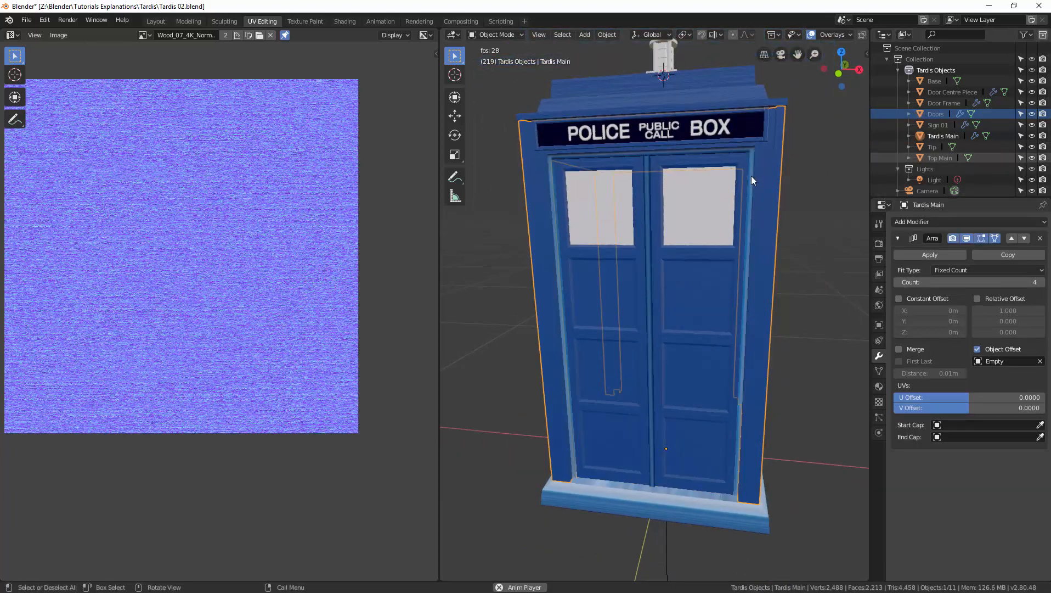
middle_click_drag(748, 176, 702, 193)
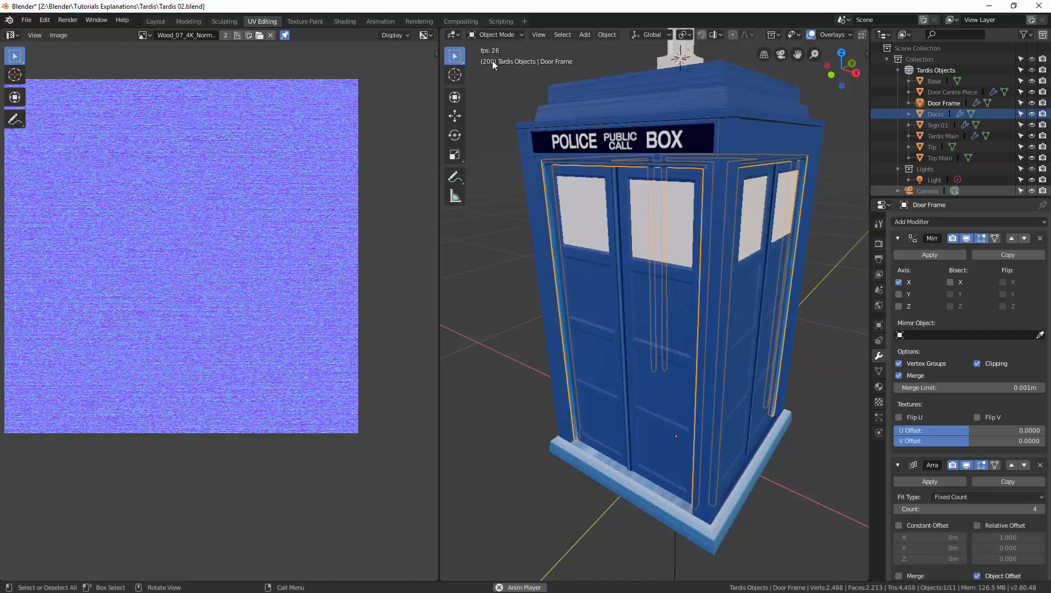
middle_click_drag(627, 167, 641, 192)
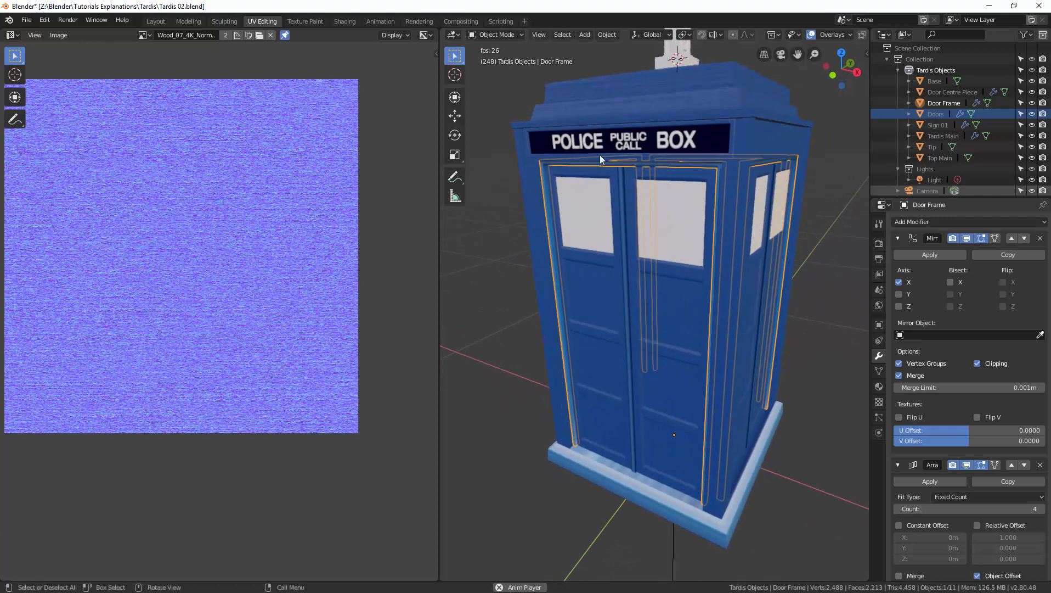
key("space")
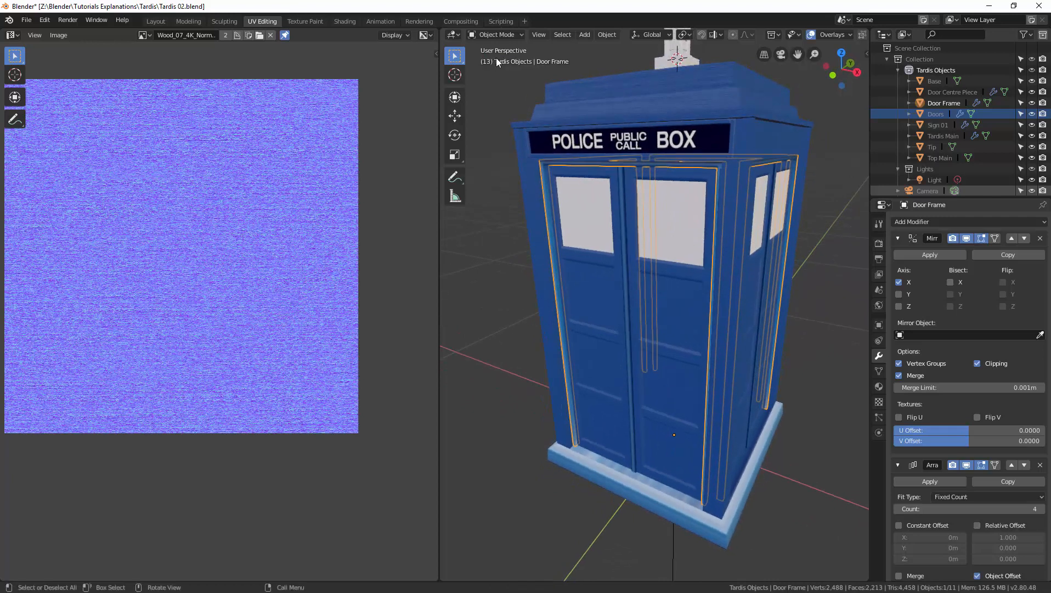
key("space")
key("space")
Step: Isolate the door frame by hiding all other objects, and open its mesh in Edit Mode
middle_click_drag(717, 206, 699, 234)
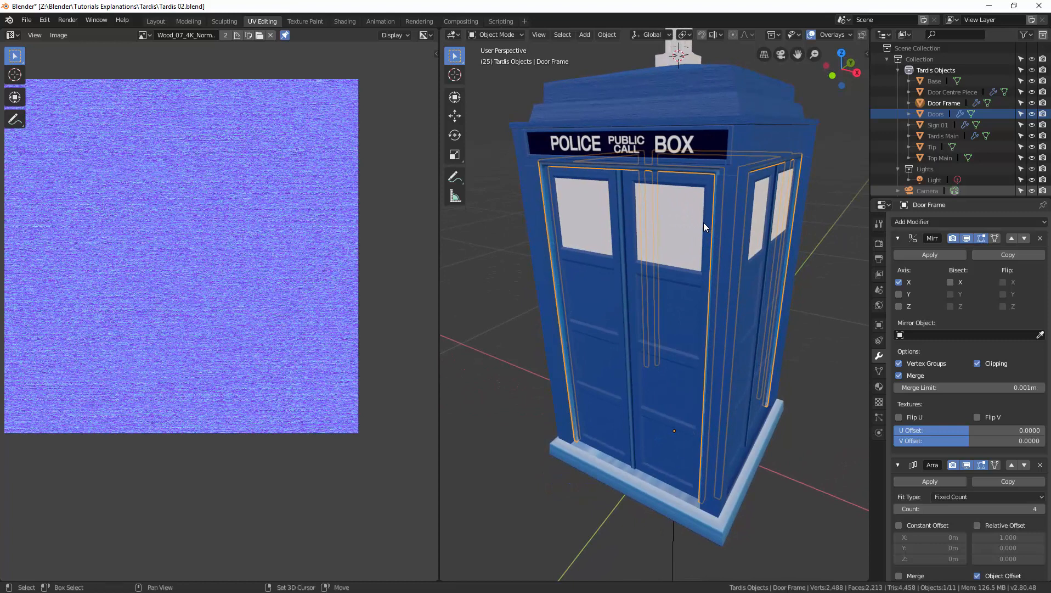
key("shift+h")
middle_click_drag(703, 223, 661, 228)
key("ctrl+Tab")
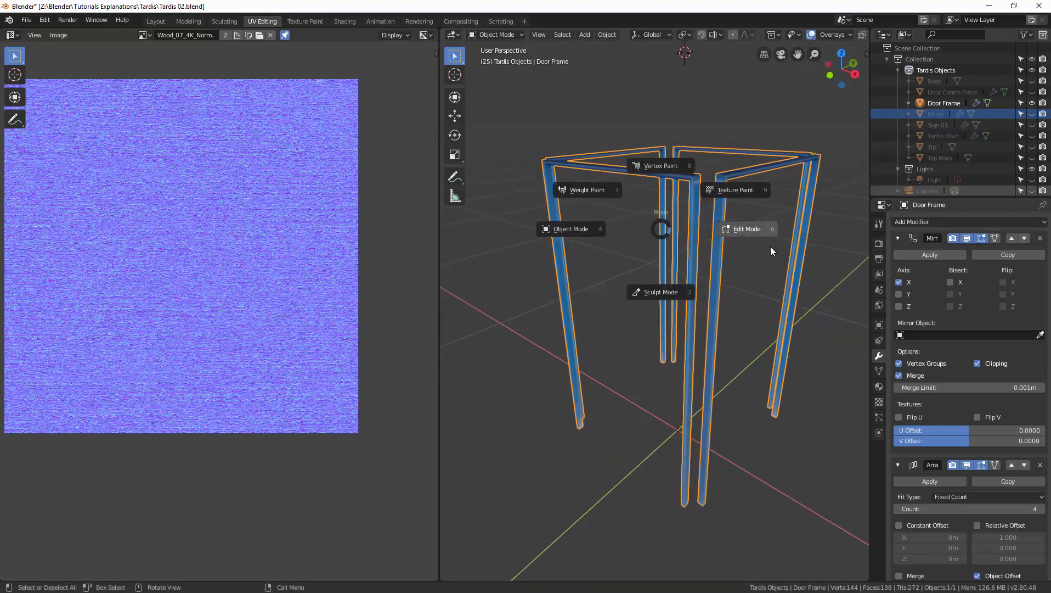
left_click(755, 232)
scroll(344, 192, "up", 2)
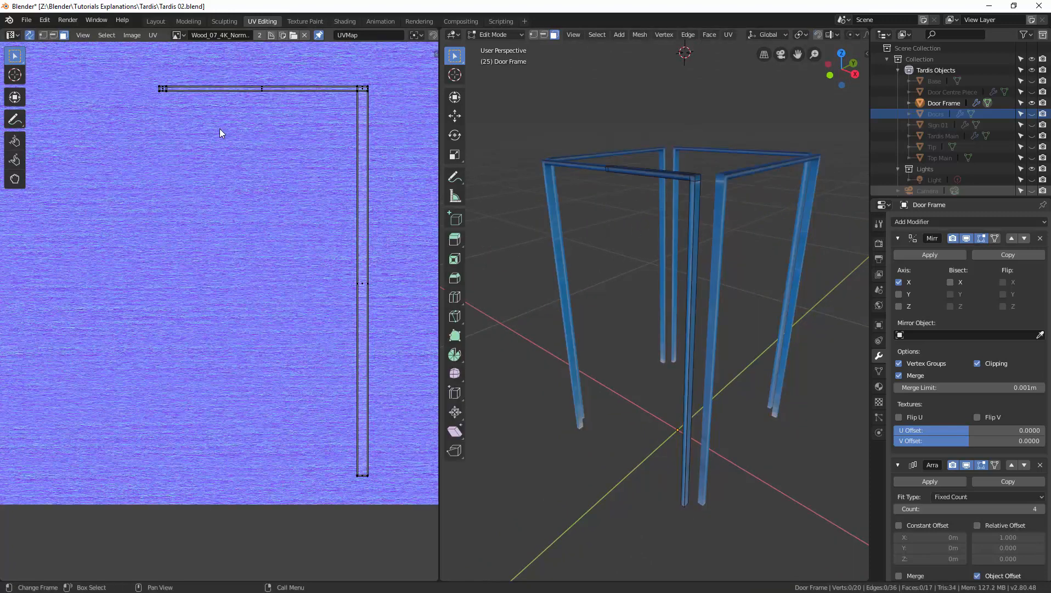
middle_click_drag(219, 130, 211, 181)
middle_click_drag(557, 241, 584, 251)
middle_click_drag(654, 245, 624, 242)
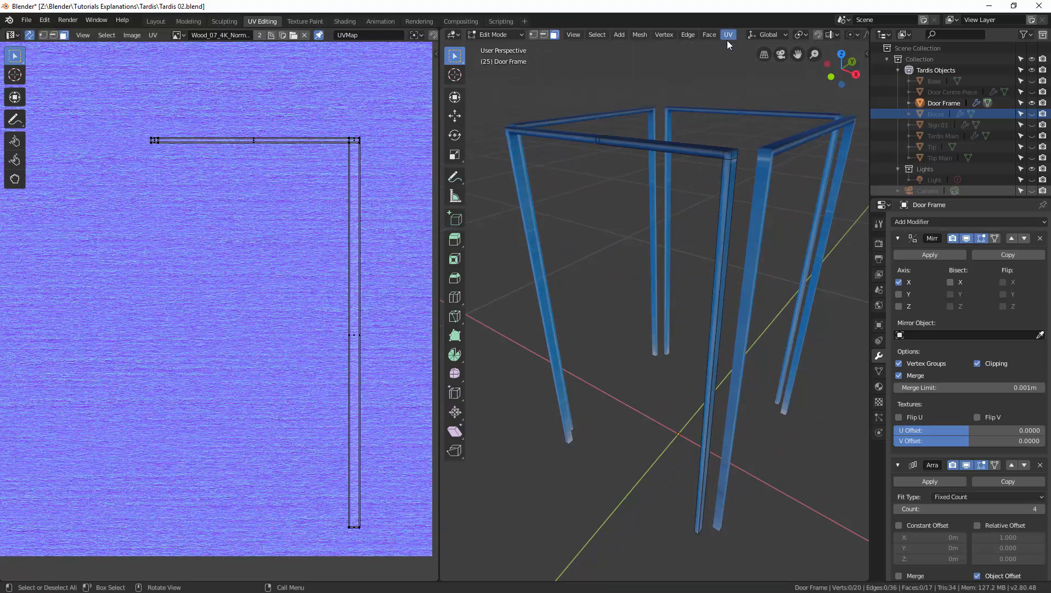
Step: Try selecting the short depth edges at the outer and inner top corner of the door frame in edge mode
key("2")
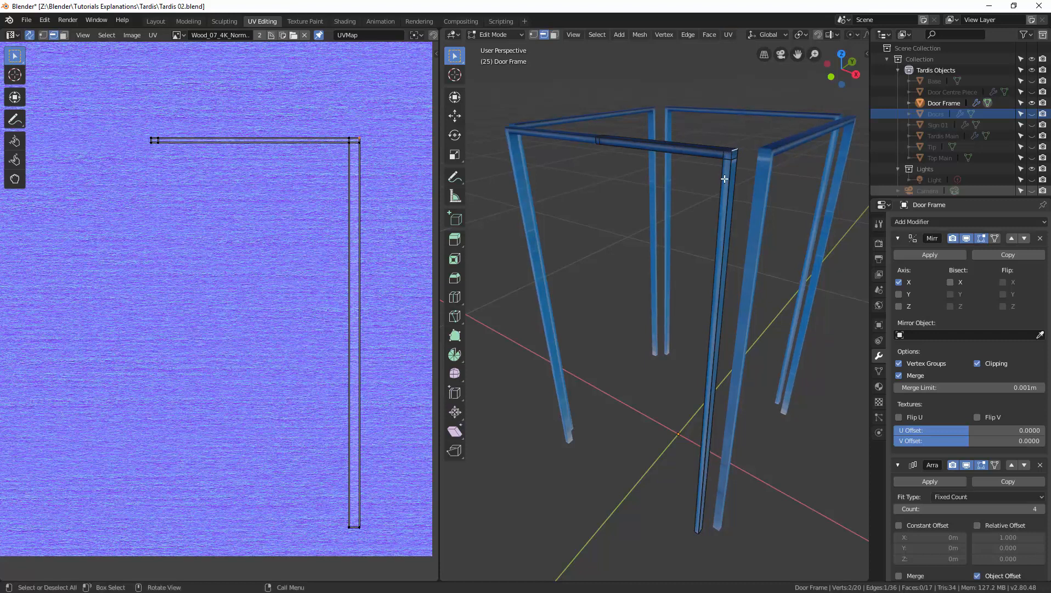
key("KP_Decimal")
middle_click_drag(706, 195, 739, 169)
scroll(728, 183, "down", 3)
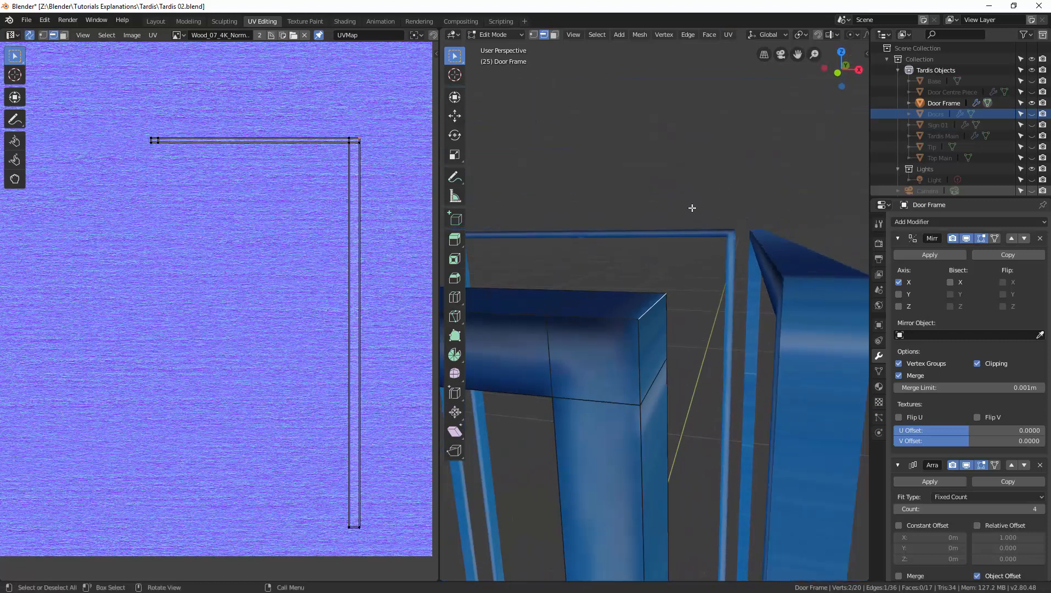
scroll(659, 240, "down", 2)
middle_click_drag(603, 302, 671, 254)
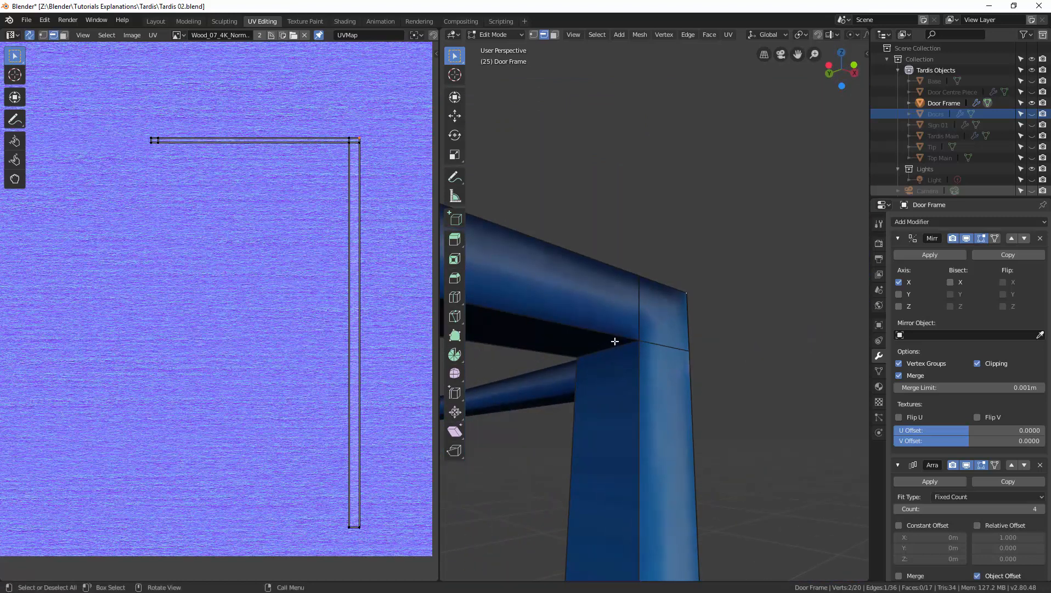
left_click(612, 347, "shift")
middle_click_drag(632, 346, 684, 336)
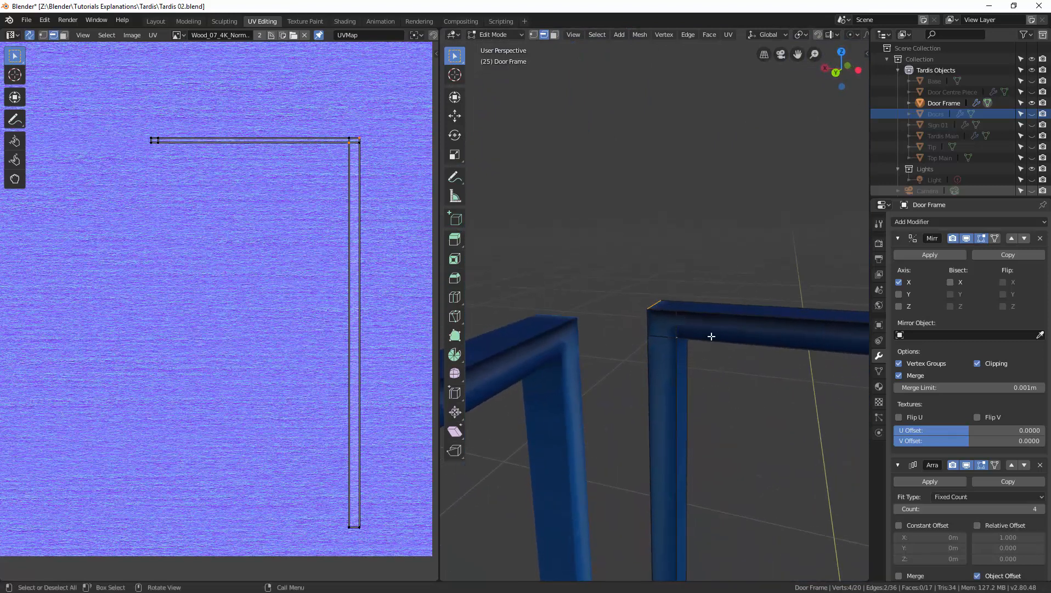
Step: Delete the three connected faces along the door frame's top bar, corner and vertical post on one side
key("3")
left_click(731, 325)
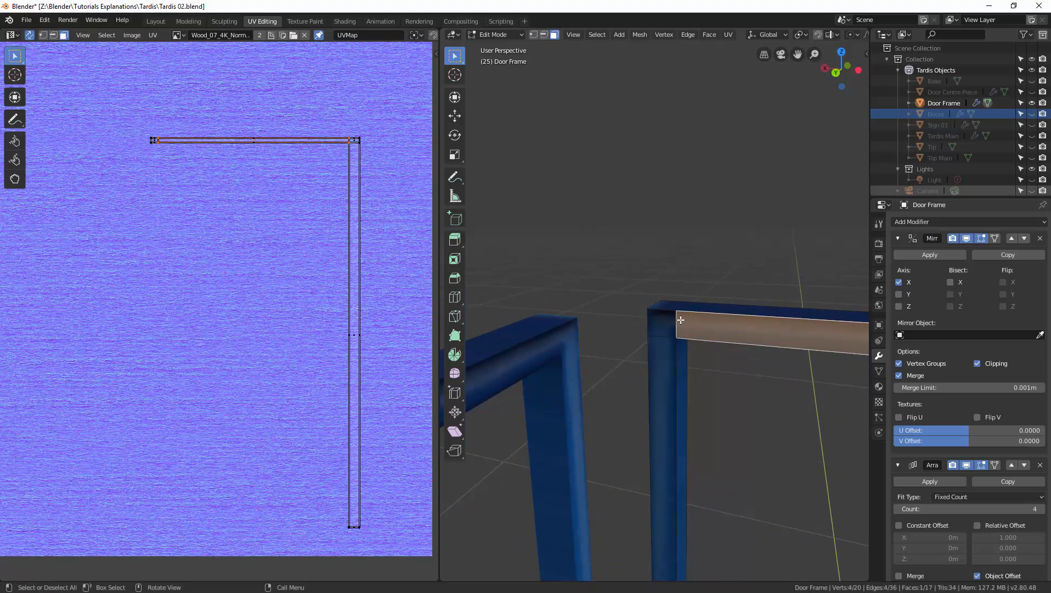
left_click(672, 345, "shift")
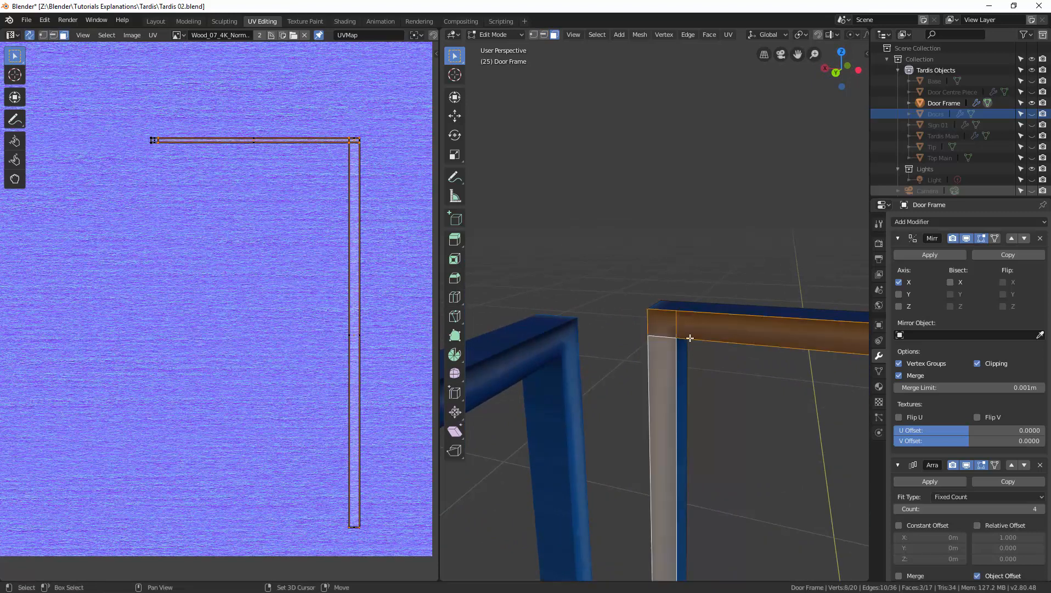
scroll(737, 331, "down", 5)
middle_click_drag(738, 328, 697, 305)
key("x")
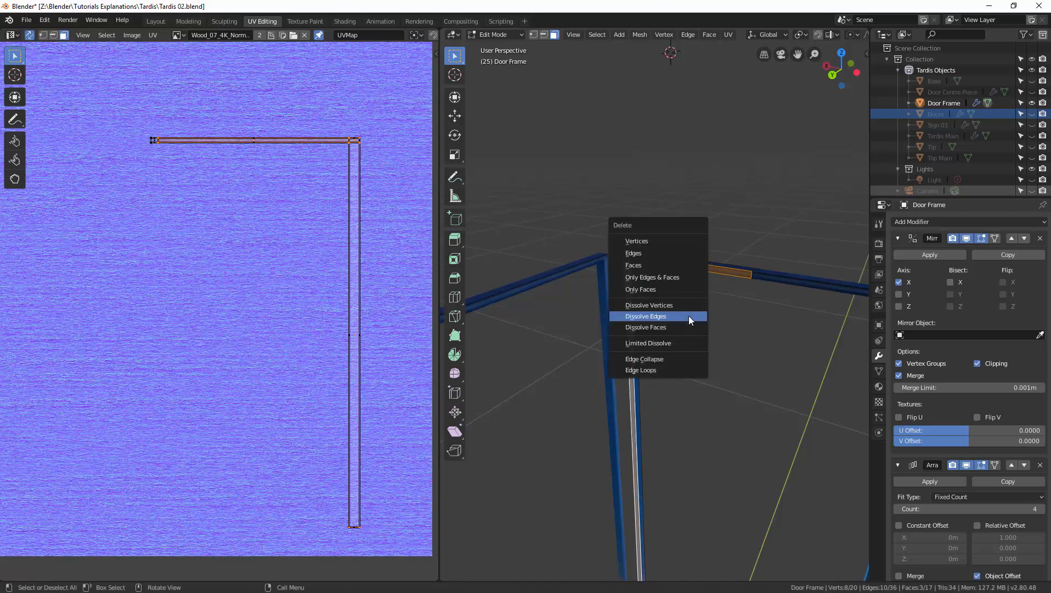
left_click(675, 263)
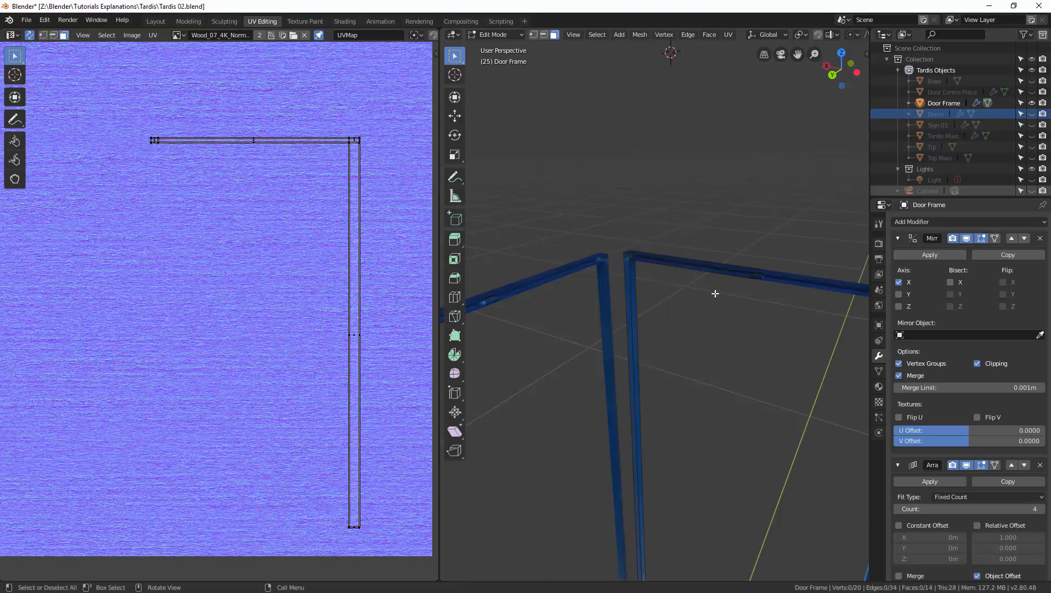
Step: Delete the small face at the middle of the door frame's top bar, beside the mirror line
middle_click_drag(713, 290, 743, 272)
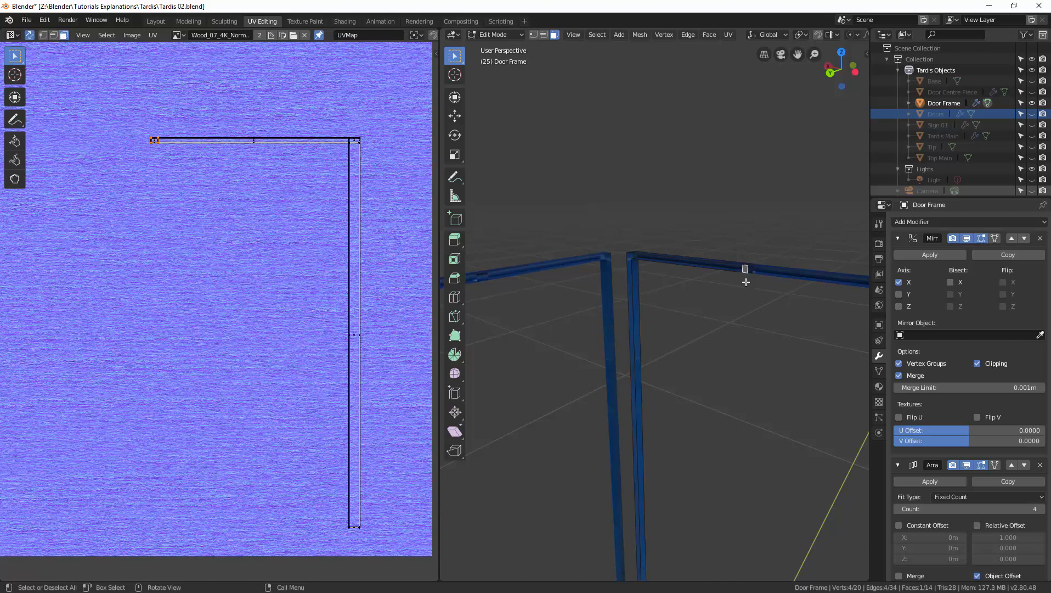
key("KP_Decimal")
scroll(747, 295, "down", 3)
middle_click_drag(726, 312, 737, 318)
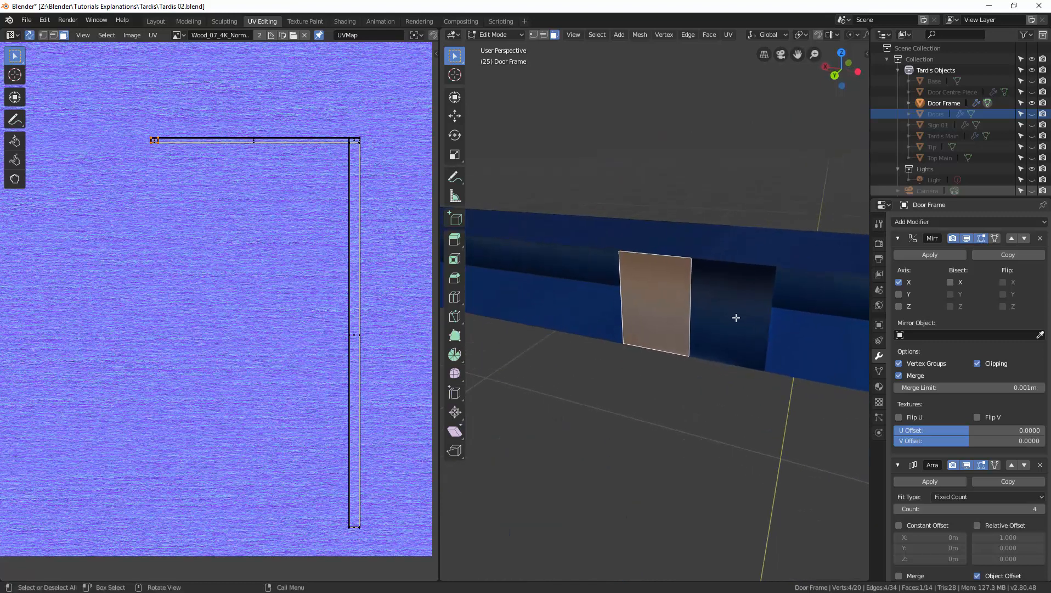
key("x")
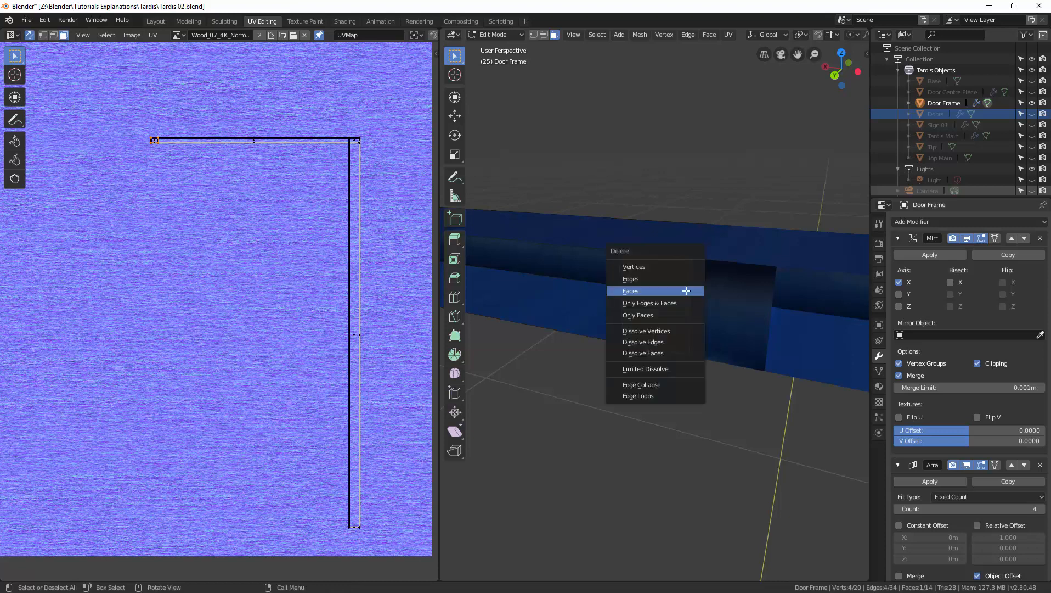
left_click(653, 290)
middle_click_drag(711, 298, 681, 299)
scroll(608, 302, "down", 6)
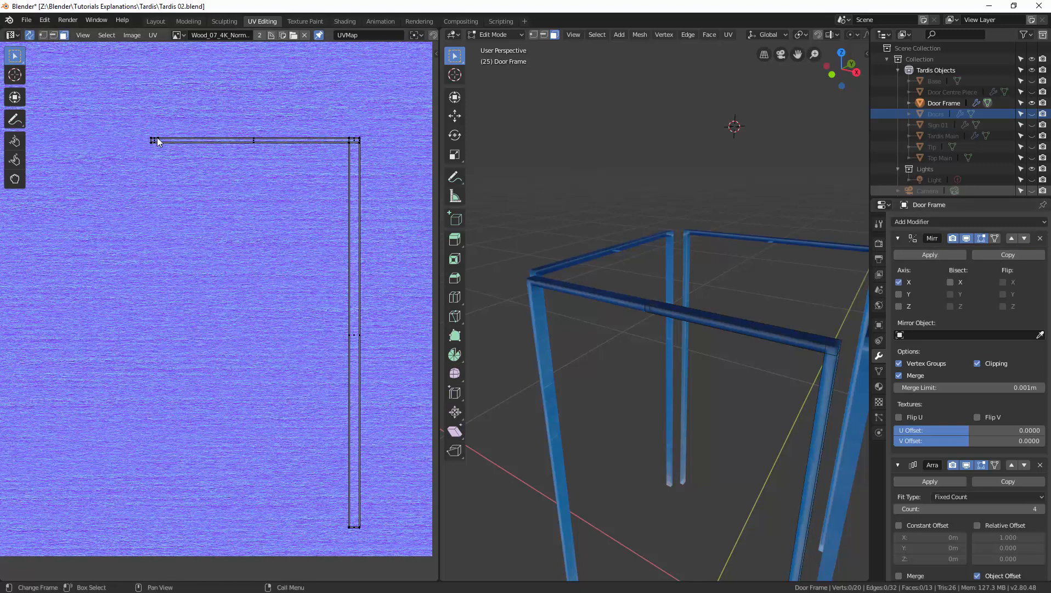
Step: Apply the door frame's Mirror modifier in Object Mode and reopen the mesh in Edit Mode
left_click(939, 254)
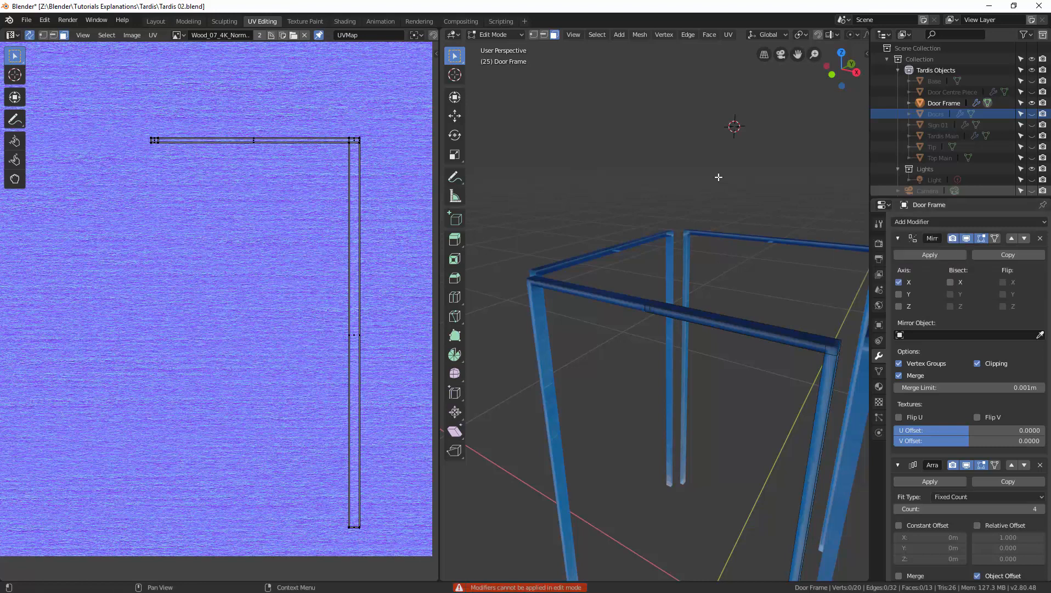
key("ctrl+Tab")
left_click(625, 190)
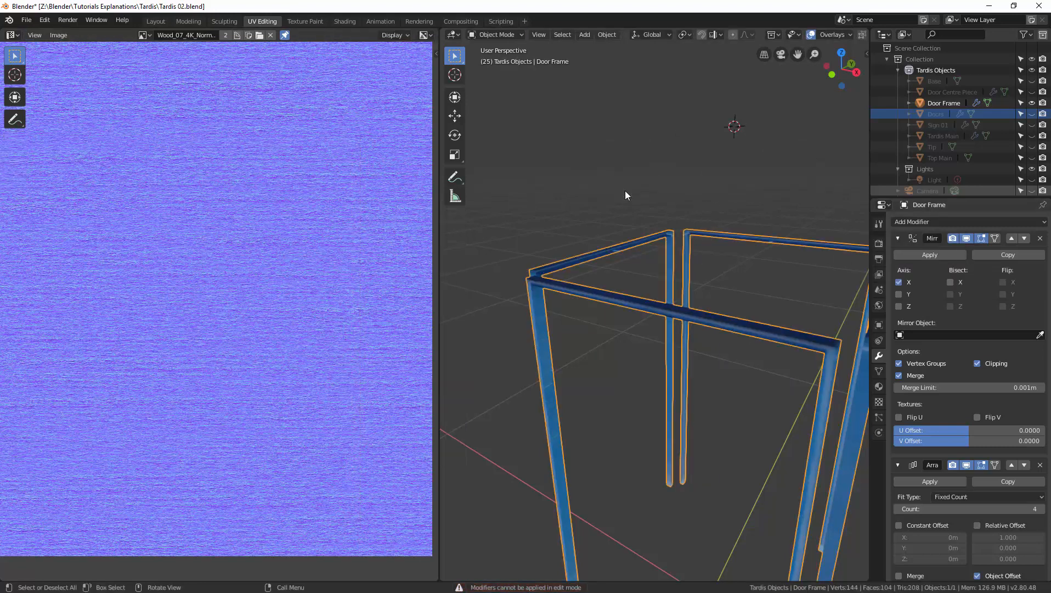
left_click(937, 254)
key("ctrl+Tab")
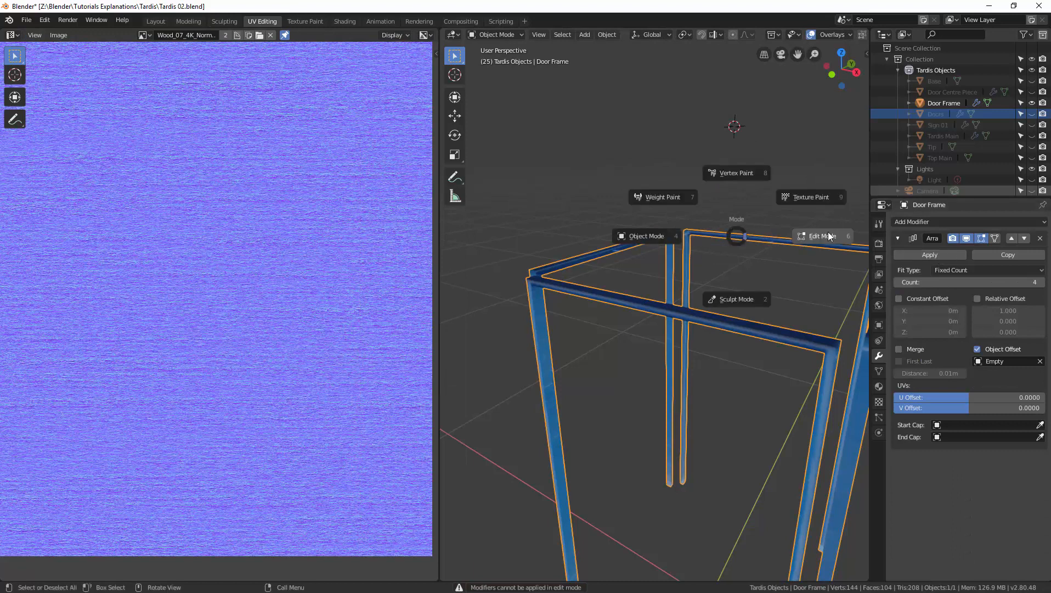
left_click(828, 232)
Step: Dissolve the three closely spaced edge loops at the middle of the door frame's top bar
scroll(712, 295, "up", 3)
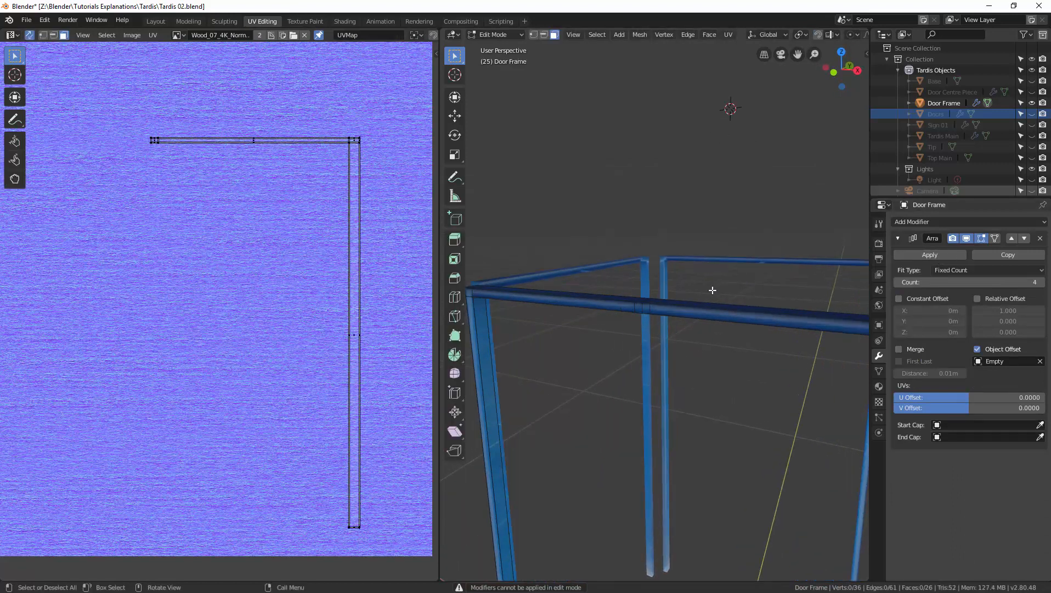
middle_click_drag(713, 290, 659, 317)
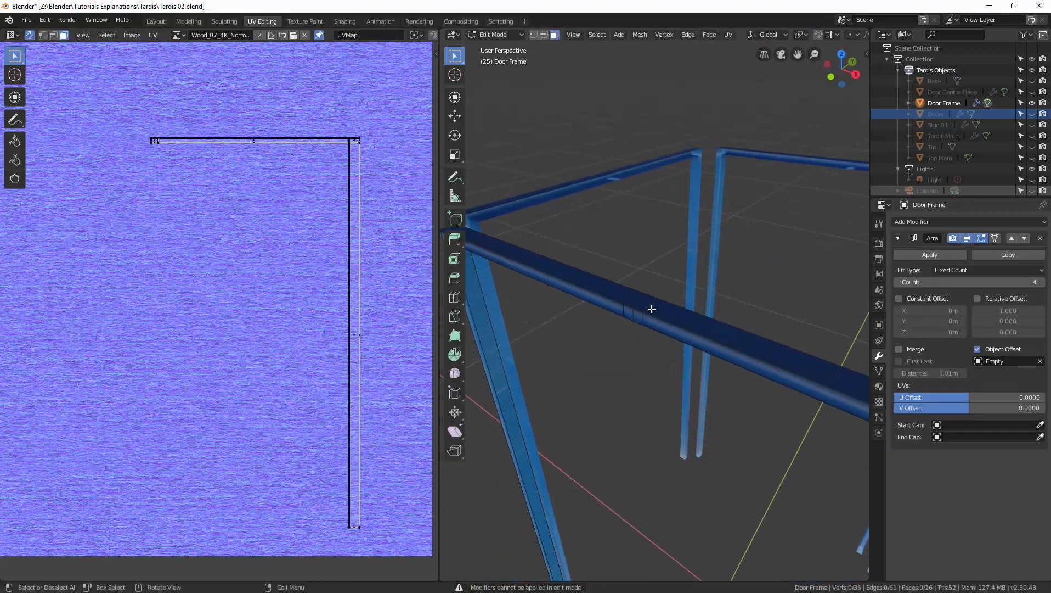
key("2")
left_click(643, 304, "alt")
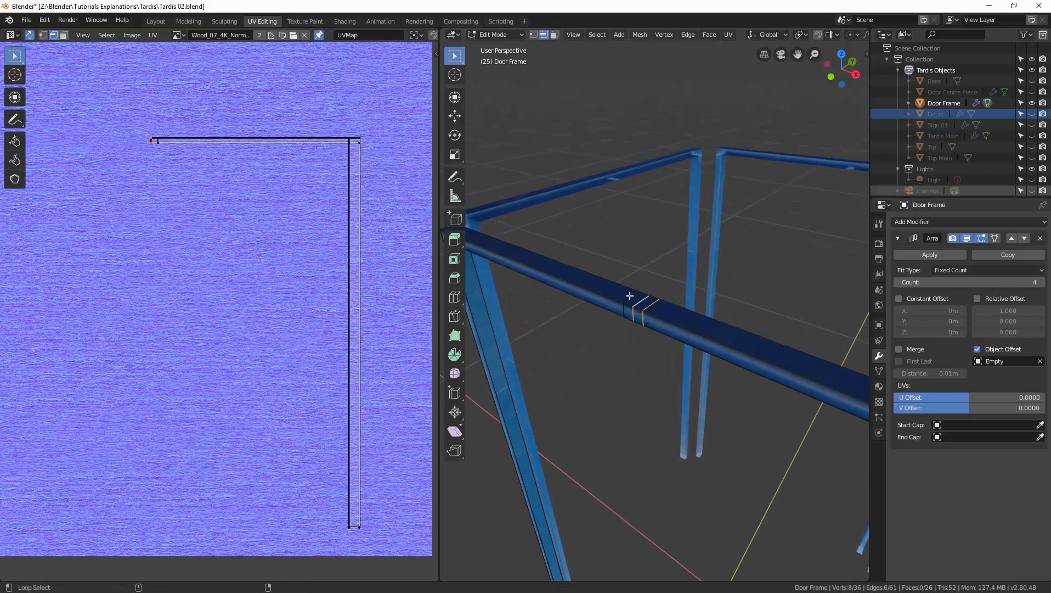
left_click(629, 296, "alt+shift")
key("x")
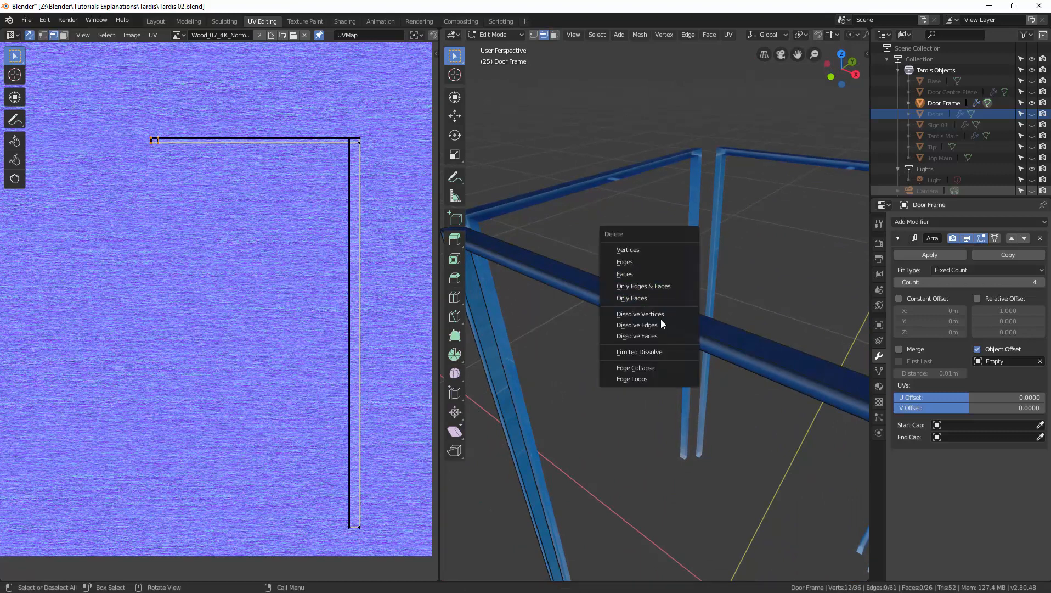
left_click(661, 326)
mouse_move(694, 320)
middle_mouse_down()
mouse_move(695, 307)
mouse_move(793, 338)
mouse_move(739, 375)
mouse_move(594, 343)
mouse_move(783, 308)
mouse_move(671, 304)
mouse_move(690, 314)
middle_mouse_up()
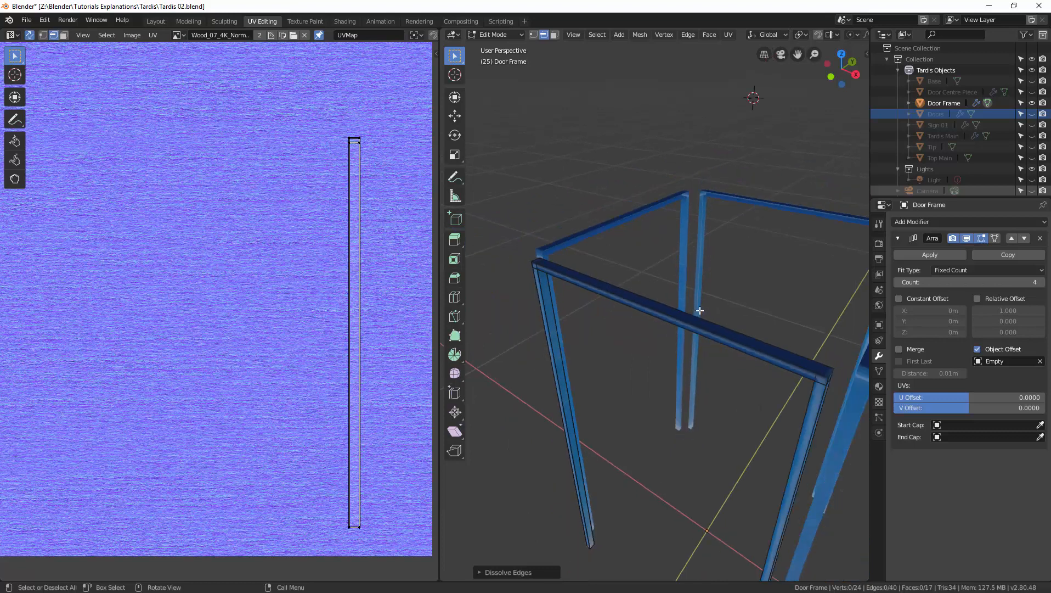
Step: Mark the selected short depth edges at the door frame's top corners as seams
left_click(812, 341)
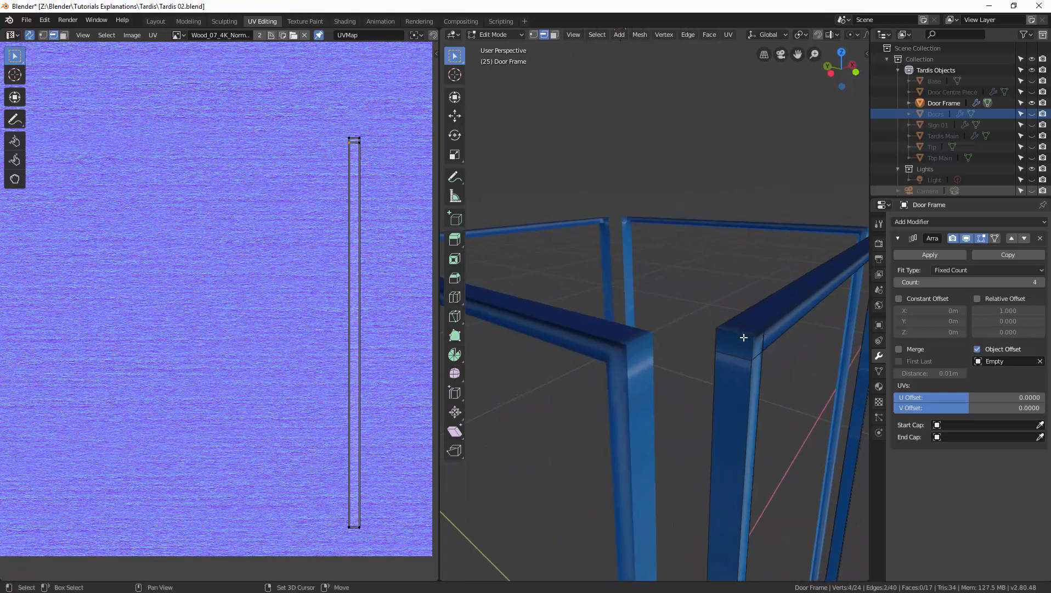
middle_click_drag(775, 328, 782, 284)
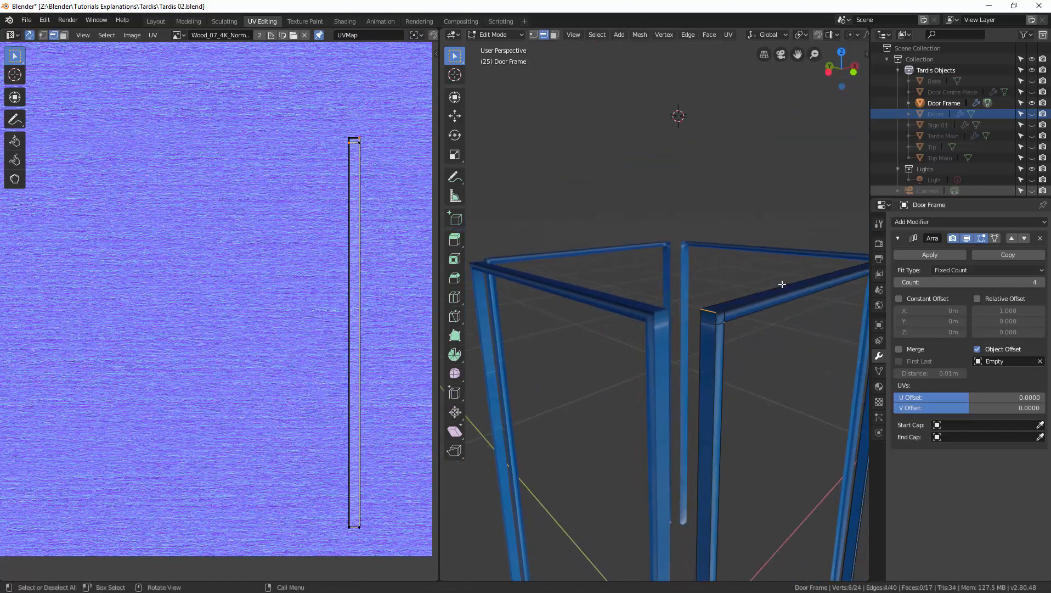
left_click(730, 36)
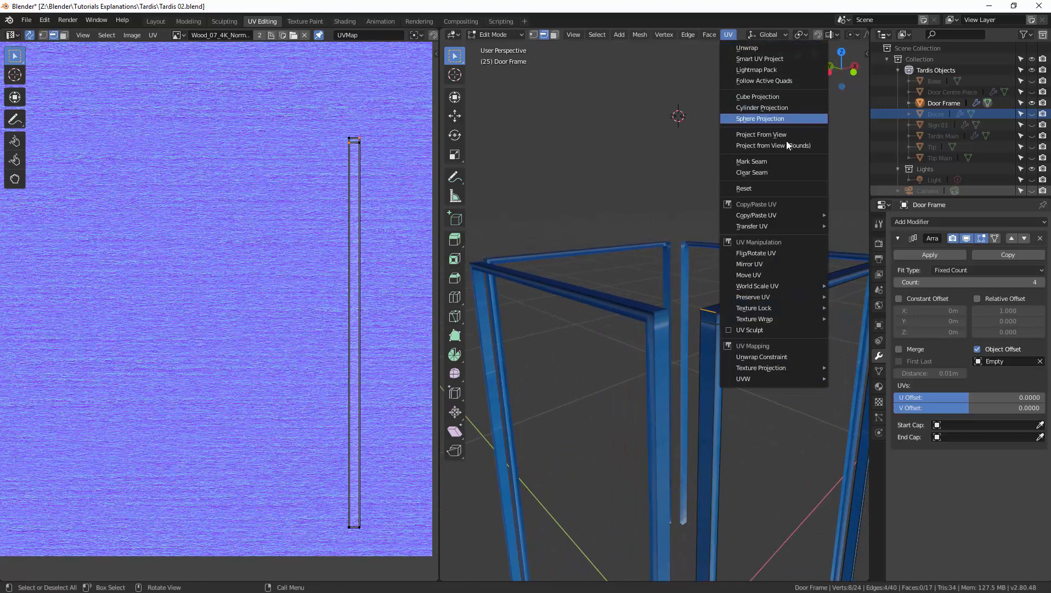
left_click(780, 164)
Step: Try unwrapping the whole door frame mesh along its marked seams
key("a")
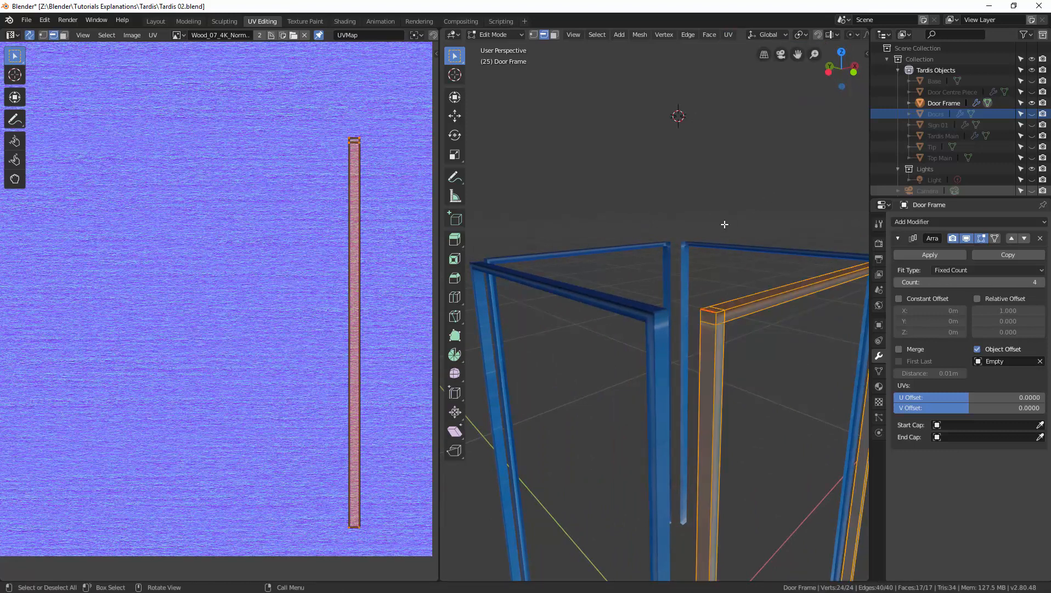
left_click(728, 34)
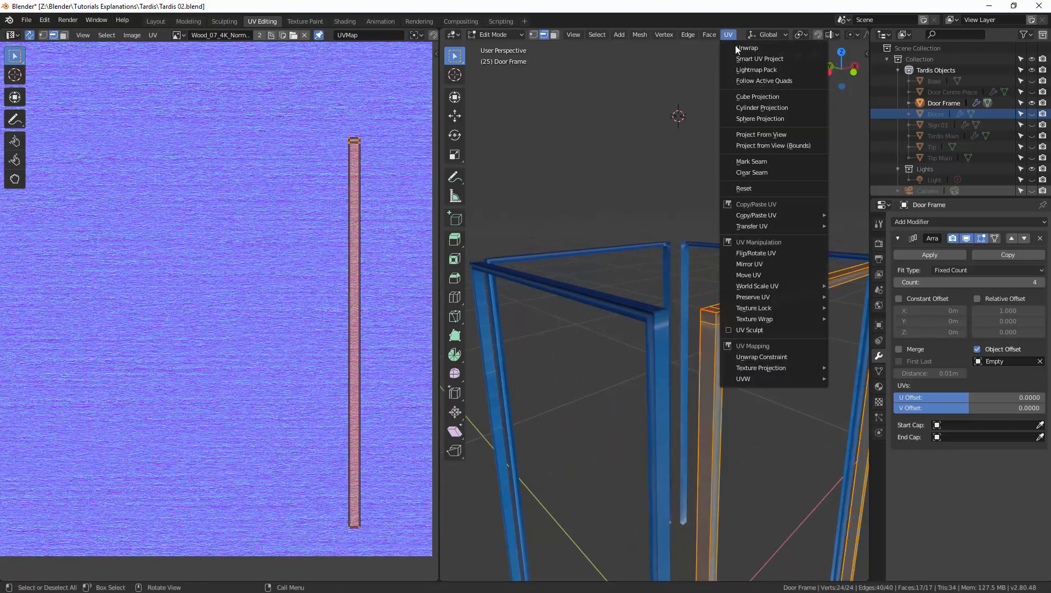
left_click(737, 51)
scroll(324, 254, "down", 5)
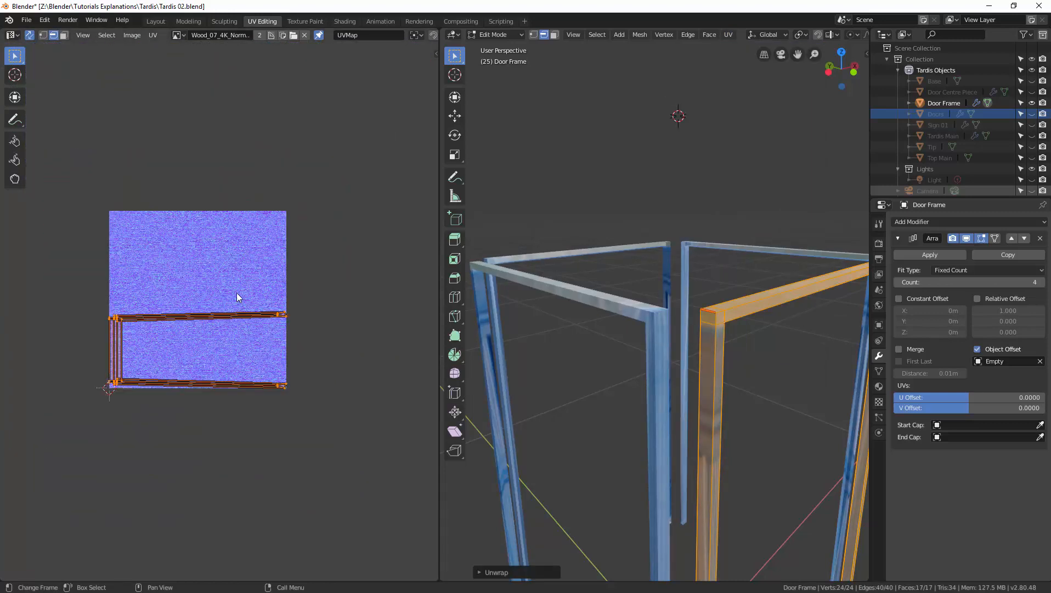
scroll(219, 303, "up", 2)
middle_click_drag(255, 280, 317, 248)
scroll(646, 323, "up", 1)
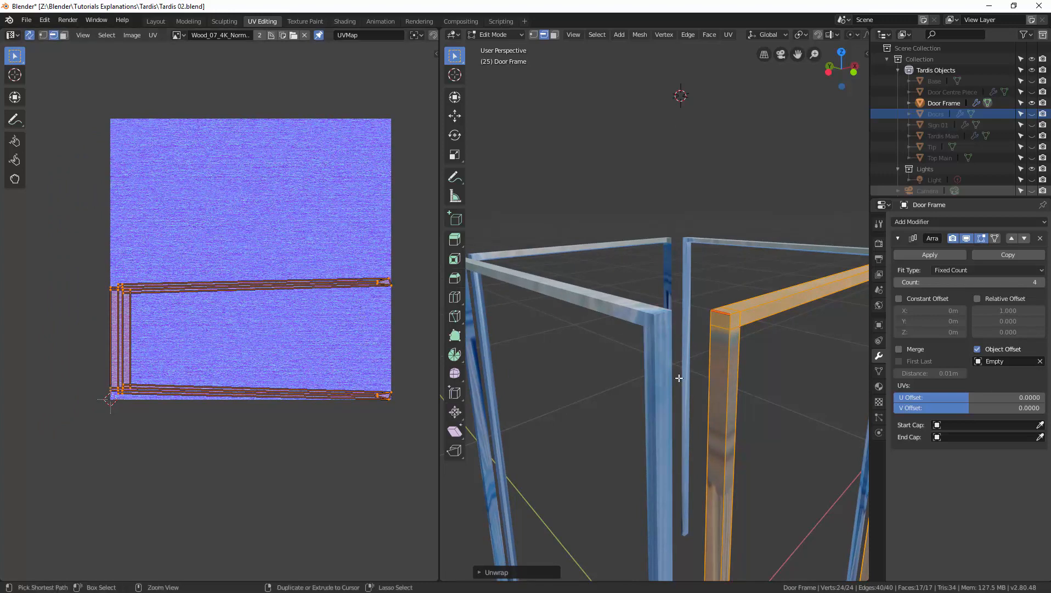
key("ctrl+z")
Step: Delete the end faces at the bottom of both door frame posts
middle_click_drag(671, 452, 599, 191)
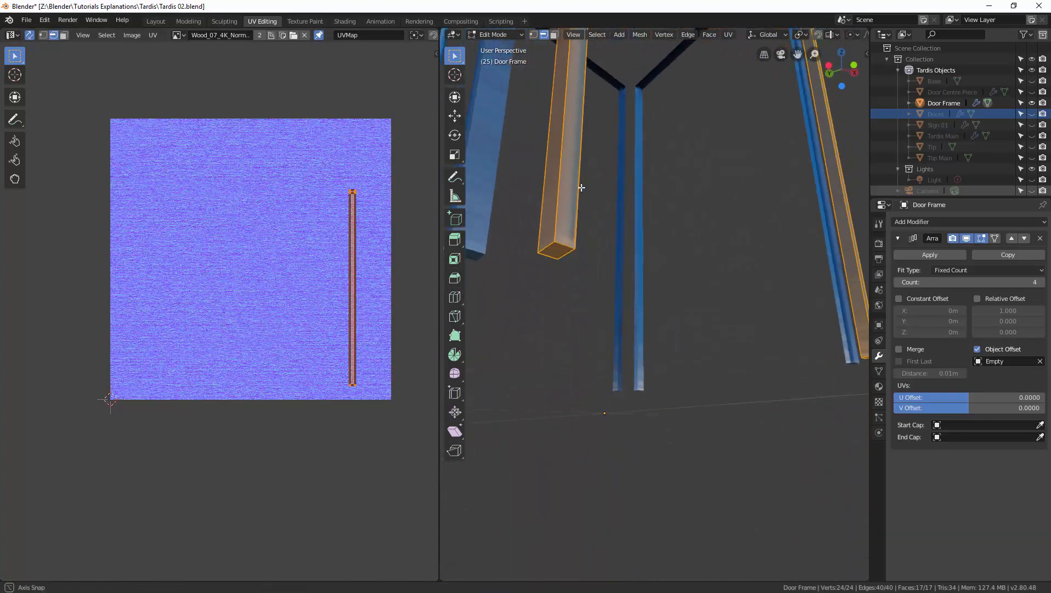
key("alt+a")
key("3")
left_click(558, 249)
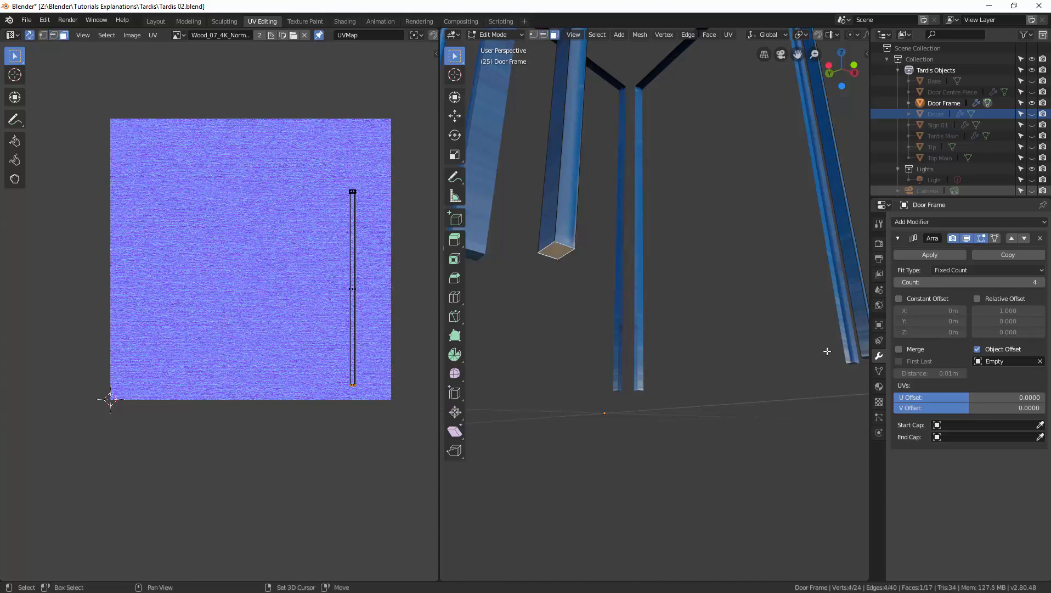
middle_click_drag(799, 324, 837, 366)
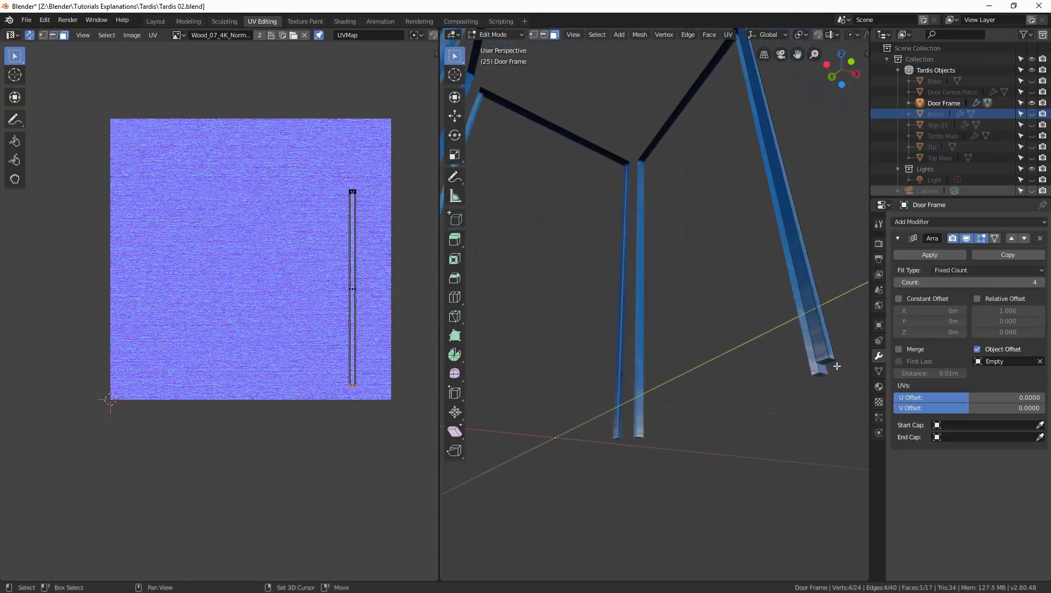
left_click(828, 360, "shift")
middle_click_drag(767, 319, 762, 326)
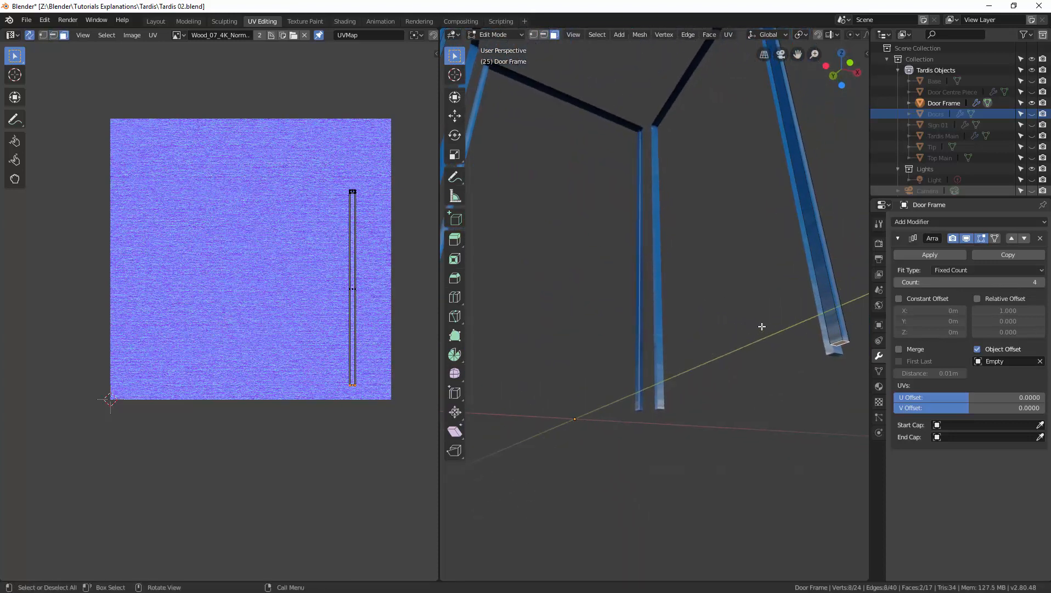
key("x")
left_click(733, 270)
Step: Unwrap the UVs of the whole door frame mesh
middle_click_drag(729, 274, 733, 116)
key("a")
left_click(728, 35)
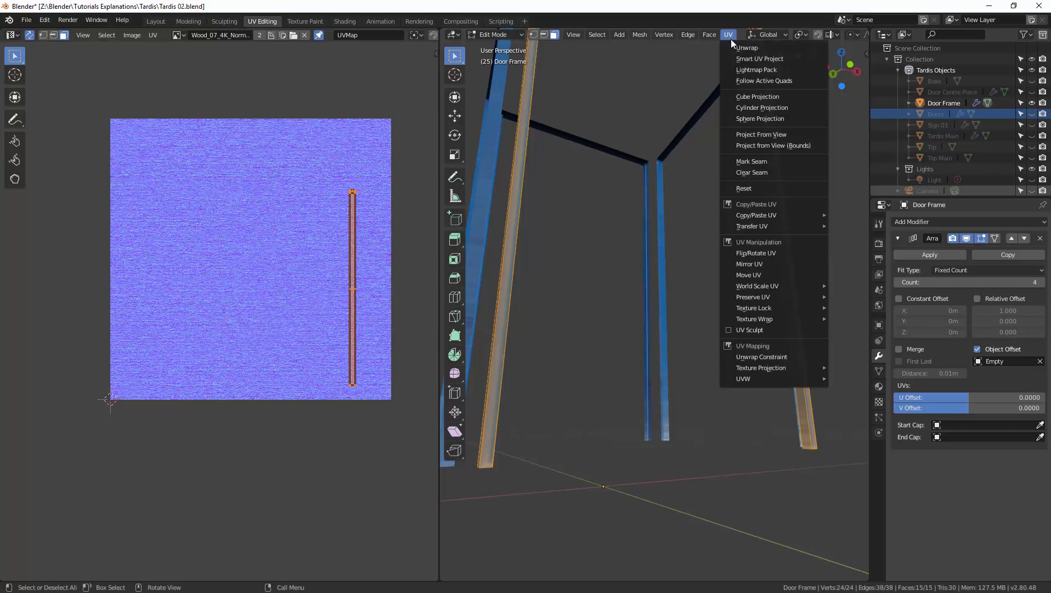
left_click(741, 48)
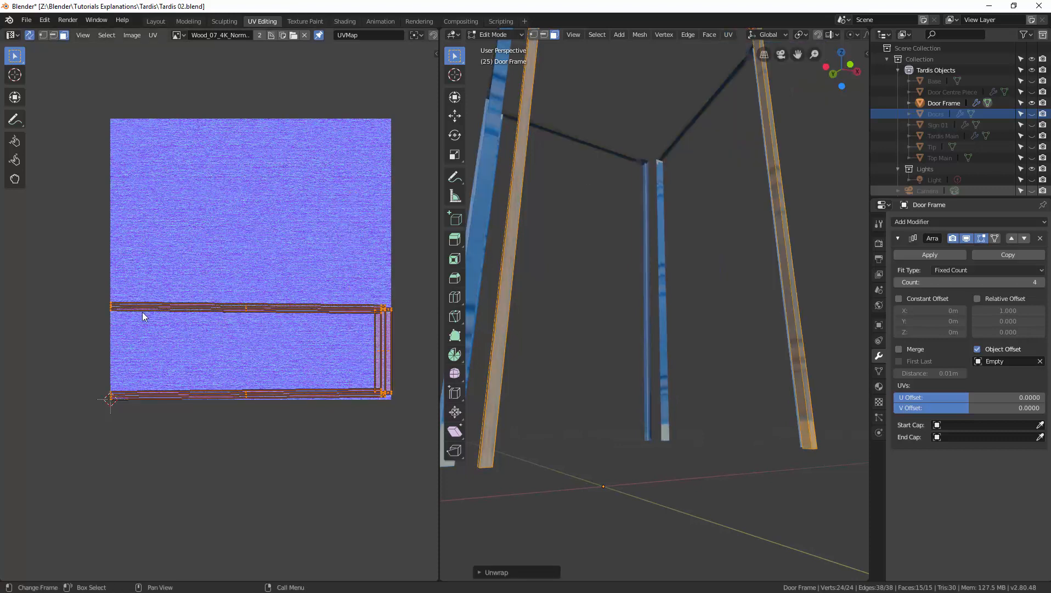
middle_click_drag(519, 309, 670, 394)
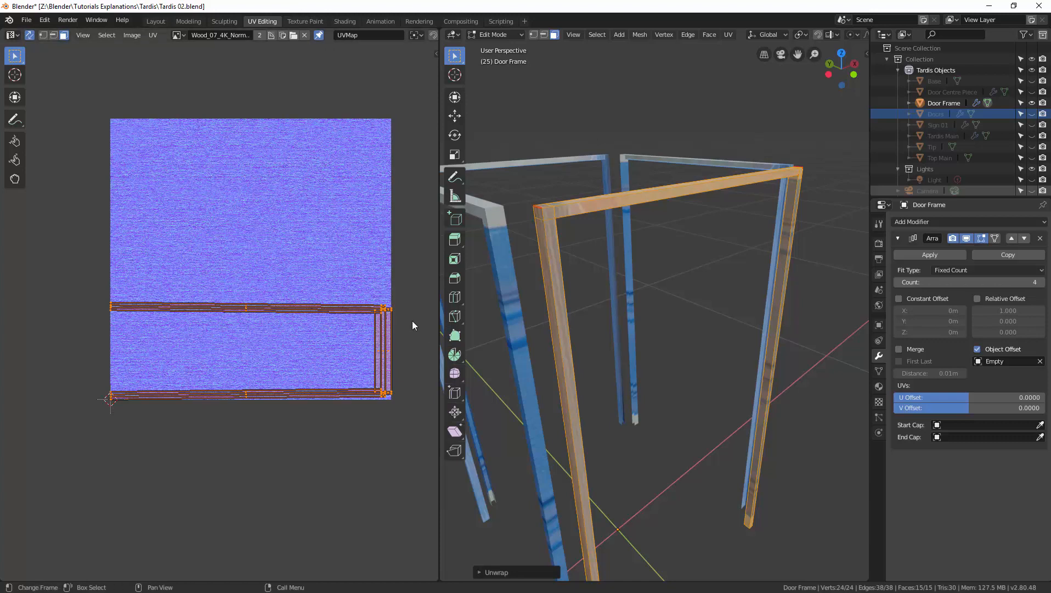
Step: In the Shading workspace, add a second material slot to the door frame and assign the Surf material to all its faces
left_click(345, 21)
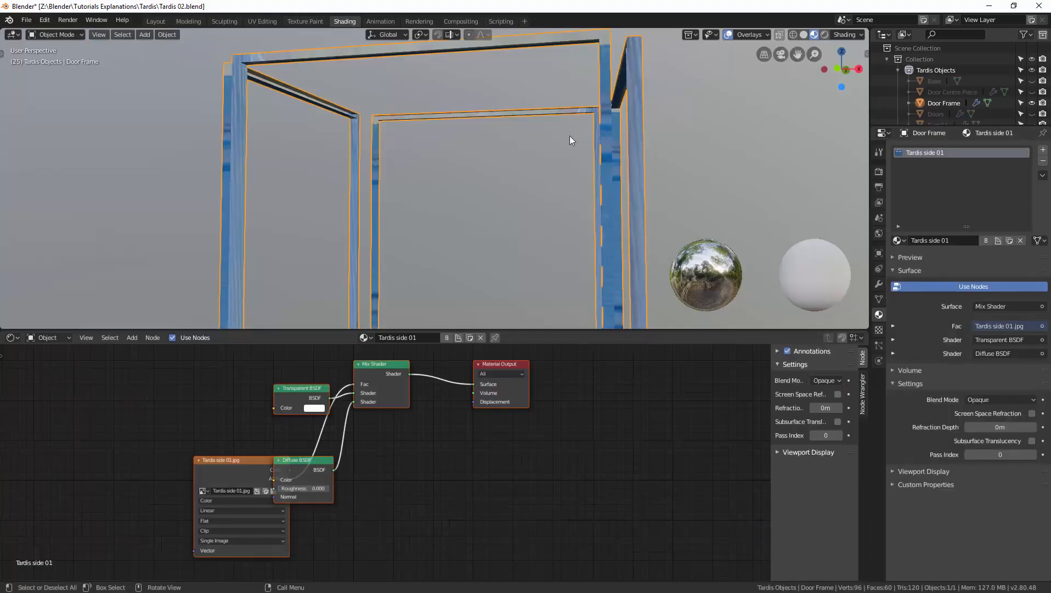
middle_click_drag(529, 177, 545, 188)
key("ctrl+Tab")
left_click(637, 189)
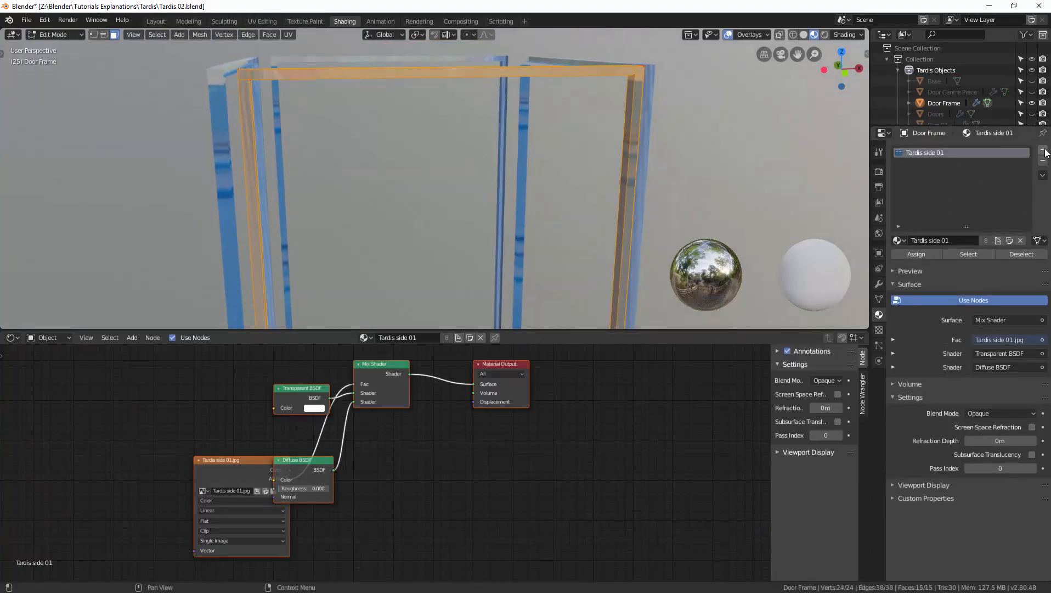
left_click(1043, 150)
left_click(902, 240)
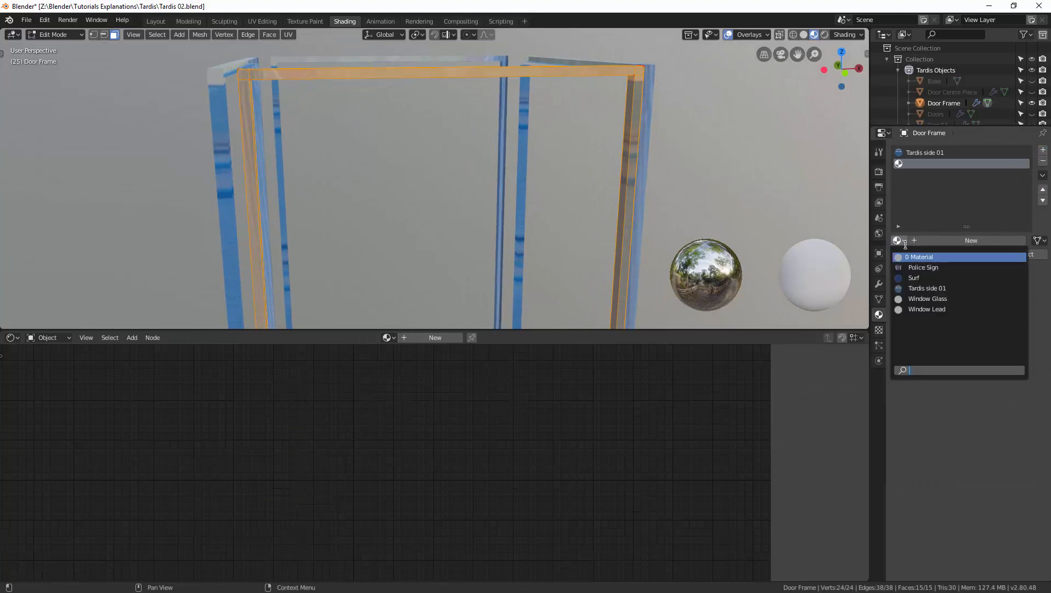
left_click(920, 277)
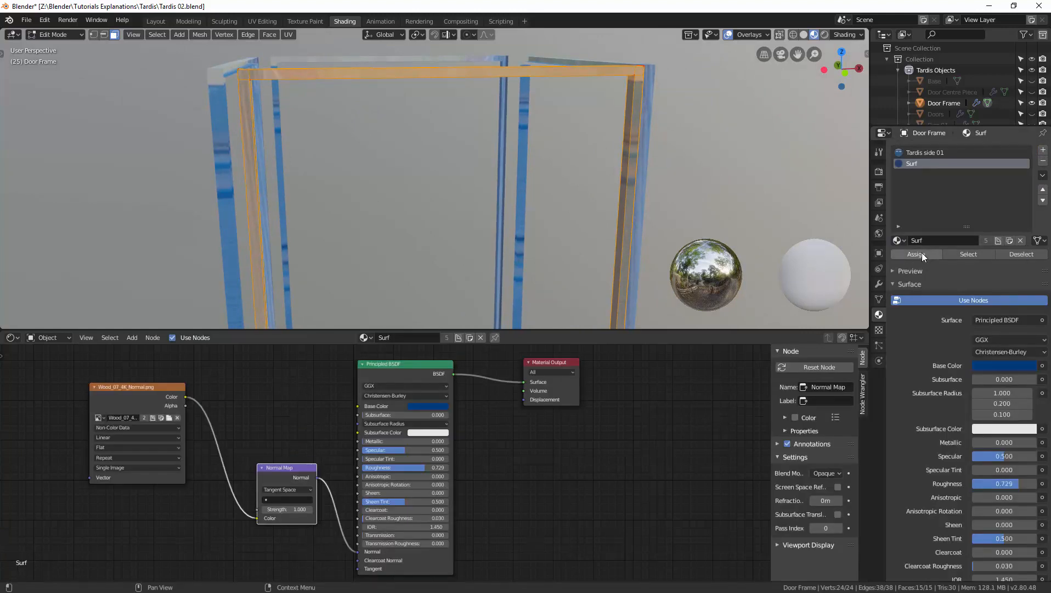
left_click(921, 253)
middle_click_drag(647, 187, 445, 127)
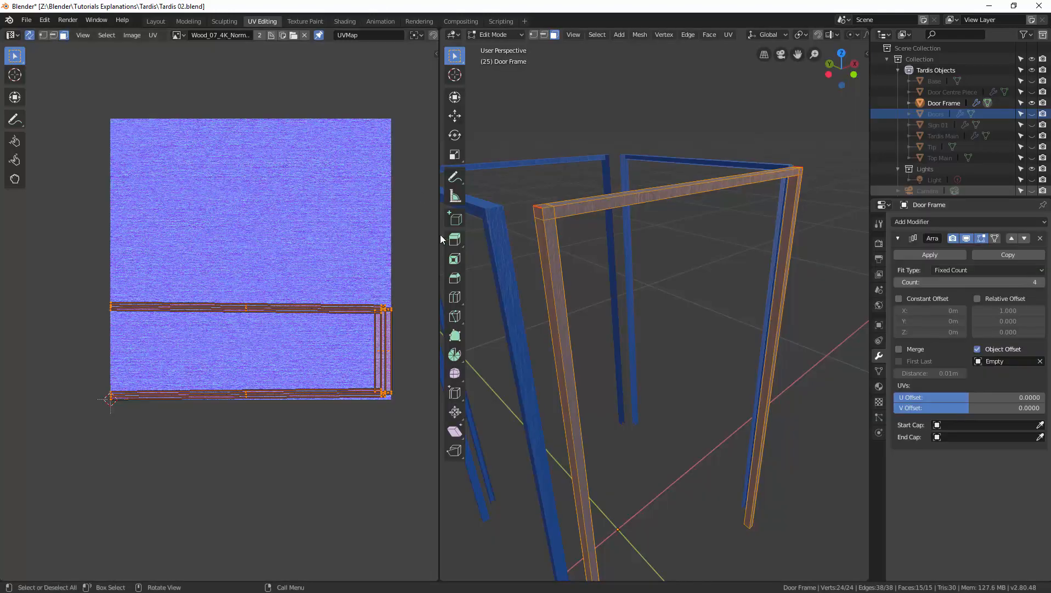
Step: In the UV Editing workspace, select the door frame crossbeam's UV faces and move them clear of the two post strips
left_click(262, 21)
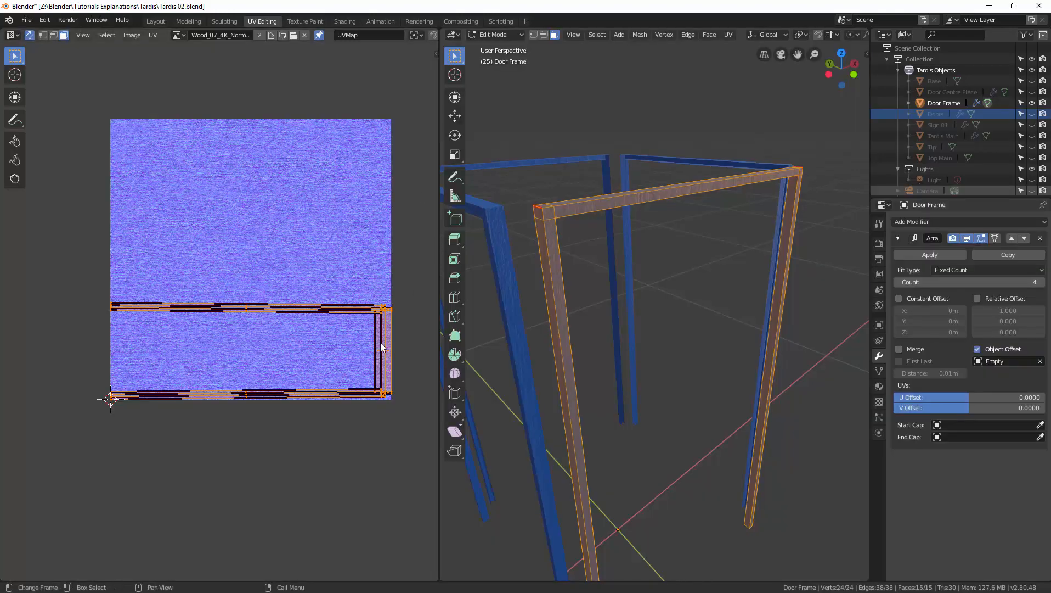
scroll(250, 190, "up", 2)
middle_click_drag(379, 318, 199, 272)
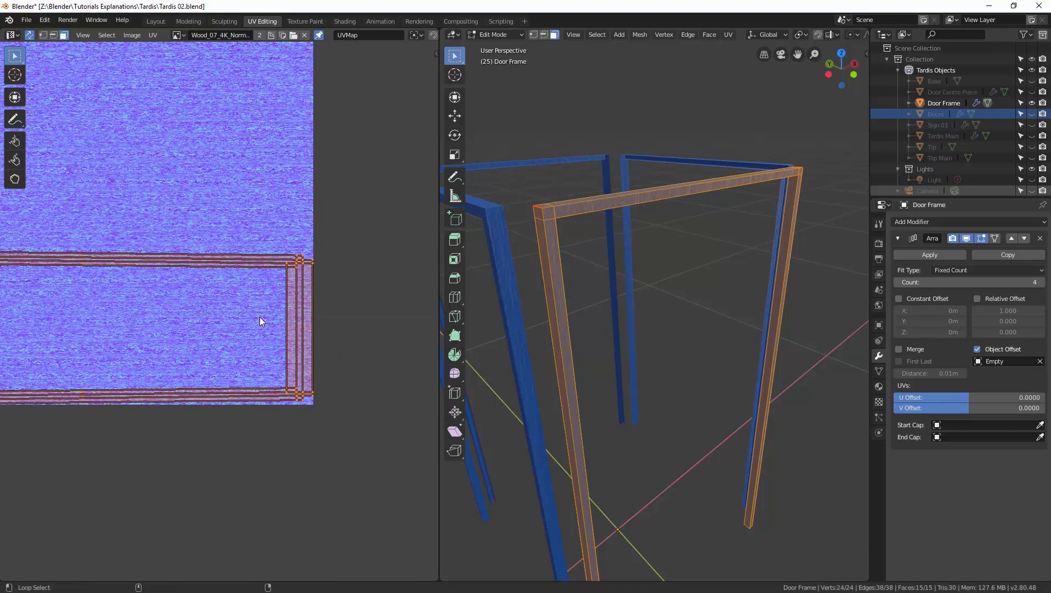
key("alt+a")
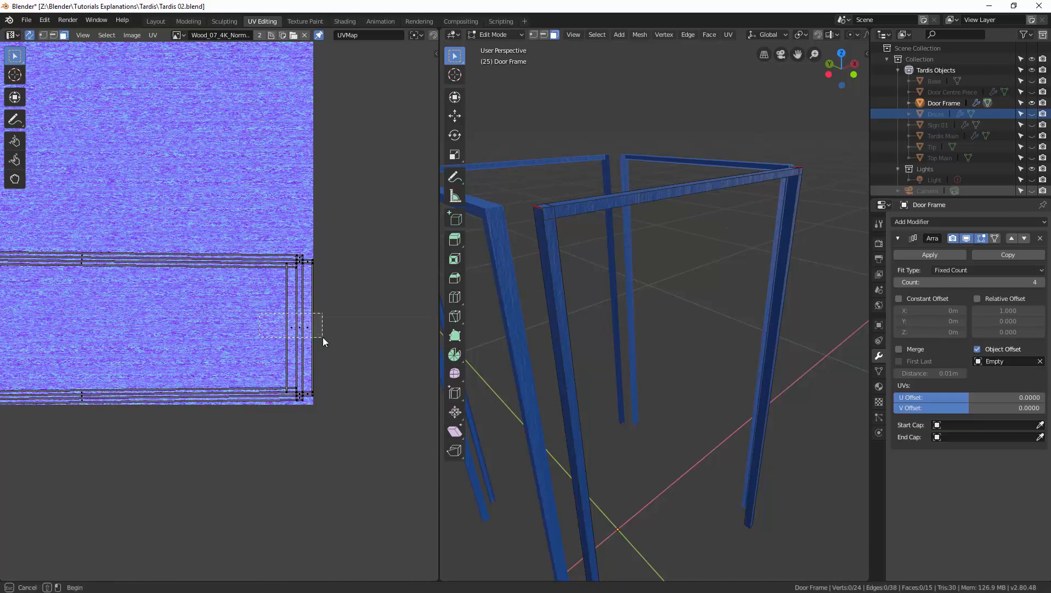
key("l")
mouse_move(541, 245)
middle_mouse_down()
mouse_move(577, 263)
mouse_move(505, 253)
mouse_move(541, 251)
middle_mouse_up()
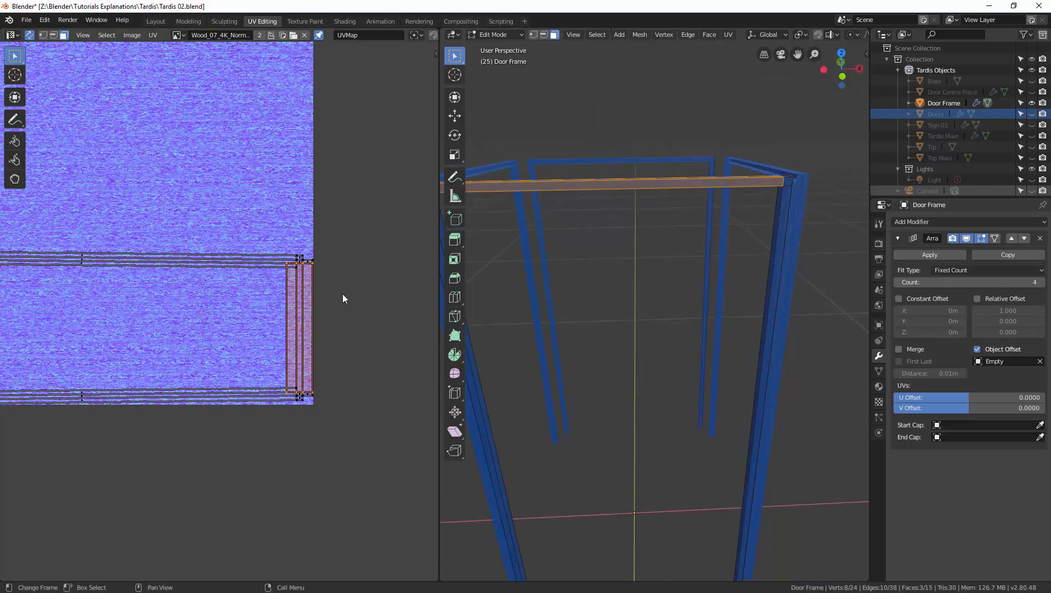
key("g")
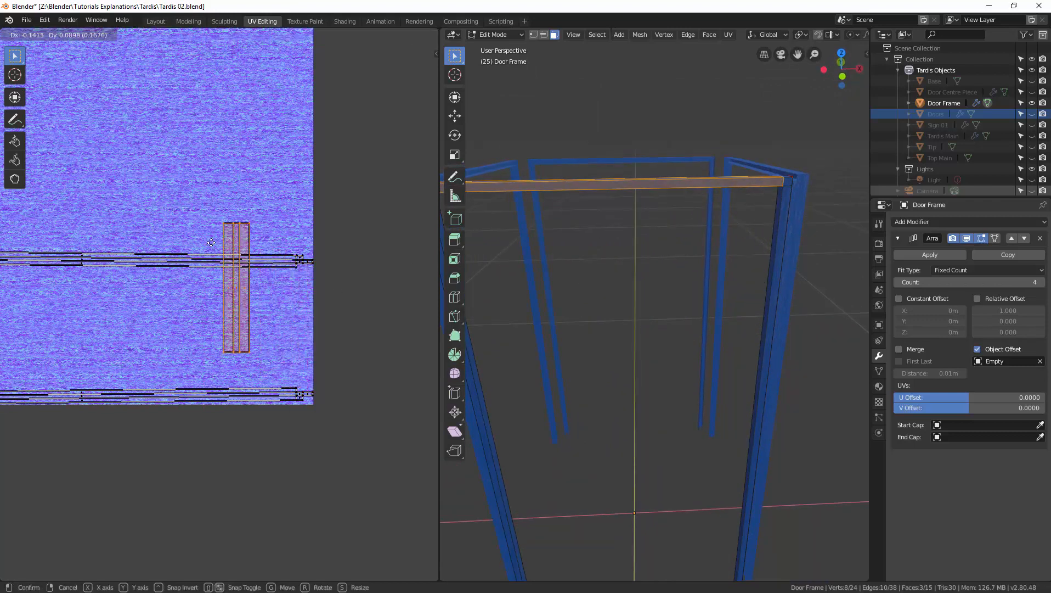
left_click(172, 170)
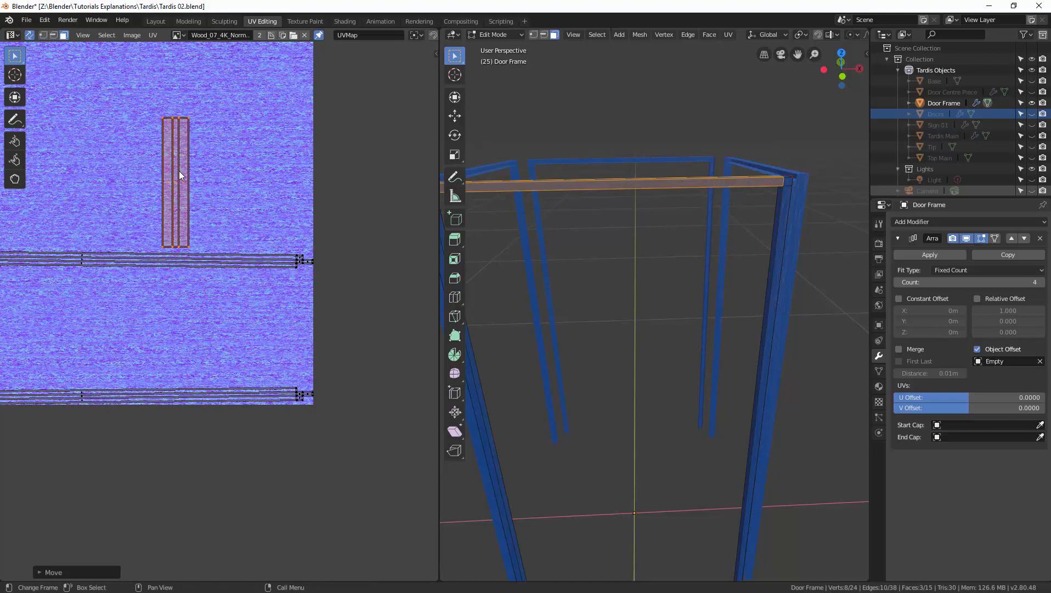
Step: Rotate the crossbeam's UVs 90 degrees and place them at the texture's left edge, just above the upper post strip
type("r")
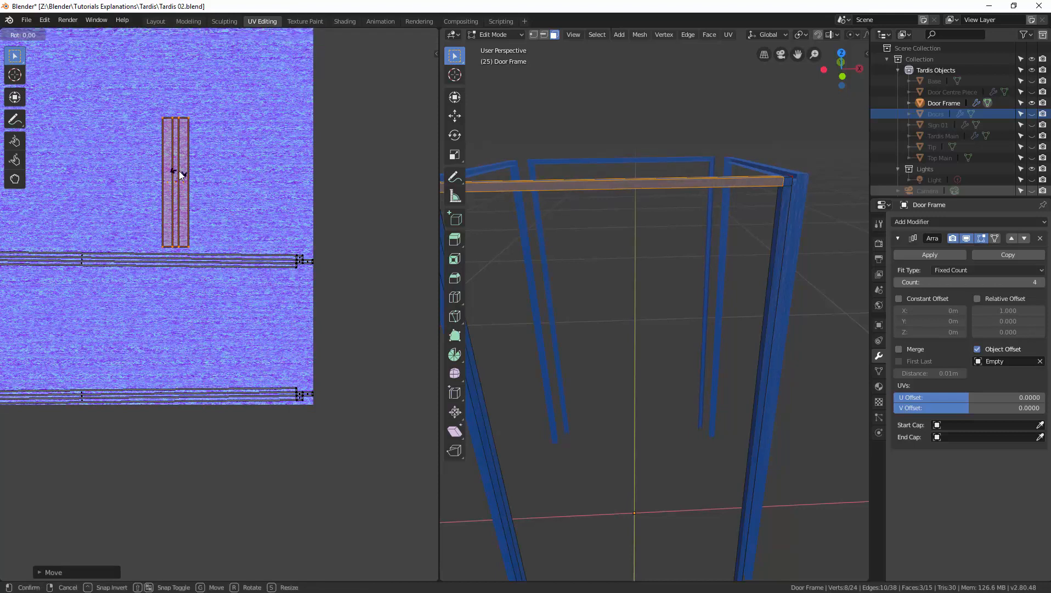
type("90")
key("Return")
scroll(219, 225, "down", 1)
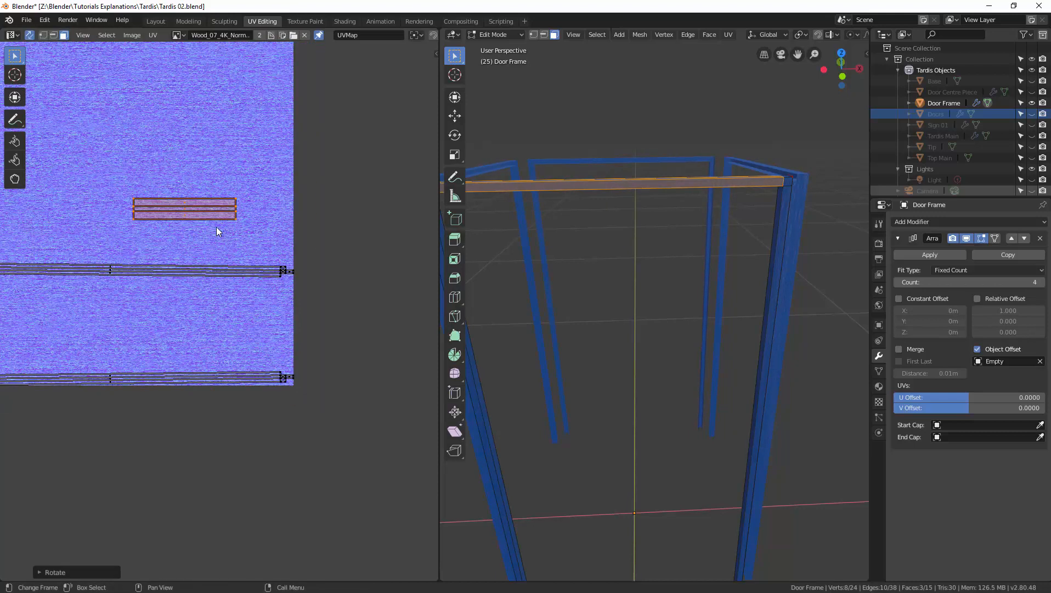
middle_click_drag(205, 235, 349, 244)
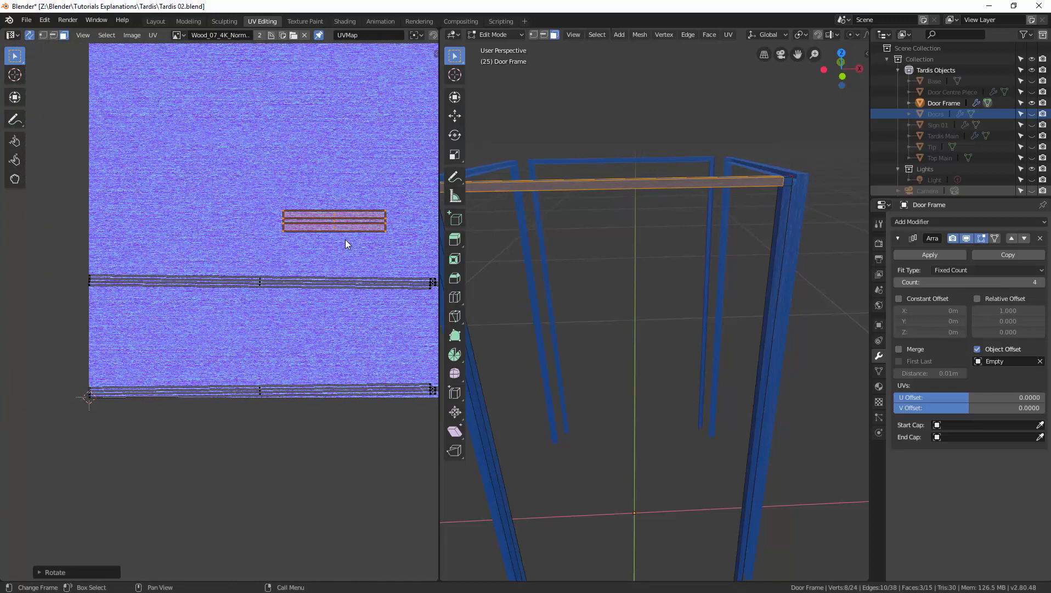
key("g")
left_click(154, 284)
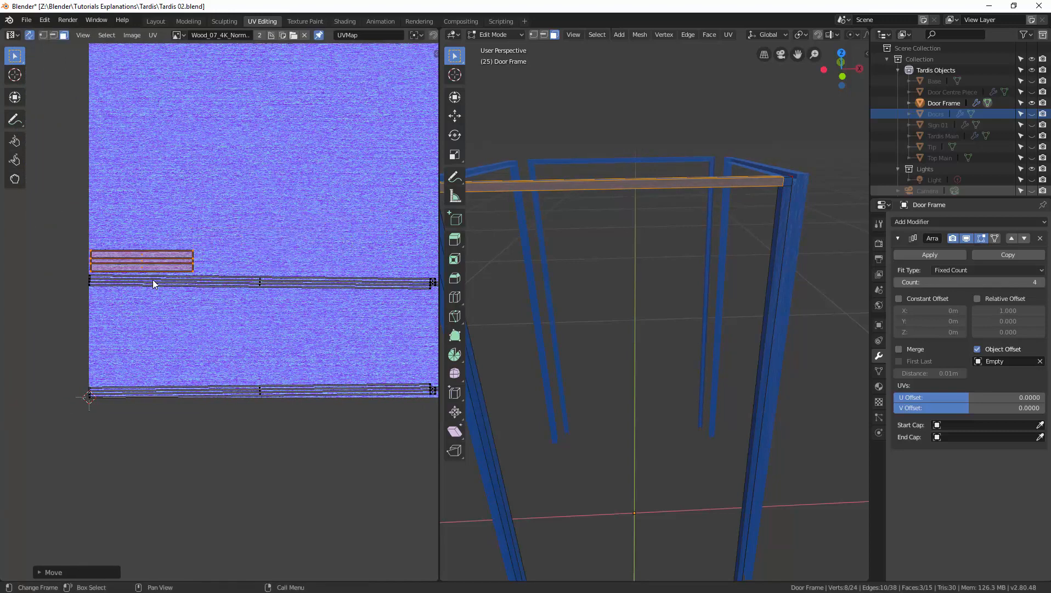
Step: Move the lower post's UV strip up by about 0.26 so it sits just below the other post strip
scroll(223, 339, "down", 1)
middle_click_drag(234, 333, 216, 327)
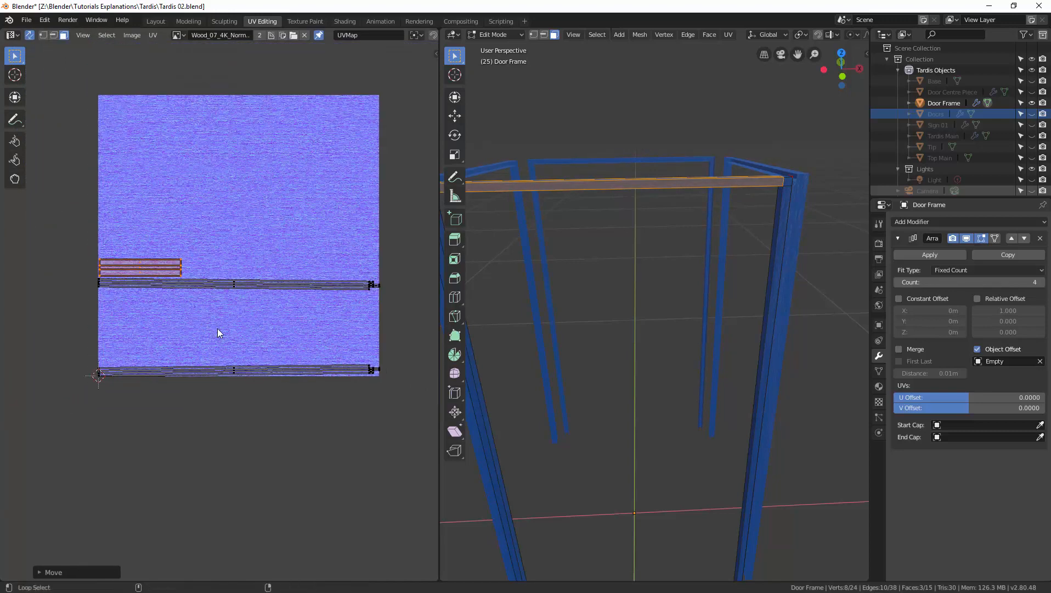
left_click(189, 343)
left_click_drag(87, 353, 360, 375)
key("g")
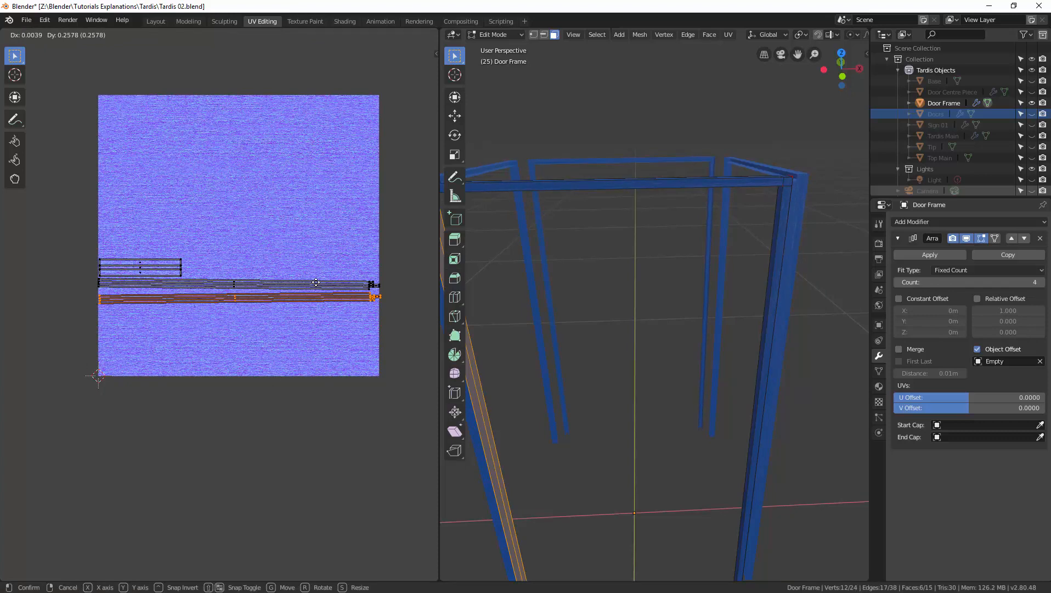
left_click(316, 282)
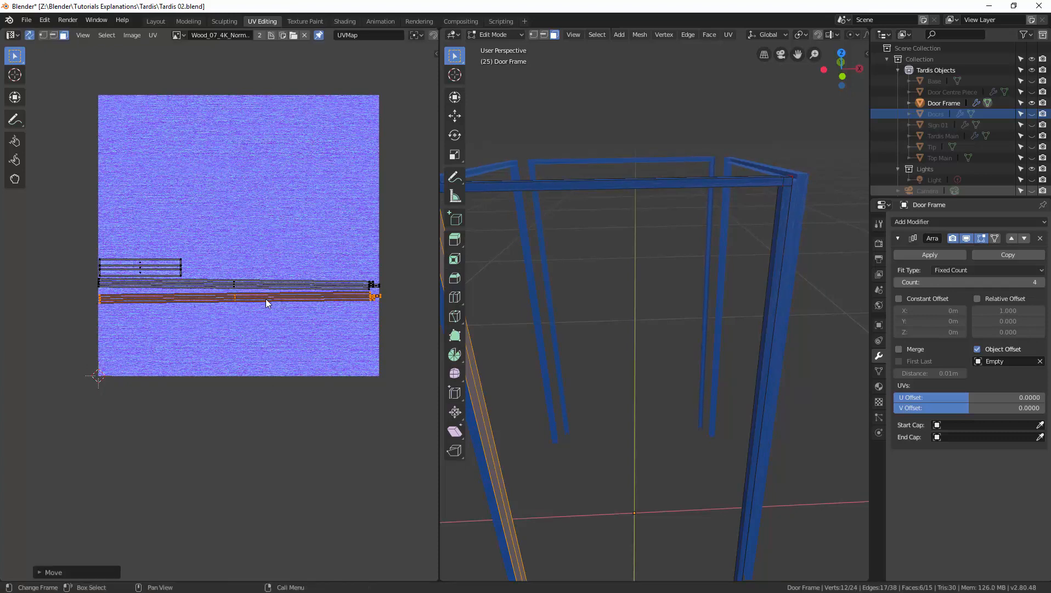
Step: Reveal all the hidden Tardis objects in Object Mode and save the file
scroll(641, 359, "down", 3)
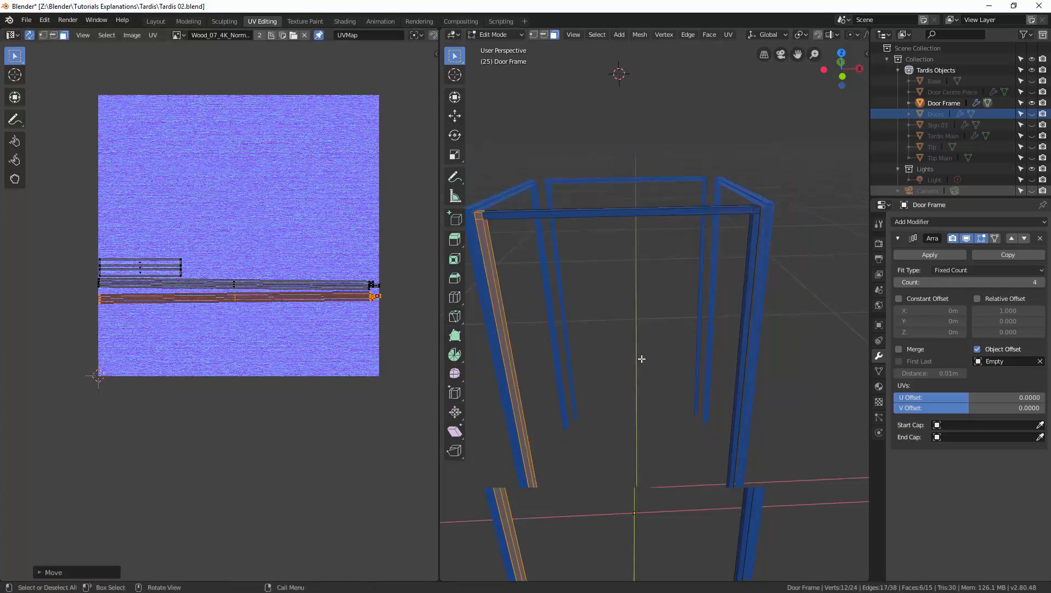
middle_click_drag(620, 359, 643, 359)
key("ctrl+Tab")
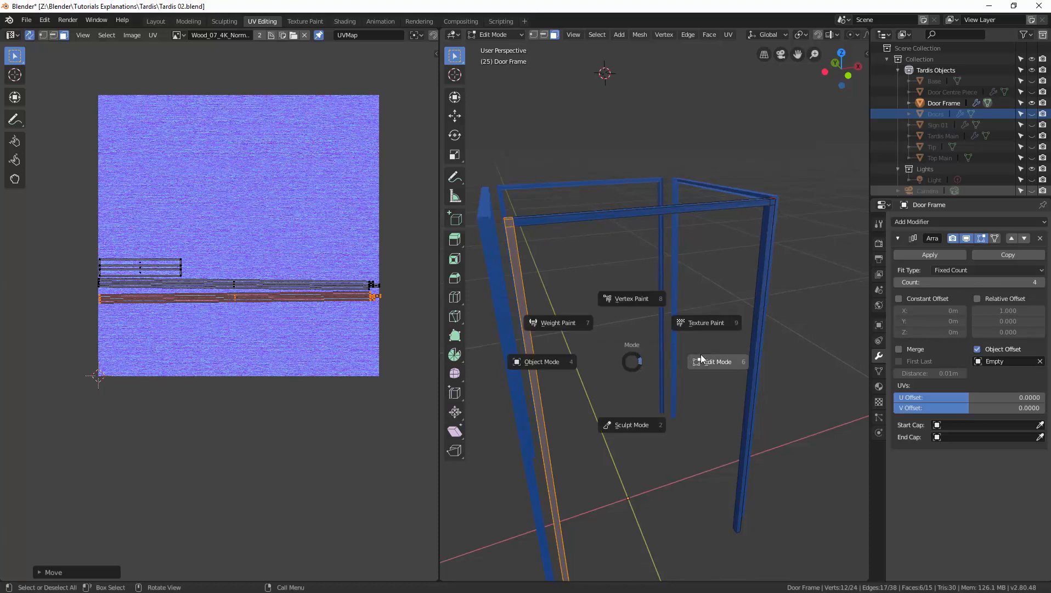
left_click(541, 356)
middle_click_drag(578, 352, 564, 322)
scroll(700, 302, "down", 1)
key("alt+h")
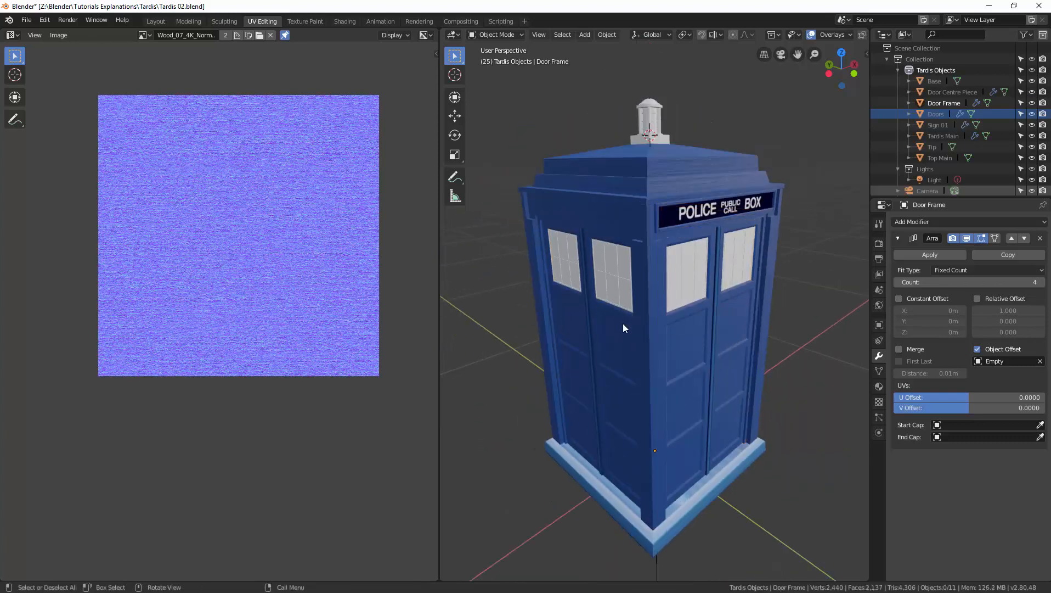
key("ctrl+s")
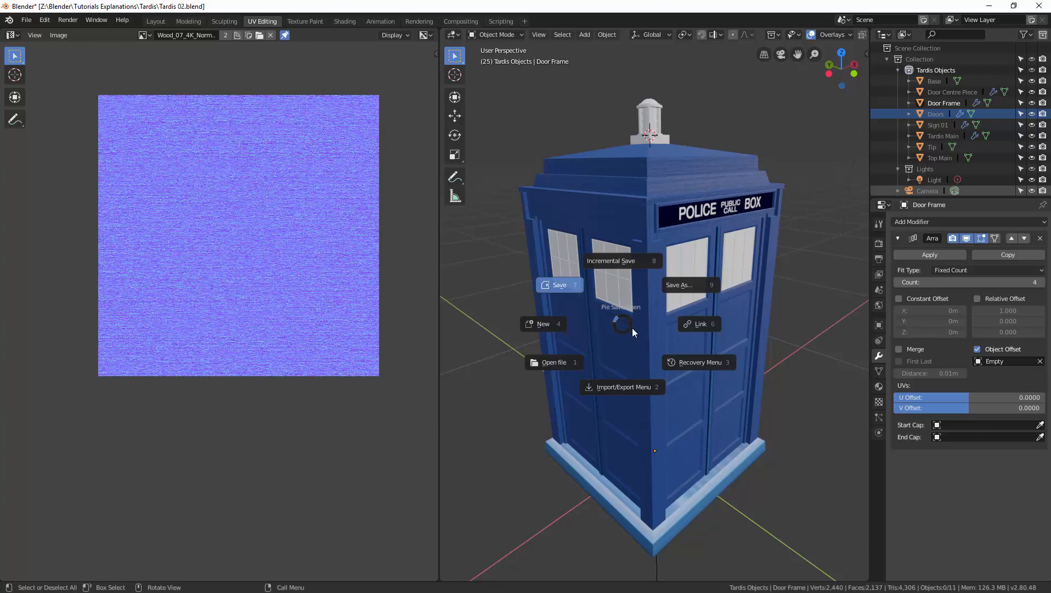
middle_click_drag(668, 349, 557, 347)
middle_click_drag(632, 279, 676, 270)
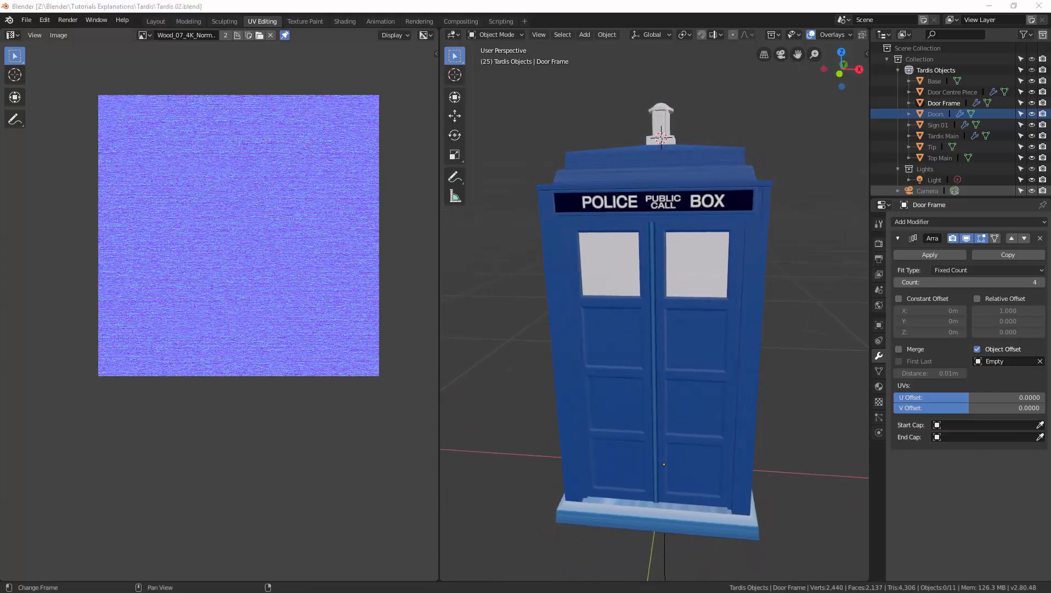
Step: Bring up the reference photo Tardis side 02.jpg in Windows Photo Viewer and move its window clear of the model
key("alt+Tab")
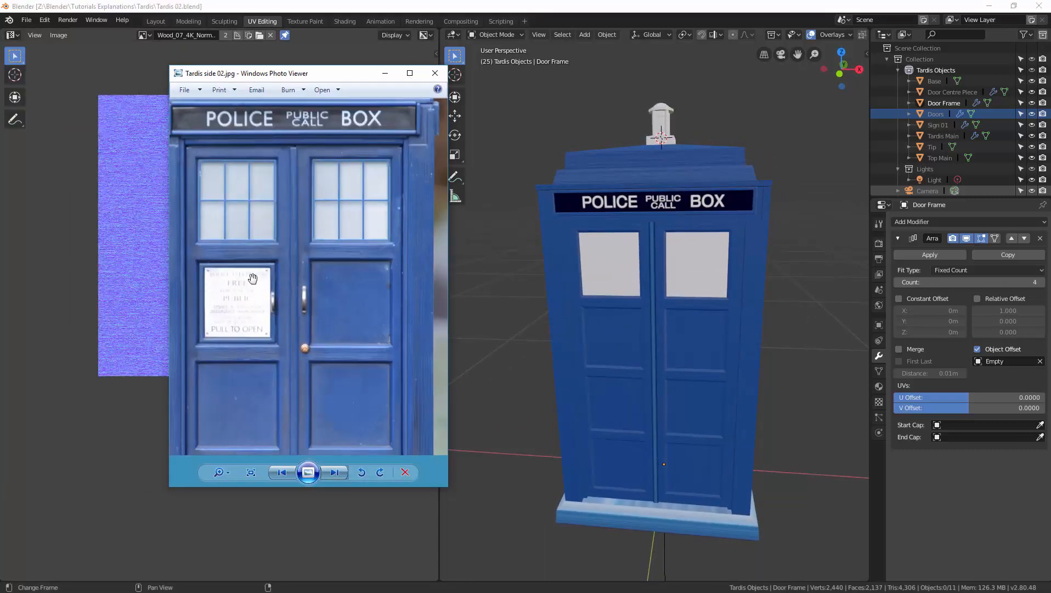
left_click_drag(359, 73, 0, 67)
middle_click_drag(674, 261, 670, 316)
Step: Select the Doors object and enter Edit Mode on it in the Layout workspace
left_click(672, 316)
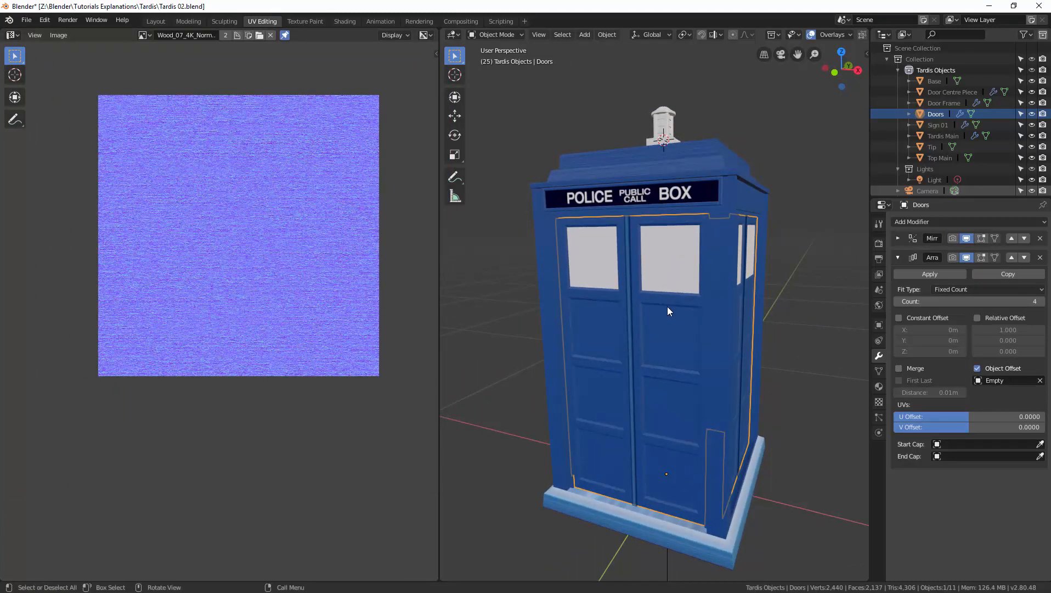
left_click(157, 21)
scroll(465, 238, "up", 3)
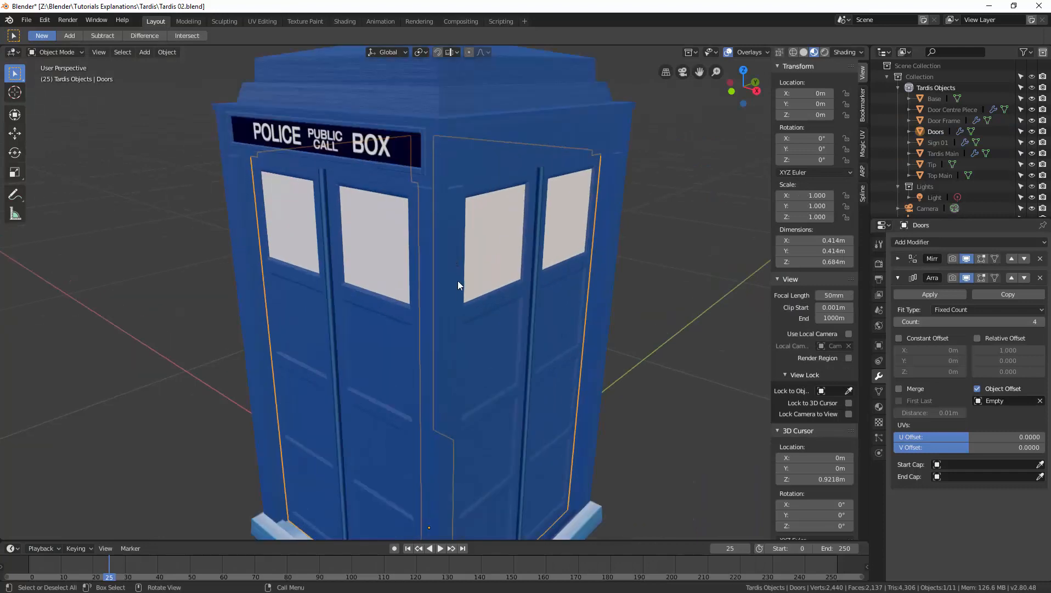
middle_click_drag(457, 280, 430, 288)
scroll(435, 265, "up", 2)
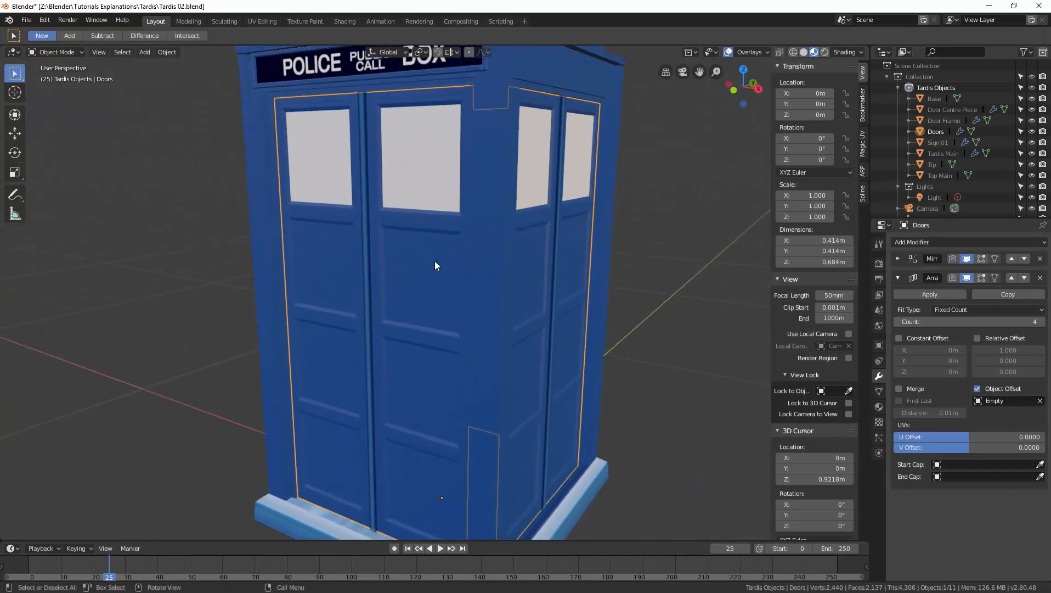
key("ctrl+Tab")
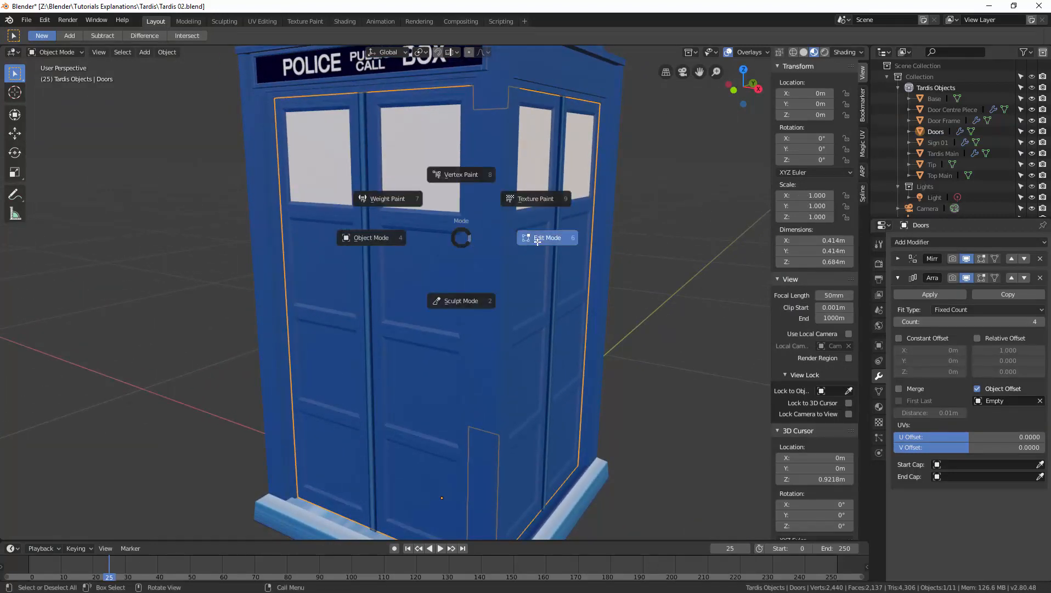
left_click(466, 238)
Step: Duplicate the door panel face directly beneath the window in place and separate the copy into its own object
left_click(423, 254)
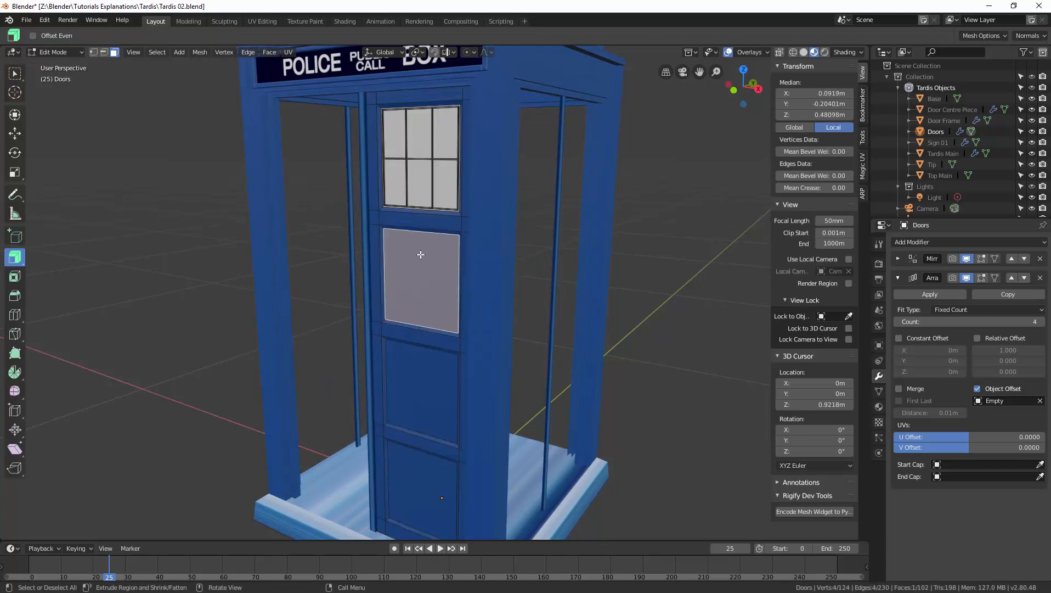
scroll(410, 257, "up", 2)
middle_click_drag(440, 257, 408, 265)
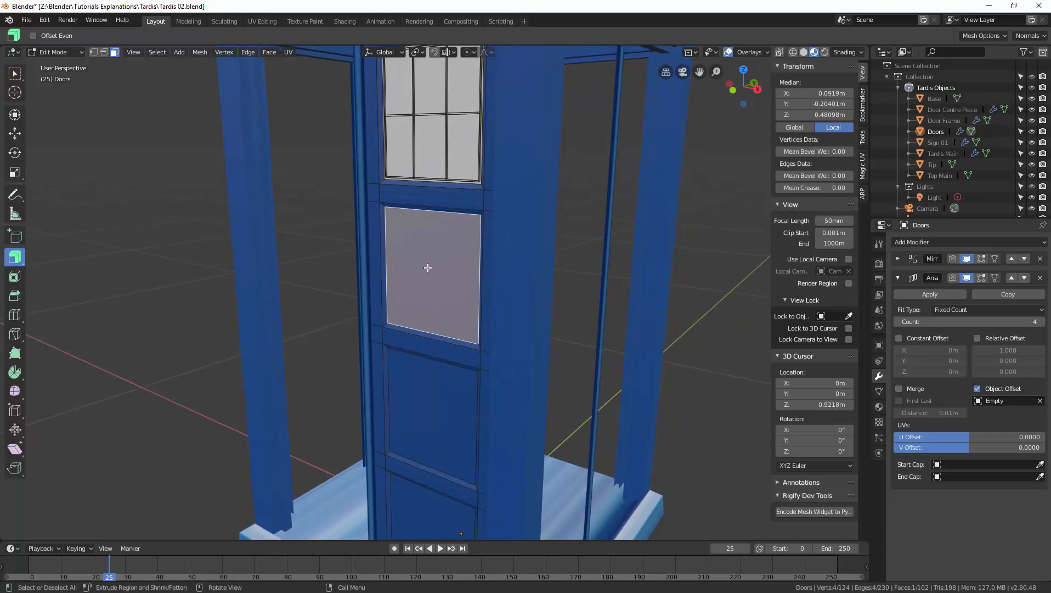
key("shift+d")
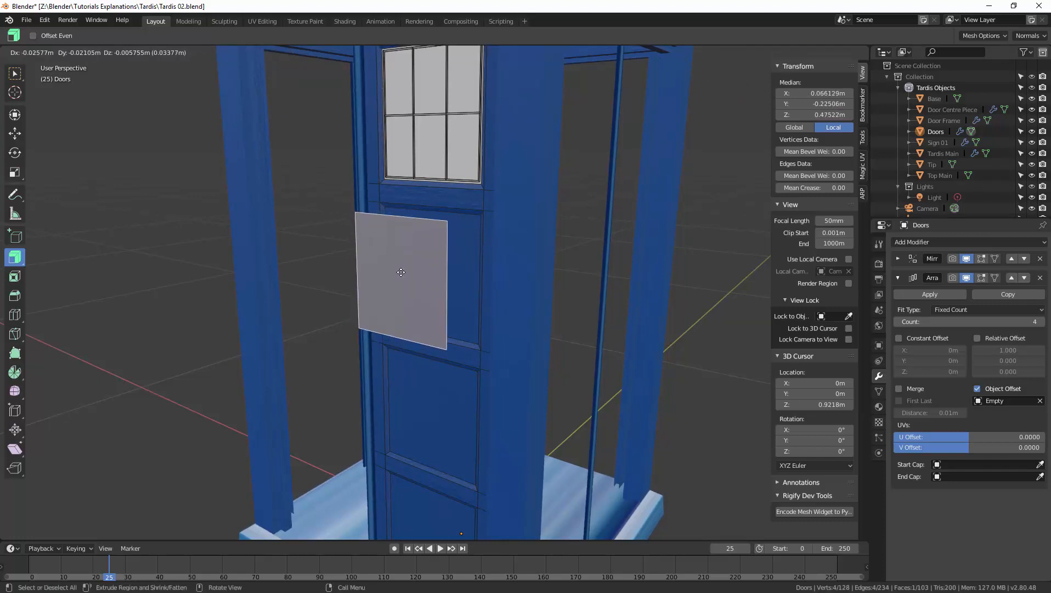
right_click(404, 271)
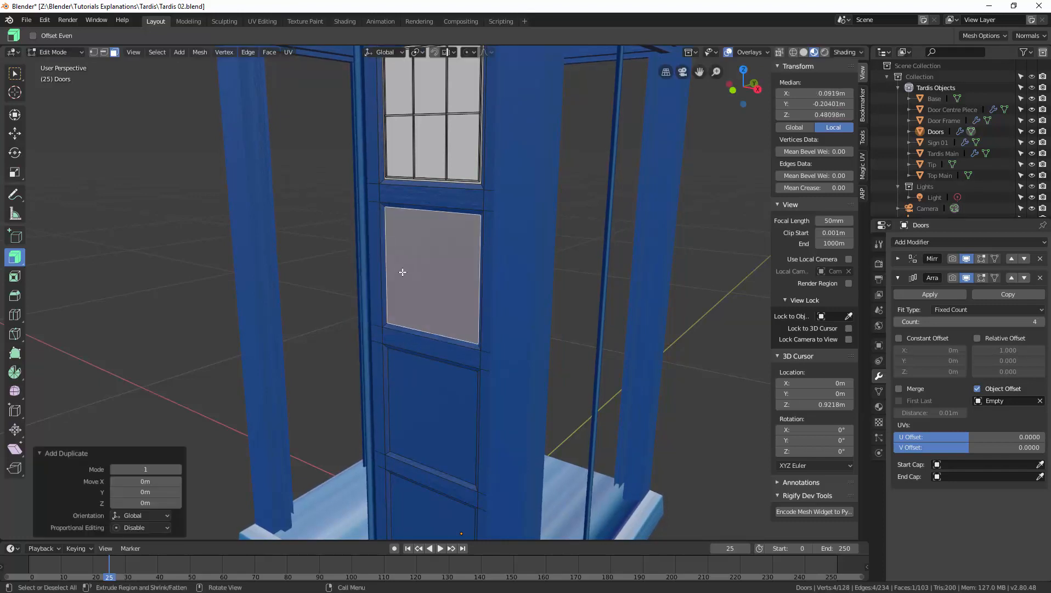
key("p")
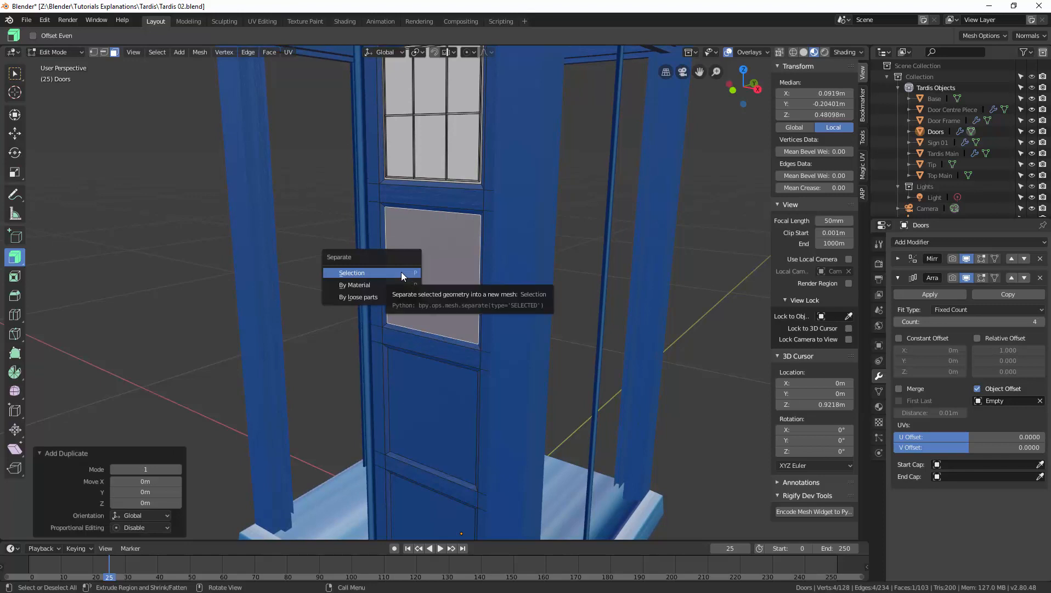
left_click(400, 272)
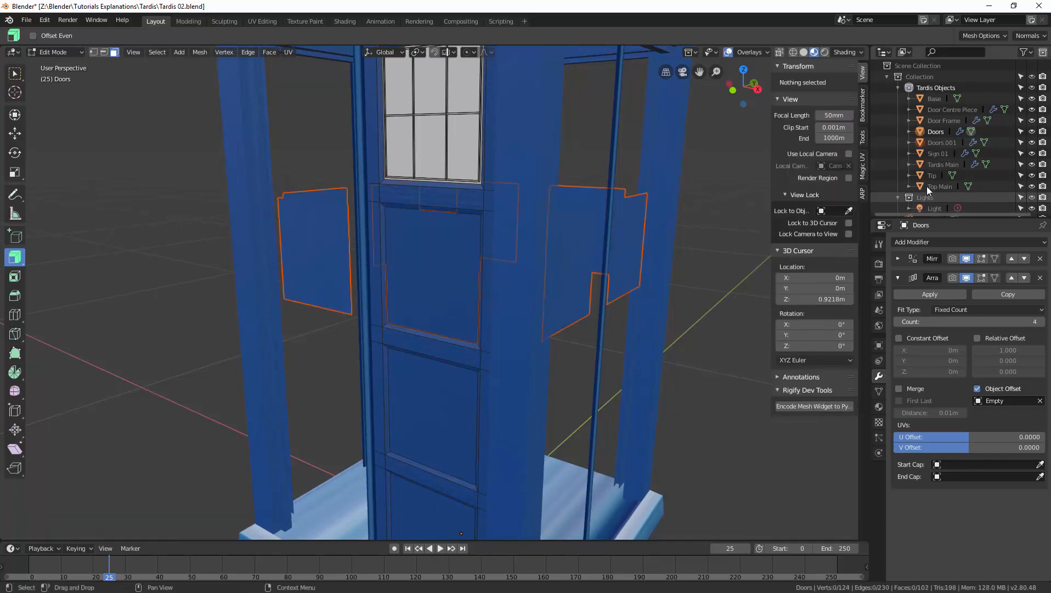
Step: Return to Object Mode and select only the separated door panel object
left_click(946, 143)
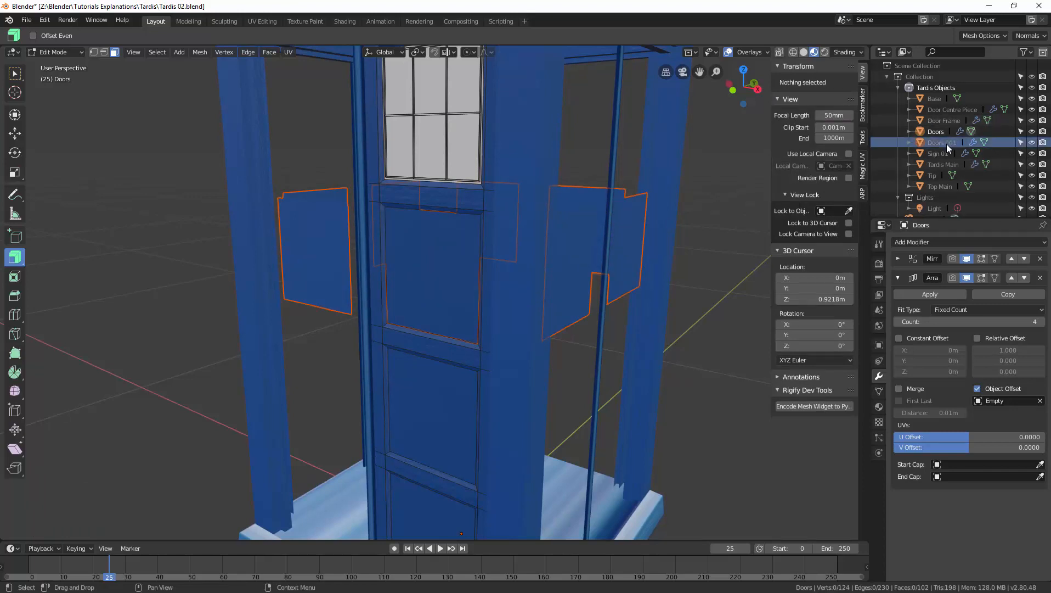
key("ctrl+Tab")
left_click(574, 174)
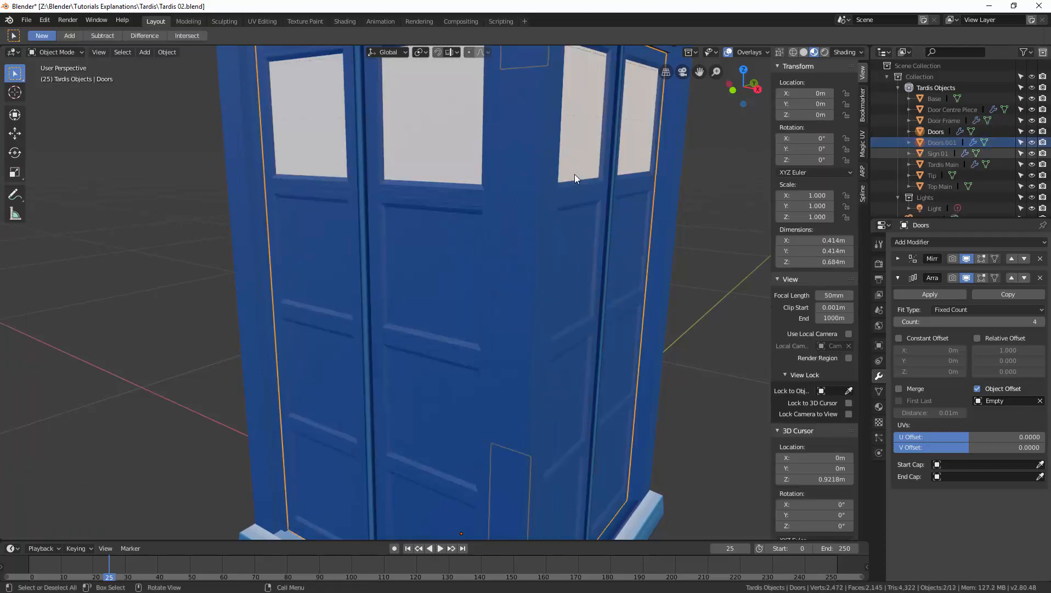
left_click(951, 143)
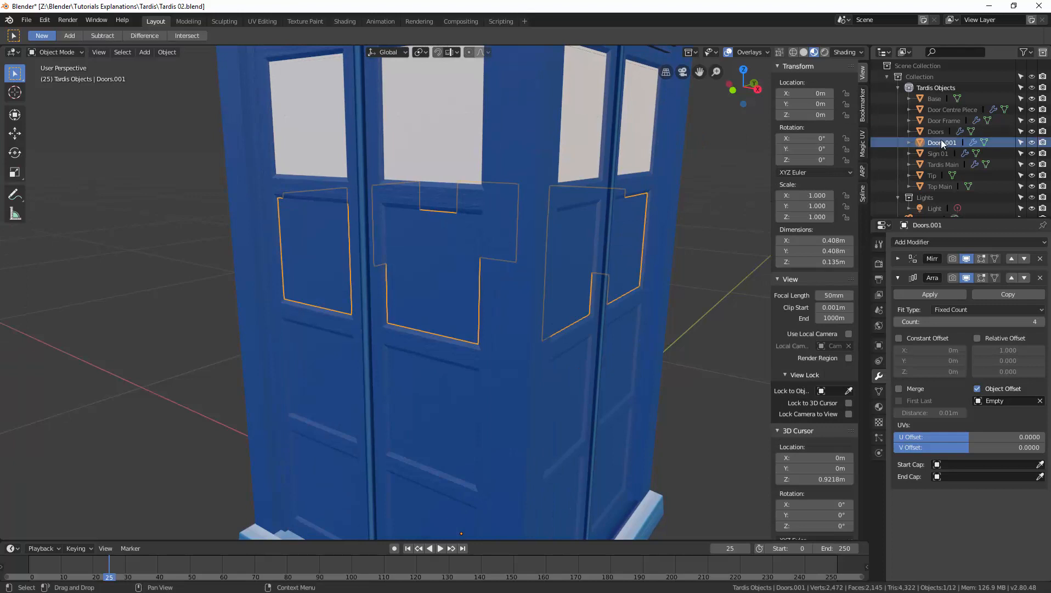
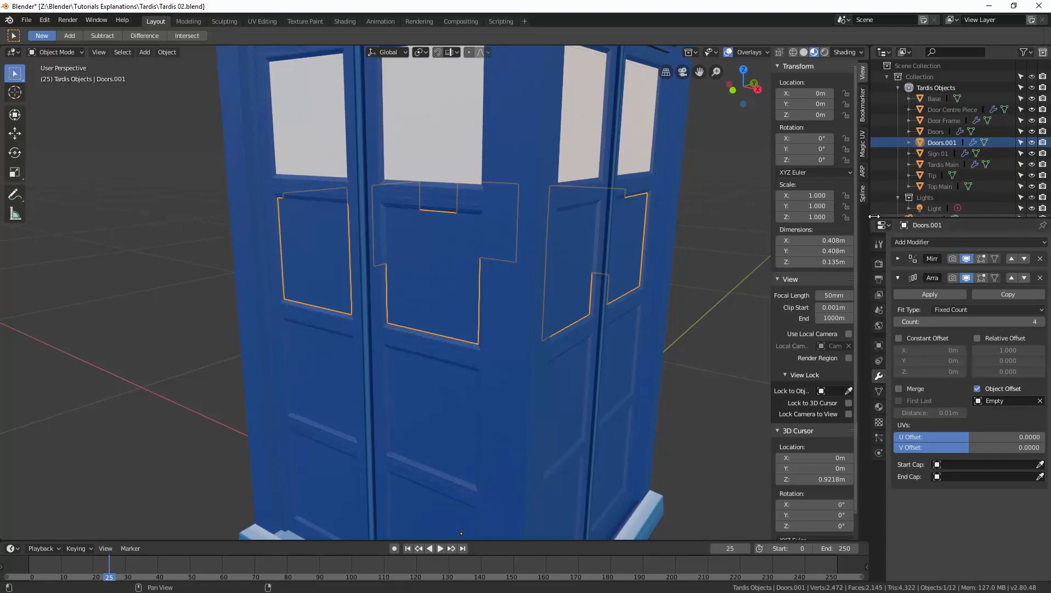
Step: Rename the separated door panel object to Public Sign and remove its Array and Mirror modifiers
double_click(941, 143)
left_click(941, 143)
key("Delete")
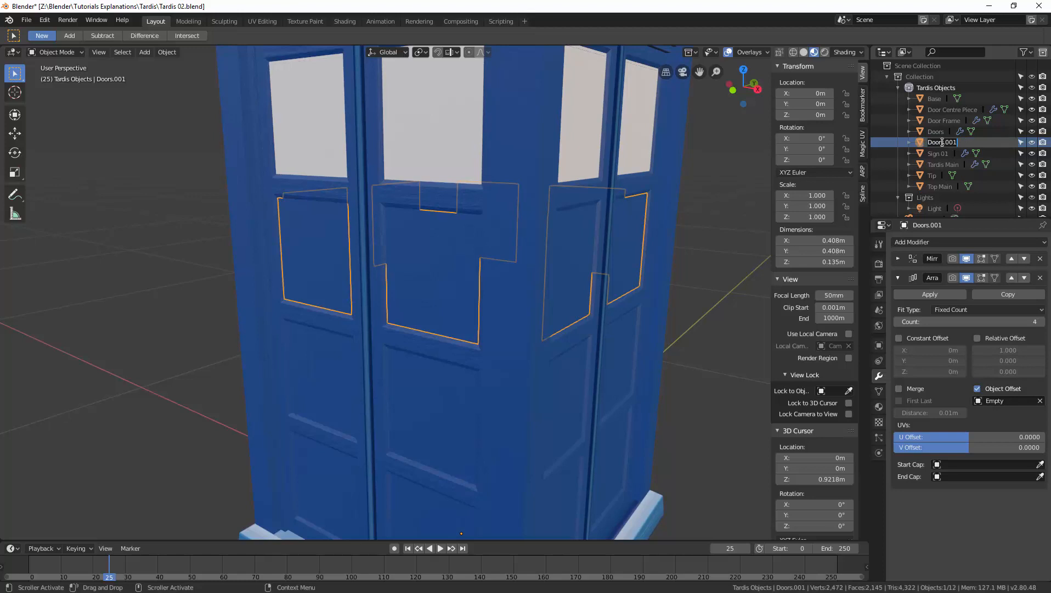
key("ctrl+a")
type("Pu")
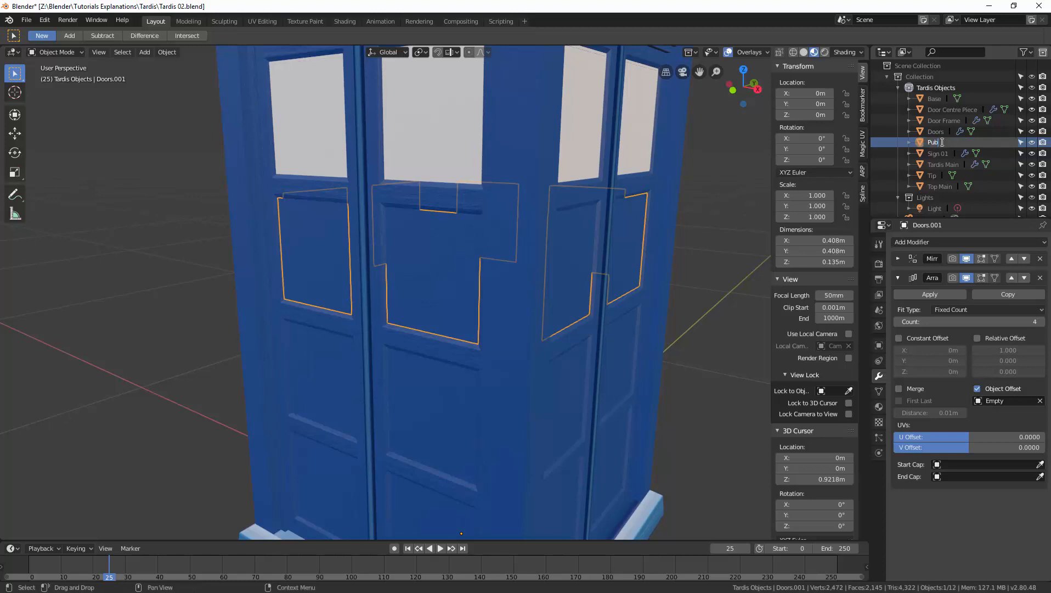
type("blic Sign")
key("Return")
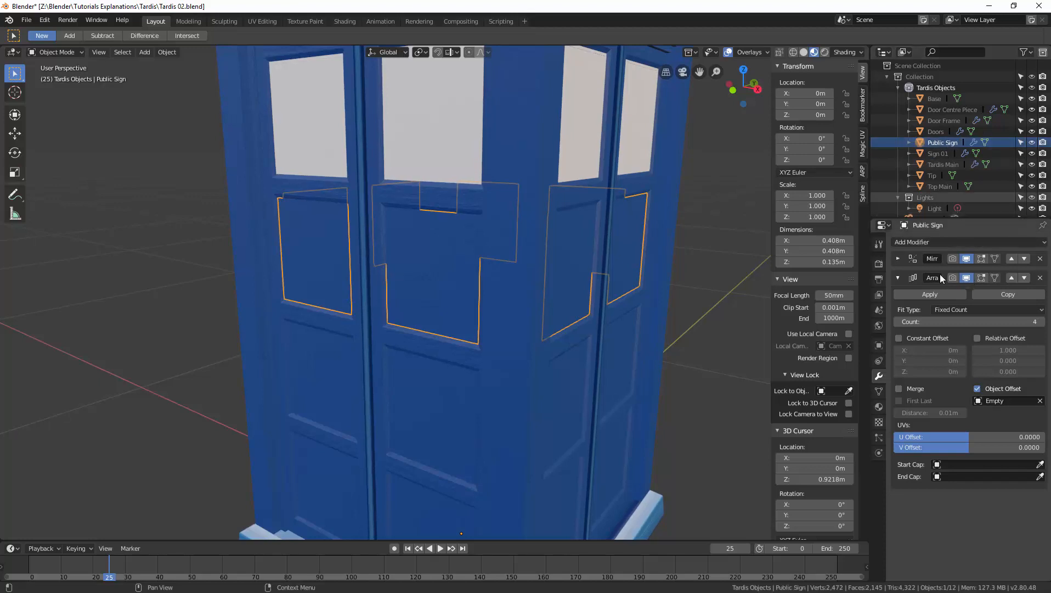
left_click(1040, 278)
left_click(1039, 259)
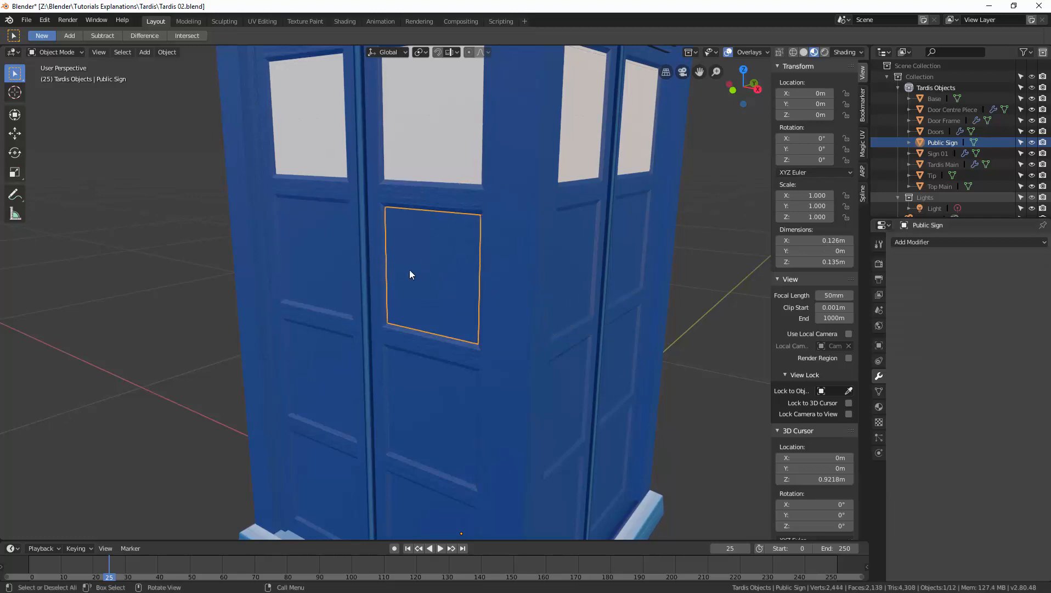
Step: In Edit Mode, select the Public Sign face and move it about -0.0027 m along the global Y axis, away from the door
middle_click_drag(438, 296, 469, 280)
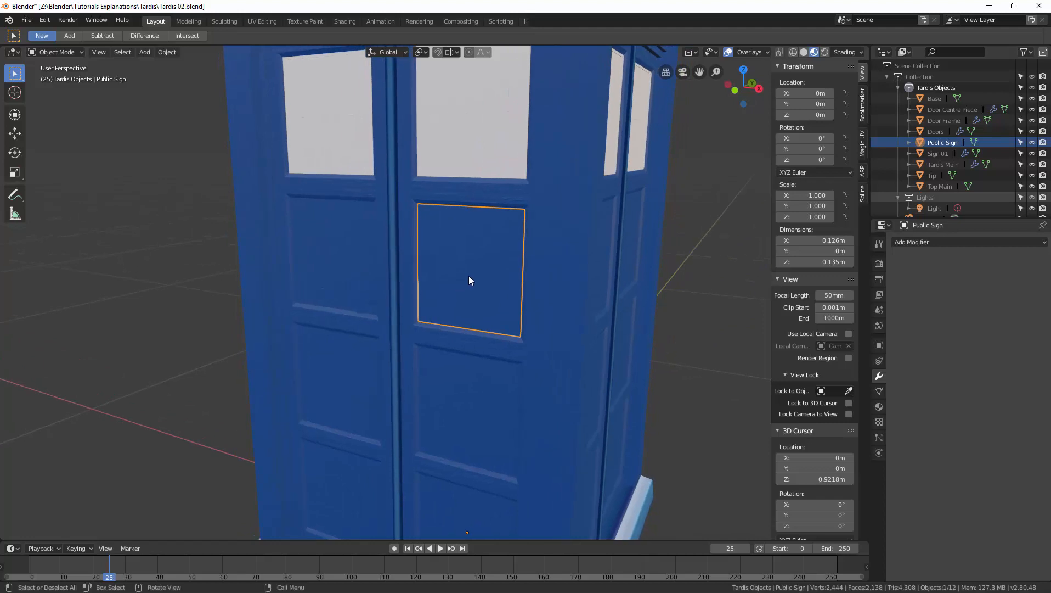
key("ctrl+Tab")
left_click(513, 269)
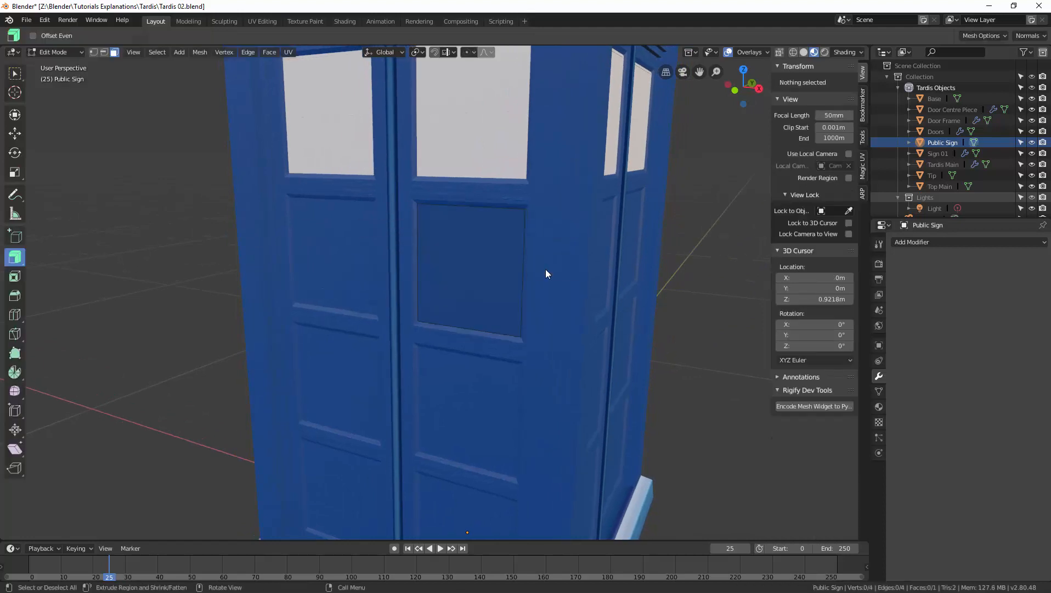
left_click(471, 280)
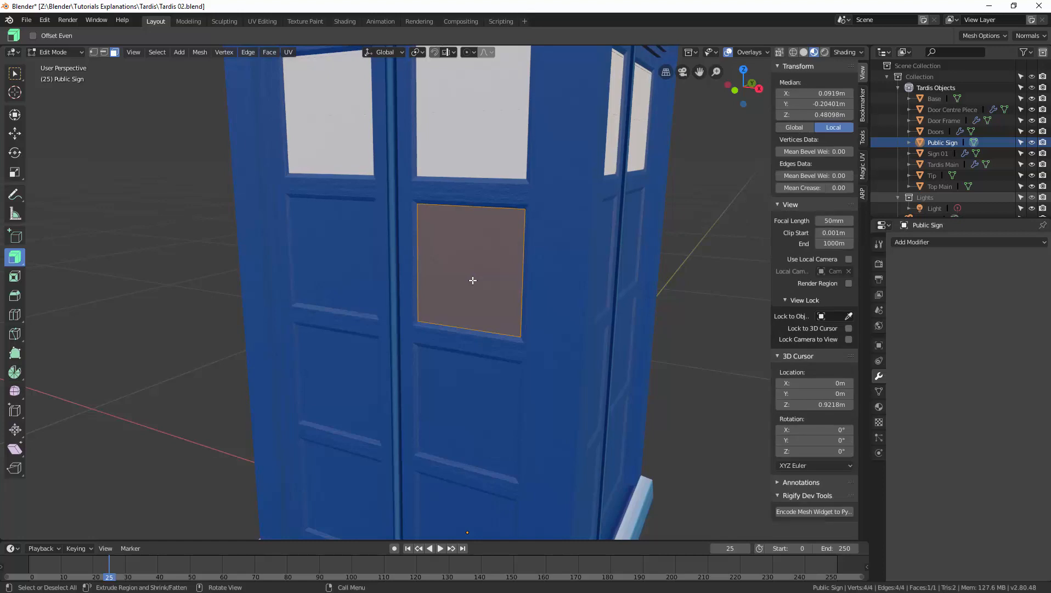
key("g")
key("y")
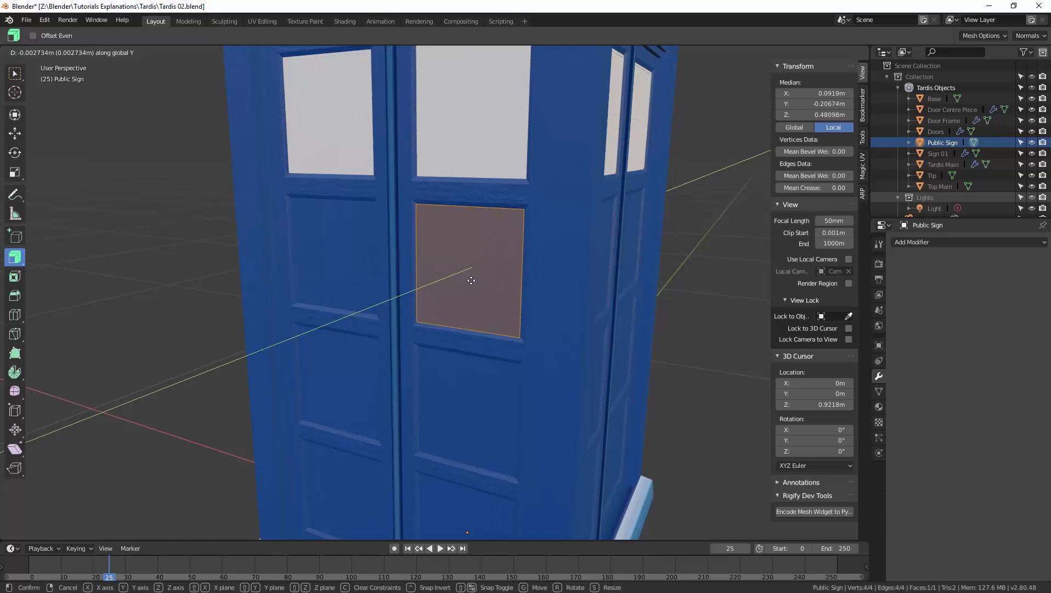
left_click(471, 280)
Step: Check the sign in the reference photo Tardis side 02.jpg, then inset the sign face by about 0.0057 m
scroll(472, 284, "up", 2)
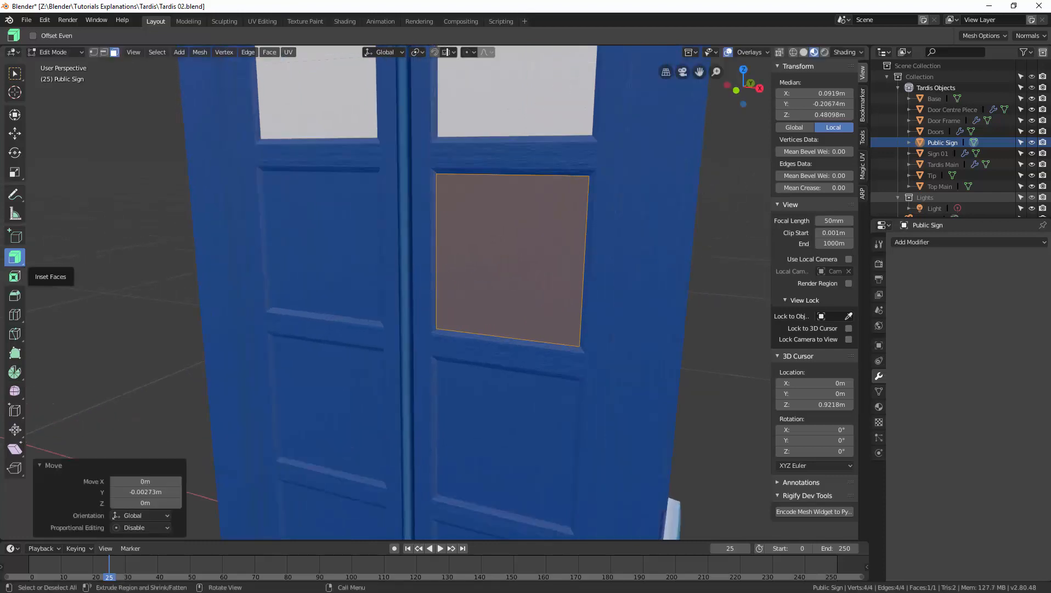
left_click_drag(0, 67, 231, 73)
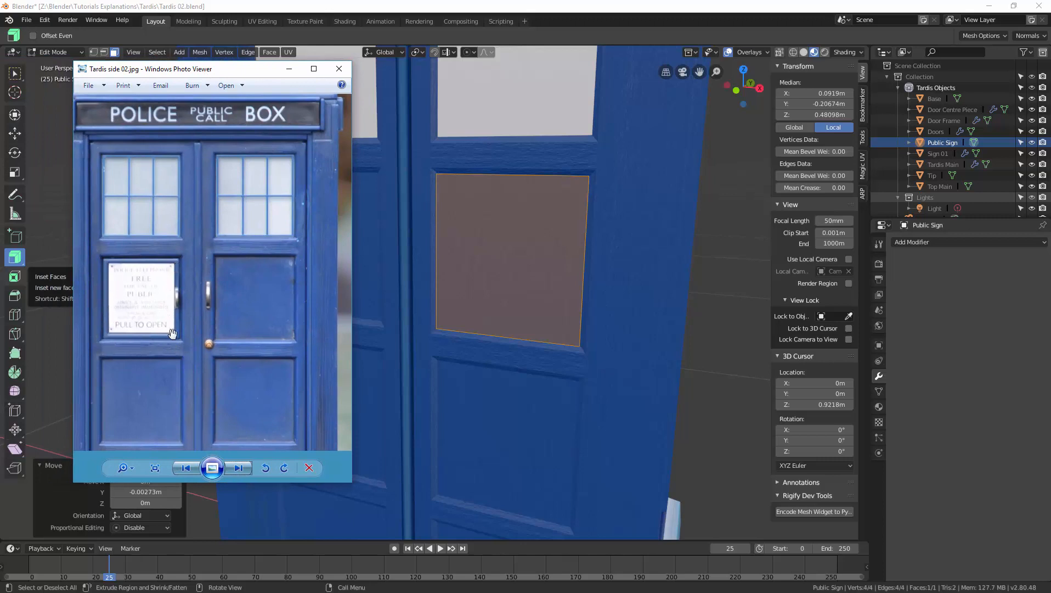
left_click_drag(235, 76, 0, 76)
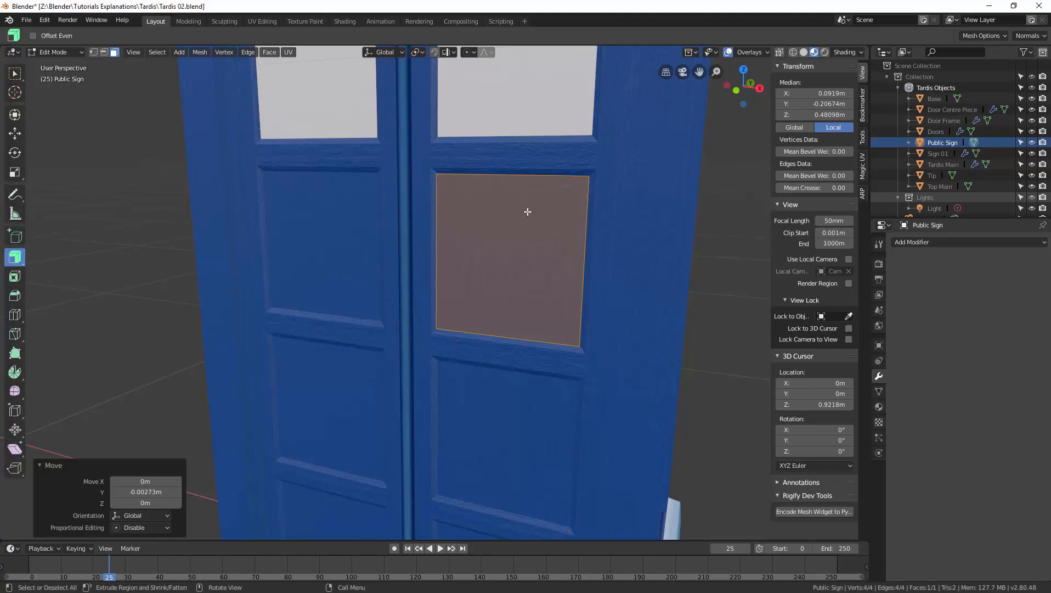
key("i")
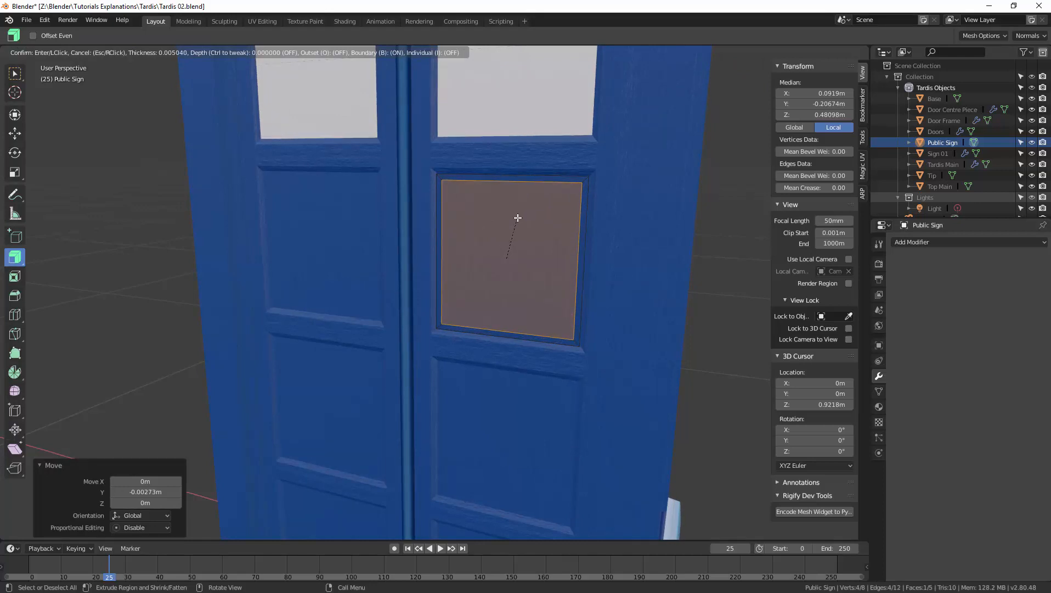
left_click(516, 218)
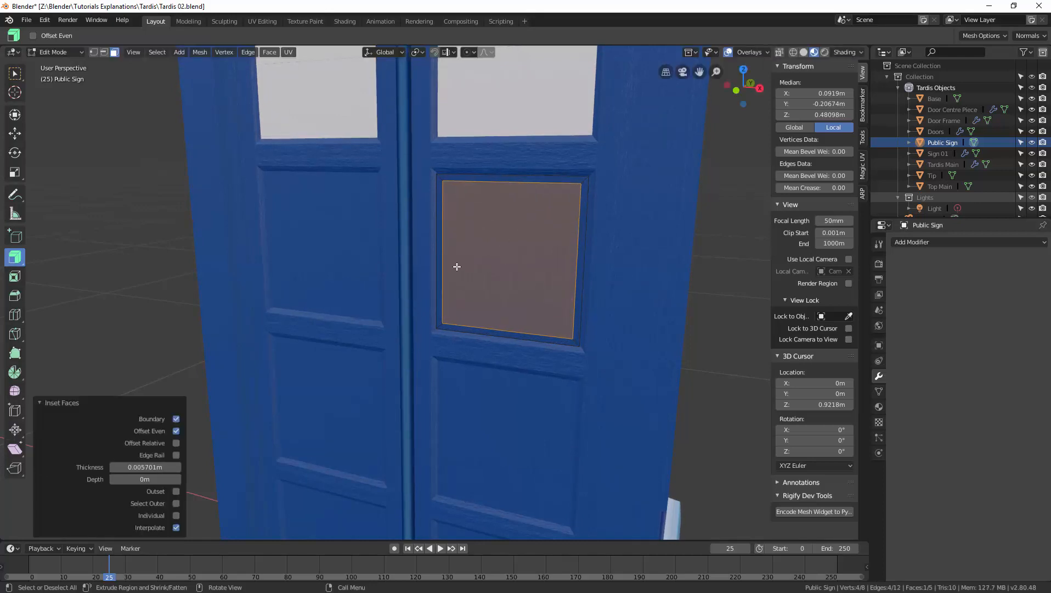
Step: Create a new material named Public Sign in the Shading workspace and assign it to the inset sign face
left_click(345, 21)
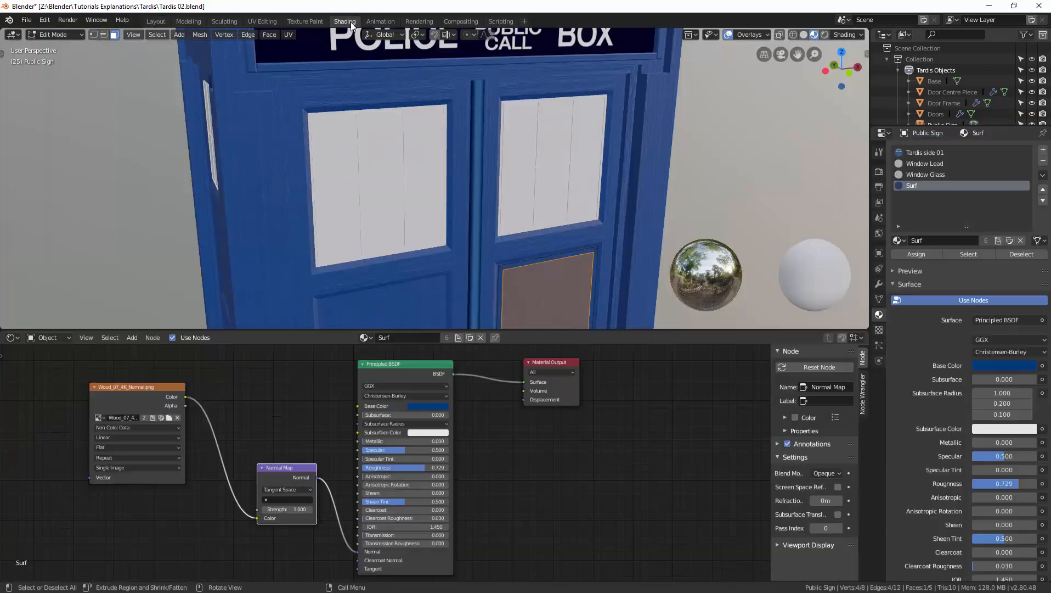
middle_click_drag(549, 273, 473, 156, "shift")
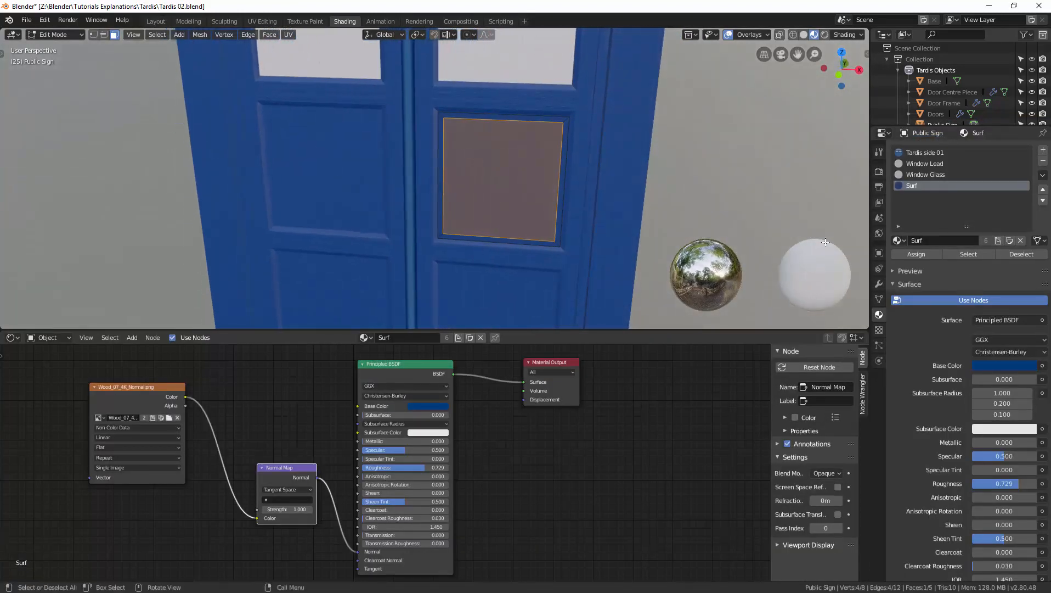
left_click(1044, 153)
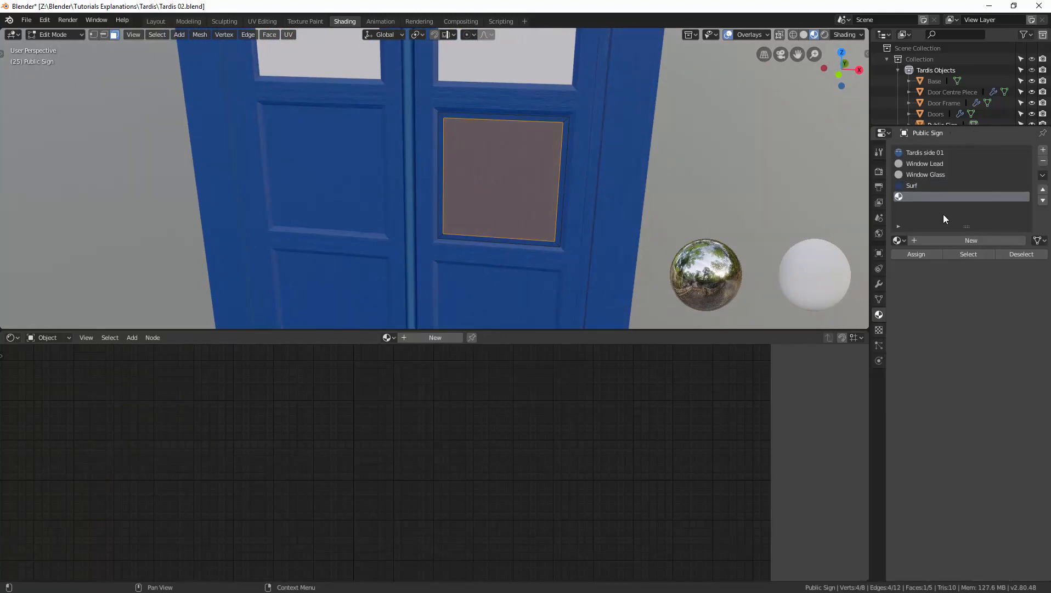
left_click(956, 240)
double_click(934, 197)
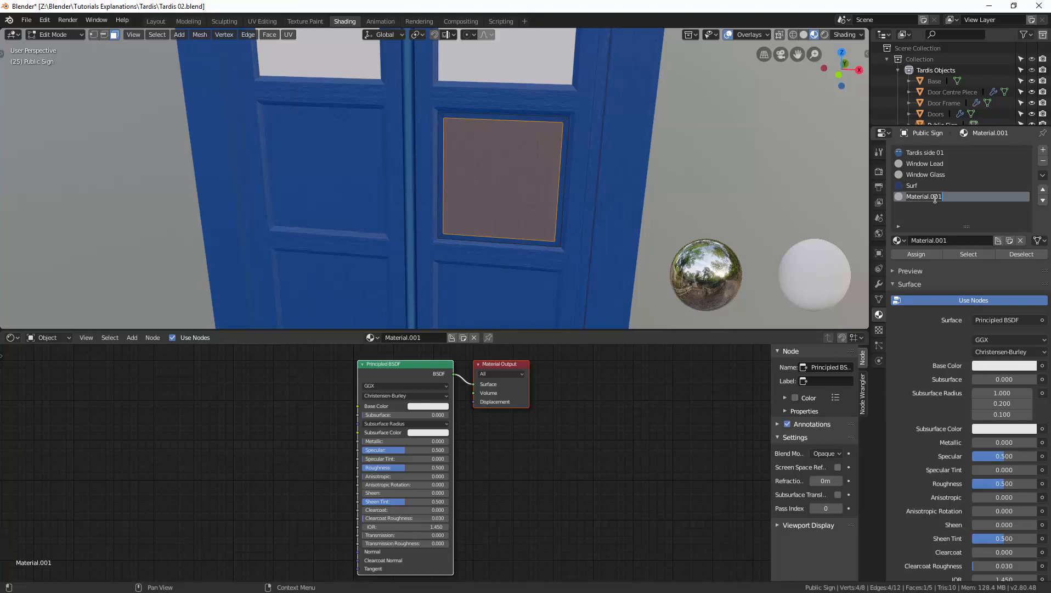
key("ctrl+a")
type("Public Sign")
key("Return")
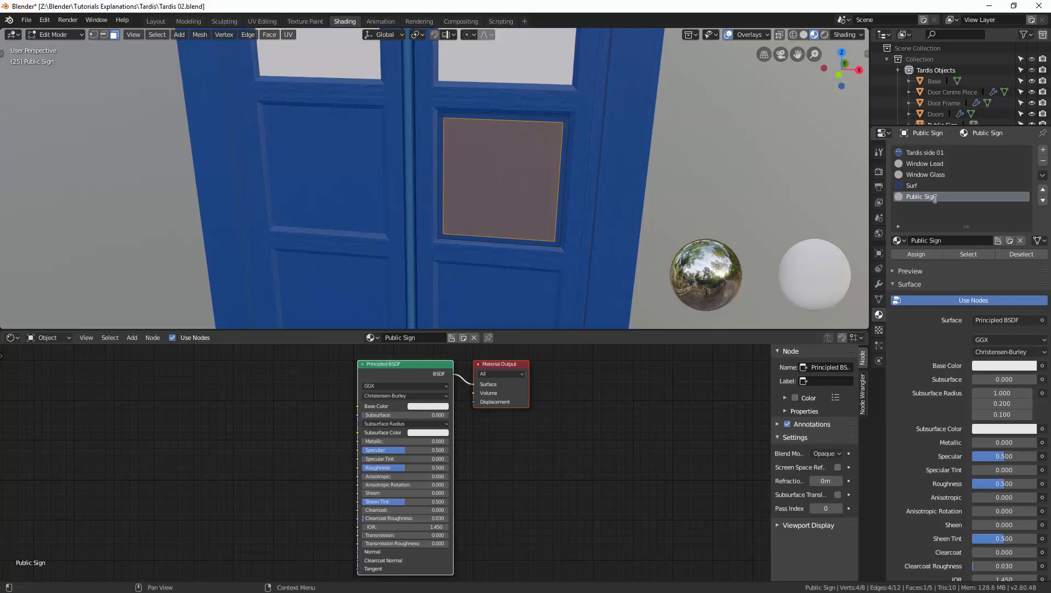
left_click(916, 254)
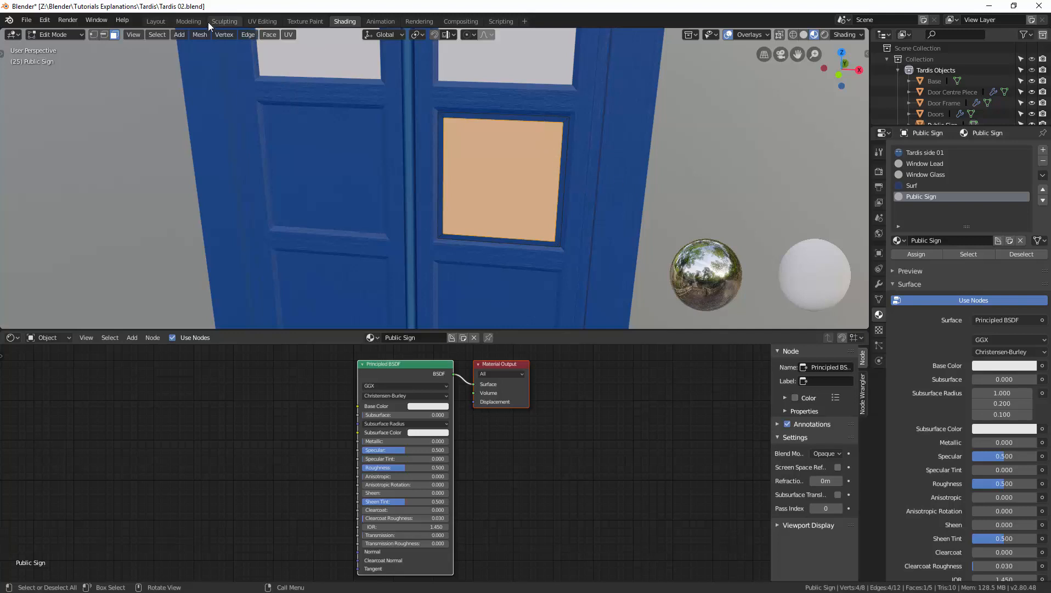
Step: In the Layout workspace, select the ring of border faces around the sign and extrude it outward about 0.0028 m
left_click(156, 21)
middle_click_drag(424, 202, 433, 189)
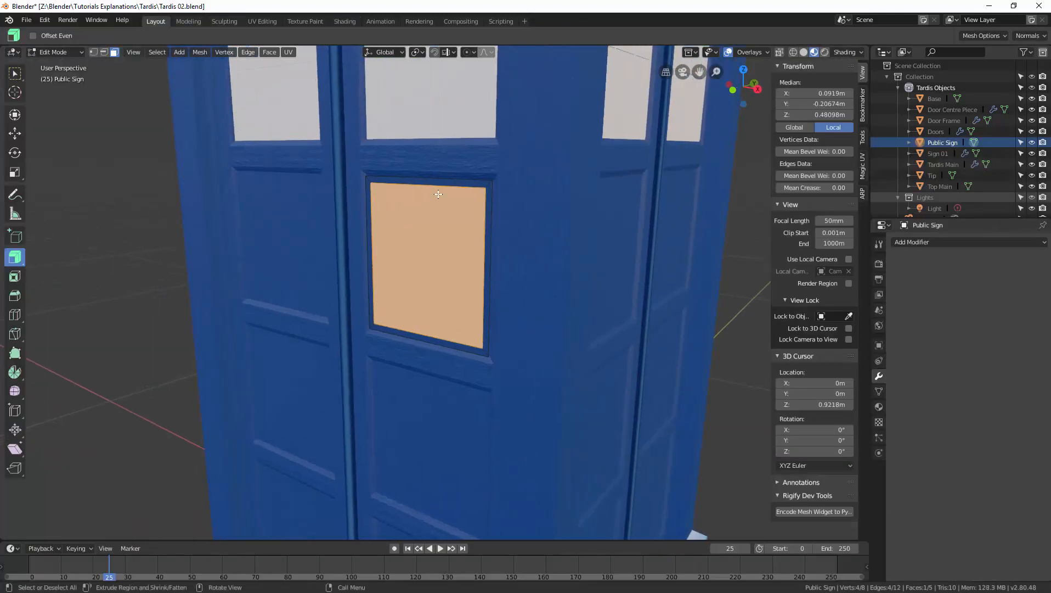
left_click(375, 176)
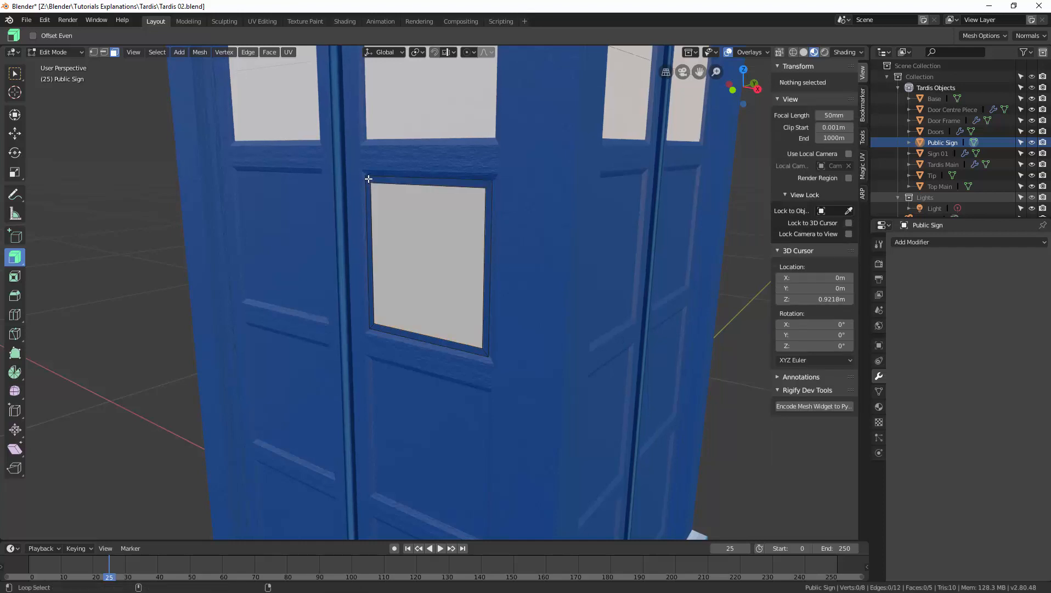
left_click(369, 179, "alt")
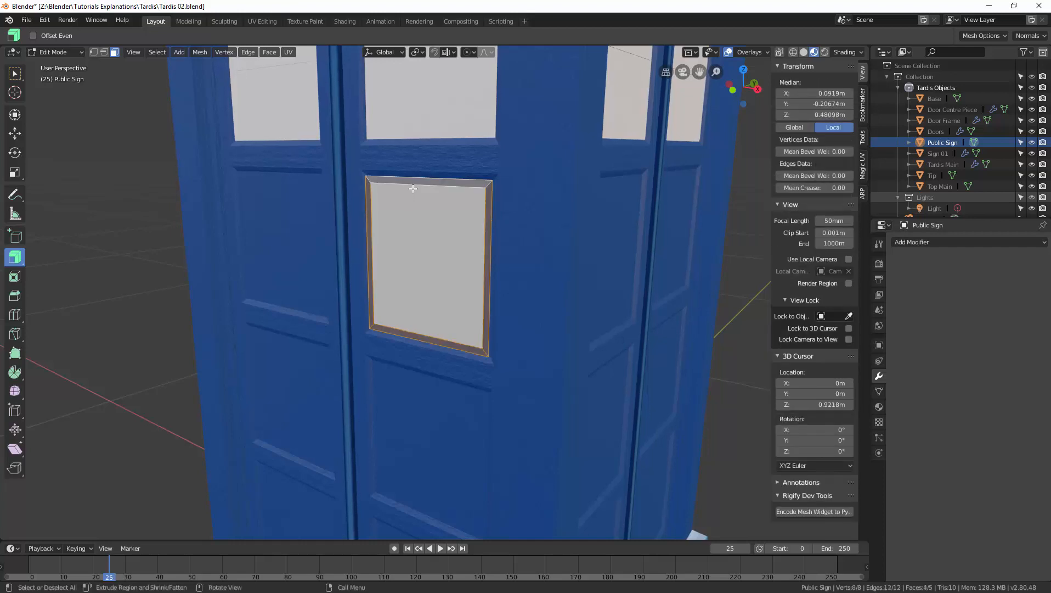
left_click(490, 287)
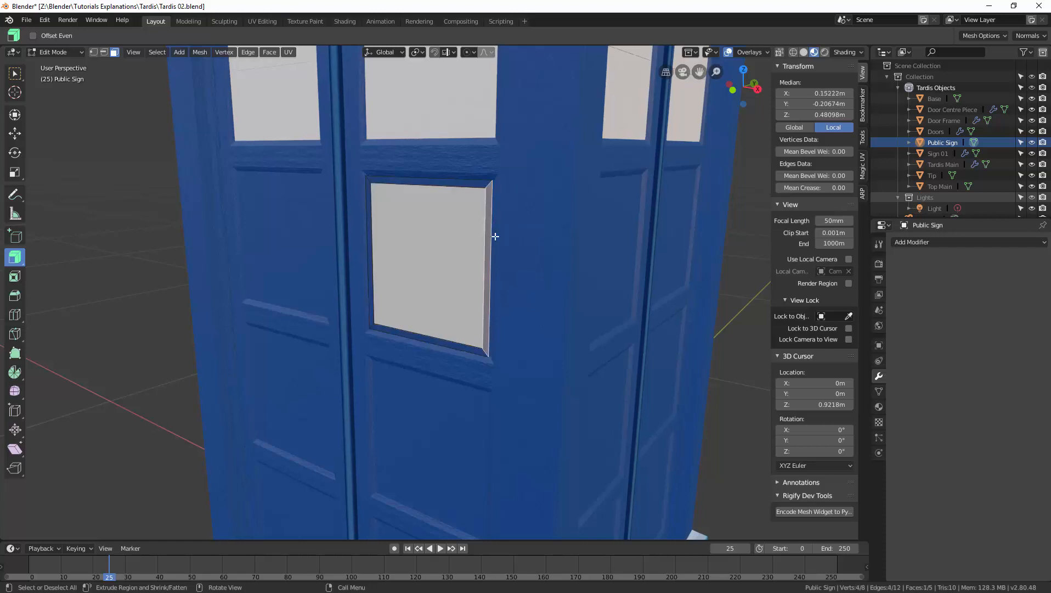
left_click(371, 182, "alt")
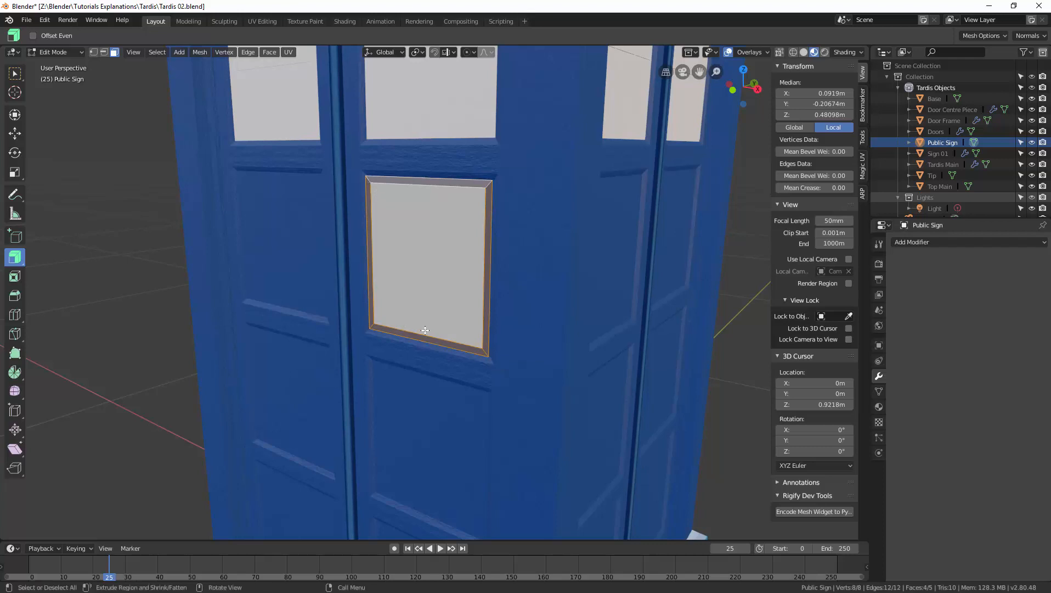
left_click(157, 52)
left_click_drag(383, 269, 381, 271)
mouse_move(394, 270)
middle_mouse_down()
mouse_move(377, 280)
mouse_move(394, 273)
middle_mouse_up()
scroll(378, 279, "up", 2)
scroll(379, 278, "up", 5)
scroll(380, 277, "down", 3)
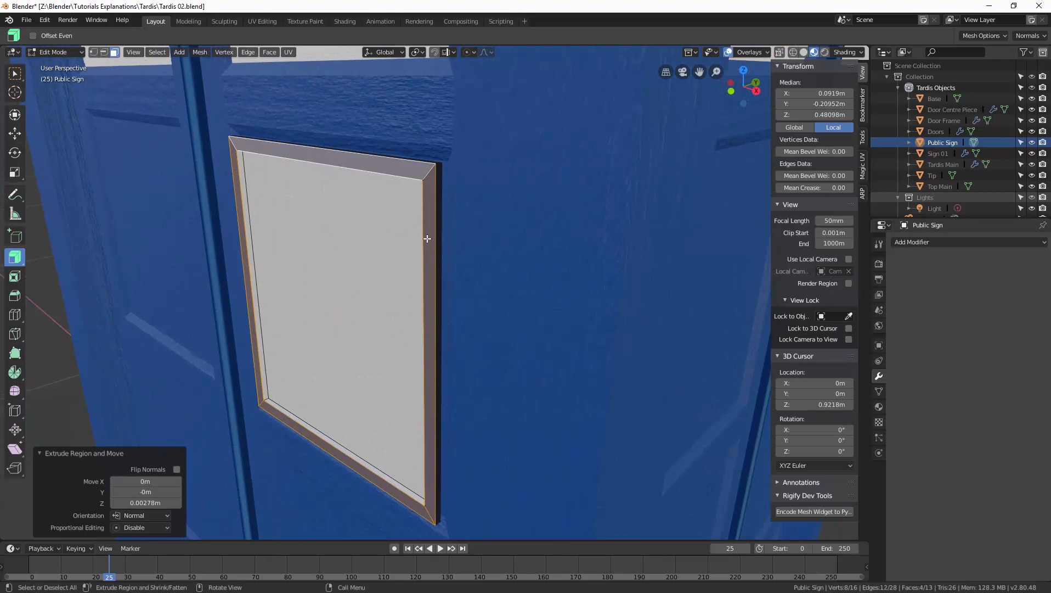
Step: Bevel the outer and inner front edge loops of the sign's frame about 0.0012 m wide with 2 segments
key("2")
left_click(433, 222, "alt")
key("alt+a")
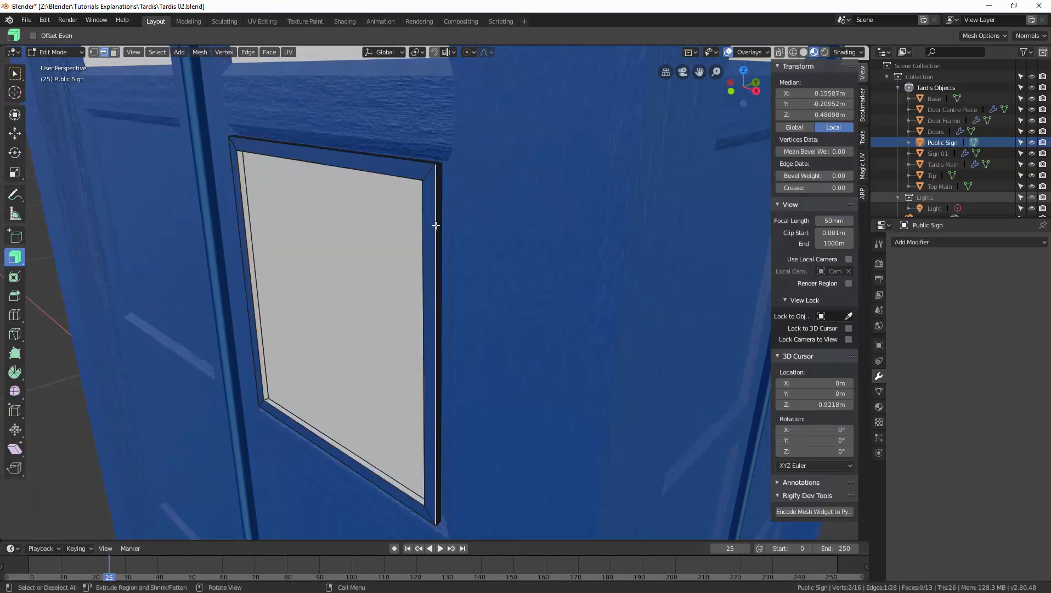
left_click(436, 173, "alt")
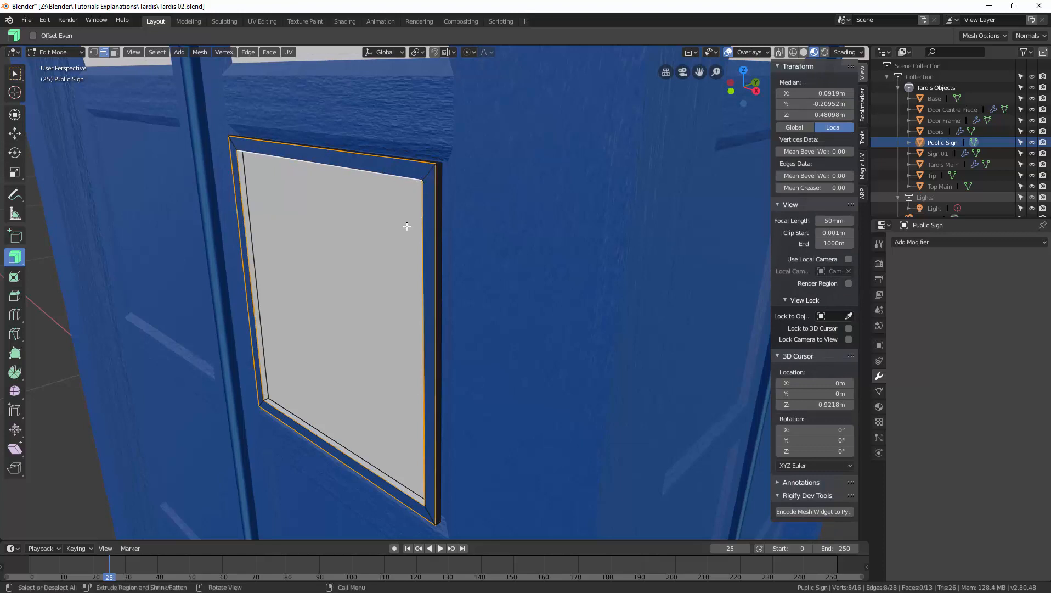
key("ctrl")
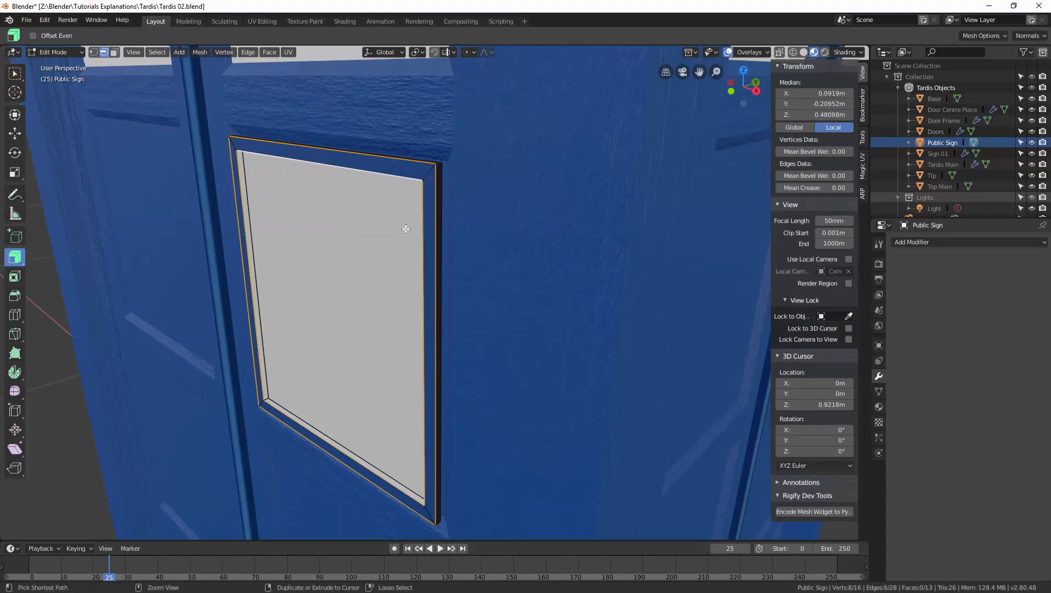
key("ctrl+b")
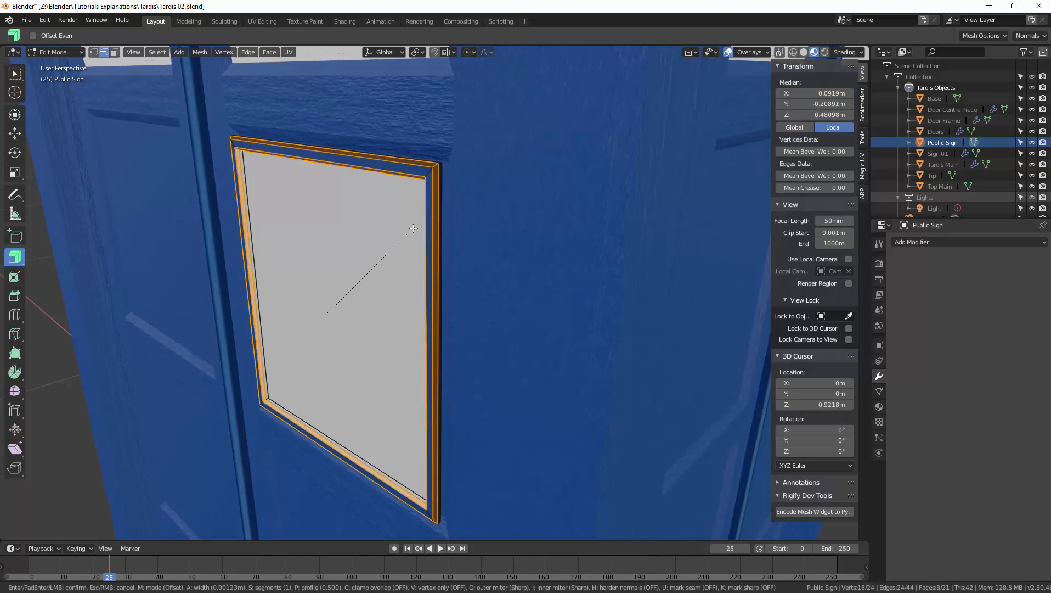
left_click(414, 228)
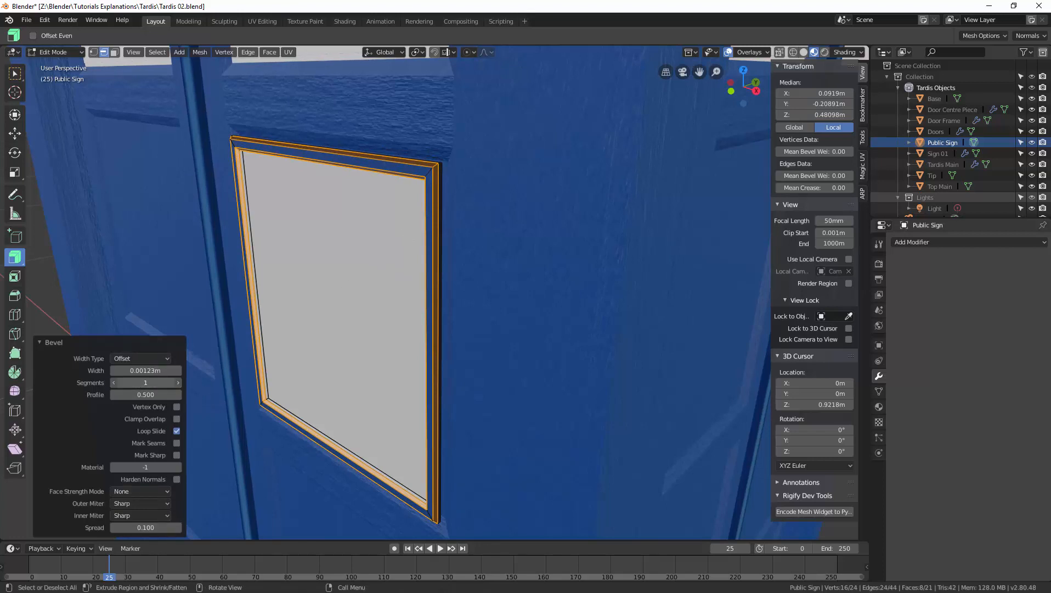
left_click(178, 383)
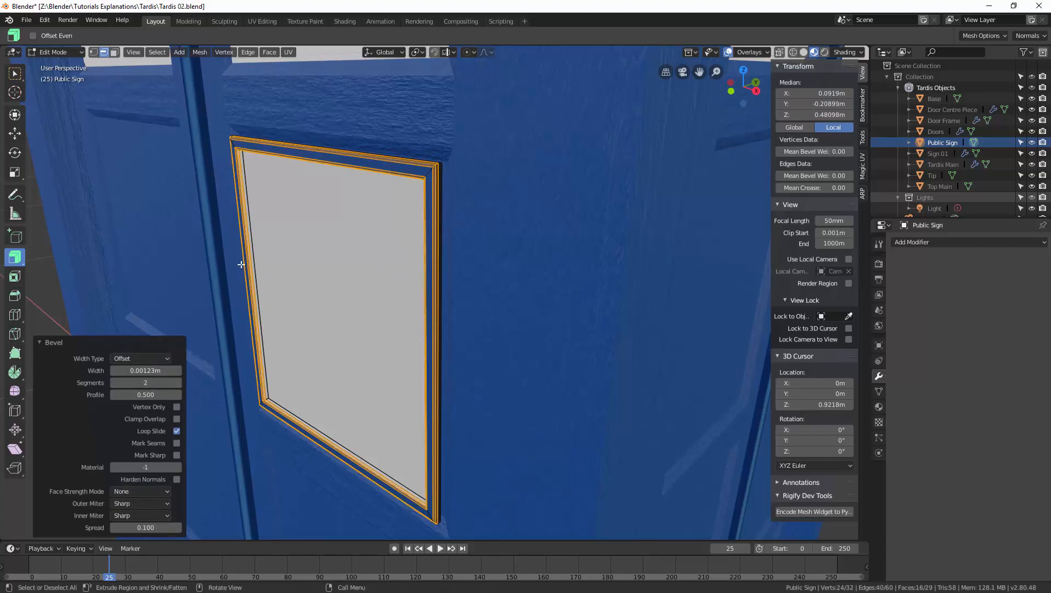
middle_click_drag(374, 252, 406, 252)
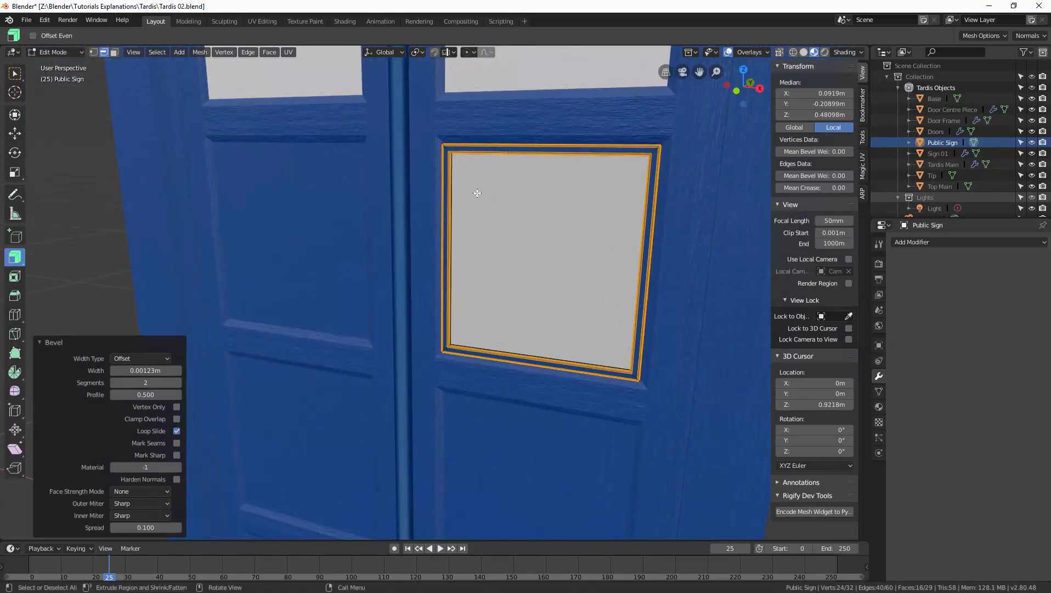
middle_click_drag(478, 193, 399, 218, "shift")
scroll(465, 209, "up", 2)
middle_click_drag(465, 209, 439, 175)
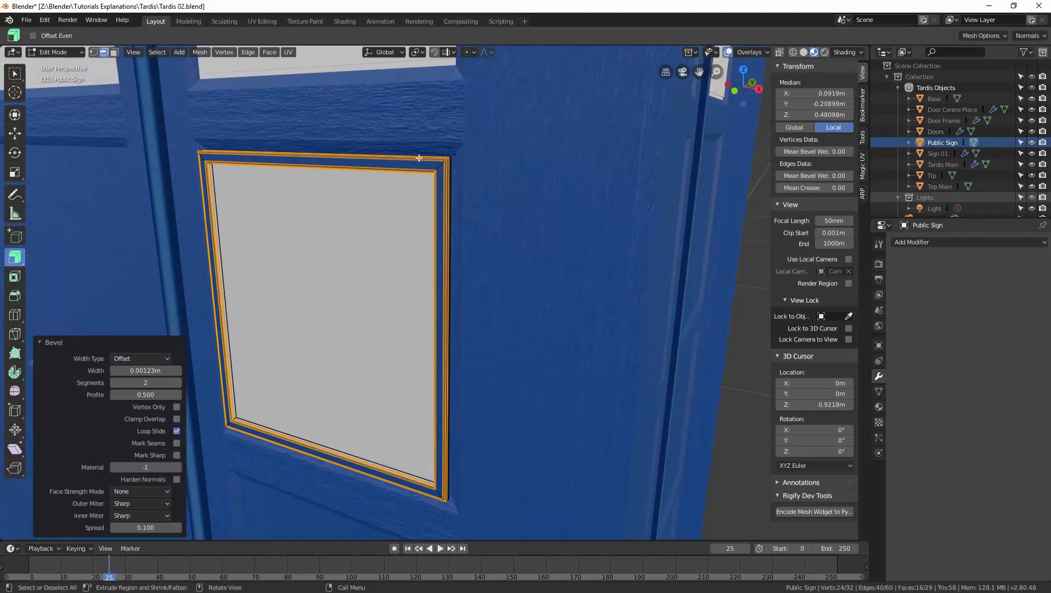
Step: In the UV Editing workspace, select the whole Public Sign mesh and move its UVs up to a clear area of the wood texture
left_click(259, 20)
scroll(638, 348, "up", 3)
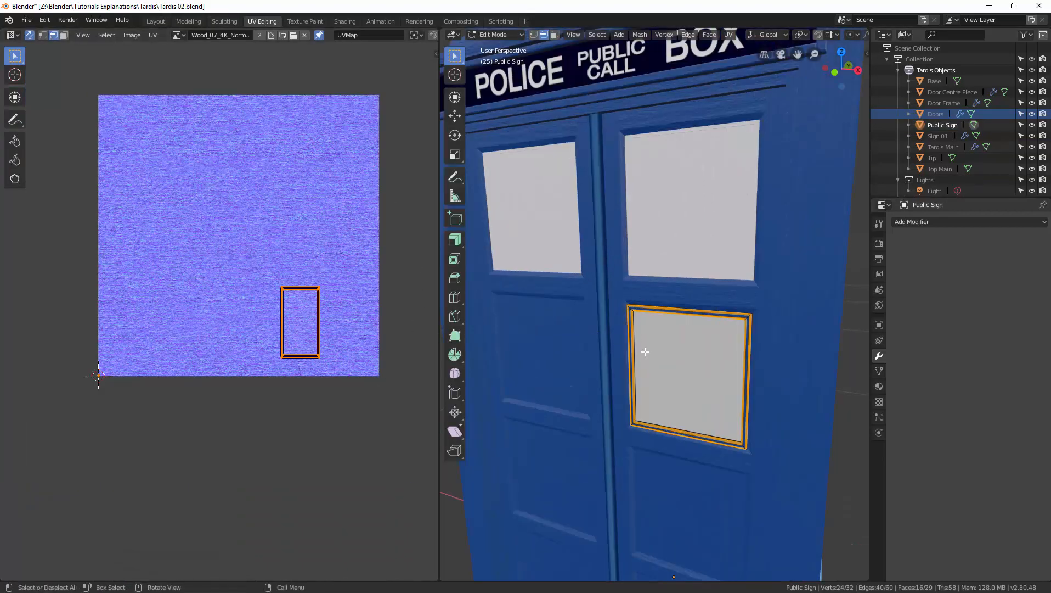
scroll(629, 352, "up", 4)
scroll(285, 310, "up", 2)
scroll(285, 314, "up", 2)
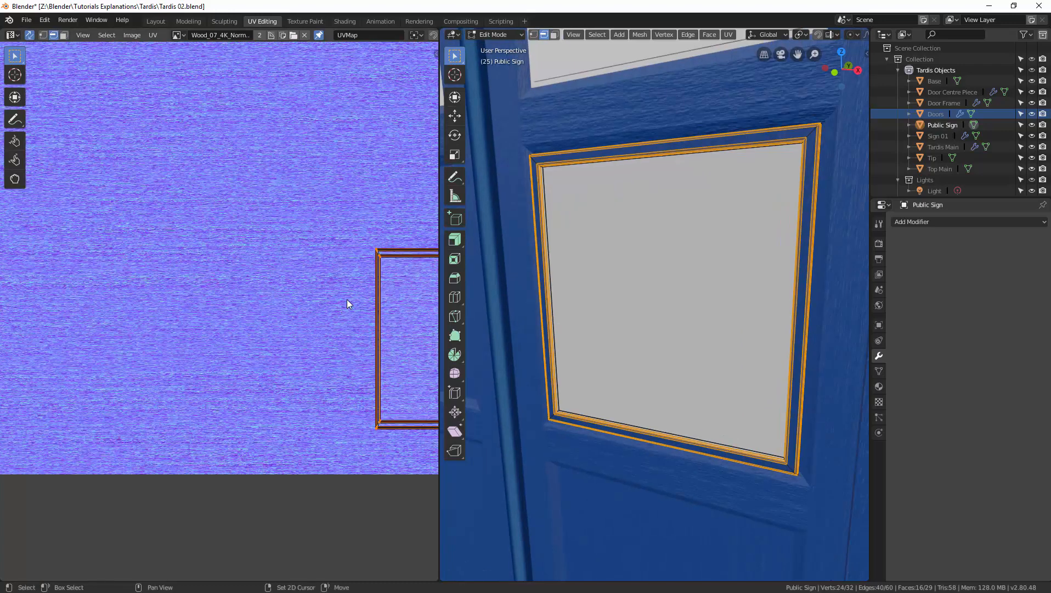
middle_click_drag(347, 305, 247, 326)
key("g")
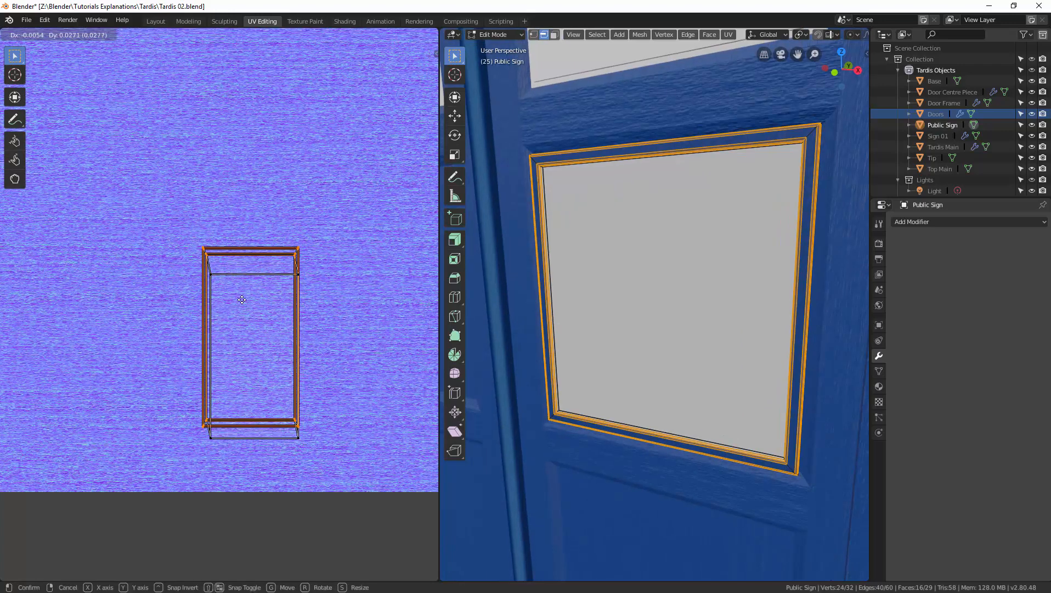
right_click(241, 299)
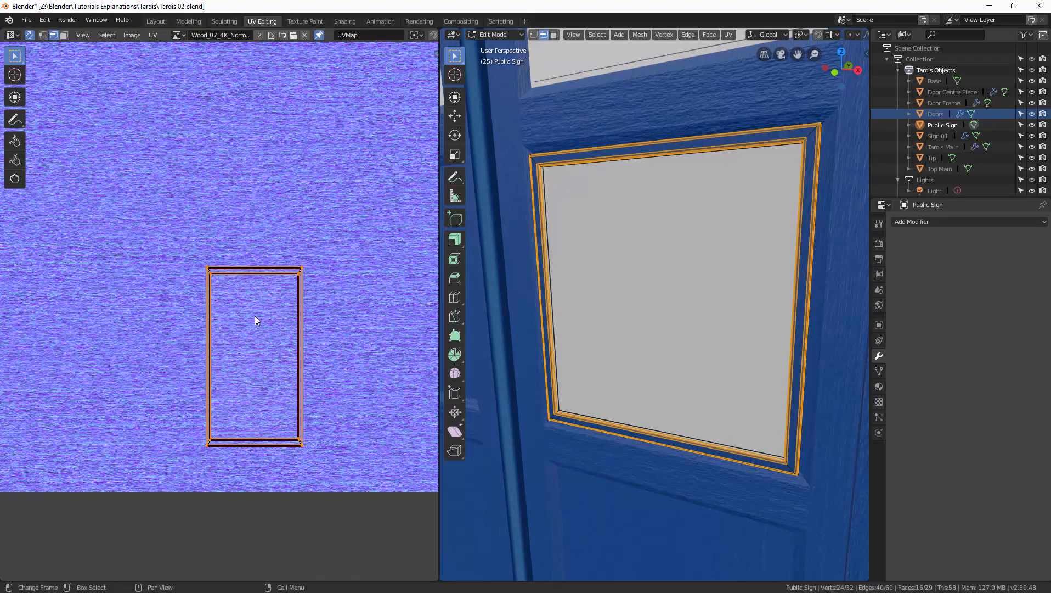
key("a")
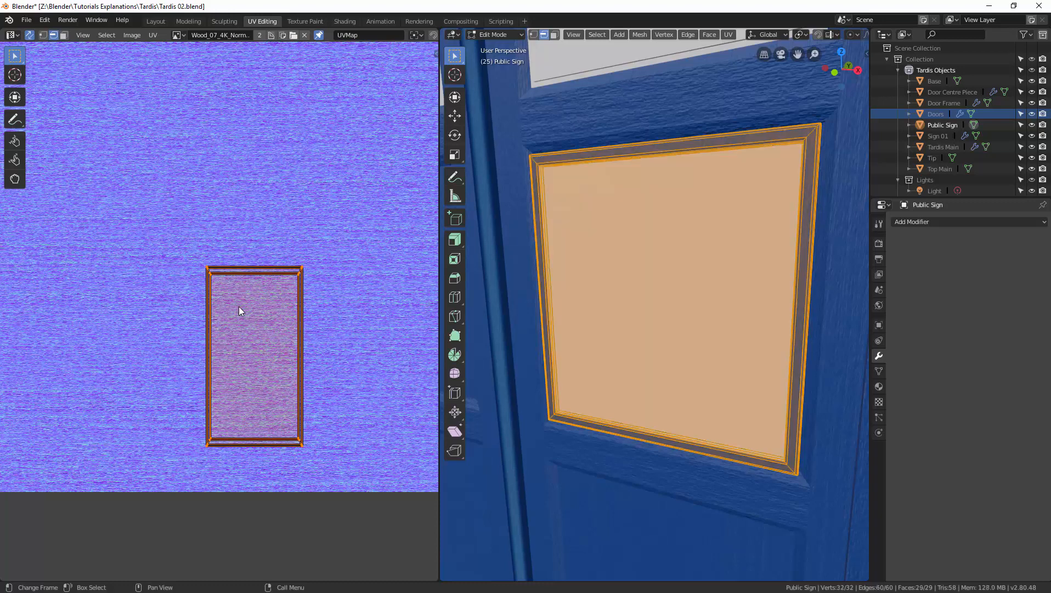
key("g")
left_click(224, 192)
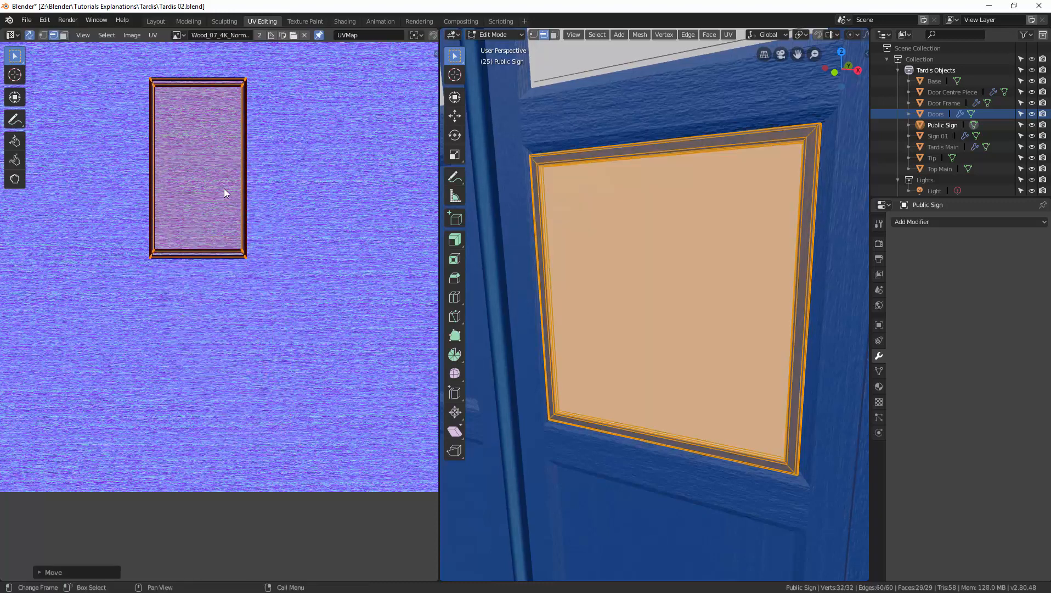
middle_click_drag(225, 188, 264, 297)
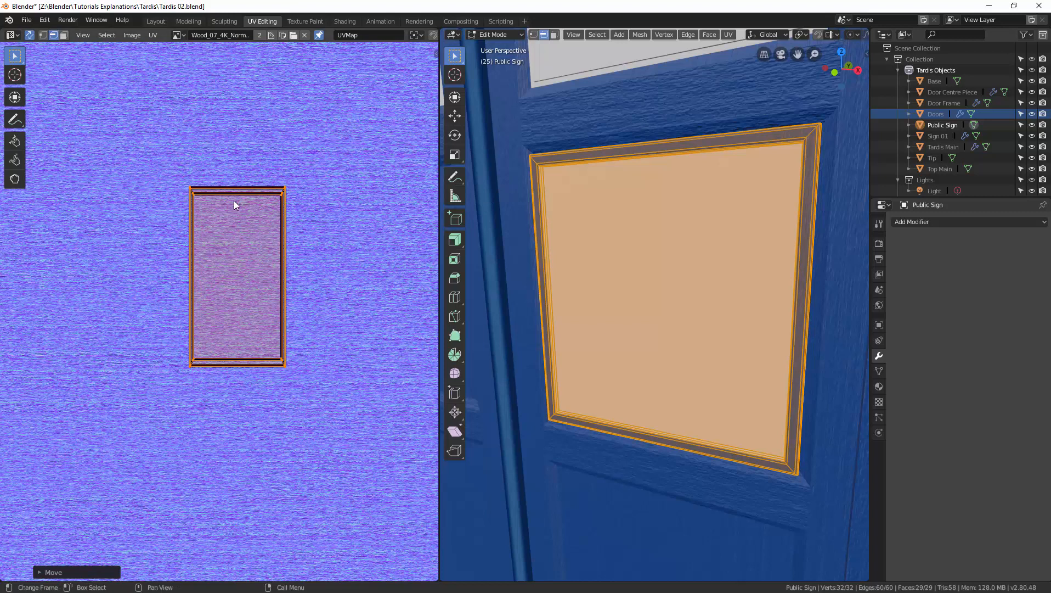
Step: Select only the large inner sign face and move its UV island out of the frame's UVs to the empty area at the lower left
key("alt+a")
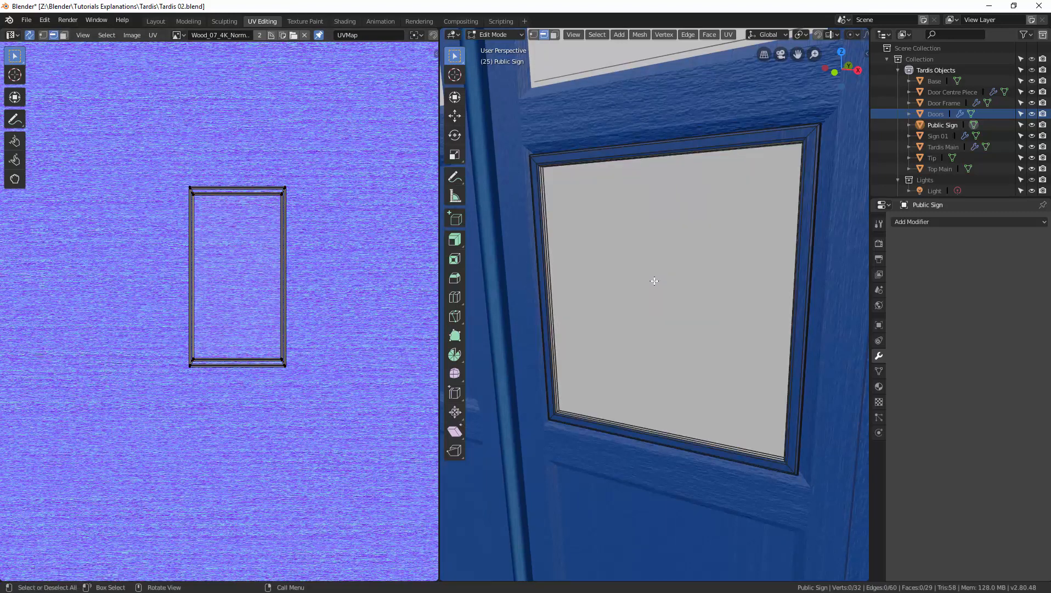
key("3")
left_click(657, 284)
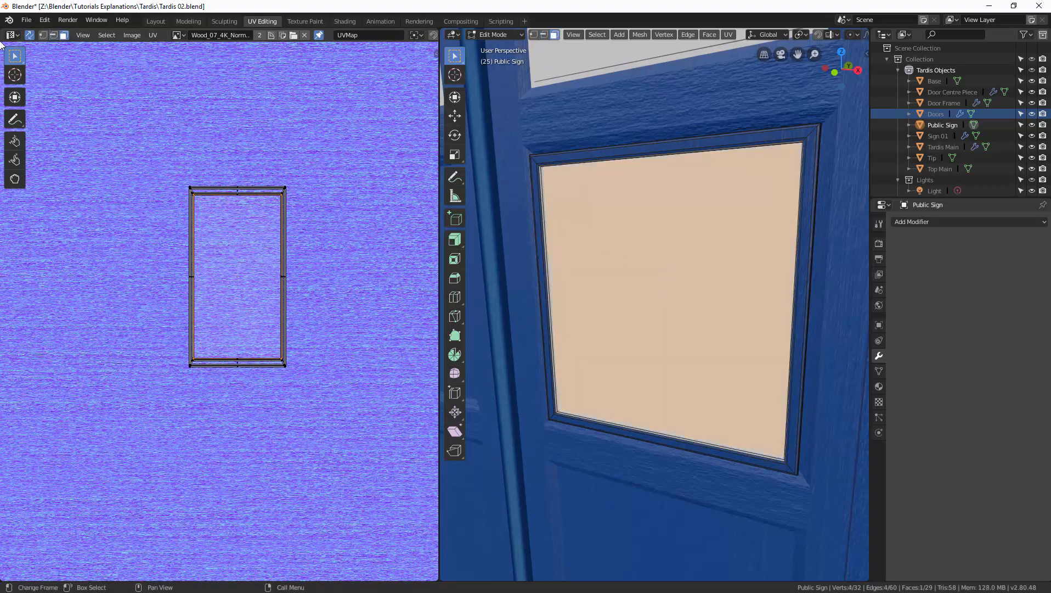
left_click(29, 34)
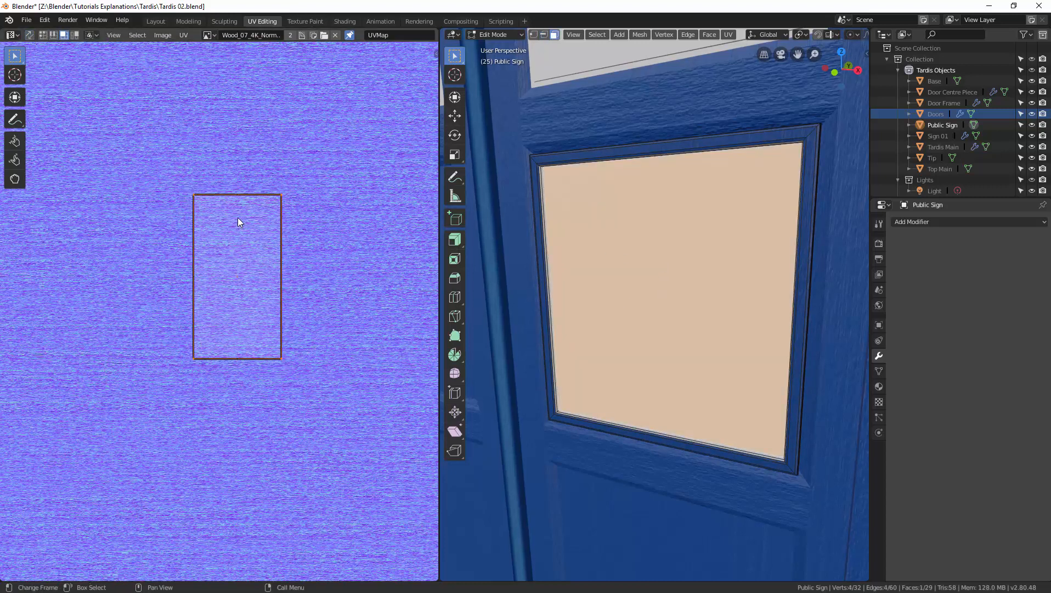
left_click(29, 34)
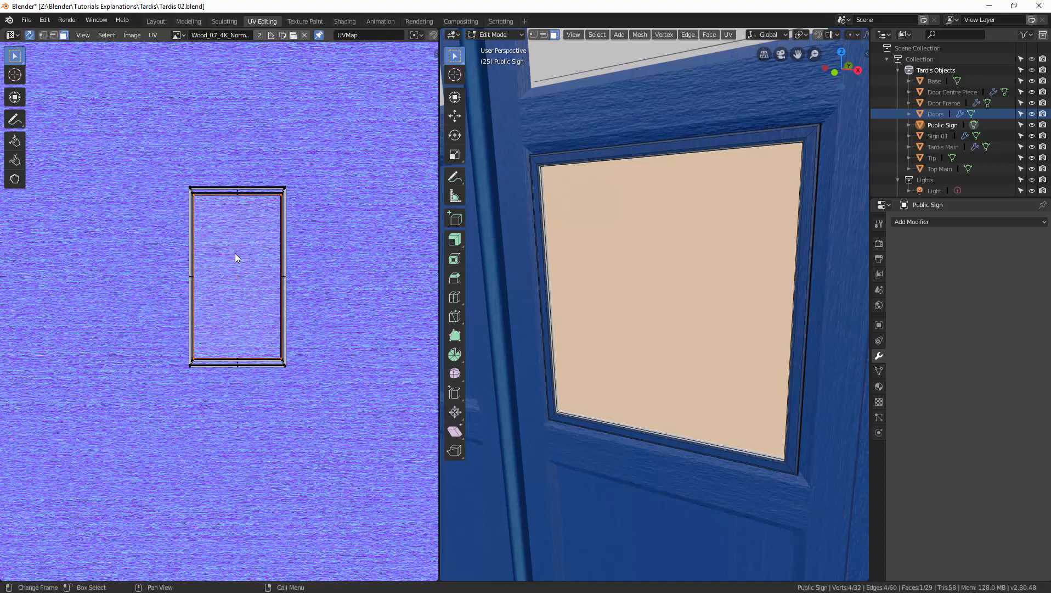
key("g")
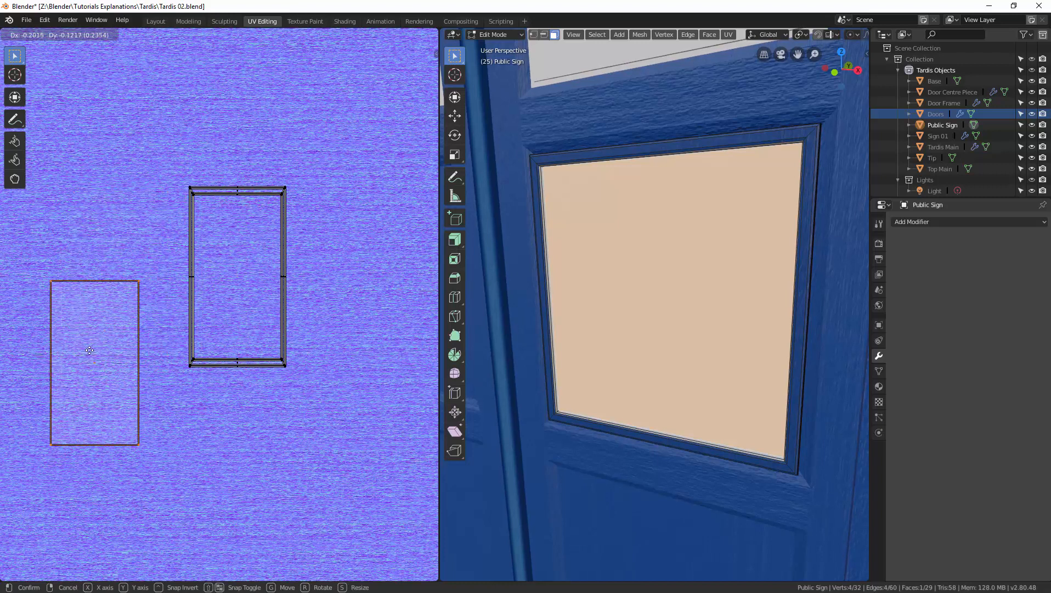
left_click(120, 471)
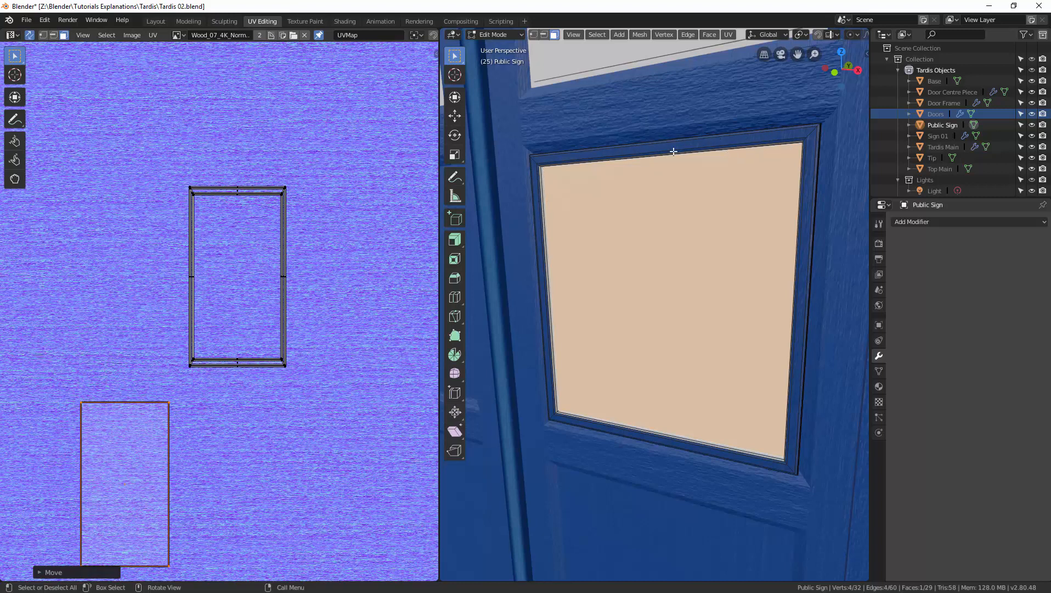
Step: Select the two upright UV strips of the sign's frame and rotate them 90° so they run along the wood grain
left_click(236, 191)
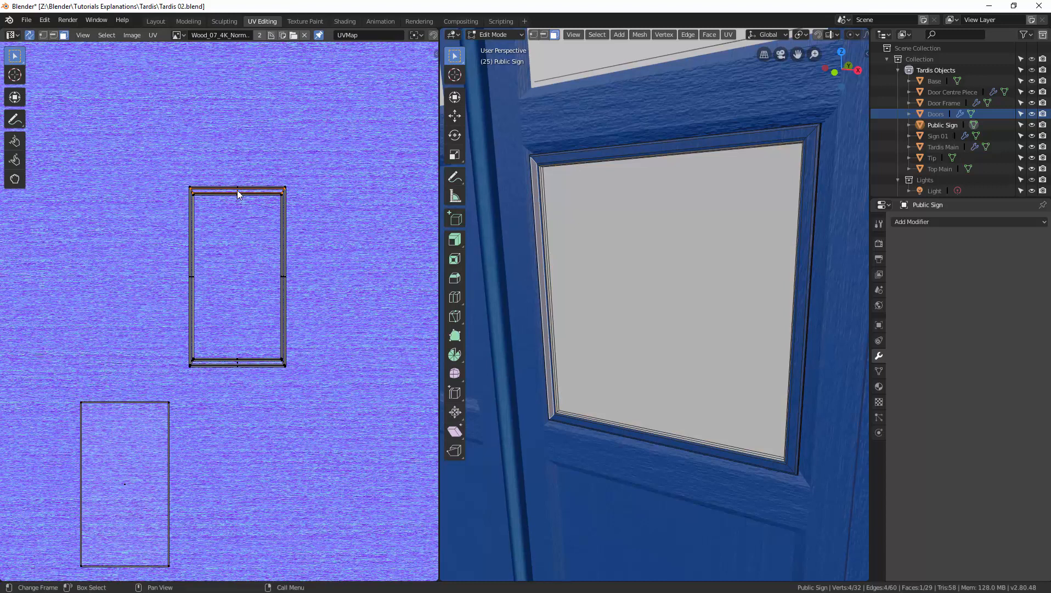
left_click(661, 145)
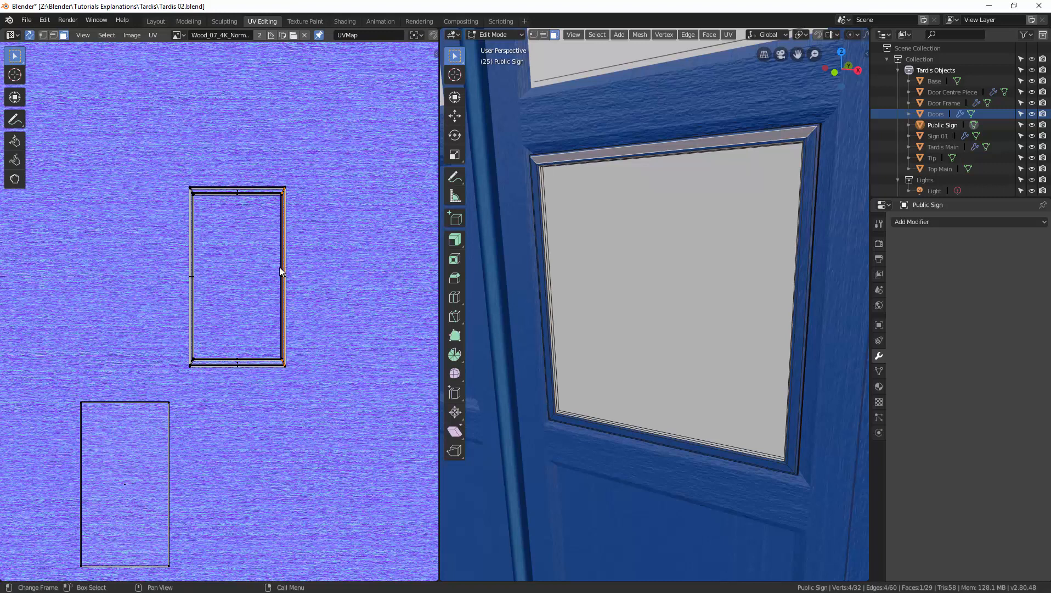
key("b")
left_click_drag(298, 285, 285, 279)
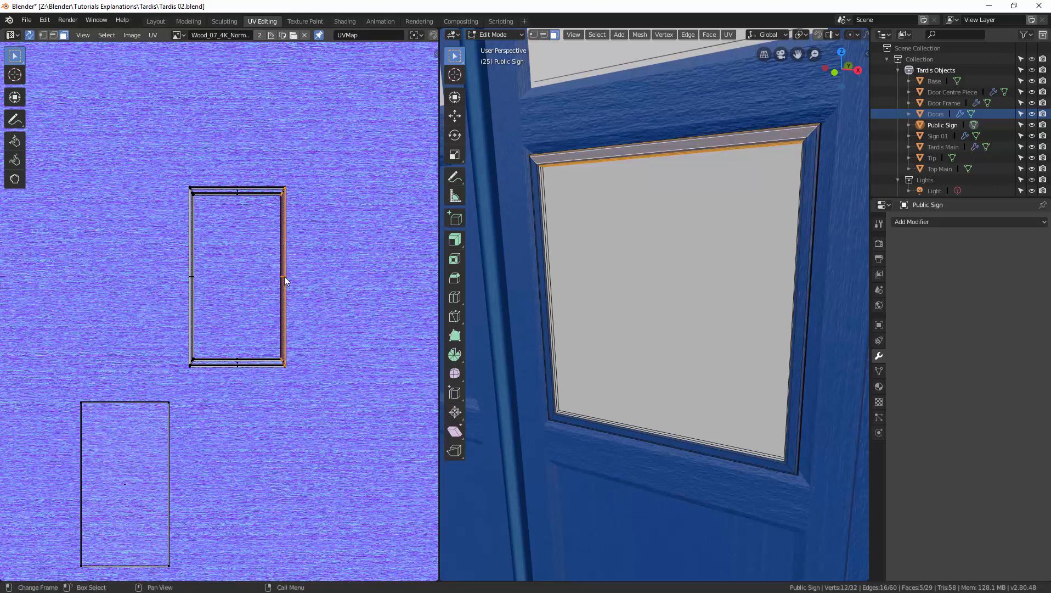
key("b")
mouse_move(176, 260)
left_mouse_down()
mouse_move(192, 284)
mouse_move(220, 289)
left_mouse_up()
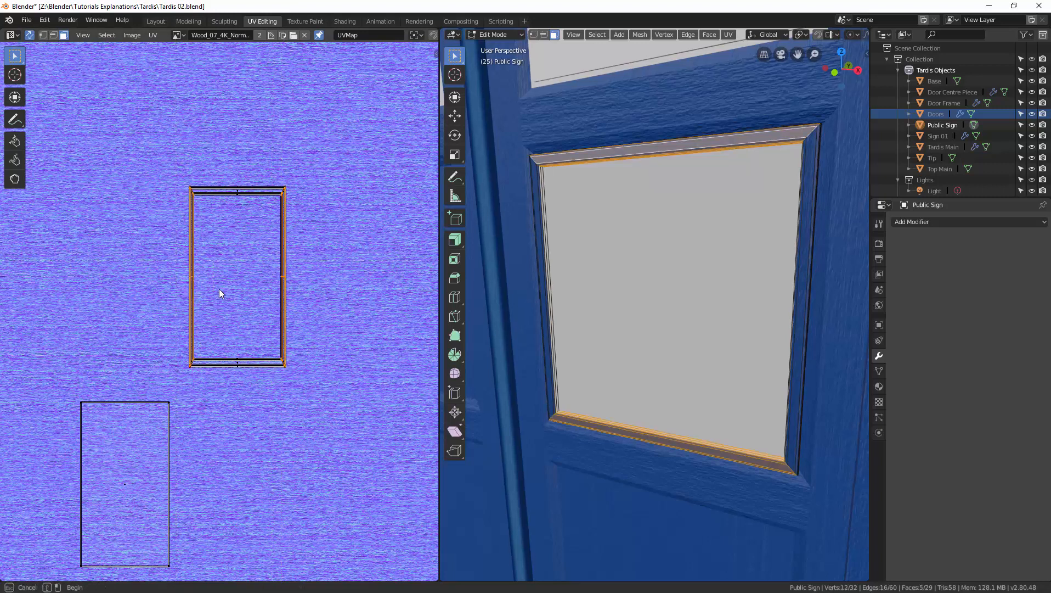
key("r")
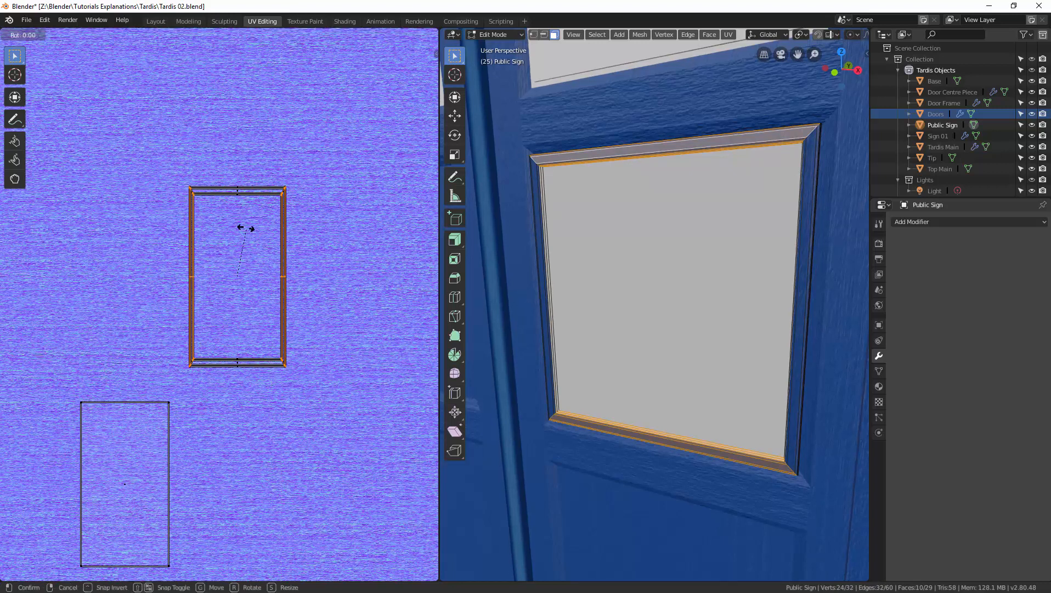
type("90")
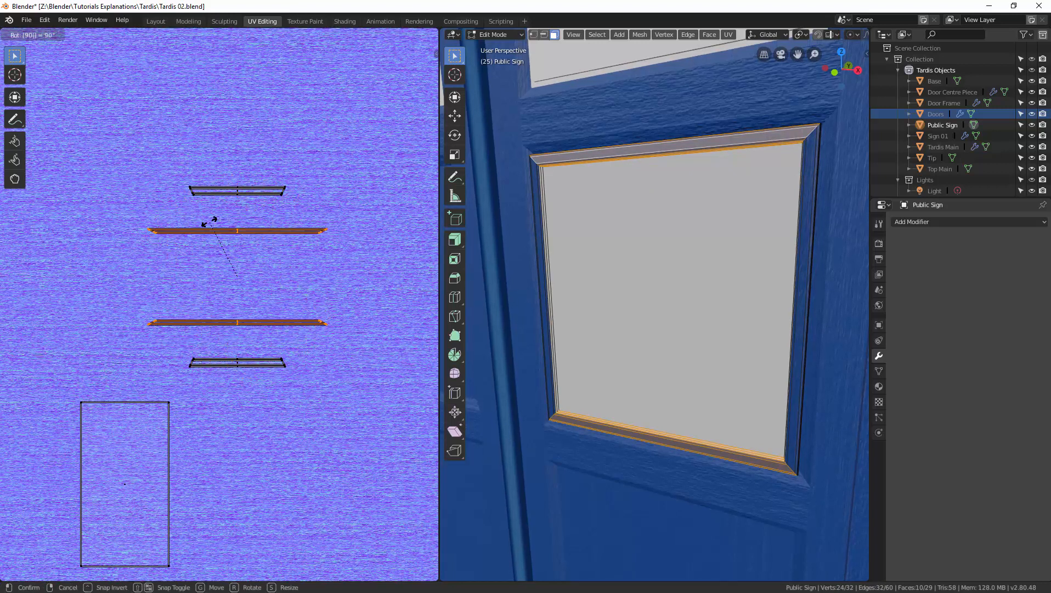
key("Return")
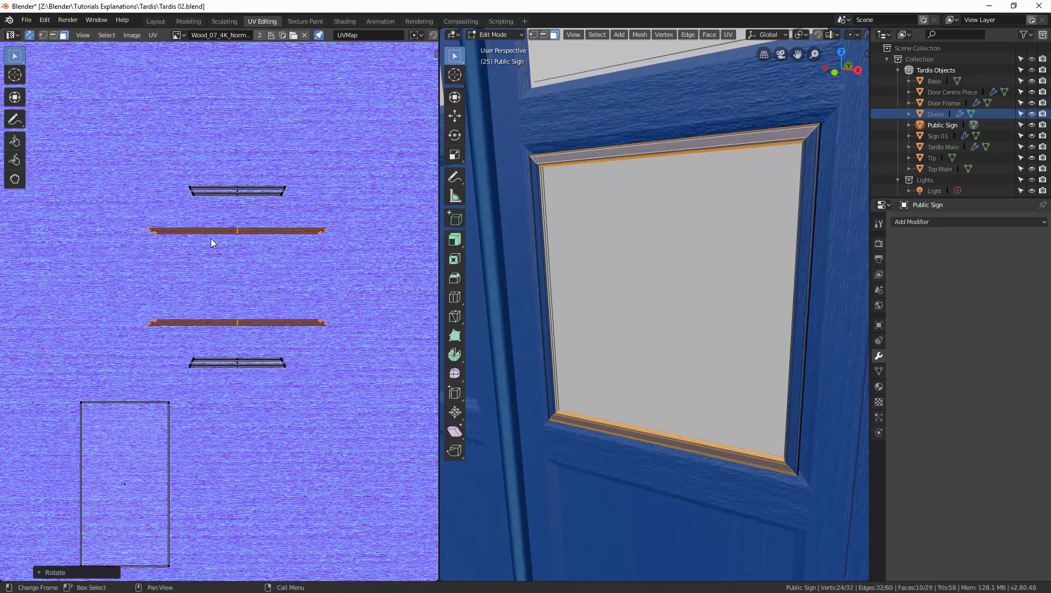
Step: Move the two rotated frame strips up in the UV layout and stack them directly beneath the uppermost short strip
key("g")
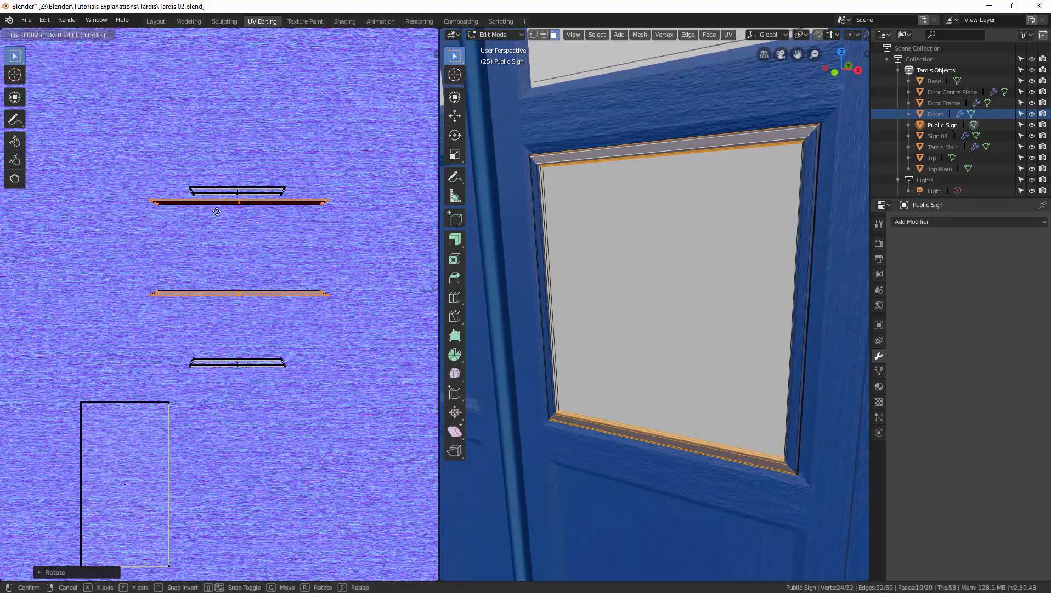
left_click(217, 209)
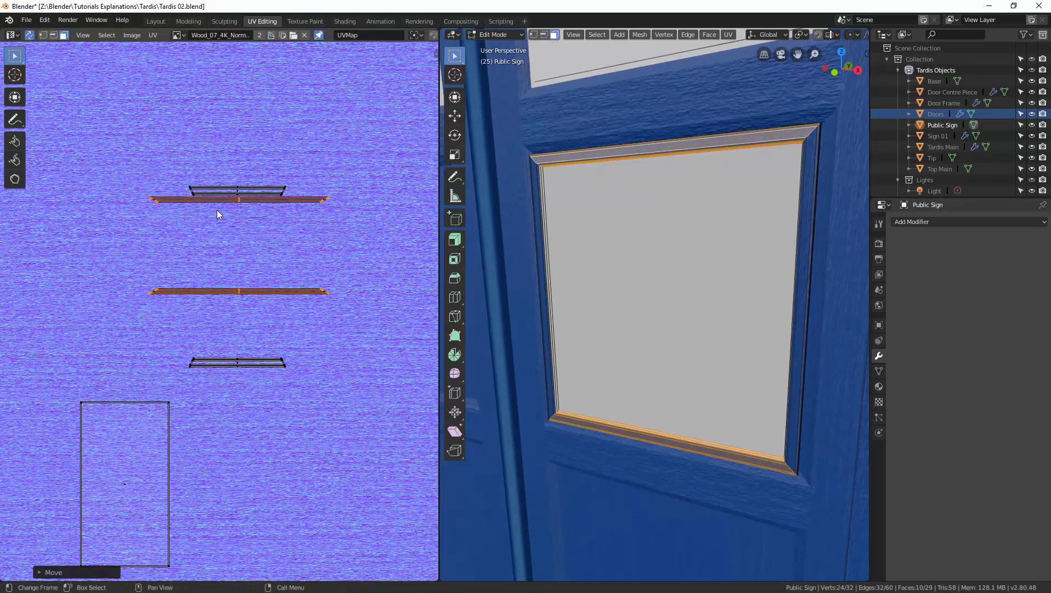
left_click(208, 263)
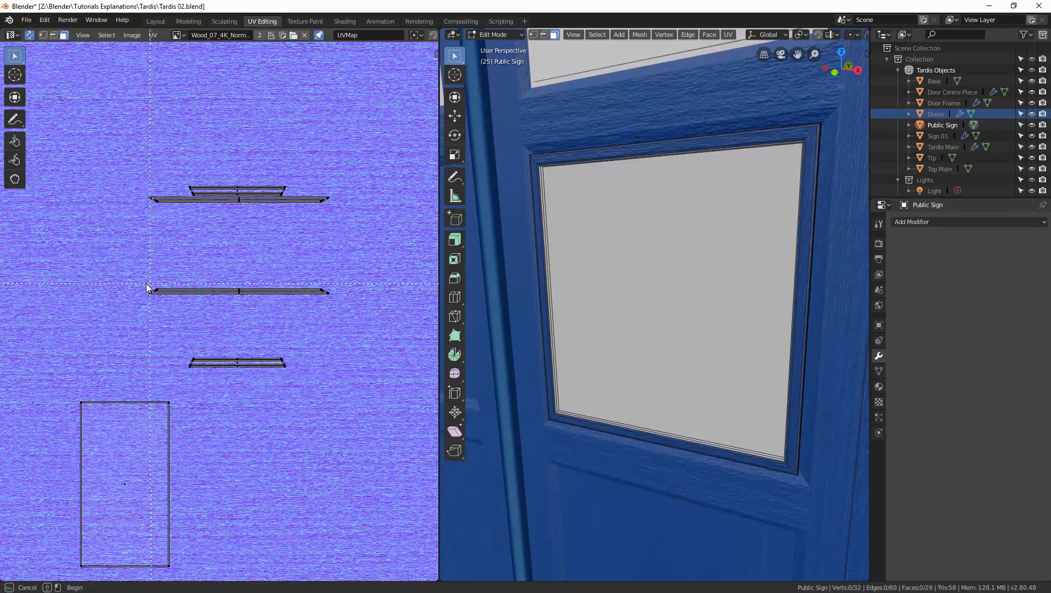
left_click_drag(137, 275, 332, 309)
key("g")
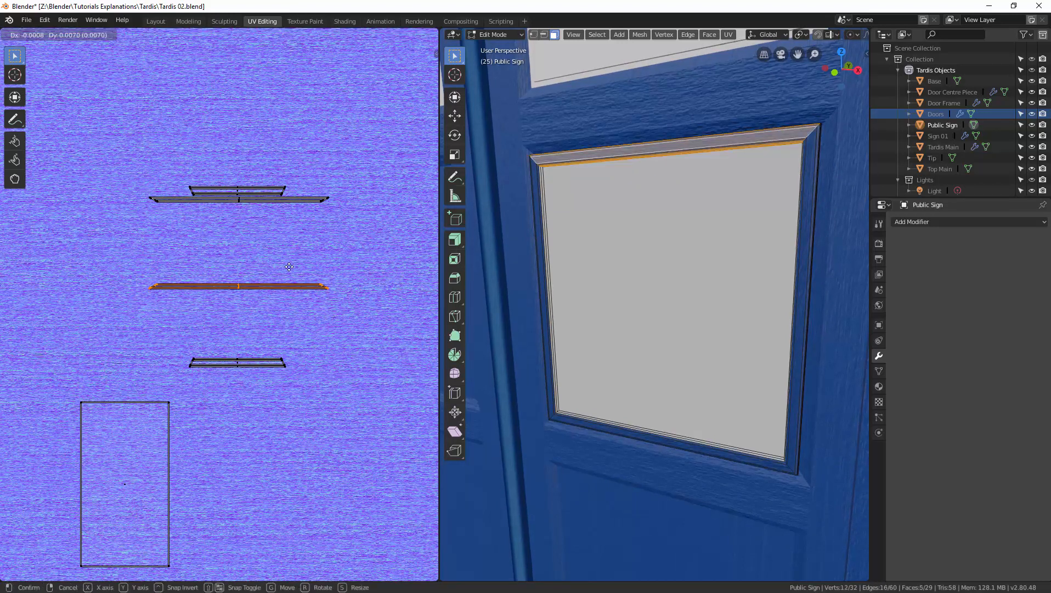
left_click(287, 218)
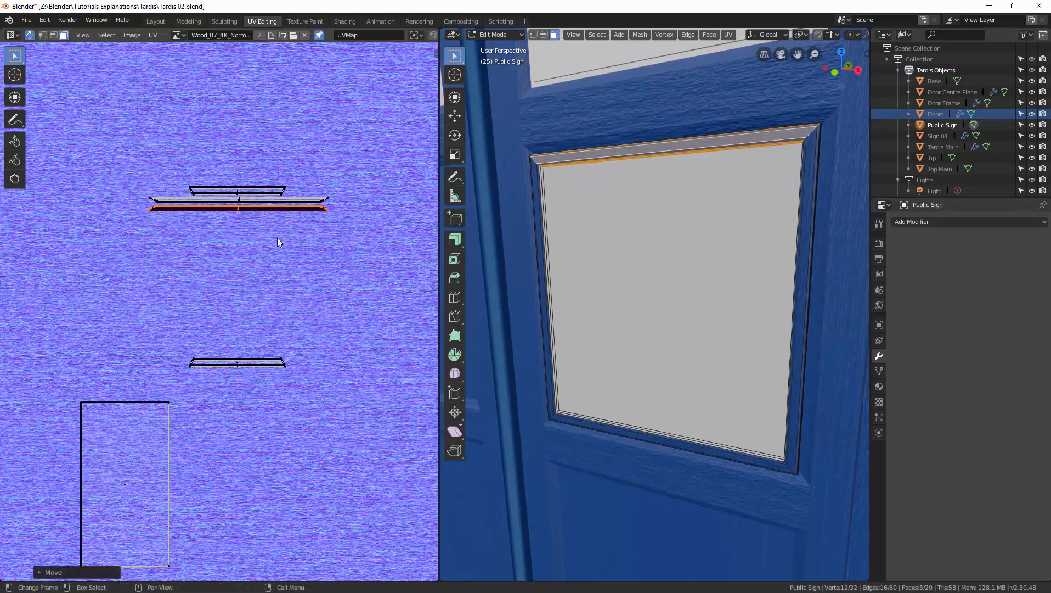
Step: Move the remaining lower short frame strip up in the UV layout so it sits just beneath the stacked strips
left_click(238, 329)
left_click_drag(187, 349, 299, 376)
key("g")
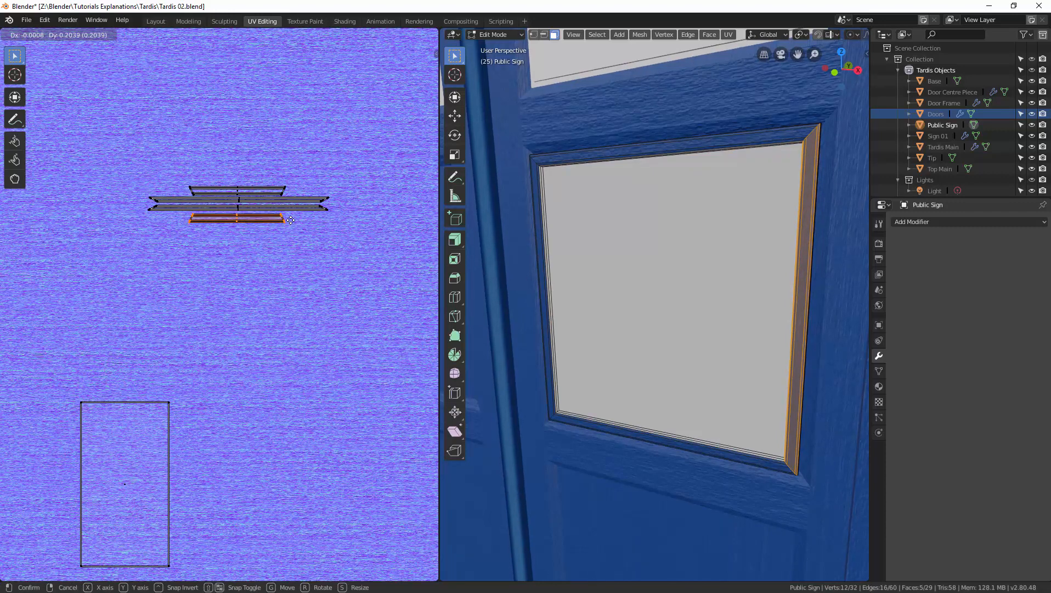
left_click(288, 232)
scroll(284, 251, "down", 2)
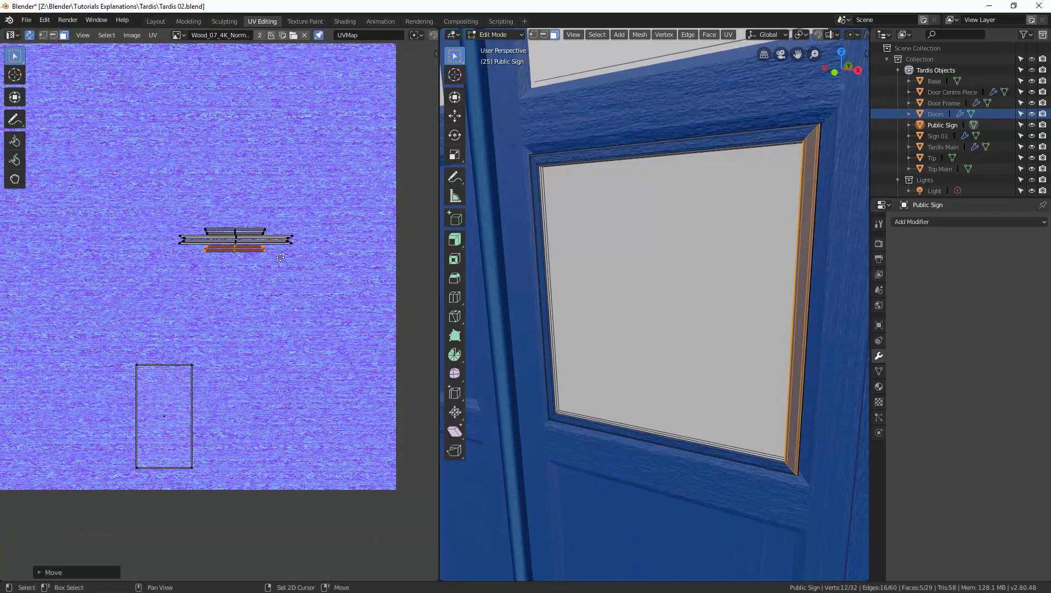
Step: Select the sign face's UV island and move it up beside the stacked frame strips, near the middle of the texture
middle_click_drag(171, 398, 187, 370)
left_click(203, 391)
scroll(223, 366, "down", 2)
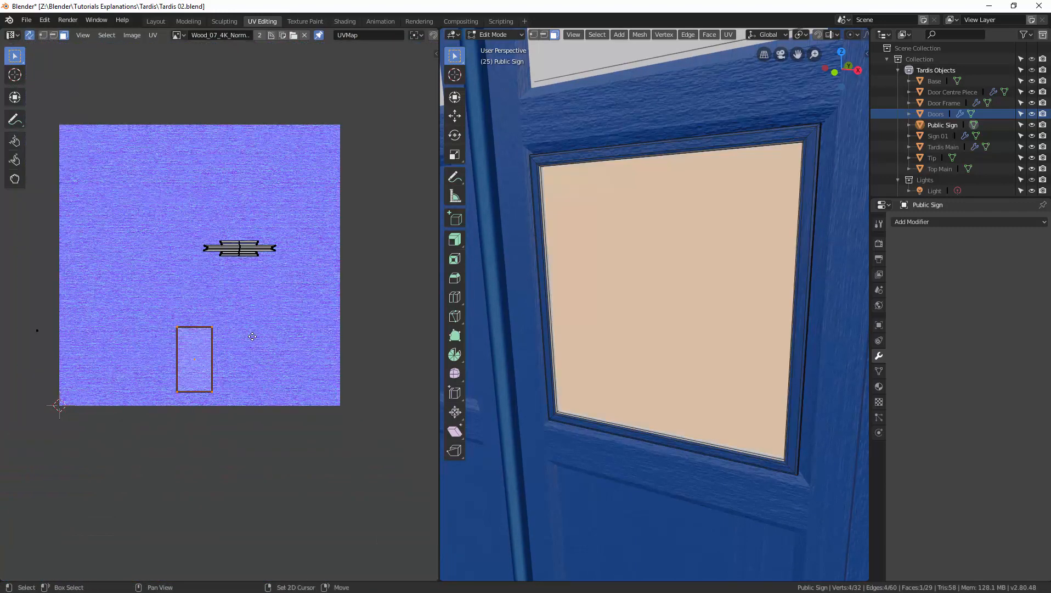
middle_click_drag(239, 342, 305, 357)
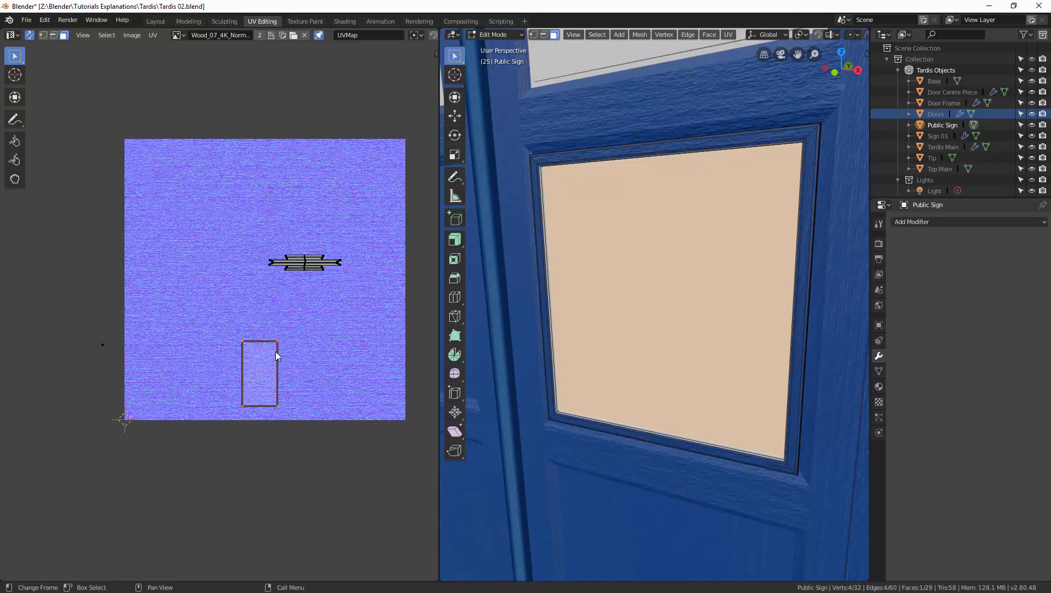
key("g")
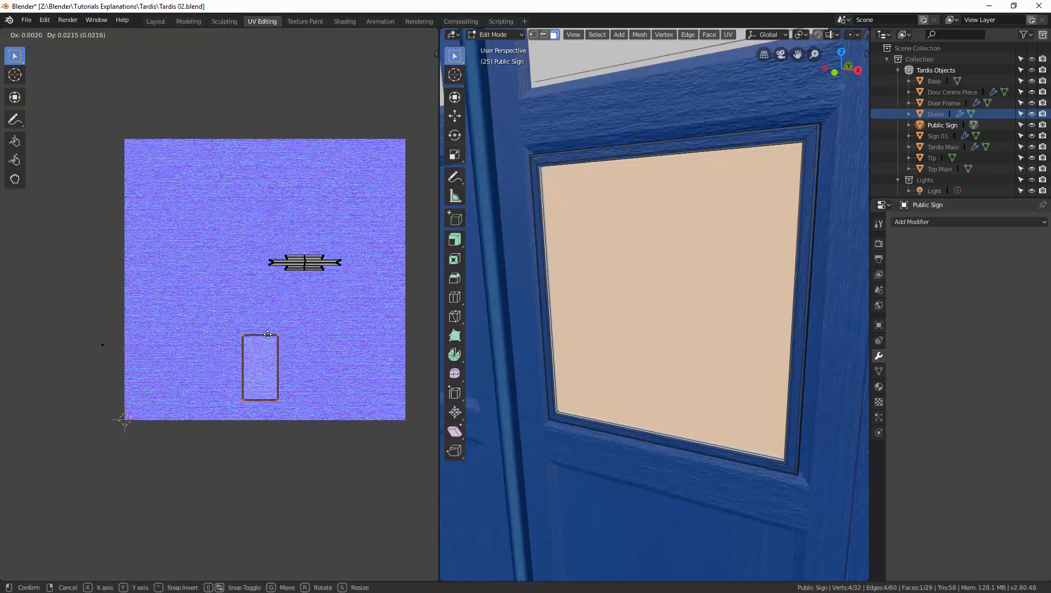
left_click(270, 262)
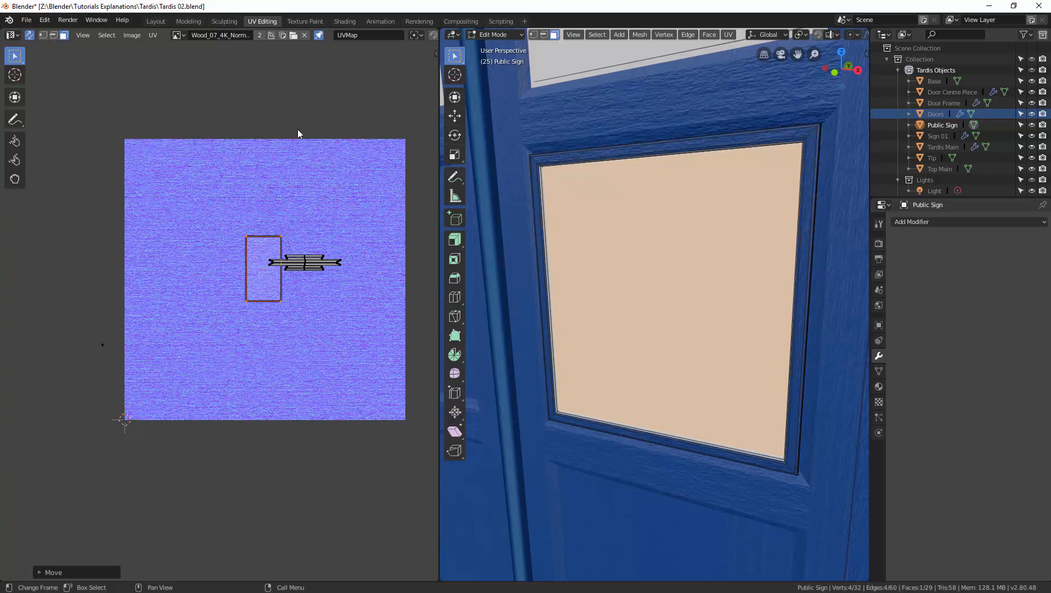
Step: Enable Magic UV's Pack UV (Extension) and pack all of the Public Sign's UV islands with zero allowable center and size deviation
left_click(436, 55)
left_click(435, 88)
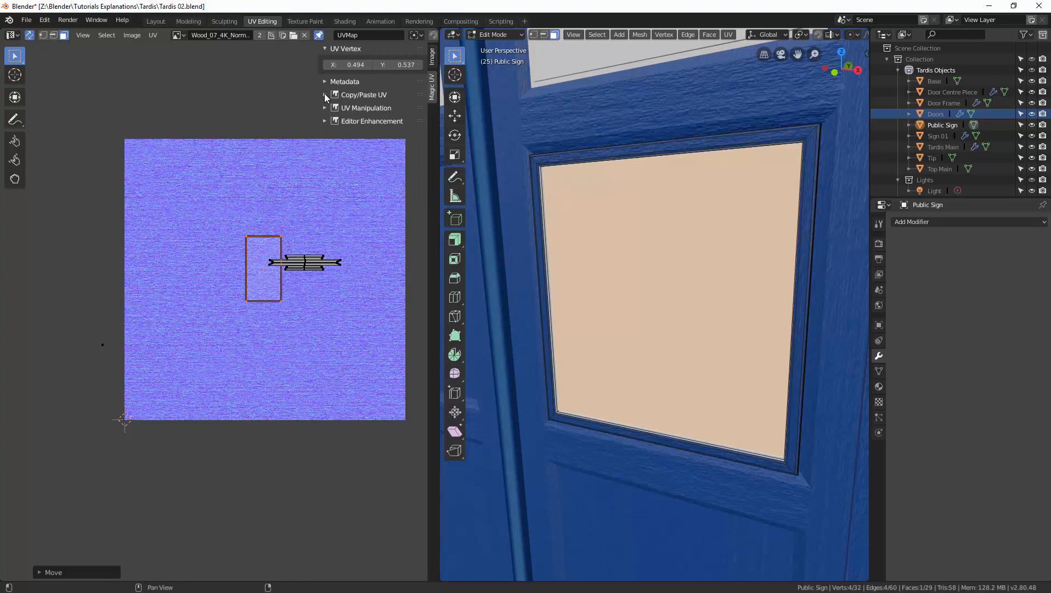
left_click(325, 108)
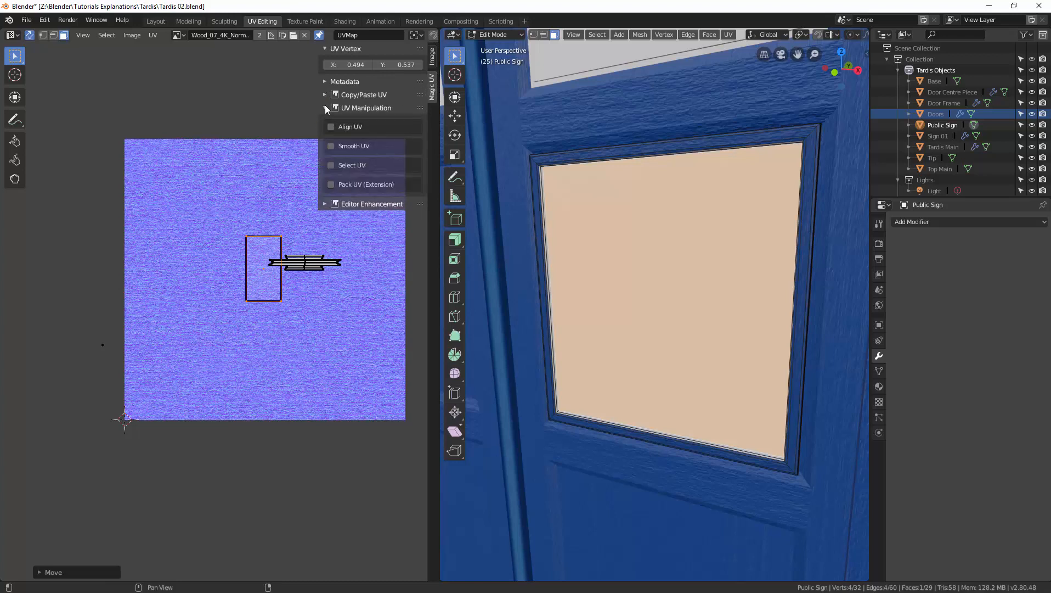
left_click(330, 184)
left_click(374, 199)
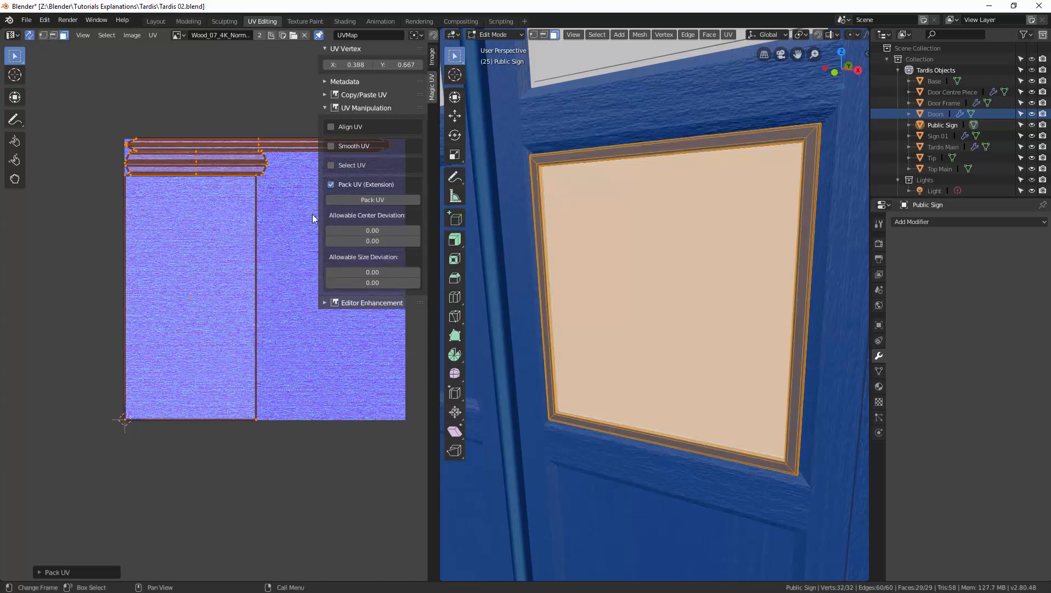
scroll(288, 206, "down", 1)
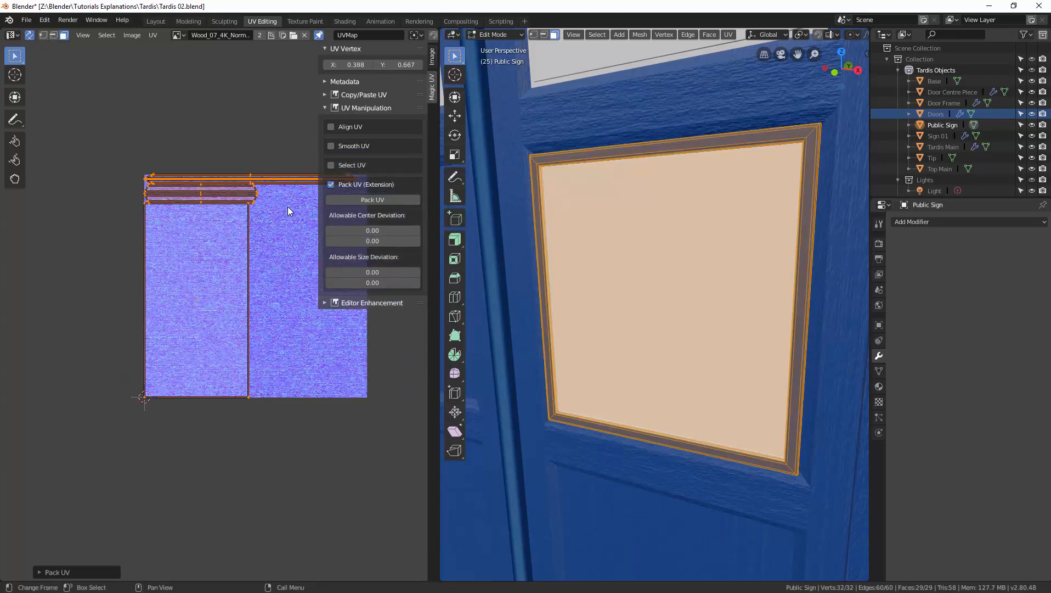
Step: Undo the UV packing so the sign face and frame strip islands return to their earlier layout
left_click(276, 141)
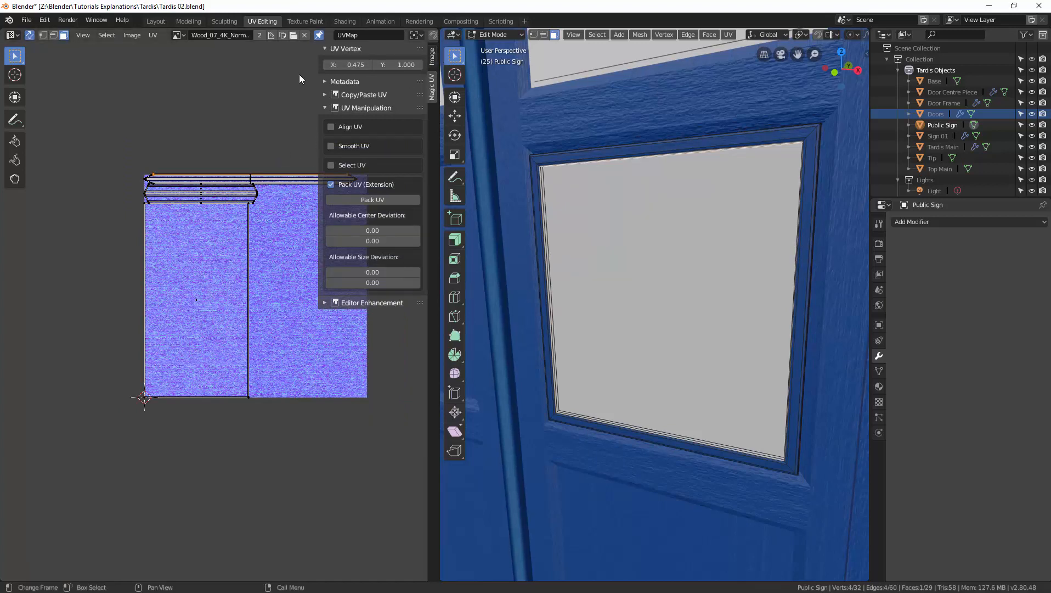
left_click(328, 49)
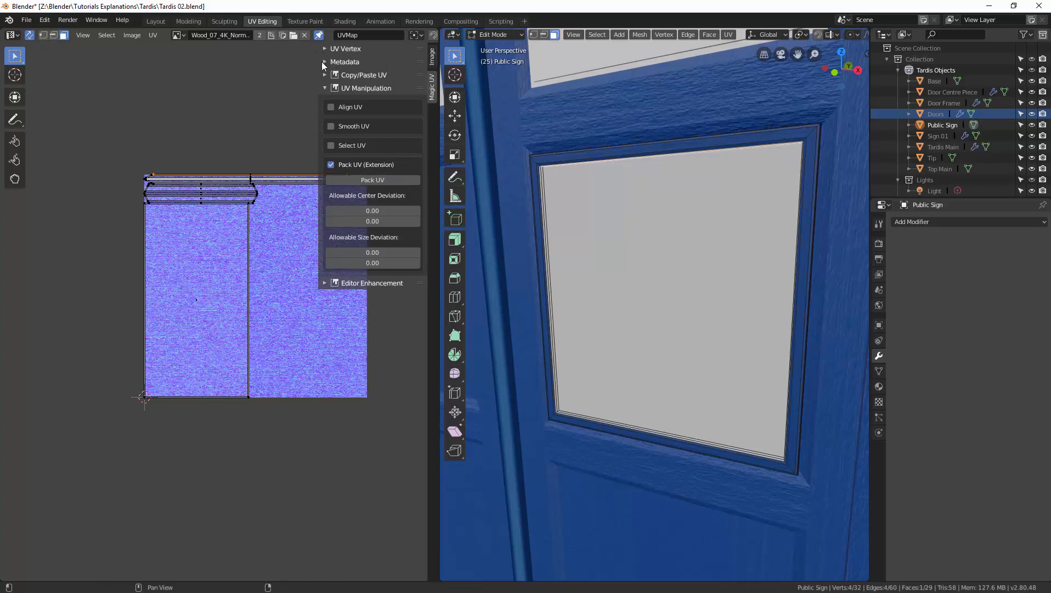
key("n")
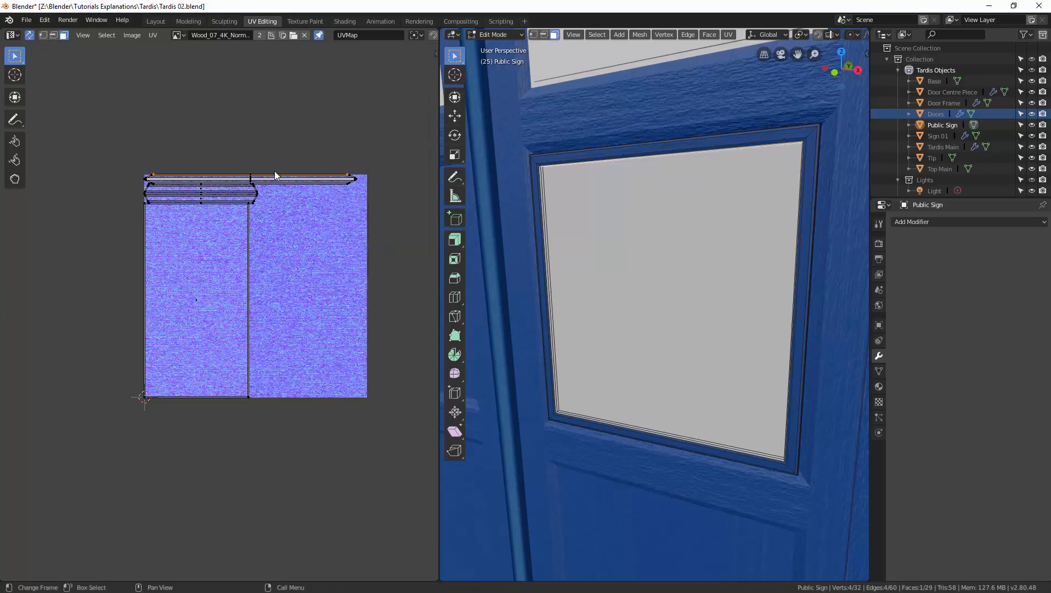
scroll(275, 173, "up", 1)
scroll(275, 174, "down", 1)
scroll(276, 170, "up", 1)
key("a")
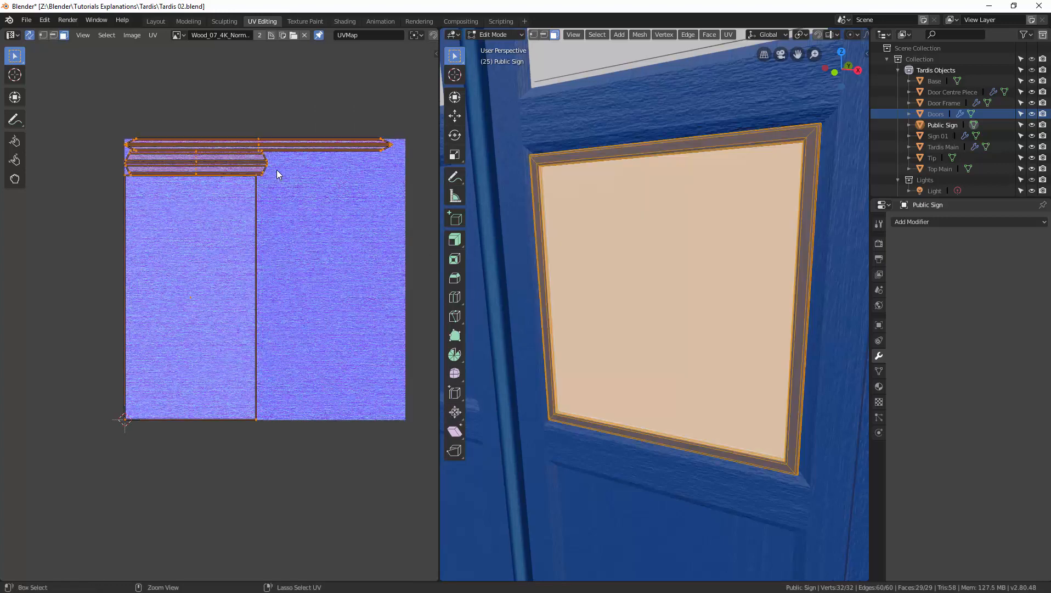
key("ctrl+z")
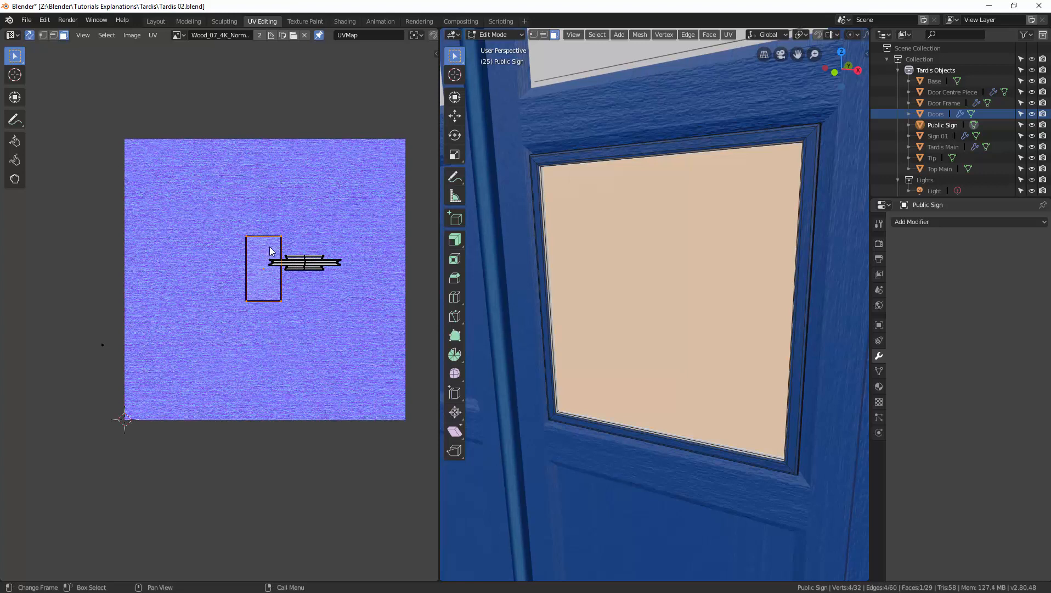
Step: Scale the sign face's UV island up uniformly by about 4.2 and fit it to the full height of the texture
key("s")
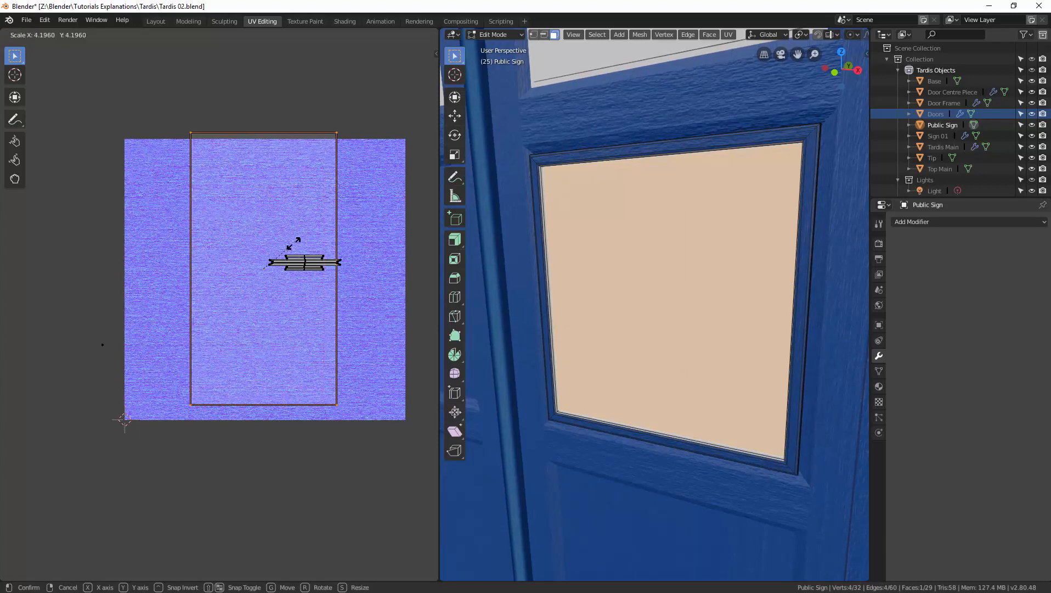
left_click(294, 247)
key("g")
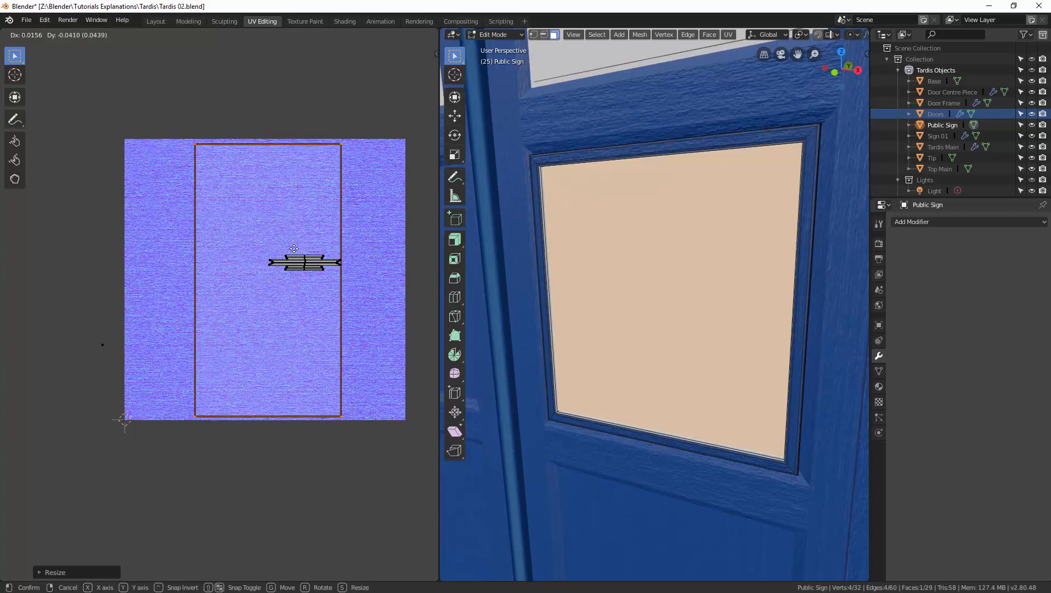
left_click(294, 248)
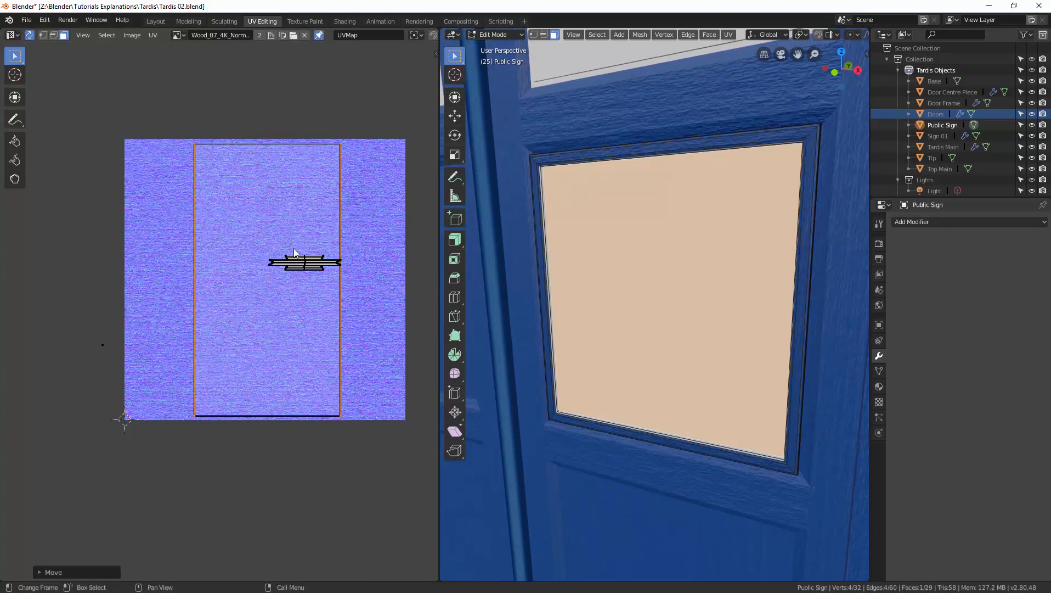
key("s")
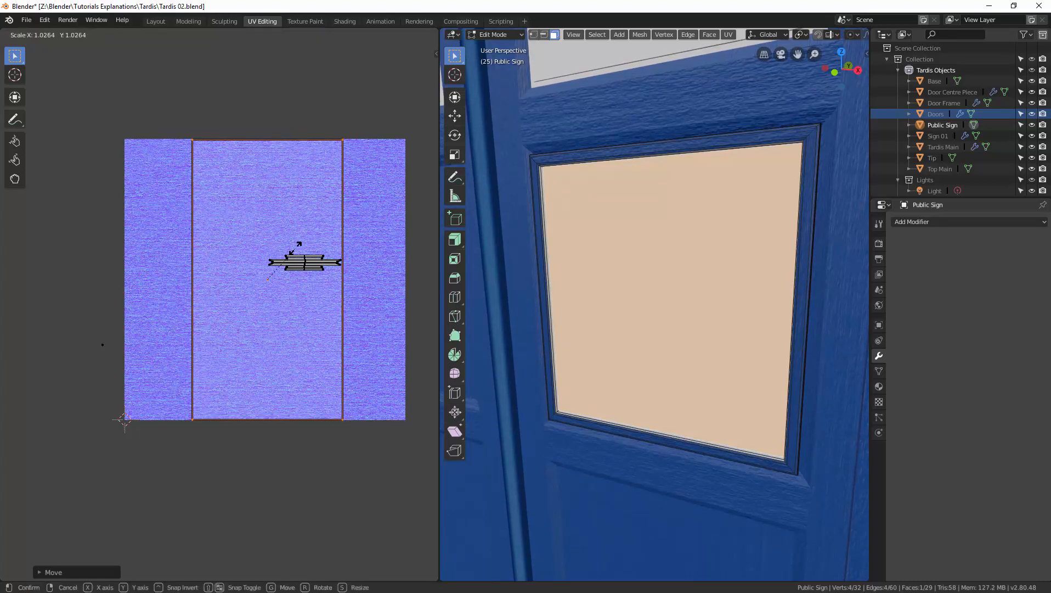
left_click(299, 245)
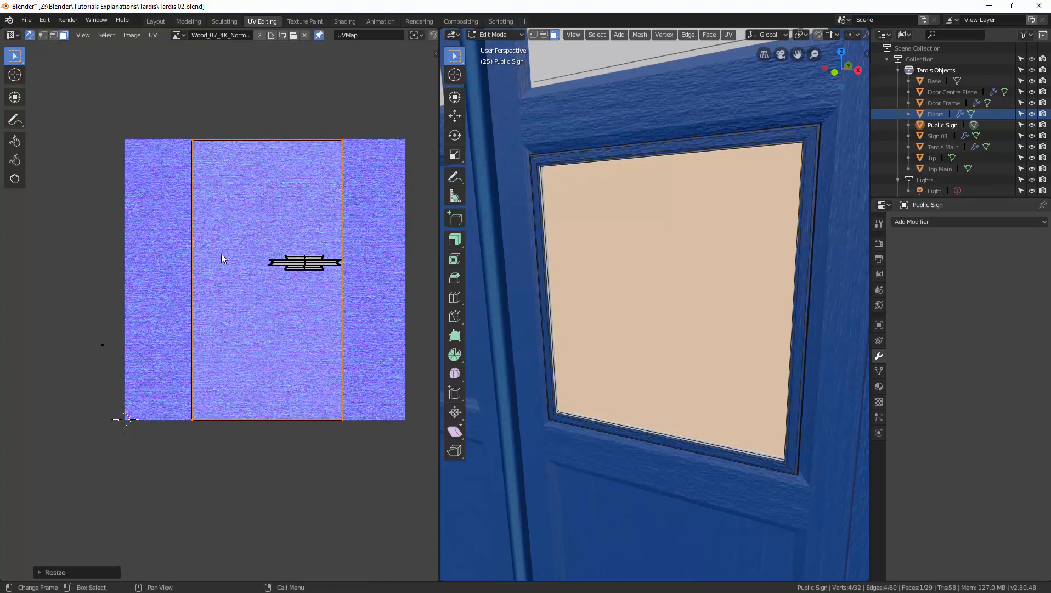
Step: Stretch the sign face's UV island about 1.87 times along X and shift it horizontally to cover the texture's full width
key("s")
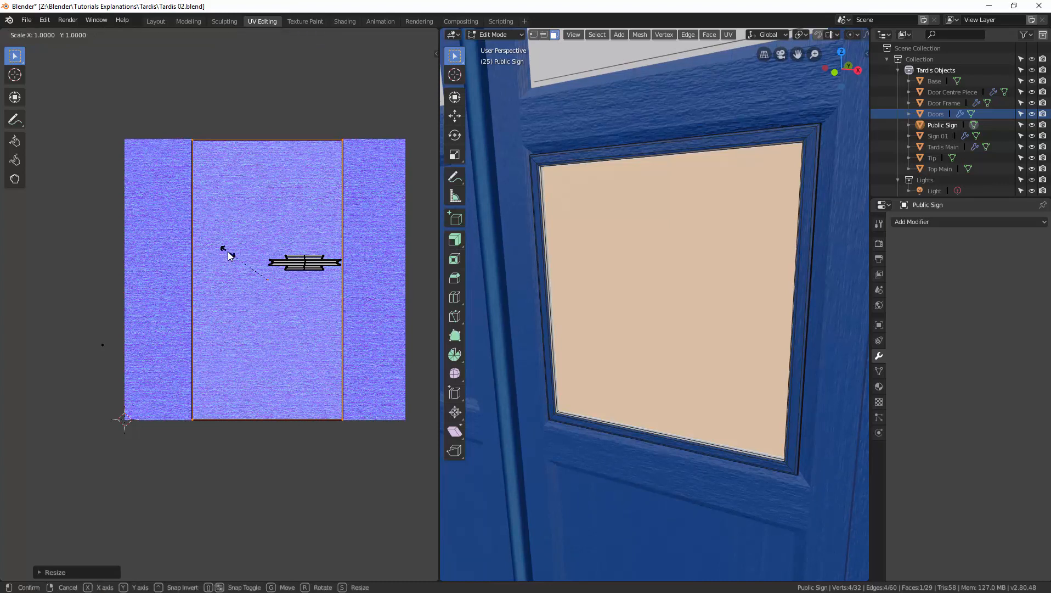
key("x")
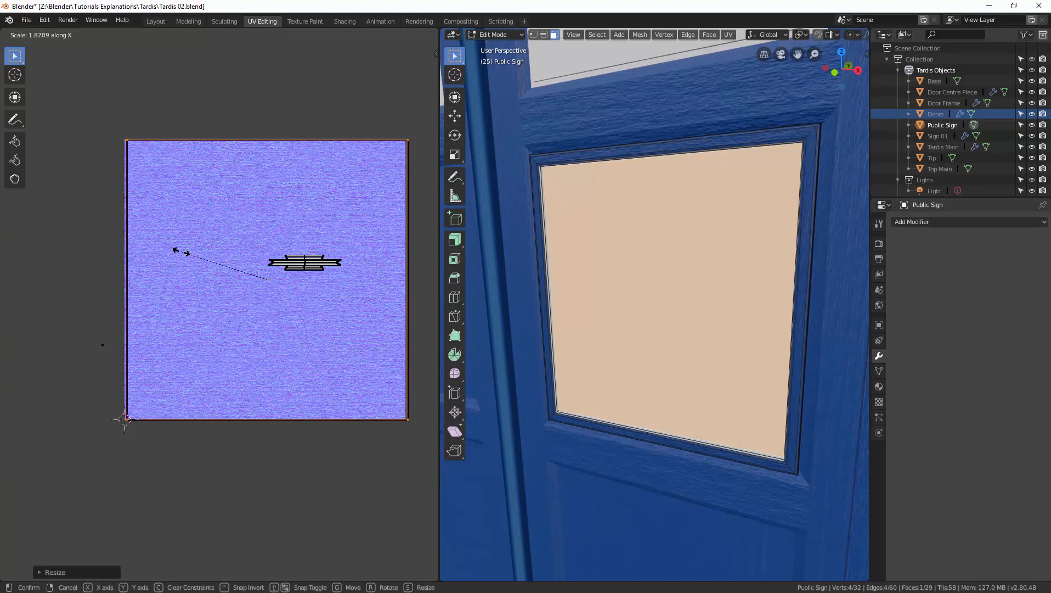
left_click(182, 254)
key("g")
key("x")
left_click(180, 252)
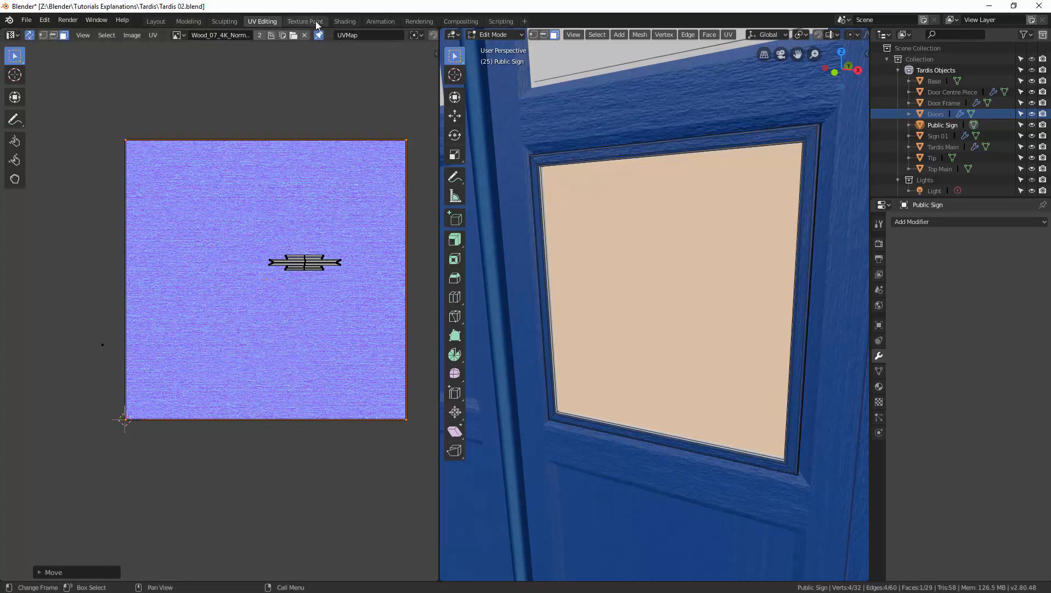
Step: Add an Image Texture node to the Public Sign material in the Shading workspace, placed beside the Principled BSDF
left_click(344, 21)
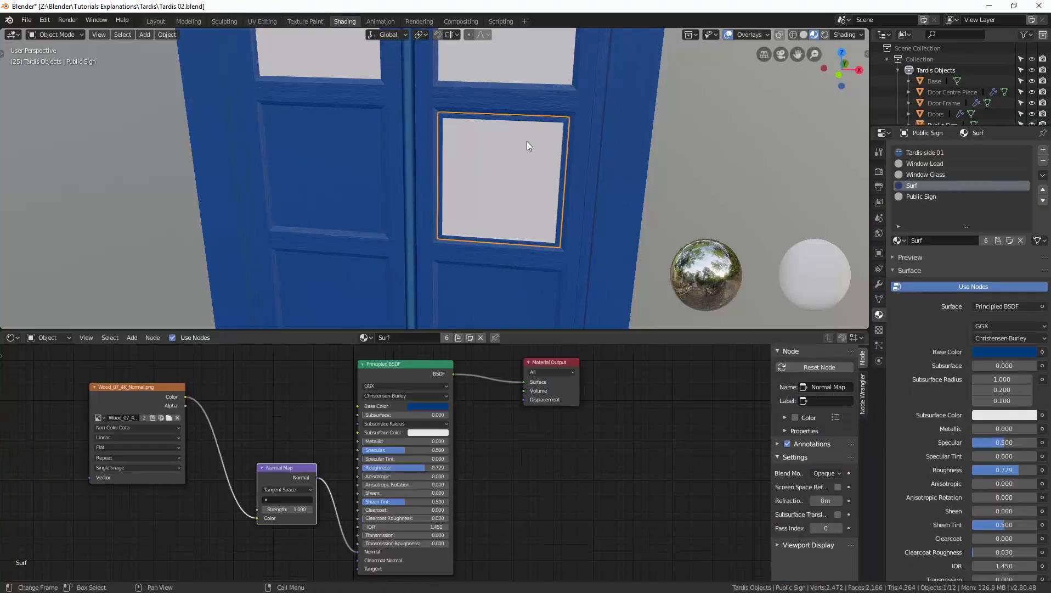
middle_click_drag(514, 176, 558, 171)
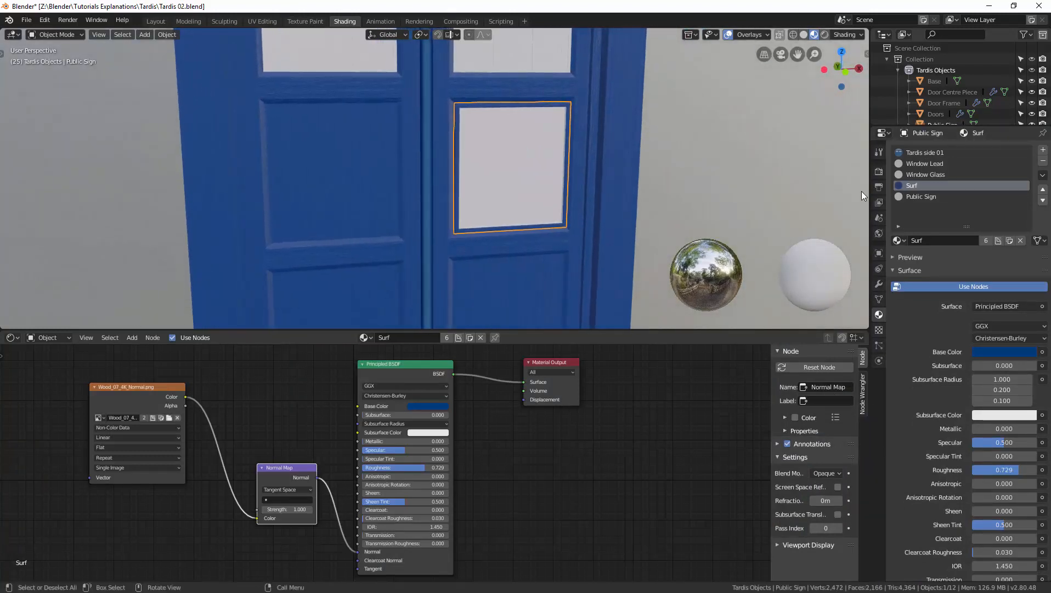
left_click(929, 197)
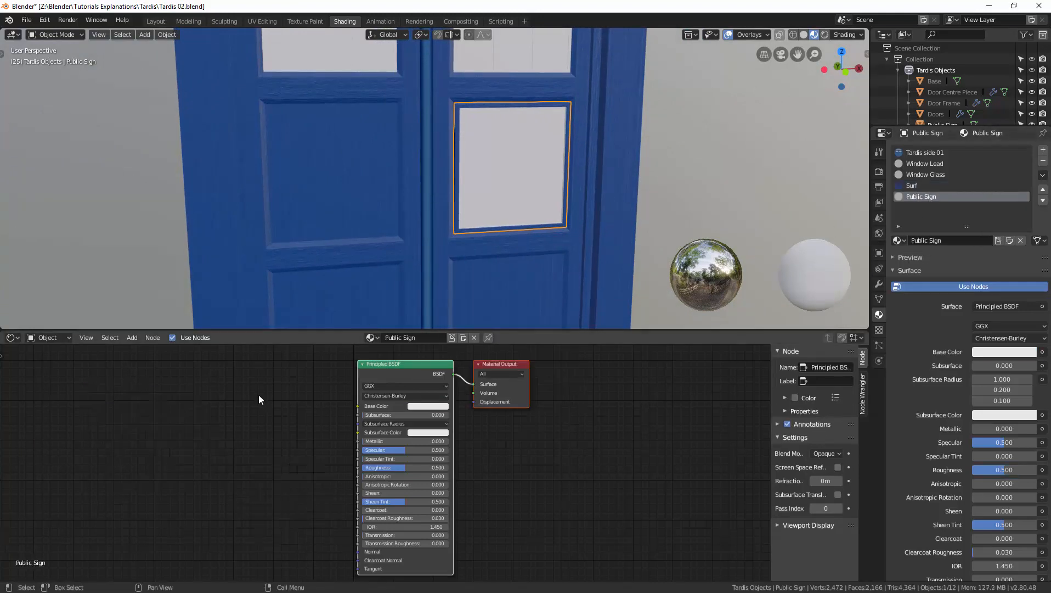
key("shift+a")
mouse_move(173, 393)
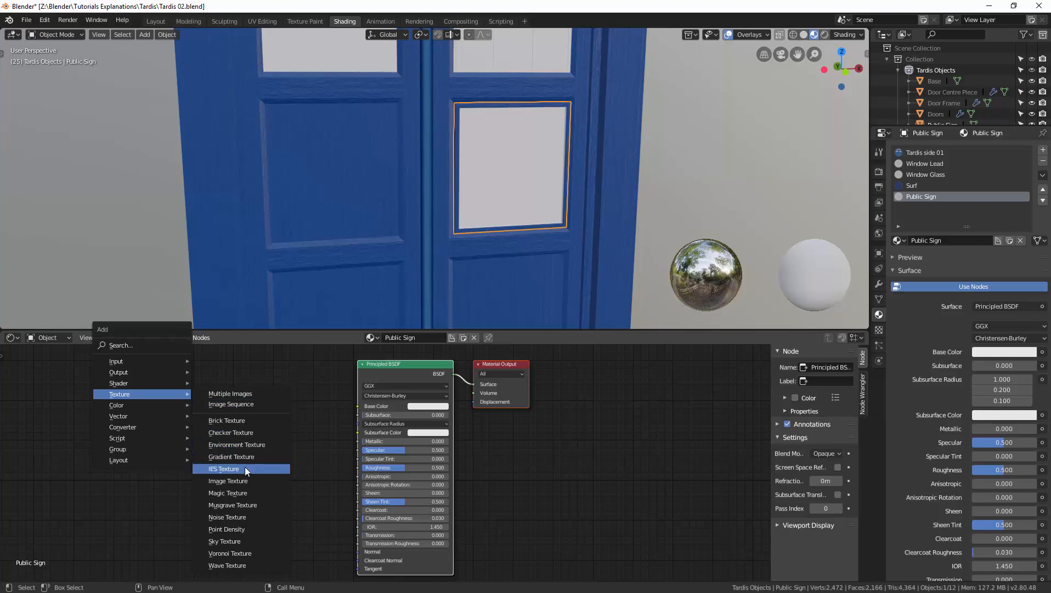
left_click(242, 480)
left_click(156, 386)
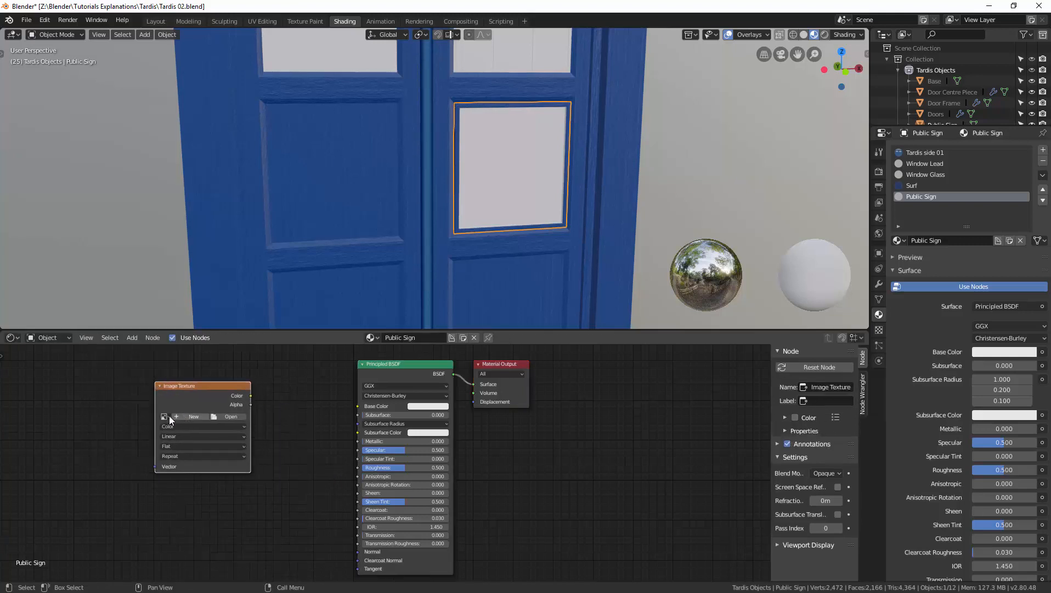
Step: Load Info Sign.jpg into the Image Texture node and connect its Color output to the Principled BSDF's Base Color
left_click(164, 416)
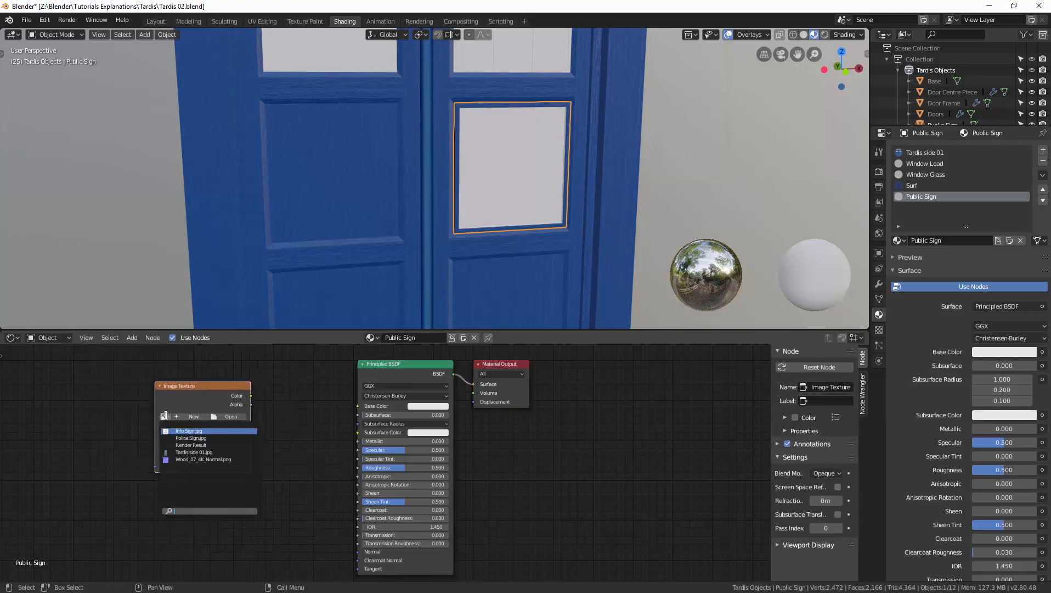
left_click(210, 432)
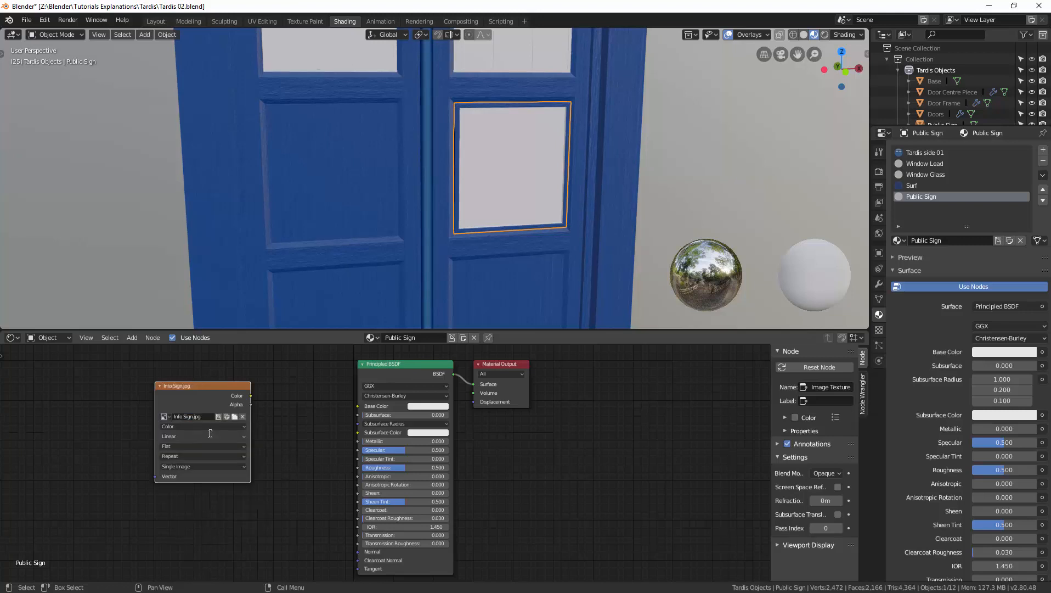
left_click_drag(251, 396, 358, 405)
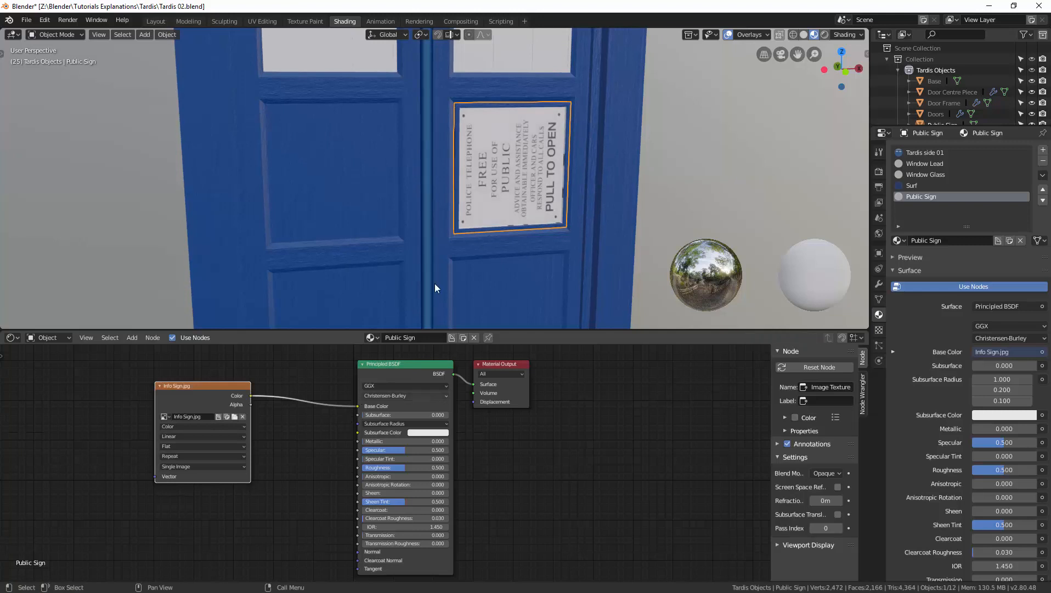
middle_click_drag(435, 283, 415, 267)
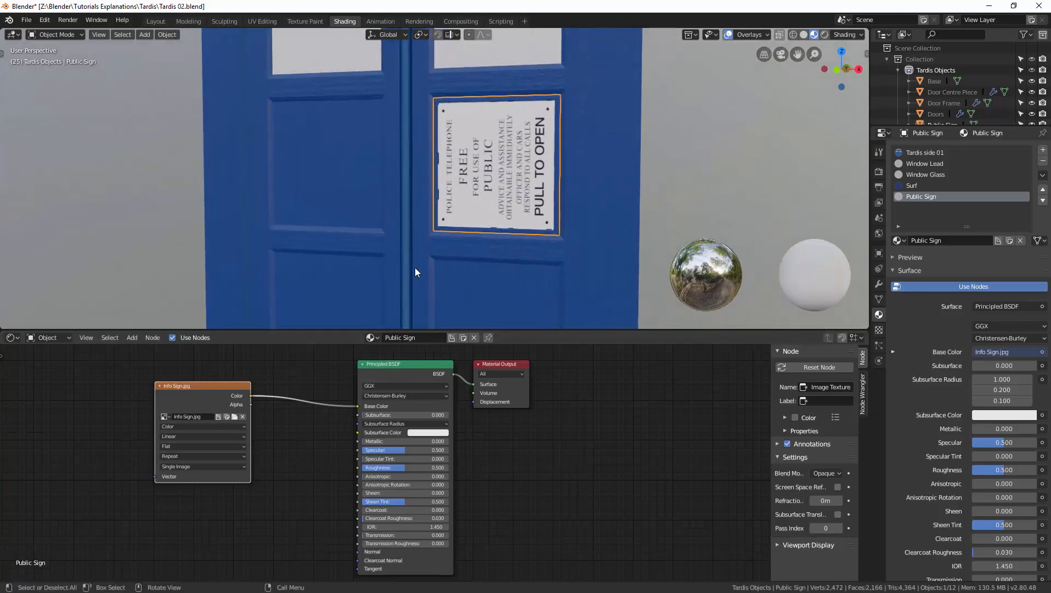
Step: Return to UV editing and rotate the sign face's UV island by 90 degrees plus a further 180 degrees to set the lettering upright
left_click(263, 22)
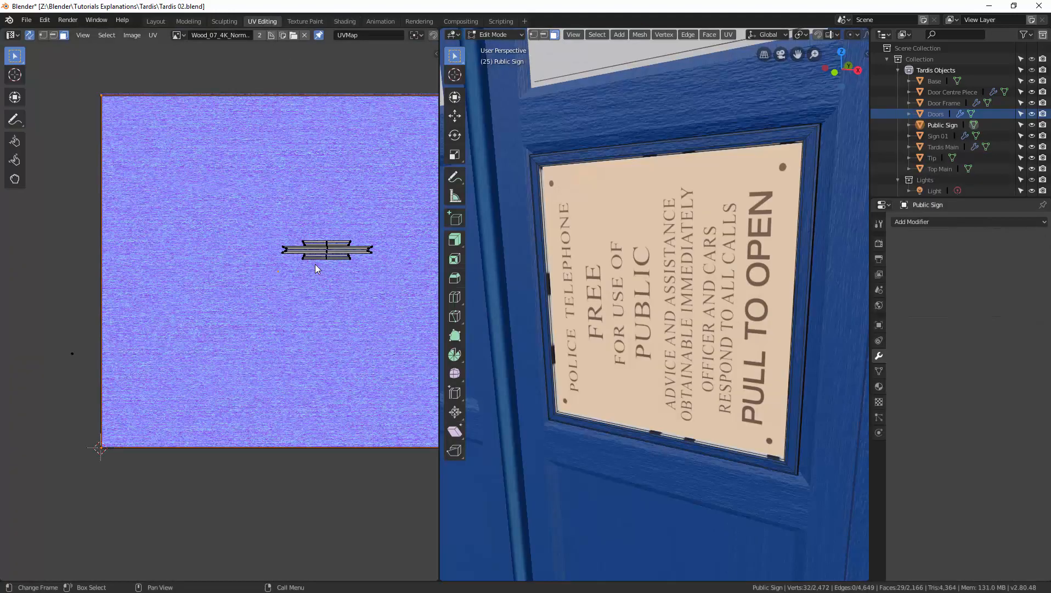
scroll(278, 213, "down", 1)
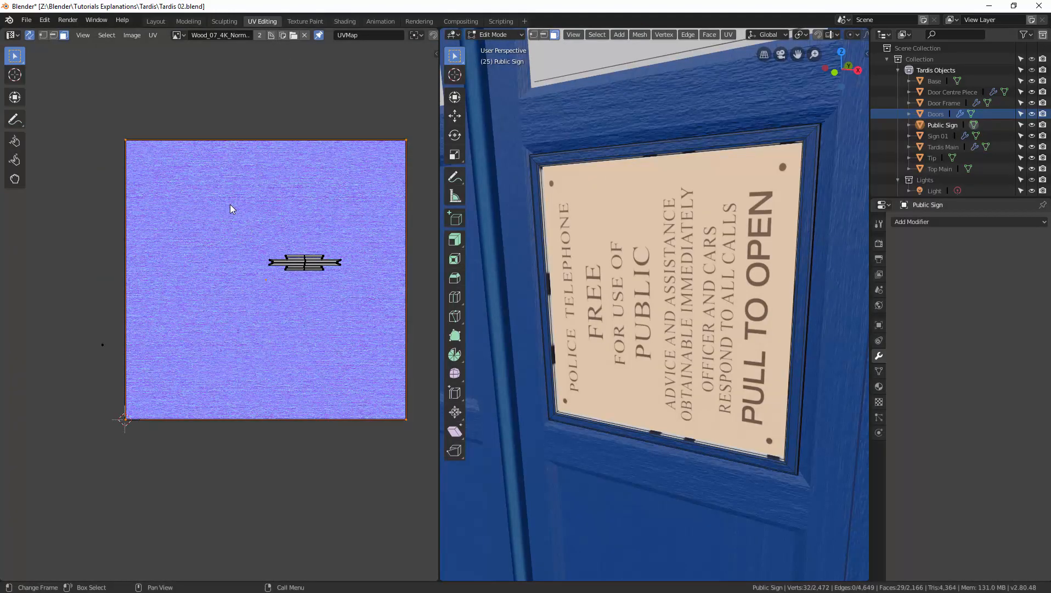
type("r")
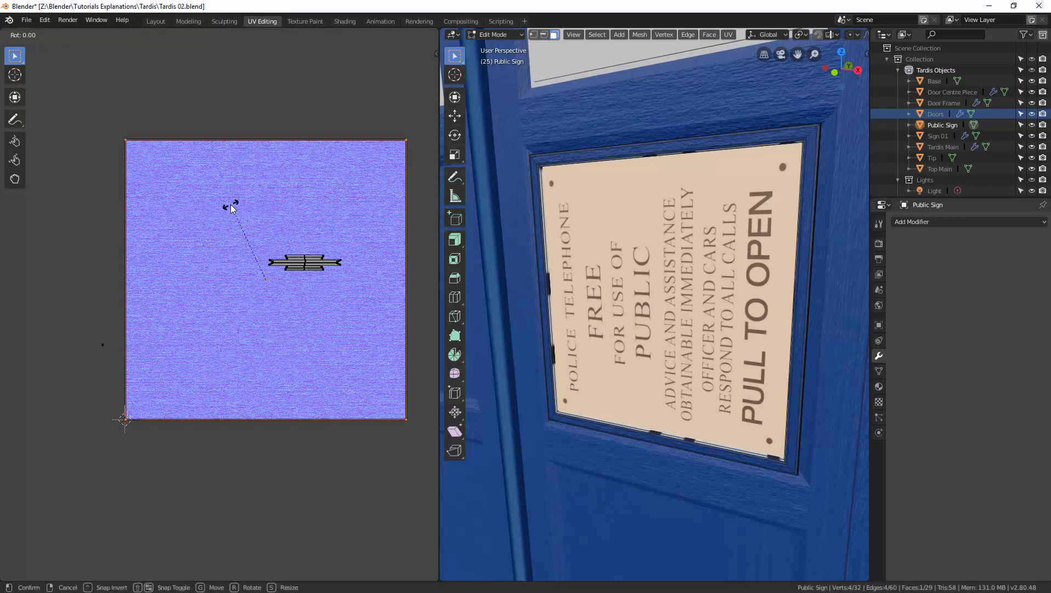
type("90")
key("Return")
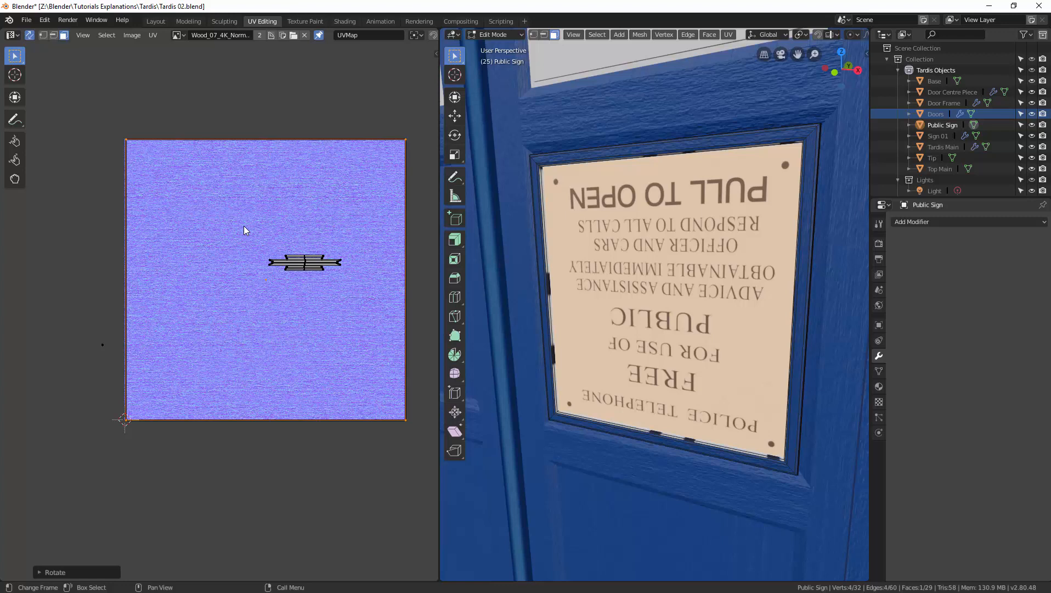
type("r180")
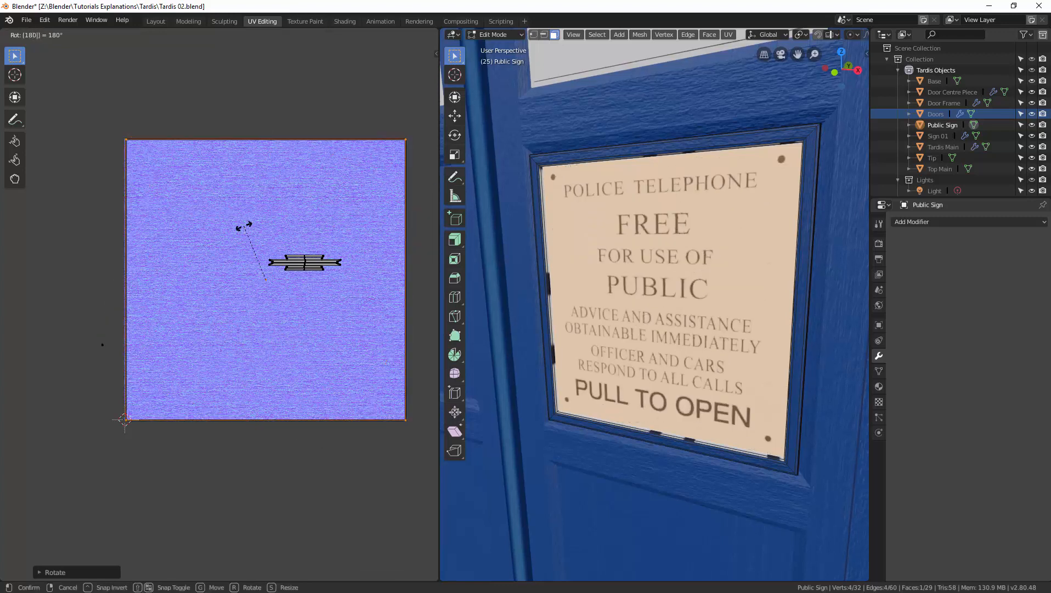
key("Return")
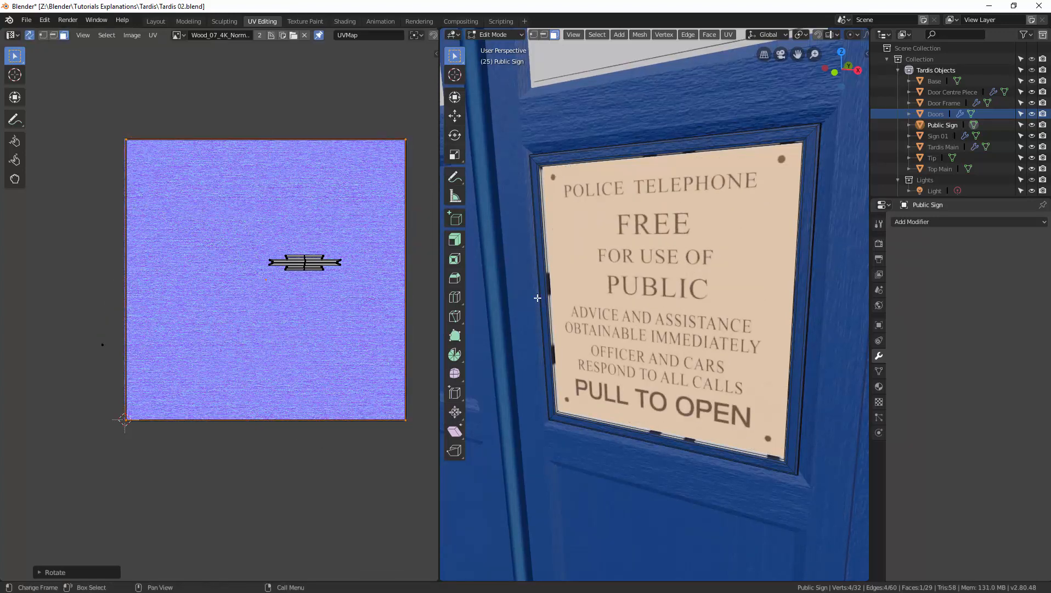
Step: Select the two narrow faces along each of the four inner edges of the frame bordering the sign face
middle_click_drag(636, 318, 626, 197)
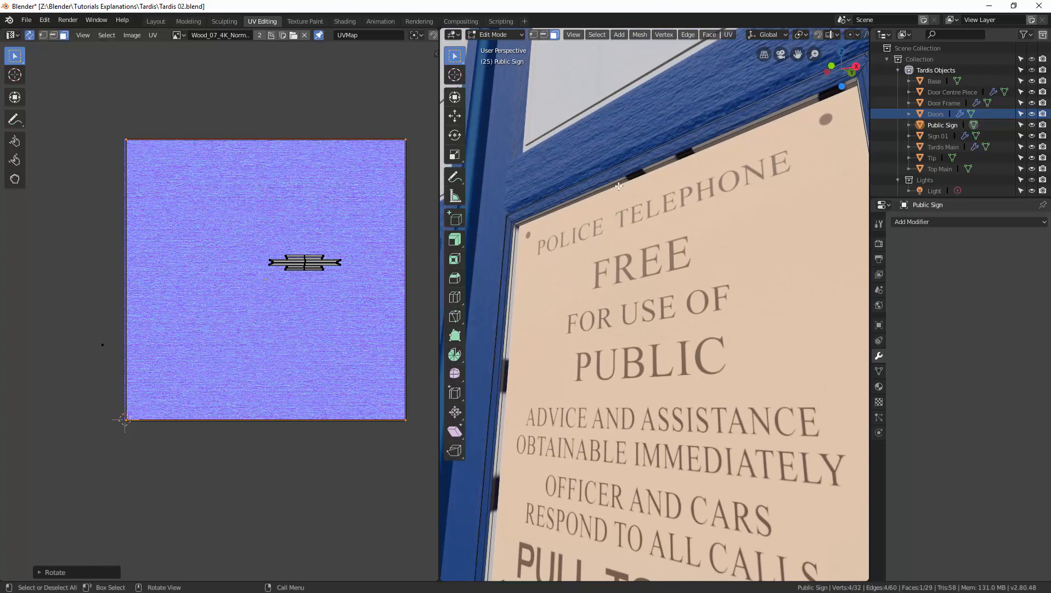
left_click(619, 180)
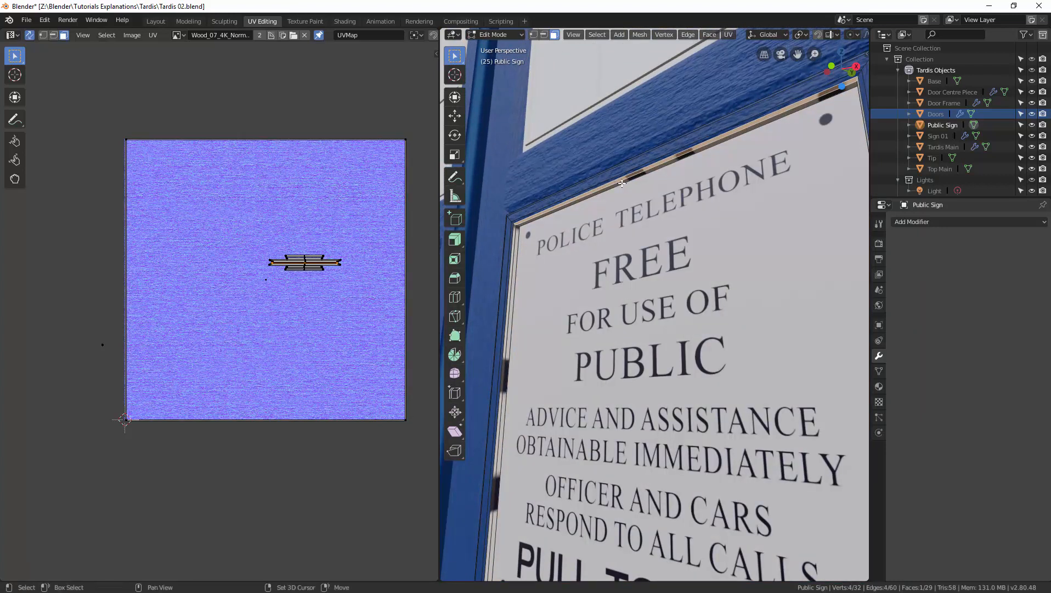
left_click(623, 185, "shift")
left_click(513, 258, "shift")
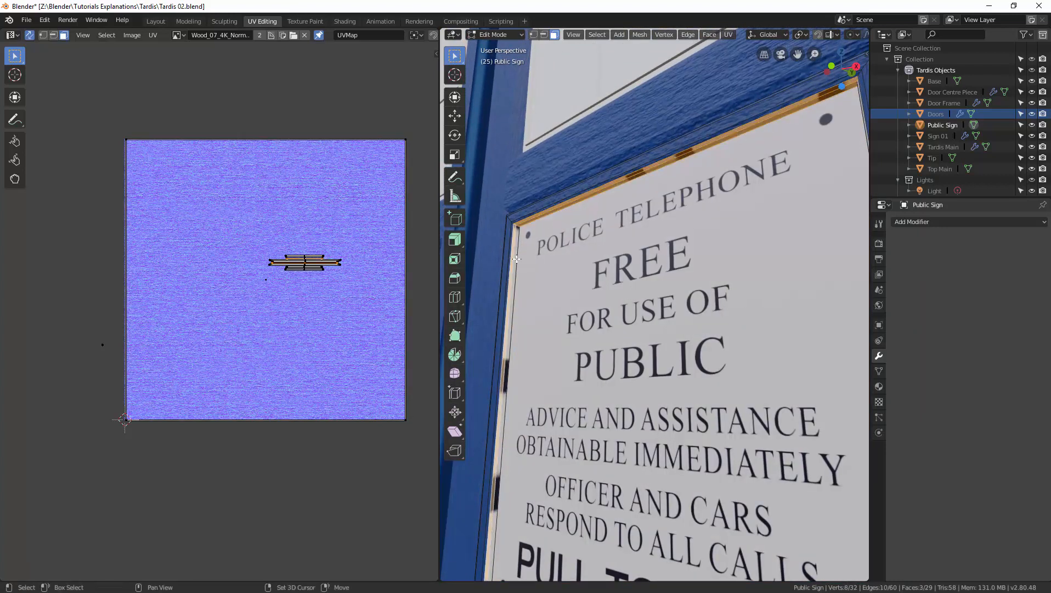
left_click(516, 259, "shift")
middle_click_drag(575, 274, 692, 311)
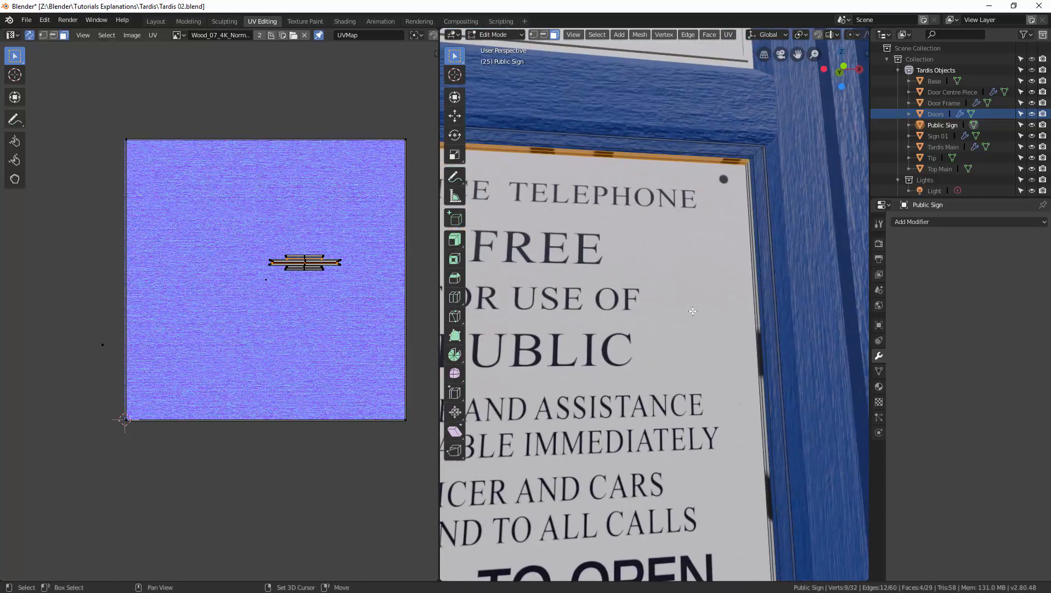
left_click(757, 329, "shift")
left_click(760, 328, "shift")
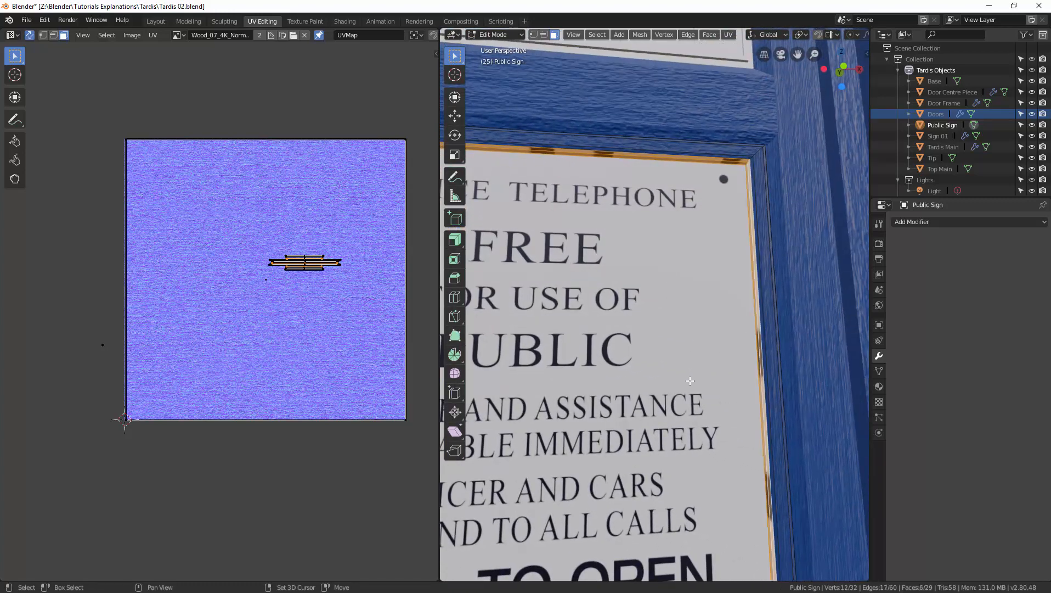
middle_click_drag(761, 328, 636, 486)
left_click(633, 524, "shift")
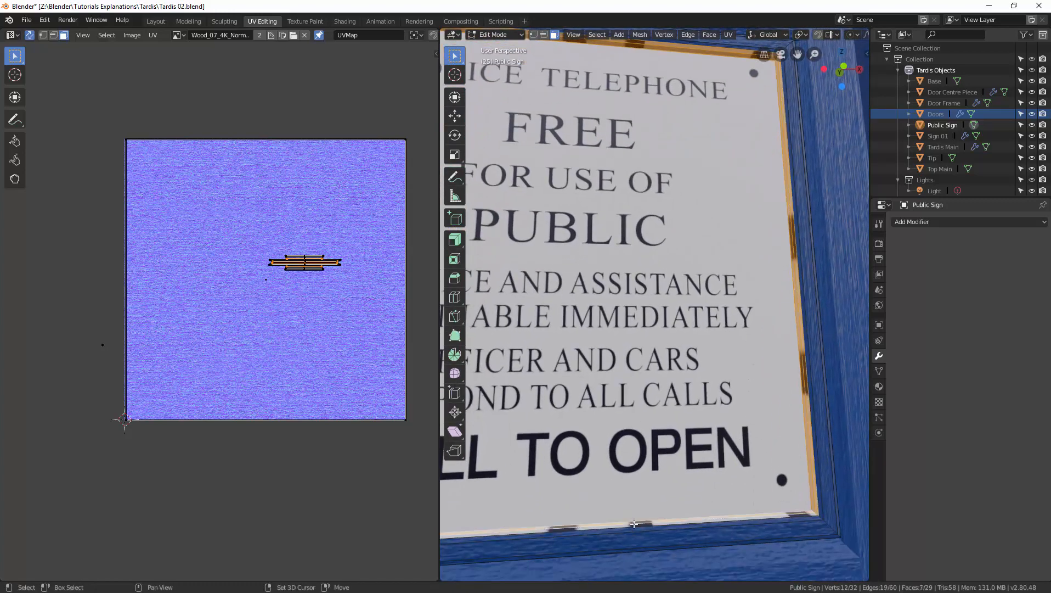
left_click(633, 523, "shift")
middle_click_drag(633, 523, 647, 480)
scroll(648, 480, "down", 3)
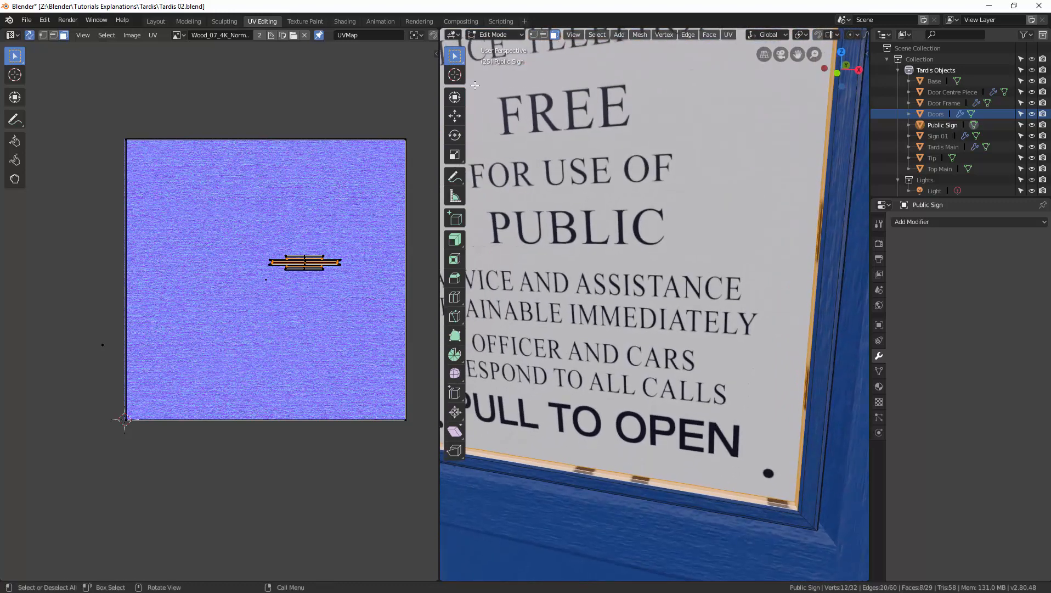
Step: In the Shading workspace, assign the Surf material to the selected inner frame faces of the Public Sign, and clear the selection
left_click(347, 21)
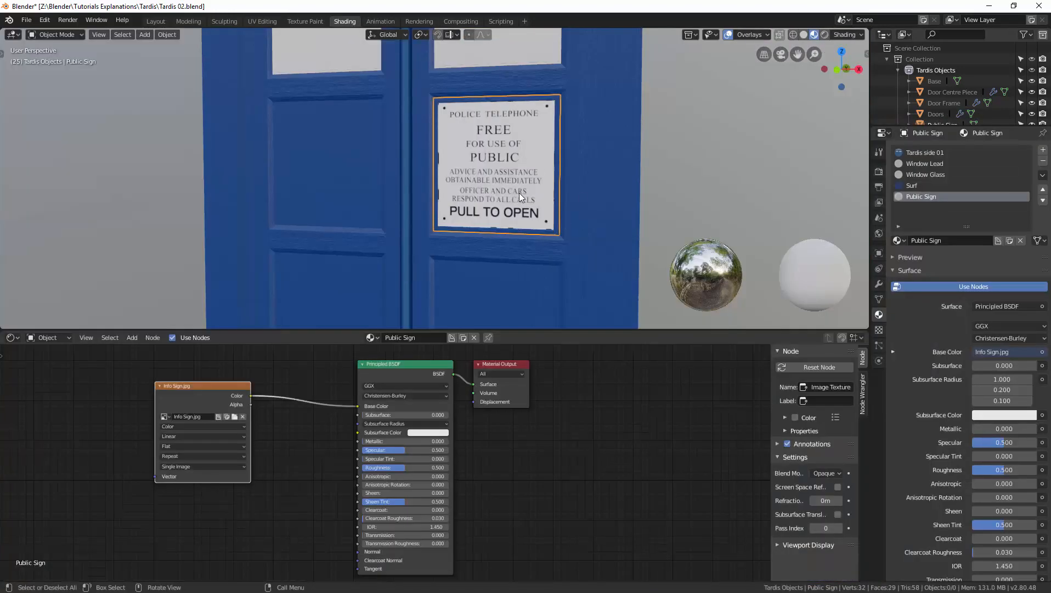
key("ctrl+Tab")
left_click(605, 193)
scroll(532, 181, "up", 1)
scroll(533, 181, "up", 3)
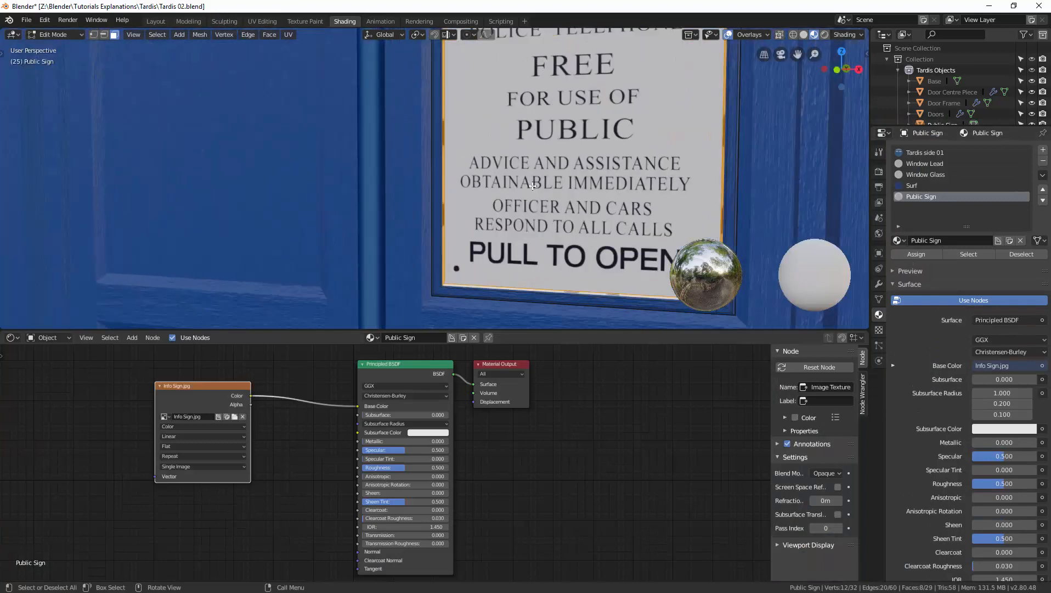
left_click(912, 185)
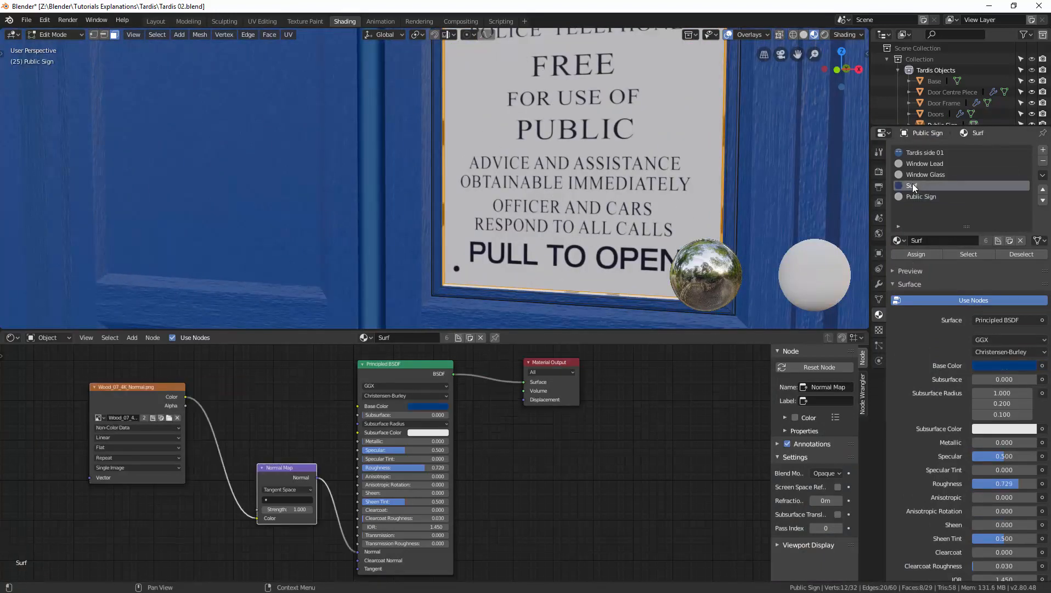
left_click(921, 254)
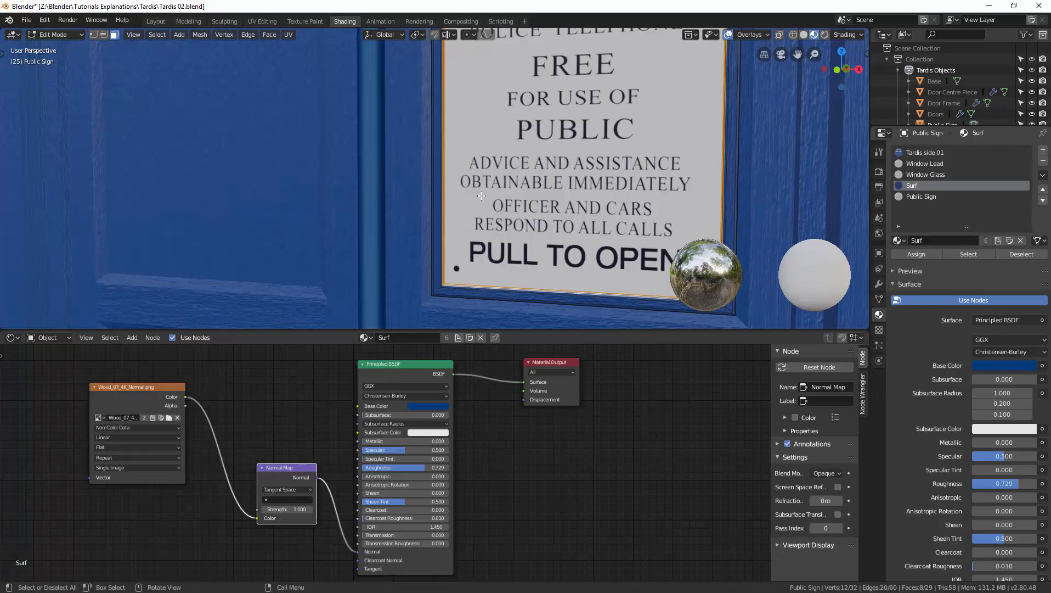
key("alt+a")
Step: Move the entire sign mesh about -0.18 m along the global X axis onto the other door's matching panel, and save the file
middle_click_drag(521, 192, 493, 195)
scroll(514, 193, "down", 1)
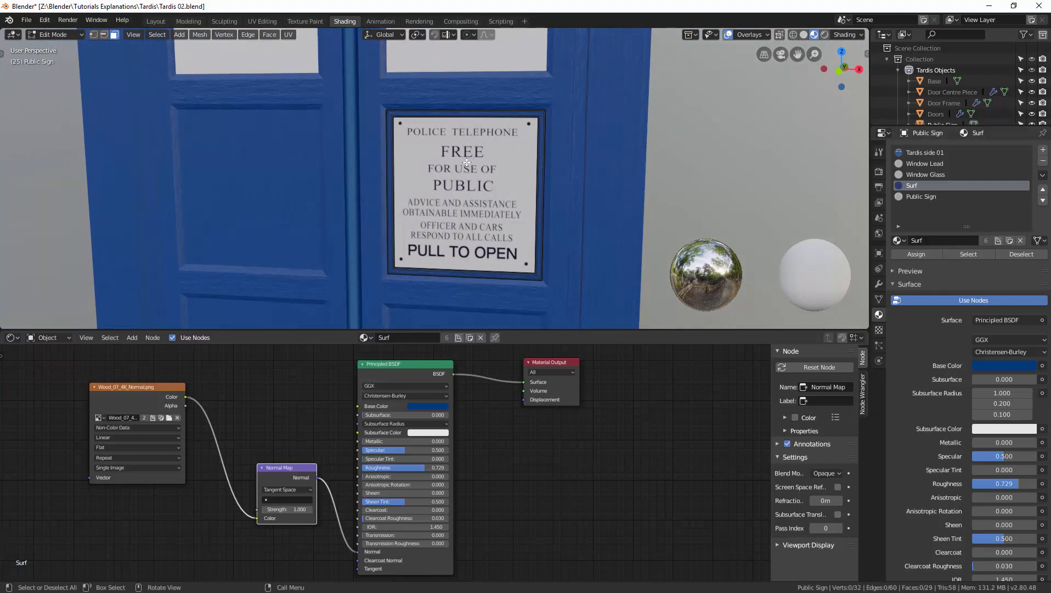
key("a")
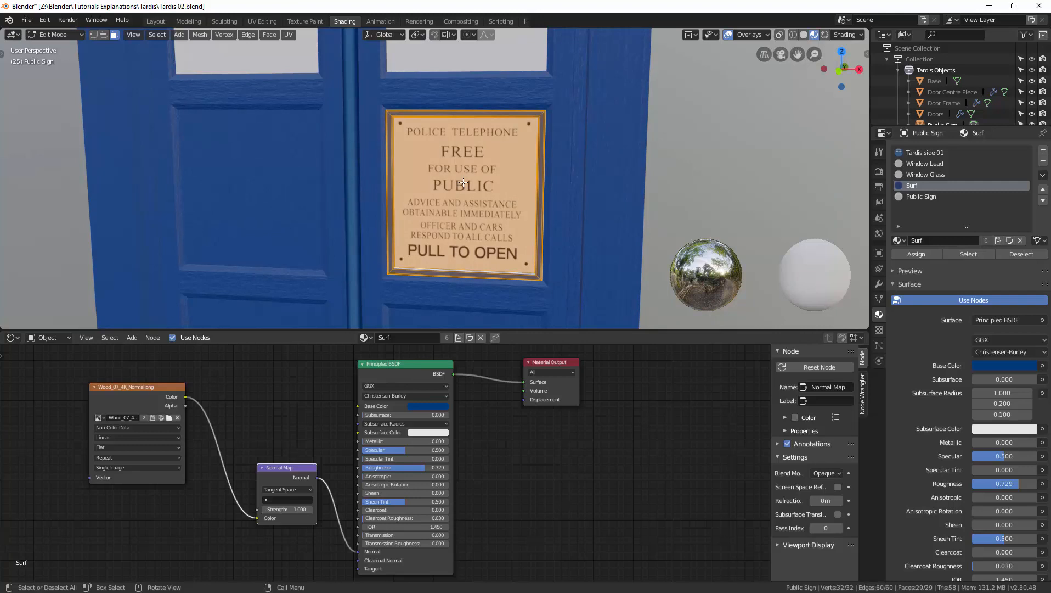
key("g")
key("x")
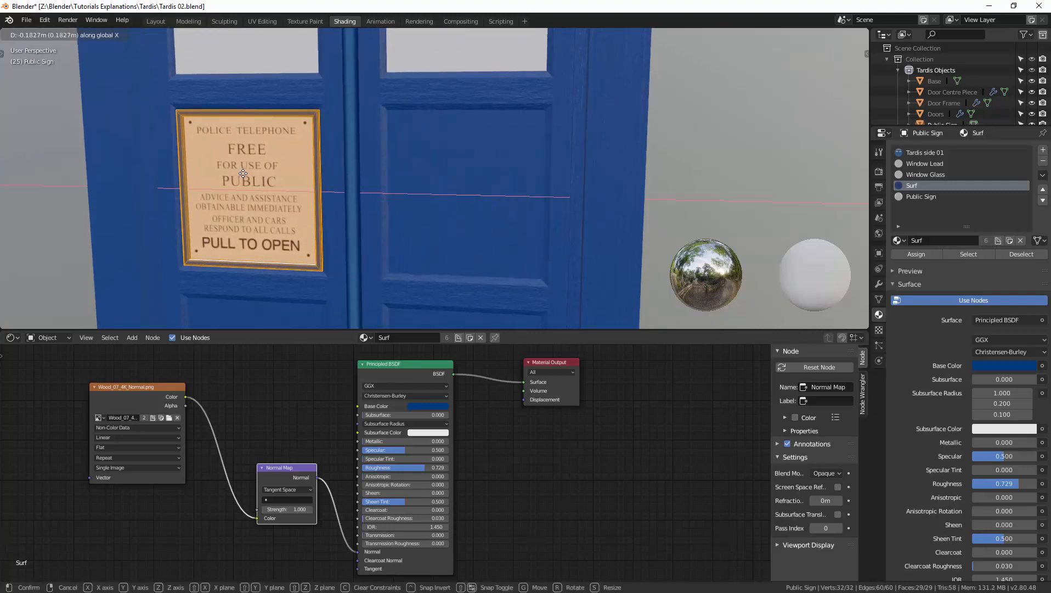
left_click(247, 174)
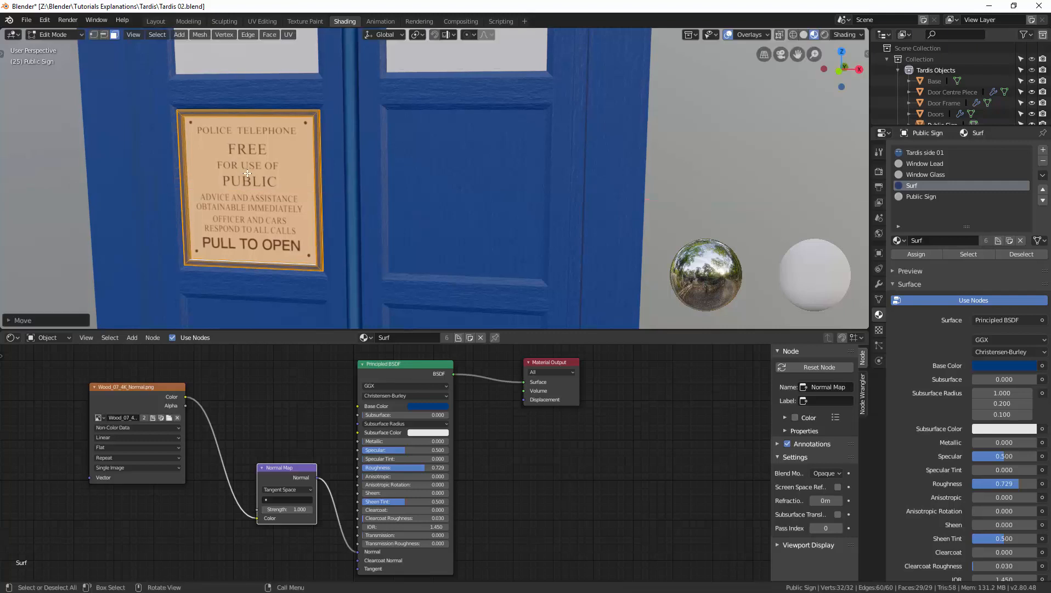
scroll(52, 162, "down", 2)
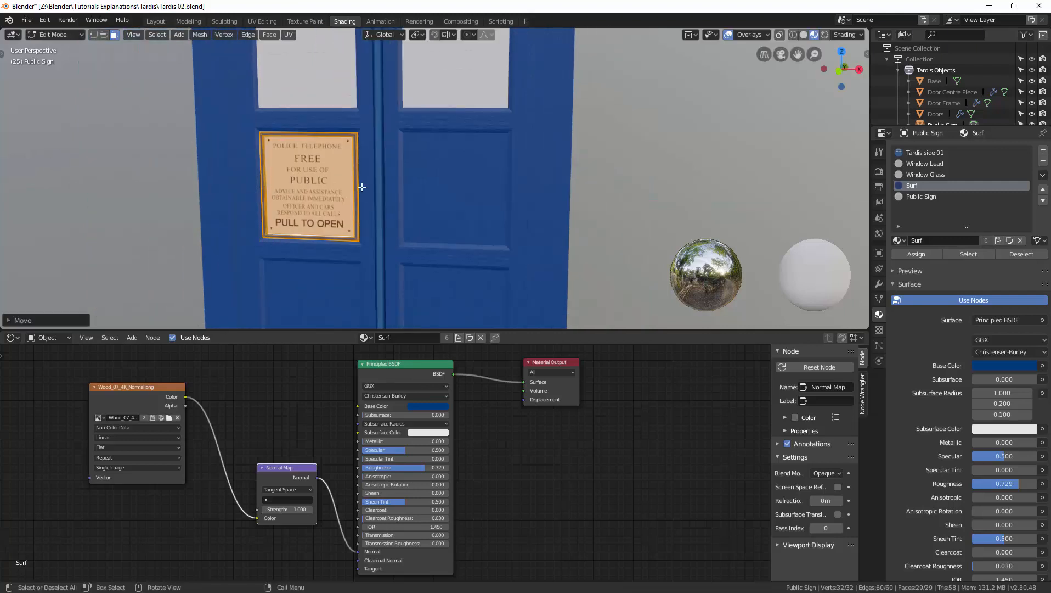
key("ctrl+s")
left_click(297, 146)
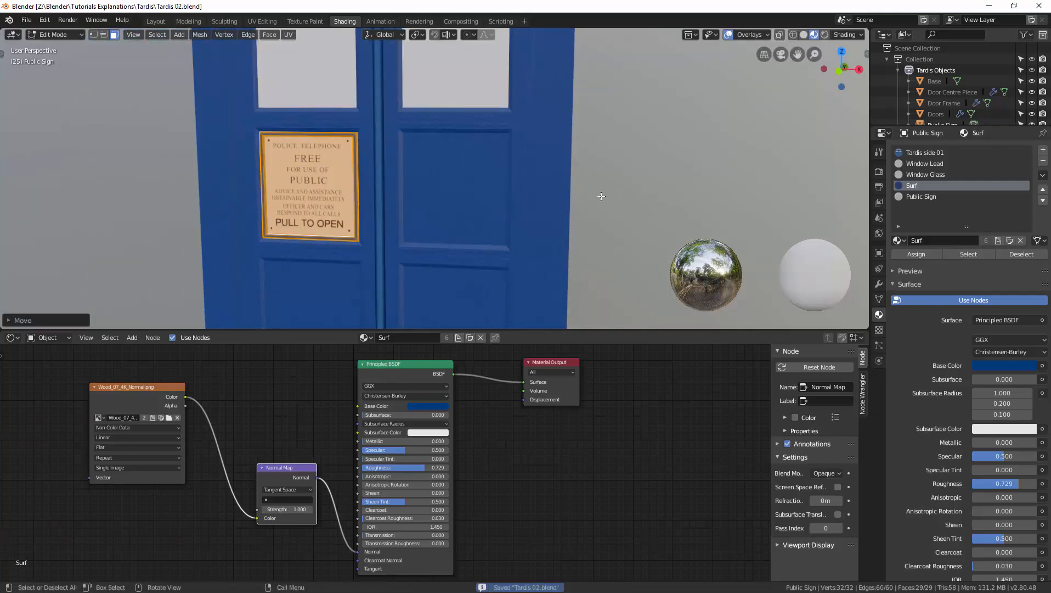
Step: Deselect the sign and set the Window Lead material's Base Color to black
left_click(609, 193)
scroll(606, 196, "down", 4)
middle_click_drag(488, 222, 477, 143, "shift")
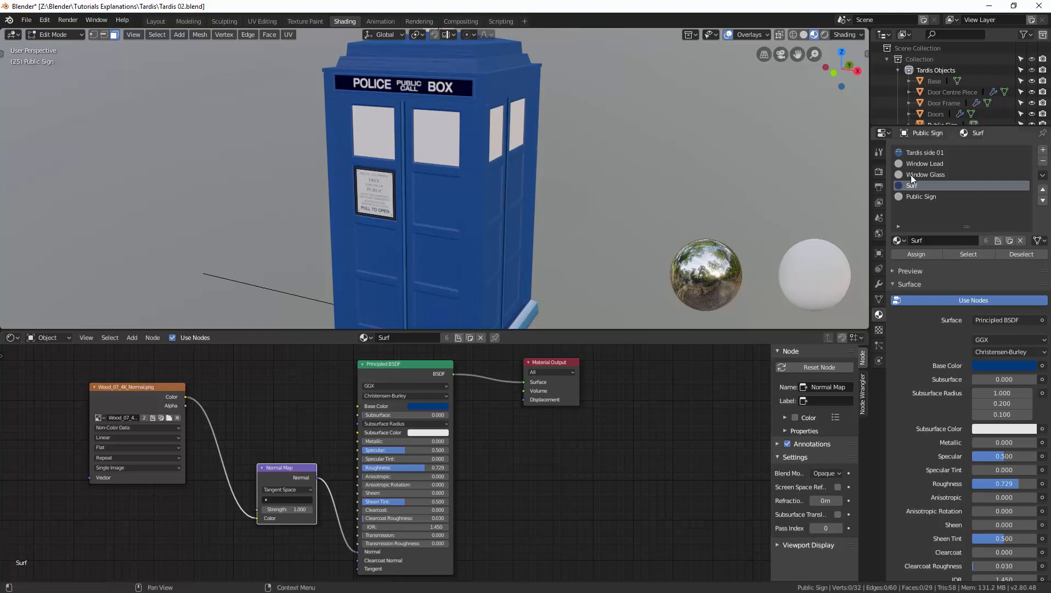
left_click(931, 164)
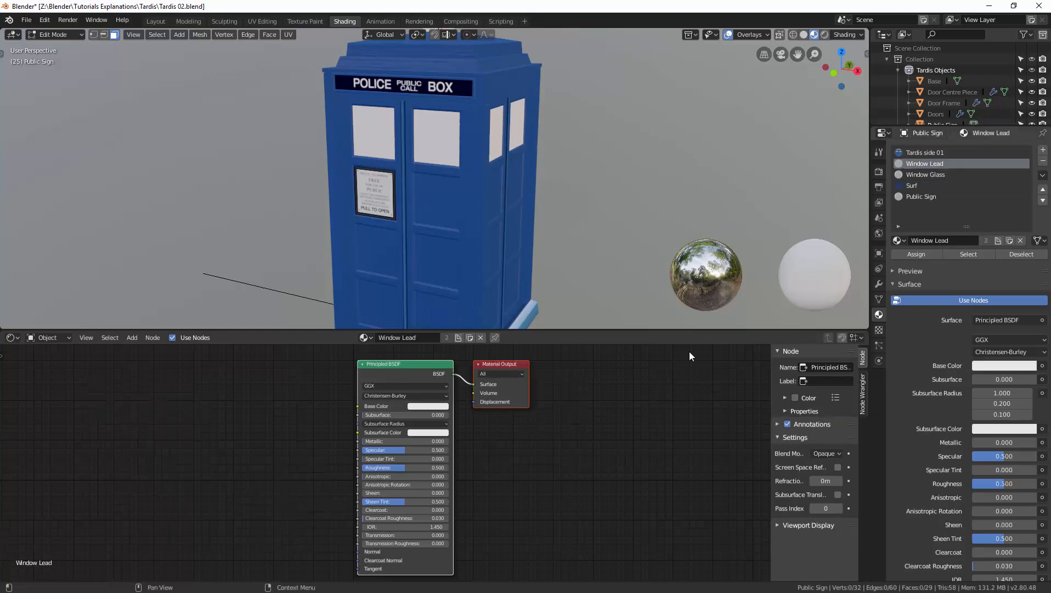
left_click(423, 407)
left_click_drag(475, 310, 476, 347)
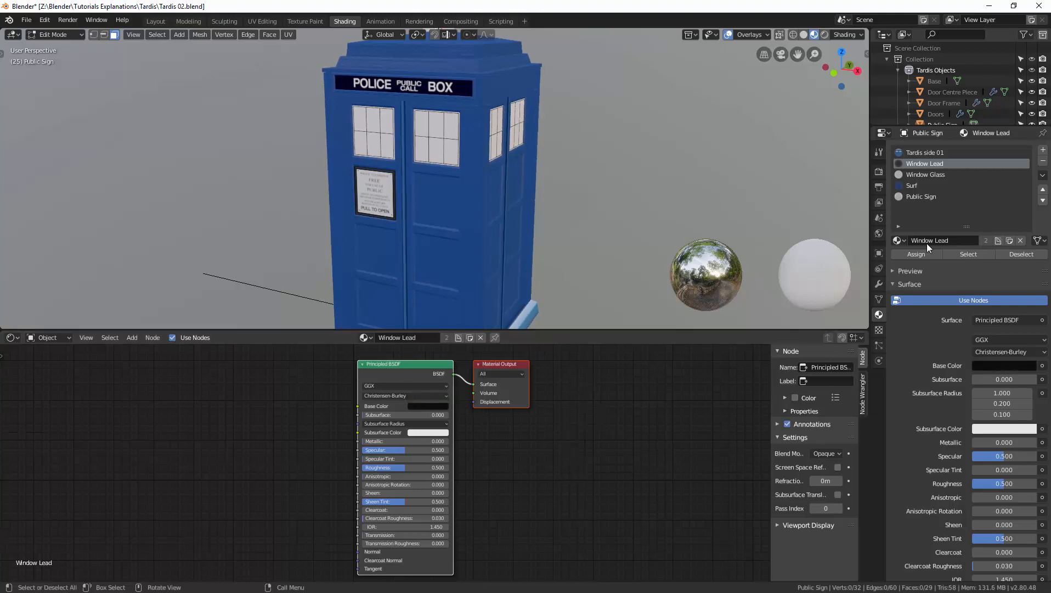
Step: Make room in the Window Glass material's node tree and add an Emission shader above the Principled BSDF
left_click(932, 175)
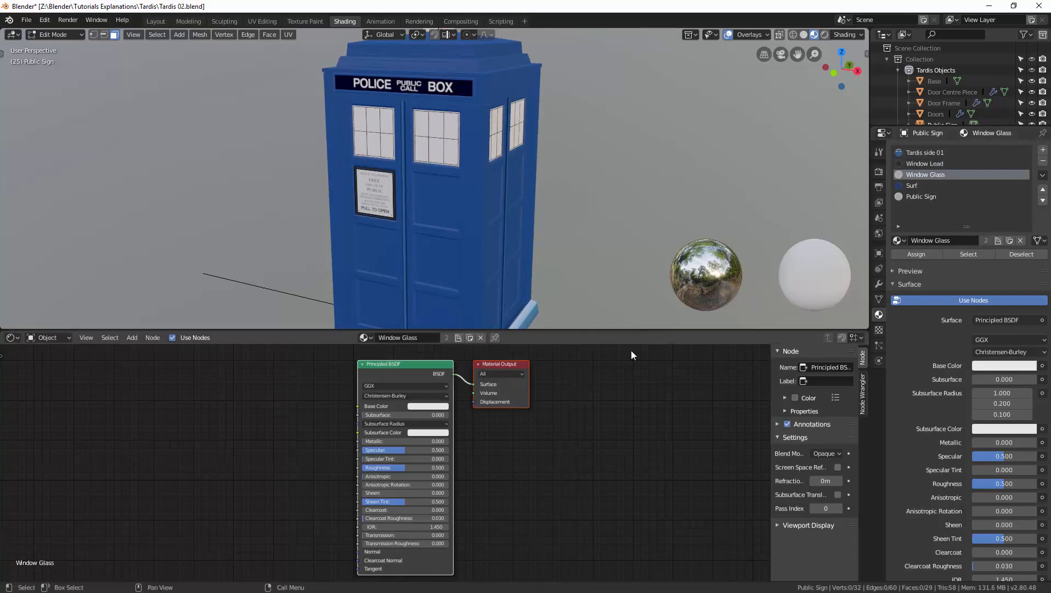
left_click_drag(416, 379, 413, 451)
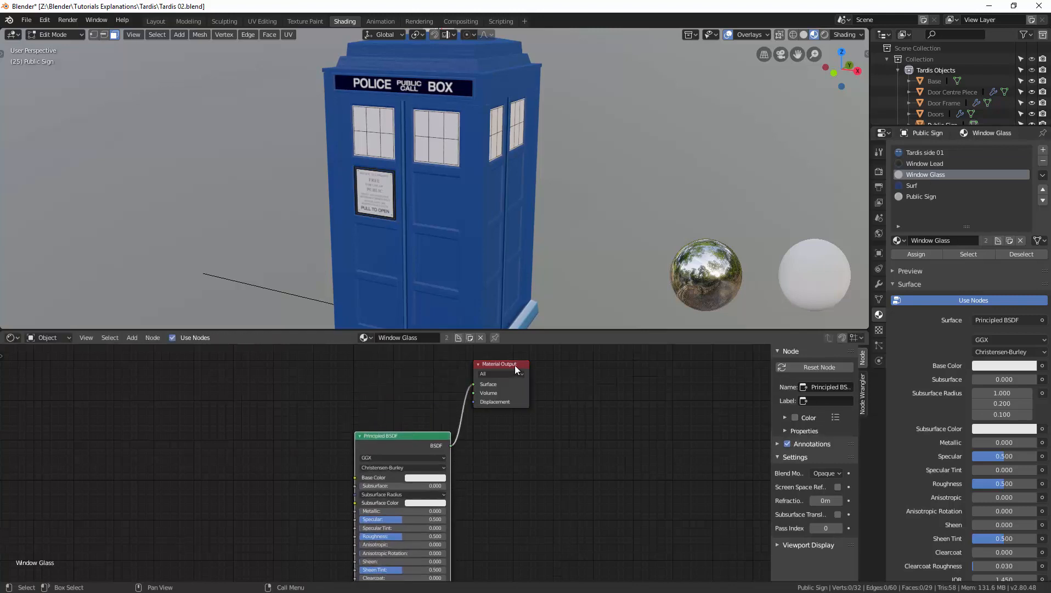
left_click_drag(516, 363, 576, 368)
key("shift+a")
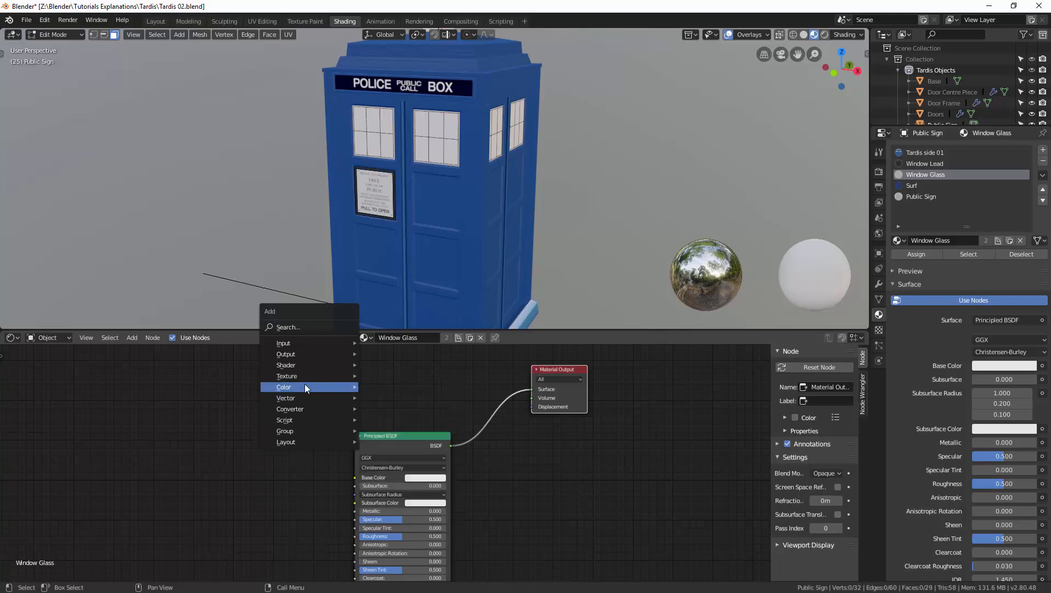
mouse_move(307, 365)
left_click(398, 388)
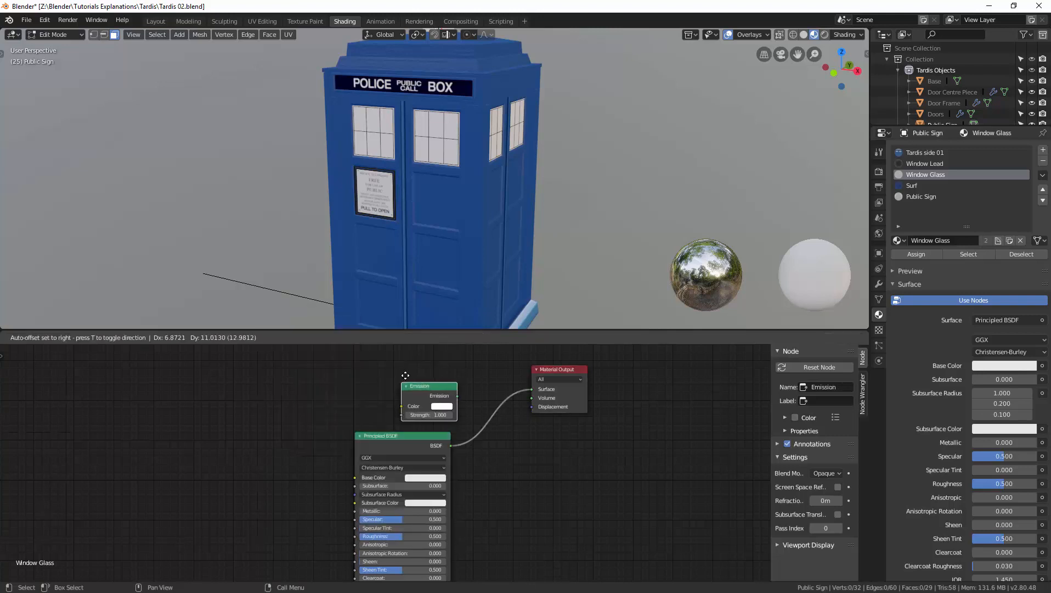
left_click(404, 359)
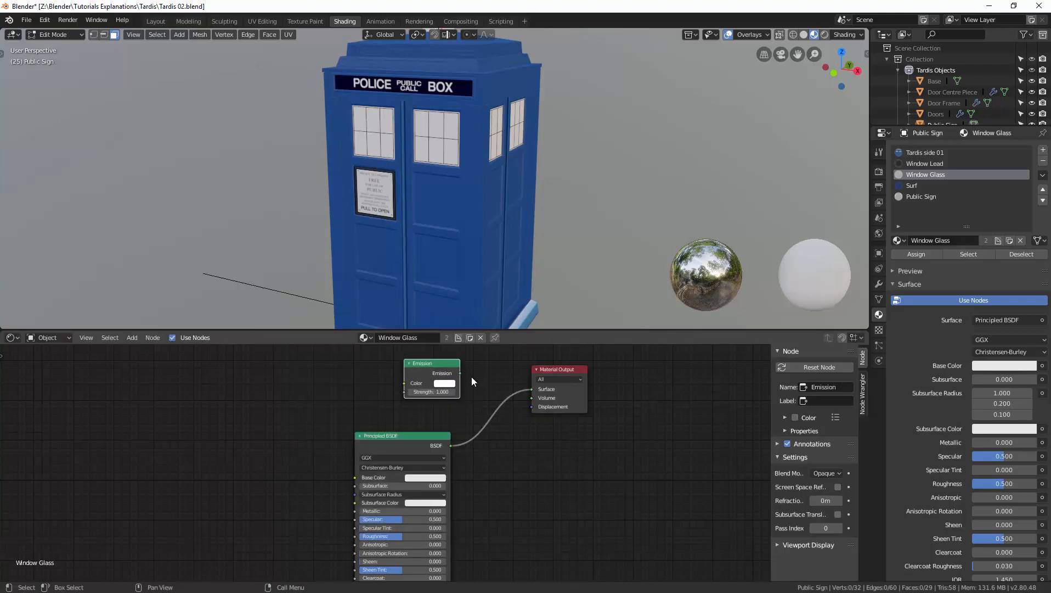
Step: Space out the Window Glass output and Principled BSDF nodes, and set the Principled BSDF's Roughness to 0.095
left_click_drag(549, 373, 581, 374)
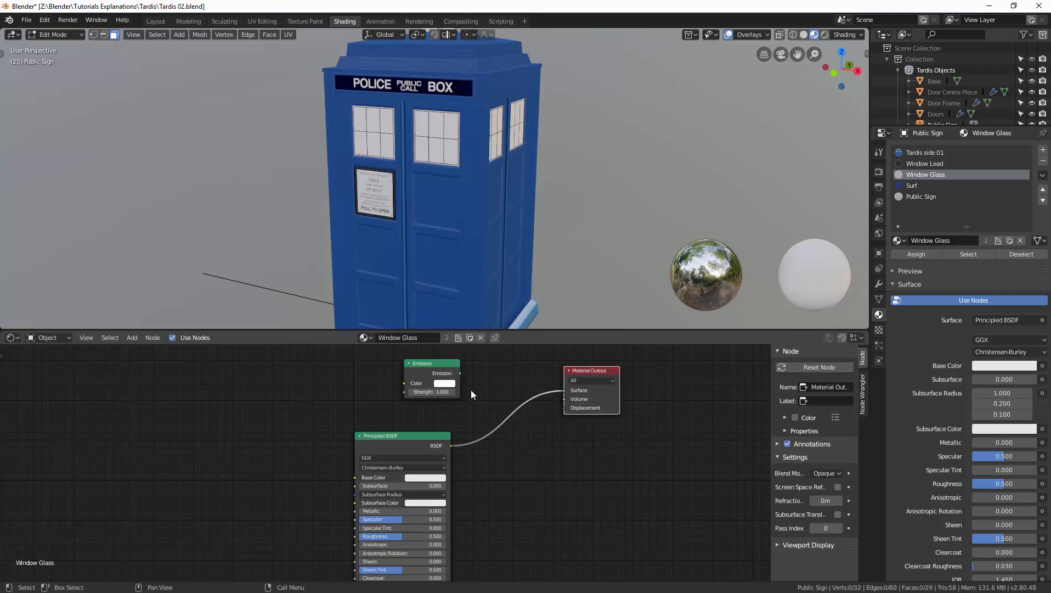
left_click_drag(417, 440, 444, 441)
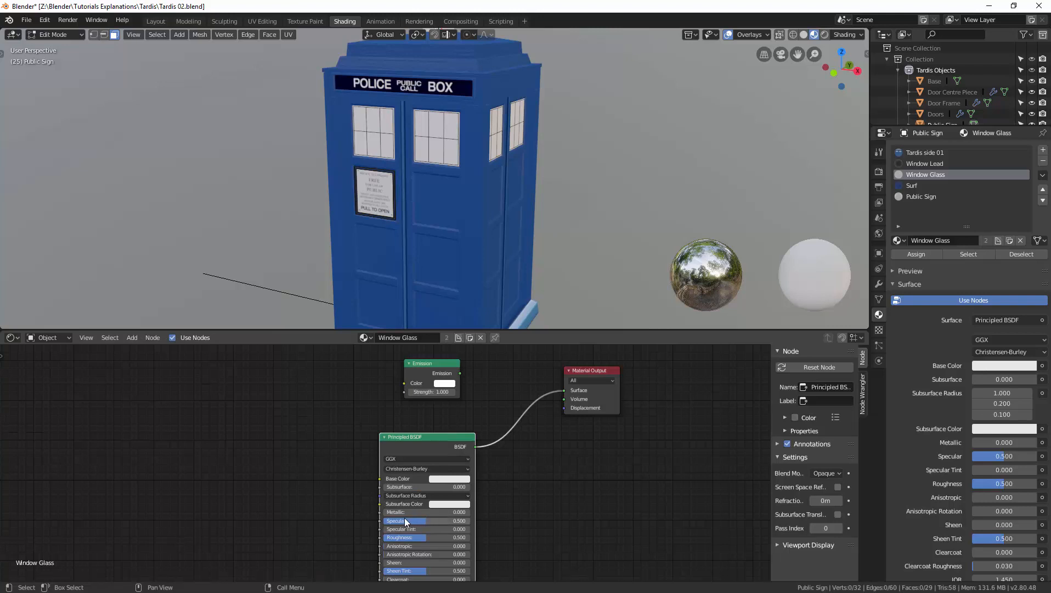
left_click_drag(422, 536, 393, 536)
Step: Insert a Mix Shader between the Principled BSDF and Material Output, and connect the Emission output to its second Shader input
key("shift+a")
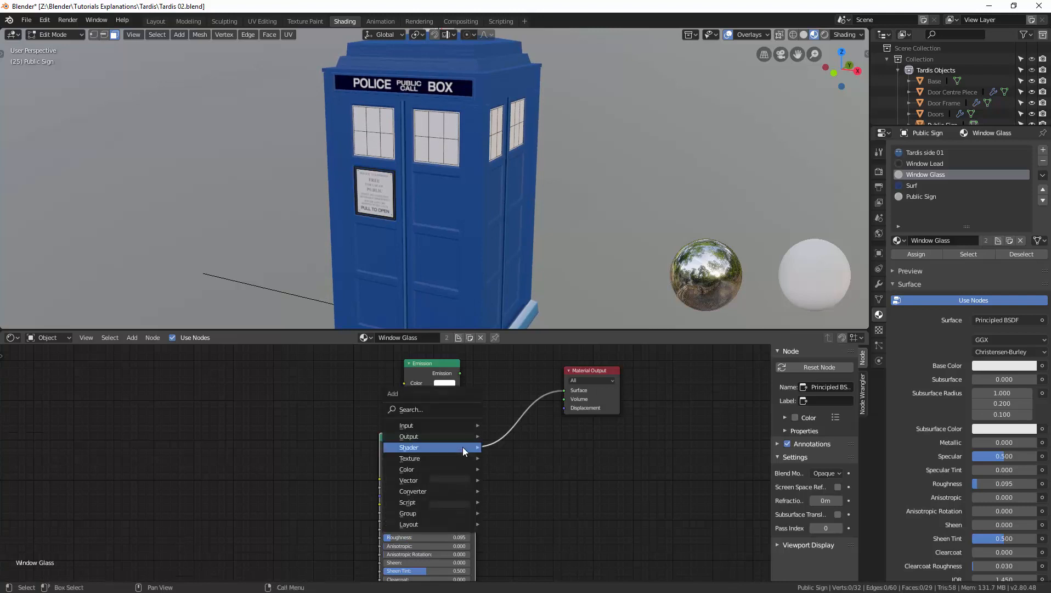
mouse_move(463, 447)
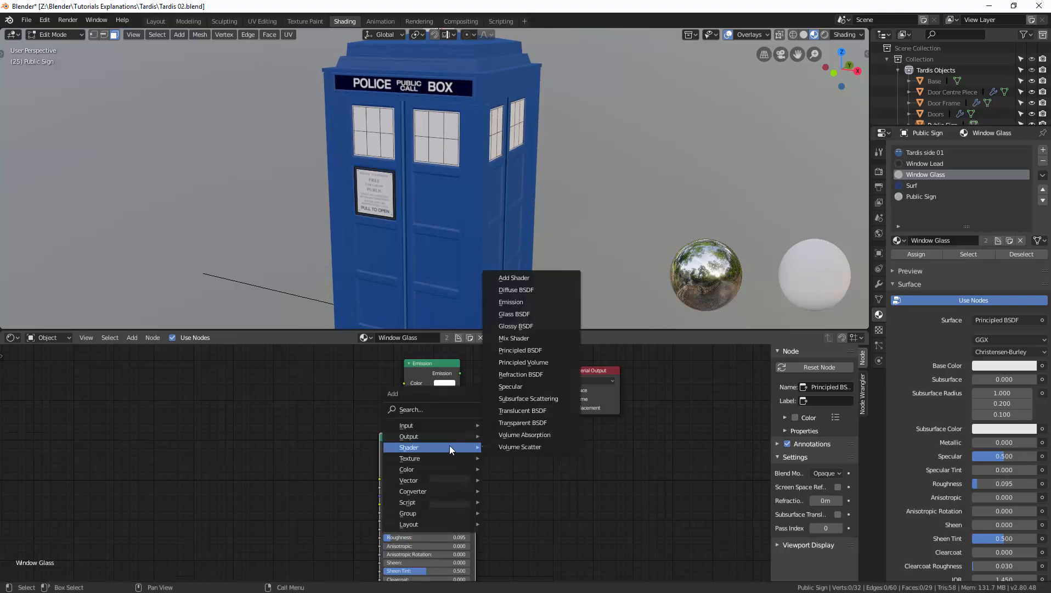
left_click(531, 339)
left_click(489, 389)
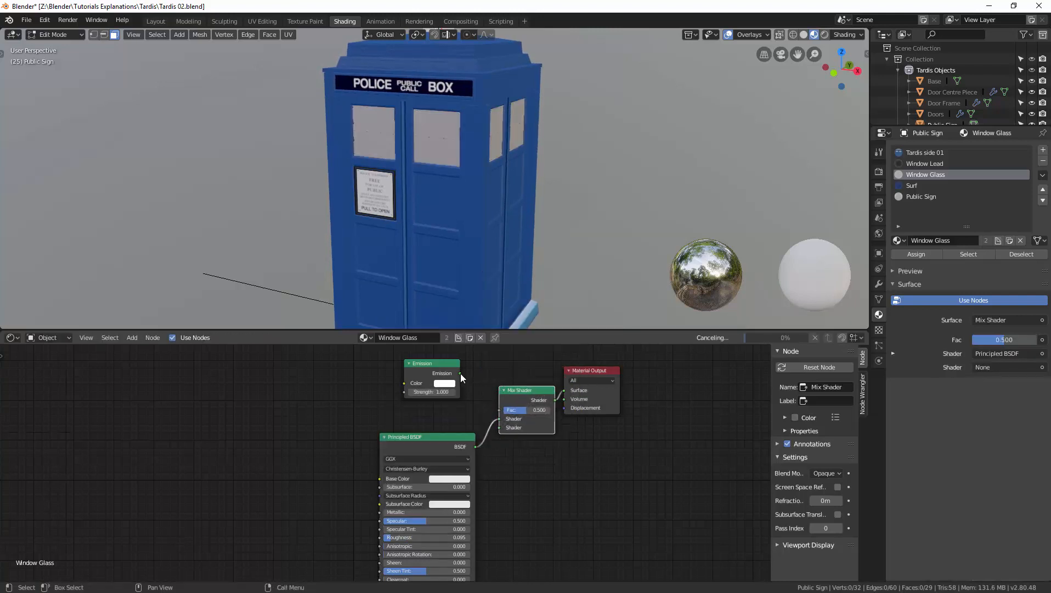
left_click_drag(460, 373, 508, 427)
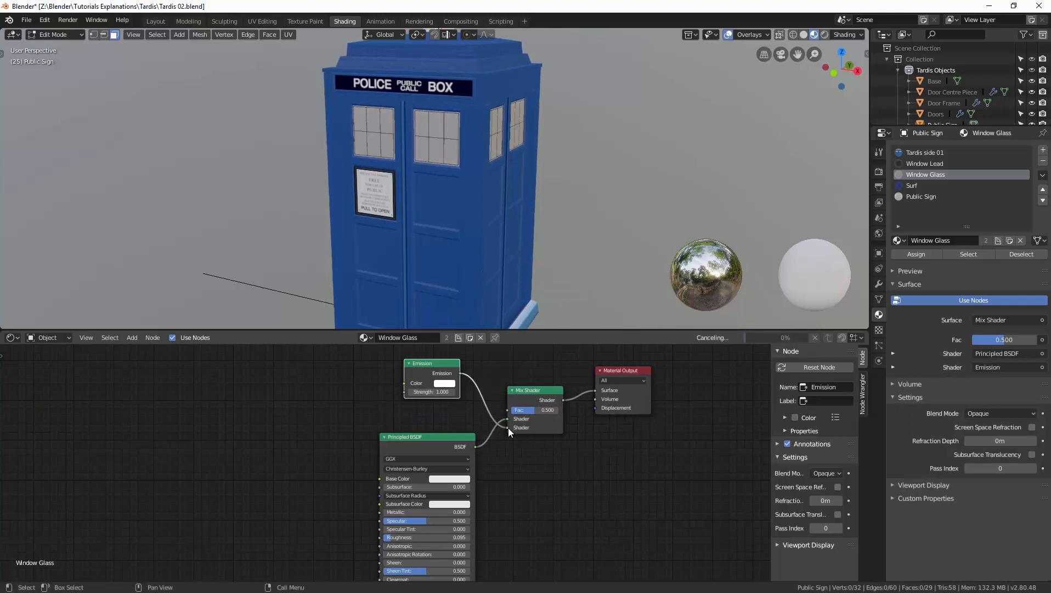
Step: Adjust the Strength of the Window Glass material's Emission node
left_click_drag(439, 391, 480, 391)
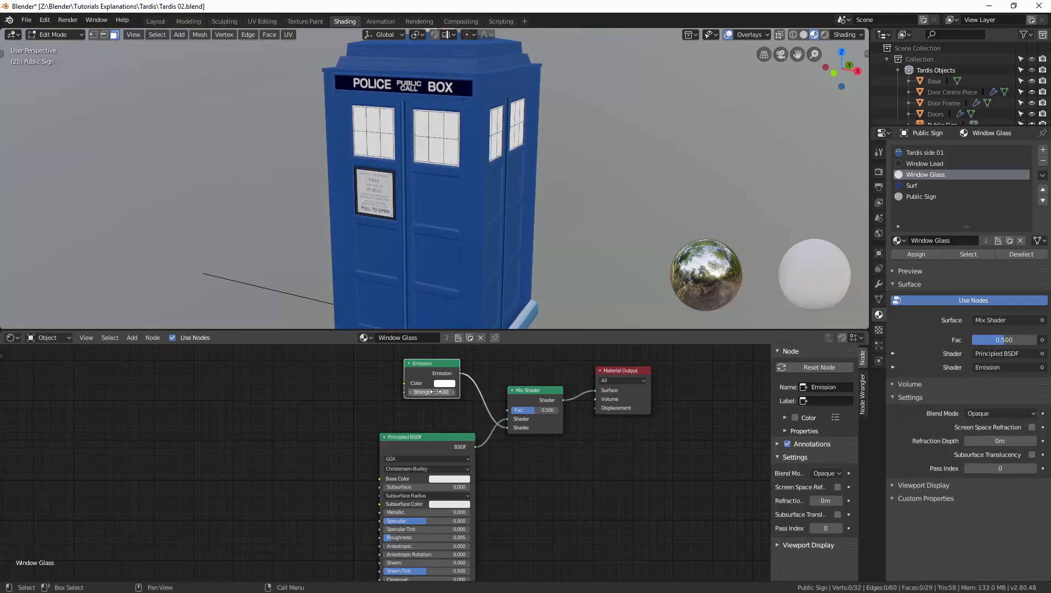
Step: Add a Texture Coordinate node to the Window Glass material, placed well before the Emission and Principled BSDF nodes
mouse_move(434, 246)
middle_mouse_down()
mouse_move(417, 227)
mouse_move(434, 237)
mouse_move(458, 226)
mouse_move(436, 241)
middle_mouse_up()
left_click(425, 436)
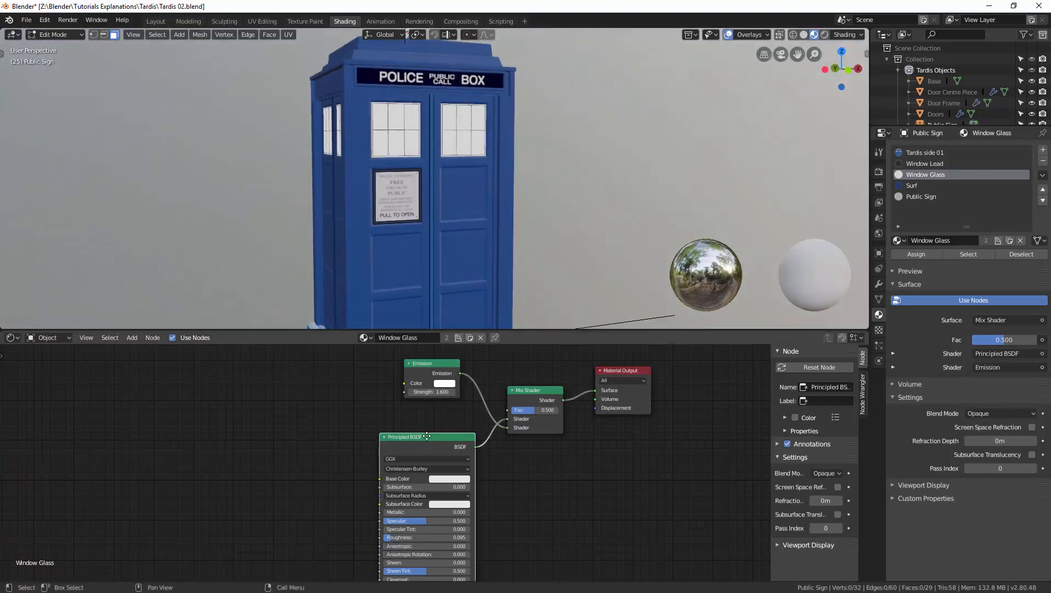
left_click_drag(427, 436, 431, 433)
middle_click_drag(454, 213, 465, 209)
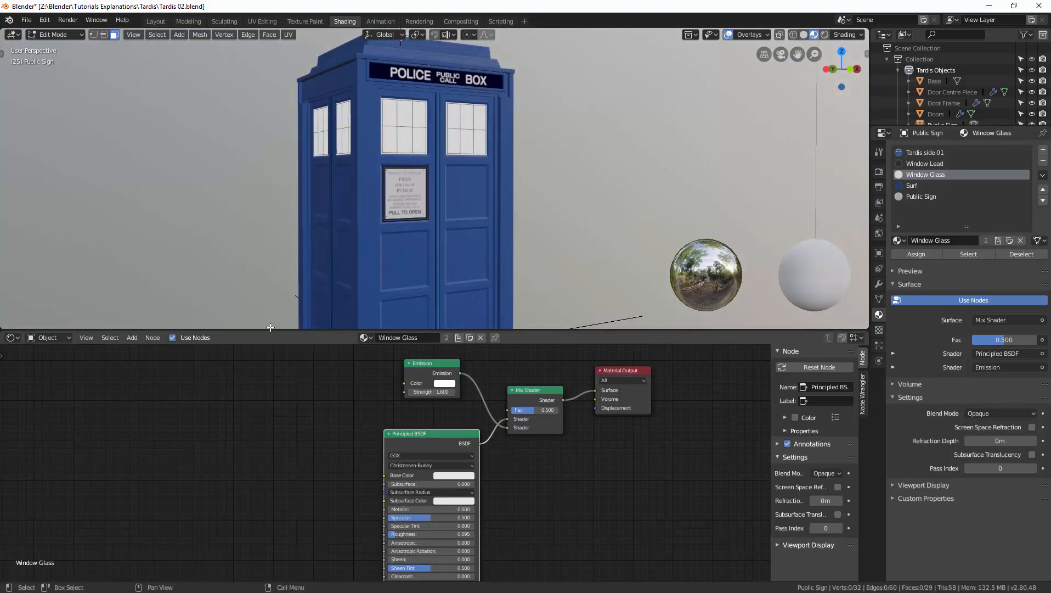
key("shift+a")
mouse_move(107, 417)
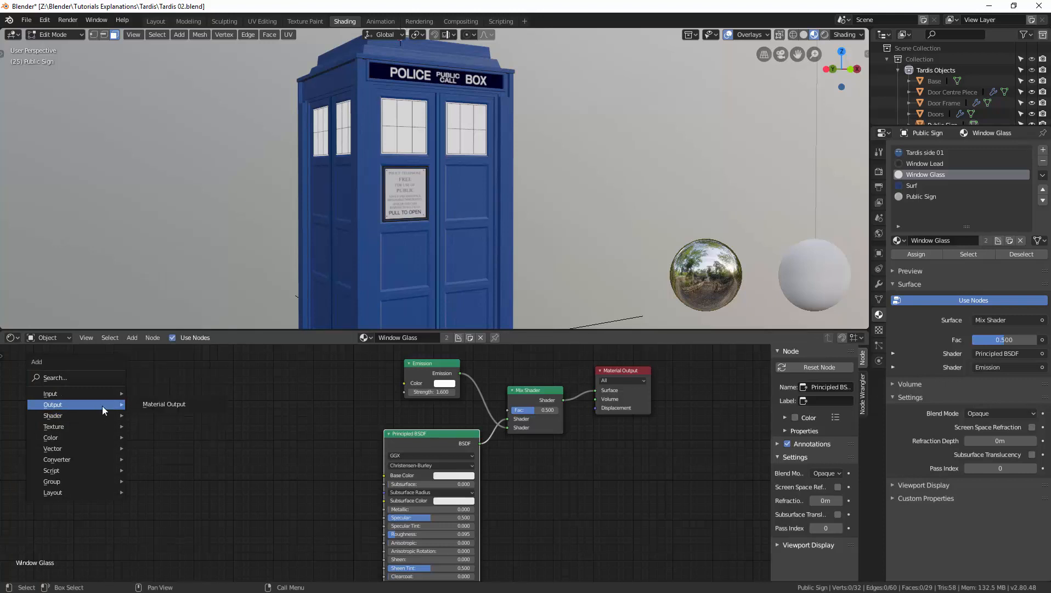
mouse_move(108, 394)
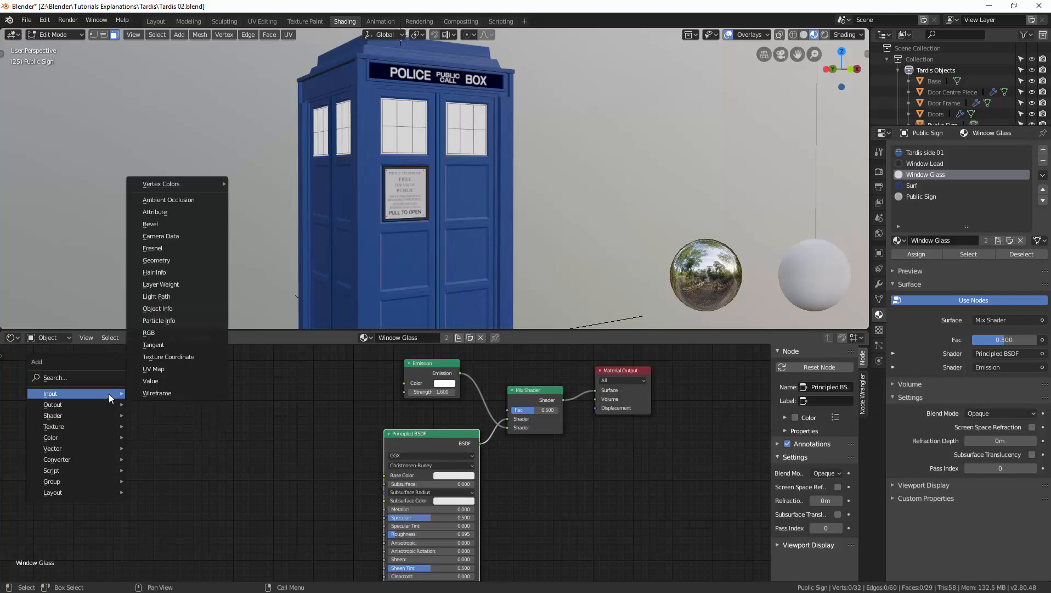
left_click(166, 357)
left_click(53, 368)
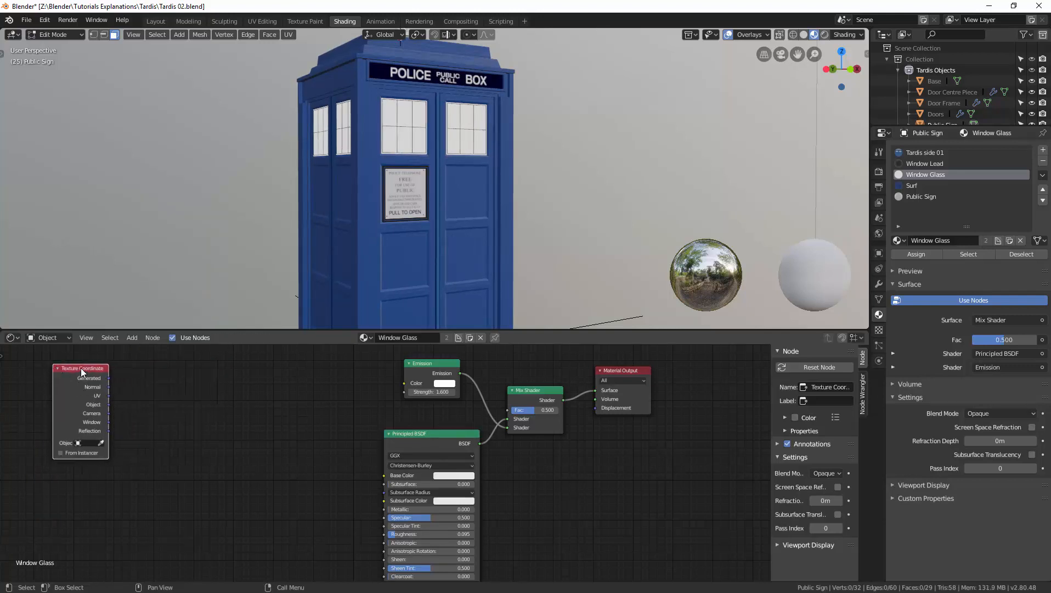
Step: Add a Mapping node beside the Texture Coordinate node and feed its Vector input from the Reflection output
key("shift+a")
mouse_move(124, 409)
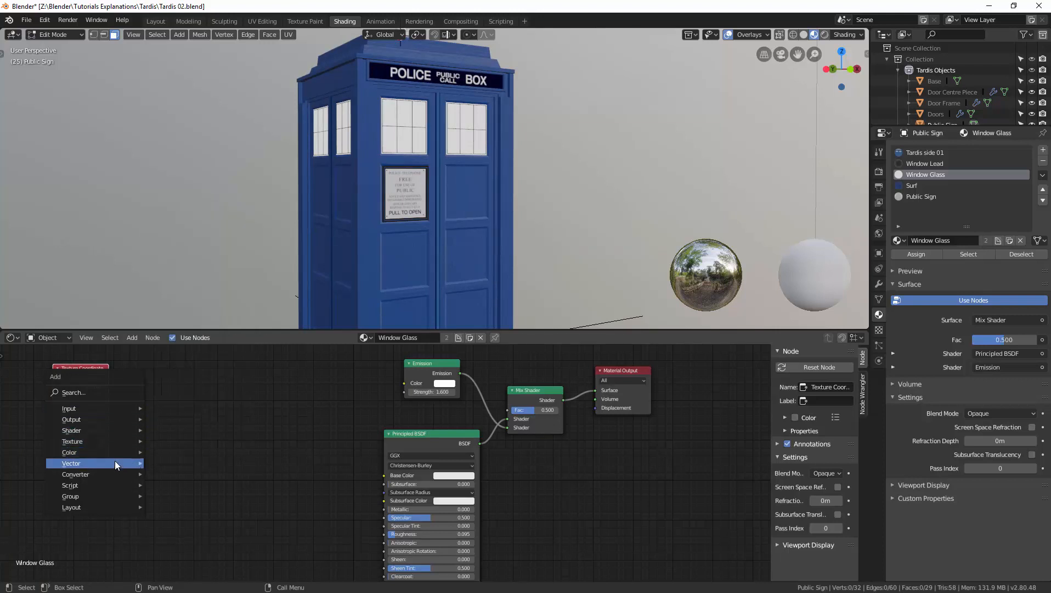
mouse_move(116, 463)
left_click(194, 487)
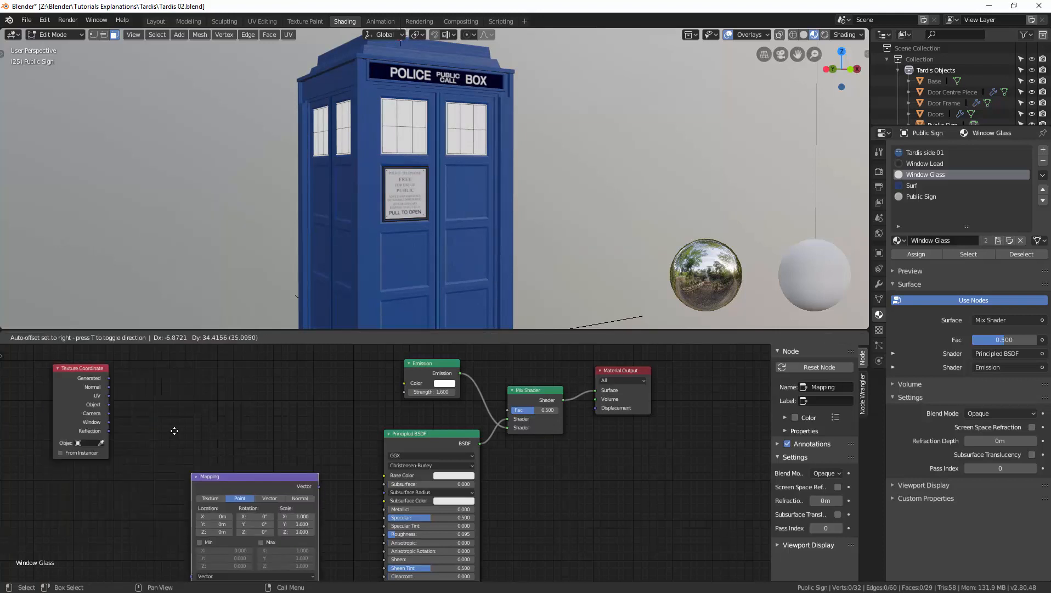
left_click(132, 376)
left_click_drag(109, 432, 129, 476)
left_click_drag(81, 369, 48, 380)
left_click_drag(146, 379, 117, 376)
Step: Add an Environment Texture node between the Mapping and Emission nodes
key("shift+a")
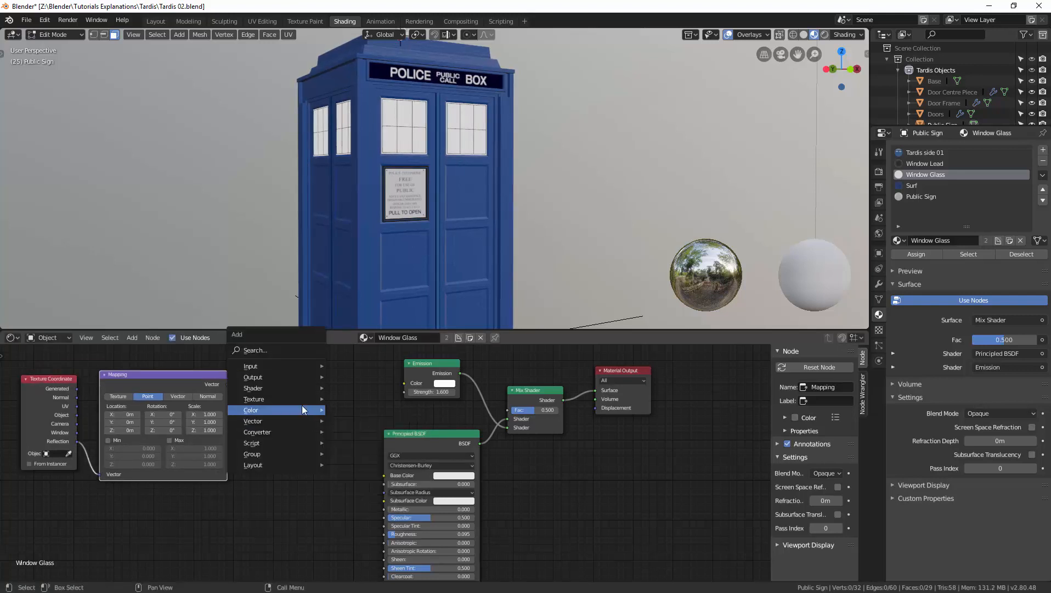
mouse_move(309, 401)
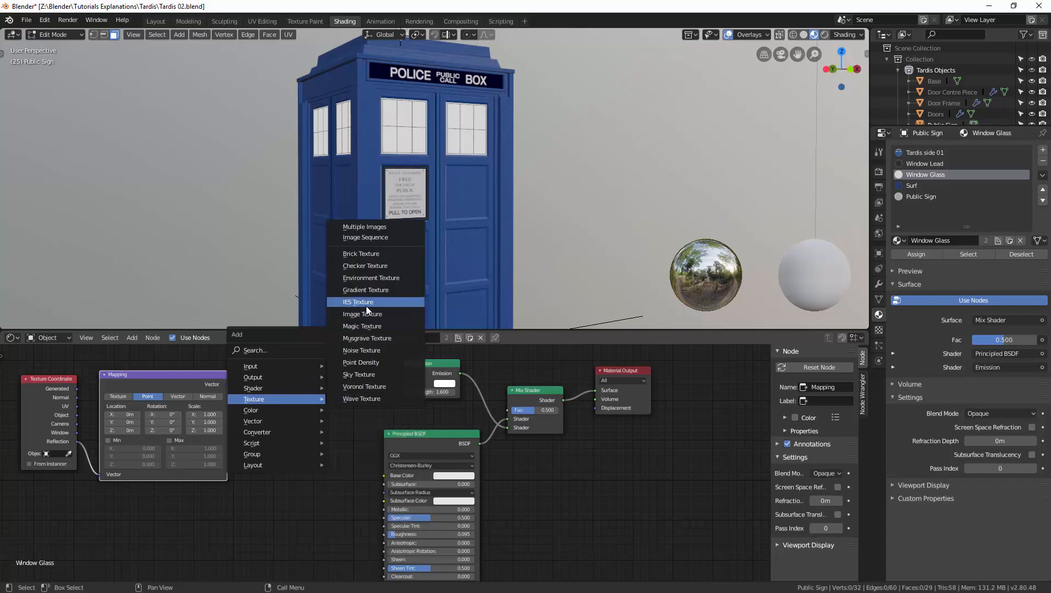
left_click(368, 277)
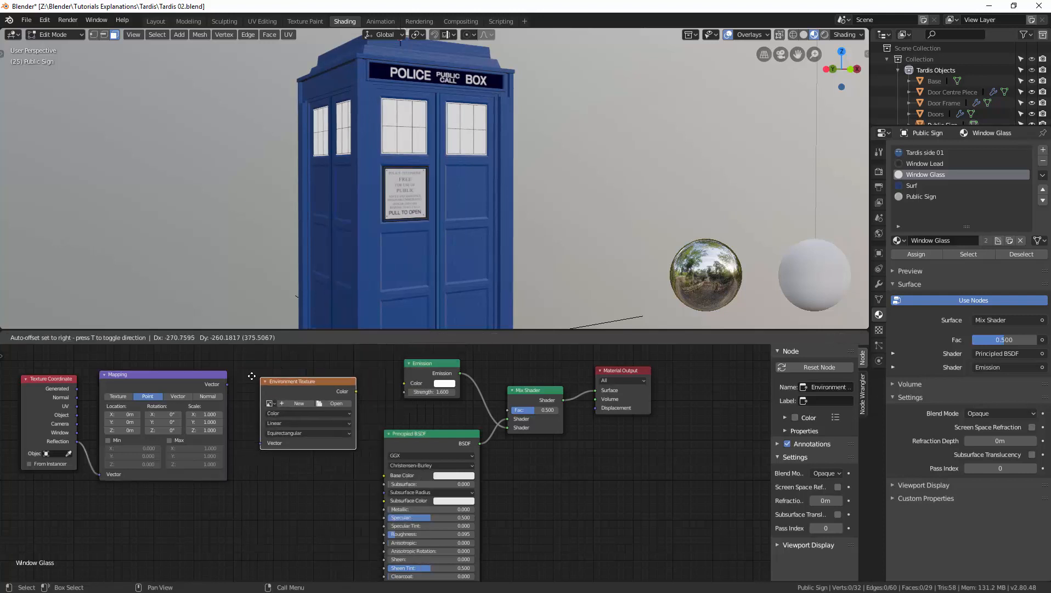
left_click(261, 378)
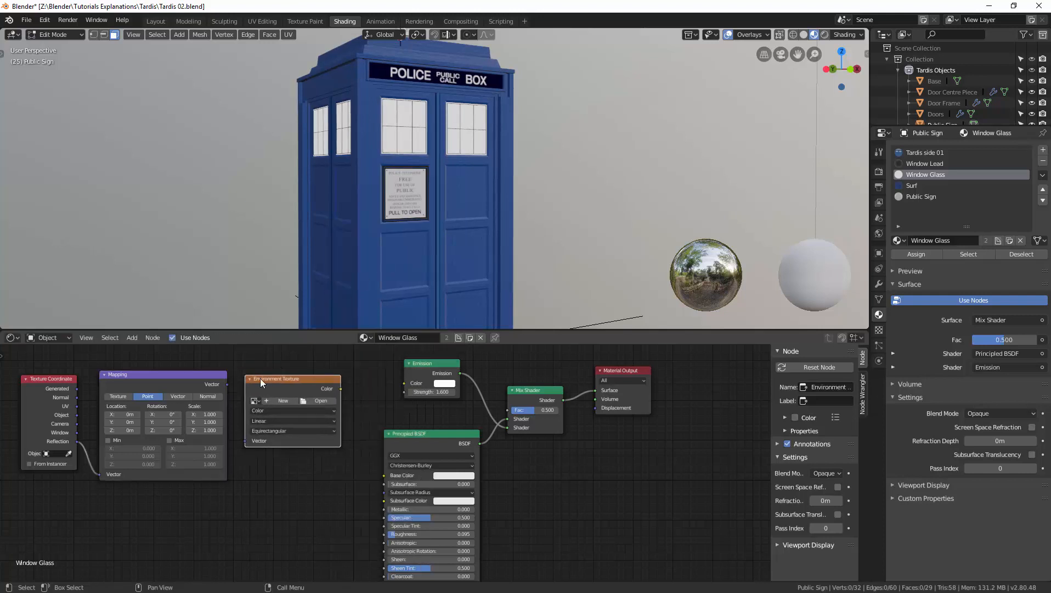
Step: Load Wave Stripes 03.hdr from the HDRI folder Park 3D\Blender Reflections into the Environment Texture node
left_click(320, 400)
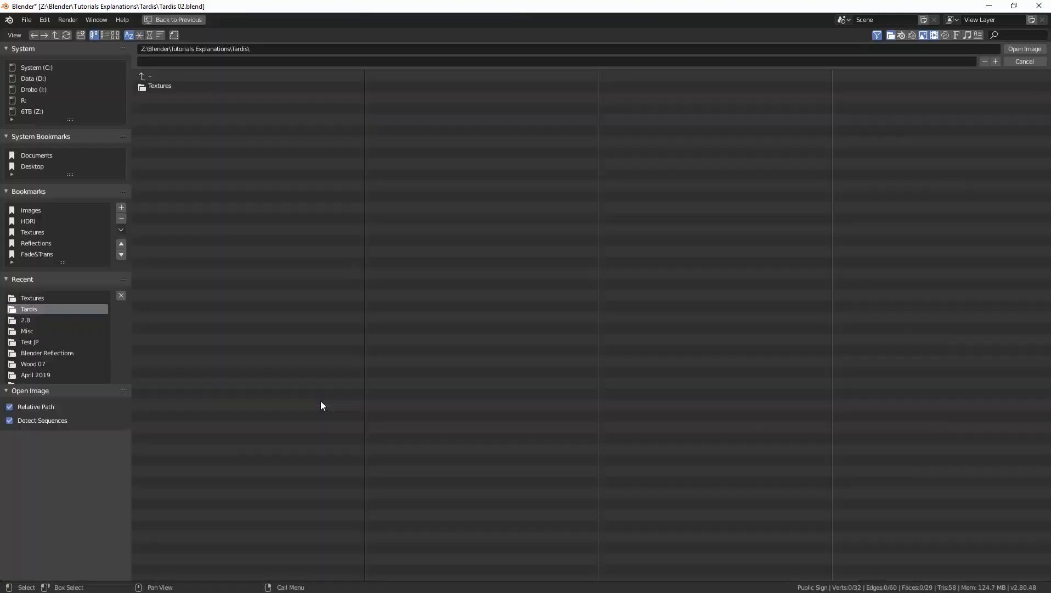
left_click(28, 221)
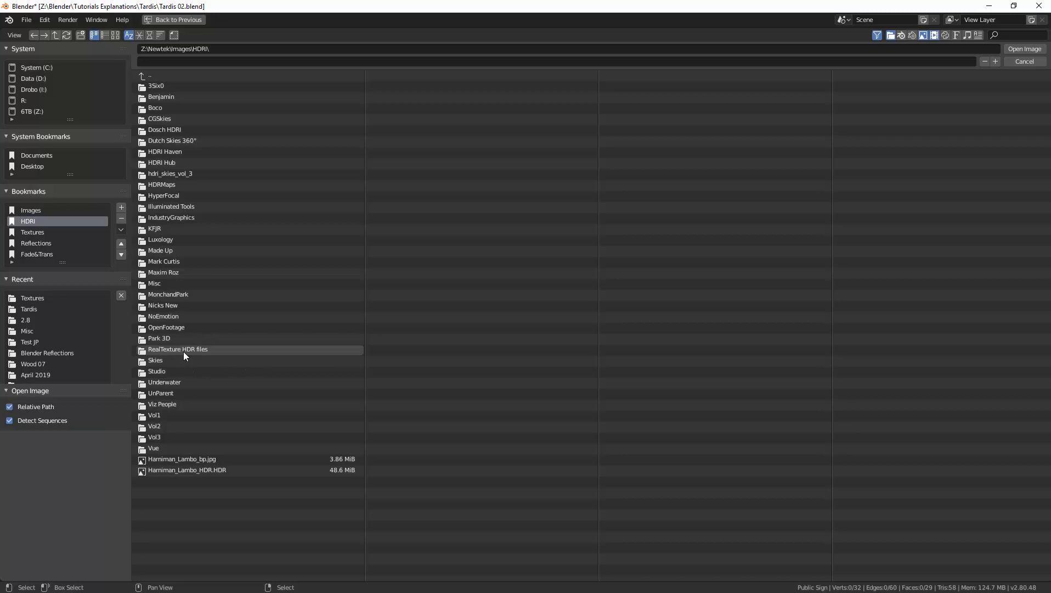
double_click(159, 337)
double_click(164, 86)
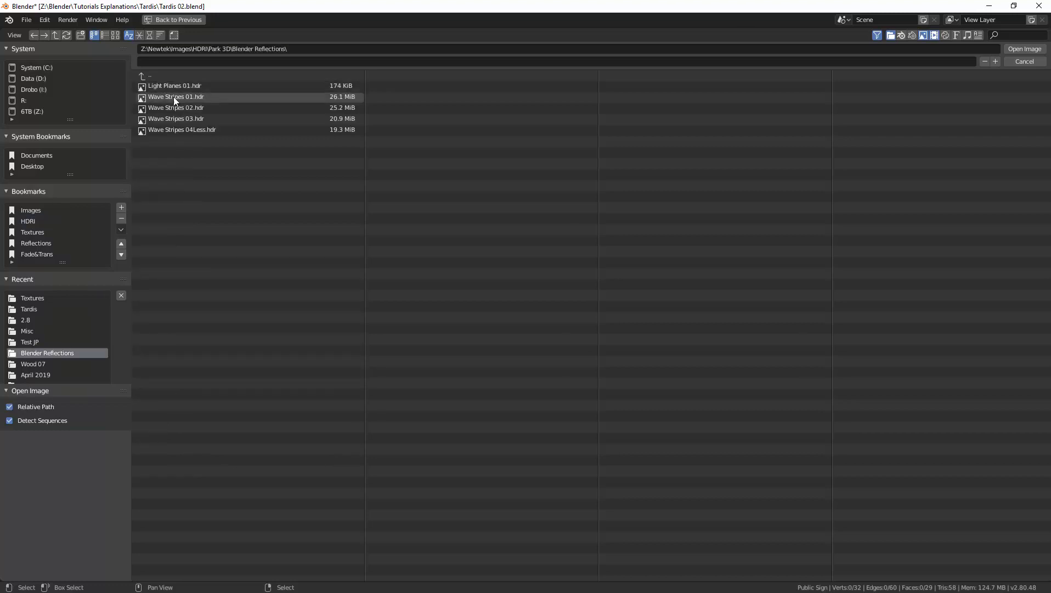
left_click(171, 118)
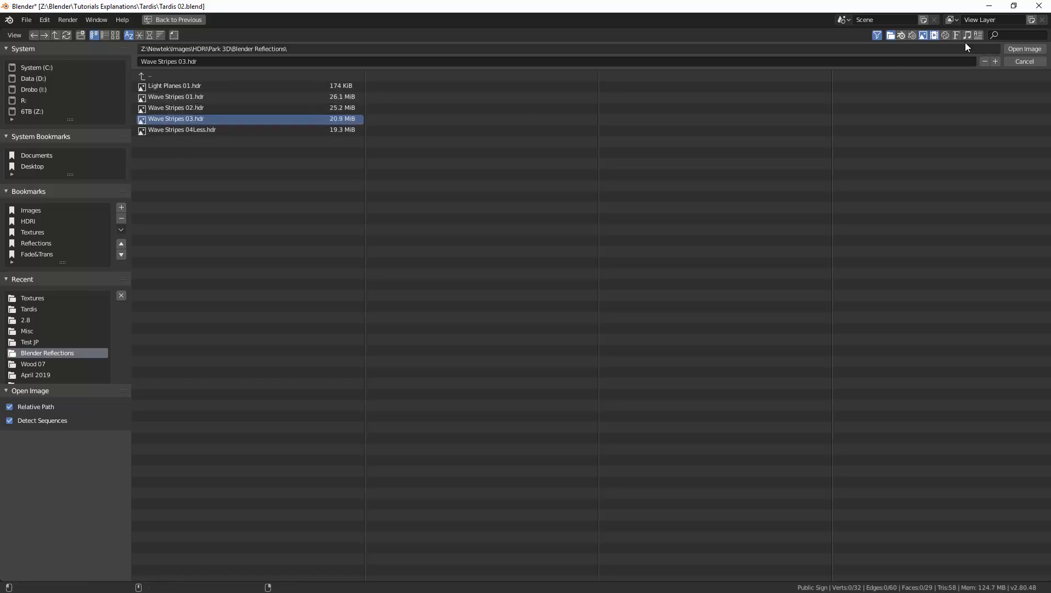
left_click(1011, 51)
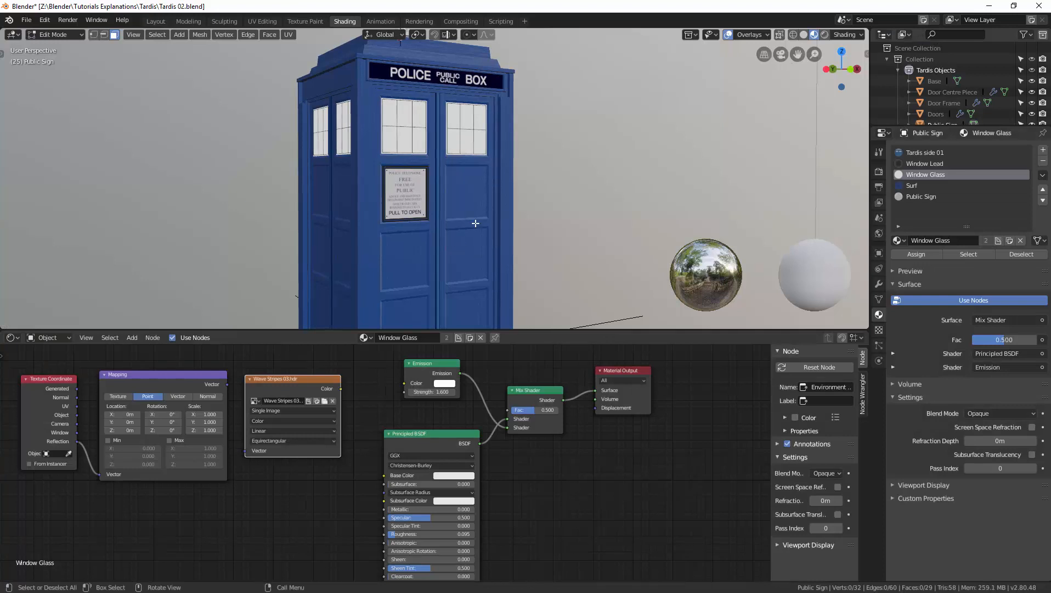
Step: Link the Mapping output through the environment texture into the Emission node's Color, and save the file
left_click_drag(228, 384, 243, 449)
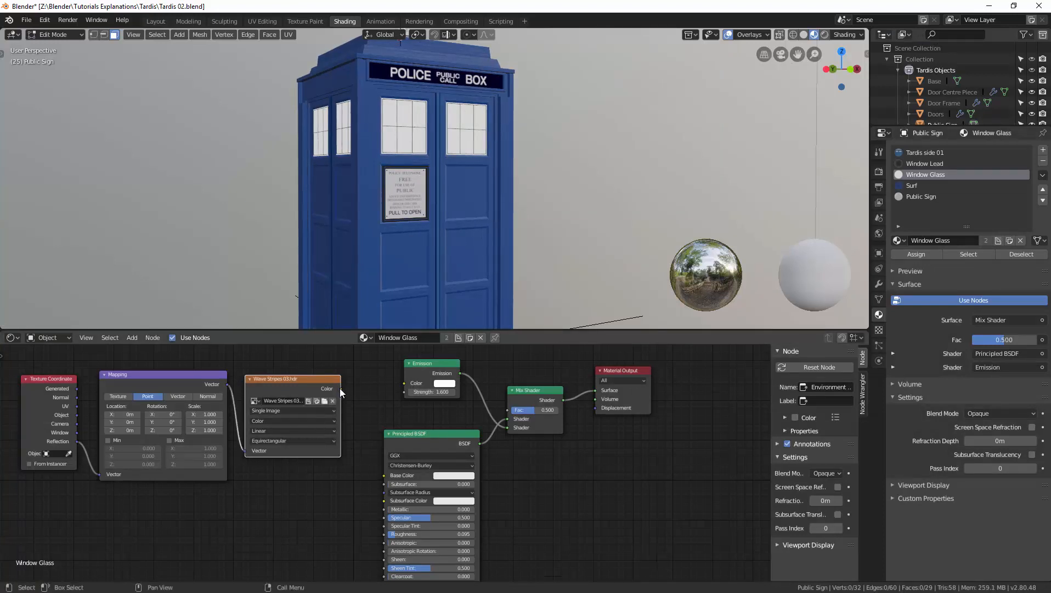
left_click_drag(340, 388, 406, 385)
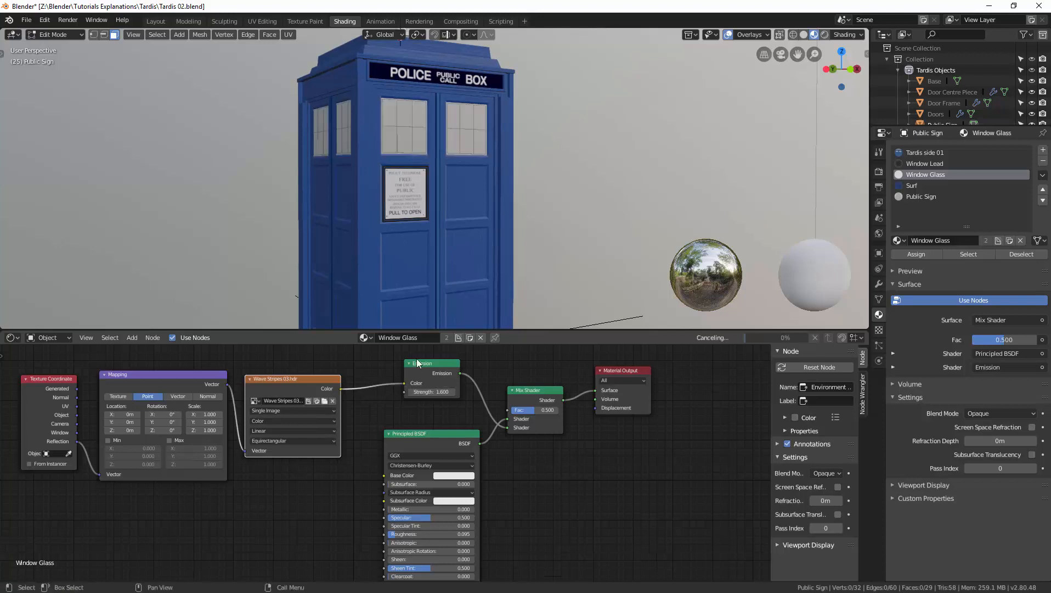
middle_click_drag(430, 239, 411, 314)
scroll(418, 245, "down", 2)
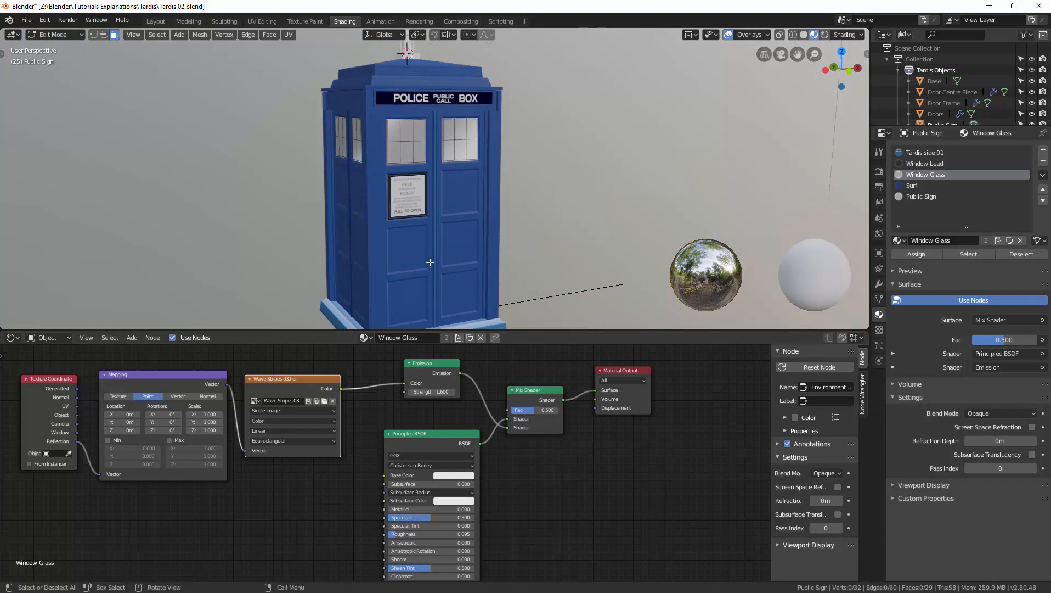
key("ctrl+s")
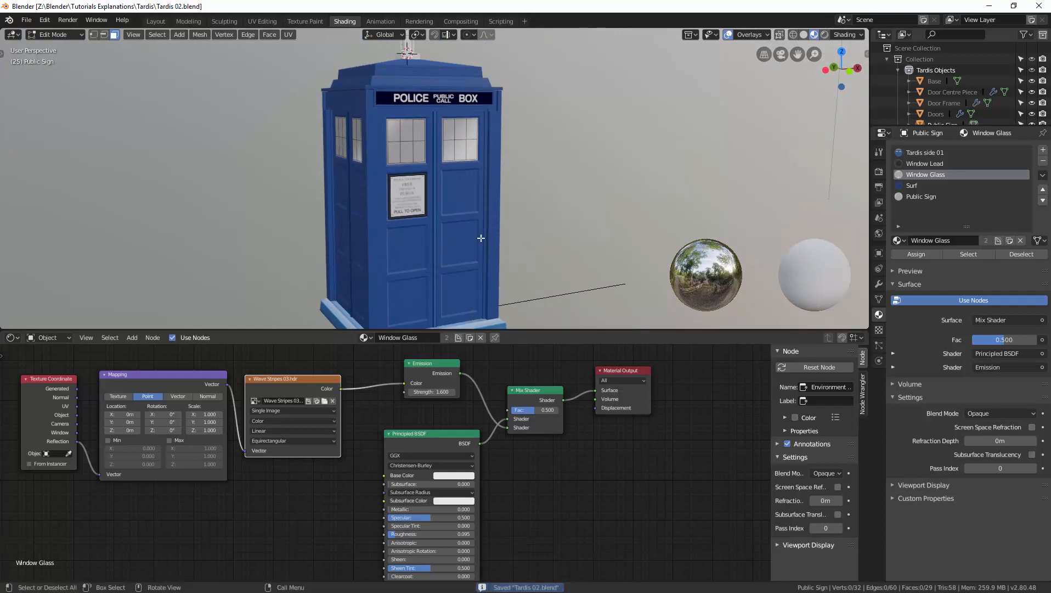
Step: Return to Object Mode, select the Tardis base, and enter Edit Mode on it
middle_click_drag(480, 239, 441, 246, "shift")
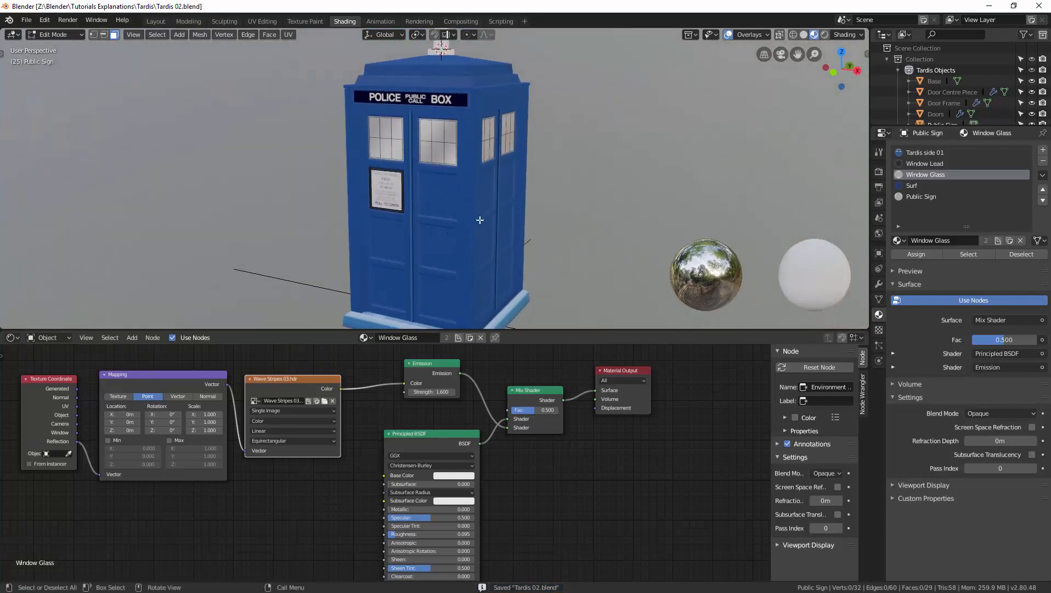
mouse_move(480, 220)
middle_mouse_down("shift")
mouse_move(488, 183)
mouse_move(486, 234)
middle_mouse_up("shift")
scroll(491, 197, "down", 1)
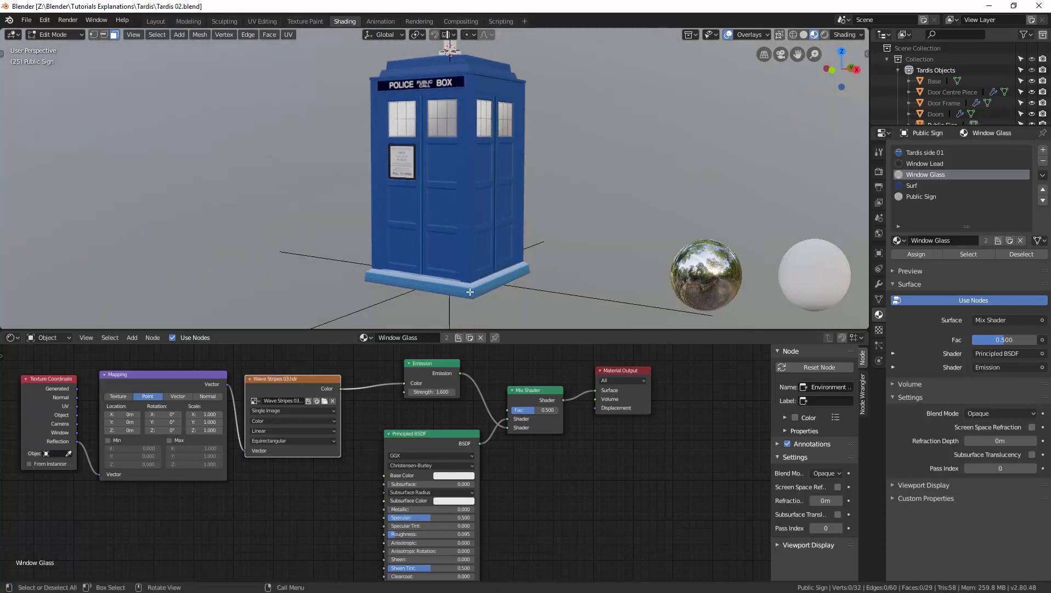
key("ctrl+Tab")
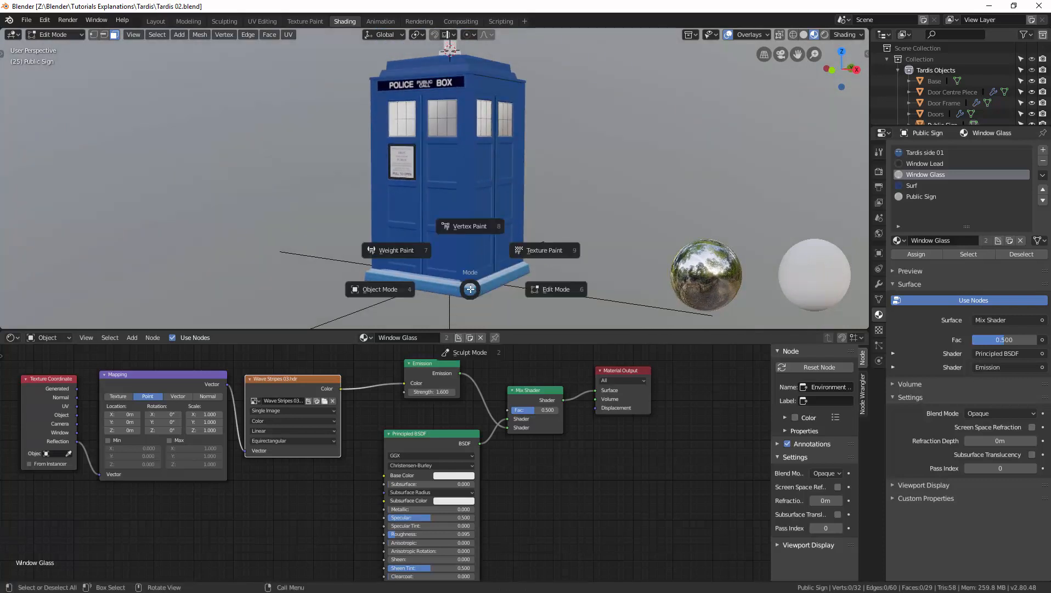
left_click(402, 290)
left_click(423, 289)
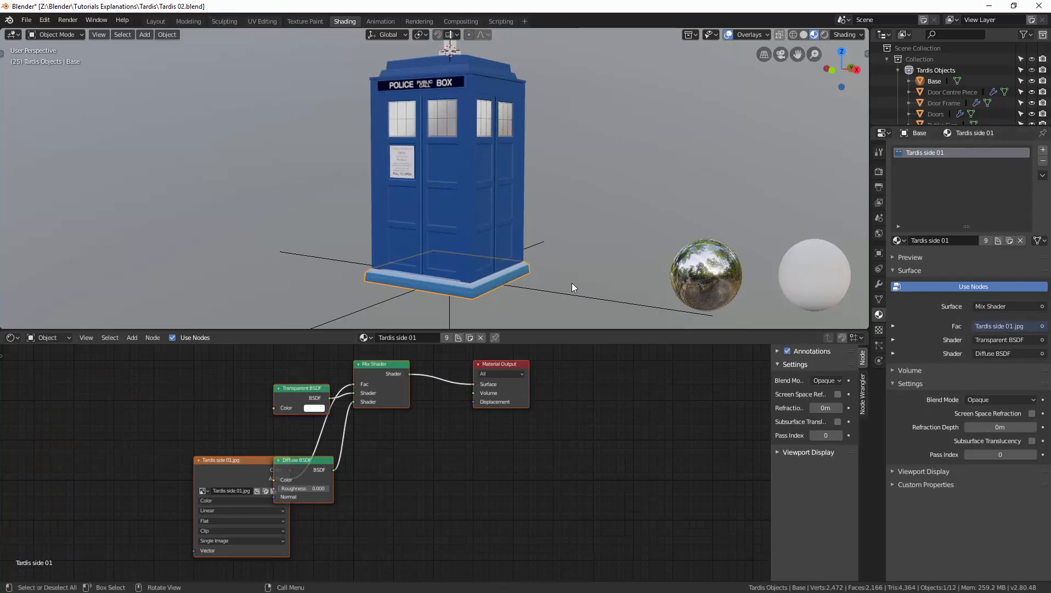
key("ctrl+Tab")
left_click(609, 275)
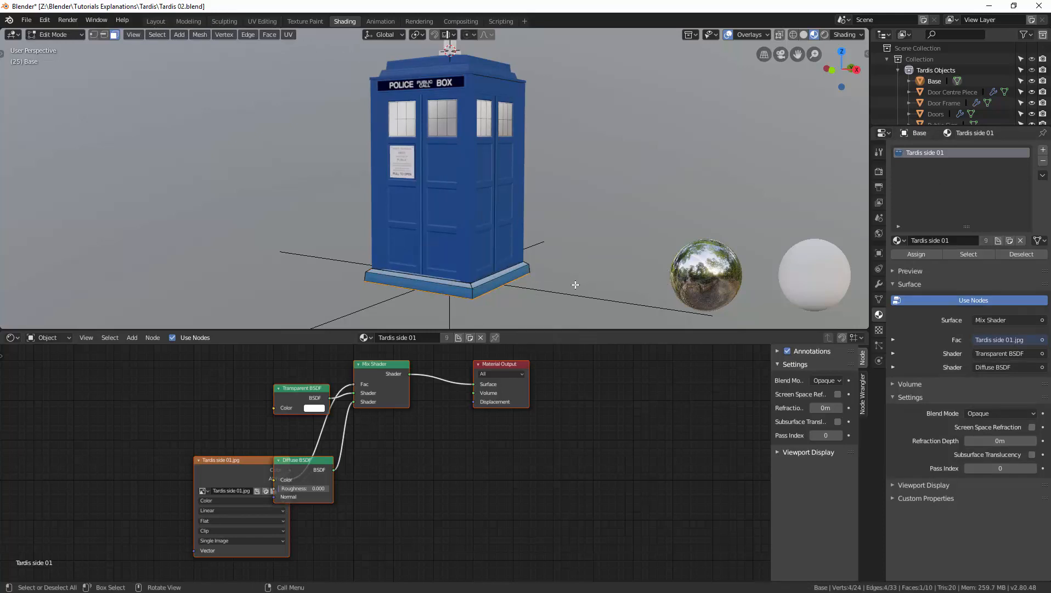
middle_click_drag(575, 283, 557, 247, "shift")
scroll(558, 248, "up", 3)
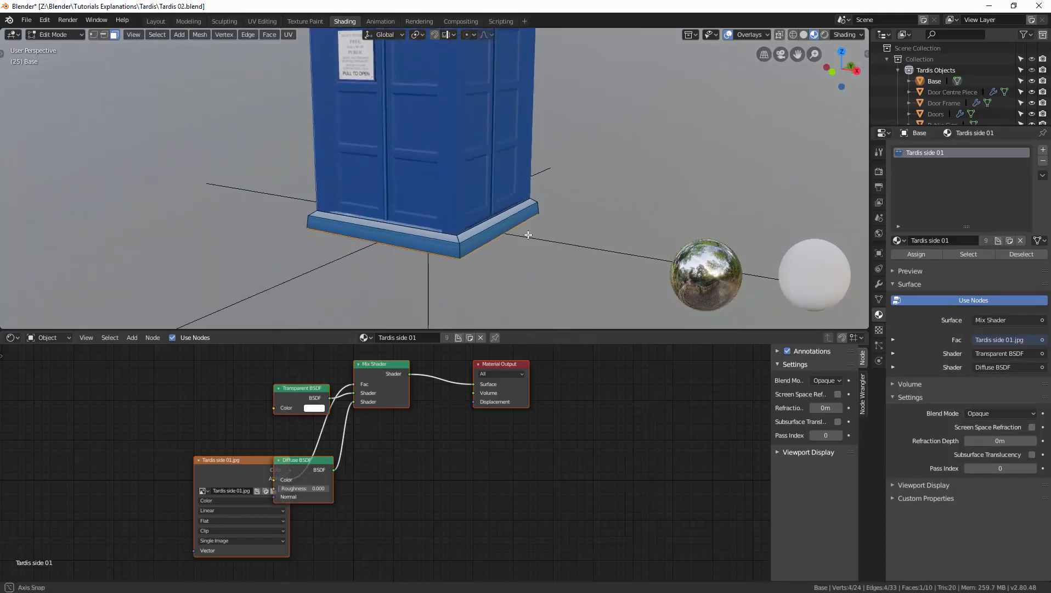
Step: Add a second material slot to the base using the existing Surf material and assign it to all of the base's faces
left_click(1042, 149)
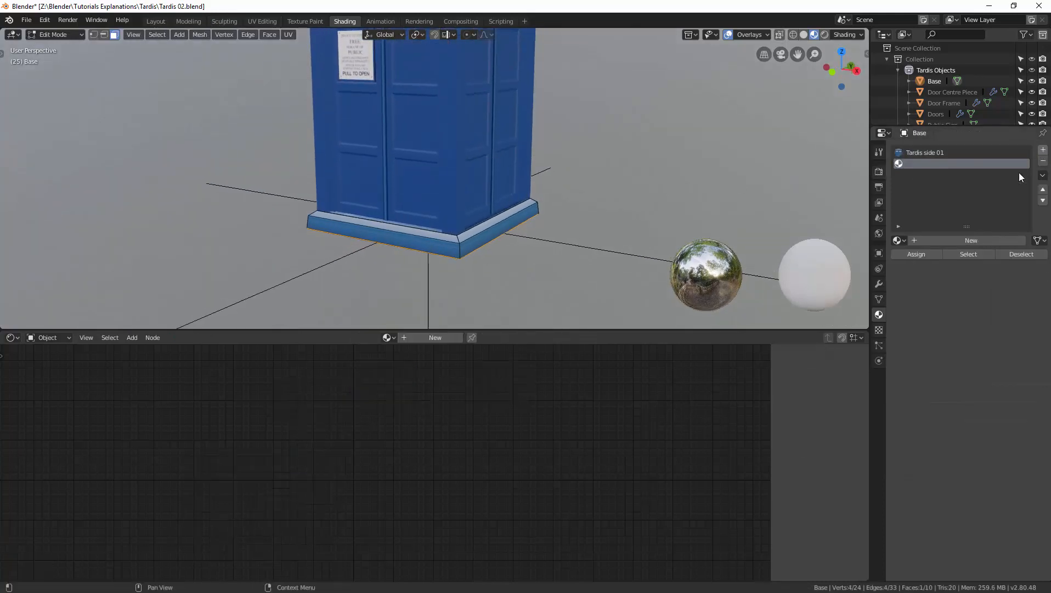
left_click(899, 240)
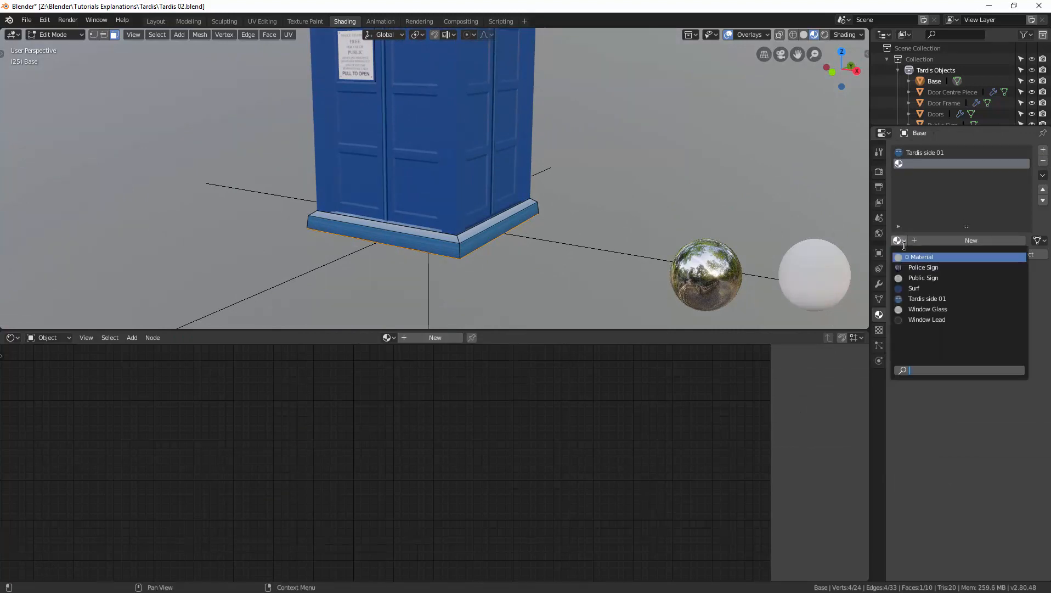
left_click(907, 288)
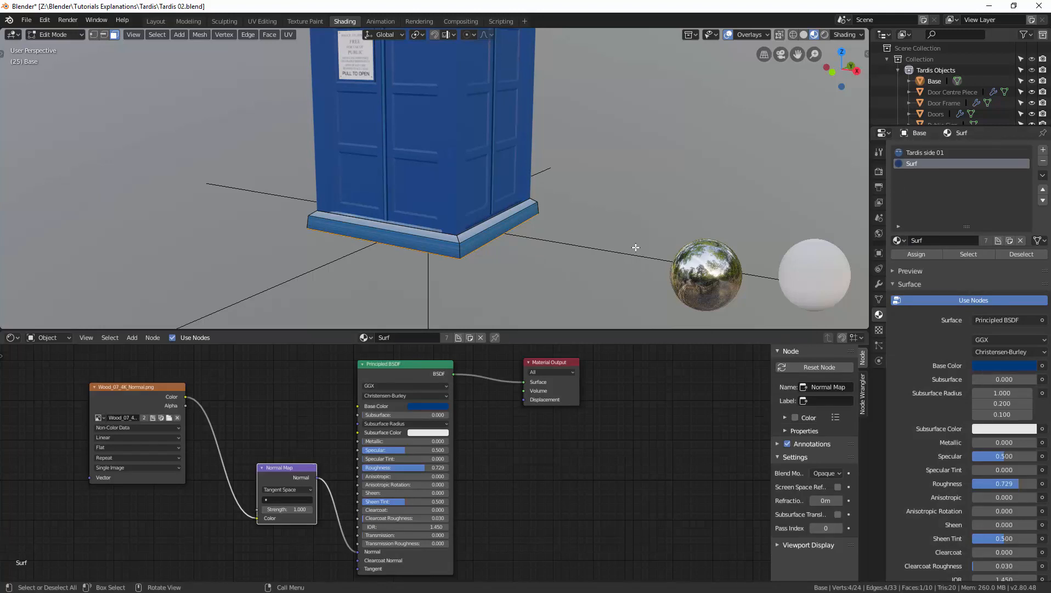
key("a")
left_click(919, 254)
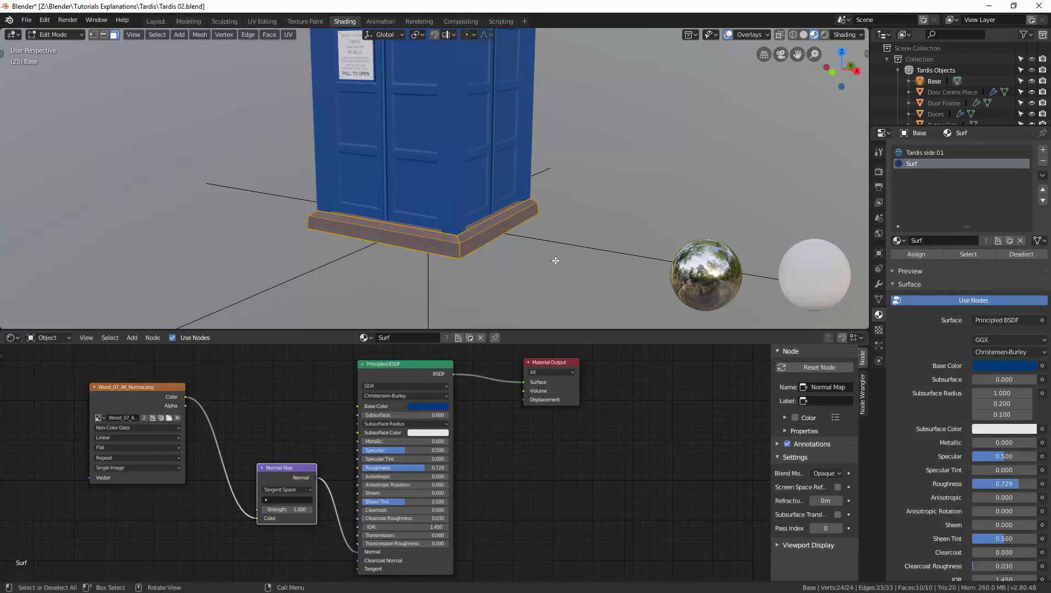
scroll(537, 246, "up", 3)
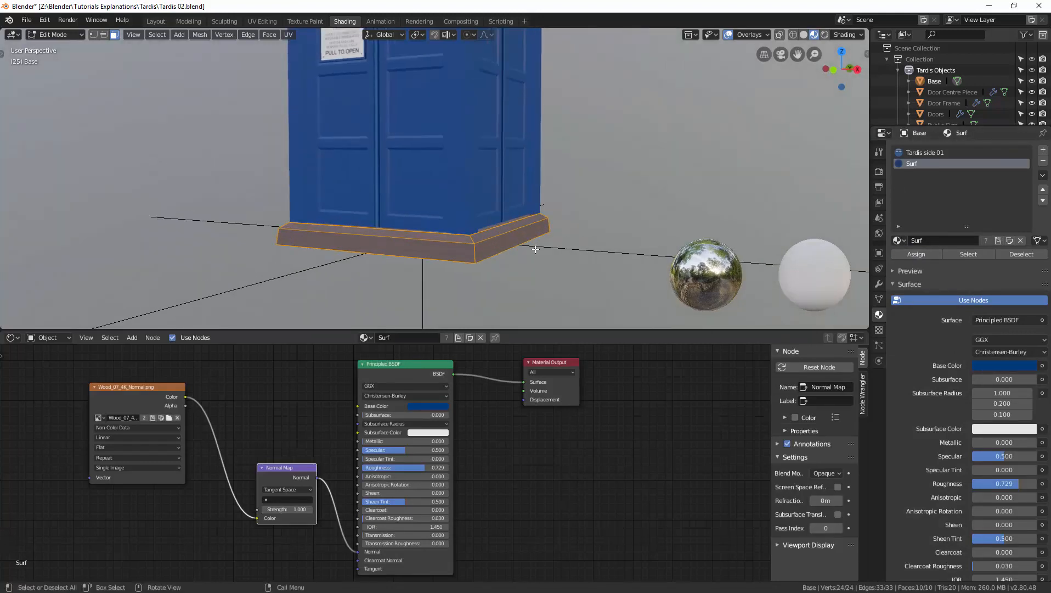
key("alt+a")
middle_click_drag(535, 249, 546, 223)
scroll(493, 265, "up", 3)
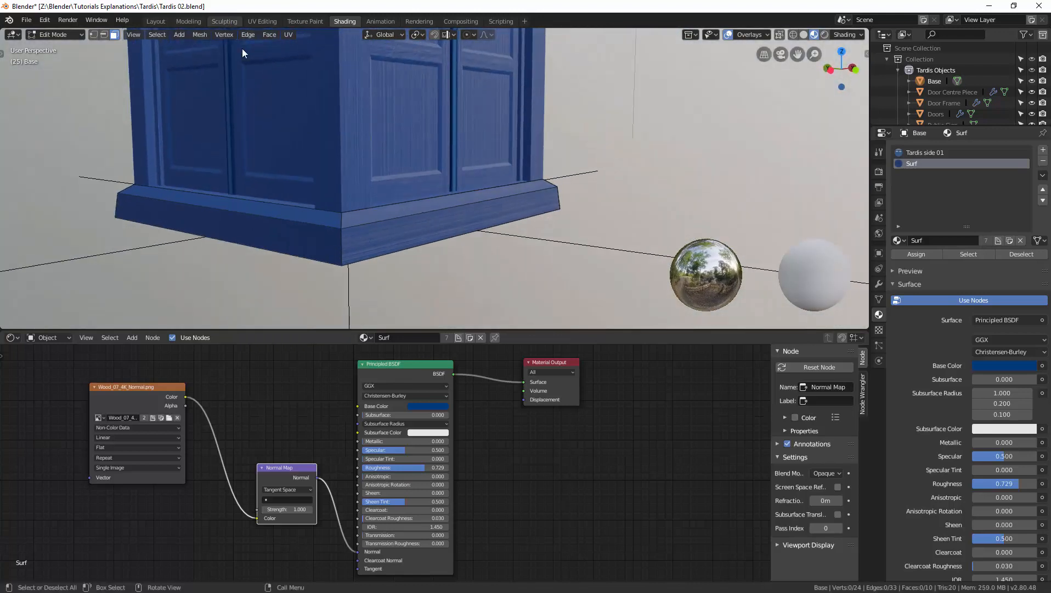
middle_click_drag(318, 237, 340, 240)
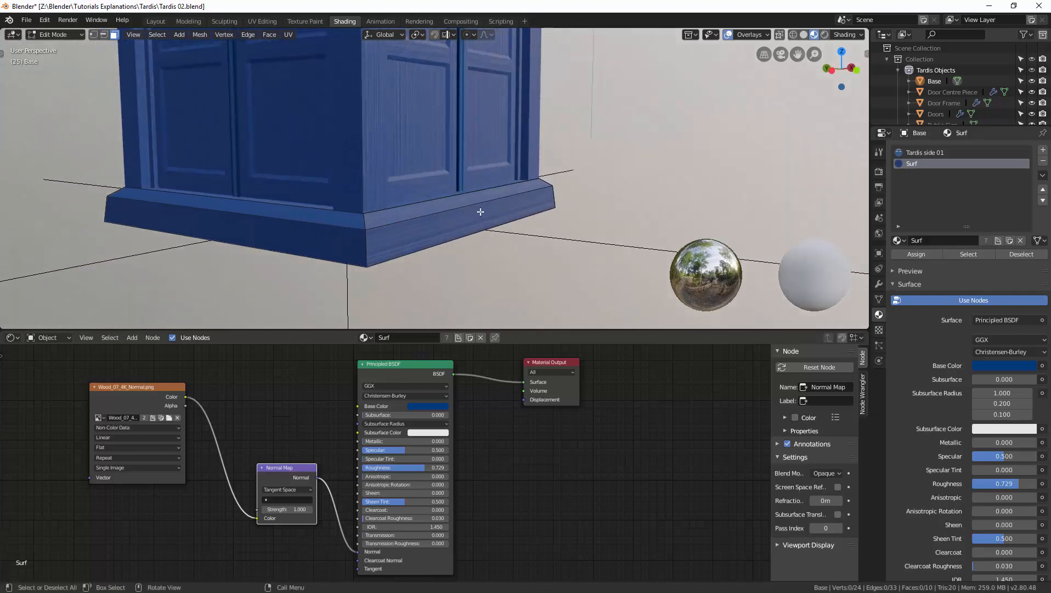
Step: Switch to the UV Editing workspace, isolate the Tardis base by hiding all other objects, and enter Edit Mode on it
left_click(257, 21)
middle_click_drag(394, 451, 380, 389)
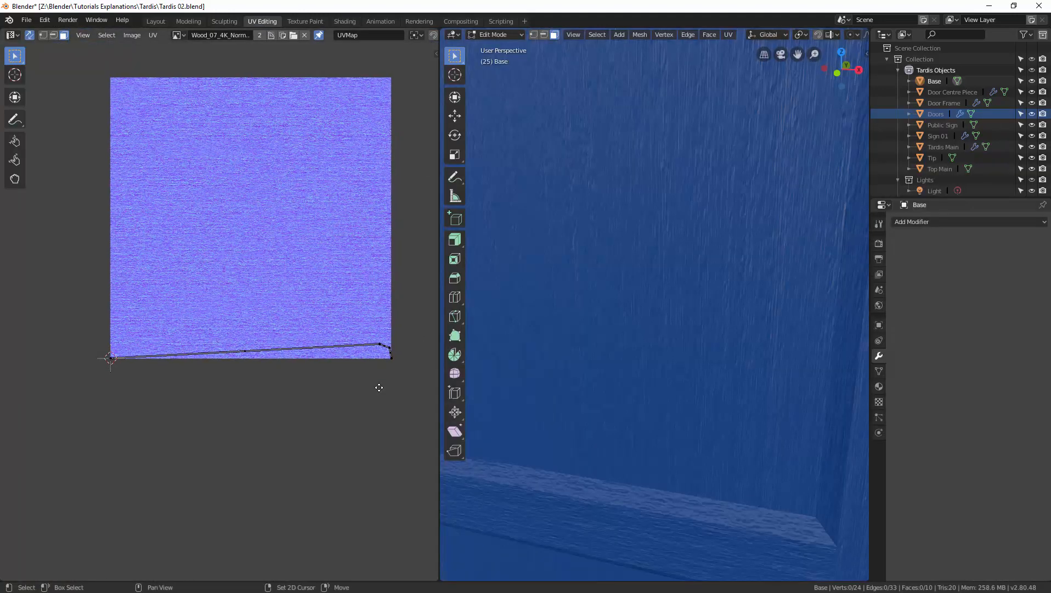
scroll(606, 443, "down", 7)
scroll(621, 420, "down", 1)
middle_click_drag(622, 419, 671, 237, "shift")
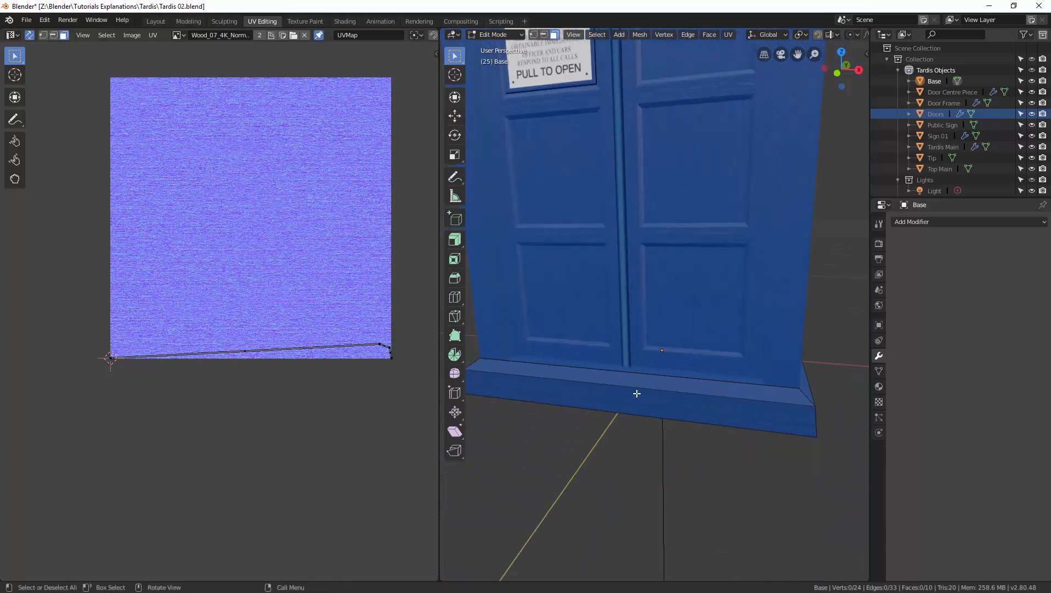
key("ctrl+Tab")
left_click(549, 389)
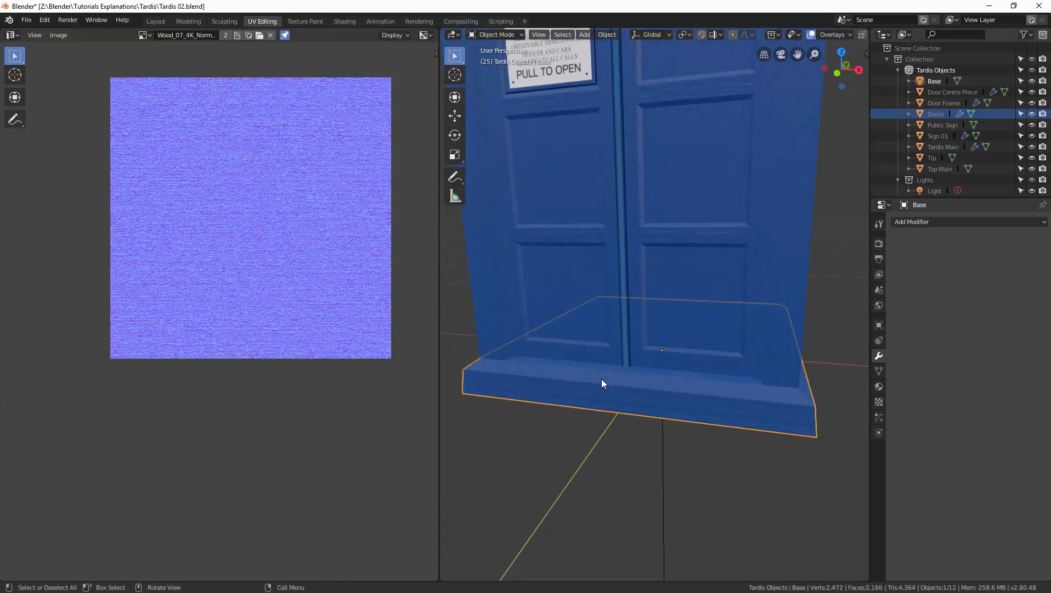
key("shift+h")
key("ctrl+Tab")
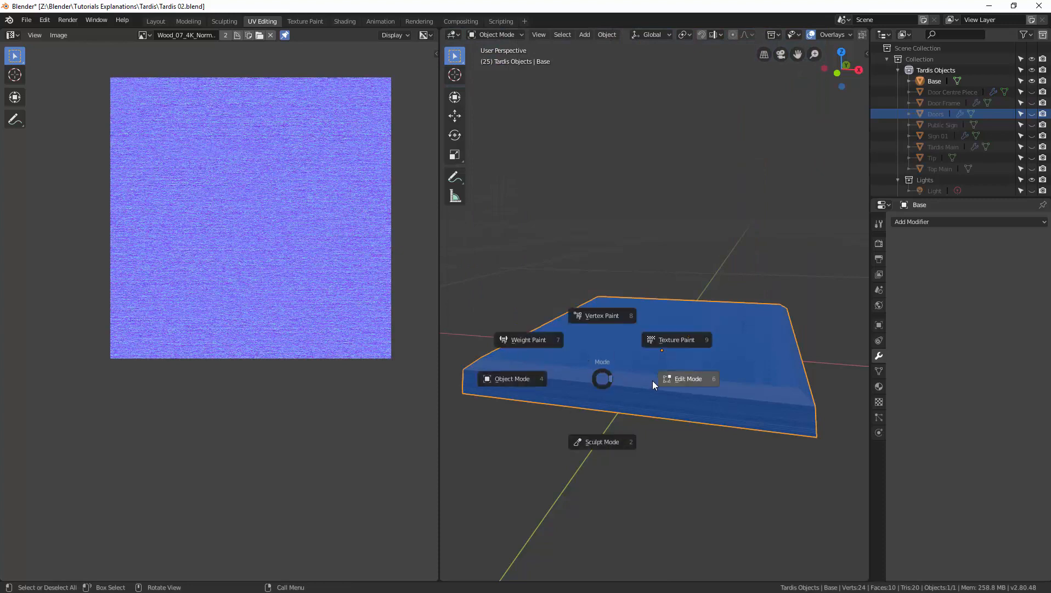
left_click(698, 385)
Step: Mark the base's top-face border, corner edges and outer bottom edges as seams
middle_click_drag(656, 361, 425, 314)
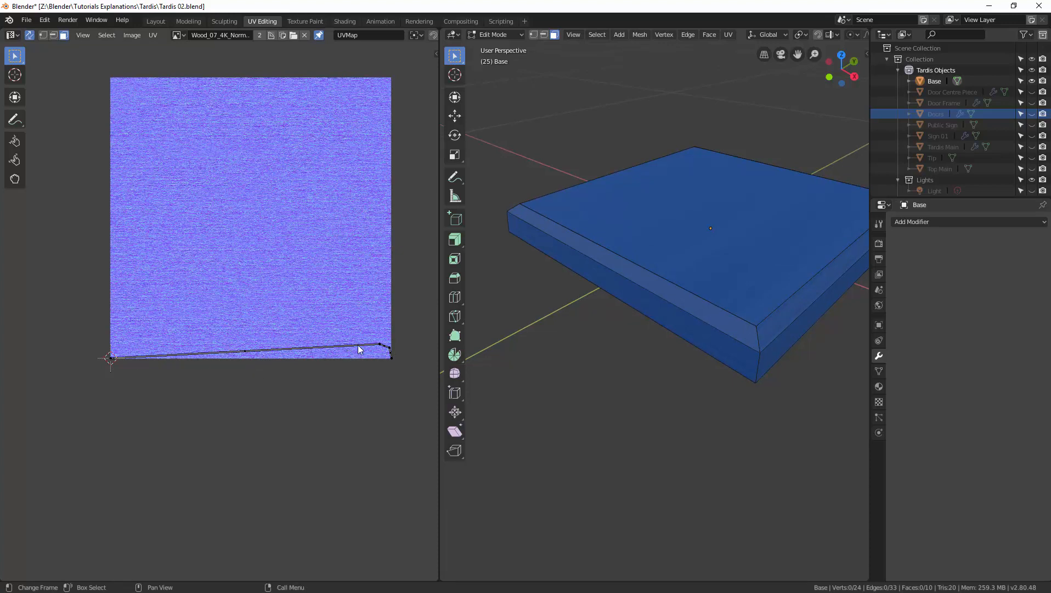
middle_click_drag(620, 313, 736, 224)
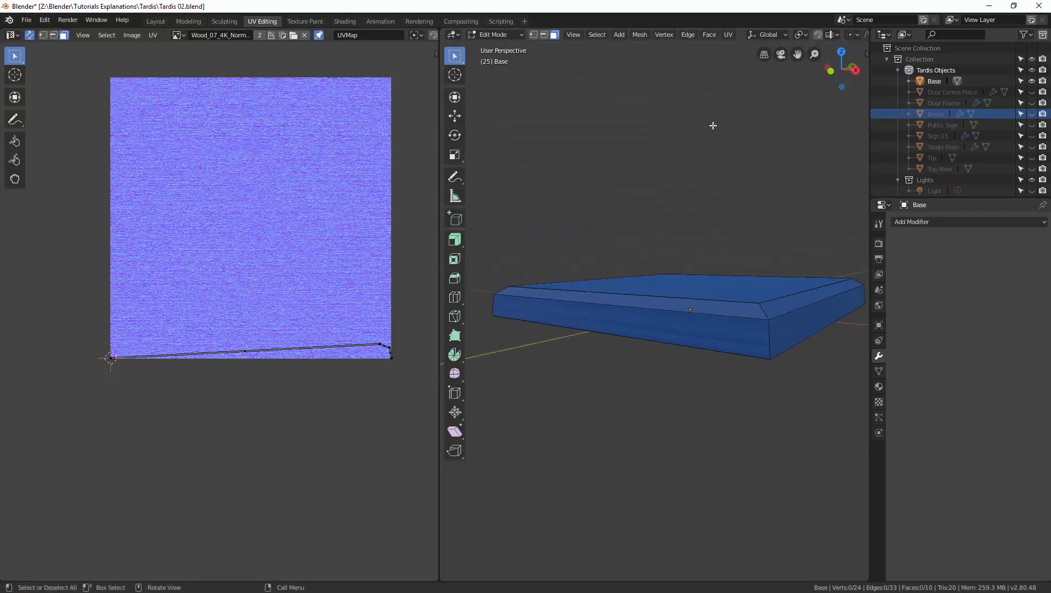
key("2")
left_click(763, 311, "alt")
middle_click_drag(708, 306, 675, 293)
middle_click_drag(553, 263, 744, 52)
left_click(513, 268, "shift")
left_click(730, 35)
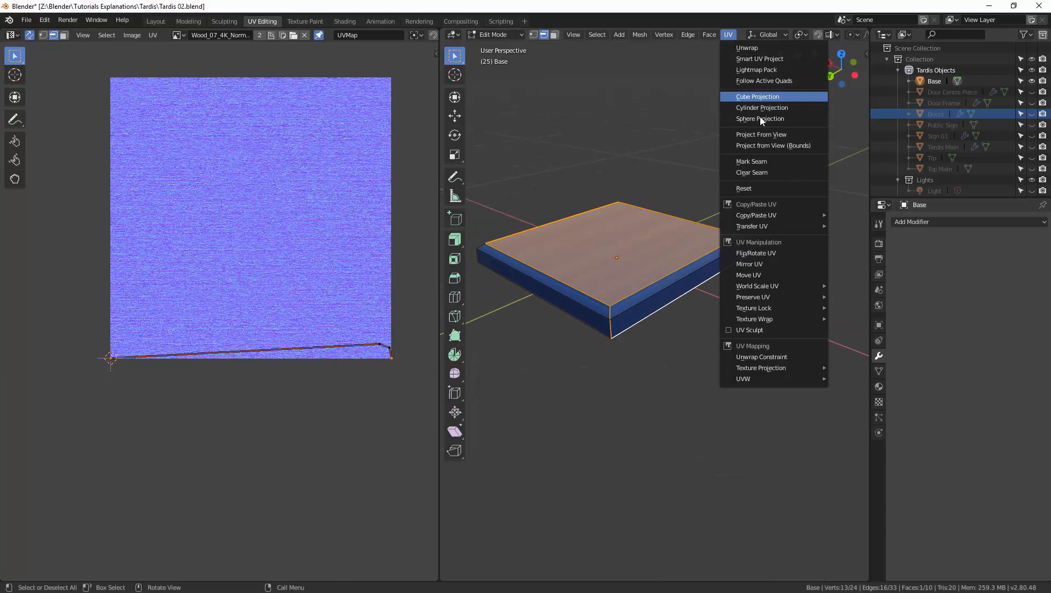
left_click(759, 162)
Step: Unwrap all of the base's faces along the marked seams
key("a")
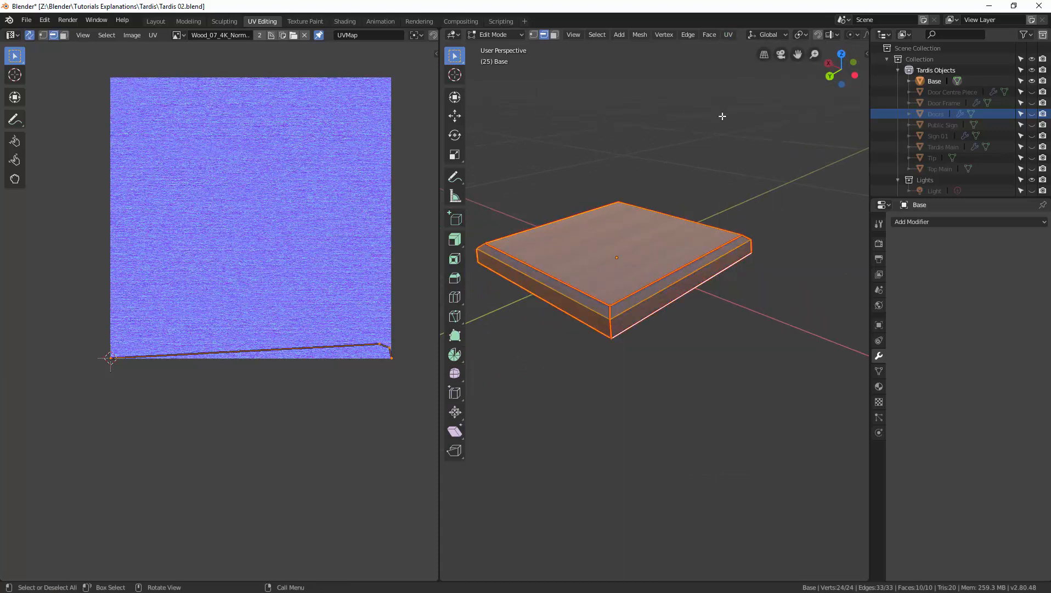
left_click(728, 34)
left_click(730, 45)
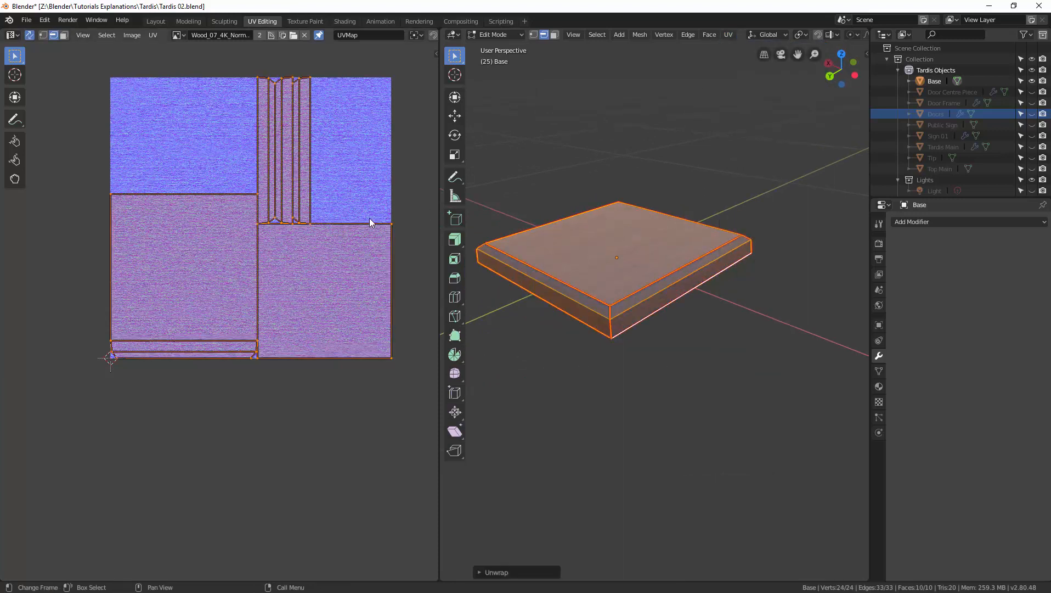
middle_click_drag(605, 241, 582, 265)
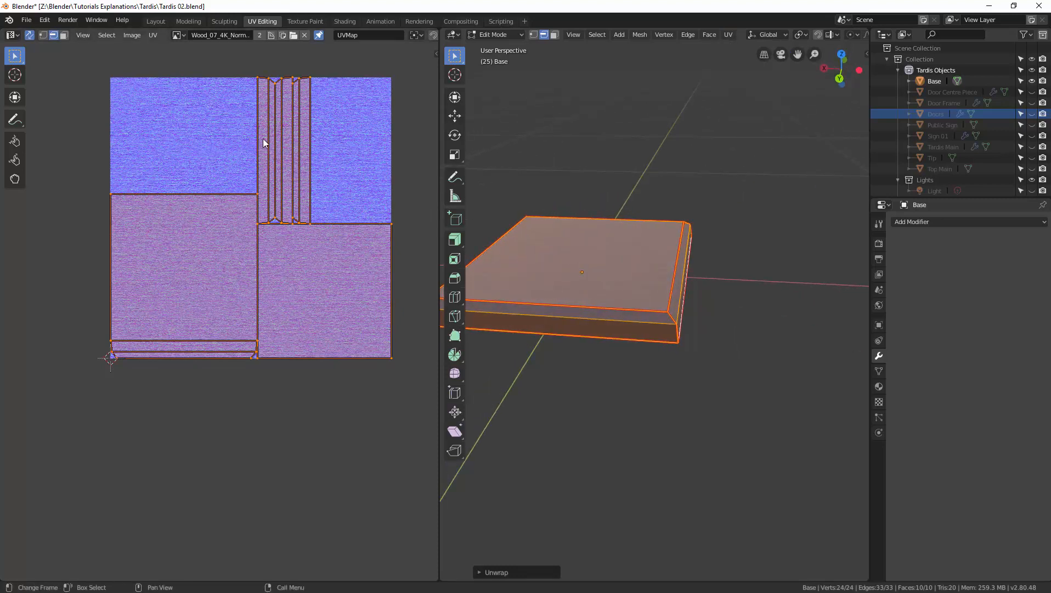
Step: Rotate the base's vertical side-strip UV islands by 90° and move them directly above the large square island
key("3")
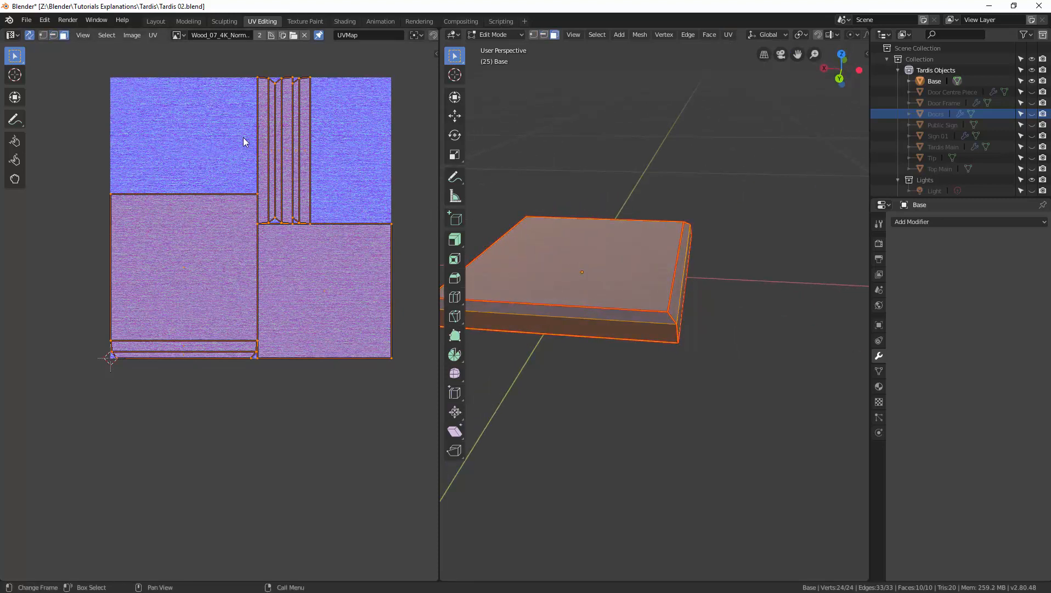
key("alt+a")
left_click_drag(249, 136, 324, 165)
type("r")
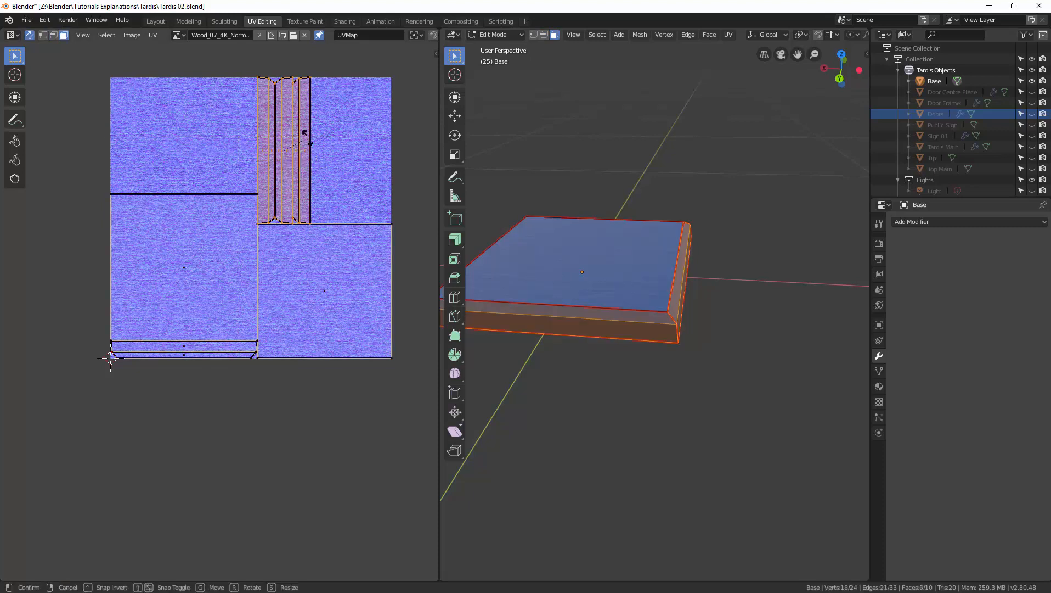
type("90")
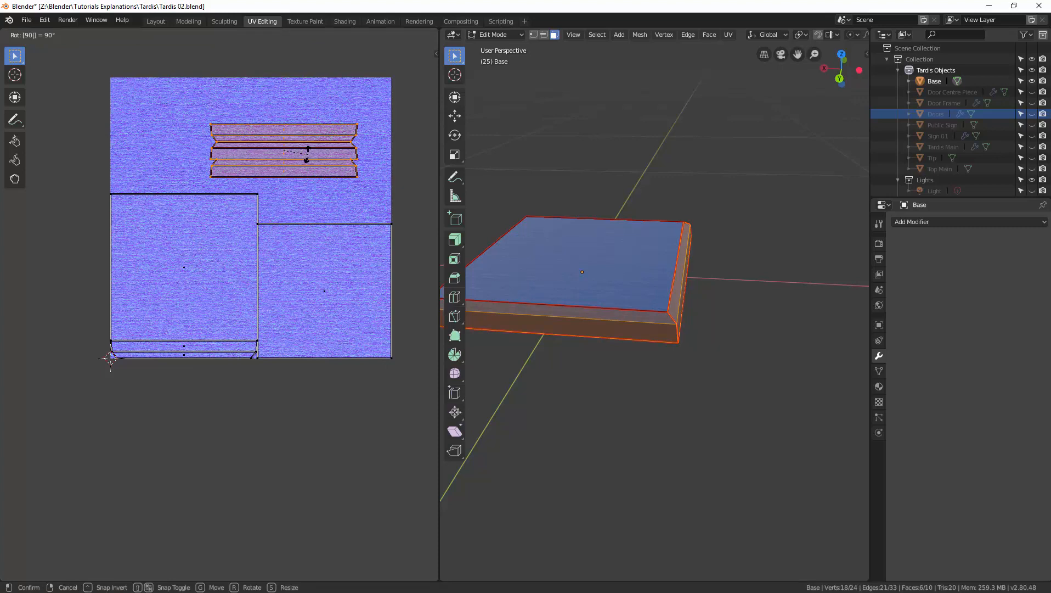
key("Return")
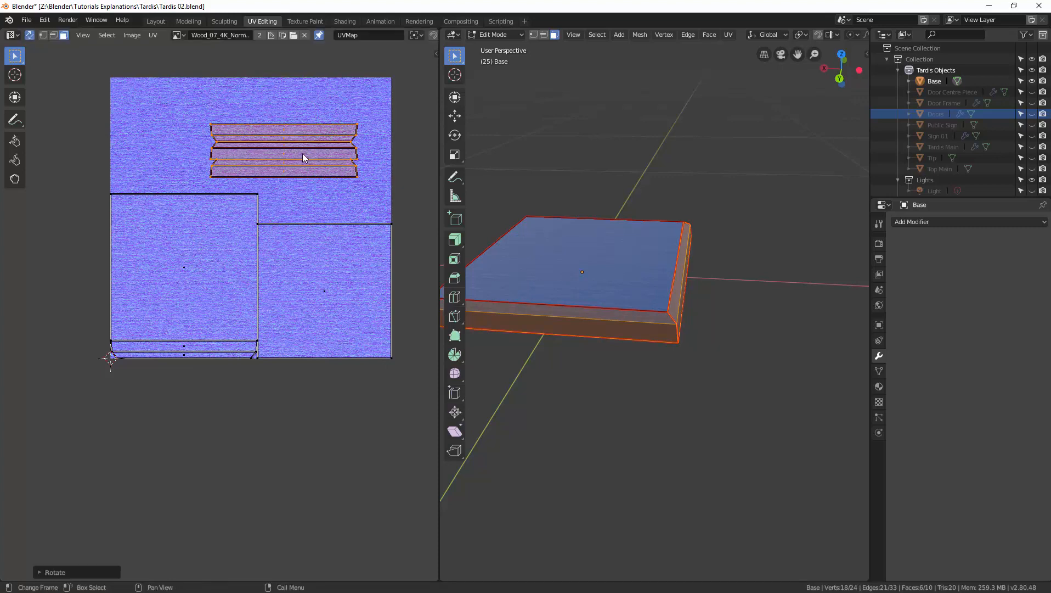
key("g")
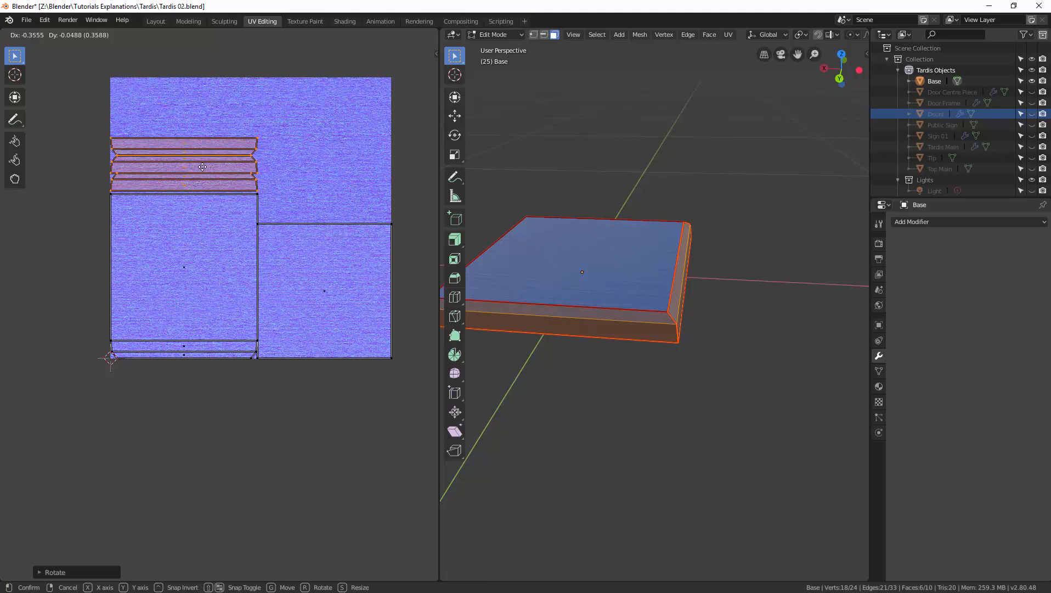
left_click(202, 167)
Step: Return to Object Mode, unhide the rest of the Tardis, and save the file
left_click(558, 322)
middle_click_drag(558, 322, 657, 334)
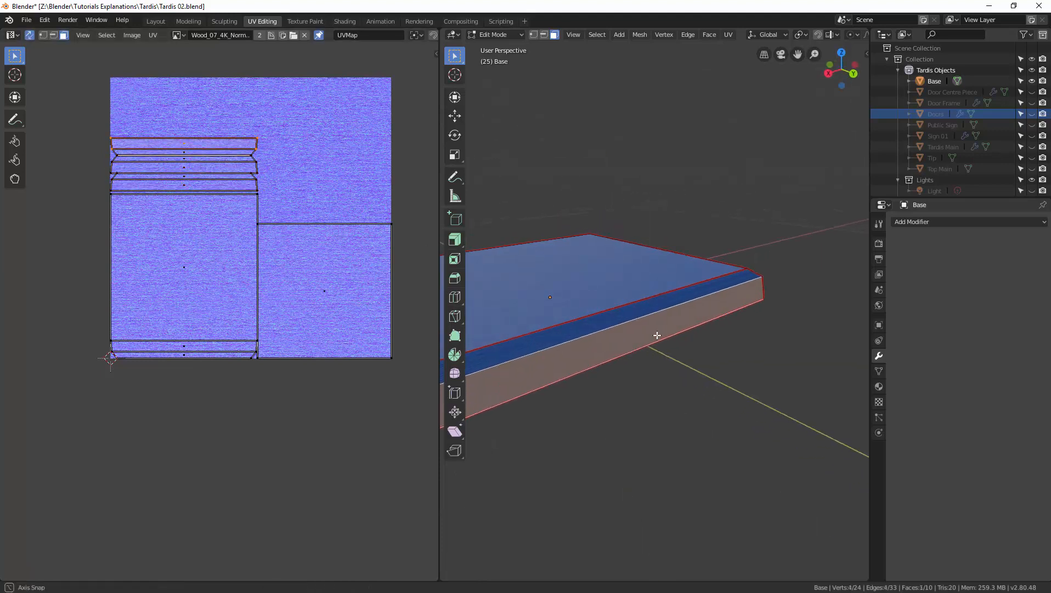
left_click(643, 387)
middle_click_drag(643, 386, 699, 365, "shift")
key("ctrl+Tab")
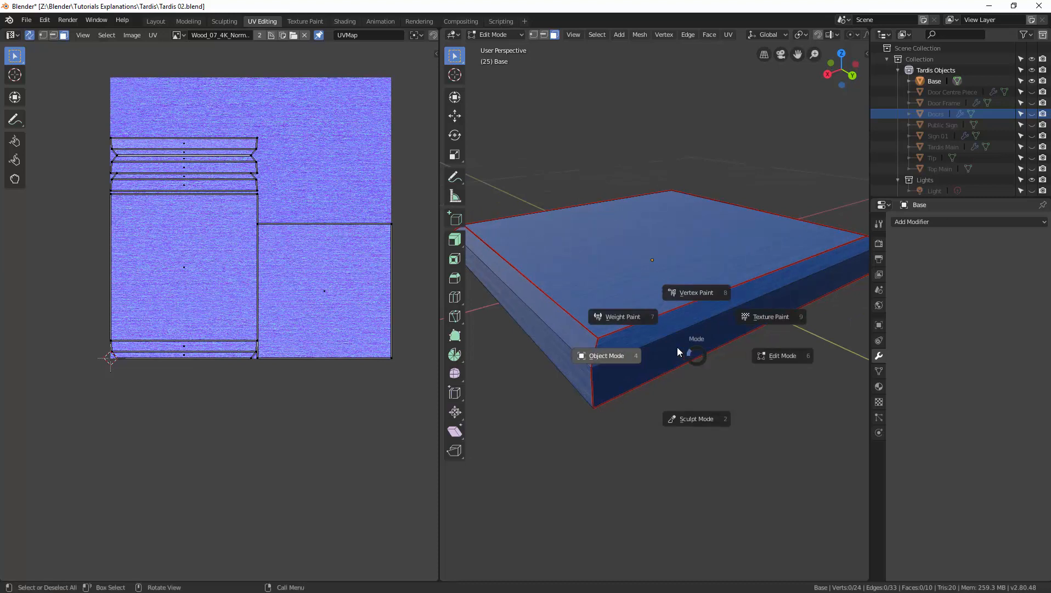
left_click(631, 357)
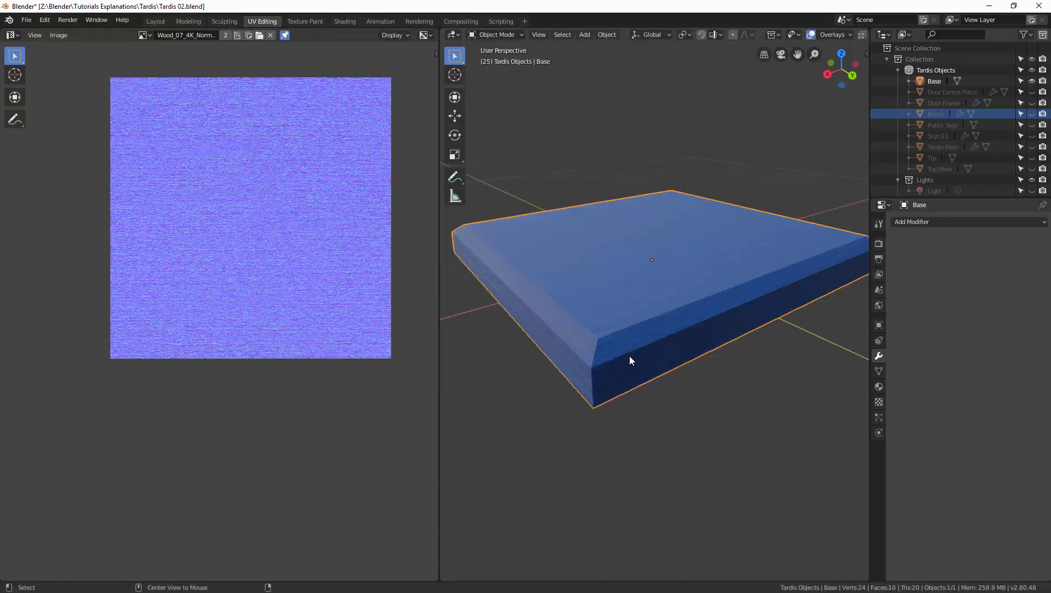
key("alt+h")
scroll(629, 352, "down", 5)
middle_click_drag(630, 346, 710, 378)
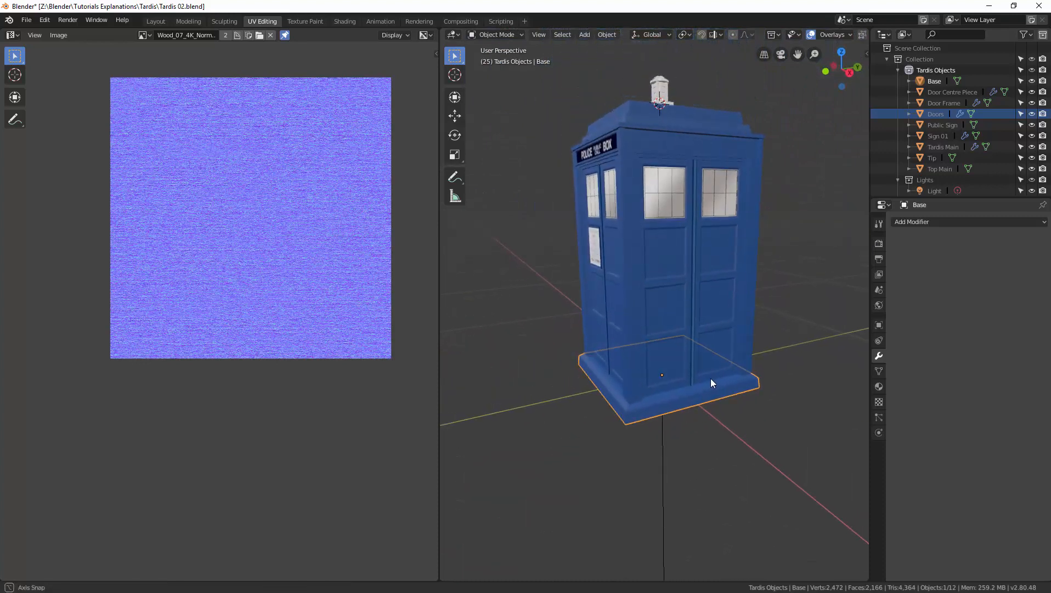
key("ctrl+s")
Step: Isolate the Tip object on the Tardis roof by hiding everything else, and enter Edit Mode on it
left_click(637, 317)
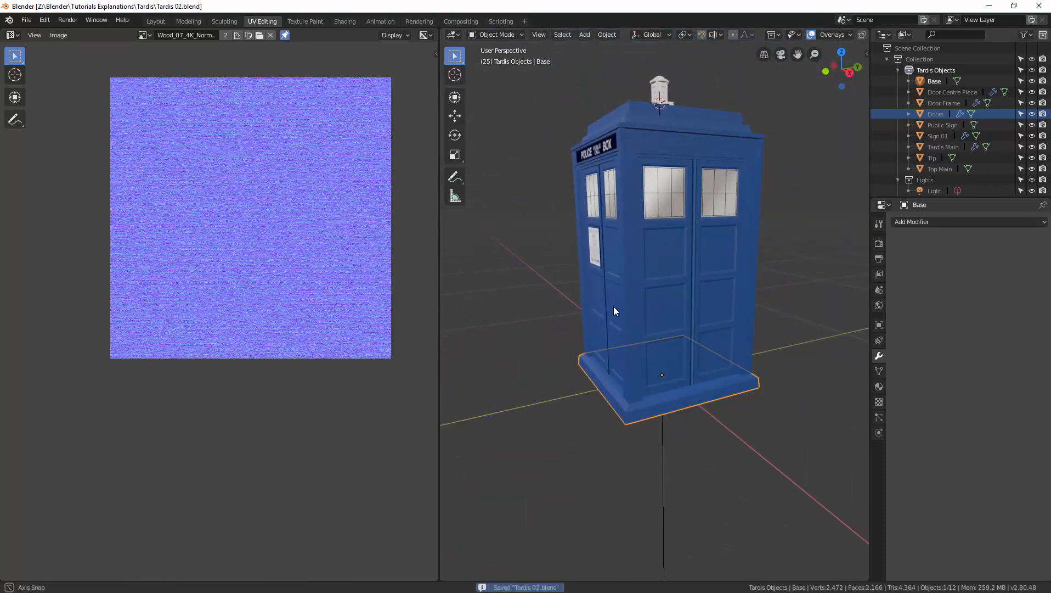
middle_click_drag(614, 306, 639, 181)
left_click(639, 181)
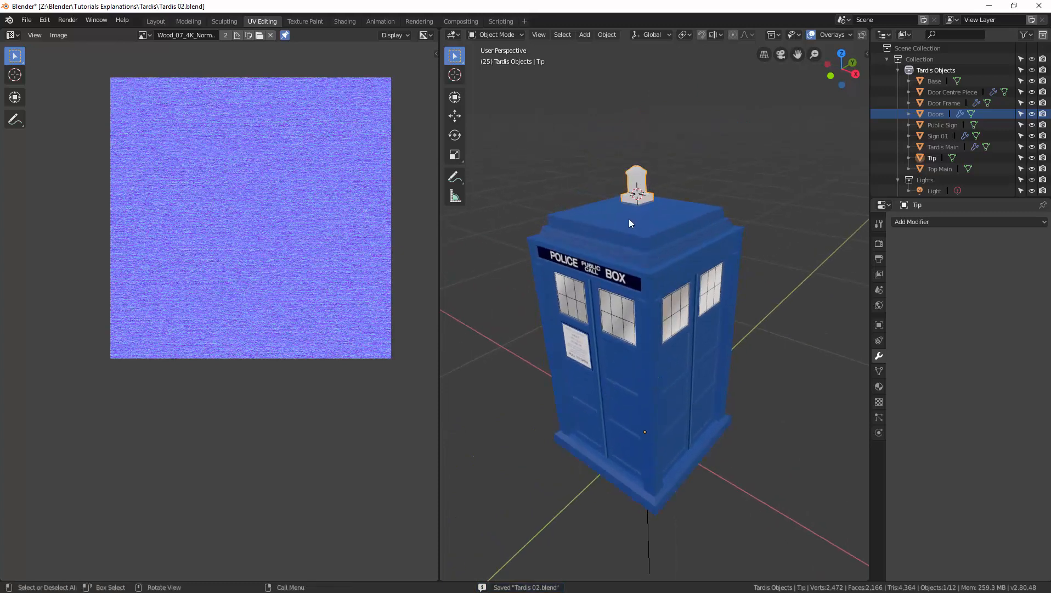
key("shift+h")
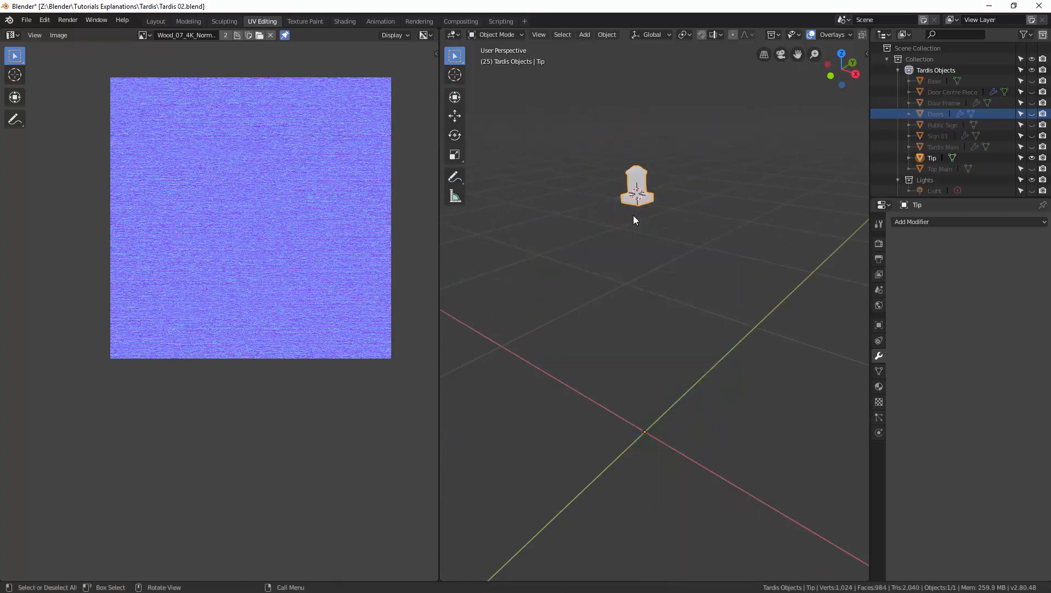
key("KP_Decimal")
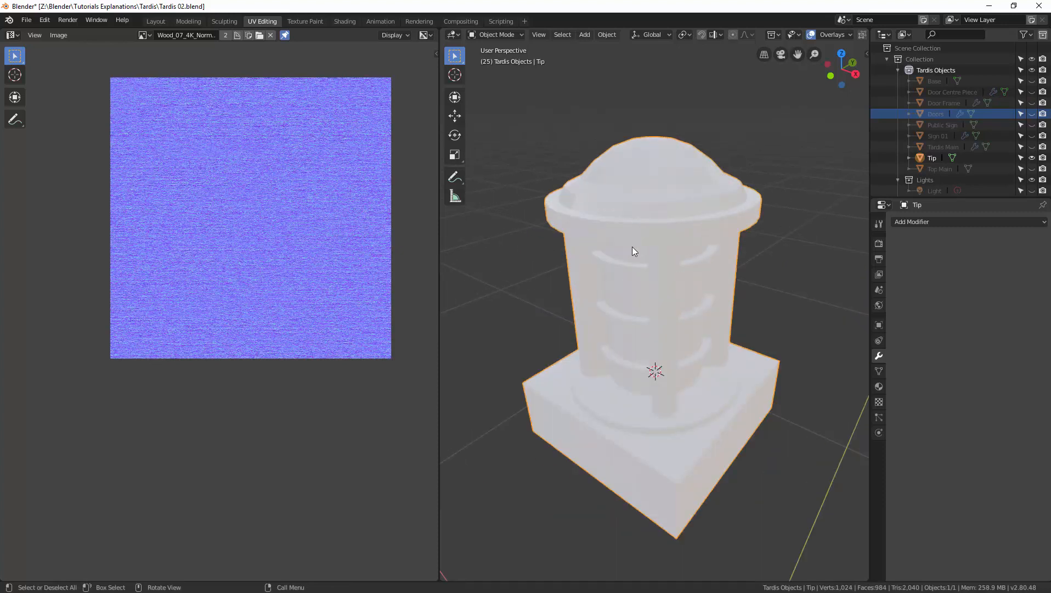
scroll(633, 249, "down", 3)
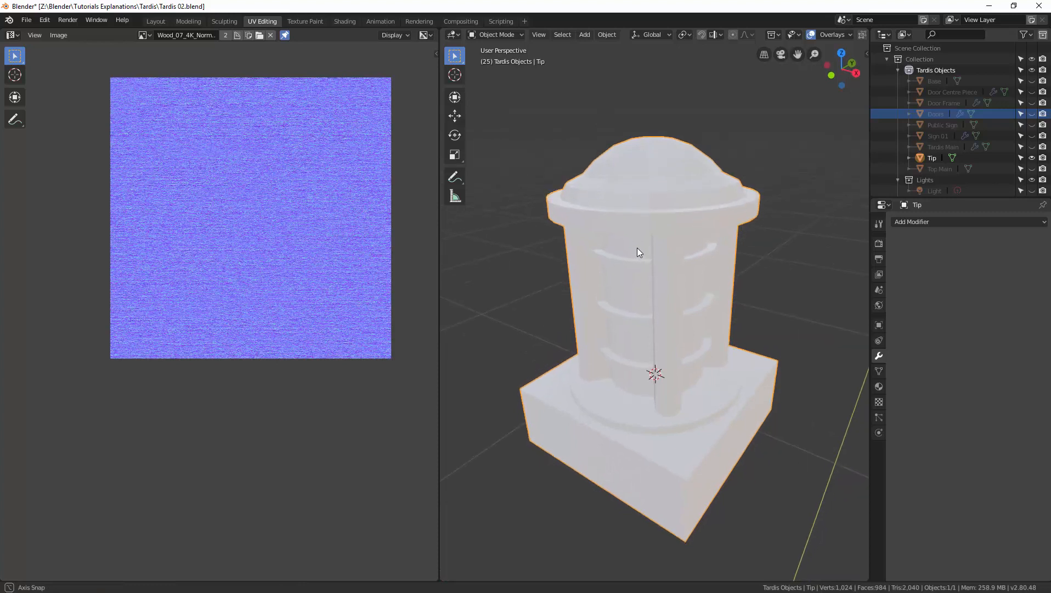
mouse_move(636, 248)
middle_mouse_down()
mouse_move(641, 238)
mouse_move(641, 250)
middle_mouse_up()
key("ctrl+Tab")
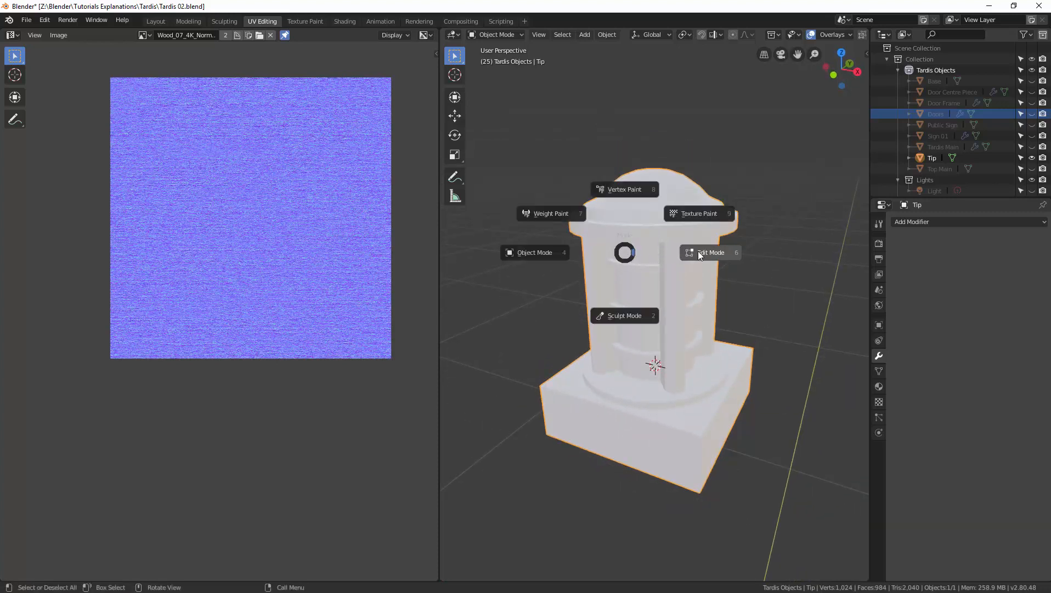
left_click(700, 253)
middle_click_drag(638, 250, 641, 248)
Step: Unwrap the loop of four faces running over the tip's square bottom block, and clear the selection
key("a")
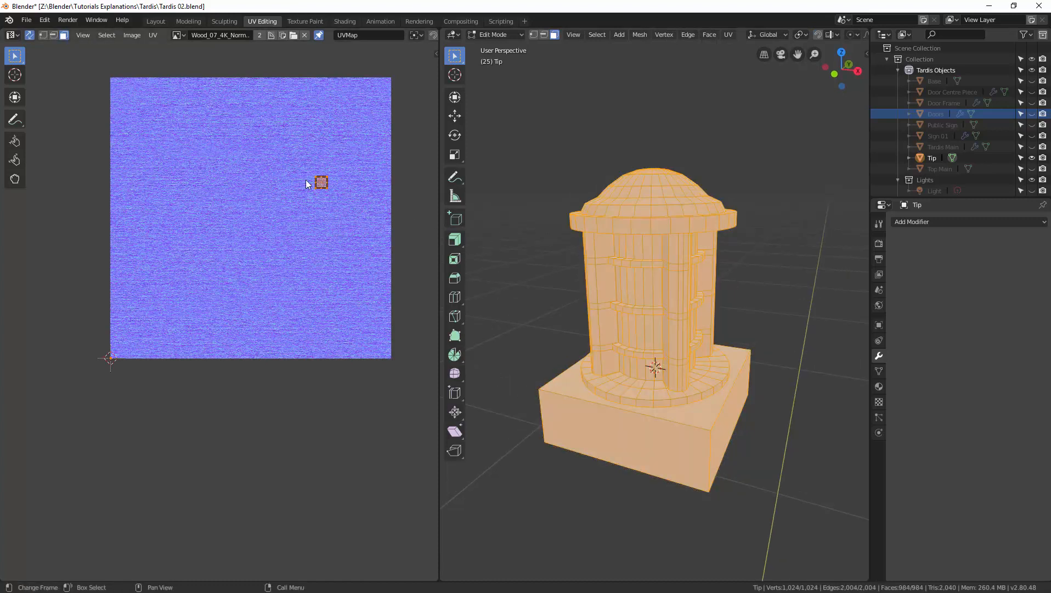
scroll(631, 274, "up", 2)
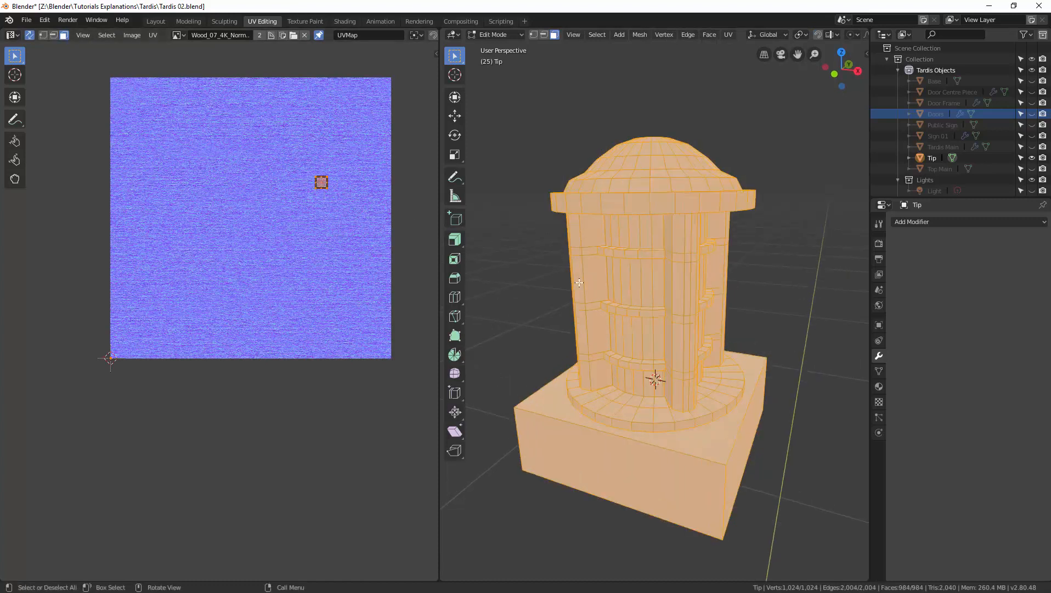
scroll(623, 260, "up", 1)
left_click(521, 294)
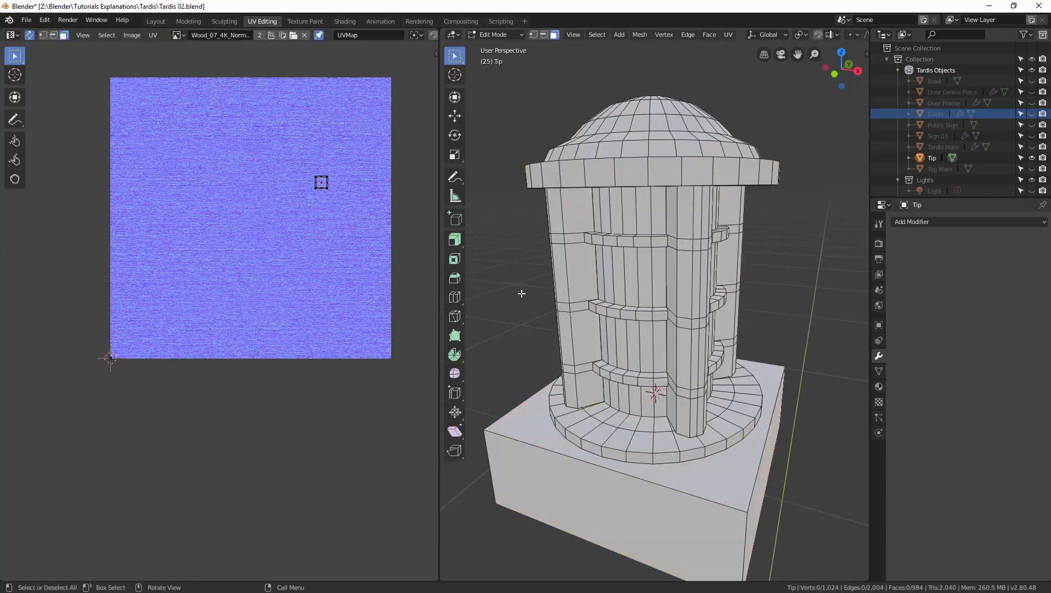
middle_click_drag(598, 323, 606, 405)
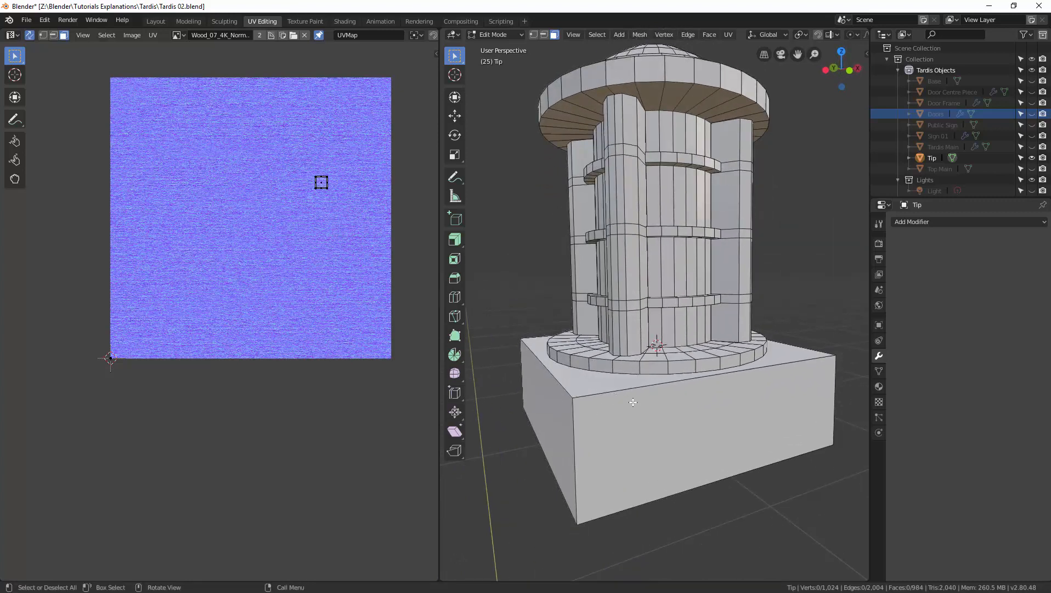
middle_click_drag(610, 403, 647, 398)
left_click(608, 419, "alt")
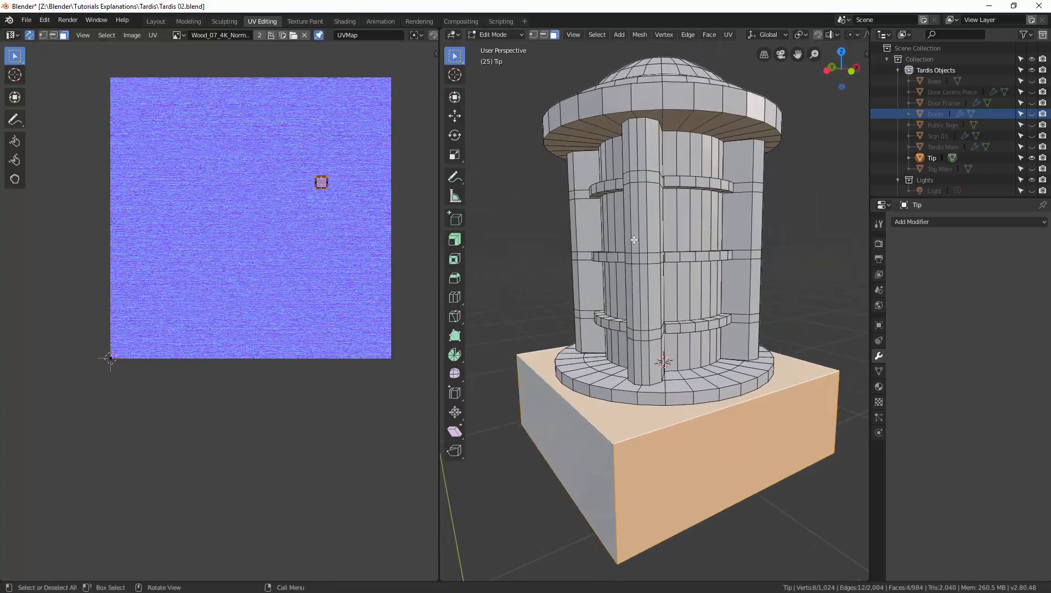
left_click(729, 34)
left_click(735, 45)
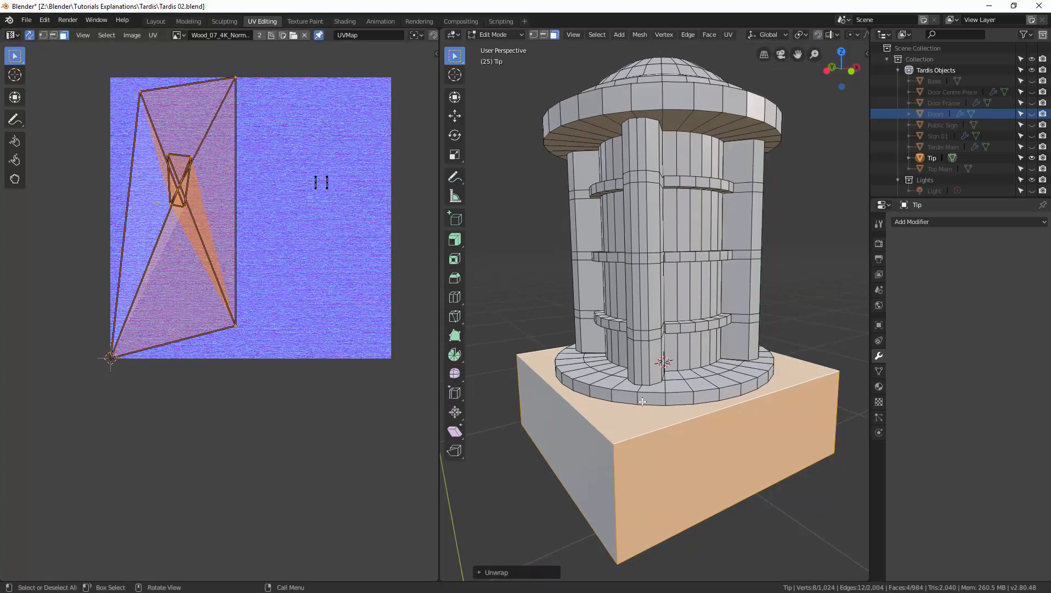
left_click(729, 35)
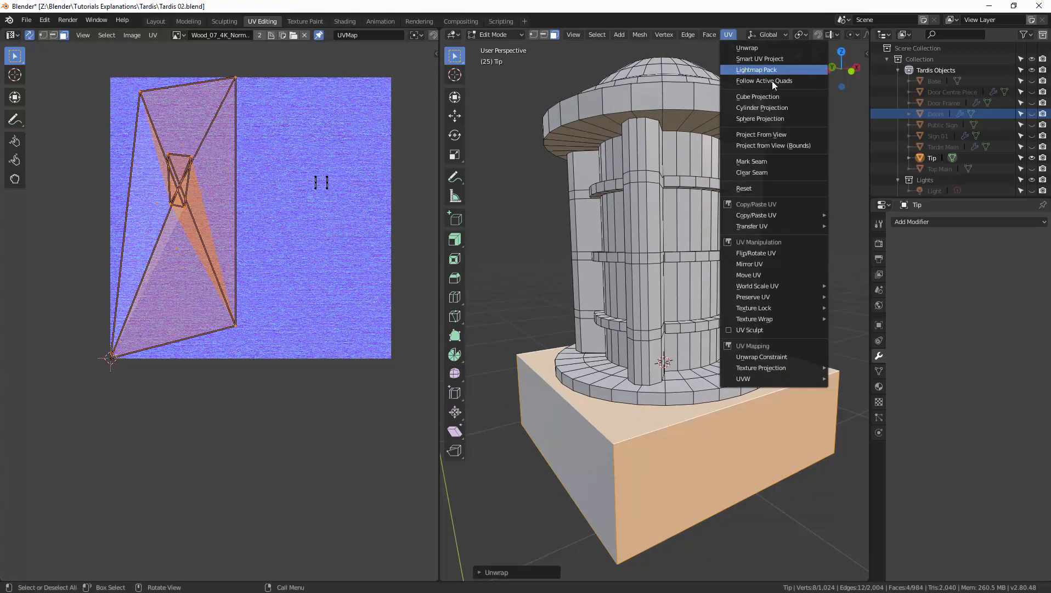
left_click(549, 73)
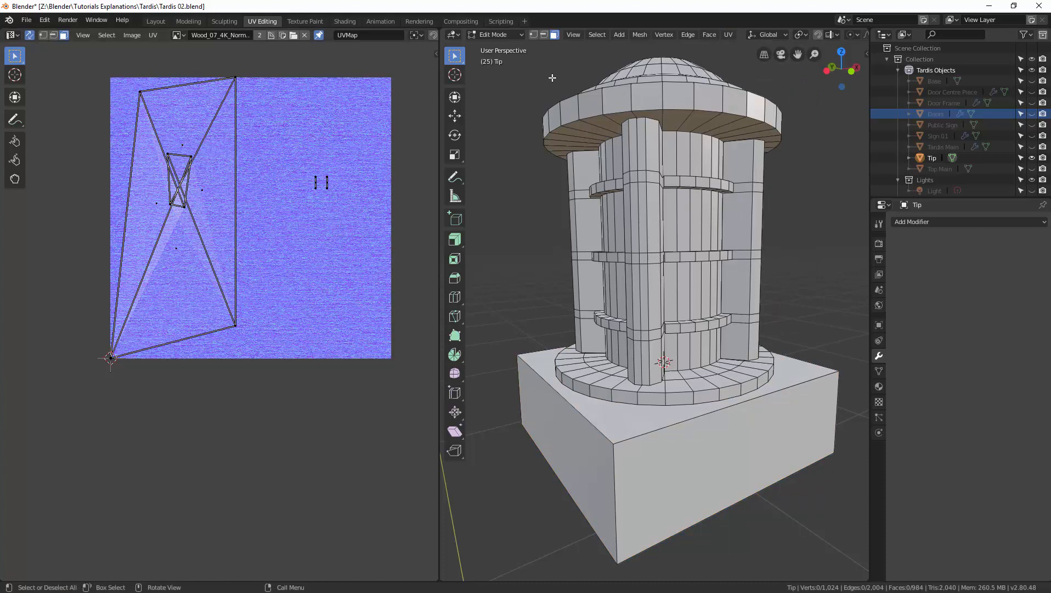
Step: Mark seams along the square bottom block's four vertical edges and three of its bottom edges, and clear the selection
key("2")
left_click(611, 454)
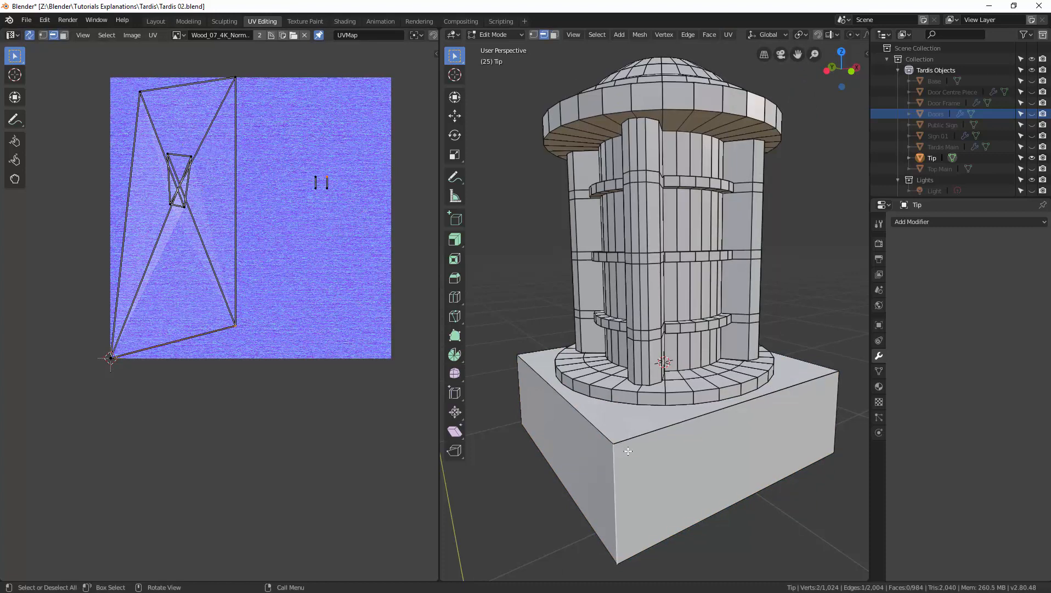
middle_click_drag(625, 452, 578, 344)
left_click(518, 296, "shift")
left_click(646, 311, "shift")
left_click(578, 345, "shift")
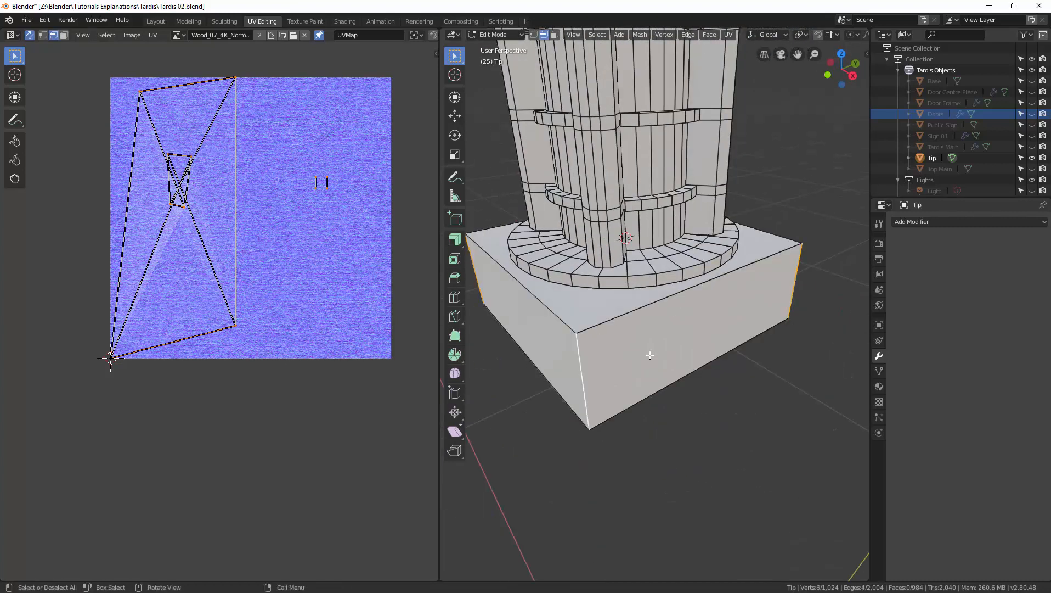
middle_click_drag(650, 355, 655, 305)
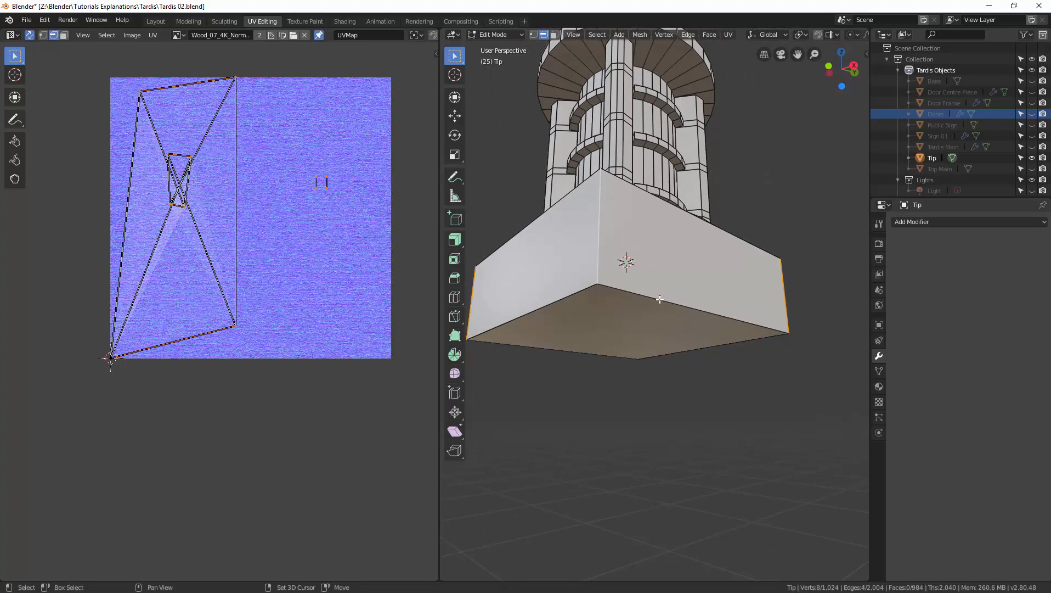
left_click(591, 294, "shift")
left_click(609, 304, "shift")
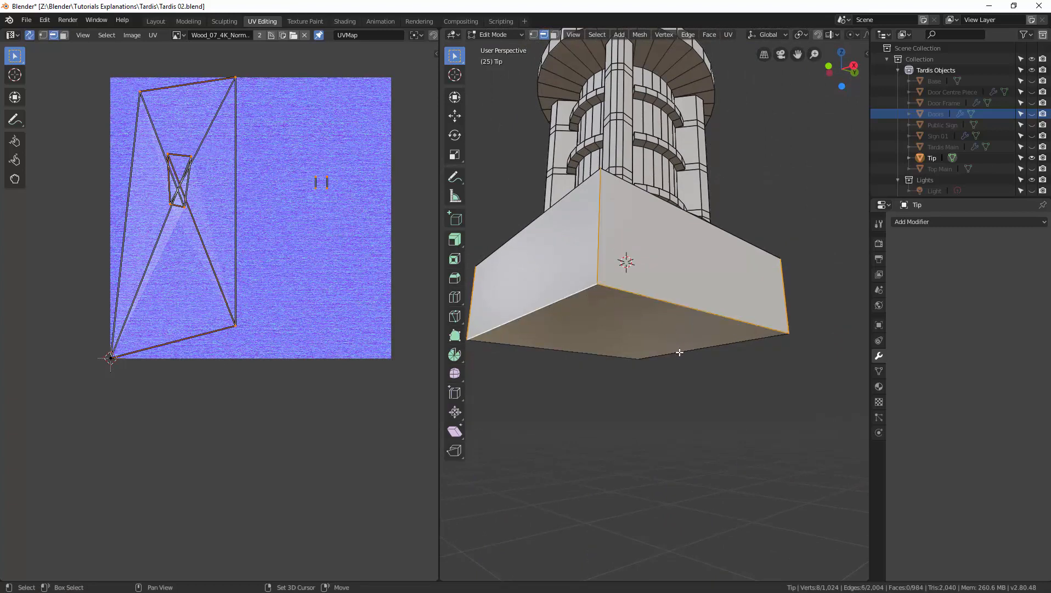
left_click(584, 354, "shift")
middle_click_drag(628, 319, 664, 171)
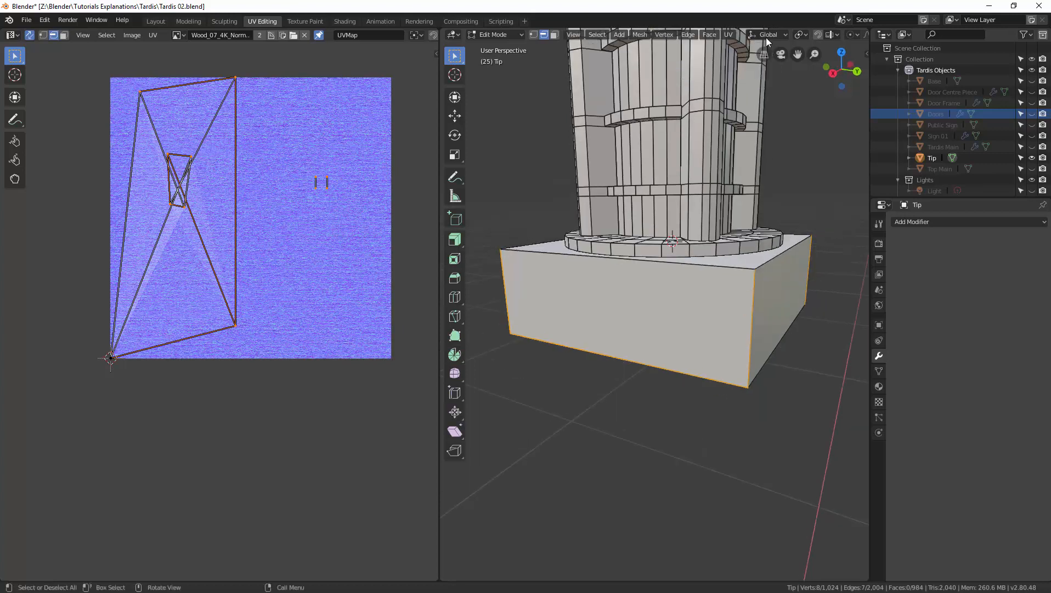
left_click(730, 36)
left_click(755, 159)
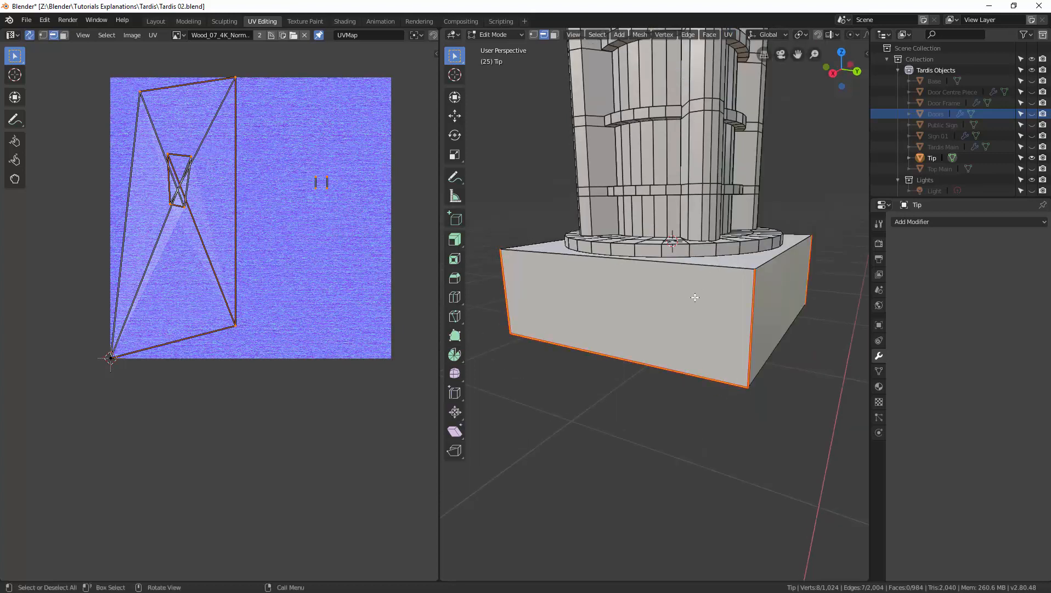
key("a")
key("alt+a")
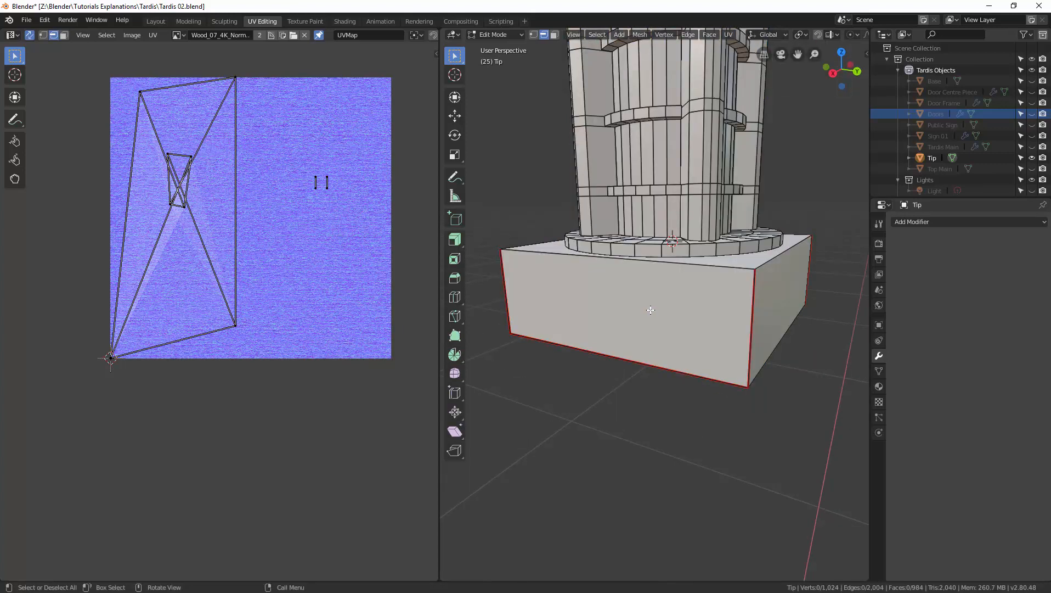
Step: Select all linked faces of the square block and unwrap them
key("3")
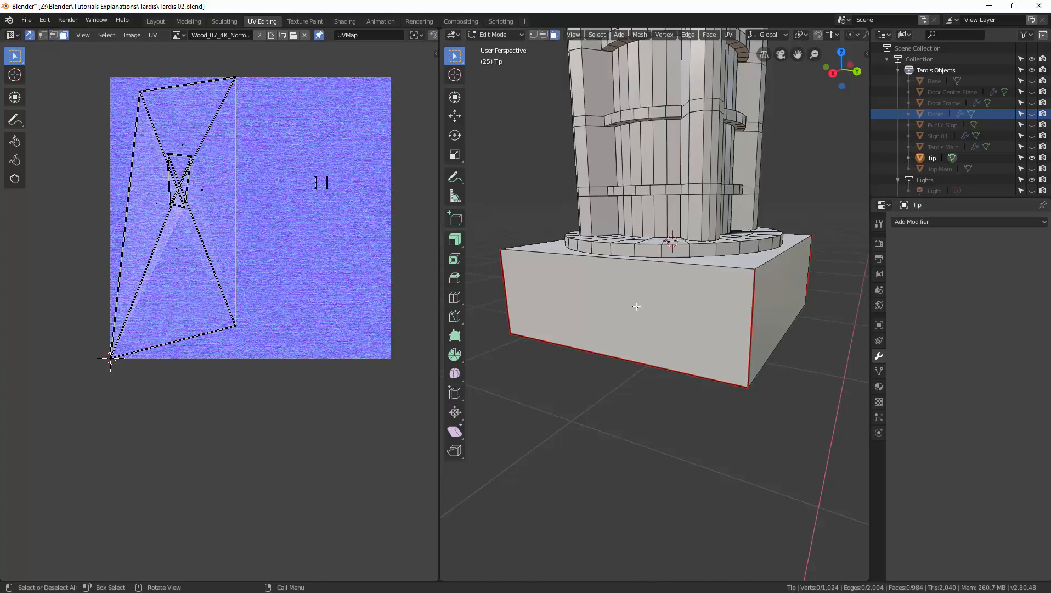
left_click(636, 307)
key("ctrl+l")
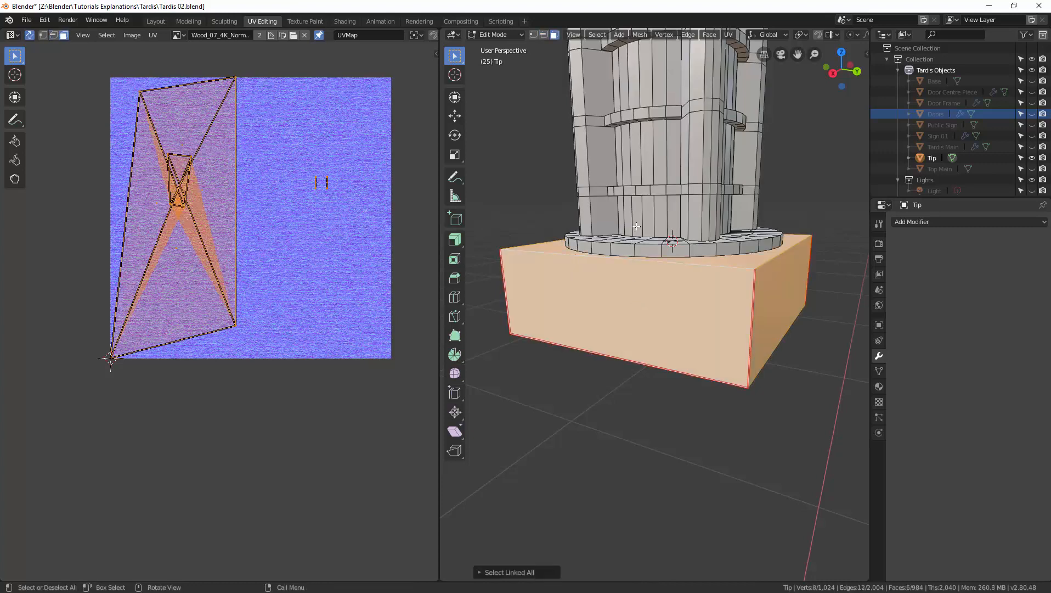
left_click(730, 35)
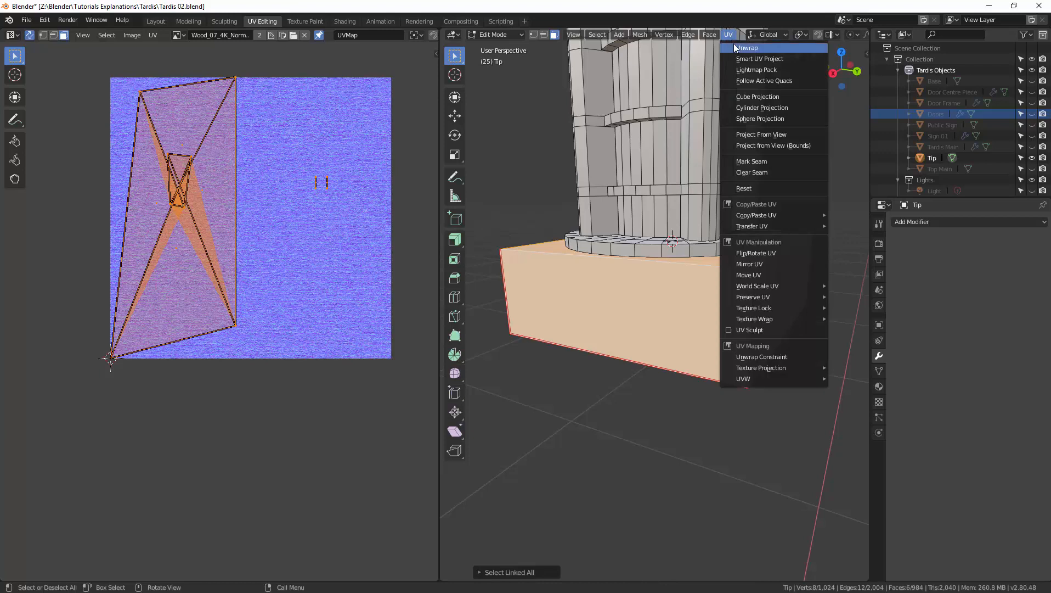
left_click(736, 46)
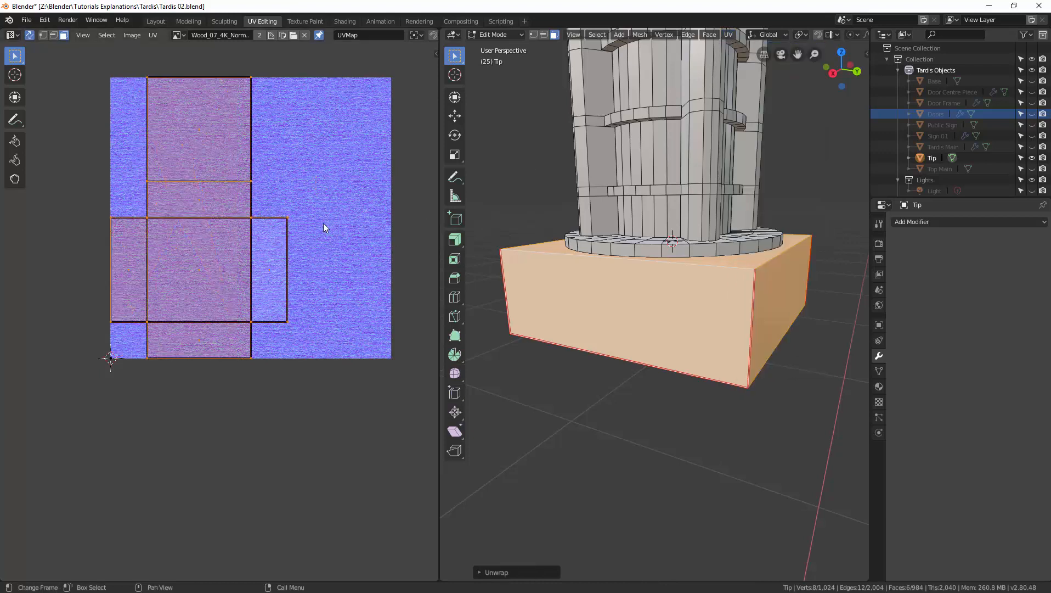
Step: Scale the block's UV island down to a tiny size and move it into the texture's lower-left corner
middle_click_drag(269, 231, 252, 263)
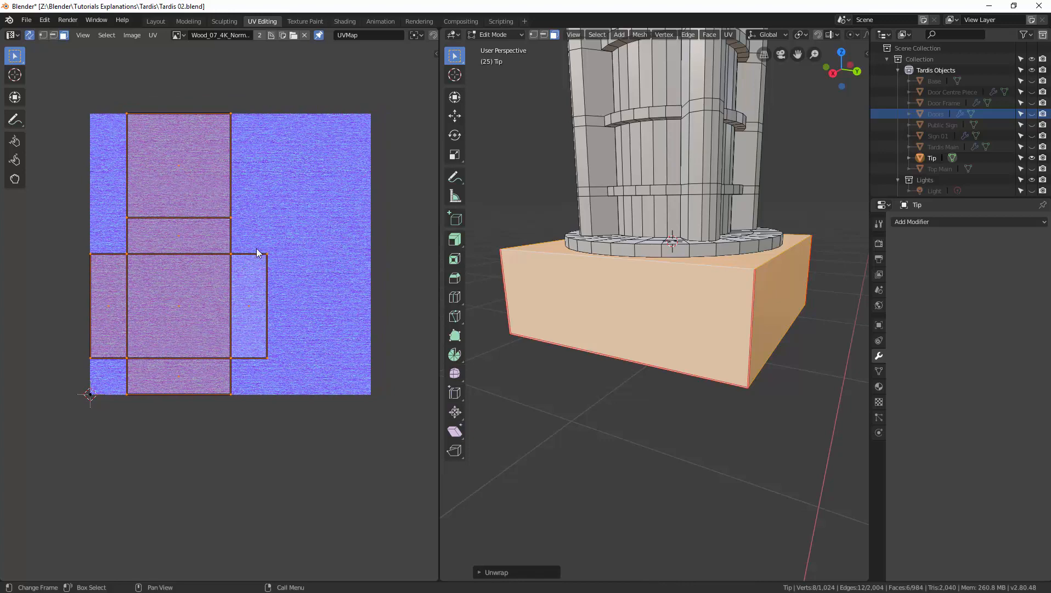
key("s")
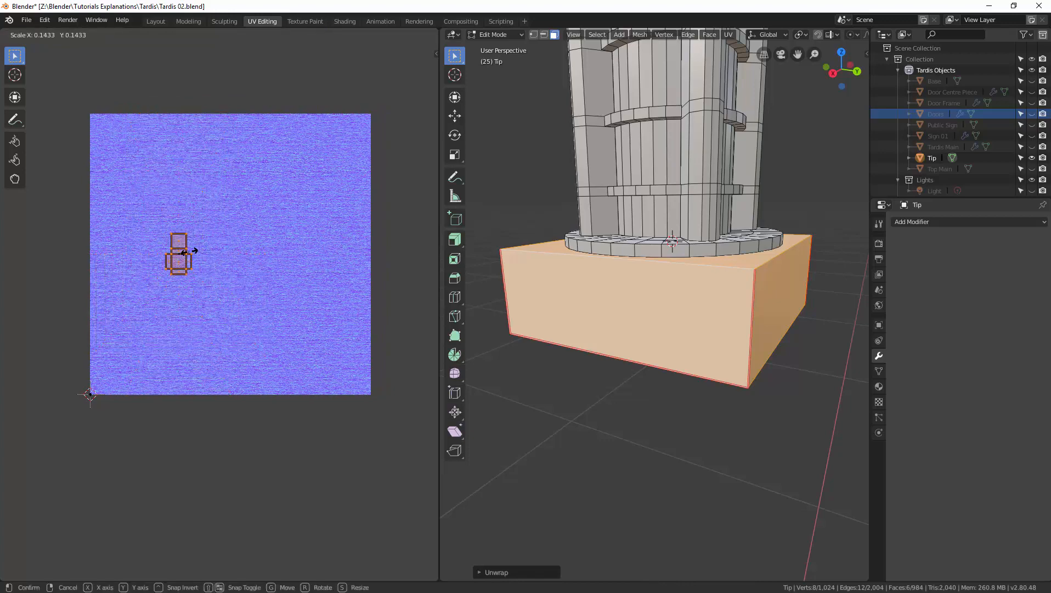
left_click(196, 257)
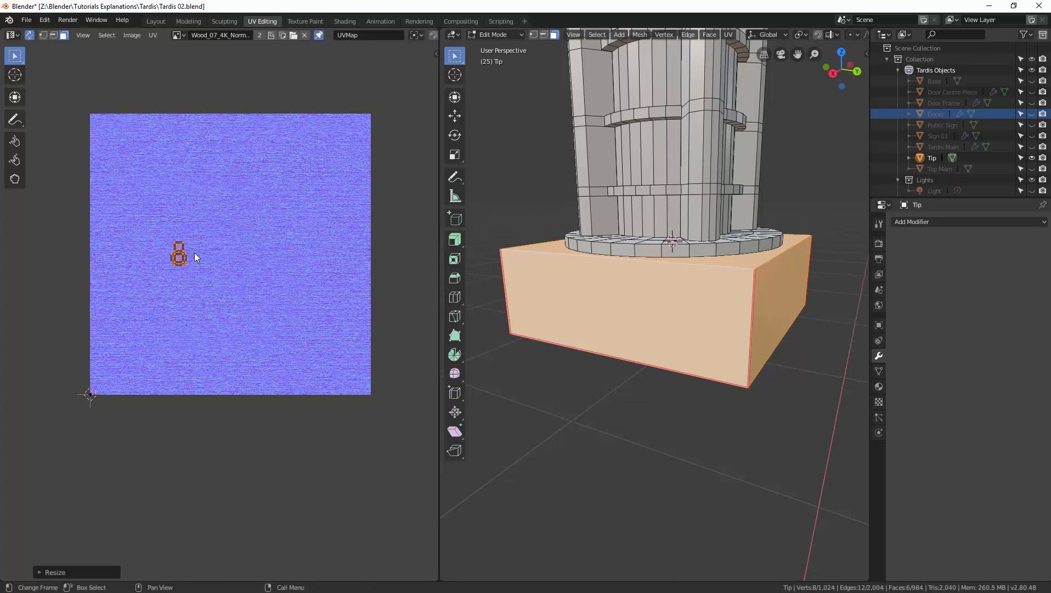
key("g")
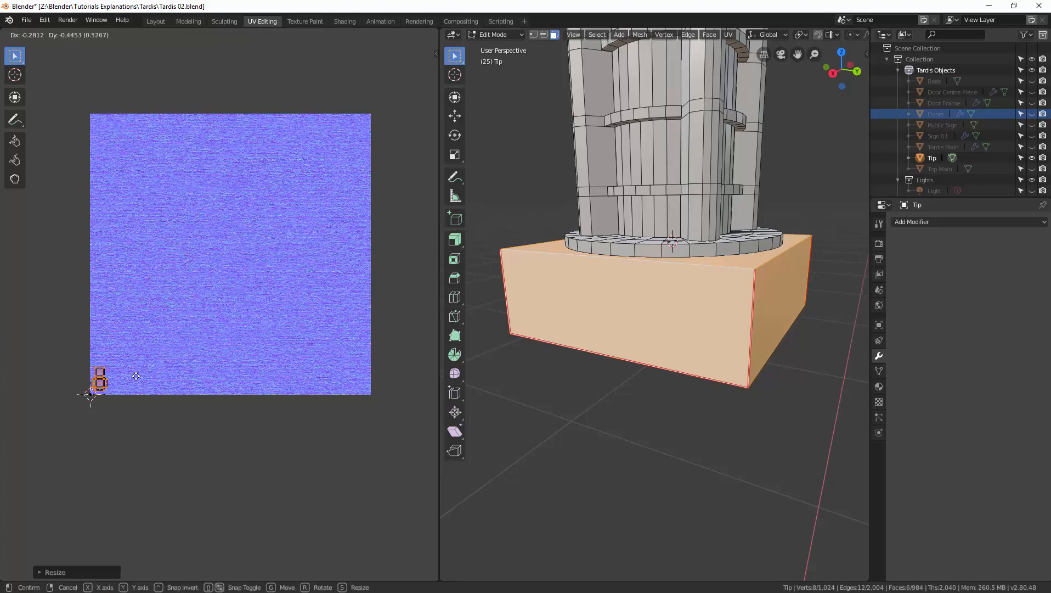
left_click(137, 376)
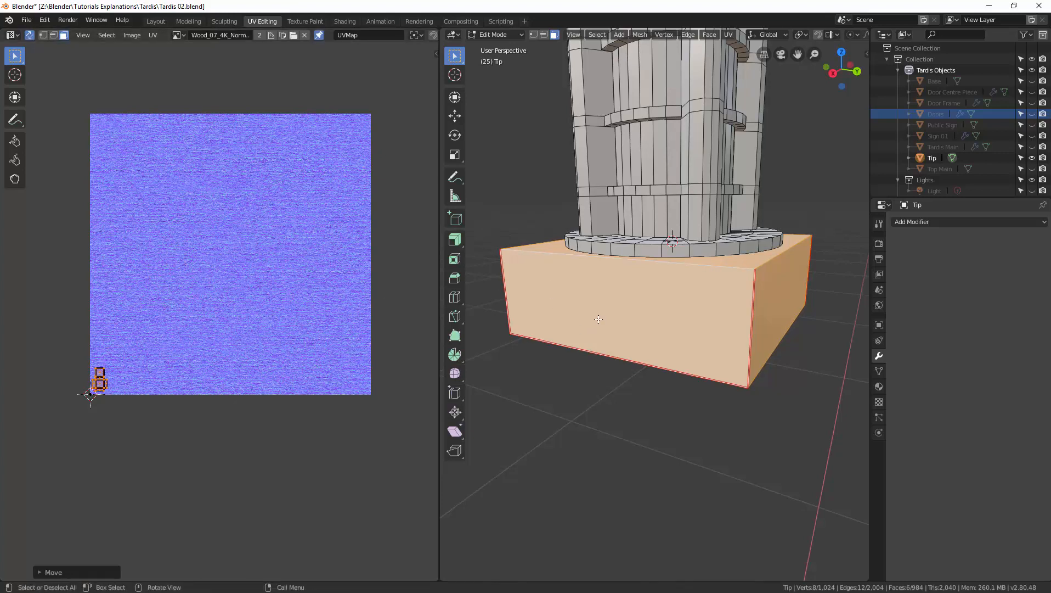
Step: Hide the unwrapped square block and switch to edge selection for the rest of the tip
key("h")
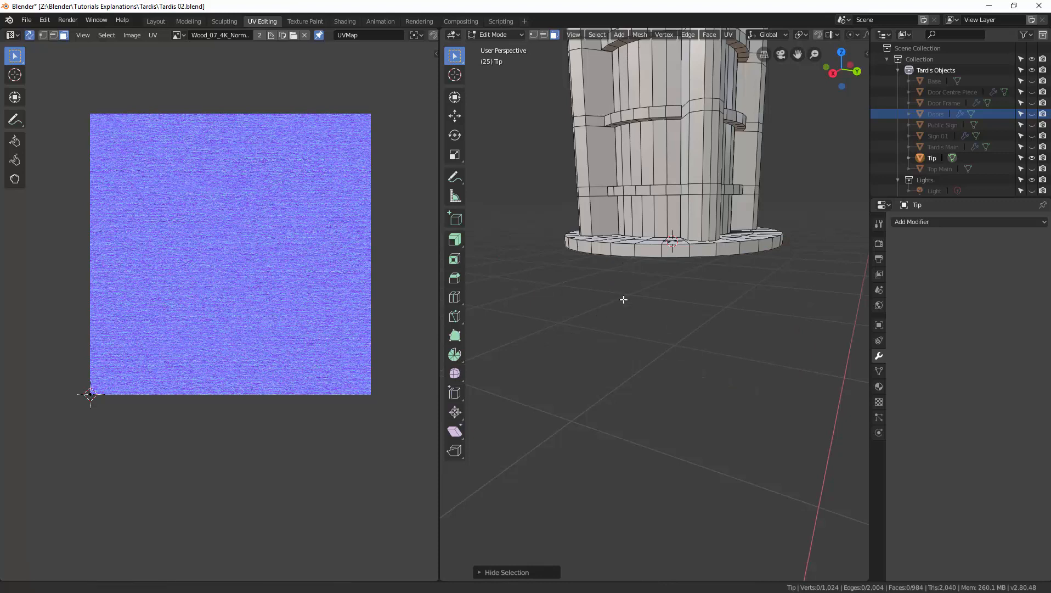
middle_click_drag(622, 300, 657, 378, "shift")
middle_click_drag(717, 227, 726, 213)
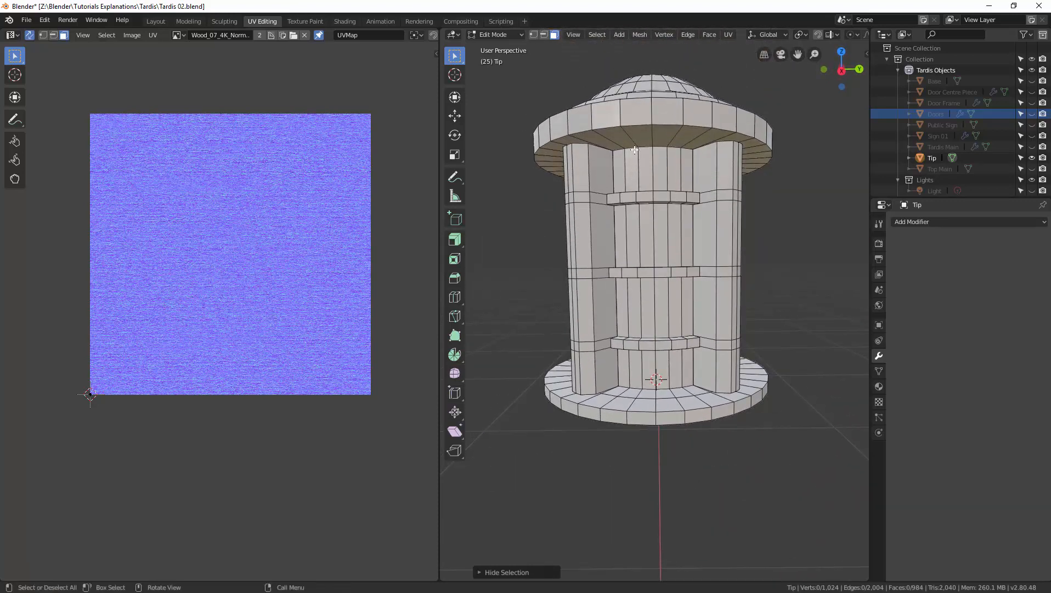
scroll(637, 149, "up", 2)
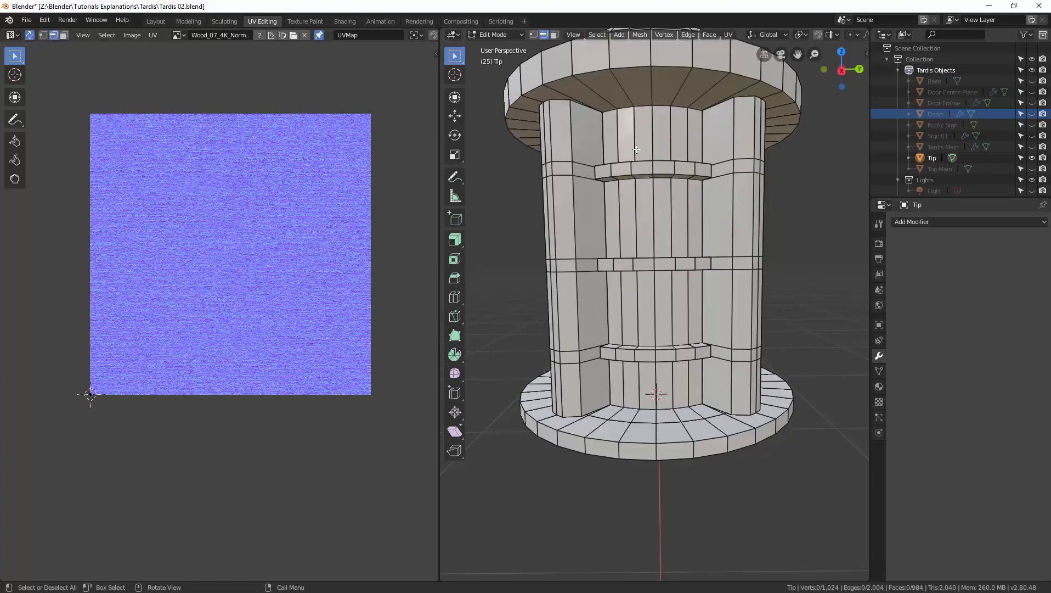
middle_click_drag(640, 107, 656, 138)
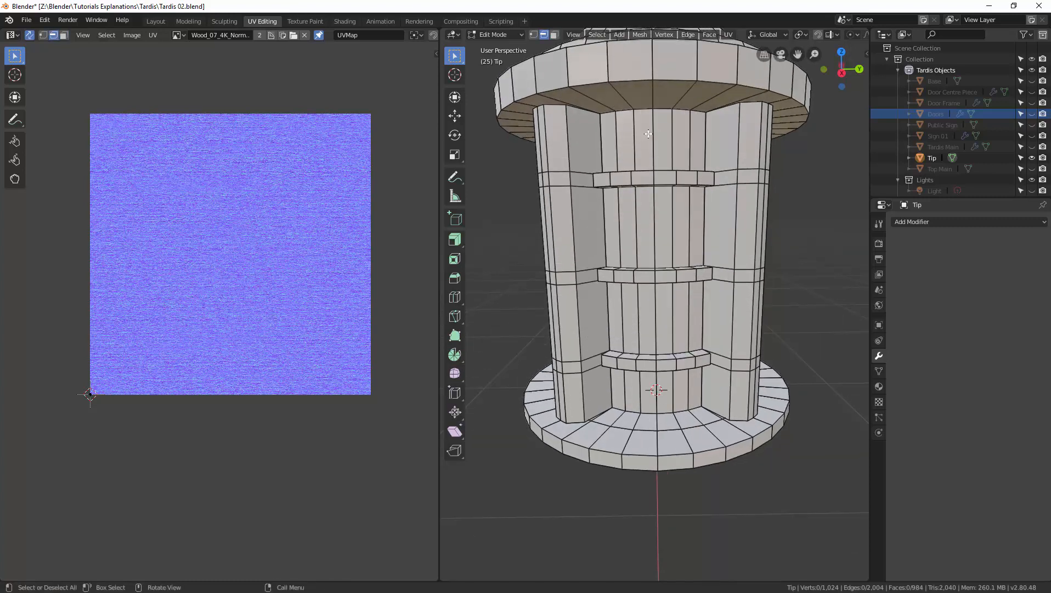
Step: Try to unwrap all of the tip's remaining geometry without any new seams
key("a")
left_click(725, 34)
left_click(737, 43)
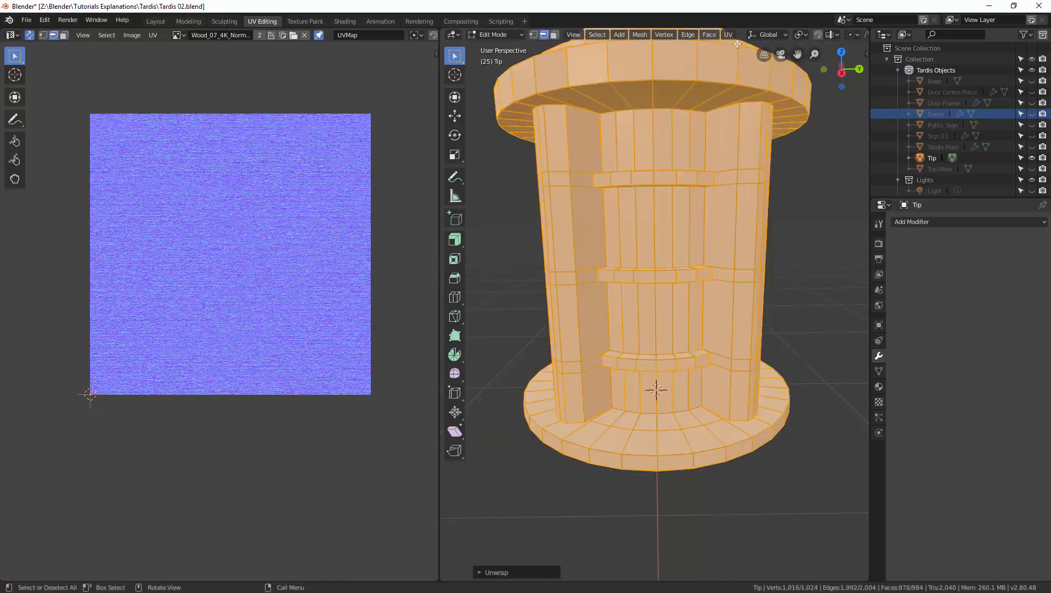
middle_click_drag(697, 121, 723, 105)
left_click(731, 36)
left_click(733, 48)
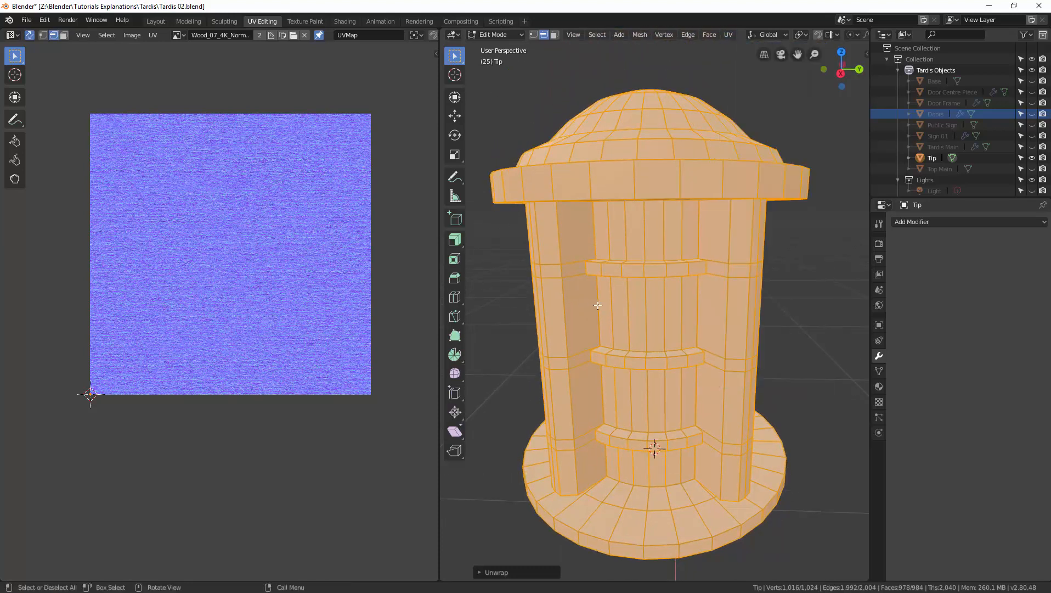
Step: Mark seams around the cap's upper rim, the base disc's lower rim, and the top and bottom edges of the recessed curved panels
middle_click_drag(598, 305, 630, 247)
scroll(629, 248, "up", 3)
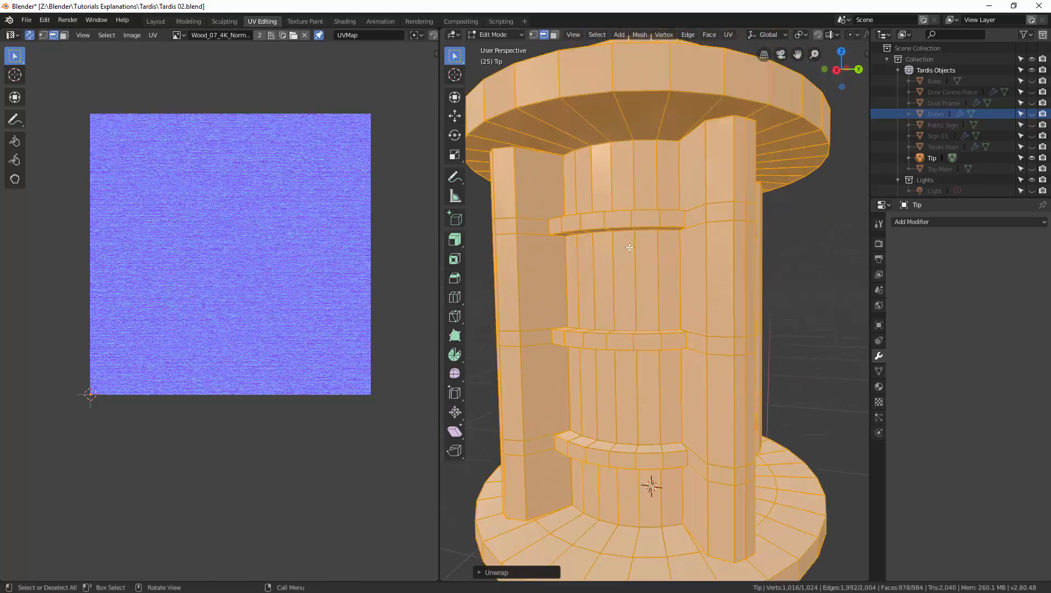
left_click(644, 137)
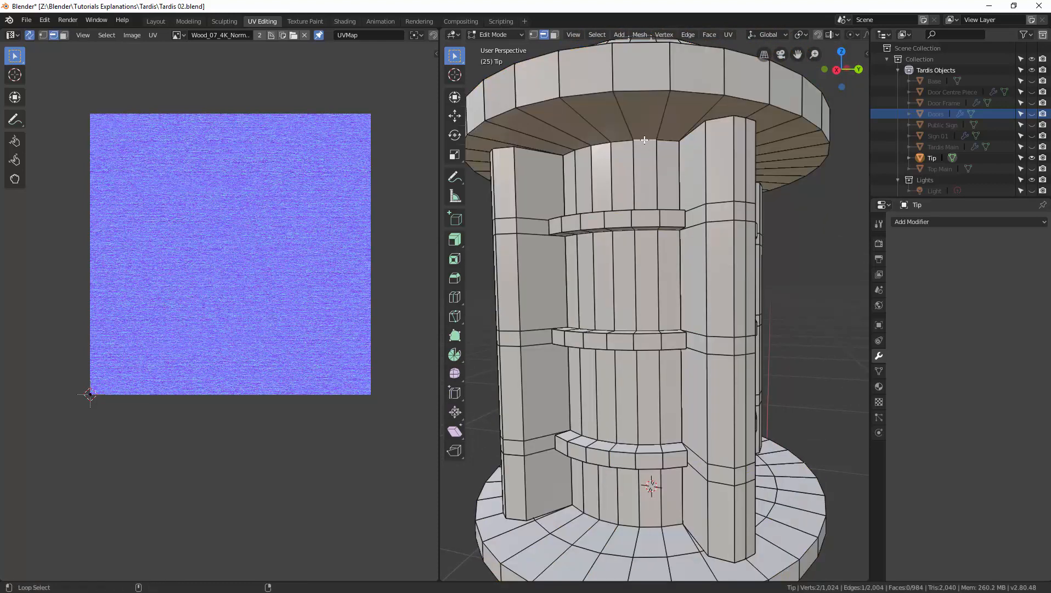
left_click(644, 141, "alt")
middle_click_drag(645, 142, 623, 156)
left_click(623, 156, "alt+shift")
middle_click_drag(695, 174, 669, 491)
left_click(649, 166, "alt+shift")
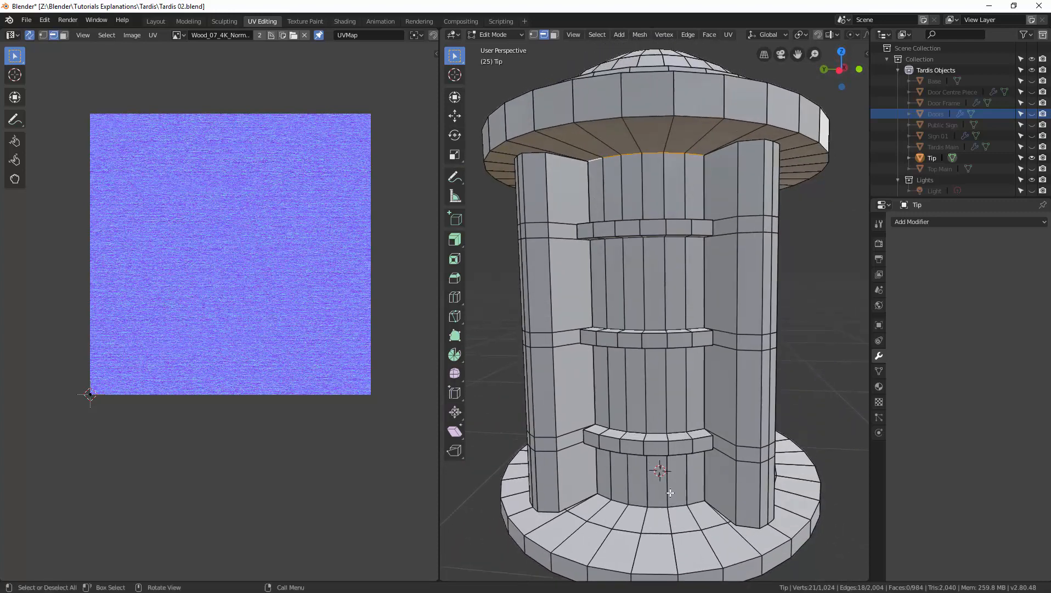
left_click(644, 504, "alt+shift")
middle_click_drag(634, 449, 660, 440)
left_click(643, 396, "alt+shift")
left_click(611, 407, "alt+shift")
left_click(647, 306, "alt+shift")
middle_click_drag(659, 368, 664, 480, "shift")
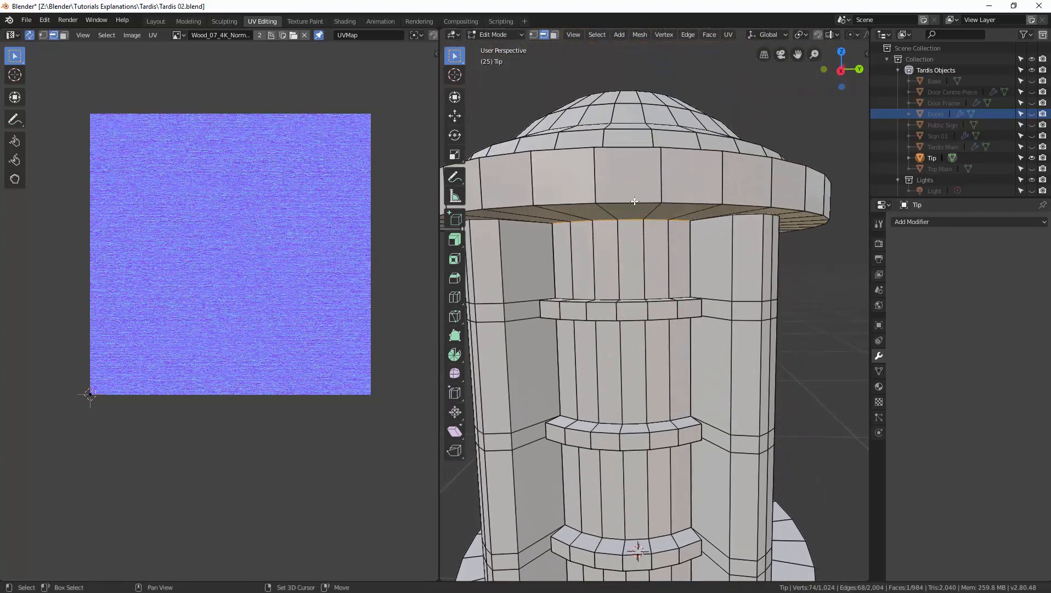
middle_click_drag(635, 202, 690, 223)
left_click(640, 289, "alt+shift")
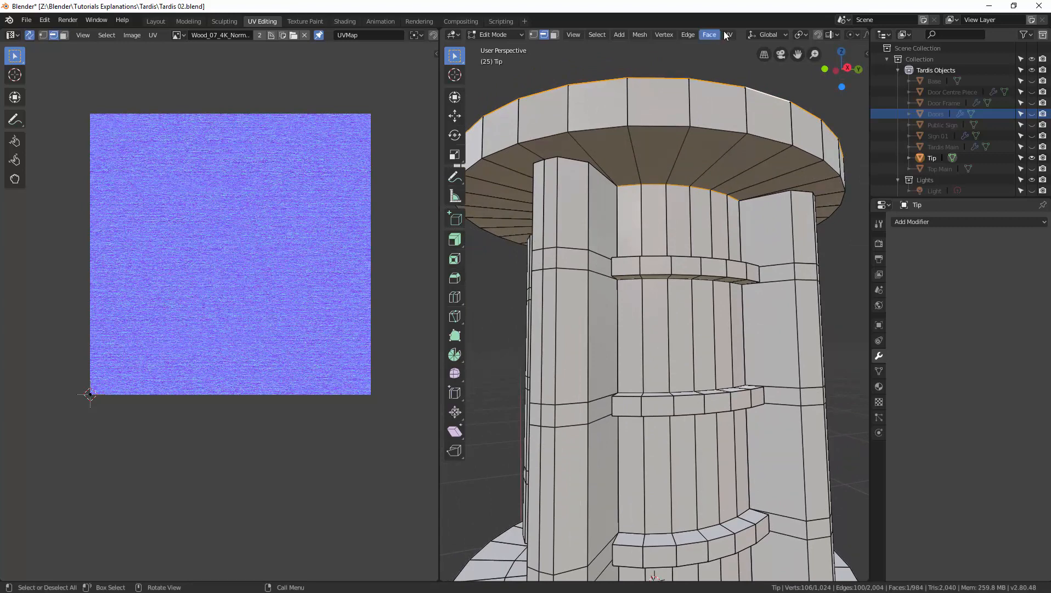
left_click(729, 35)
left_click(762, 161)
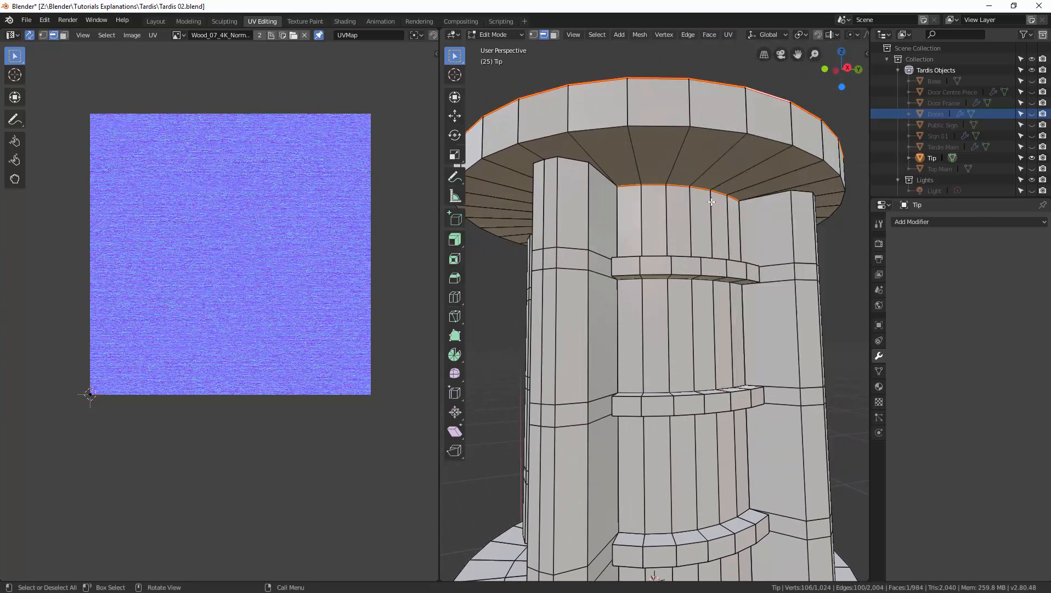
Step: Mark seams along the vertical side edges of two of the recessed curved panels between the corner pillars
left_click(617, 235, "alt")
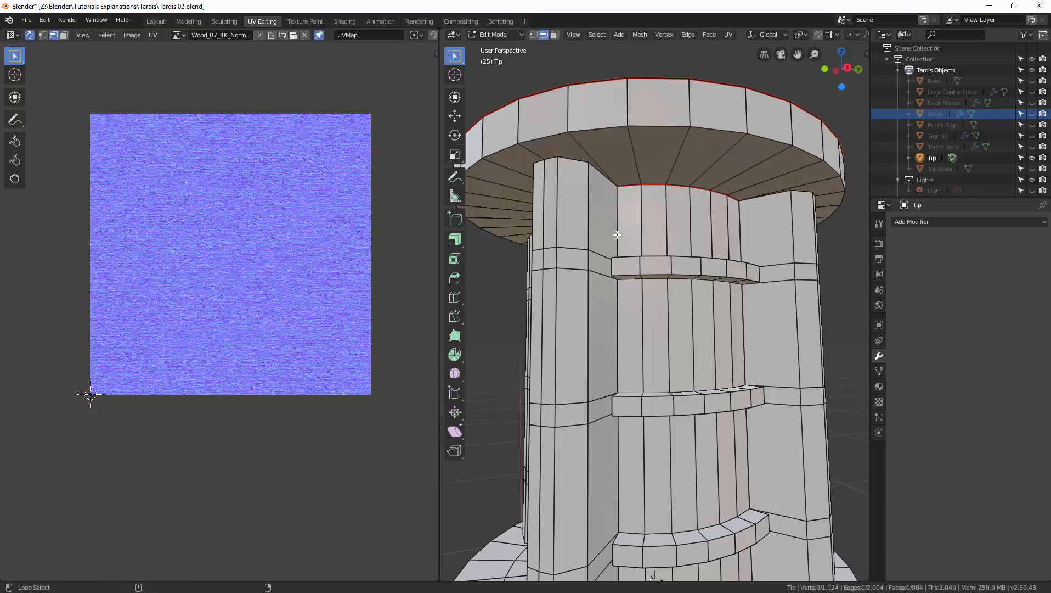
left_click(738, 247, "alt+shift")
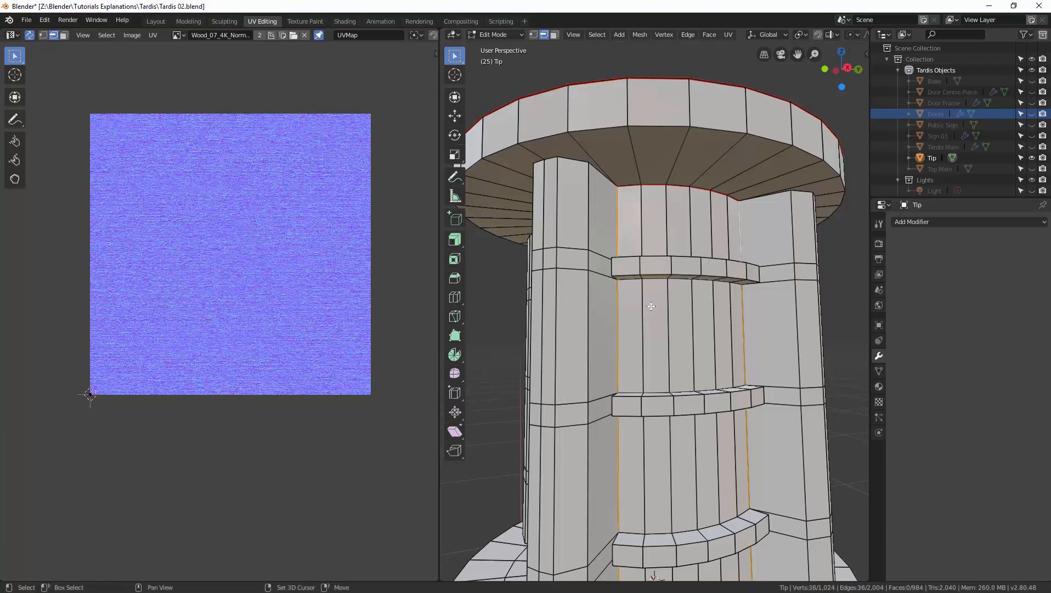
middle_click_drag(647, 300, 711, 235)
left_click(670, 205, "alt+shift")
left_click(592, 217, "alt+shift")
left_click(728, 35)
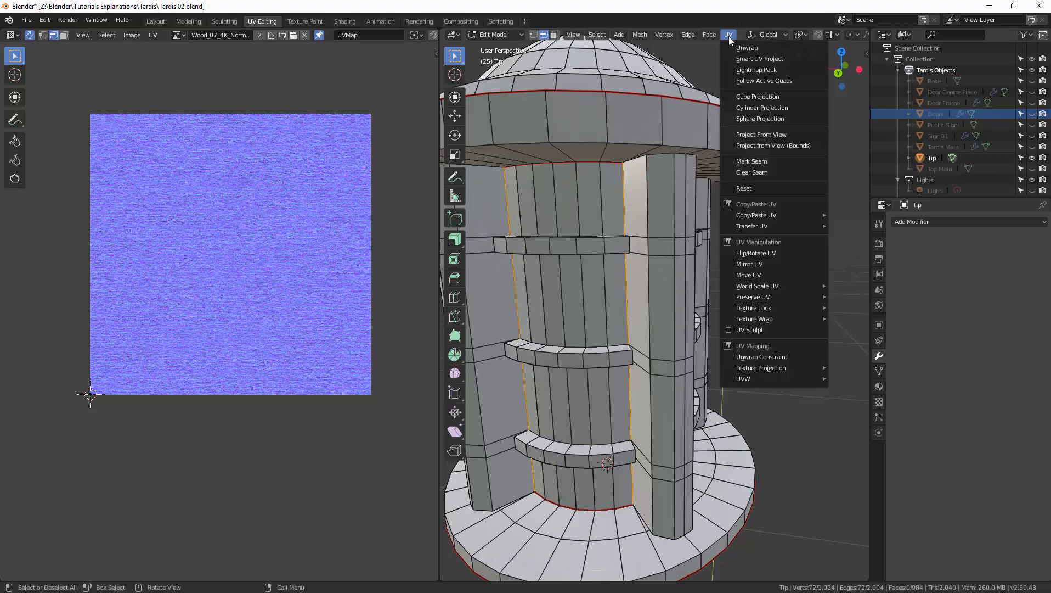
left_click(748, 161)
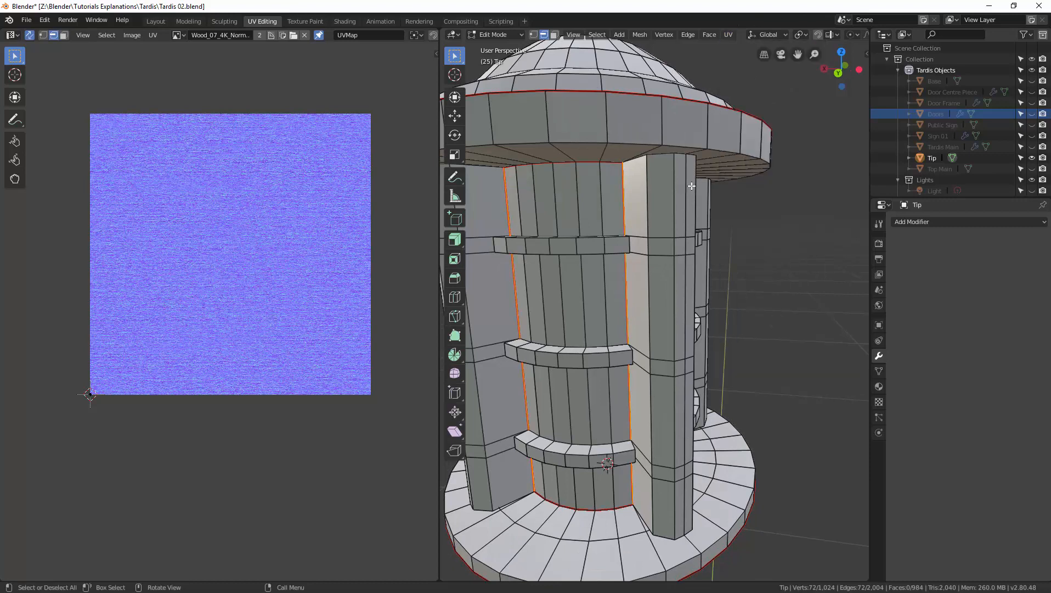
Step: Unwrap all visible tip geometry with the marked seams, and drop the full selection
key("a")
left_click(728, 35)
left_click(730, 47)
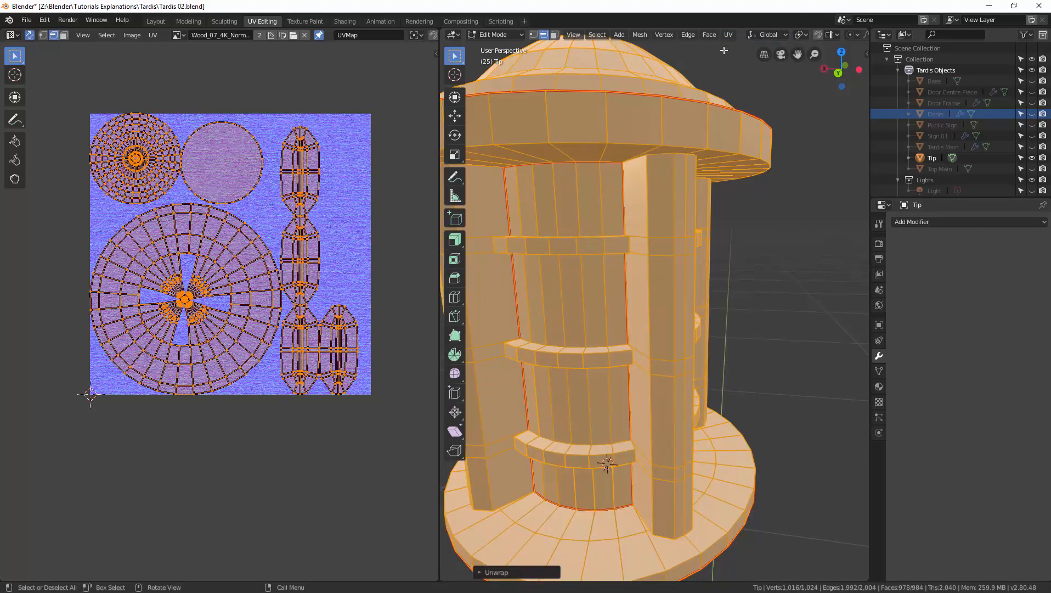
scroll(367, 224, "up", 1)
scroll(364, 226, "up", 1)
scroll(363, 226, "down", 1)
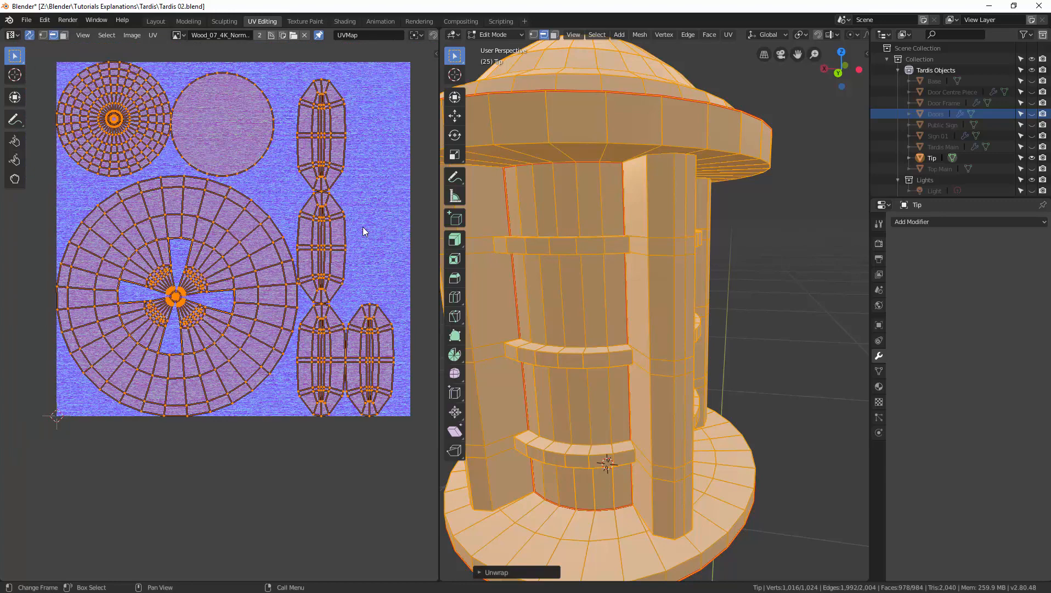
left_click(277, 188)
scroll(517, 247, "down", 4)
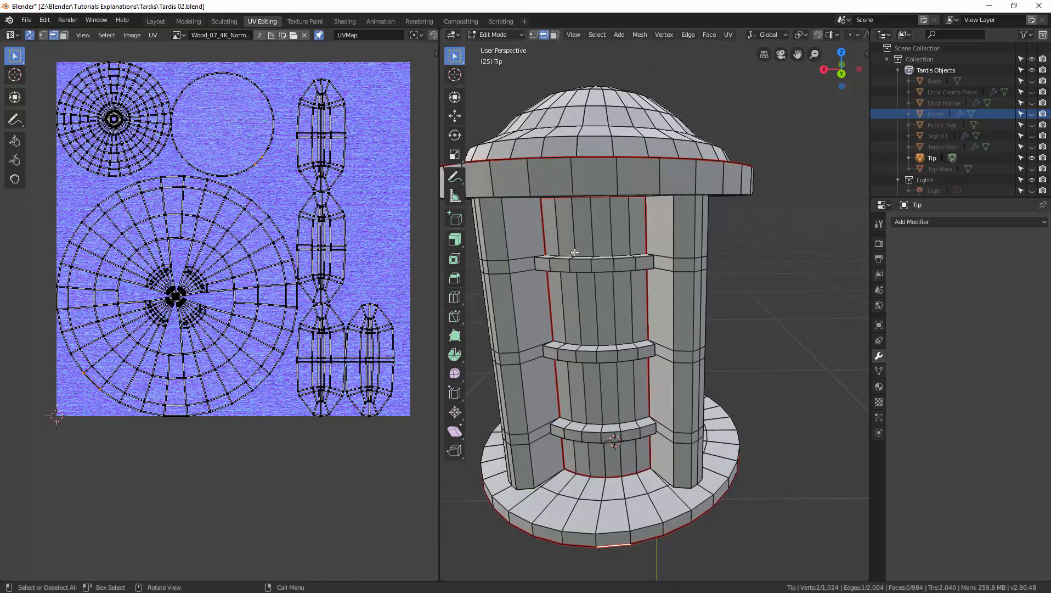
Step: Select all faces of one recessed curved panel between the pillars, in all four tiers separated by the horizontal bands
middle_click_drag(517, 246, 623, 175)
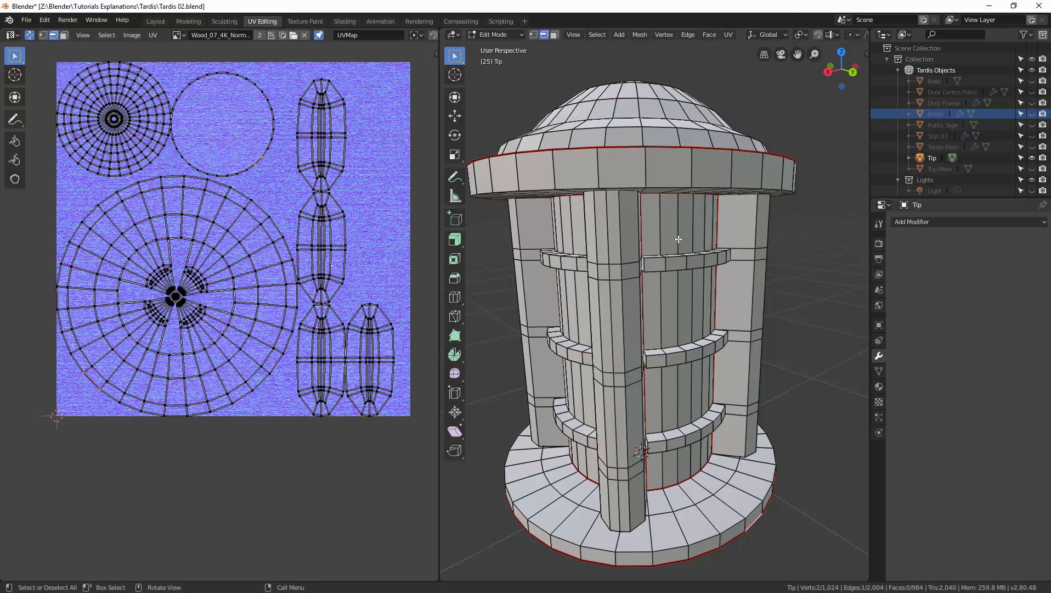
mouse_move(651, 233)
middle_mouse_down()
mouse_move(665, 234)
mouse_move(642, 230)
middle_mouse_up()
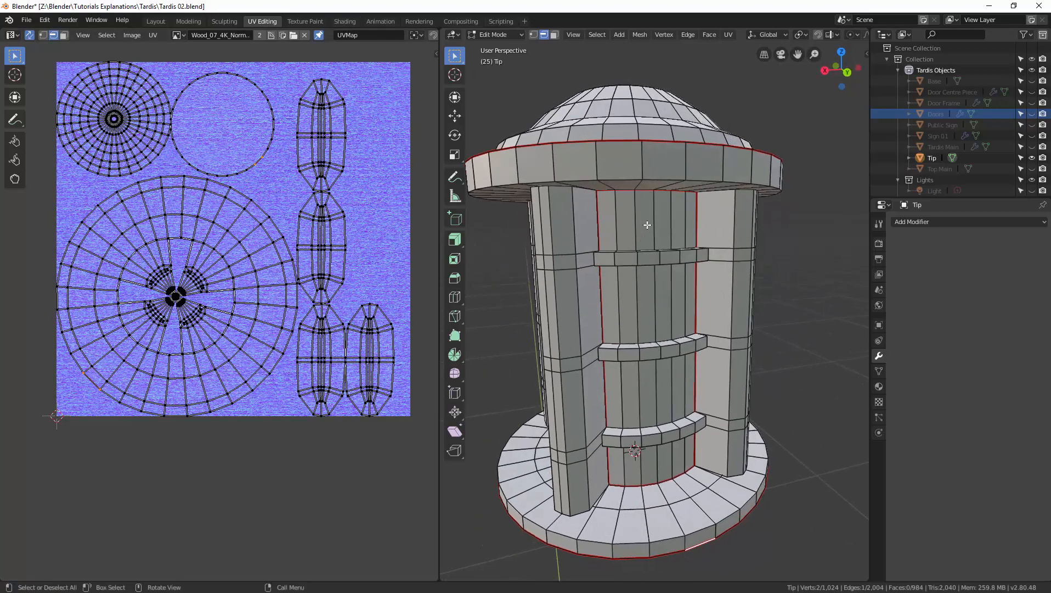
key("3")
left_click(610, 225)
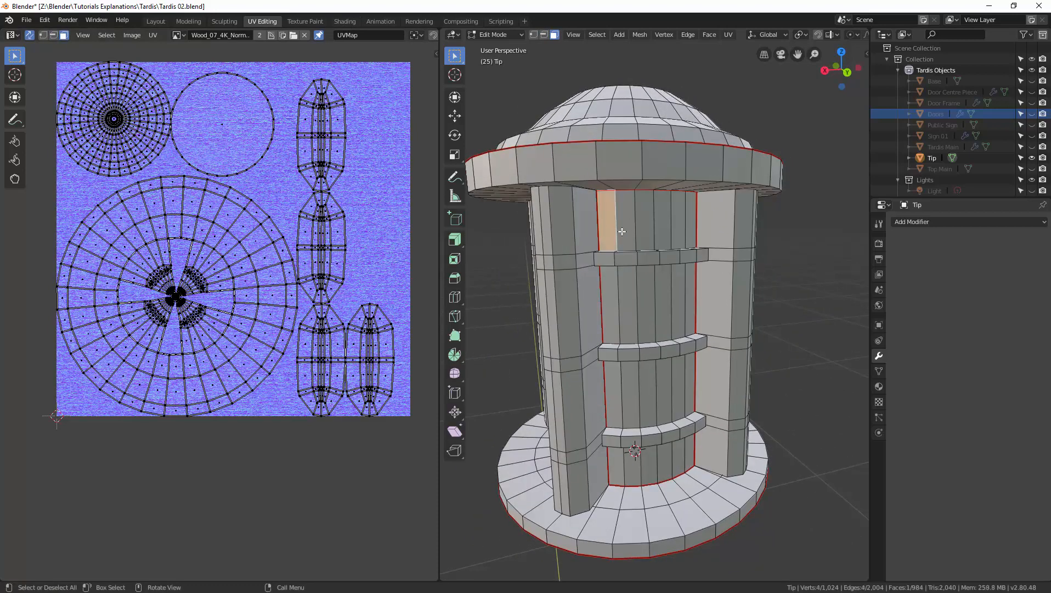
left_click(690, 224, "shift")
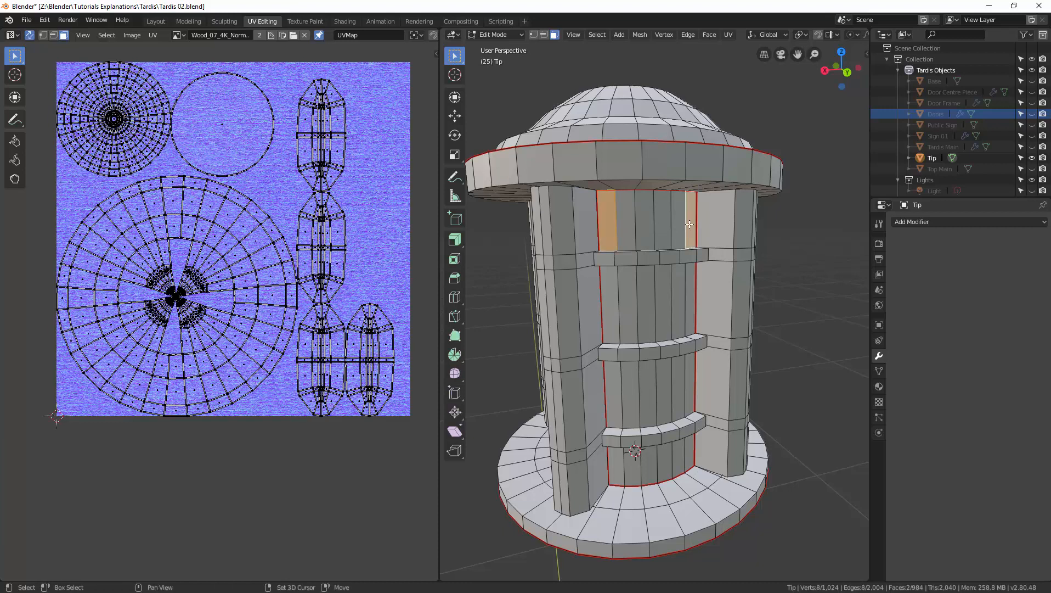
left_click(610, 225)
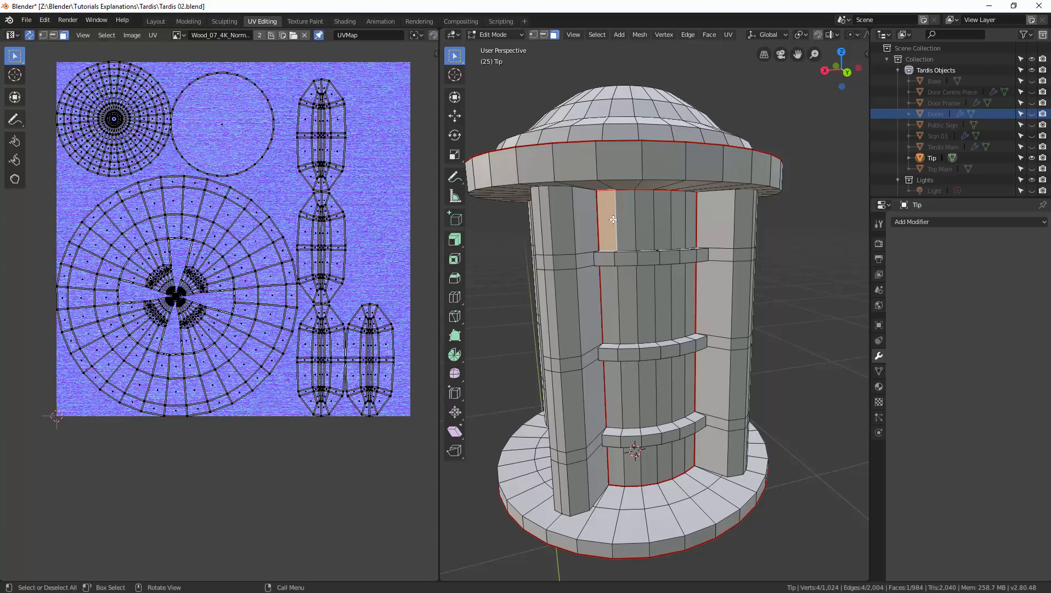
left_click(690, 220, "ctrl")
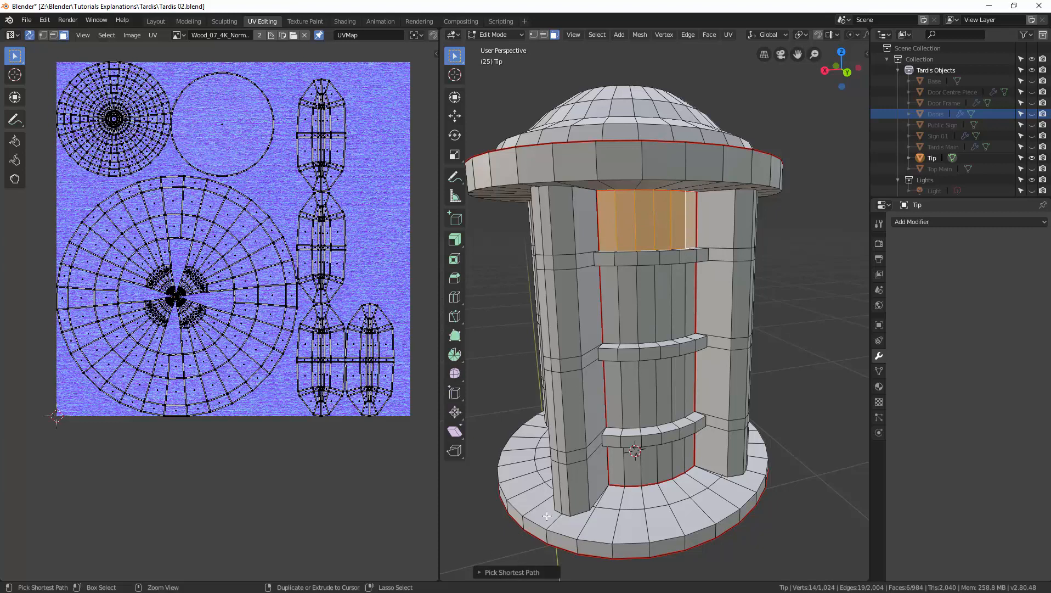
left_click(609, 286, "shift")
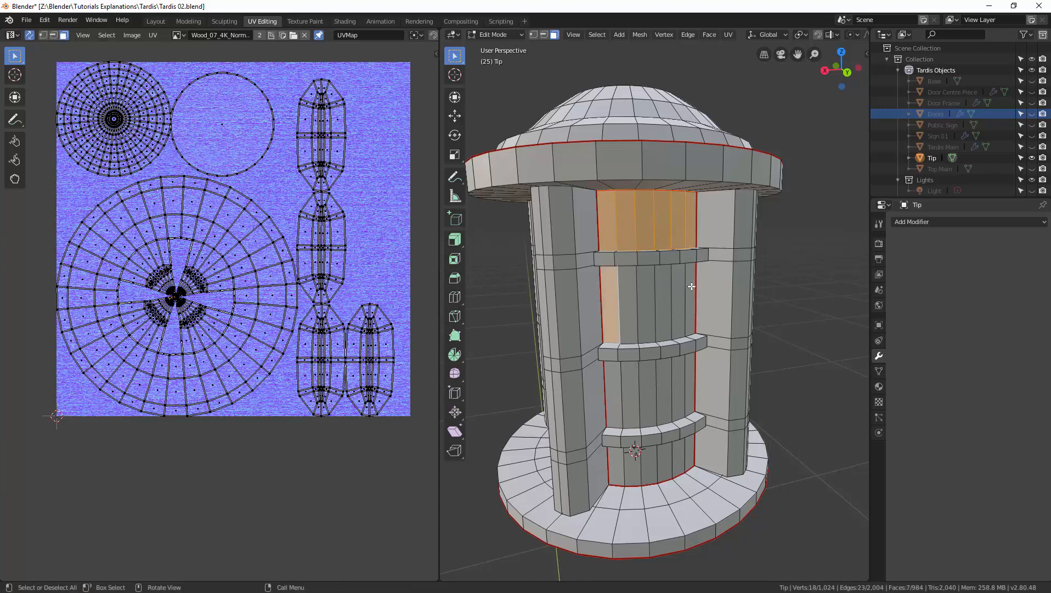
left_click(680, 304, "ctrl")
left_click(613, 383, "shift")
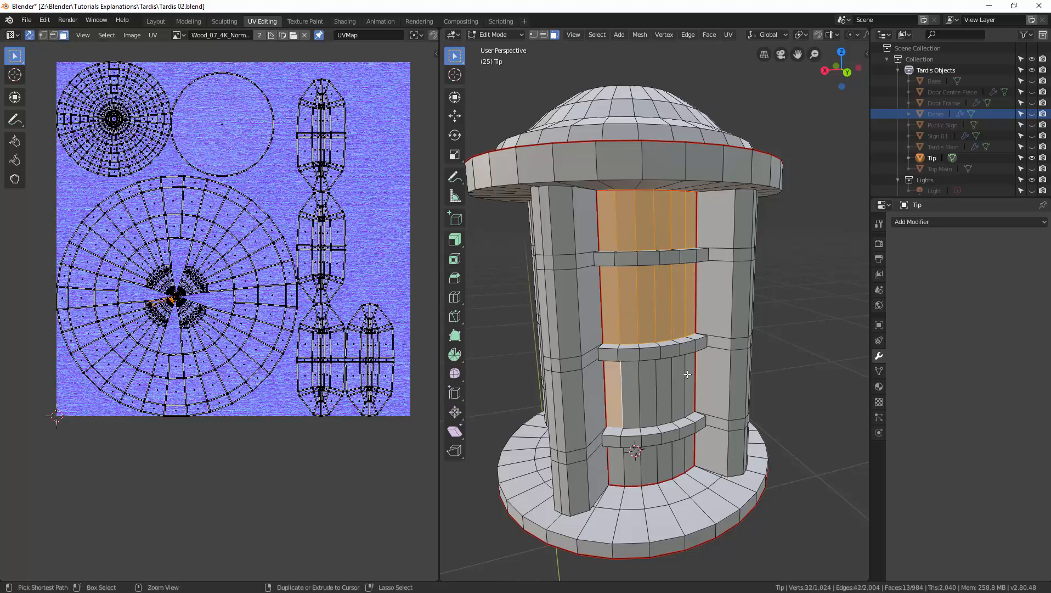
left_click(686, 374, "ctrl")
left_click(628, 460, "shift")
left_click(690, 451, "ctrl")
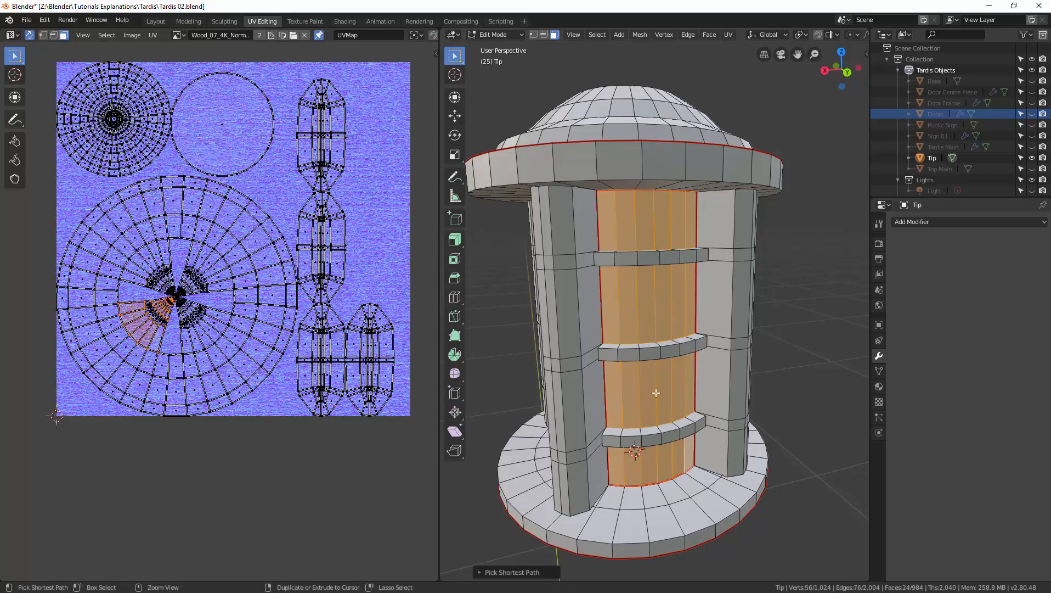
Step: Add all four tiers of the second recessed panel's faces to the selection
middle_click_drag(629, 394, 718, 322)
left_click(631, 220, "shift")
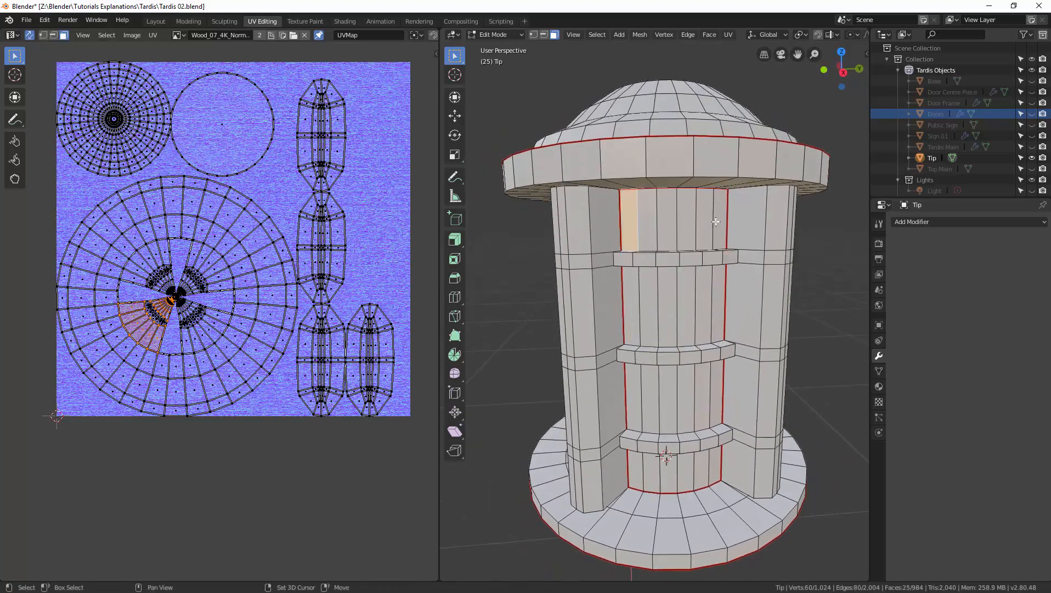
left_click(718, 222, "ctrl")
left_click(633, 284, "shift")
left_click(713, 305, "ctrl")
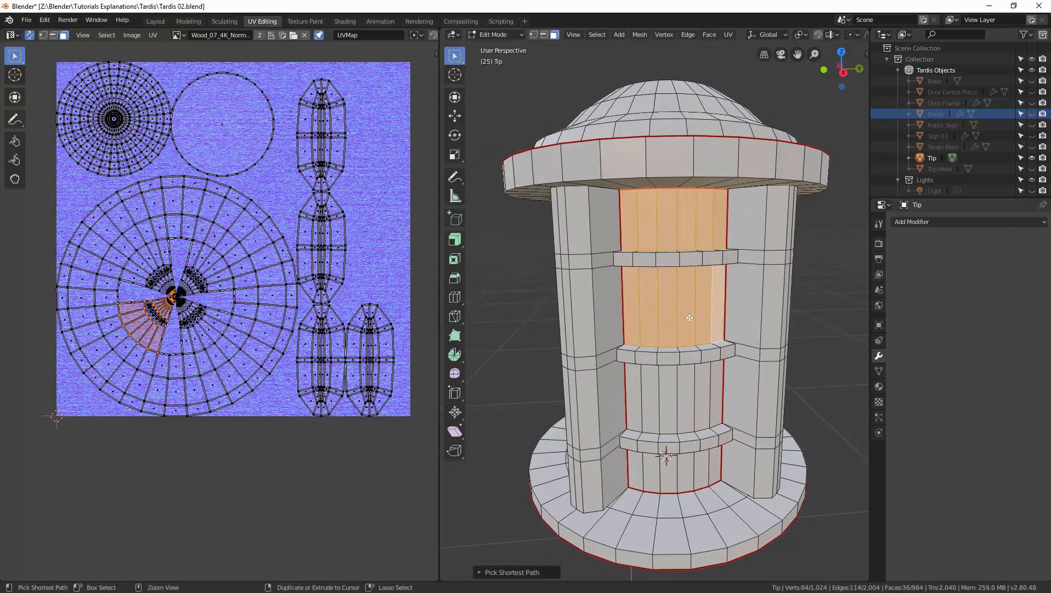
left_click(635, 396, "shift")
left_click(710, 386, "ctrl")
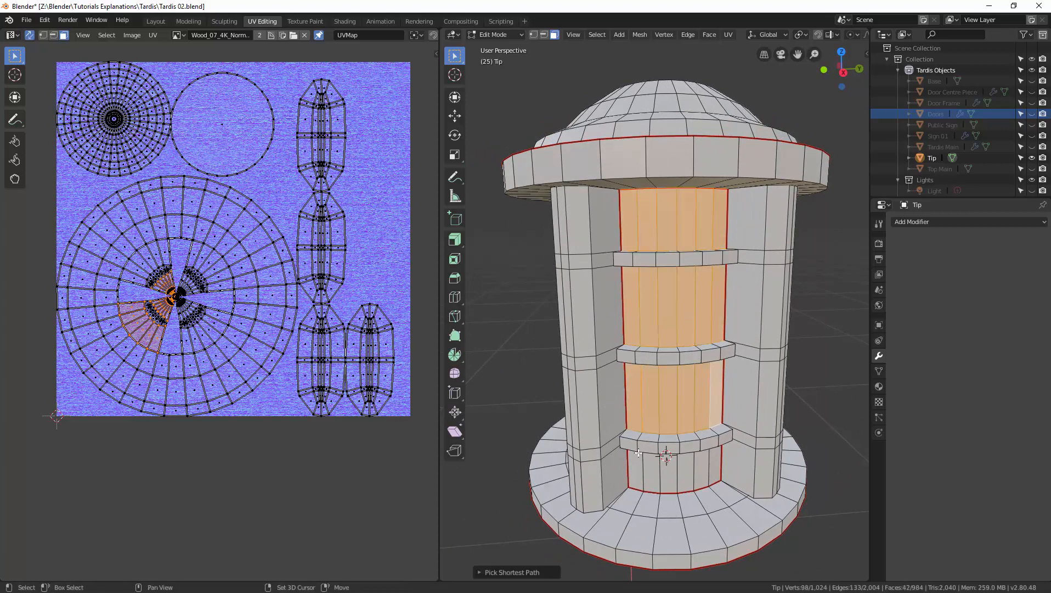
left_click(635, 460, "shift")
left_click(711, 463, "ctrl")
Step: Extend the face selection with the third recessed panel, covering its four tiers from the cap down to the base disc
middle_click_drag(711, 463, 740, 321)
left_click(637, 217, "shift")
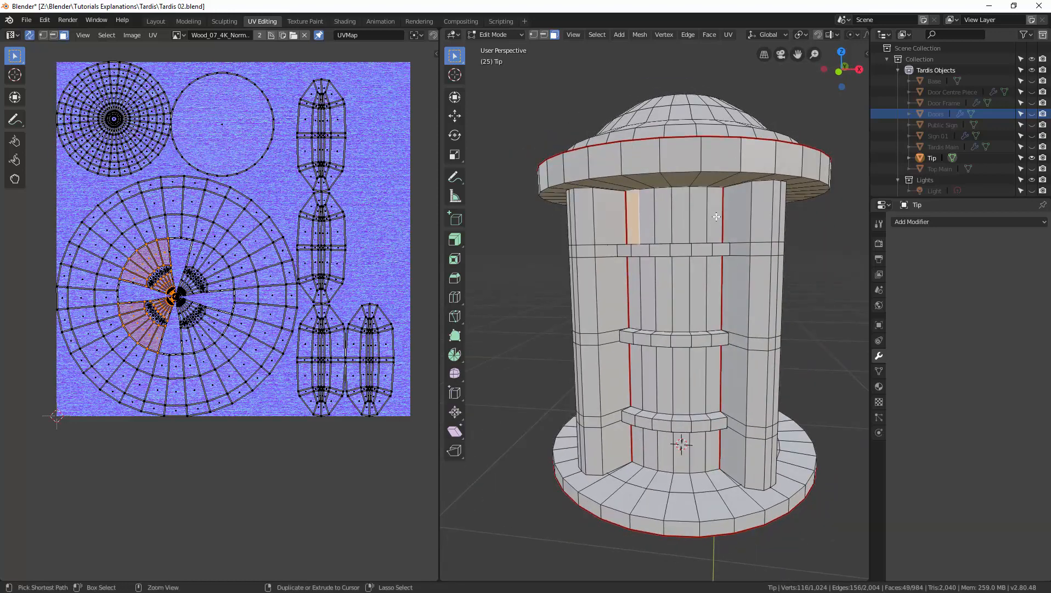
left_click(711, 217, "ctrl")
left_click(636, 275, "shift")
left_click(696, 278, "ctrl")
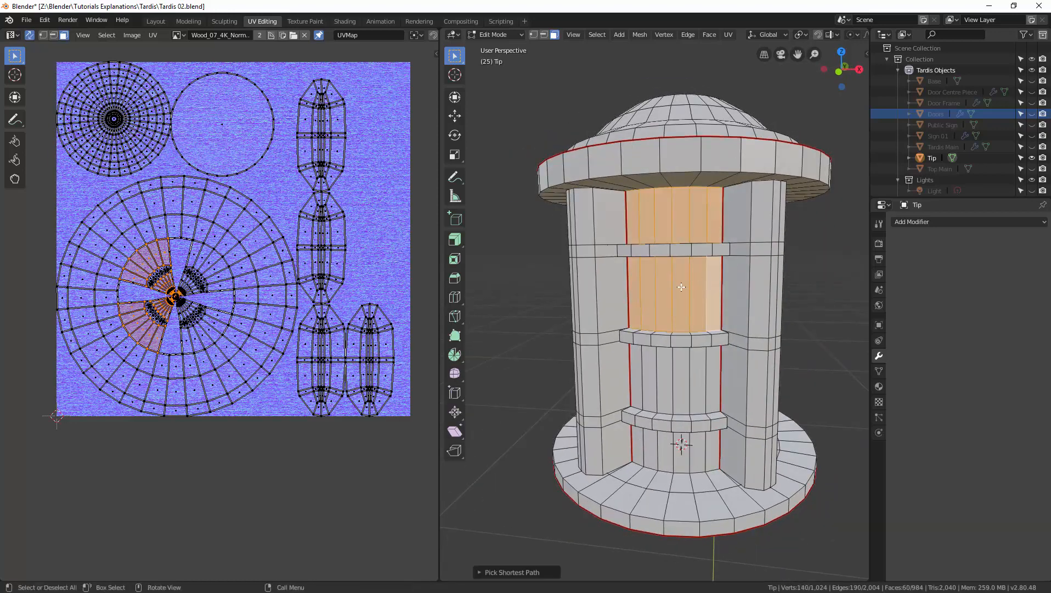
middle_click_drag(695, 278, 646, 344)
left_click(646, 344, "shift")
left_click(718, 364, "ctrl")
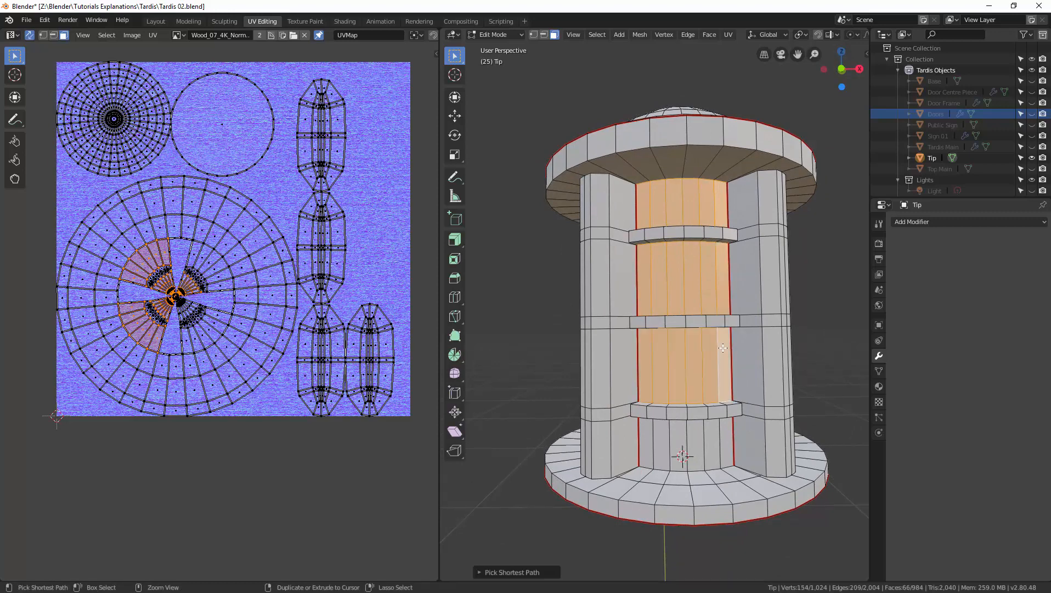
middle_click_drag(719, 365, 662, 401)
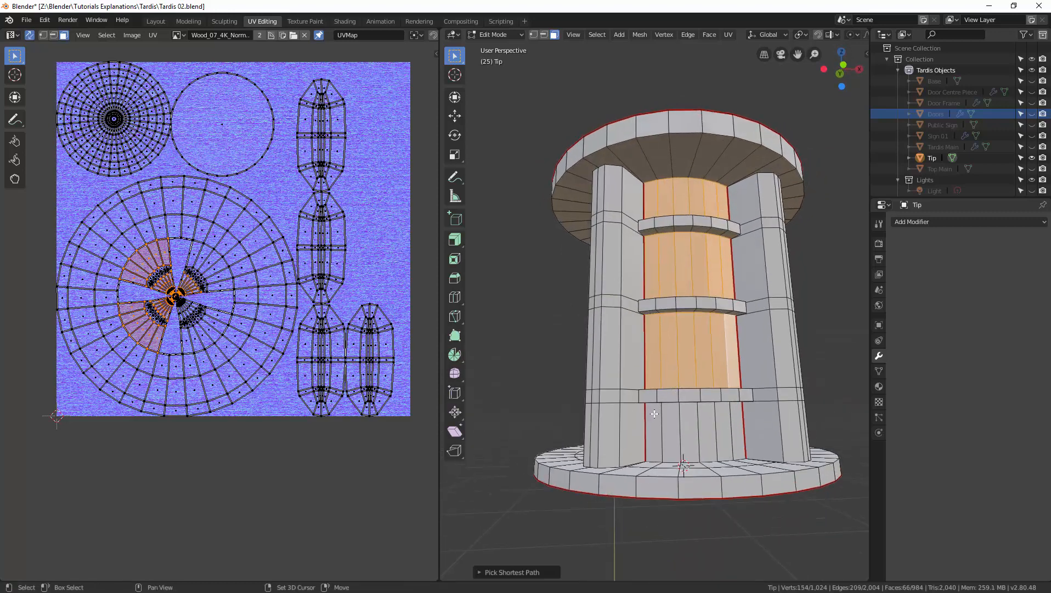
left_click(655, 413, "shift")
left_click(731, 422, "ctrl")
Step: Add the fourth and last recessed panel's faces in all four tiers to complete the panel selection
middle_click_drag(731, 422, 631, 263)
left_click(602, 218, "shift")
left_click(676, 219, "ctrl")
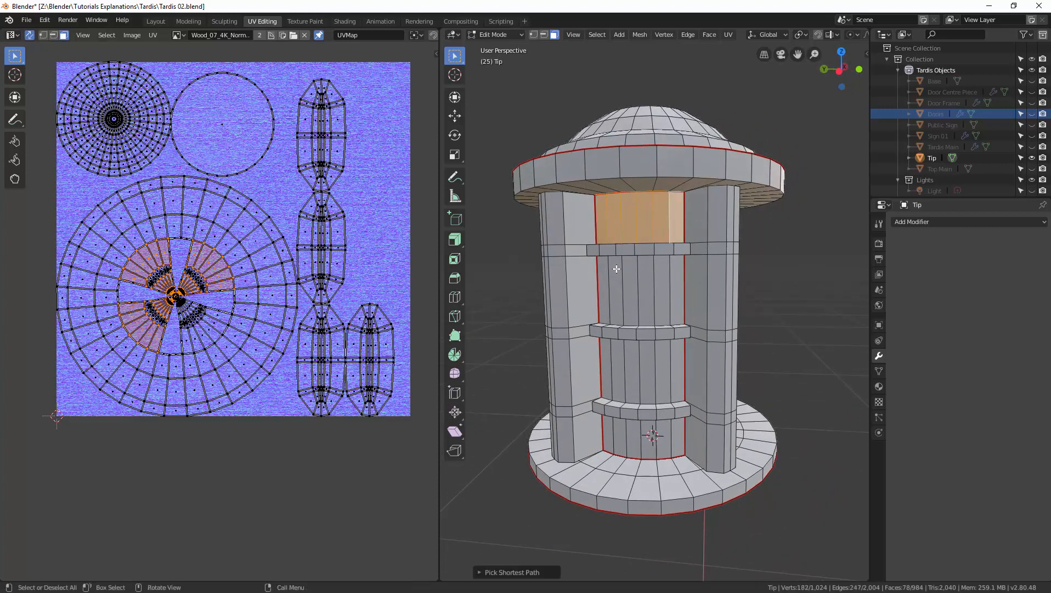
left_click(606, 286, "shift")
left_click(675, 279, "ctrl")
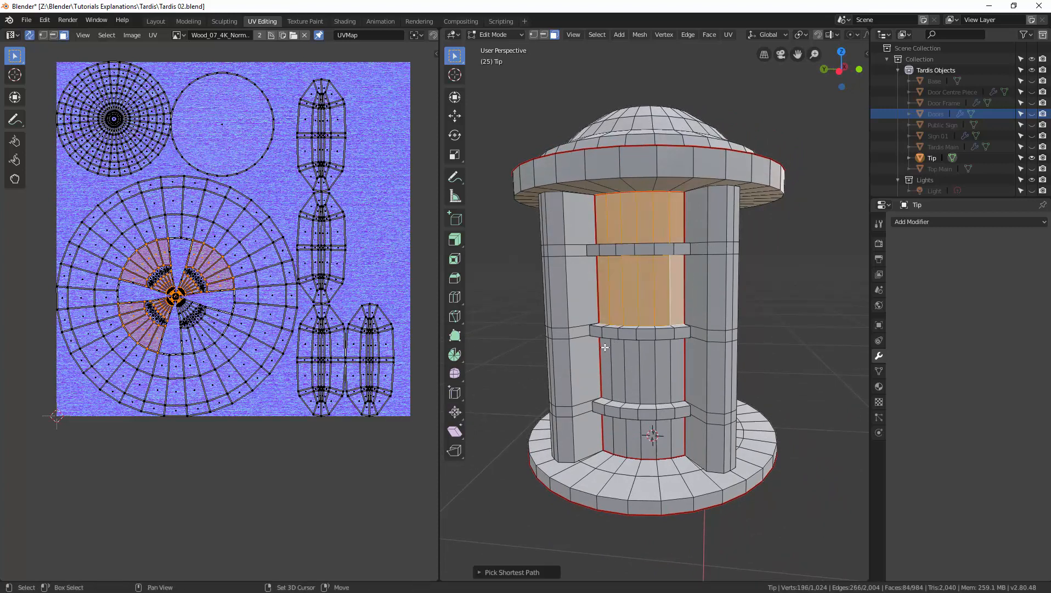
left_click(605, 351, "shift")
left_click(675, 360, "ctrl")
left_click(610, 430, "shift")
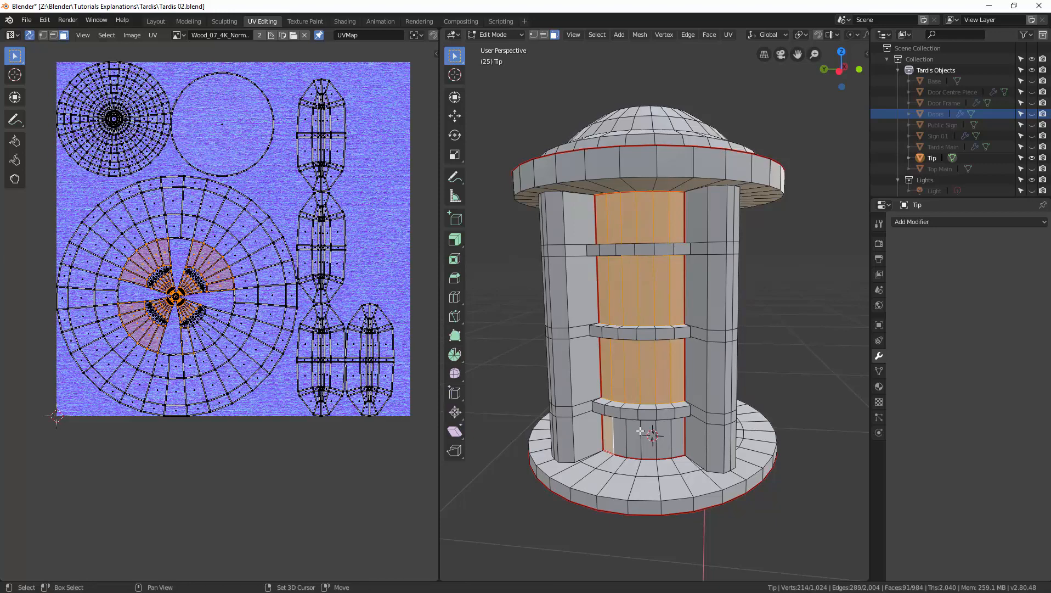
left_click(676, 436, "ctrl")
mouse_move(676, 436)
middle_mouse_down()
mouse_move(710, 328)
mouse_move(632, 324)
middle_mouse_up()
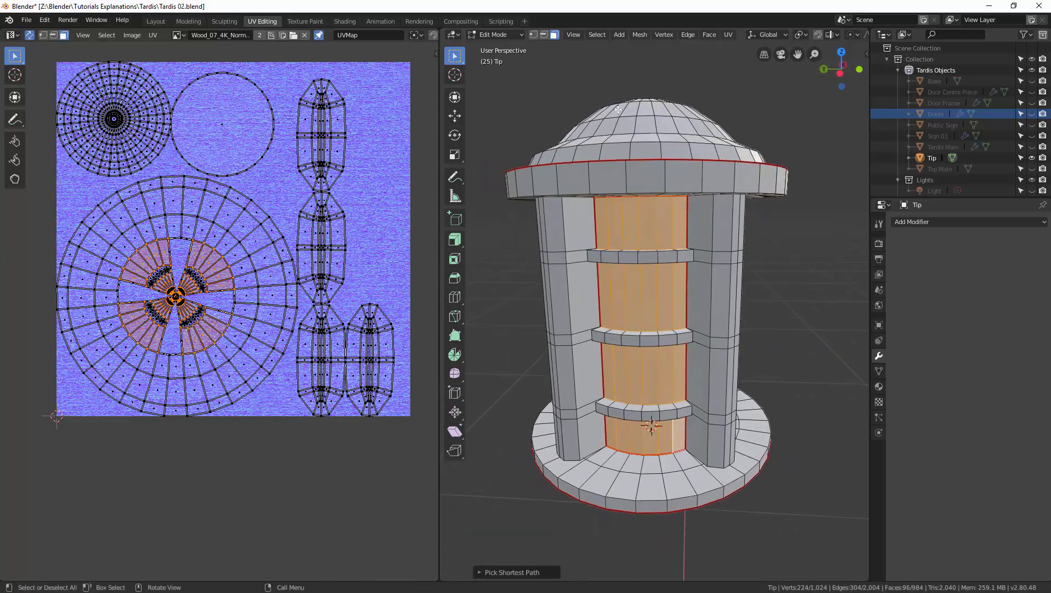
Step: Switch to the Shading workspace and put the tip into Edit Mode with the panel faces in view
left_click(346, 22)
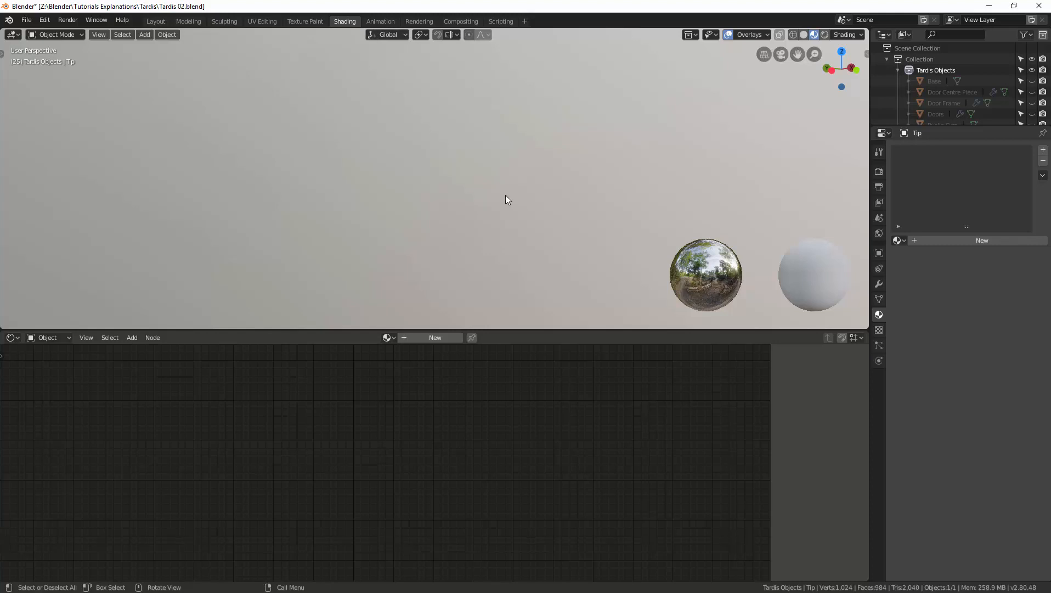
key("ctrl+Tab")
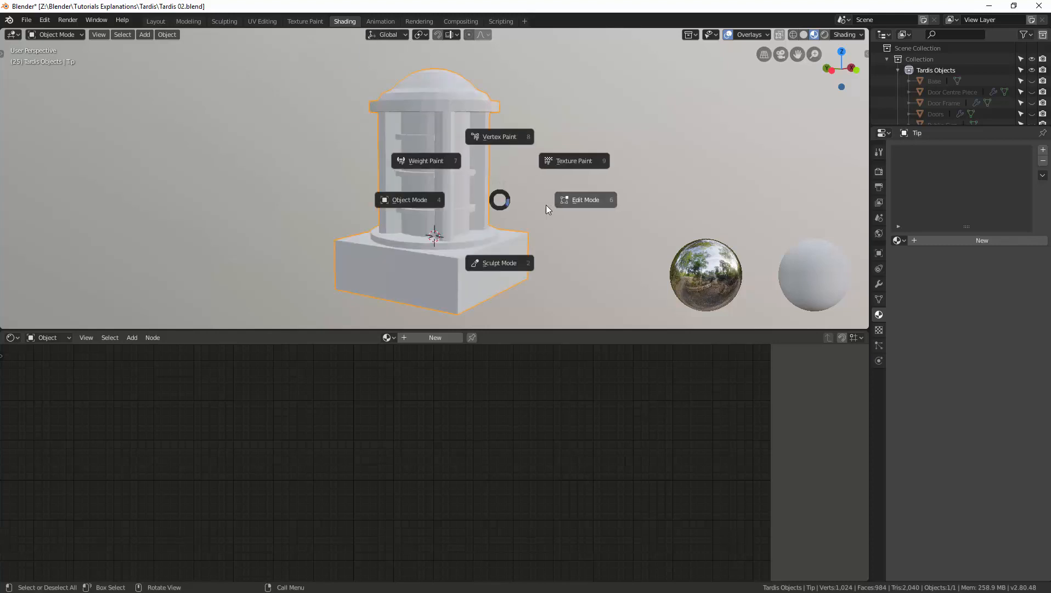
left_click(575, 202)
scroll(533, 206, "up", 2)
middle_click_drag(522, 205, 527, 236, "shift")
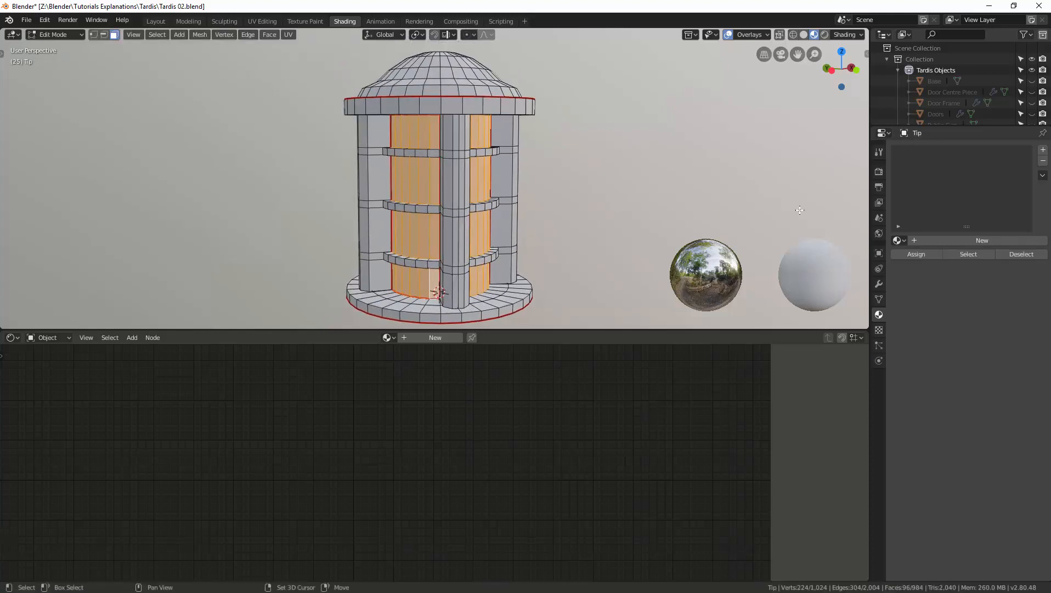
Step: Add a material slot to the tip and create a new material named Top Light in it
left_click(1043, 150)
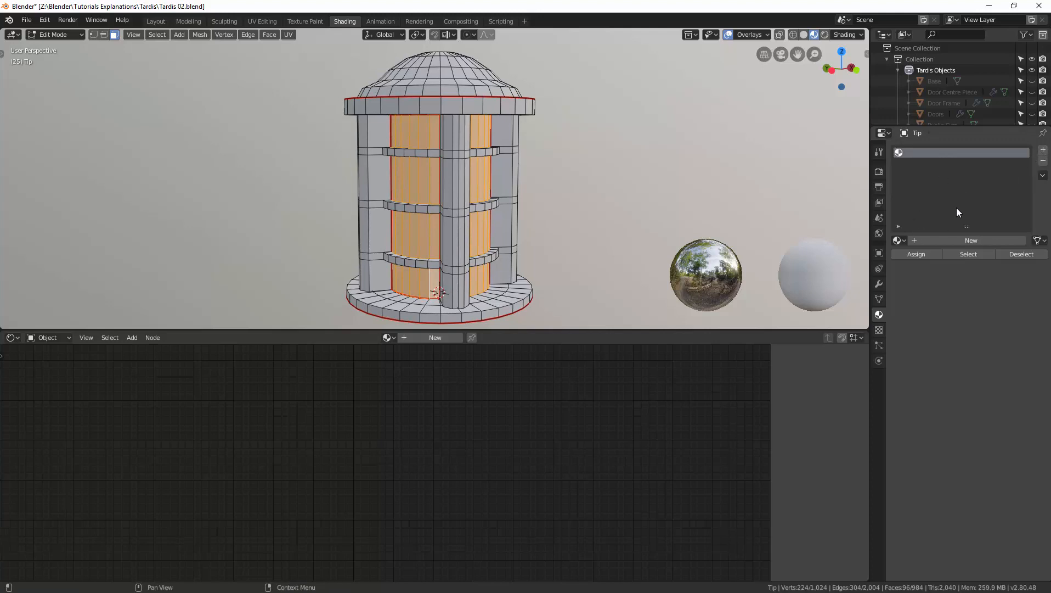
left_click(968, 241)
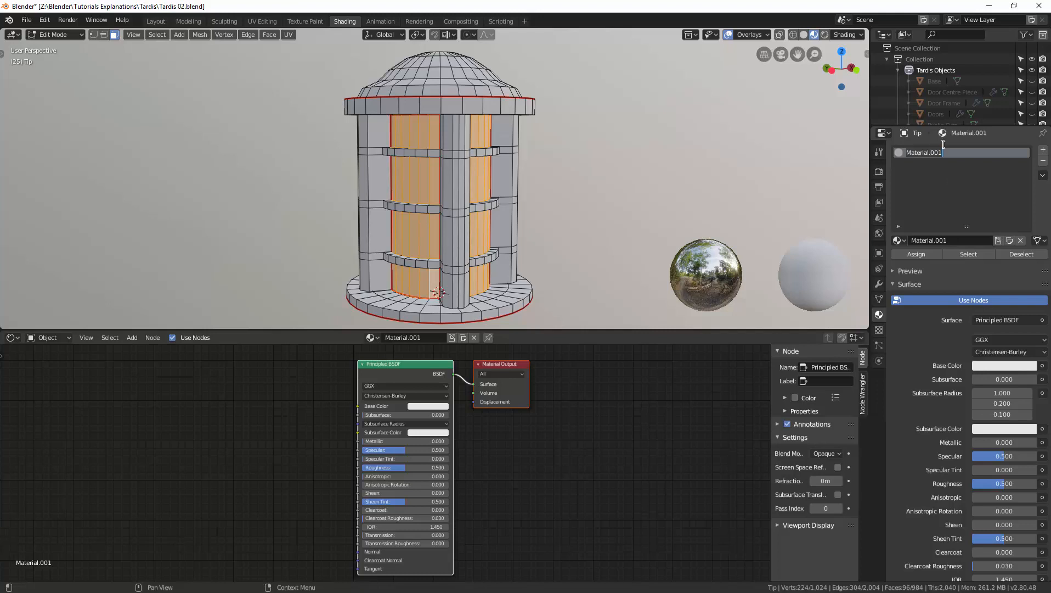
type("L")
type("Top")
type(" Li")
key("Return")
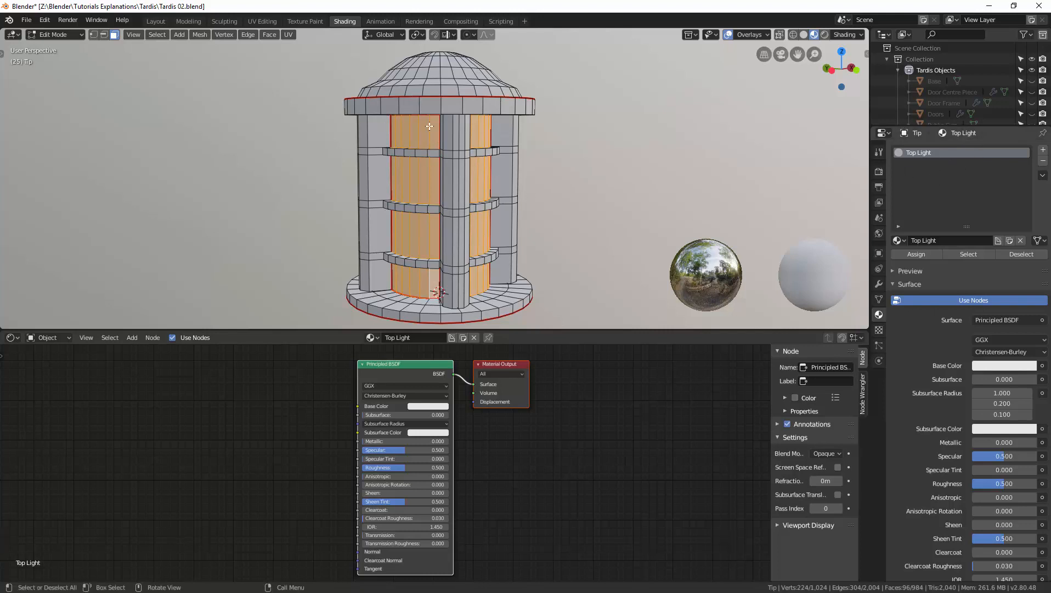
Step: Hide the selected panel faces and add a second material slot using the existing Surf material
key("h")
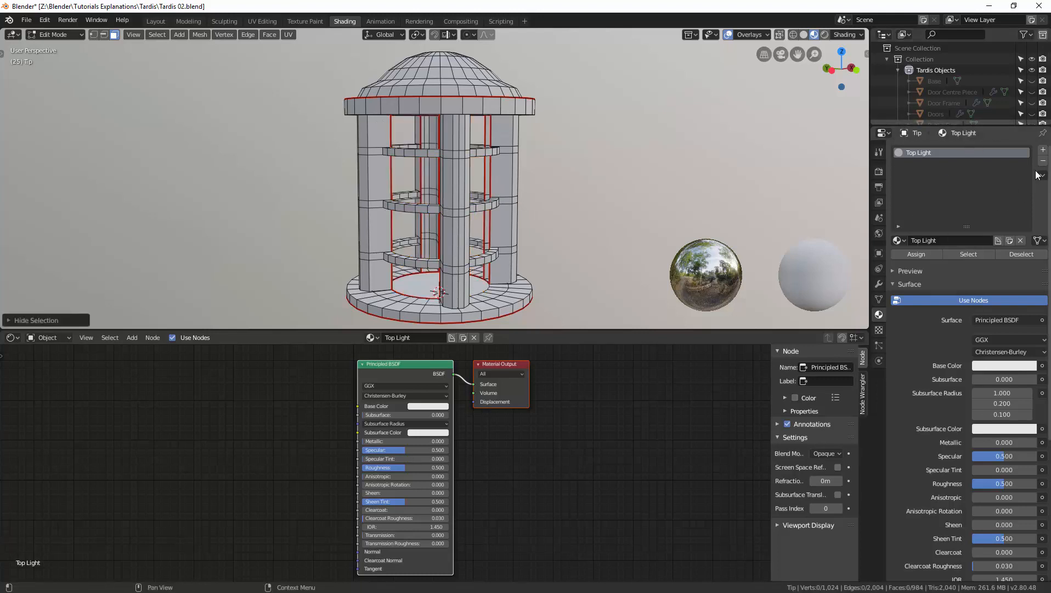
left_click(1043, 149)
left_click(898, 241)
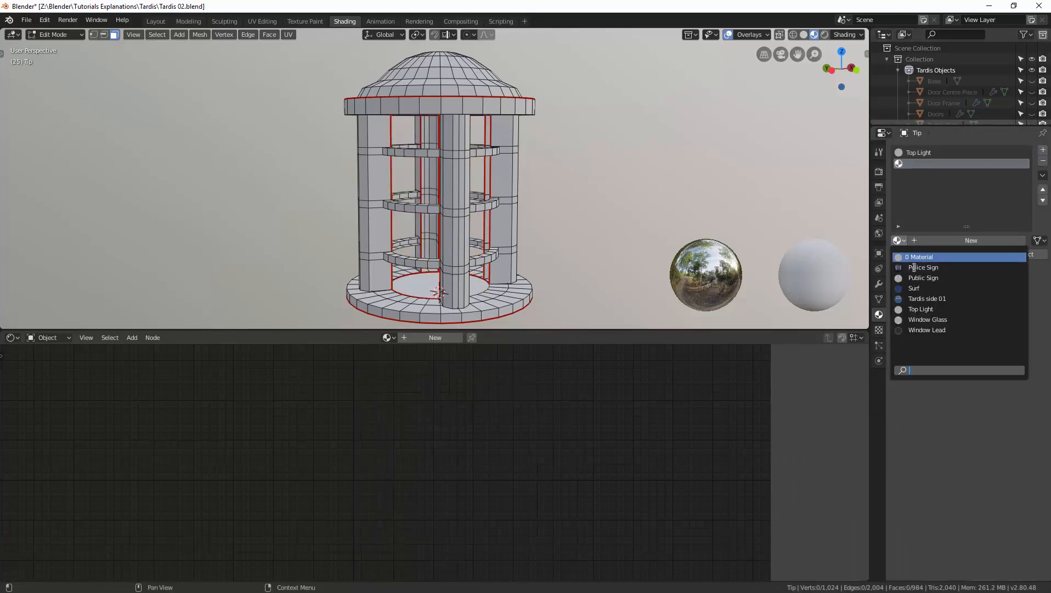
left_click(924, 285)
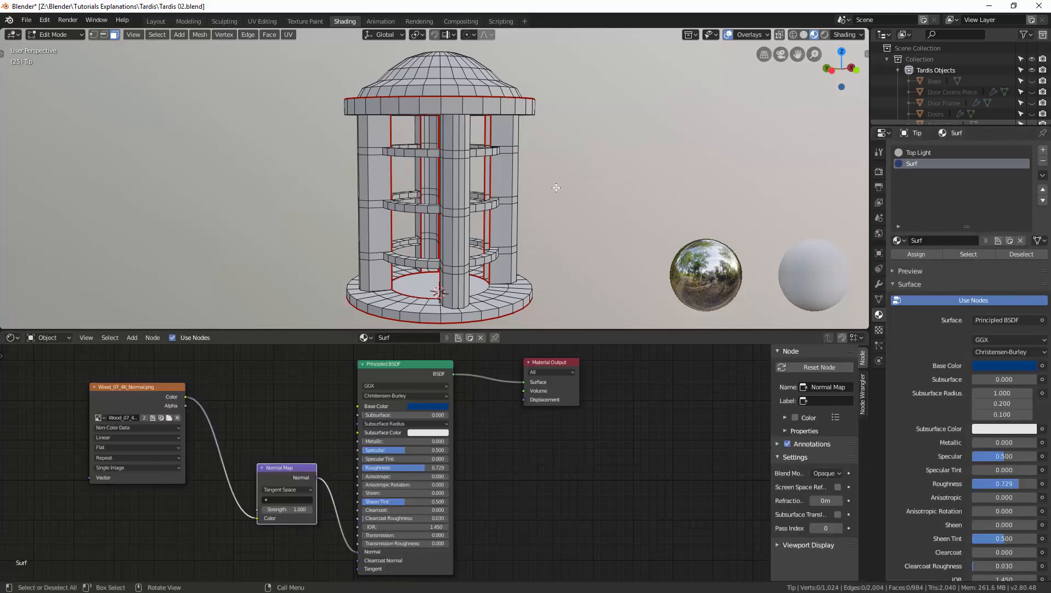
Step: Assign the Surf material to all visible tip geometry and inspect the result on the pillars, cap and base
key("a")
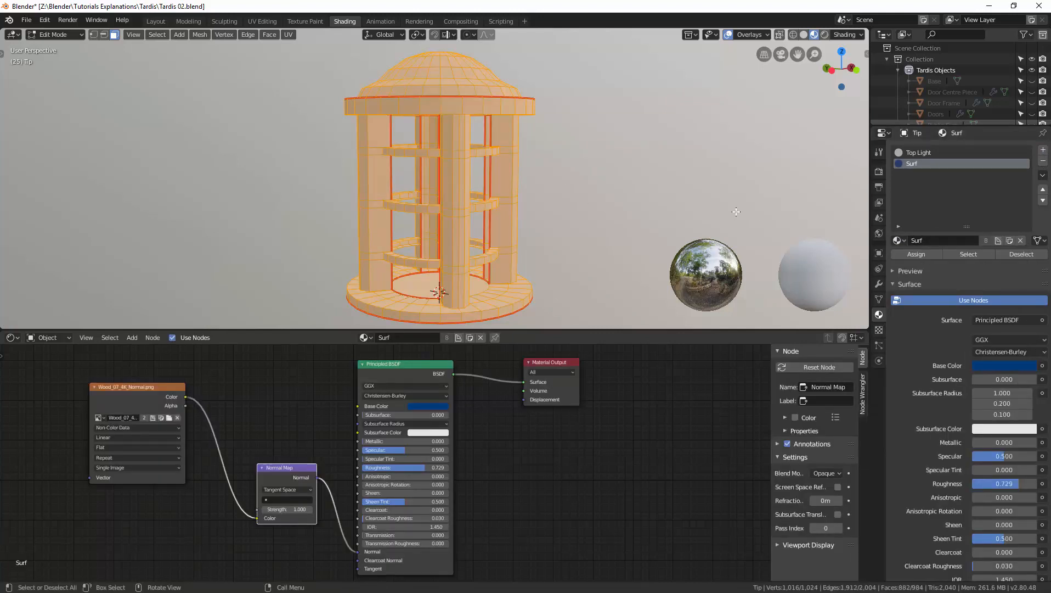
left_click(921, 256)
middle_click_drag(562, 198, 514, 201)
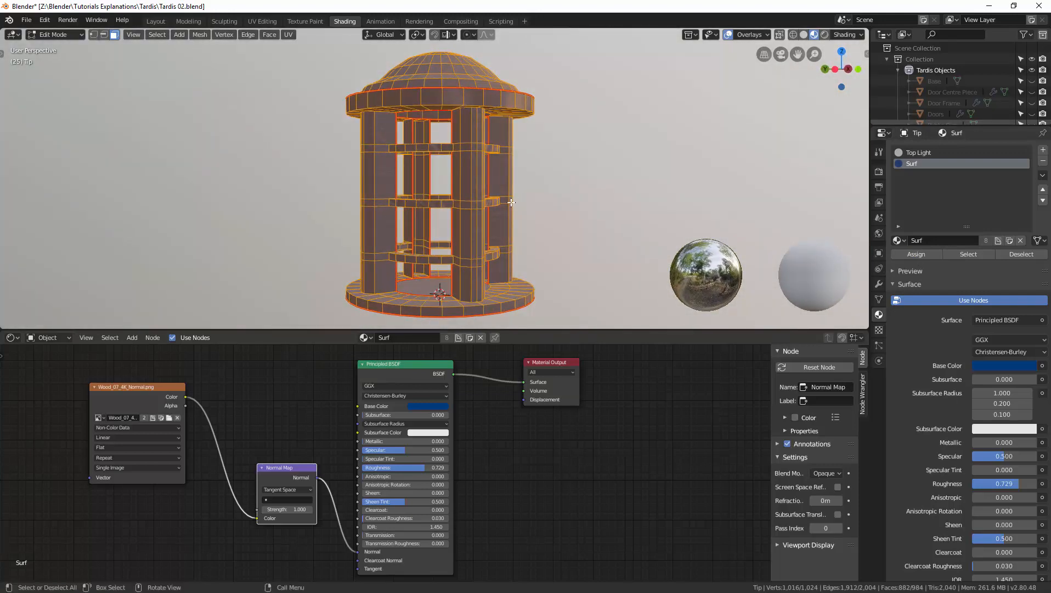
scroll(511, 203, "up", 2)
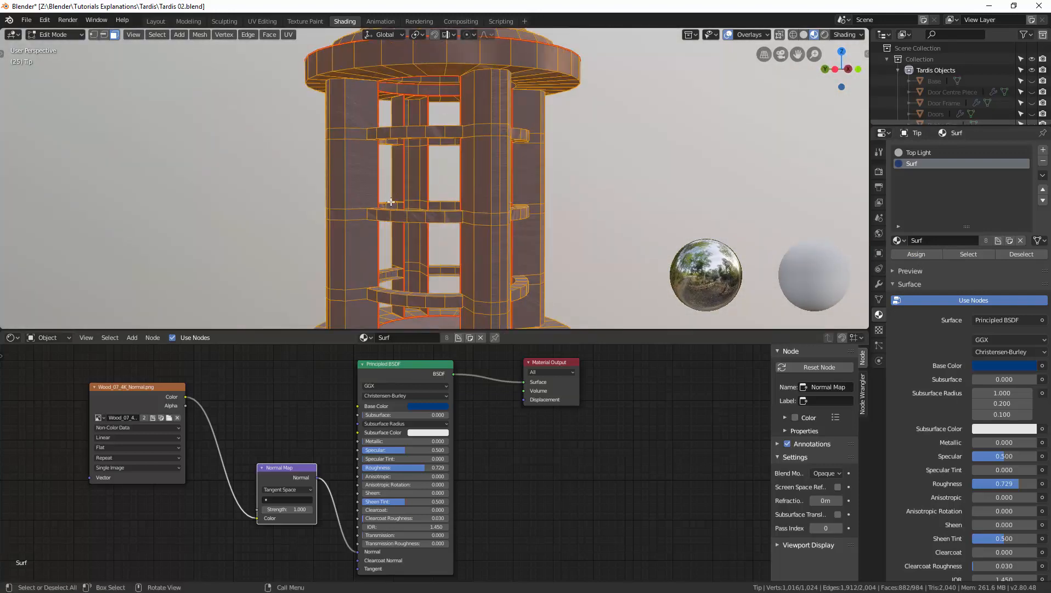
scroll(399, 193, "down", 1)
middle_click_drag(474, 194, 465, 206)
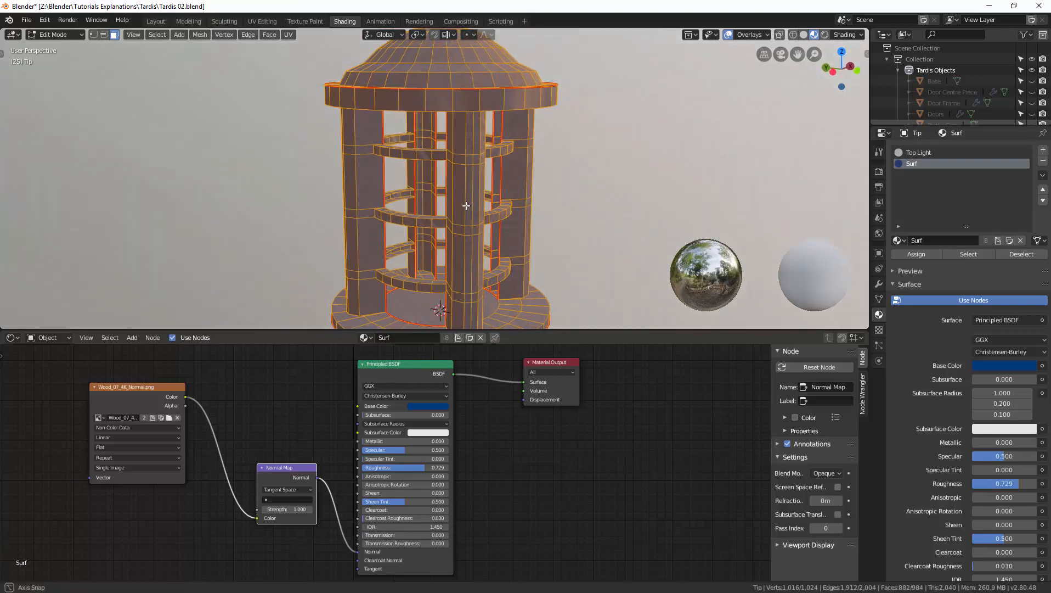
scroll(467, 203, "down", 2)
middle_click_drag(464, 203, 465, 200)
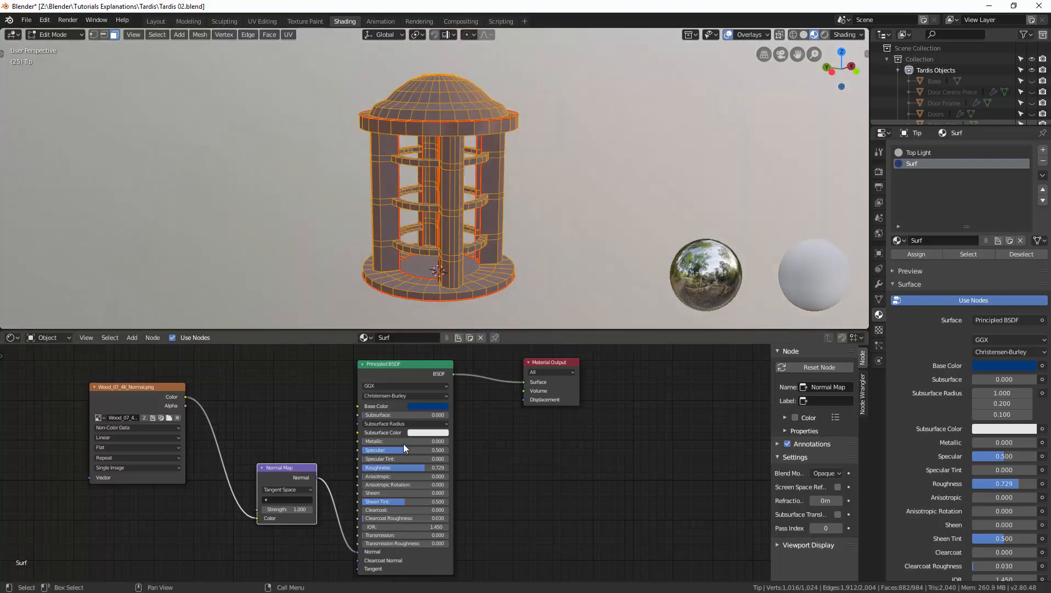
Step: Add a third material slot with a new material named Top Light Surf and assign it to the visible tip geometry
left_click(1042, 150)
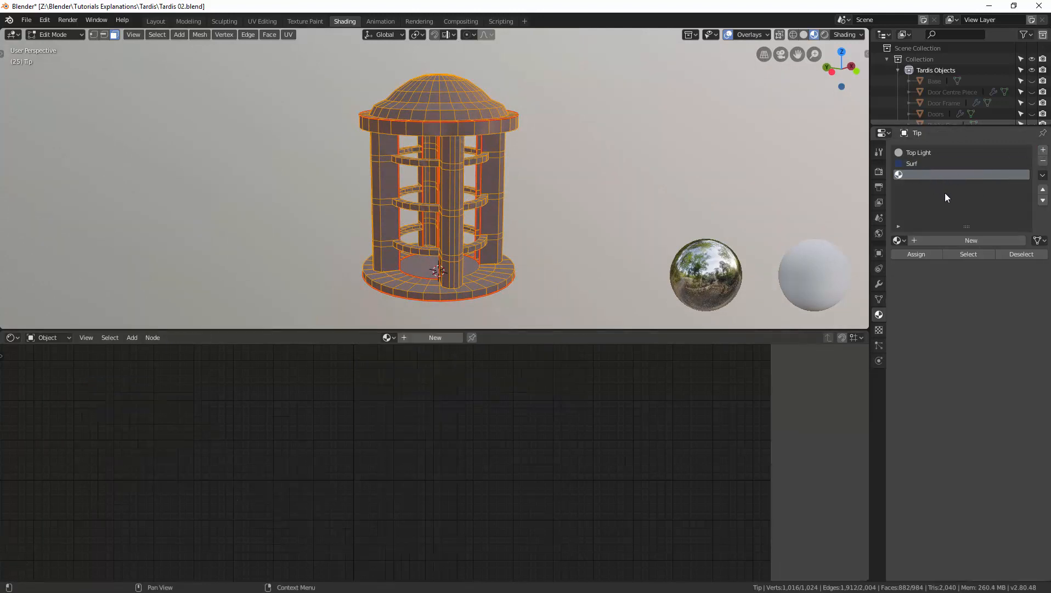
left_click(966, 239)
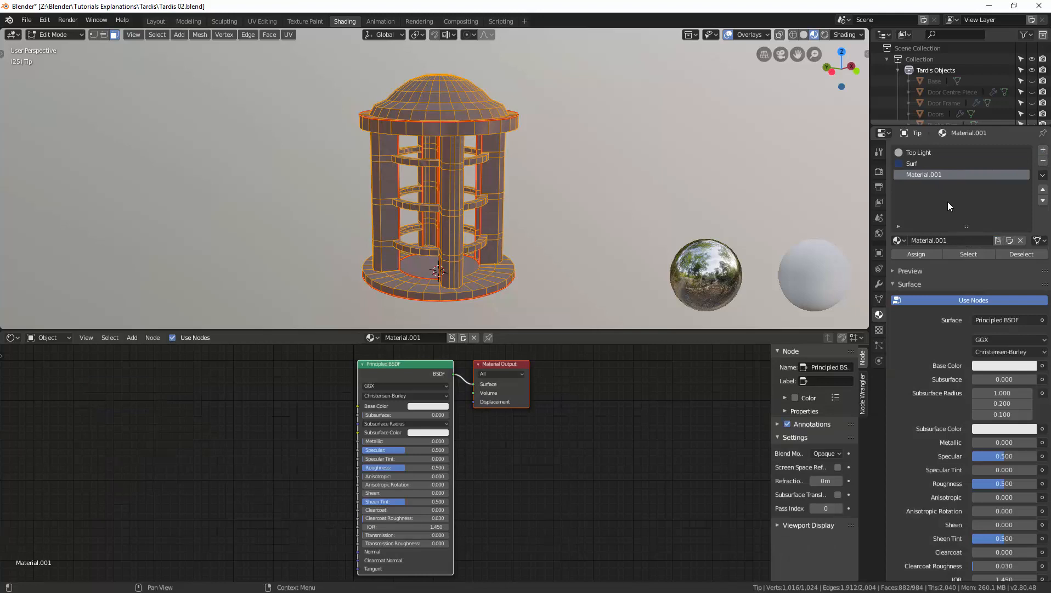
double_click(913, 173)
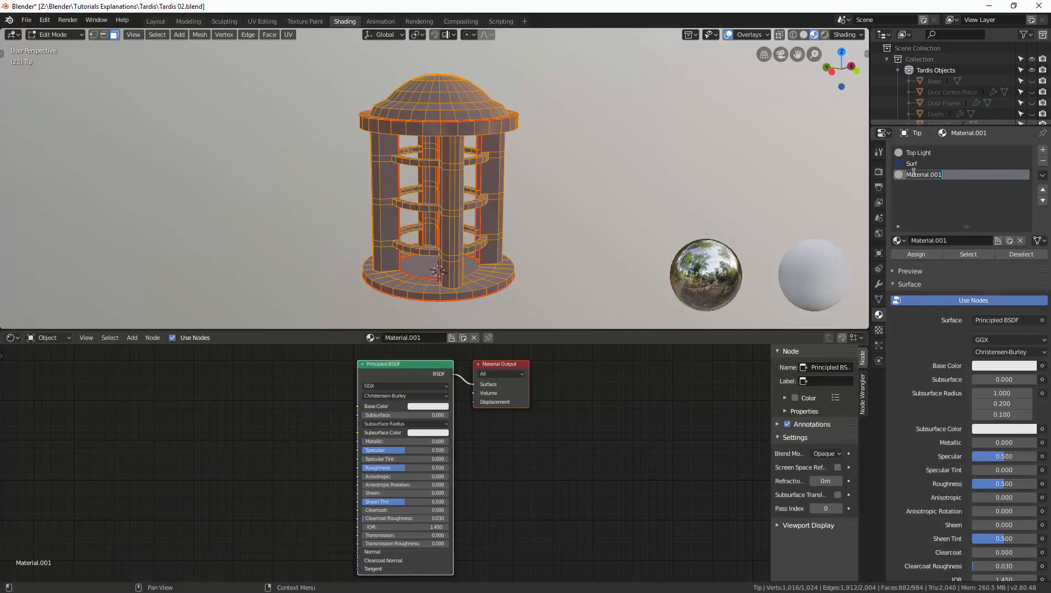
type("Top Light Surf")
key("Return")
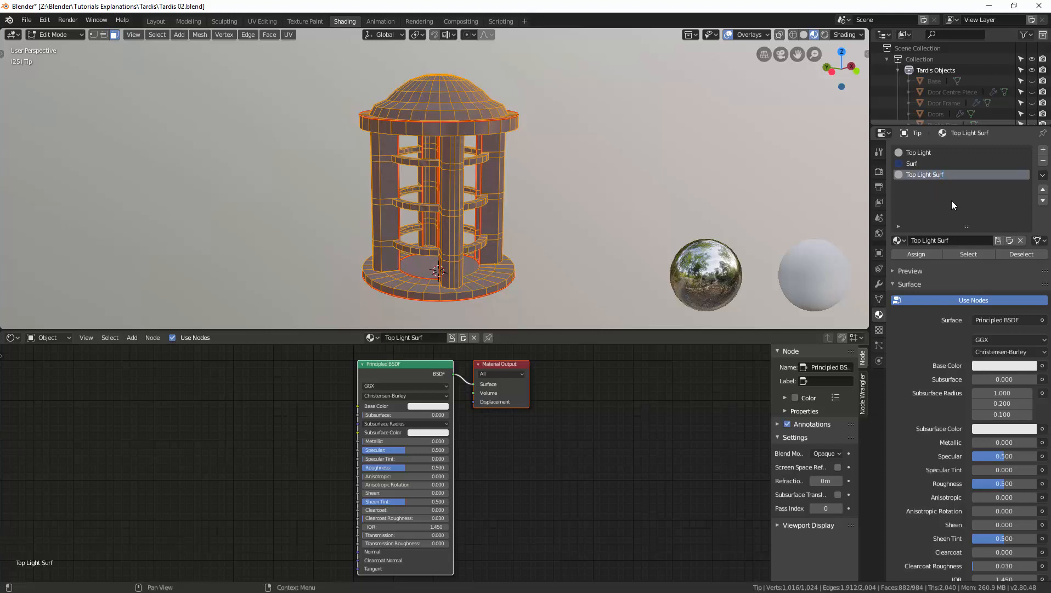
left_click(926, 255)
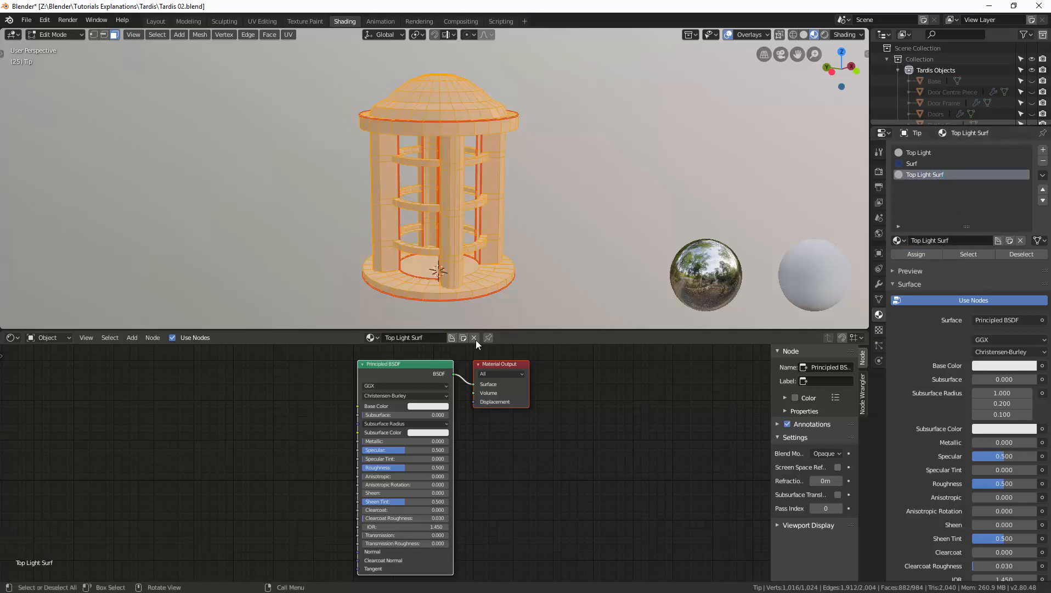
Step: Give the Top Light Surf material a blue base color, metallic 0.971 and roughness 0.376
left_click(435, 407)
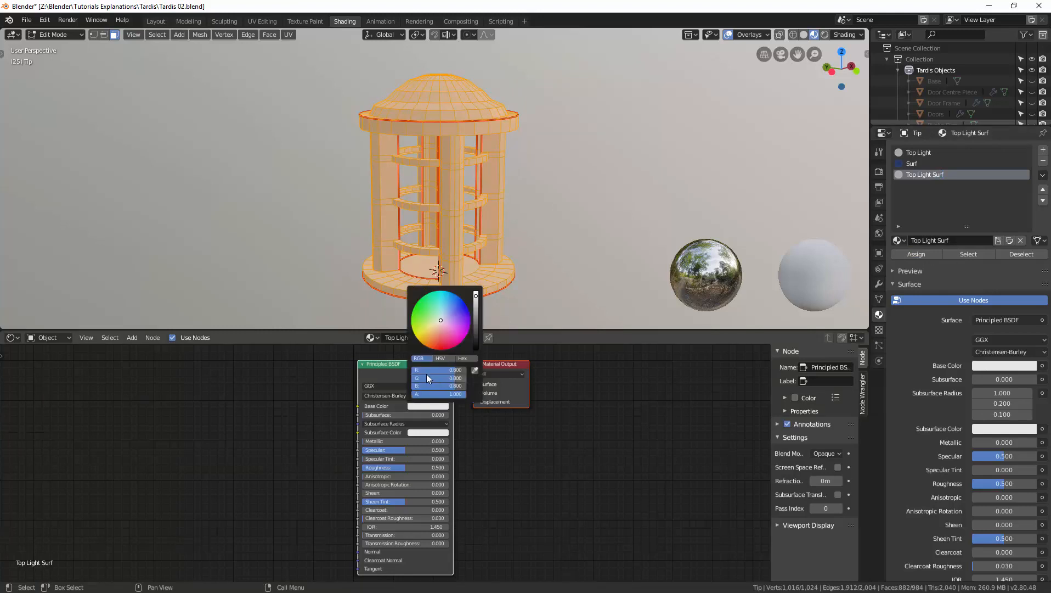
left_click_drag(426, 372, 413, 389)
left_click_drag(383, 440, 466, 441)
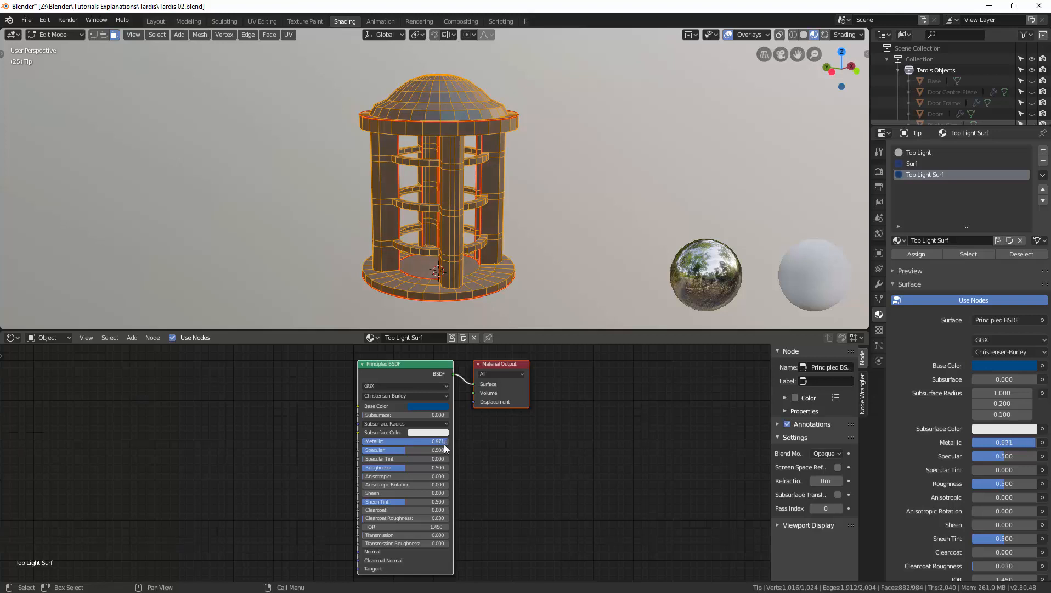
left_click_drag(401, 467, 398, 467)
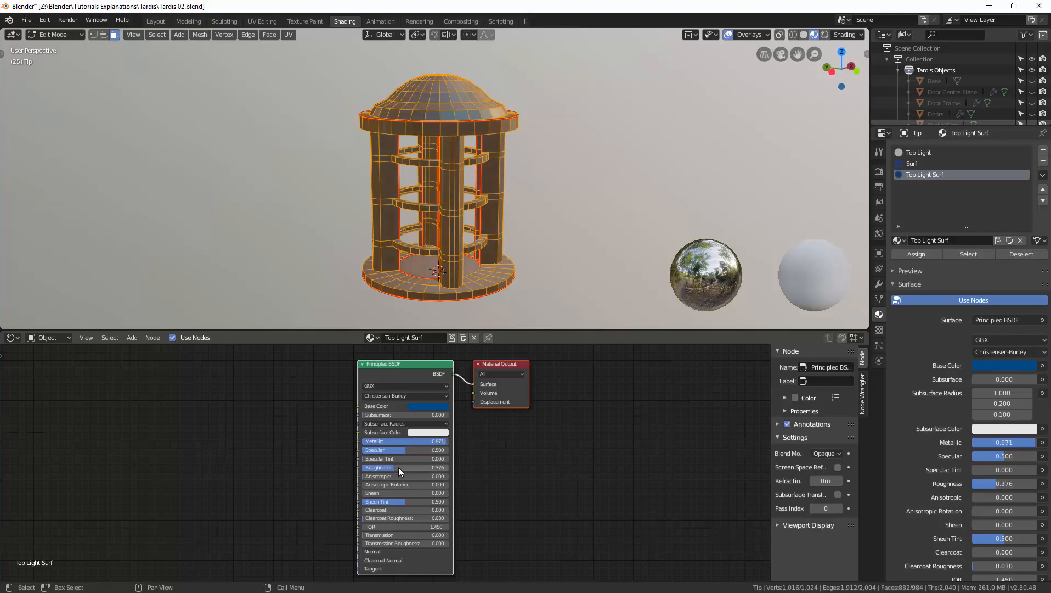
Step: Return the tip to Object Mode and apply Shade Smooth to it
key("ctrl+Tab")
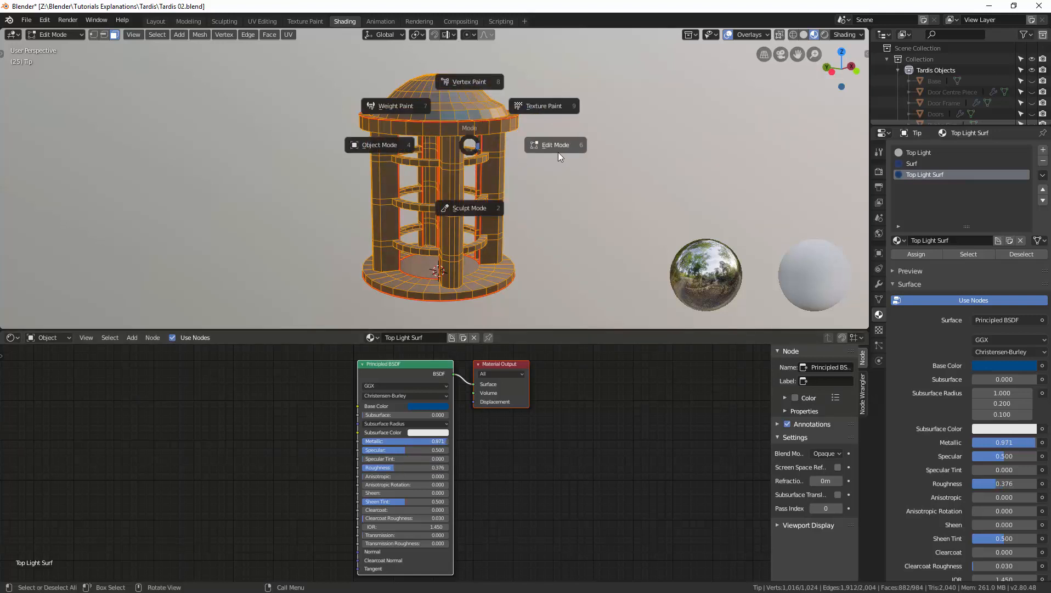
left_click(392, 150)
right_click(455, 108)
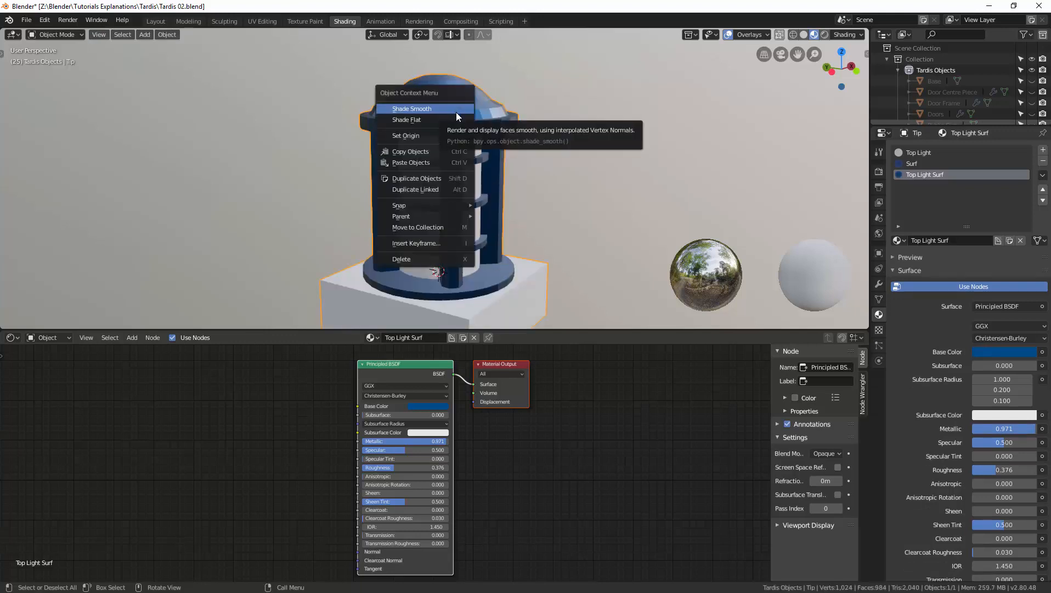
left_click(455, 112)
mouse_move(483, 138)
middle_mouse_down()
mouse_move(504, 134)
mouse_move(499, 147)
mouse_move(546, 159)
mouse_move(600, 162)
mouse_move(516, 200)
mouse_move(474, 198)
mouse_move(482, 203)
middle_mouse_up()
scroll(499, 147, "down", 3)
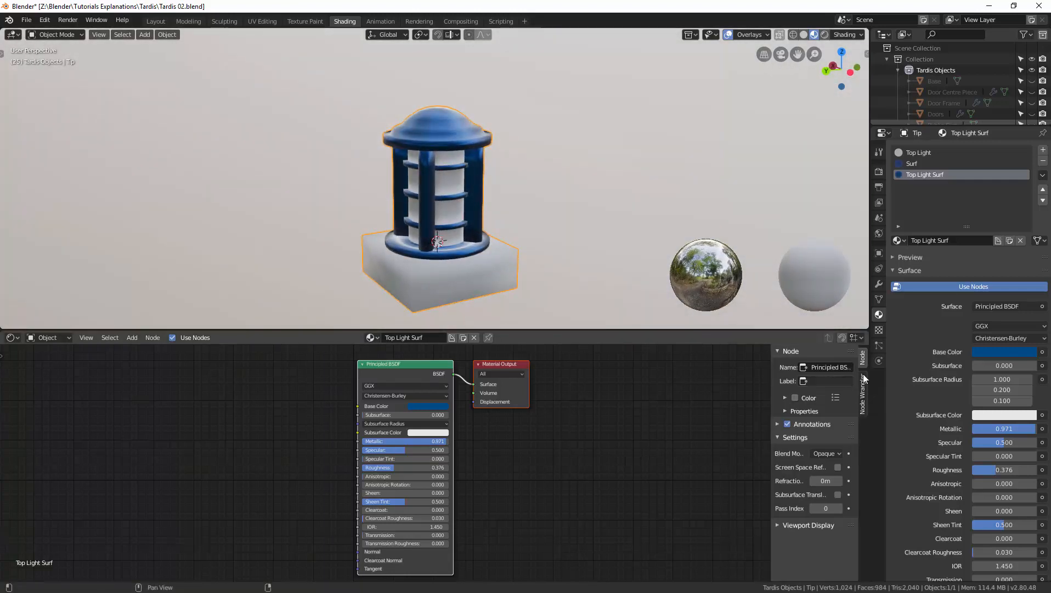
Step: Enable Auto Smooth in the tip mesh's normals settings
left_click(879, 300)
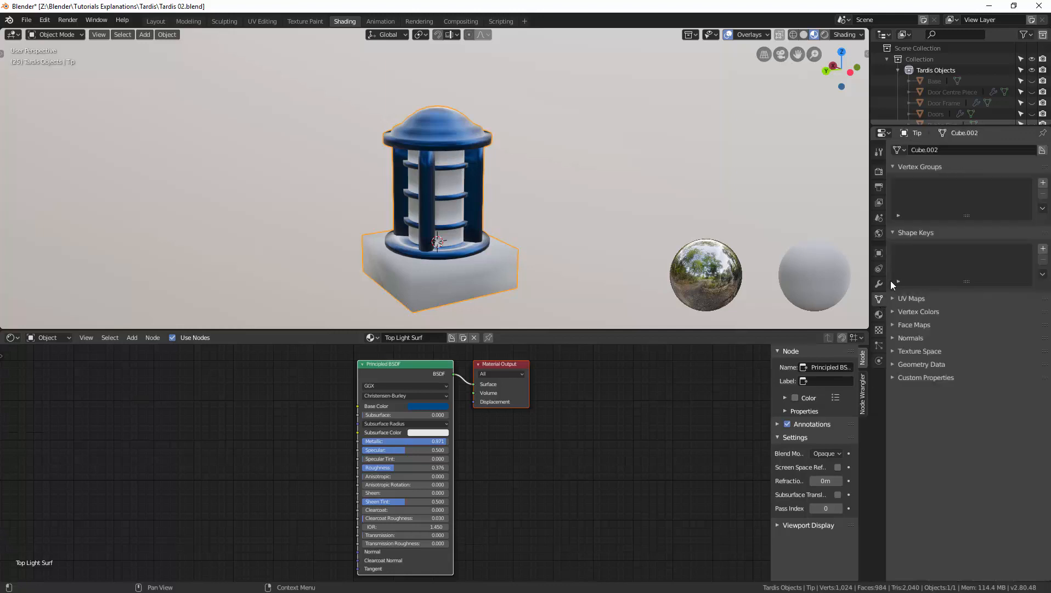
left_click(894, 338)
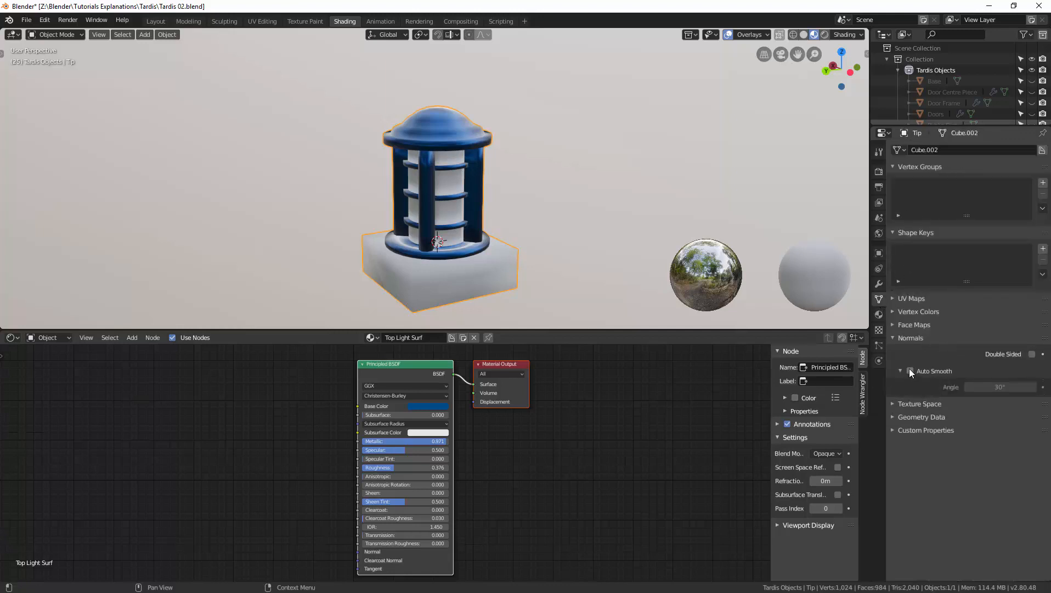
left_click(910, 371)
mouse_move(580, 223)
middle_mouse_down()
mouse_move(544, 227)
mouse_move(499, 205)
mouse_move(499, 217)
middle_mouse_up()
scroll(533, 219, "up", 3)
scroll(529, 214, "up", 2)
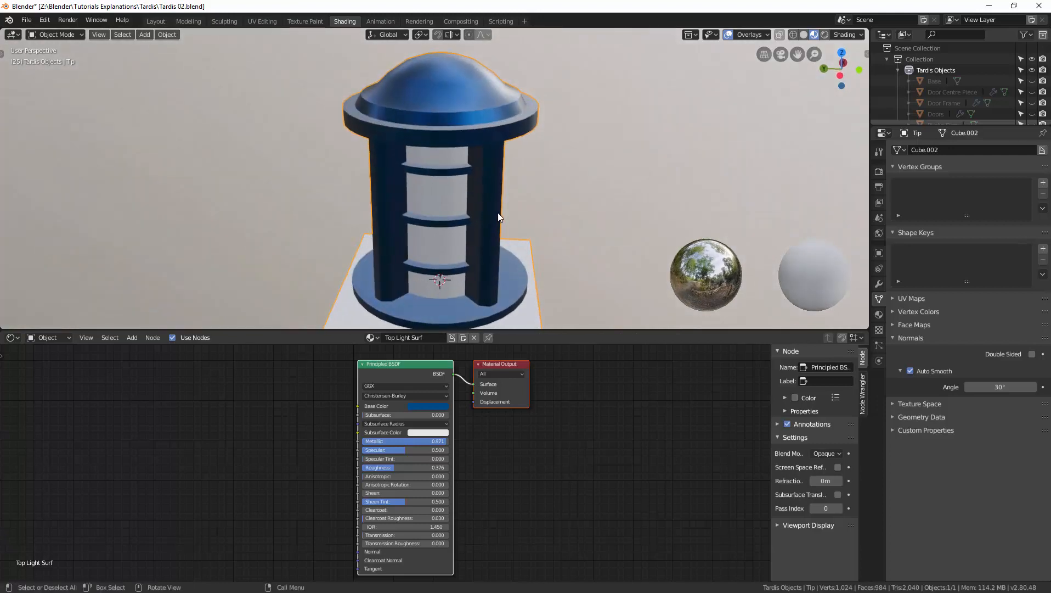
Step: Bevel the cap rim's upper and lower edge loops and the base disc's upper edge loop by about 0.0009 m with two segments
key("ctrl+Tab")
left_click(600, 220)
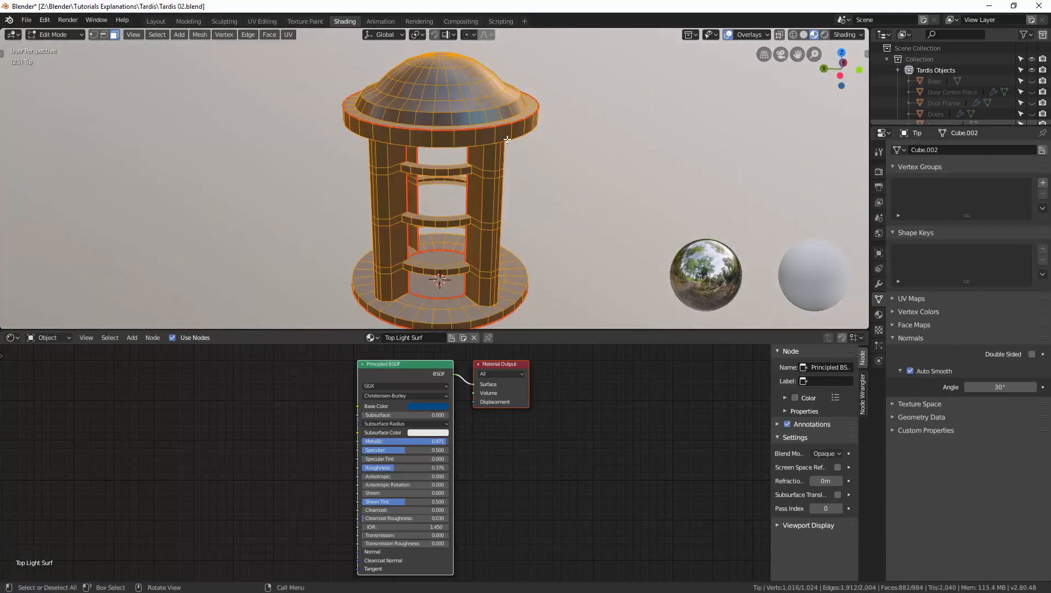
middle_click_drag(507, 139, 483, 159)
scroll(464, 177, "up", 2)
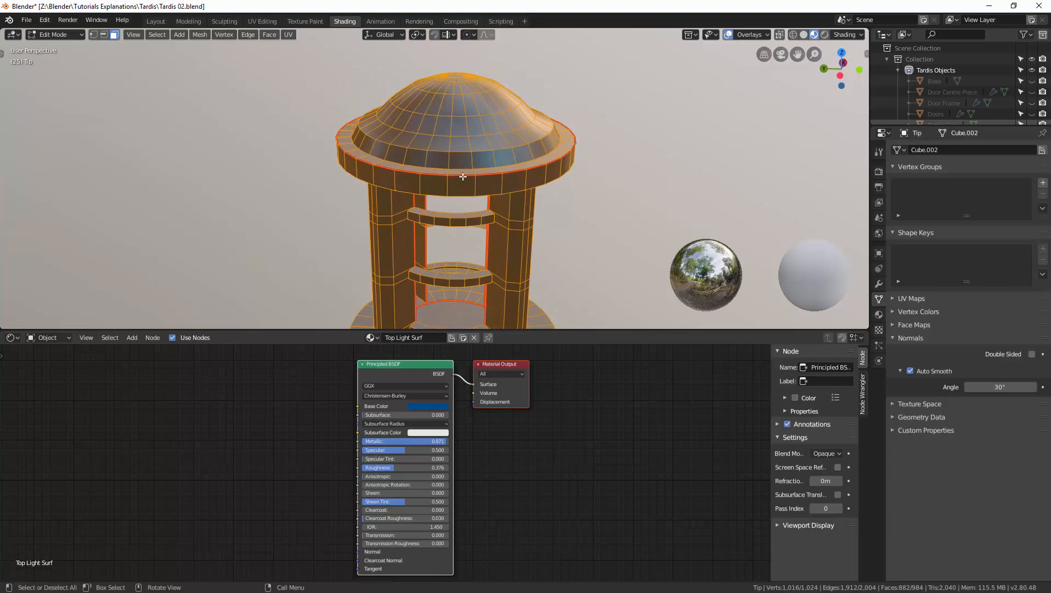
key("2")
key("alt+a")
left_click(462, 176, "alt")
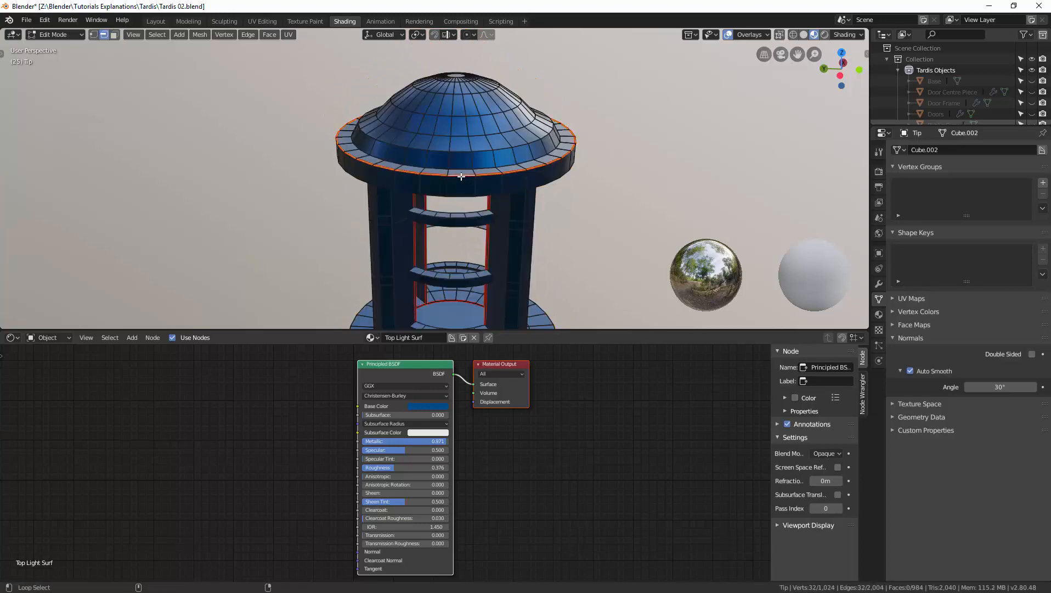
middle_click_drag(462, 176, 437, 177)
middle_click_drag(423, 281, 427, 174, "shift")
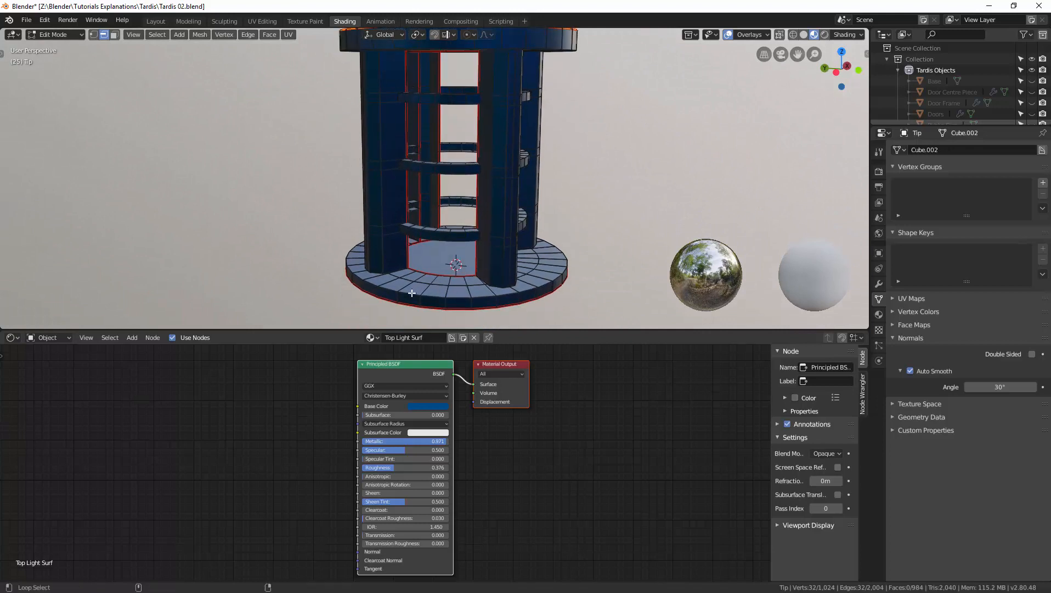
left_click(411, 293, "alt+shift")
middle_click_drag(464, 203, 462, 273, "shift")
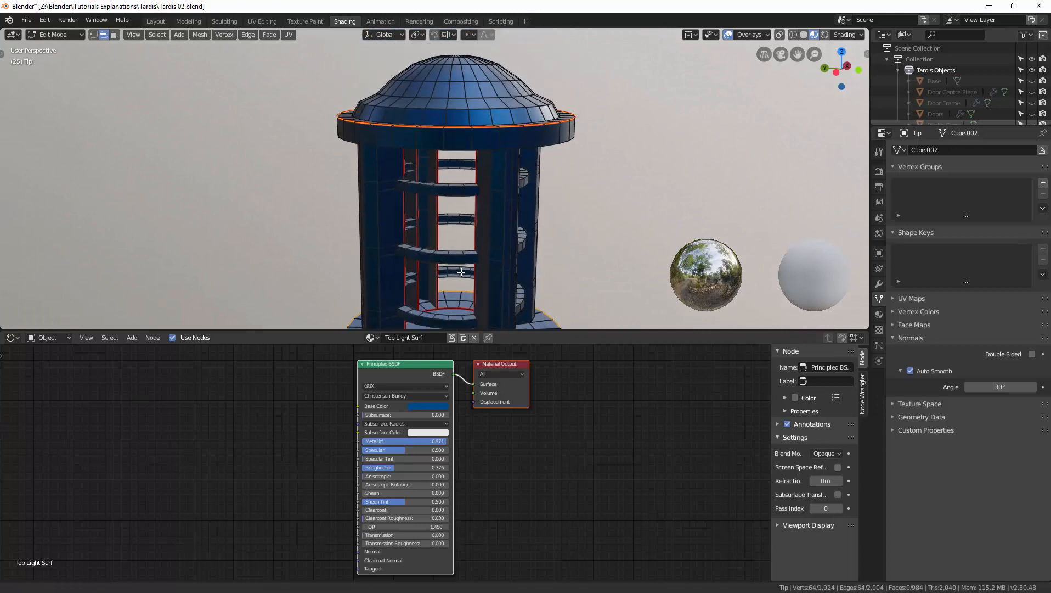
left_click(453, 148, "alt+shift")
middle_click_drag(449, 233, 445, 220, "shift")
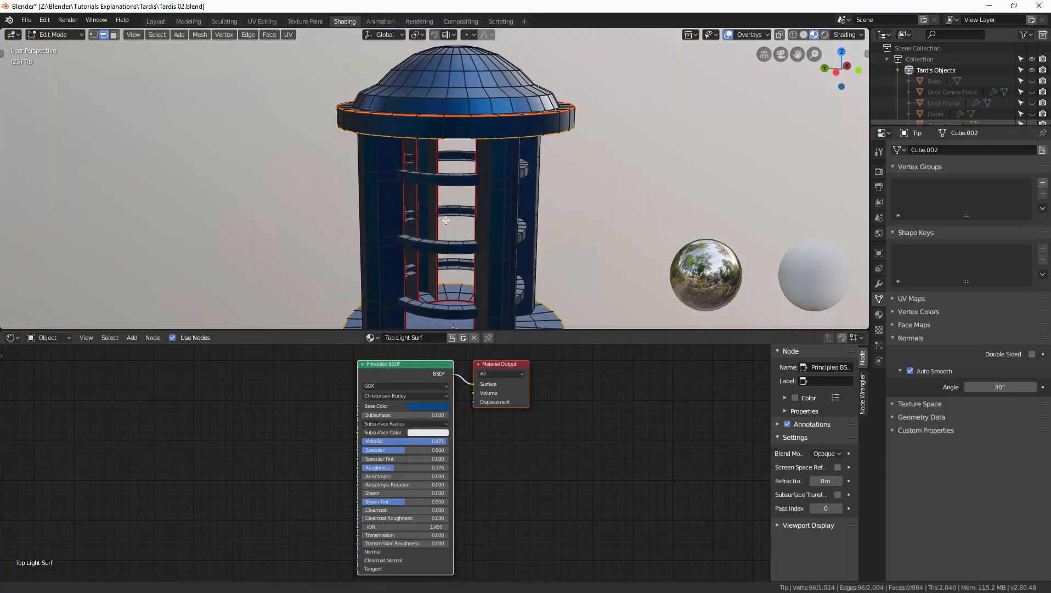
key("ctrl+b")
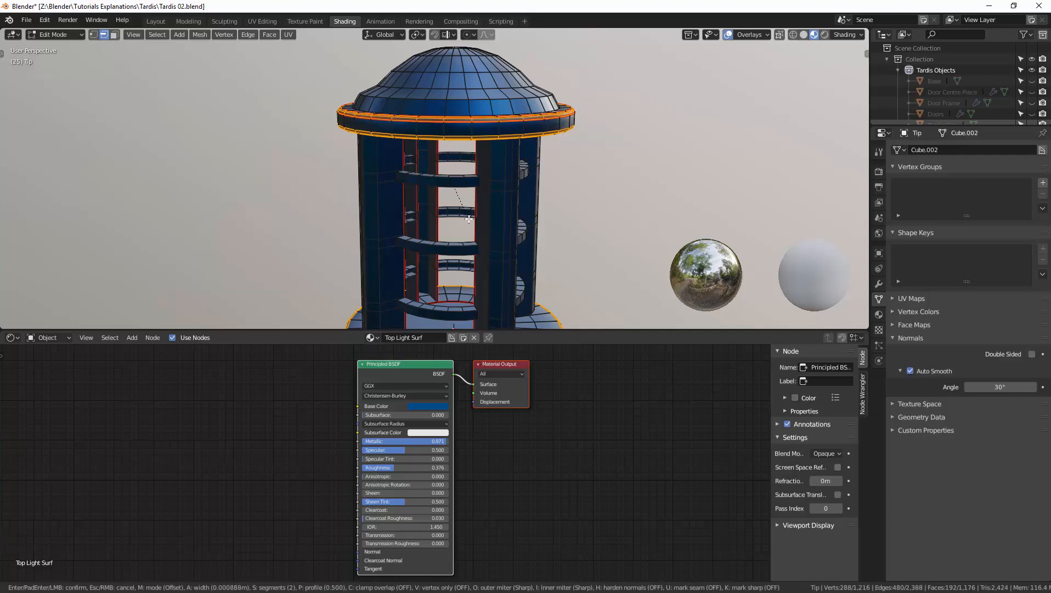
left_click(469, 218)
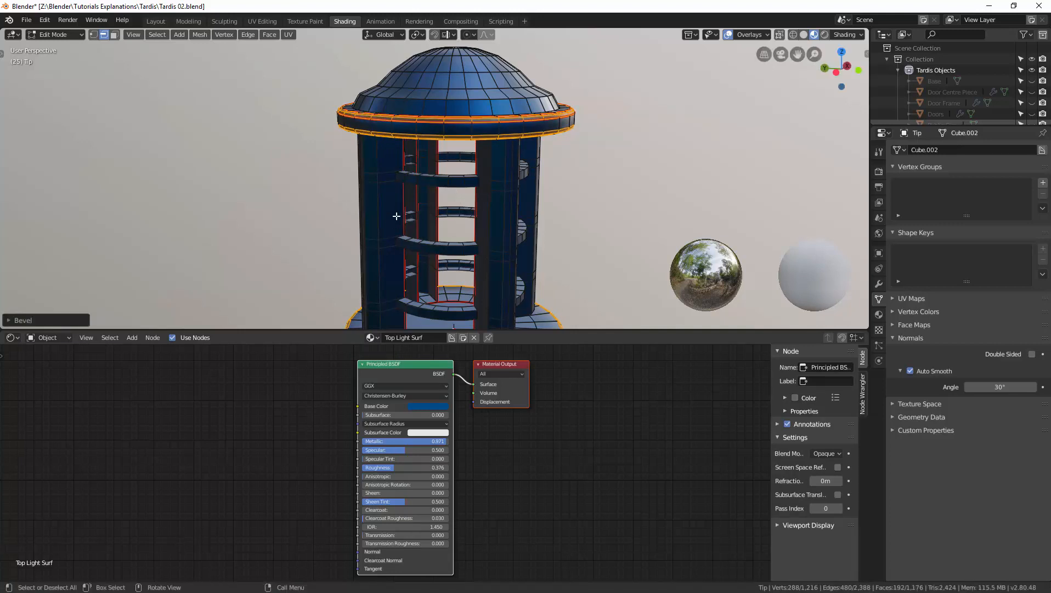
key("ctrl+Tab")
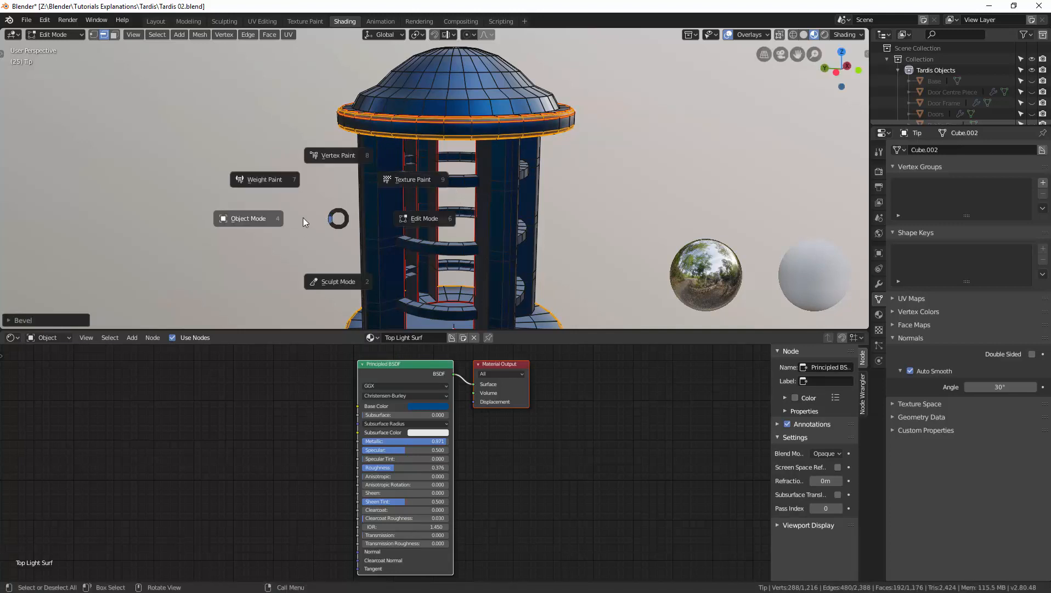
left_click(274, 217)
scroll(297, 214, "down", 3)
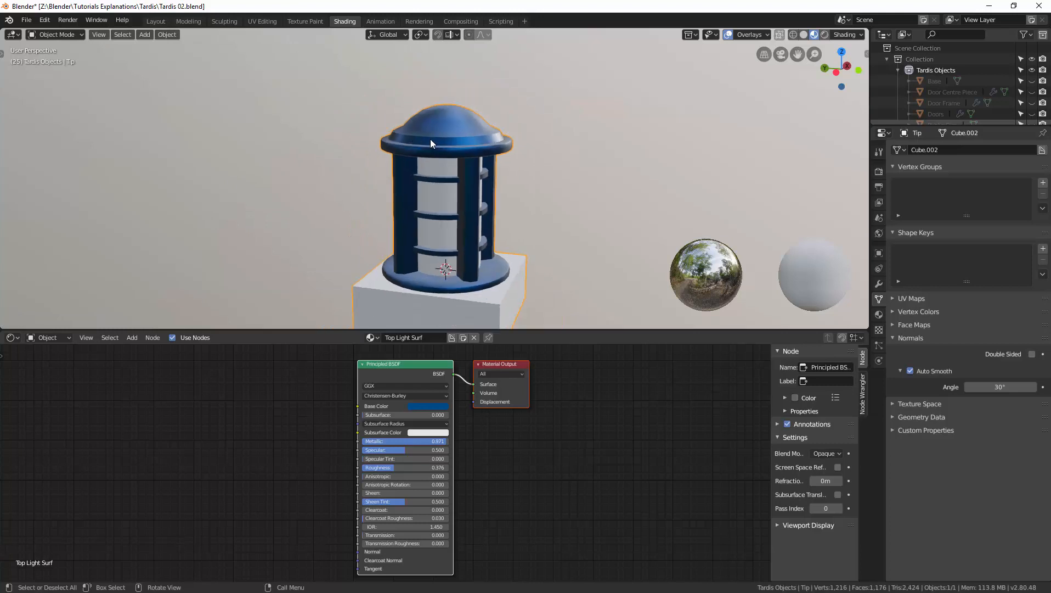
Step: Bevel the edge loop around the lower part of the dome with two segments and return to Object Mode
scroll(430, 141, "up", 5)
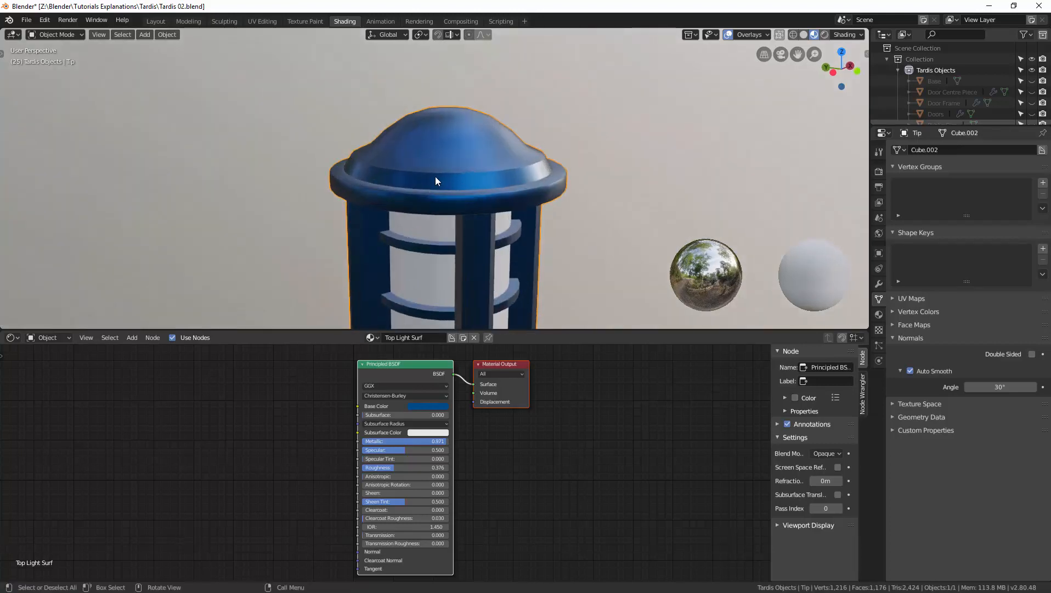
key("ctrl+Tab")
left_click(519, 182)
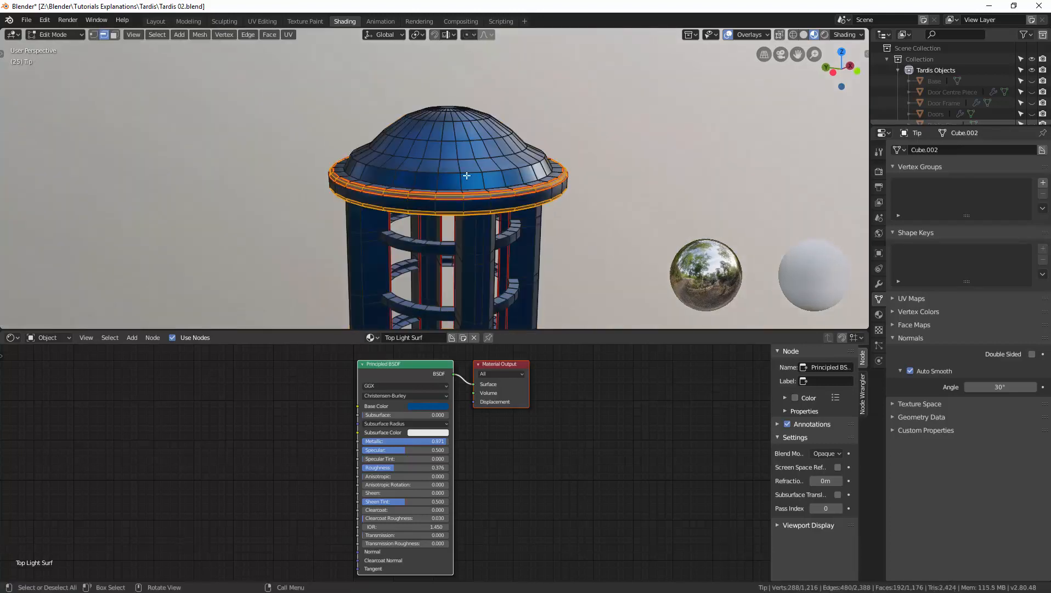
left_click(434, 171)
left_click(434, 172, "alt")
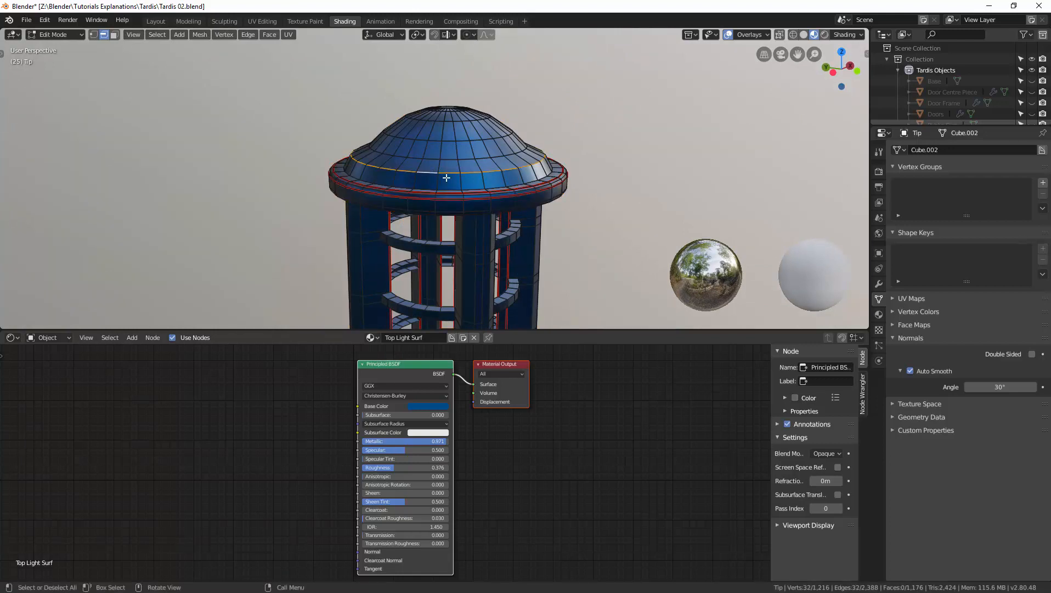
key("ctrl+b")
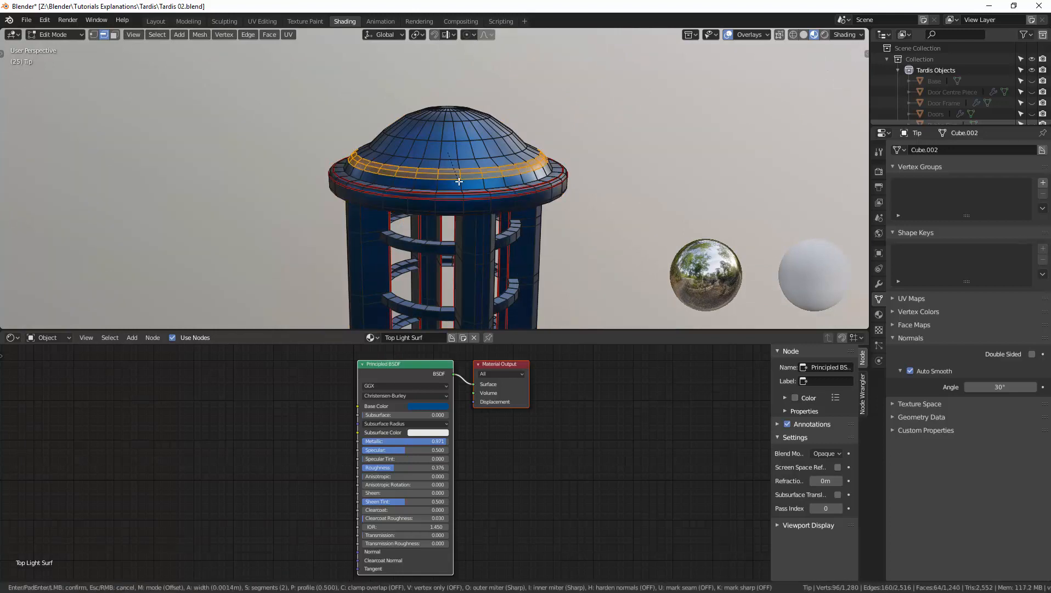
left_click(459, 184)
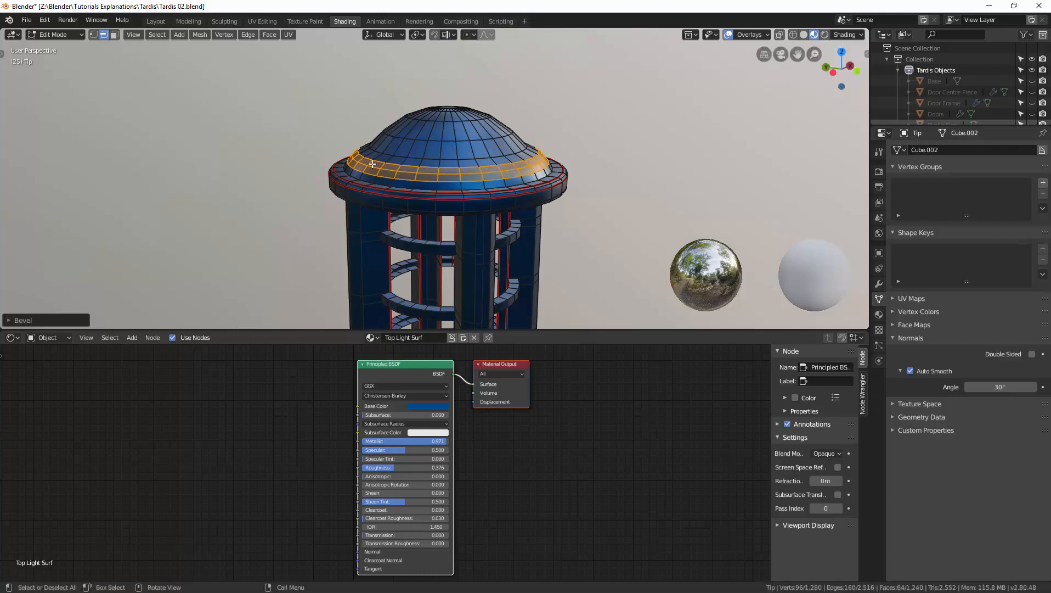
key("ctrl+Tab")
left_click(297, 156)
scroll(409, 190, "down", 3)
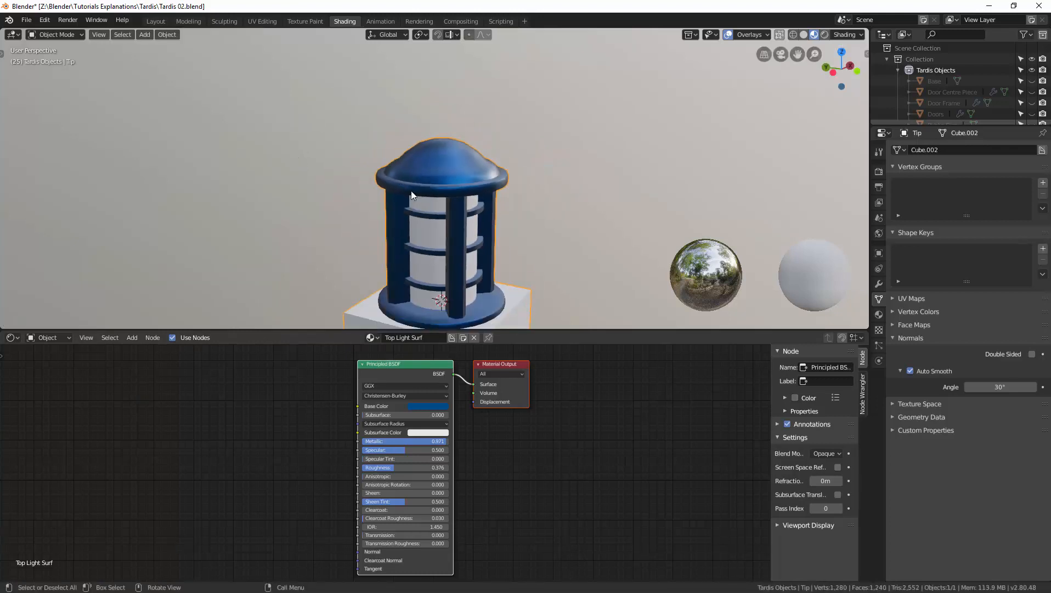
Step: Enter Edit Mode on the roof tip and reveal its hidden geometry
middle_click_drag(429, 218, 483, 154, "shift")
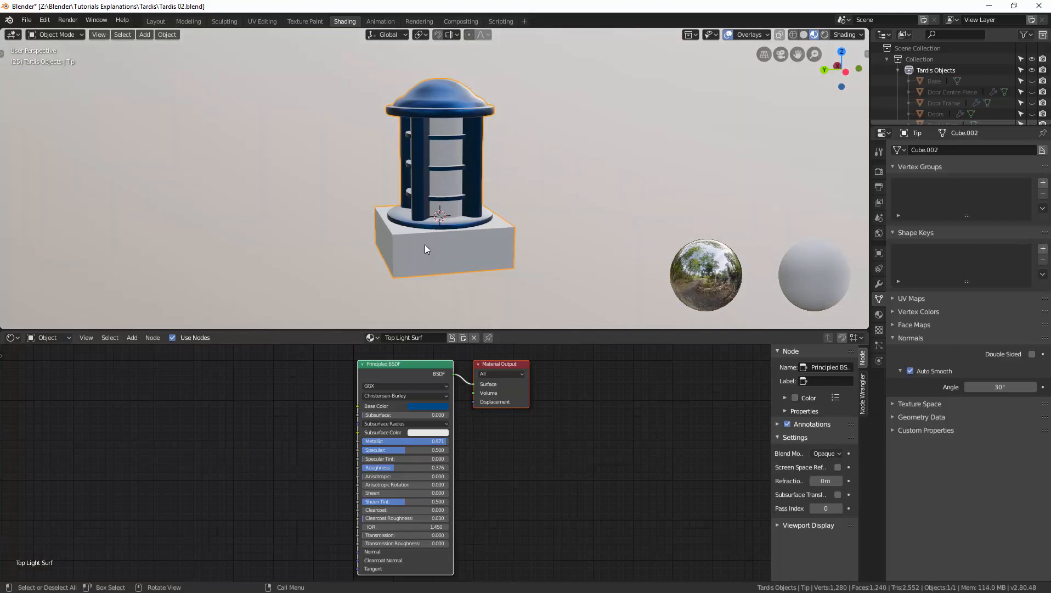
scroll(423, 240, "up", 2)
key("ctrl+Tab")
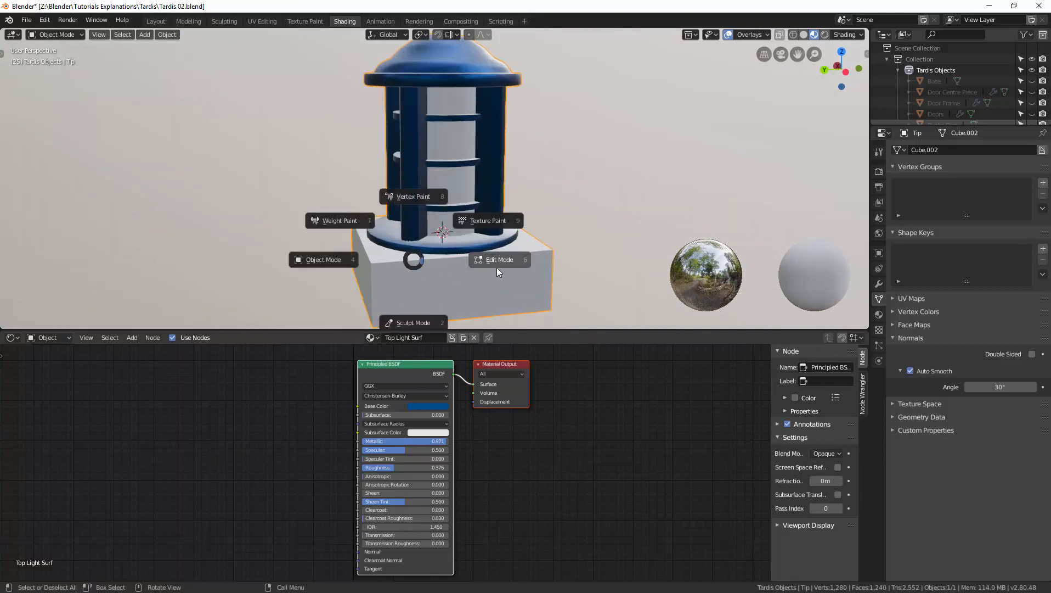
left_click(497, 259)
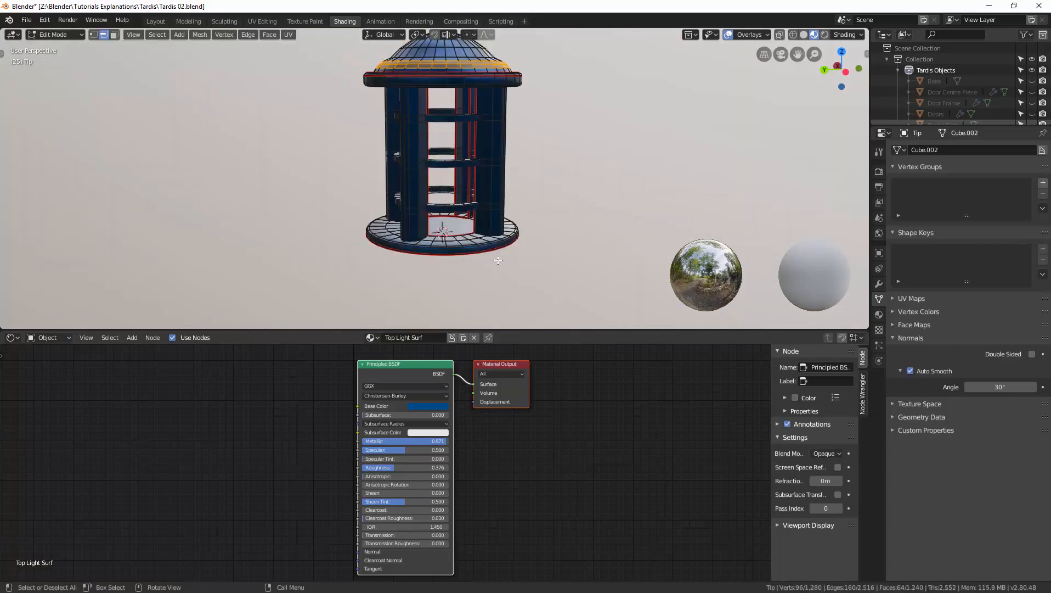
key("alt+h")
left_click(409, 279)
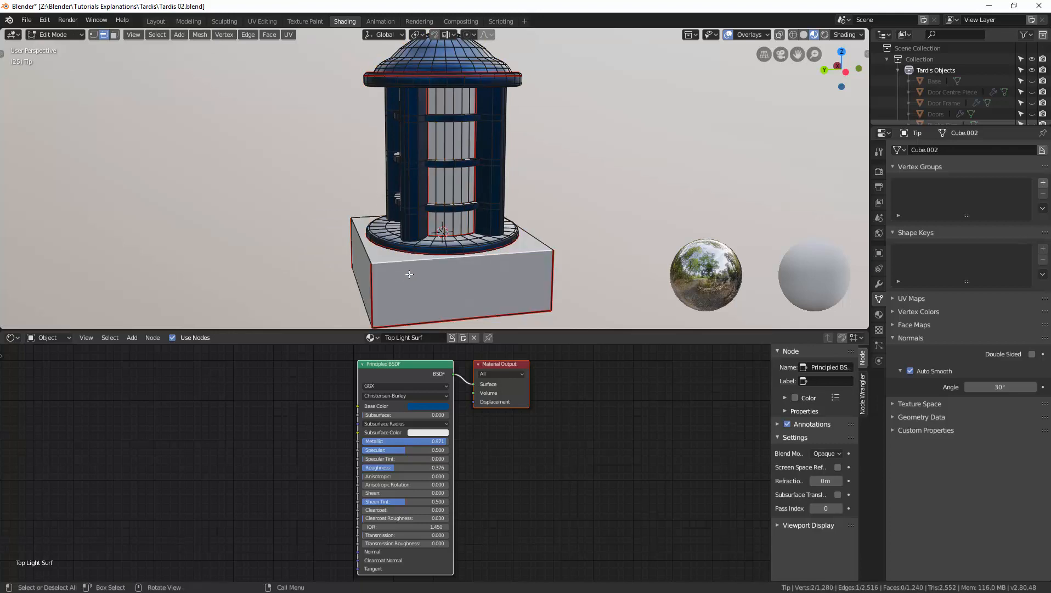
Step: Select all linked faces of the tip's square base block and assign the Top Light Surf material to them
key("3")
left_click(409, 274)
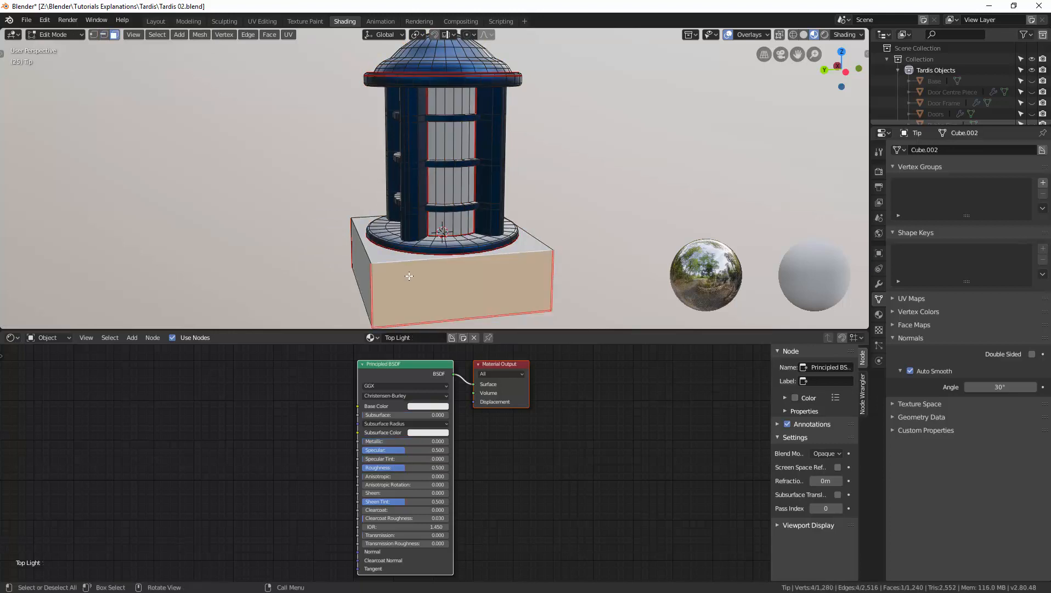
key("ctrl")
key("ctrl+l")
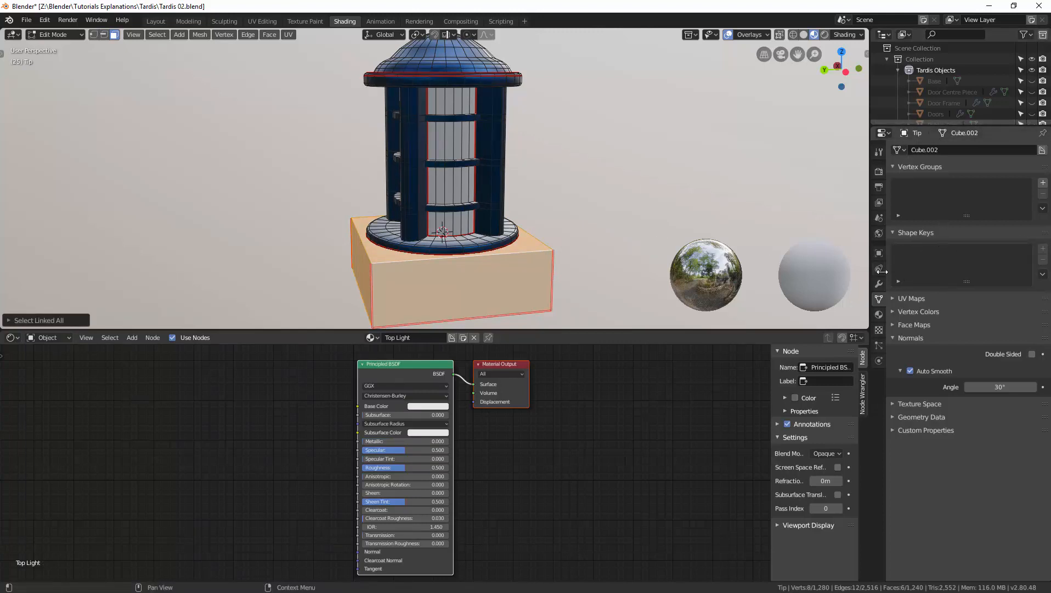
left_click(879, 314)
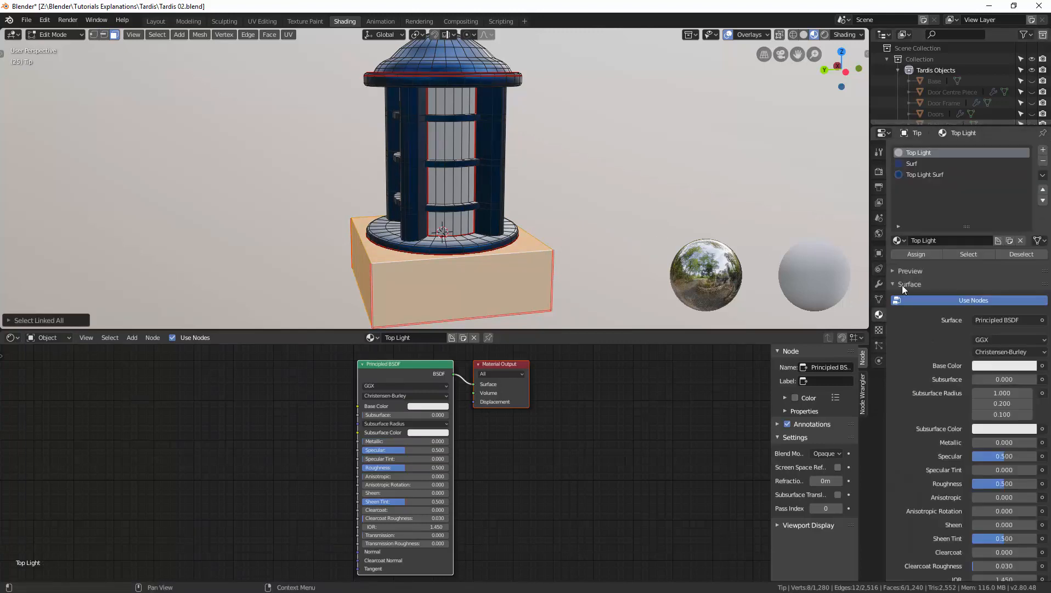
left_click(914, 172)
left_click(917, 254)
middle_click_drag(658, 261, 480, 277)
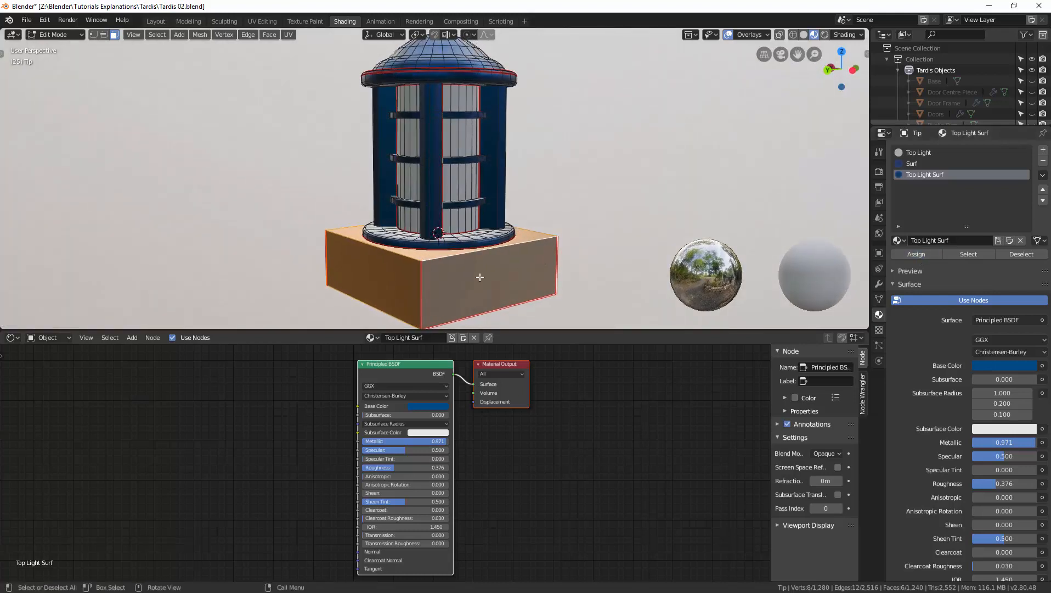
Step: Bevel the base block's four upper edges and four vertical corner edges with two segments, and return to Object Mode
left_click(446, 258)
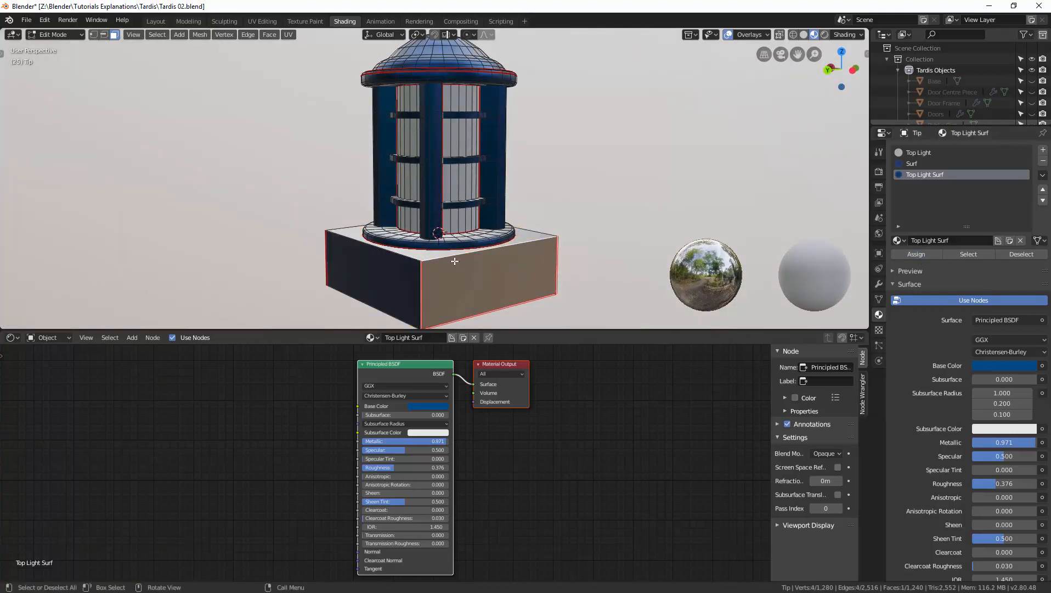
key("2")
left_click(452, 255)
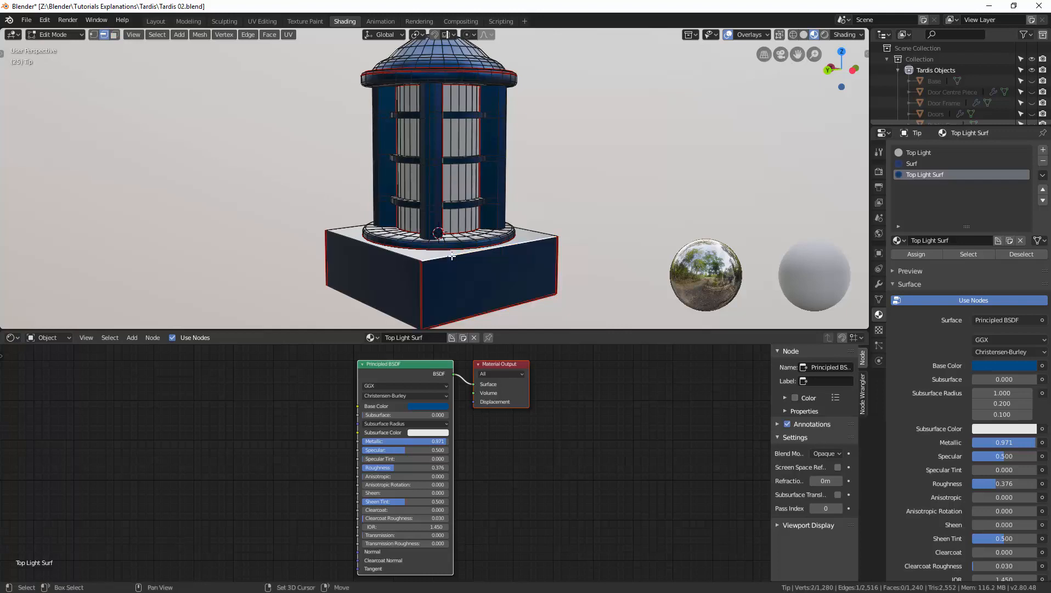
key("alt+a")
left_click(415, 257)
left_click(433, 258, "shift")
middle_click_drag(448, 267, 557, 273)
left_click(375, 255, "shift")
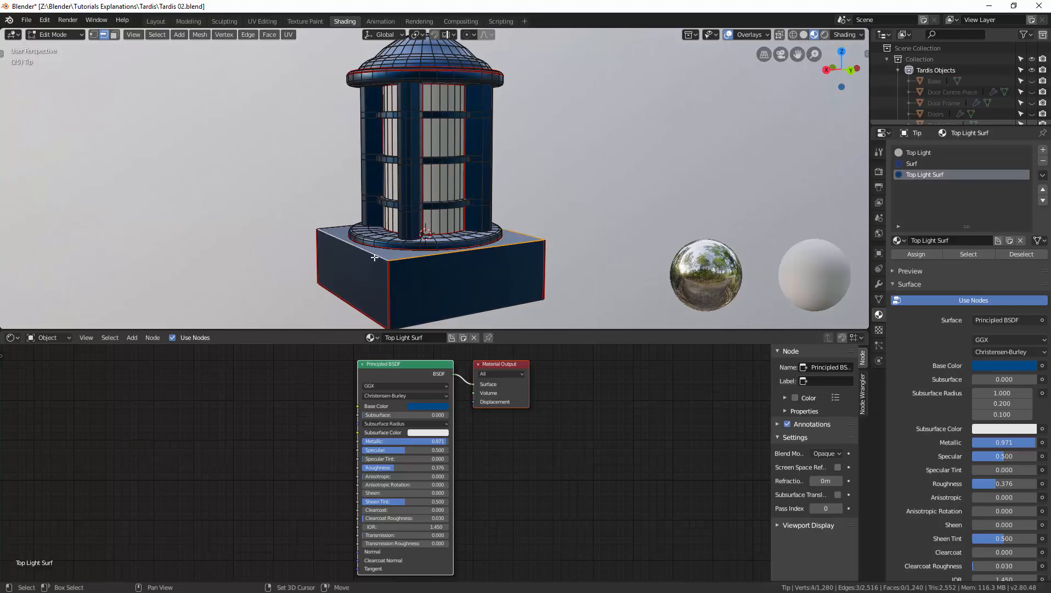
middle_click_drag(375, 256, 379, 255)
left_click(381, 258, "shift")
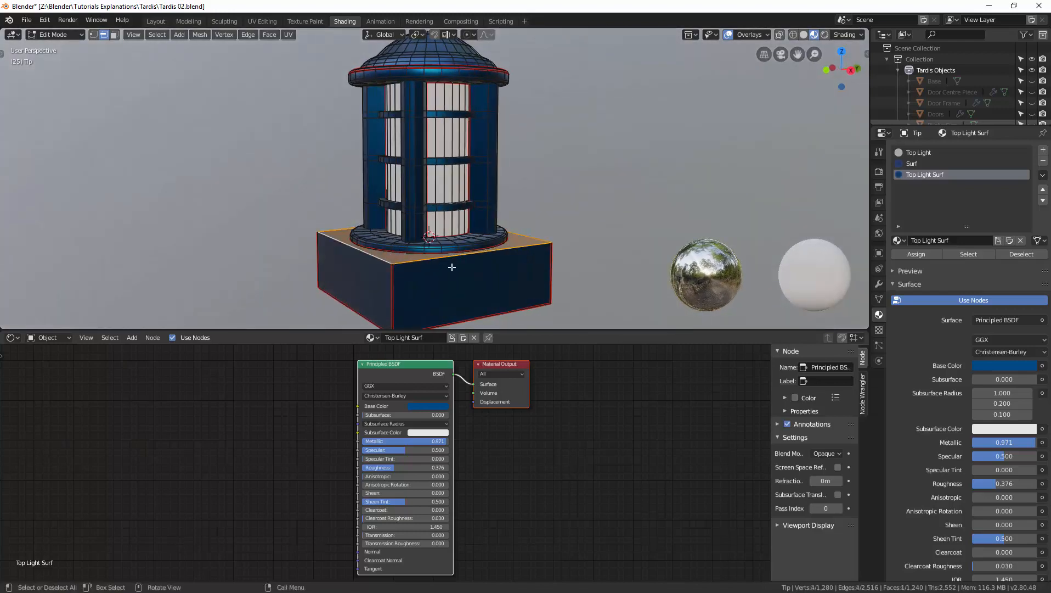
middle_click_drag(453, 265, 371, 268)
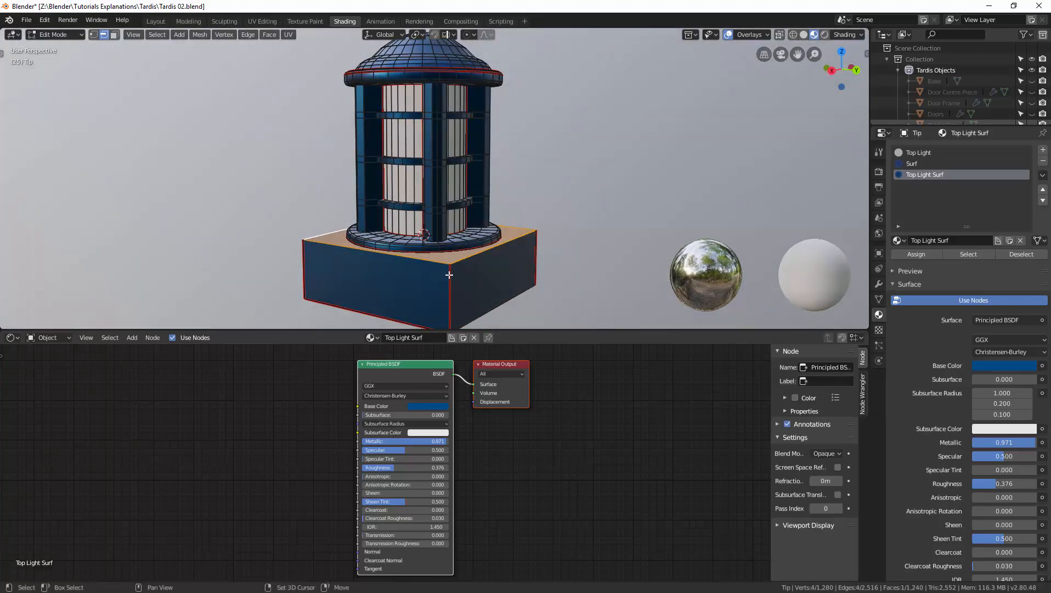
left_click(451, 275, "shift")
left_click(306, 264, "shift")
middle_click_drag(306, 264, 544, 274)
left_click(529, 271, "shift")
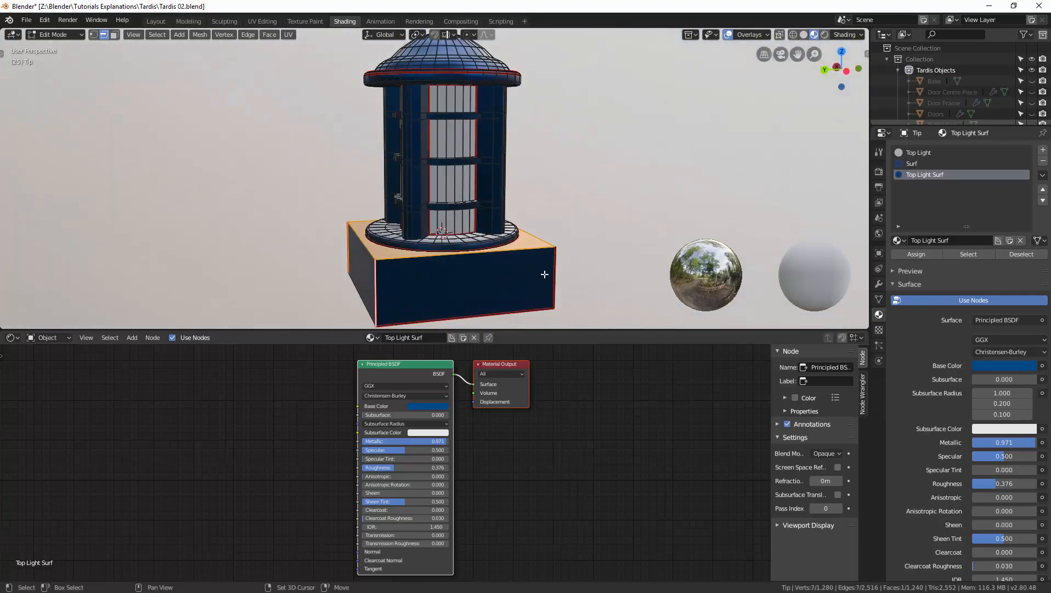
key("ctrl+b")
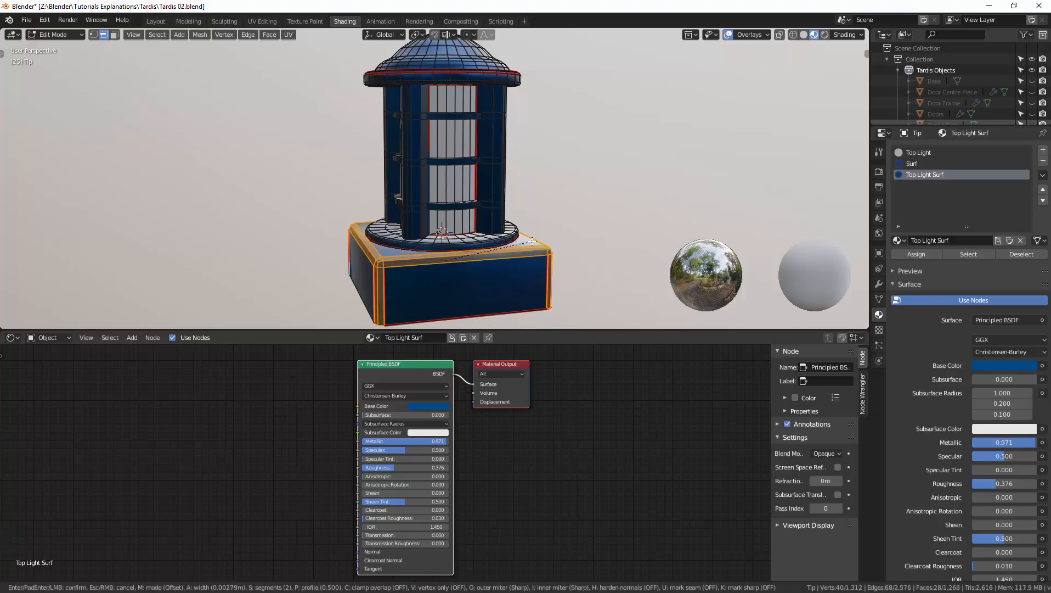
left_click(529, 240)
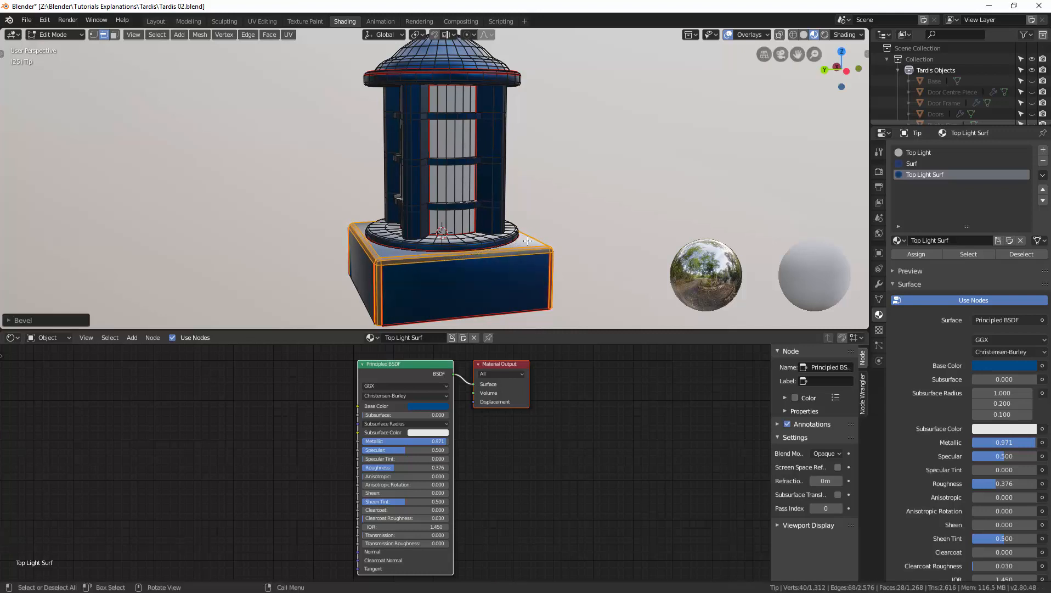
key("ctrl+Tab")
left_click(306, 213)
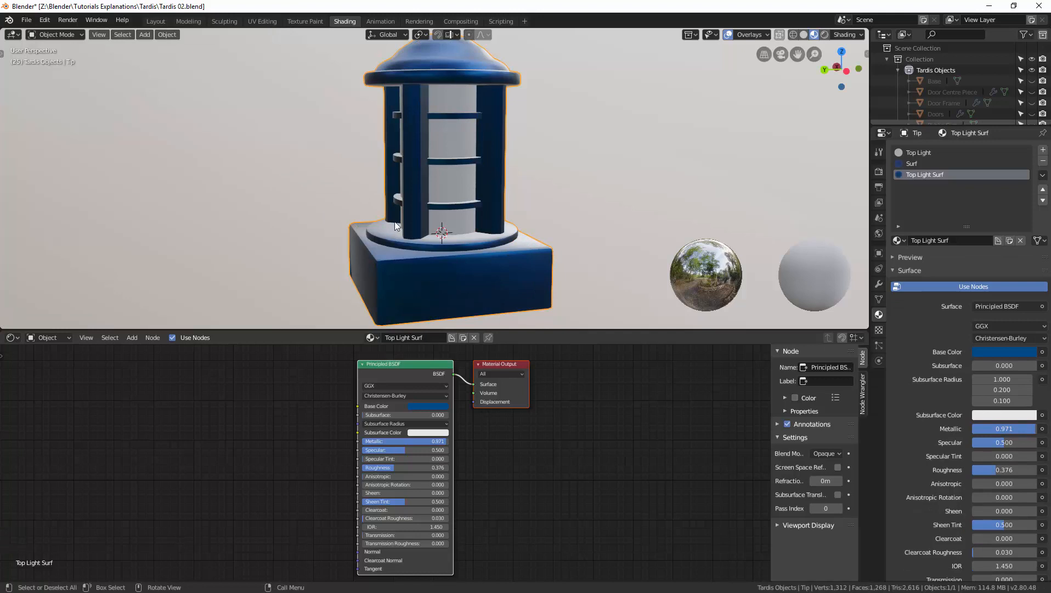
Step: Unhide the rest of the Tardis objects and enlarge the 3D viewport to bring the door sides into close view
scroll(381, 207, "down", 2)
middle_click_drag(382, 207, 448, 209)
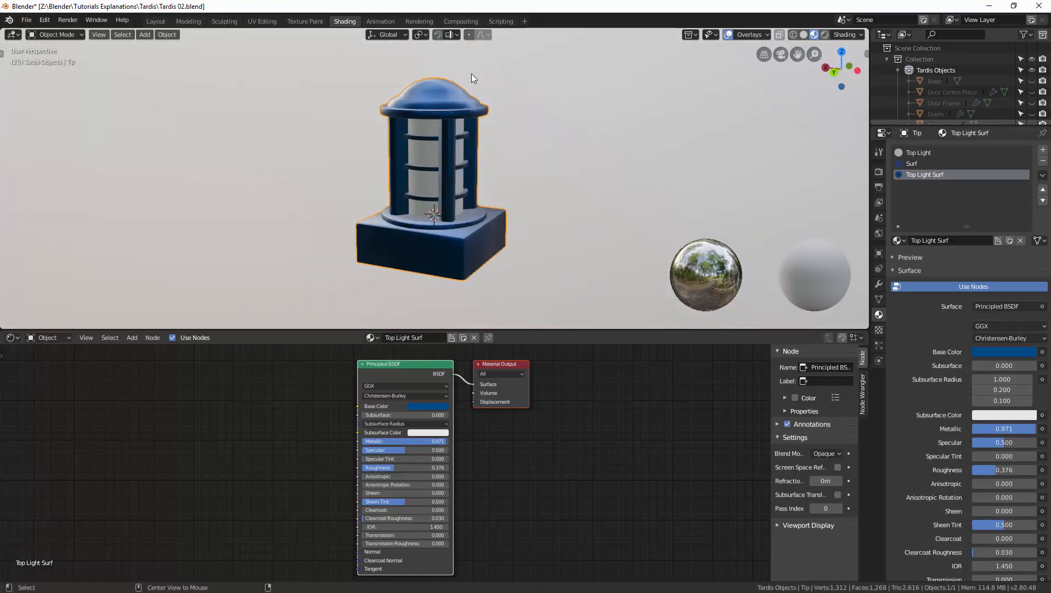
key("alt+h")
key("ctrl+Tab")
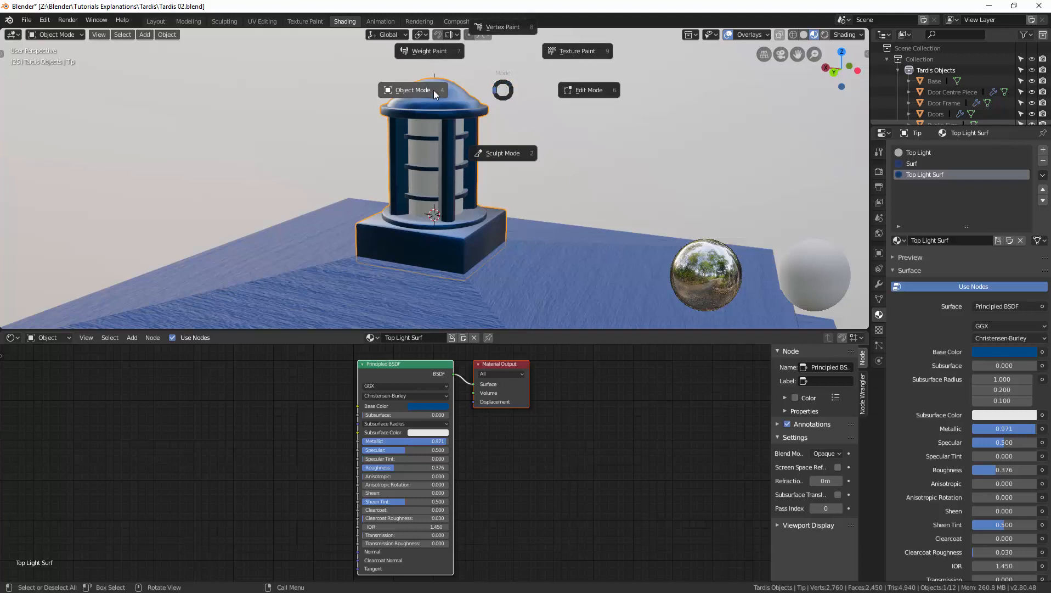
left_click(507, 93)
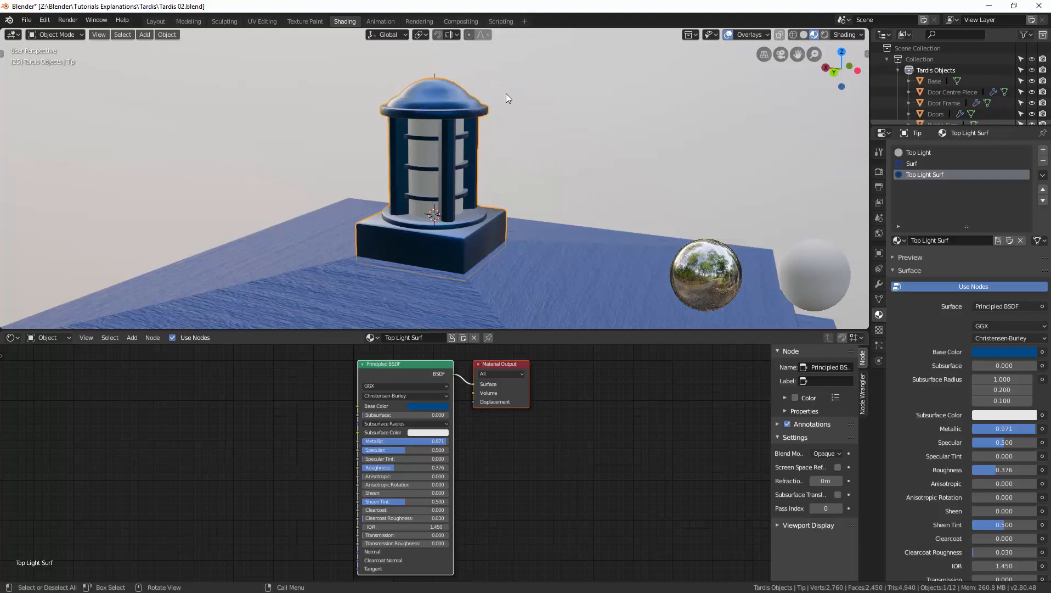
scroll(546, 160, "down", 6)
mouse_move(506, 222)
middle_mouse_down("shift")
mouse_move(505, 122)
mouse_move(474, 178)
mouse_move(537, 185)
mouse_move(491, 182)
mouse_move(478, 203)
mouse_move(490, 213)
middle_mouse_up("shift")
scroll(504, 149, "down", 5)
left_click_drag(574, 331, 554, 422)
middle_click_drag(547, 351, 391, 268)
scroll(515, 317, "up", 3)
scroll(385, 245, "up", 4)
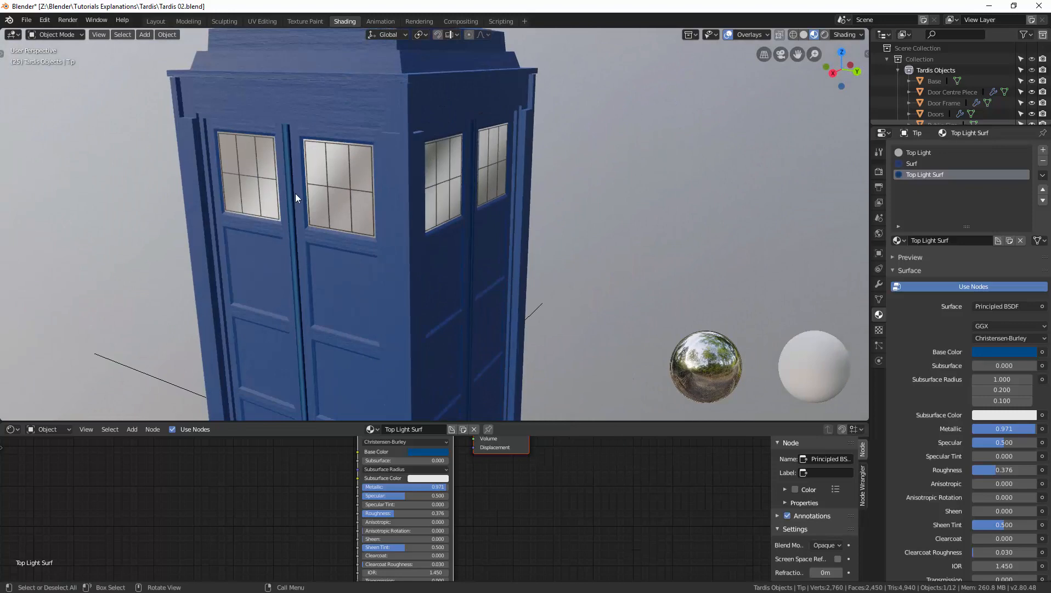
Step: Isolate the door centre piece by hiding all other objects
left_click(292, 225)
middle_click_drag(297, 225, 452, 228)
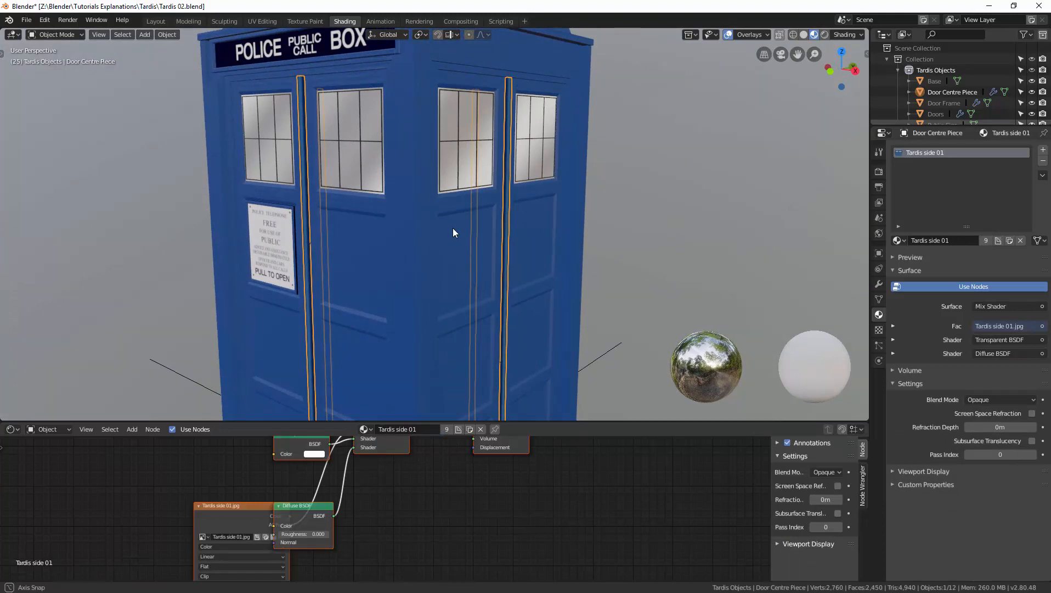
middle_click_drag(452, 227, 456, 234)
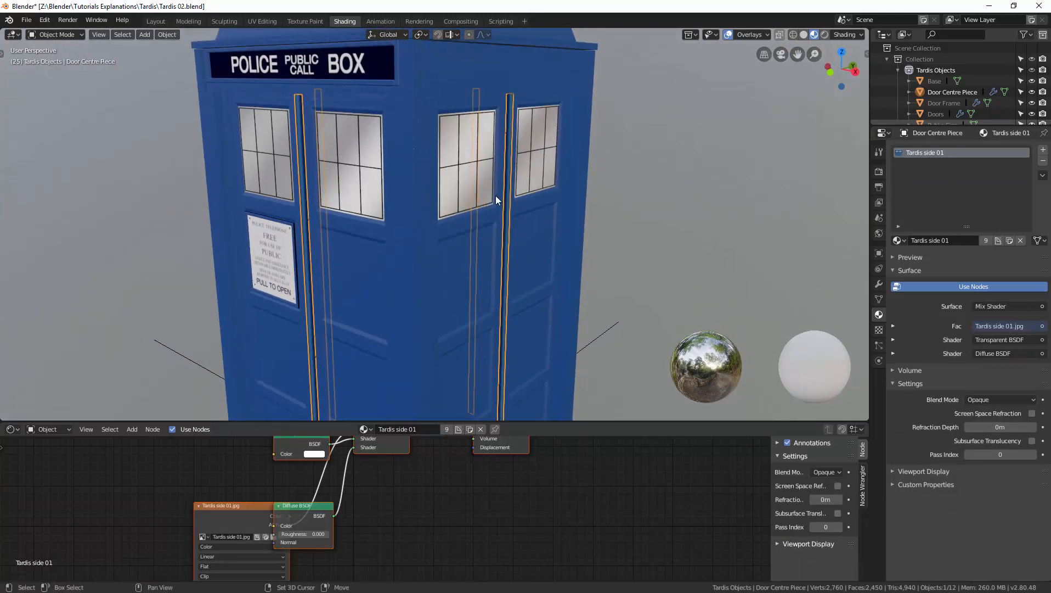
key("KP_Divide")
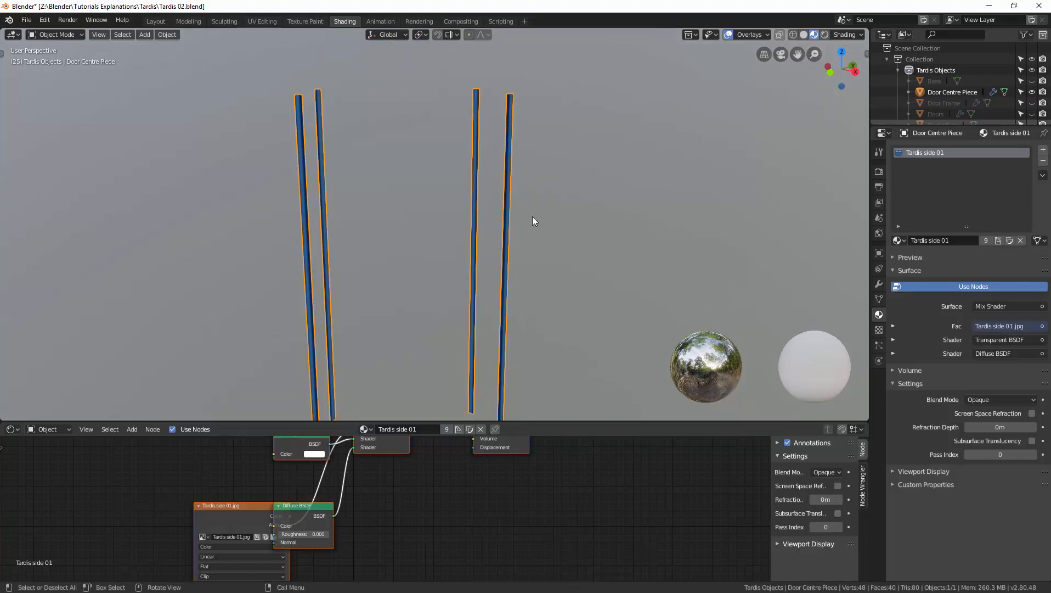
Step: Enter Edit Mode on the door centre piece and add a second material slot using the Surf material
key("ctrl+Tab")
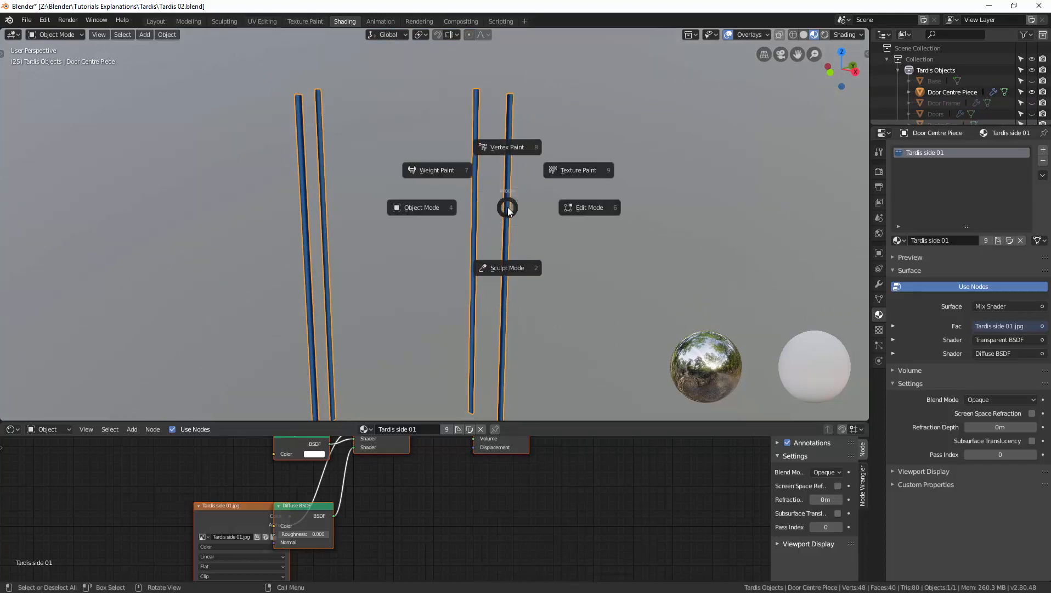
left_click(590, 205)
key("a")
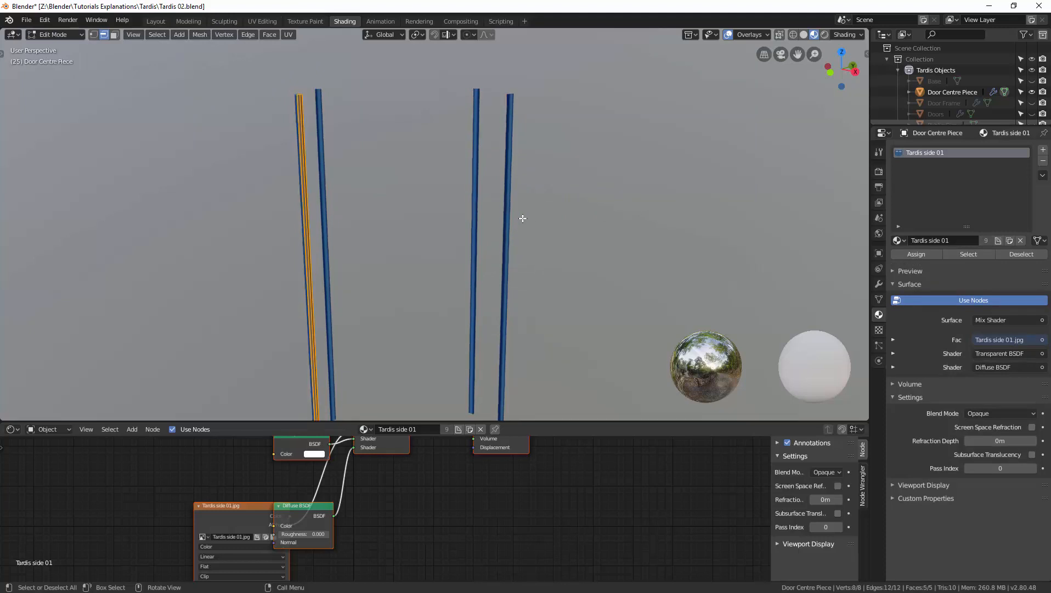
middle_click_drag(519, 223, 559, 233)
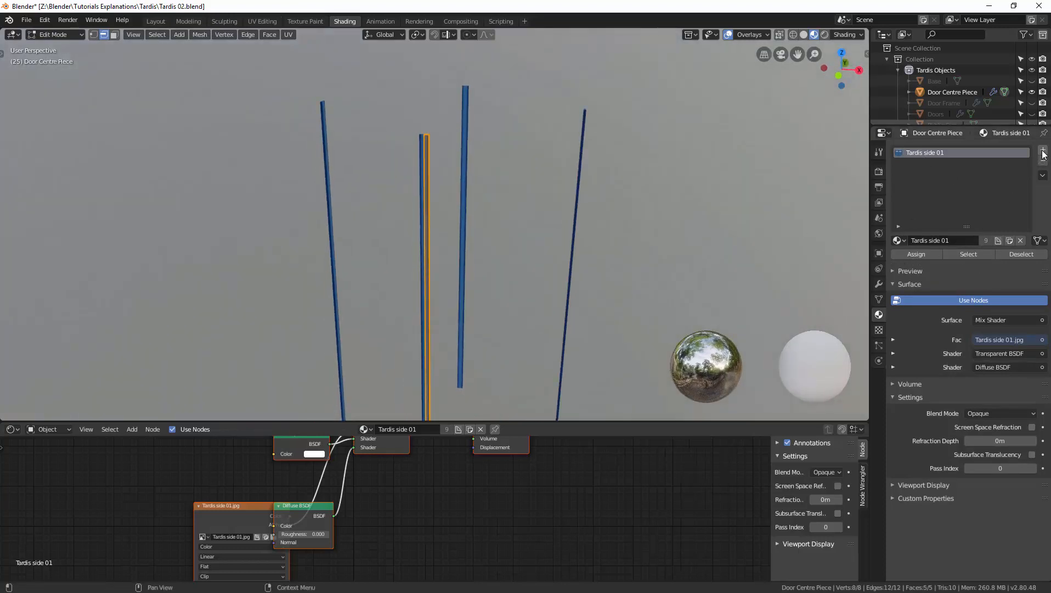
left_click(1043, 150)
left_click(898, 240)
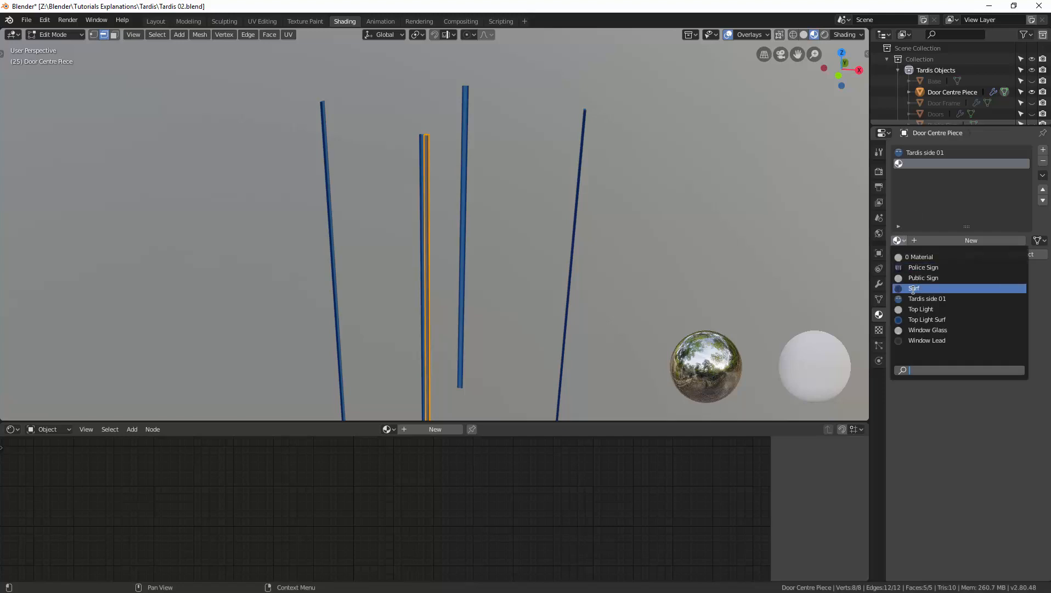
left_click(933, 289)
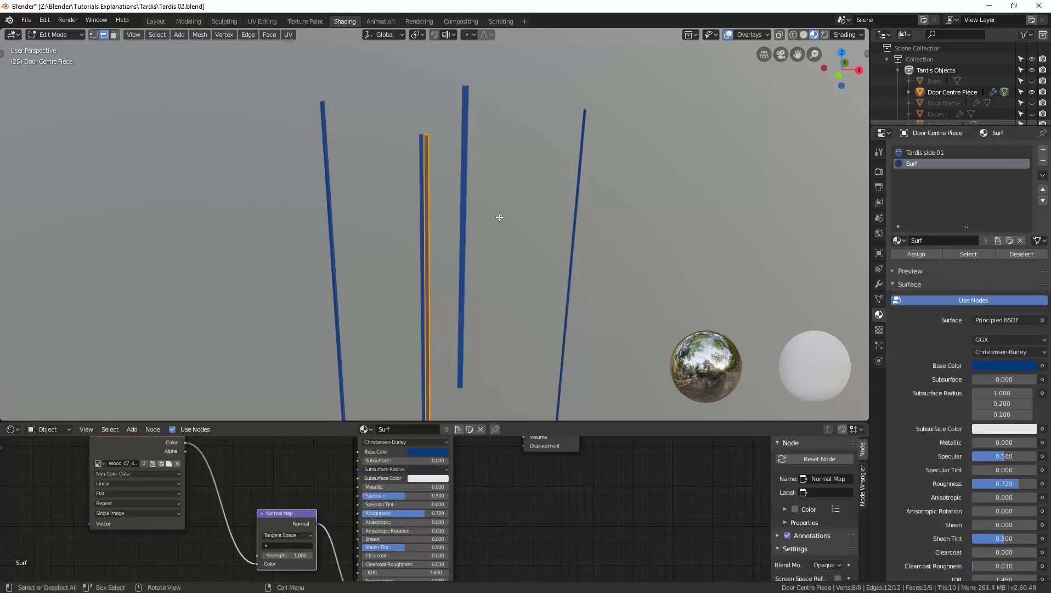
Step: Show the door centre piece's modifiers, switch to the UV Editing workspace, and select and frame its whole mesh
middle_click_drag(497, 219, 480, 205)
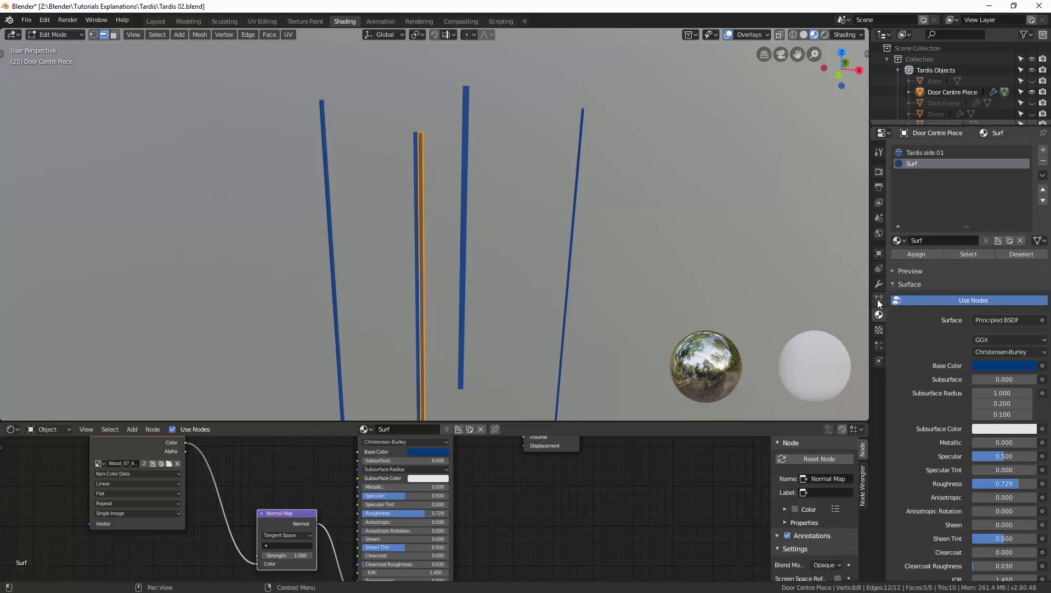
left_click(879, 285)
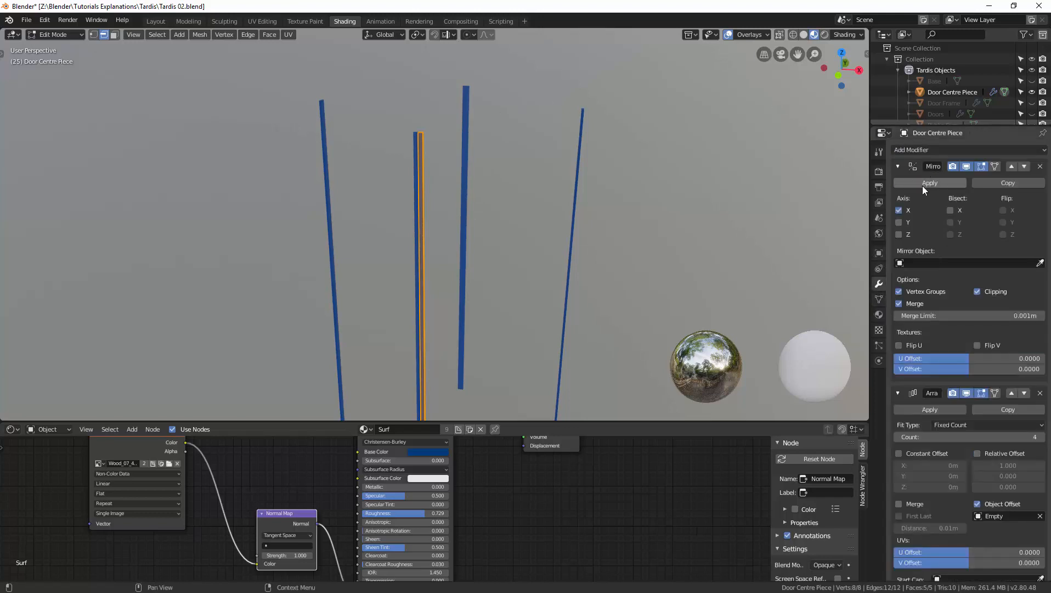
left_click(259, 22)
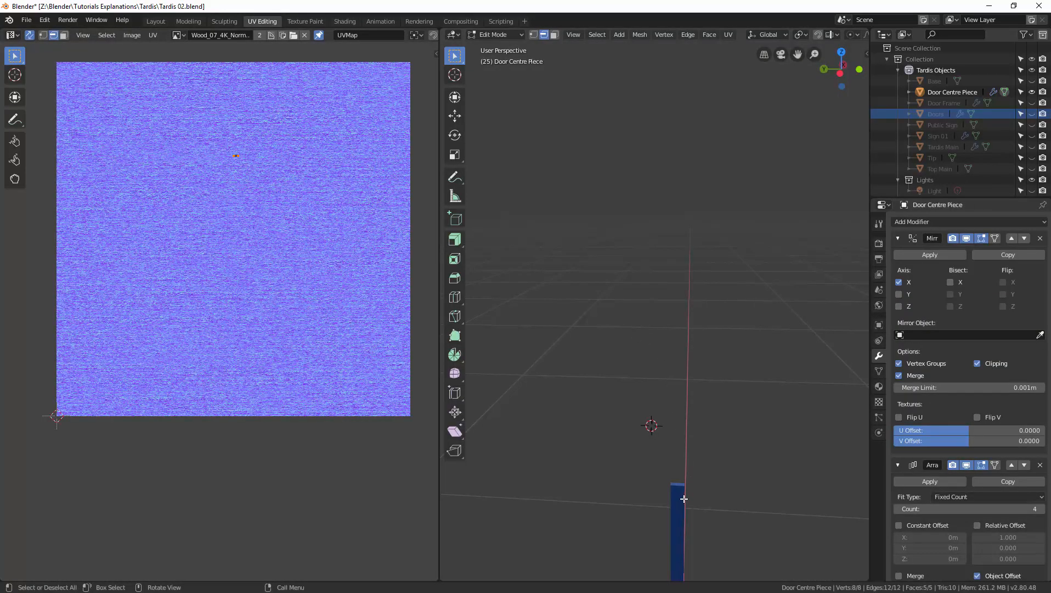
key("alt+a")
key("a")
key("KP_Decimal")
middle_click_drag(672, 418, 510, 434)
scroll(601, 357, "up", 2)
middle_click_drag(601, 357, 675, 342)
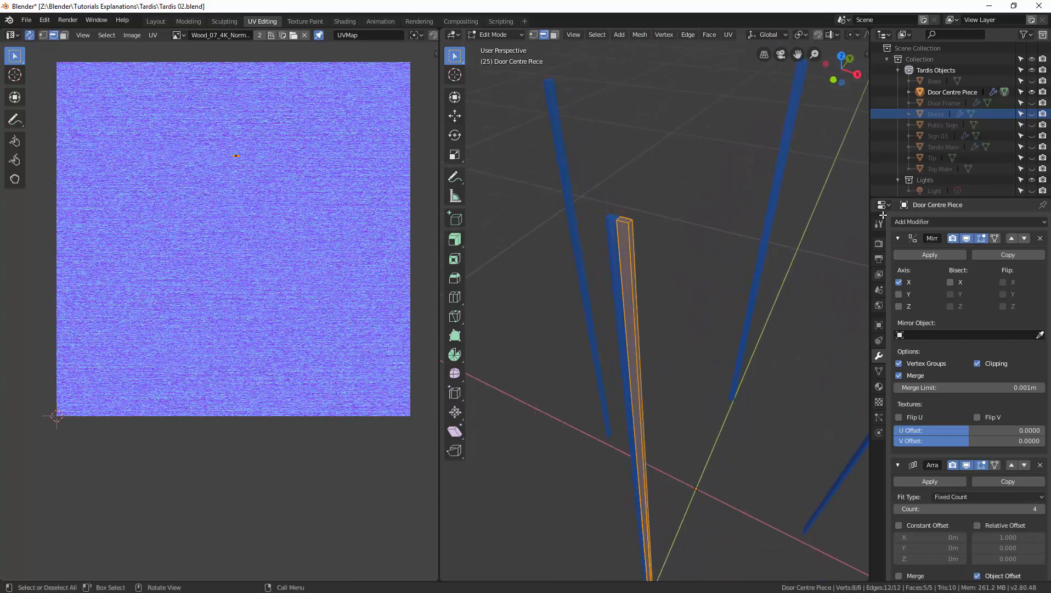
Step: Return the door centre piece to Object Mode and apply its Mirror modifier
left_click(934, 256)
key("ctrl+Tab")
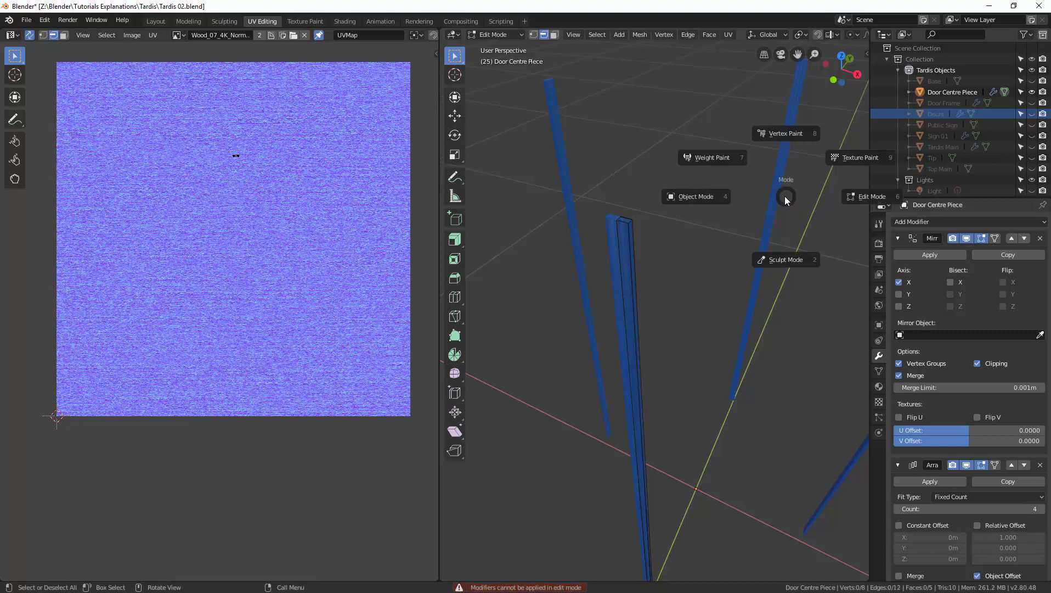
left_click(711, 193)
left_click(933, 256)
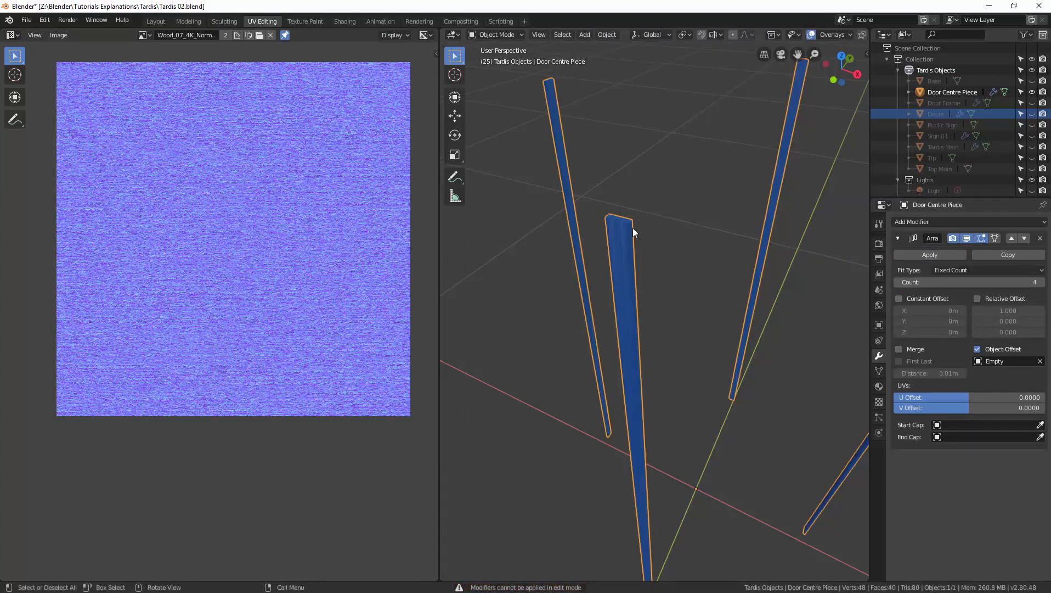
Step: Enter Edit Mode on the door centre piece and dissolve the edge loop running down its middle
key("ctrl+Tab")
left_click(703, 237)
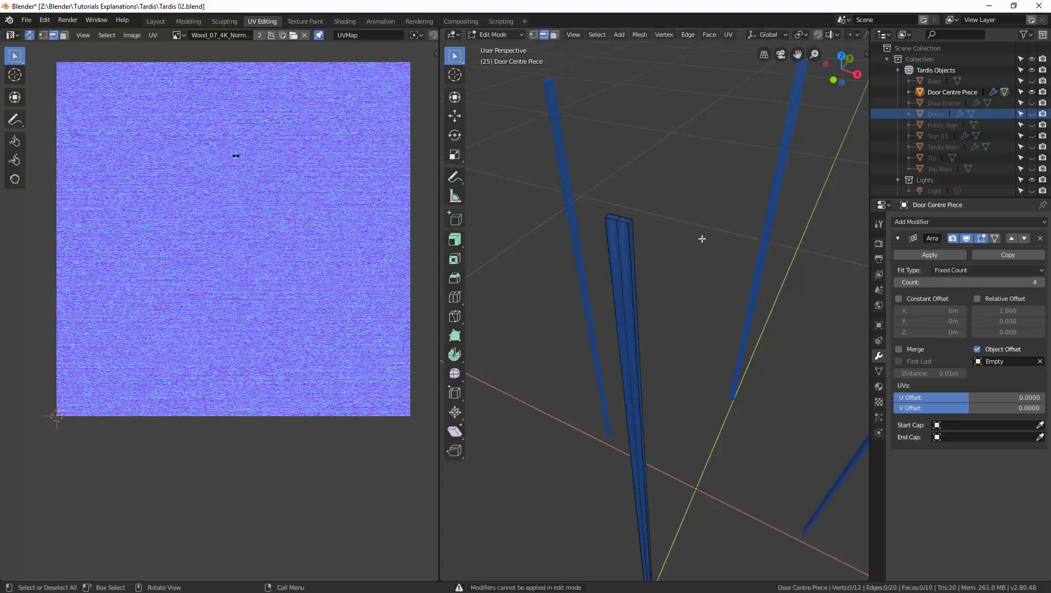
left_click(617, 235, "alt")
key("x")
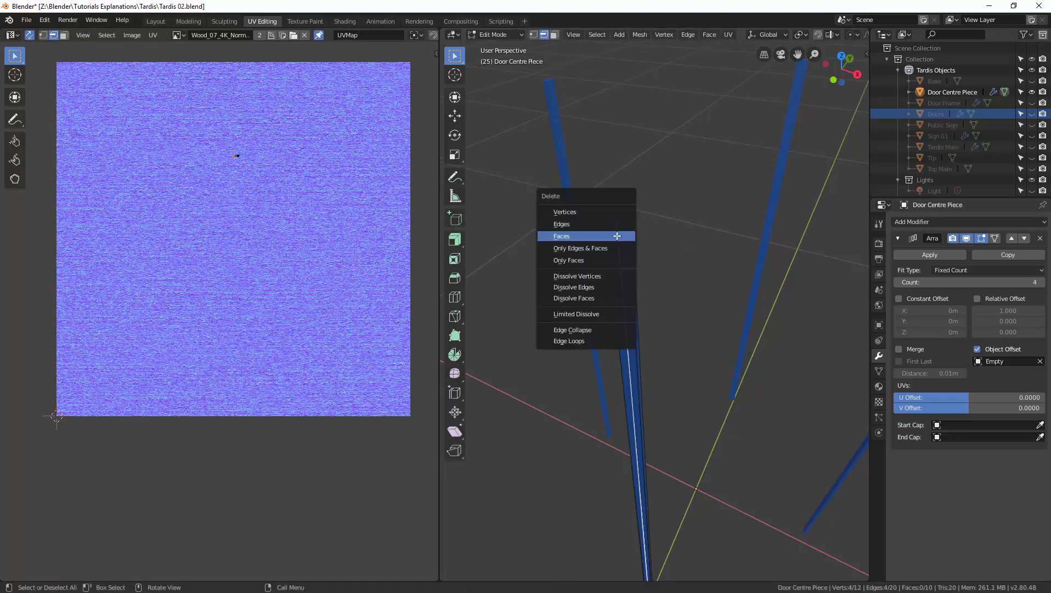
left_click(606, 285)
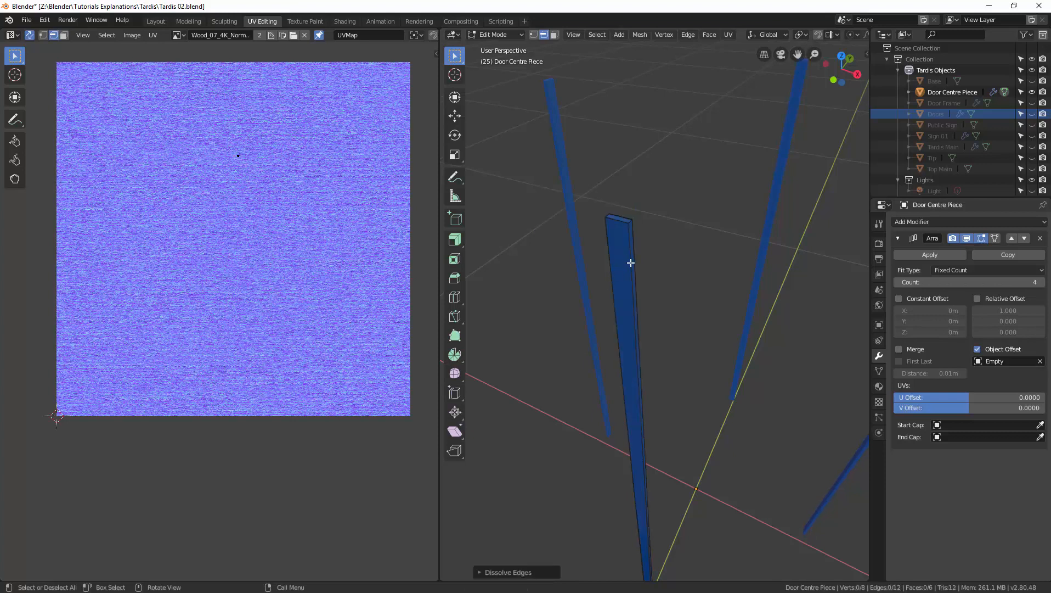
Step: Mark seams on the door centre piece around its long rear face and along the short edges of both ends
scroll(632, 225, "up", 4)
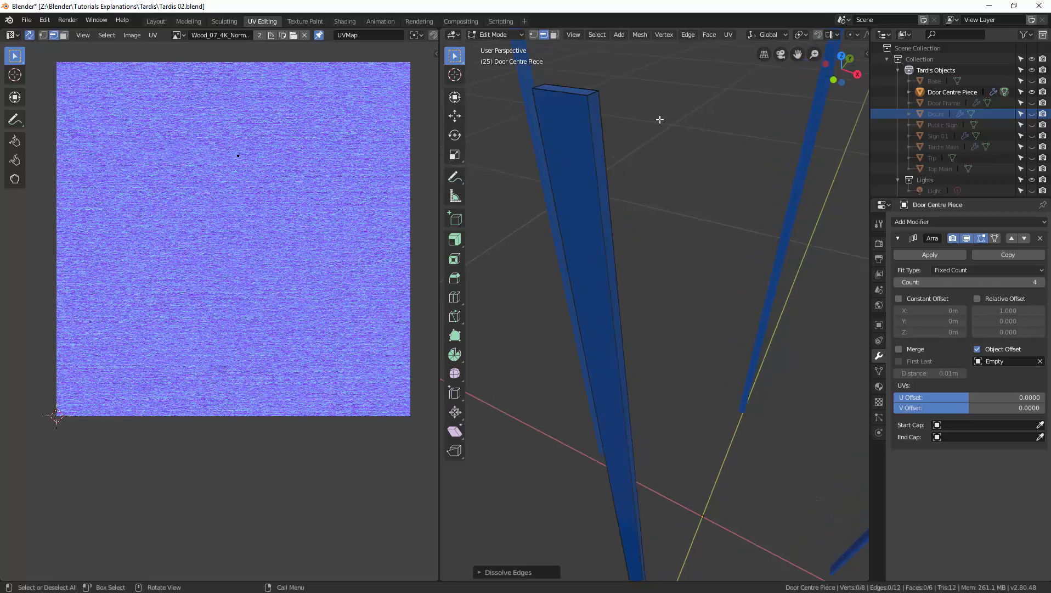
left_click(593, 93)
left_click(539, 86, "shift")
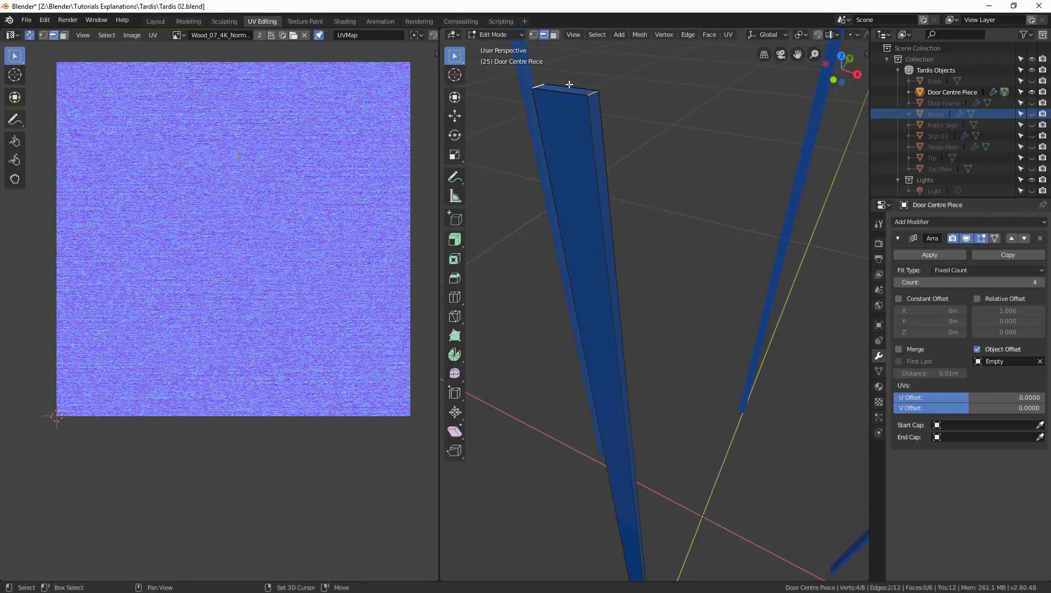
left_click(571, 86, "shift")
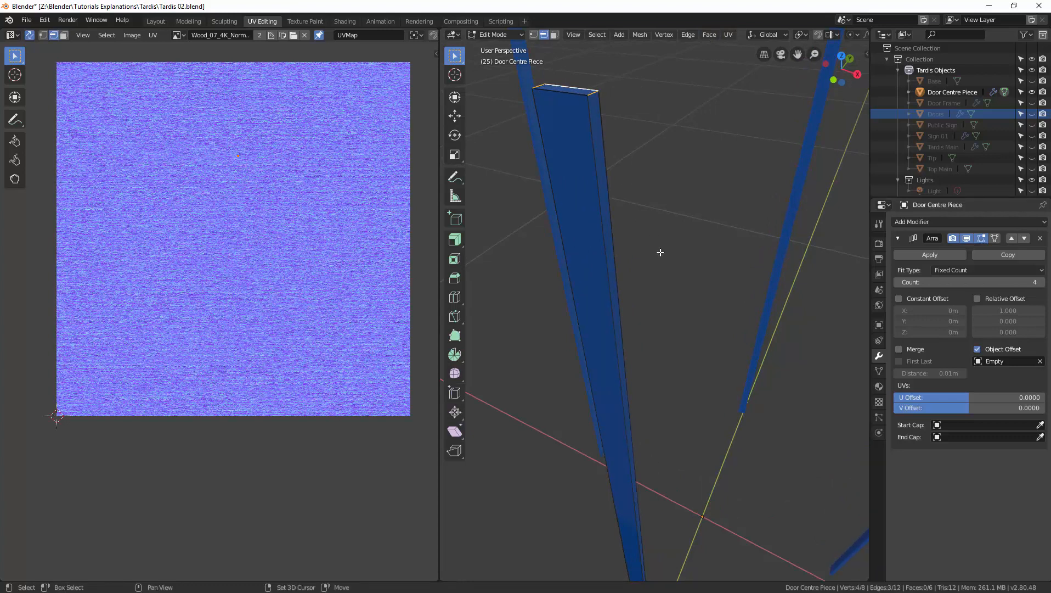
left_click(609, 202, "shift")
middle_click_drag(611, 203, 655, 220)
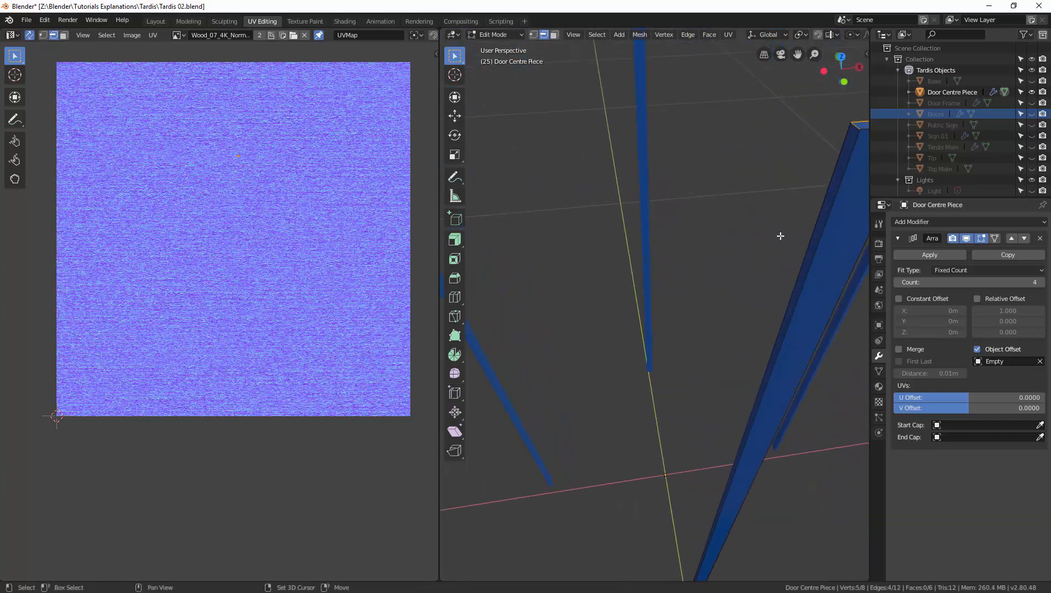
middle_click_drag(806, 238, 711, 361)
left_click(655, 193, "shift")
middle_click_drag(724, 397, 716, 450, "shift")
left_click(728, 35)
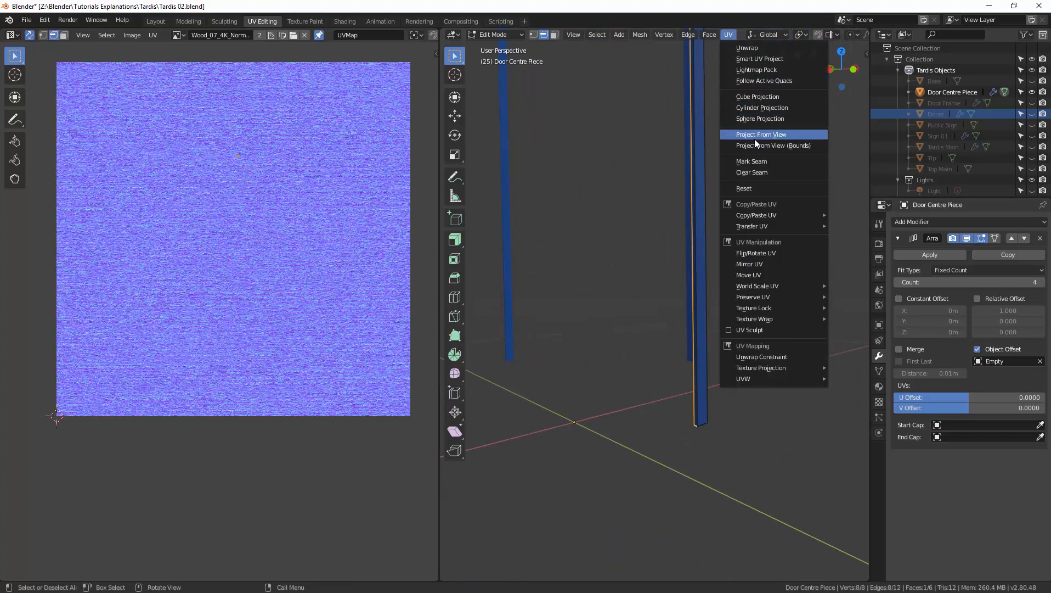
left_click(751, 161)
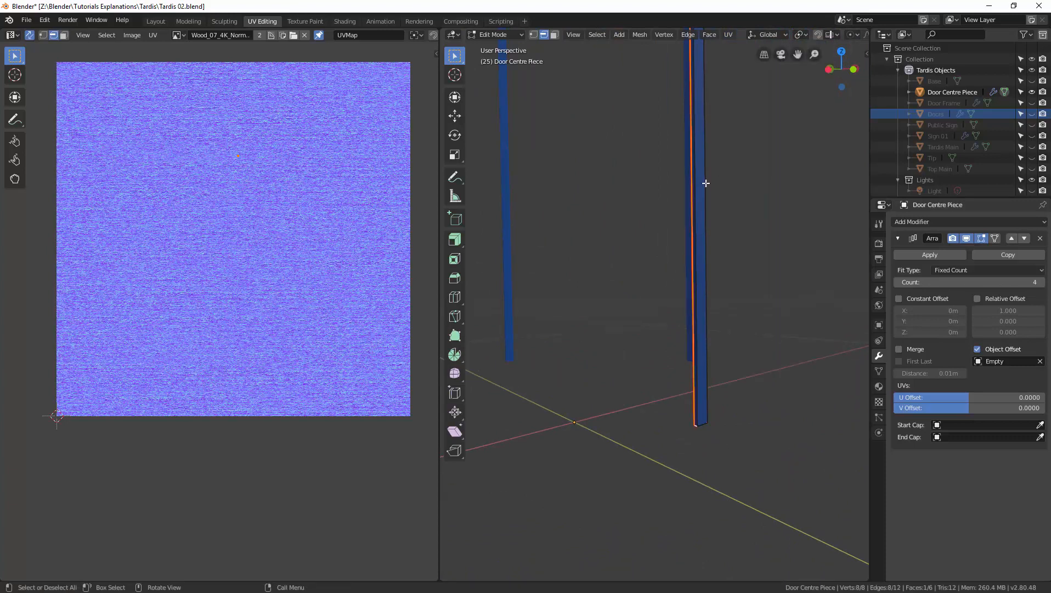
Step: Select the door centre piece's whole mesh and unwrap it using the marked seams
key("a")
left_click(728, 35)
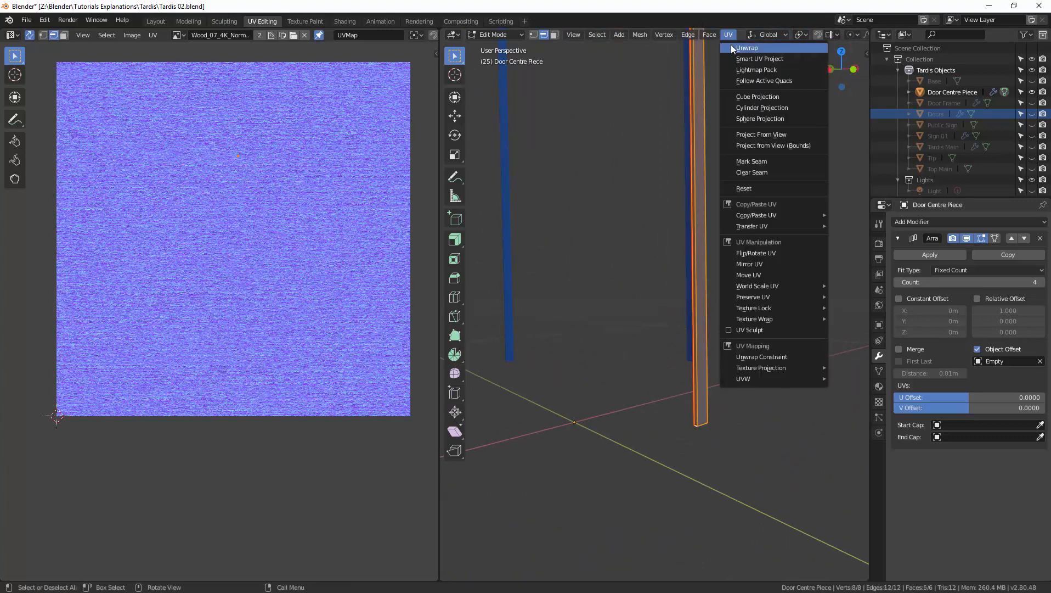
left_click(746, 47)
middle_click_drag(166, 175, 162, 207)
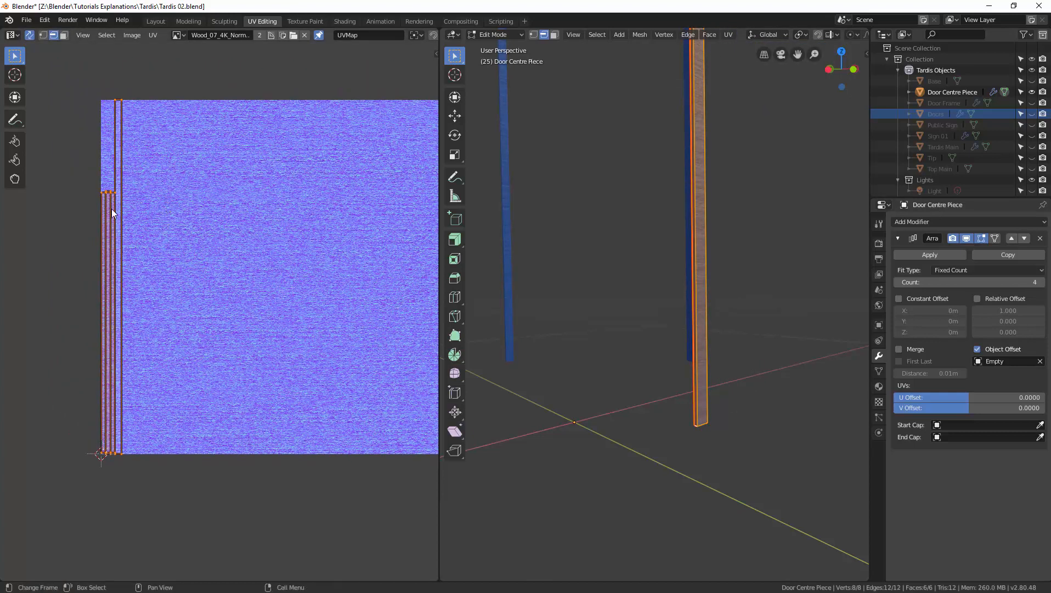
Step: Rotate the unwrapped UV strips by 90 degrees and move them onto the upper part of the wood texture
type("r")
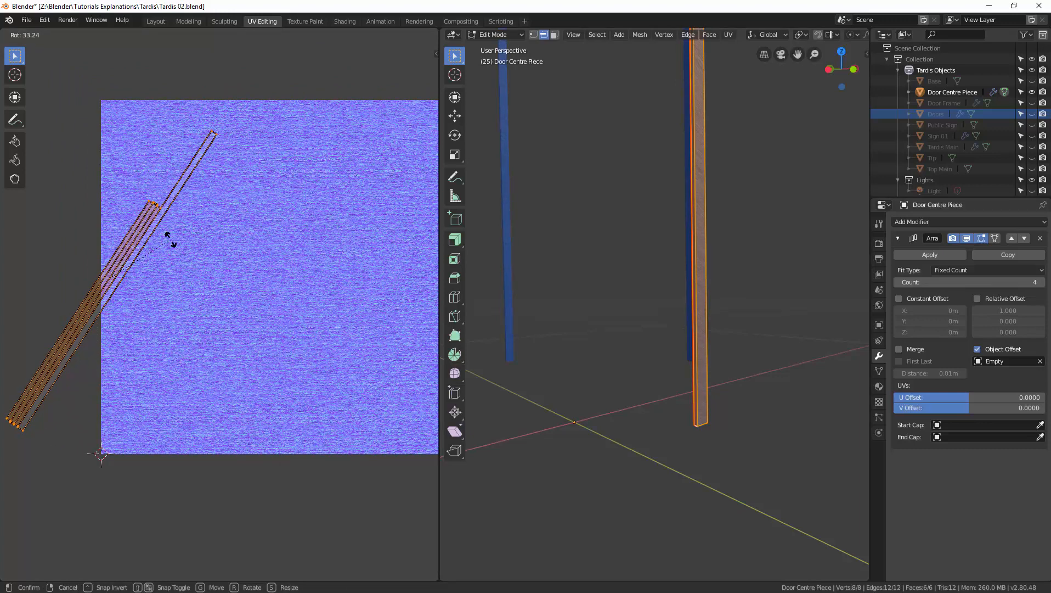
type("90")
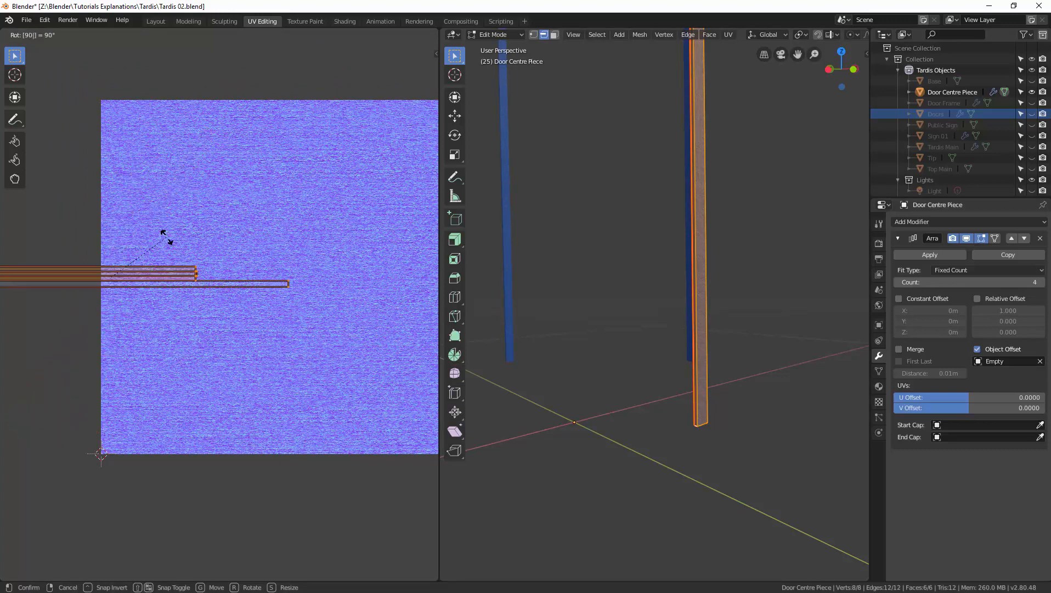
key("Return")
key("g")
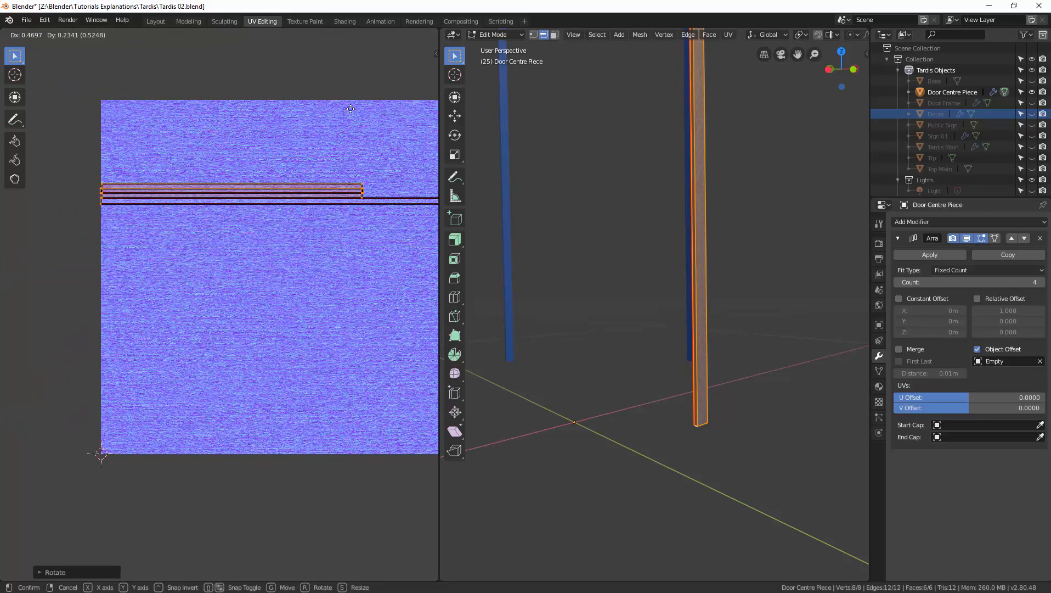
left_click(345, 70)
scroll(341, 153, "down", 2)
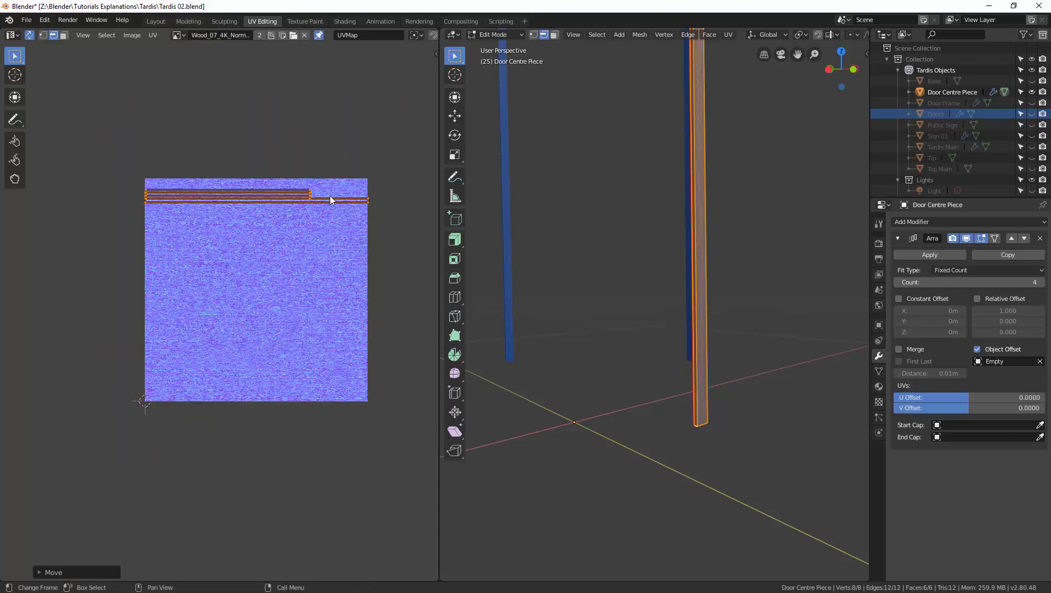
middle_click_drag(330, 199, 309, 223)
scroll(623, 218, "down", 1)
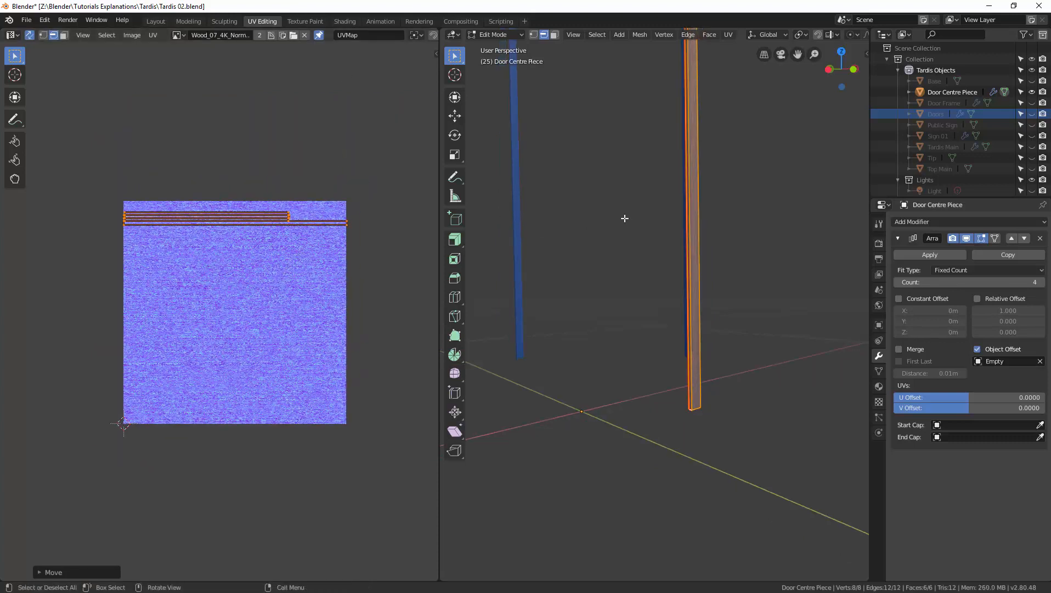
Step: Return to Object Mode, unhide all Tardis objects and check the door centre piece's texture against the doors
left_click(541, 218)
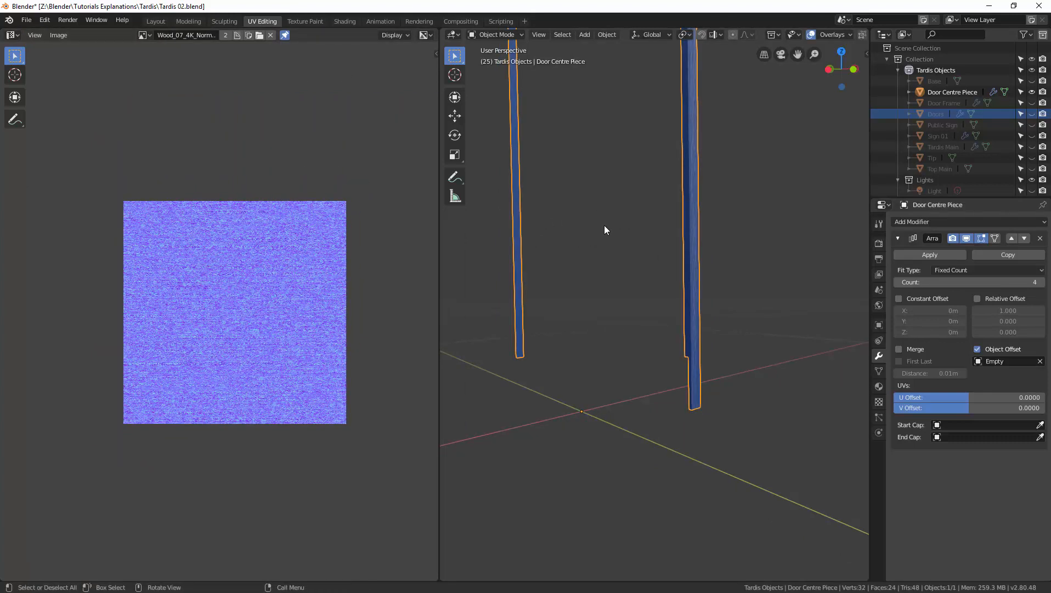
key("alt+h")
scroll(604, 227, "down", 2)
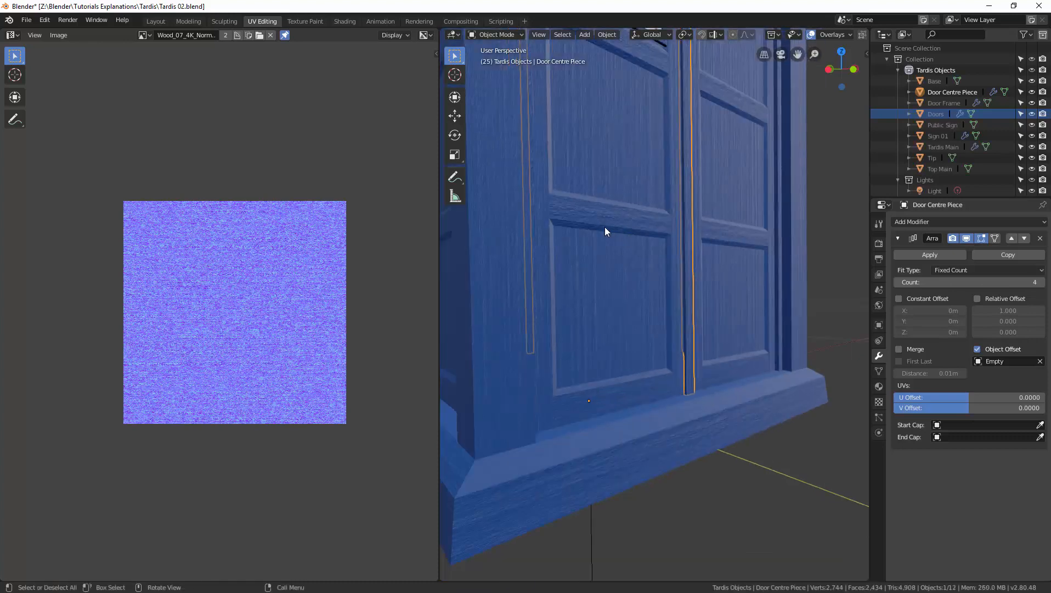
middle_click_drag(609, 326, 606, 372)
middle_click_drag(640, 302, 603, 387)
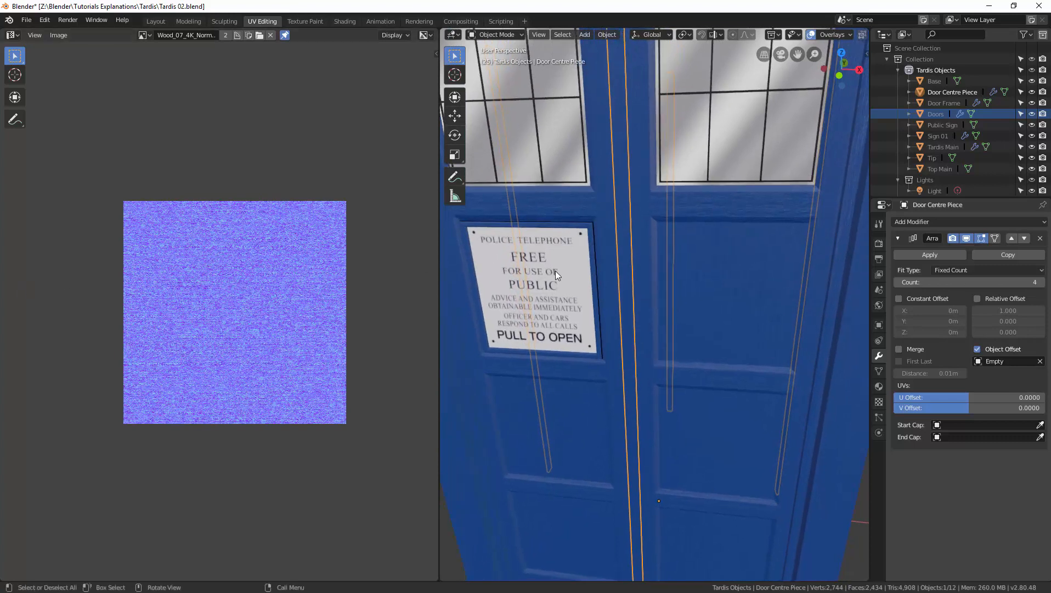
scroll(555, 270, "down", 3)
mouse_move(591, 283)
middle_mouse_down()
mouse_move(596, 289)
mouse_move(575, 276)
mouse_move(606, 268)
mouse_move(591, 279)
middle_mouse_up()
scroll(591, 330, "up", 2)
mouse_move(591, 330)
middle_mouse_down()
mouse_move(618, 309)
mouse_move(590, 327)
mouse_move(603, 332)
middle_mouse_up()
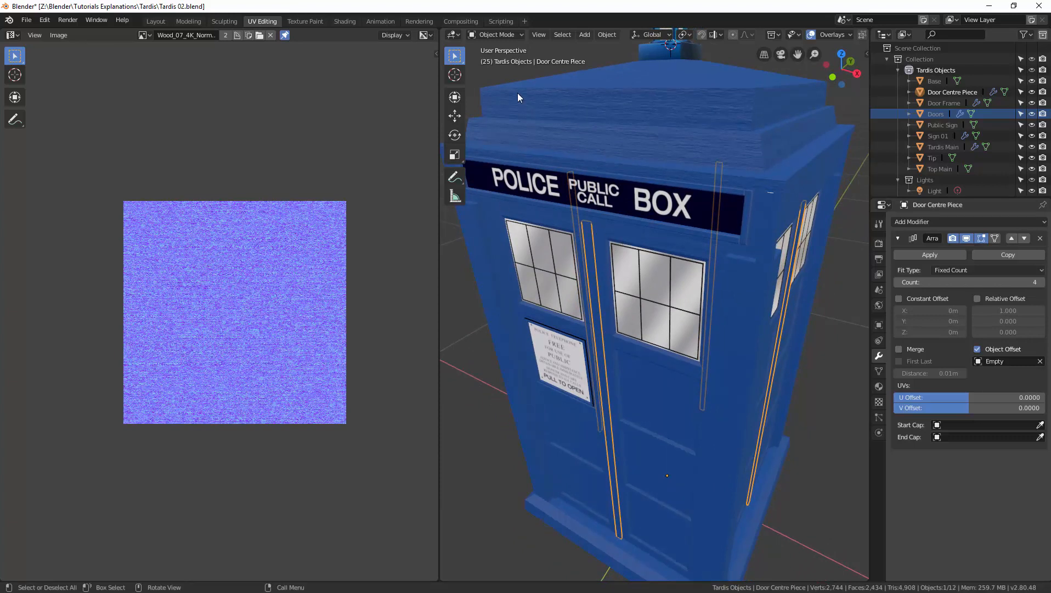
Step: Open the Top Main roof object in Edit Mode and enlarge the 3D viewport beside the UV editor
left_click(566, 113)
key("ctrl+Tab")
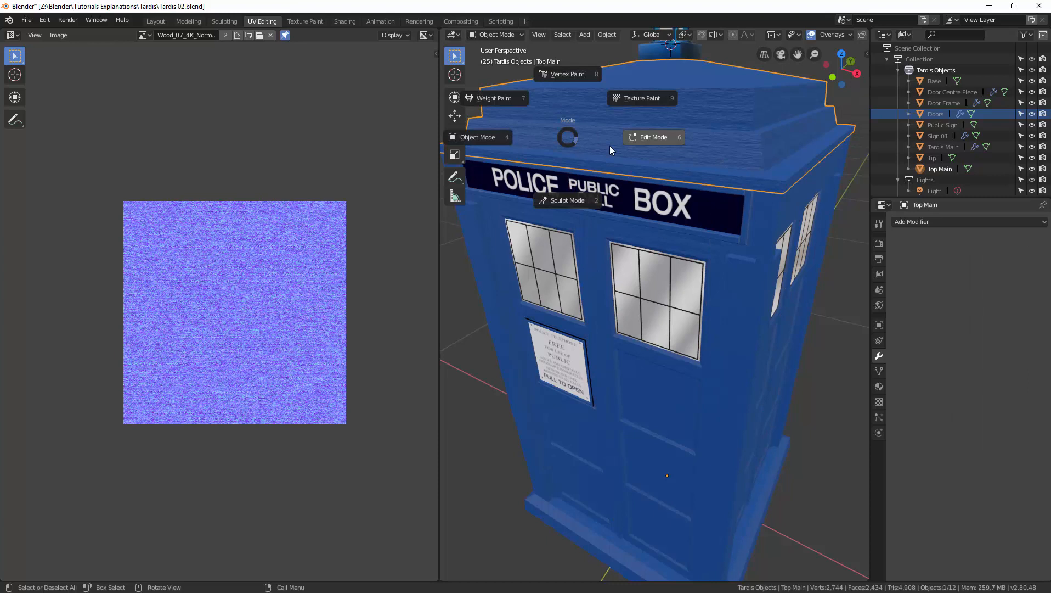
left_click(663, 137)
middle_click_drag(661, 141, 664, 186)
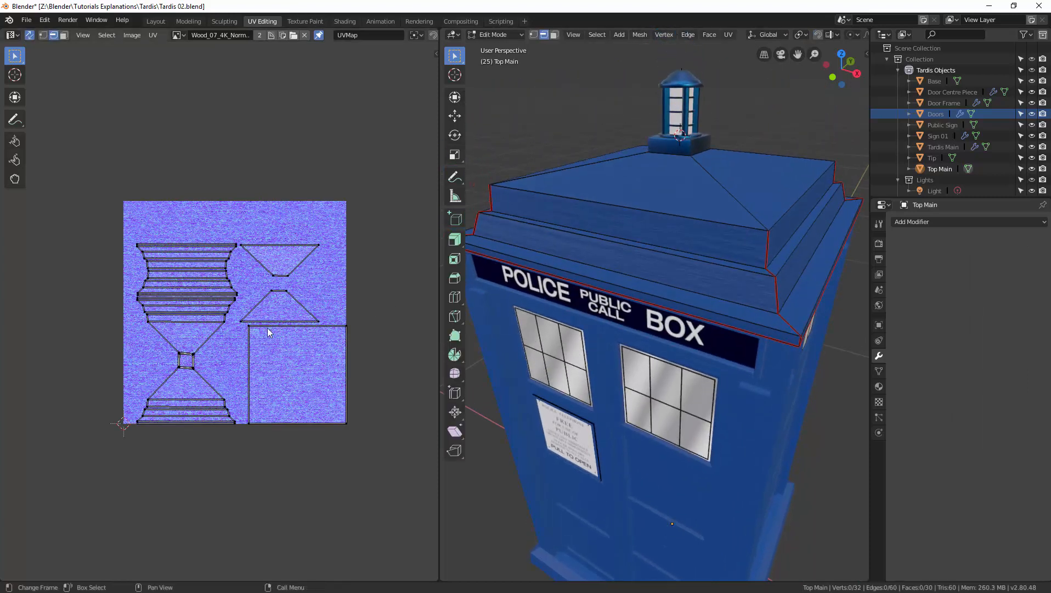
left_click_drag(439, 315, 345, 313)
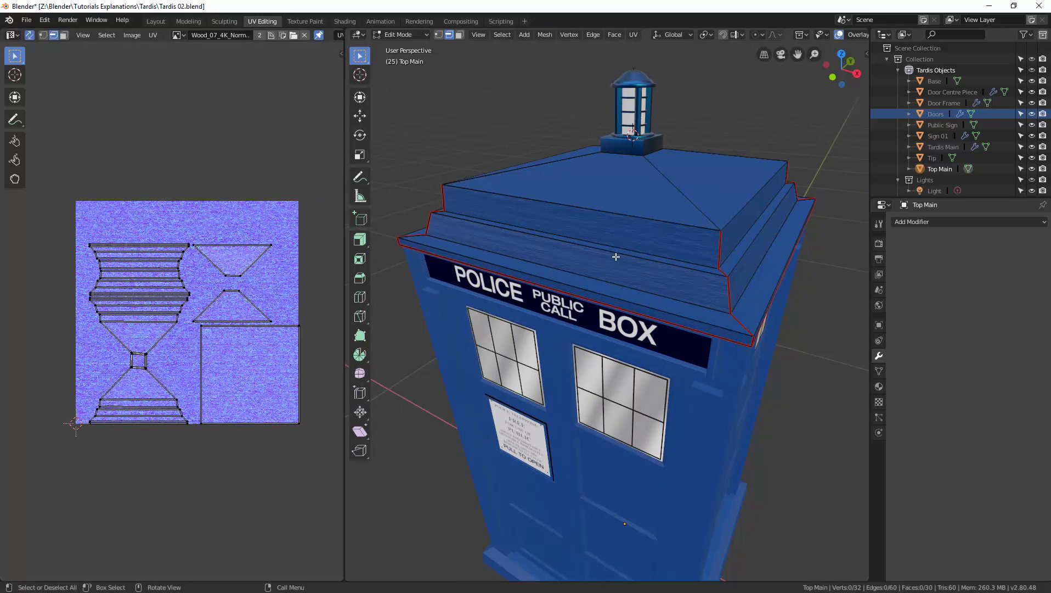
Step: Select the horizontal edge loops around the roof's stepped tiers, including the edges of its lower rim
middle_click_drag(615, 256, 573, 250)
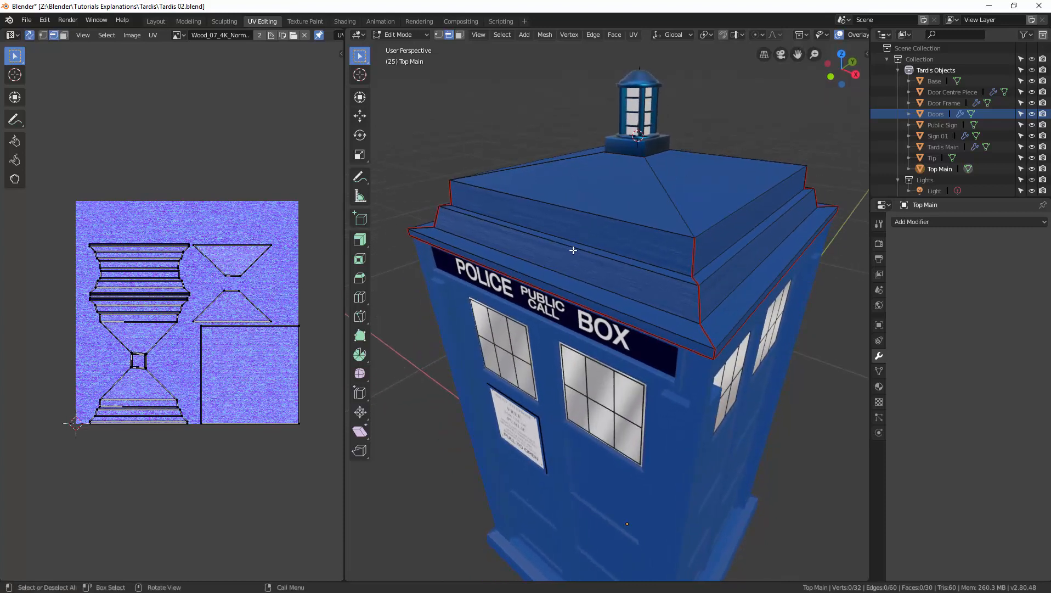
left_click(578, 251)
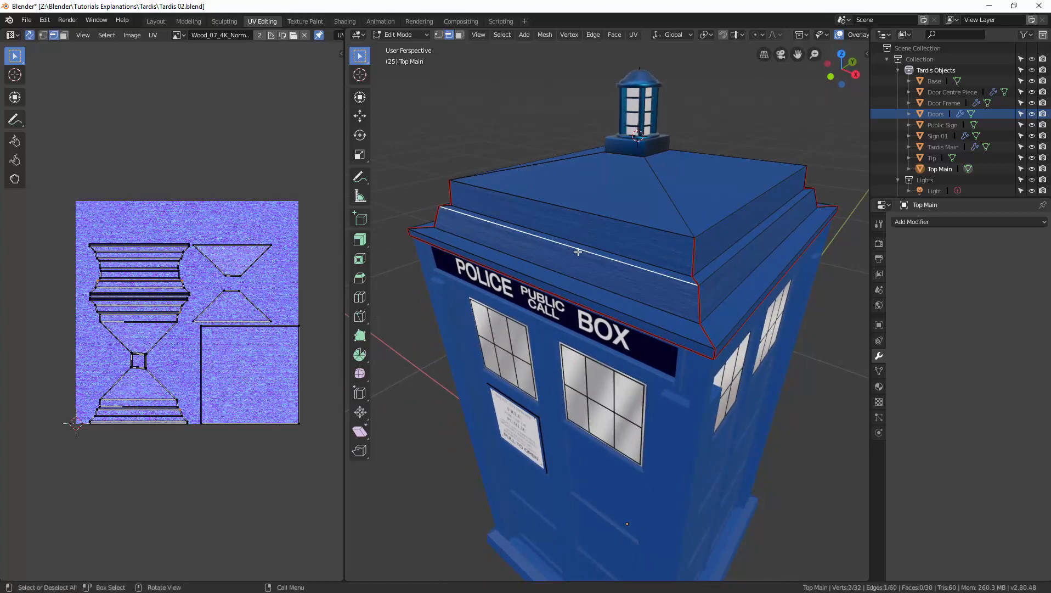
left_click(686, 281, "alt")
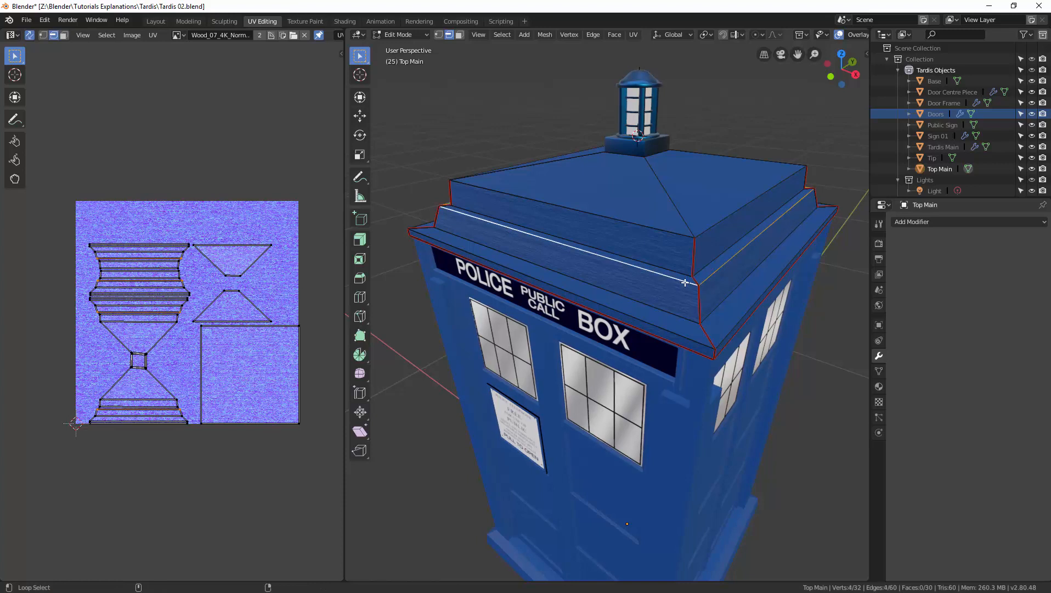
middle_click_drag(571, 271, 575, 270)
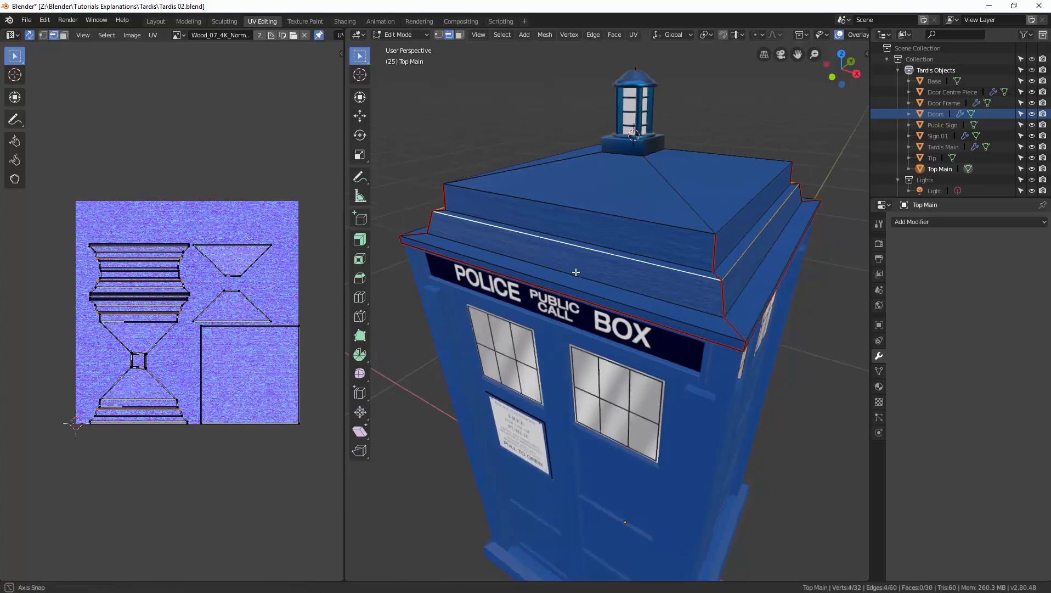
left_click(585, 232, "alt+shift")
left_click(597, 216, "alt+shift")
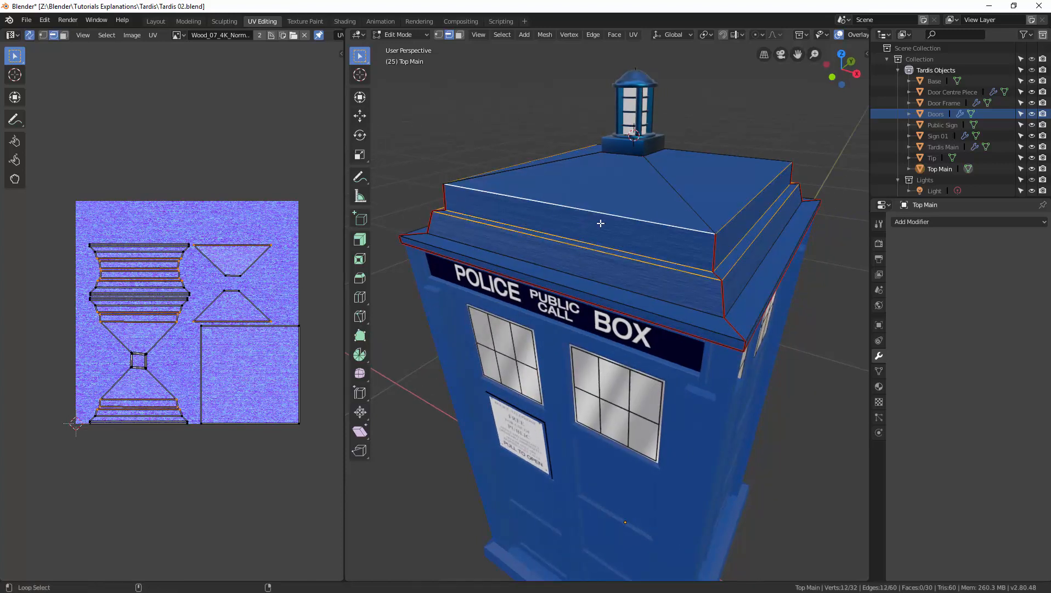
left_click(597, 277, "alt+shift")
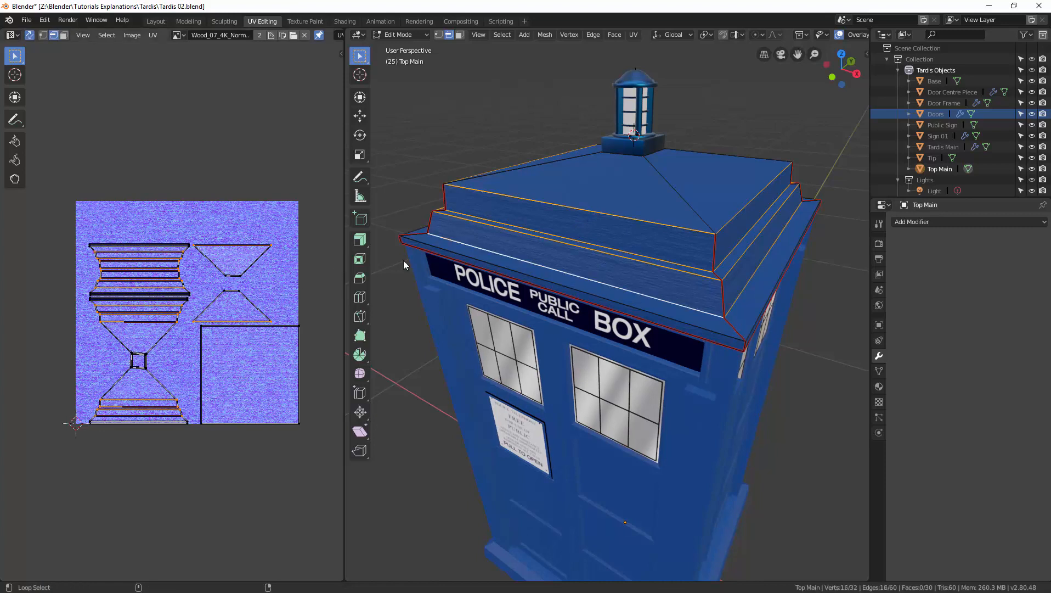
left_click(575, 290, "alt+shift")
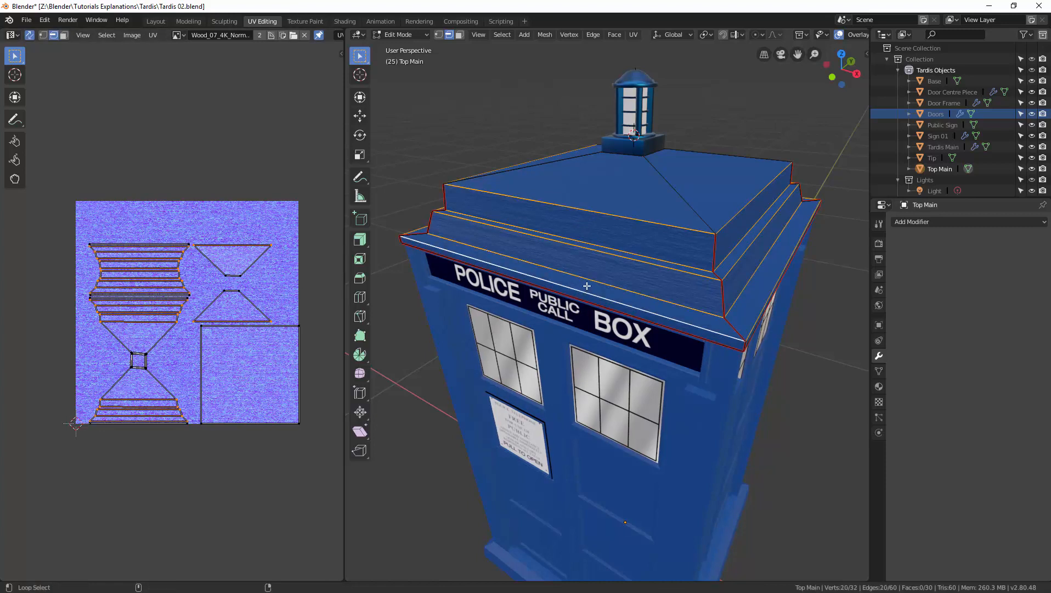
middle_click_drag(585, 288, 559, 290)
left_click(591, 279, "shift")
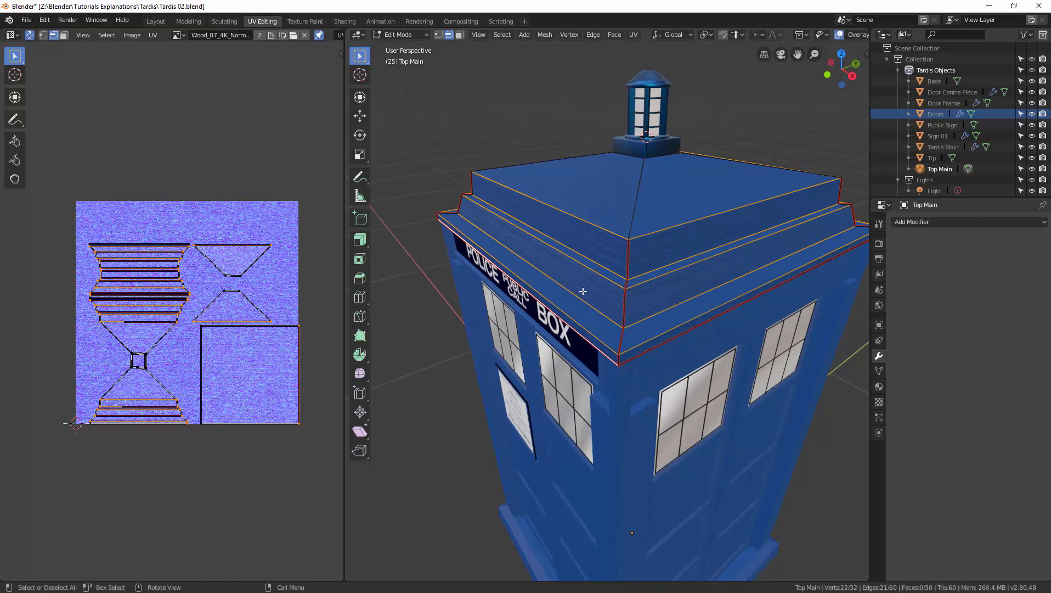
Step: Bevel the selected roof edges with two segments and a width of about 0.0013 m, then deselect them
scroll(192, 296, "up", 4)
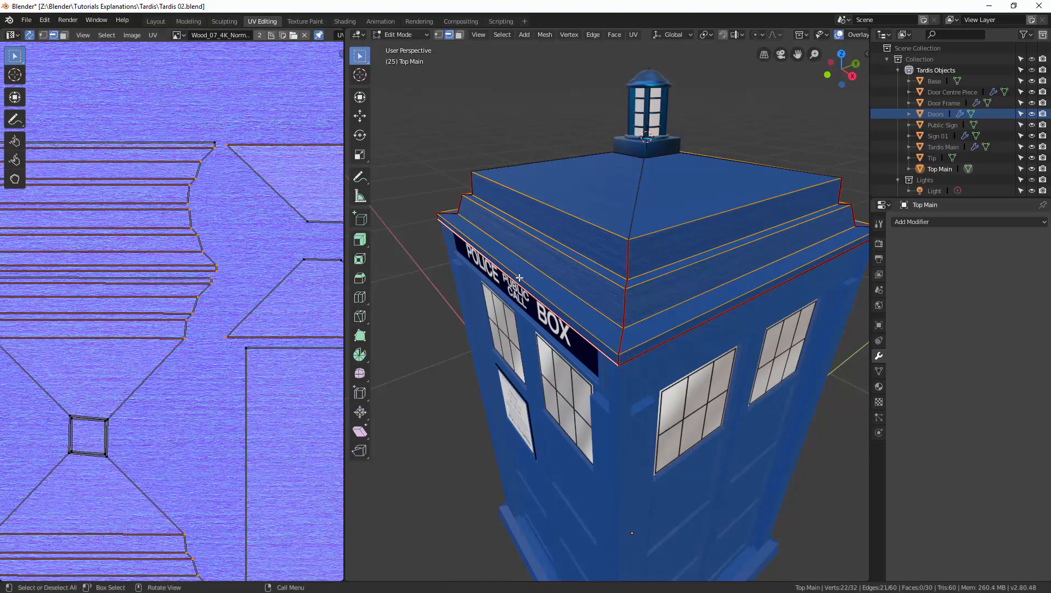
key("ctrl+b")
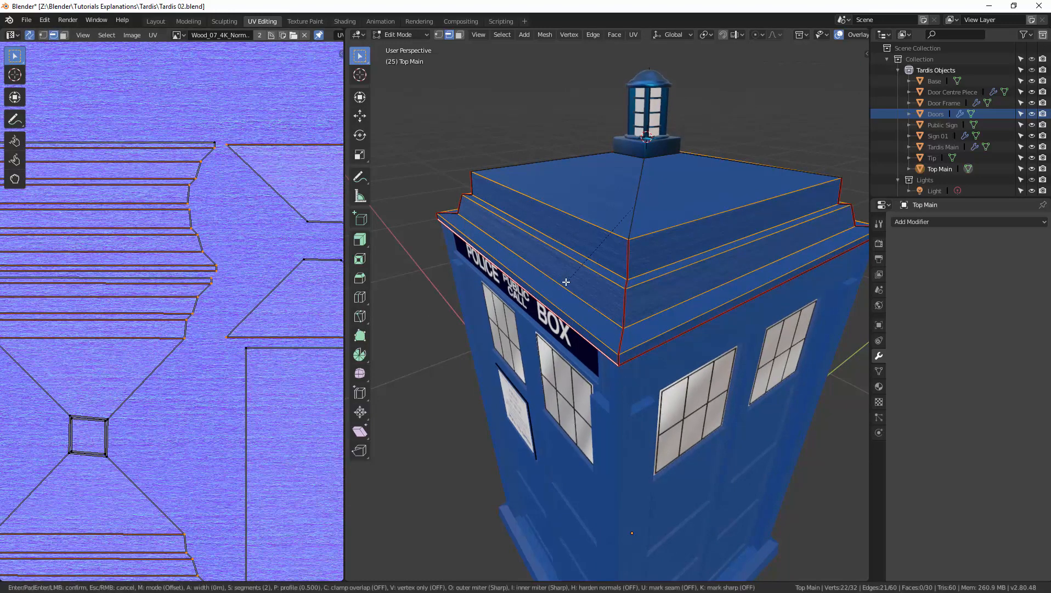
scroll(565, 284, "up", 1)
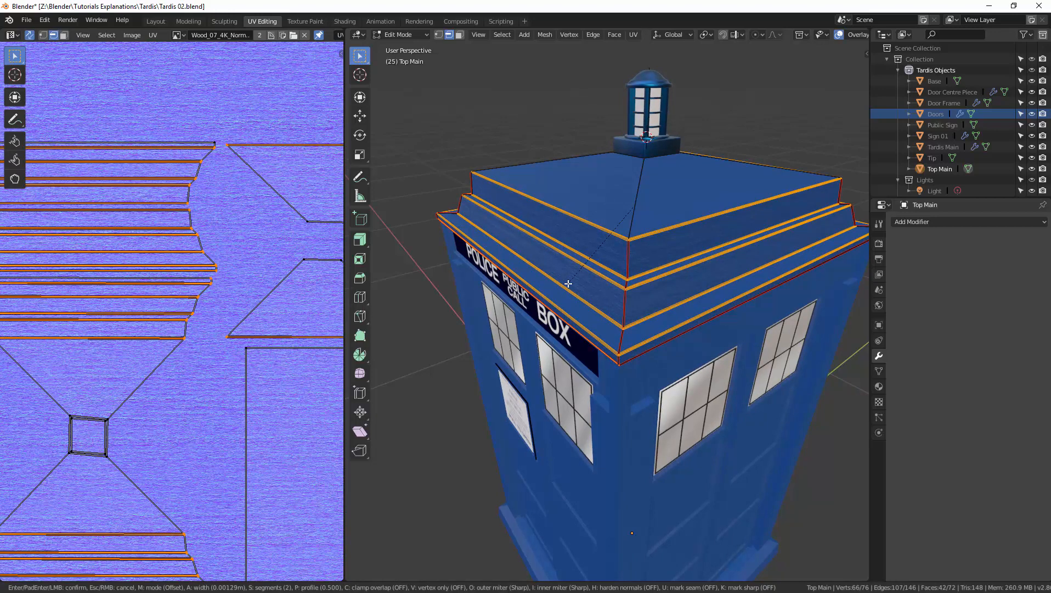
left_click(568, 283)
left_click(440, 237)
middle_click_drag(440, 236, 490, 275)
key("ctrl+Tab")
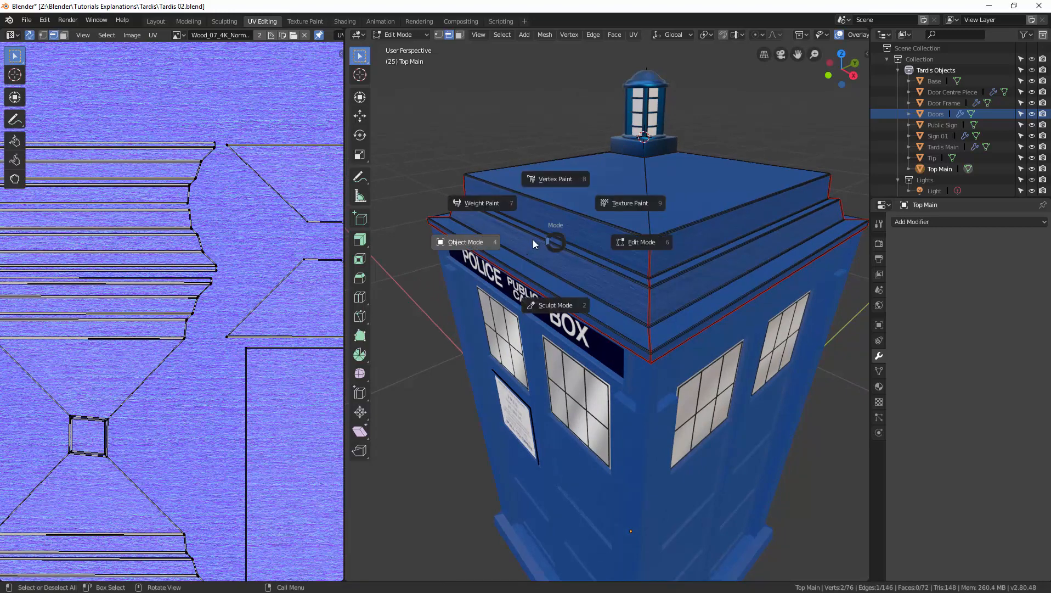
Step: Return the roof to Object Mode and open the Base object in Edit Mode
left_click(486, 242)
middle_click_drag(528, 254, 609, 261)
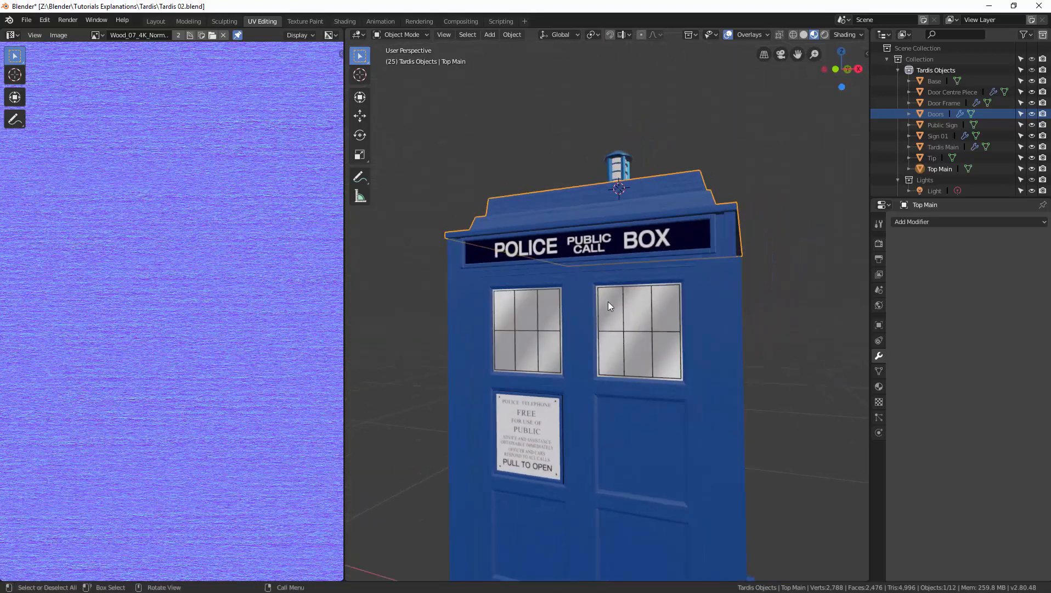
scroll(609, 302, "up", 2)
middle_click_drag(612, 307, 605, 386)
left_click(605, 444)
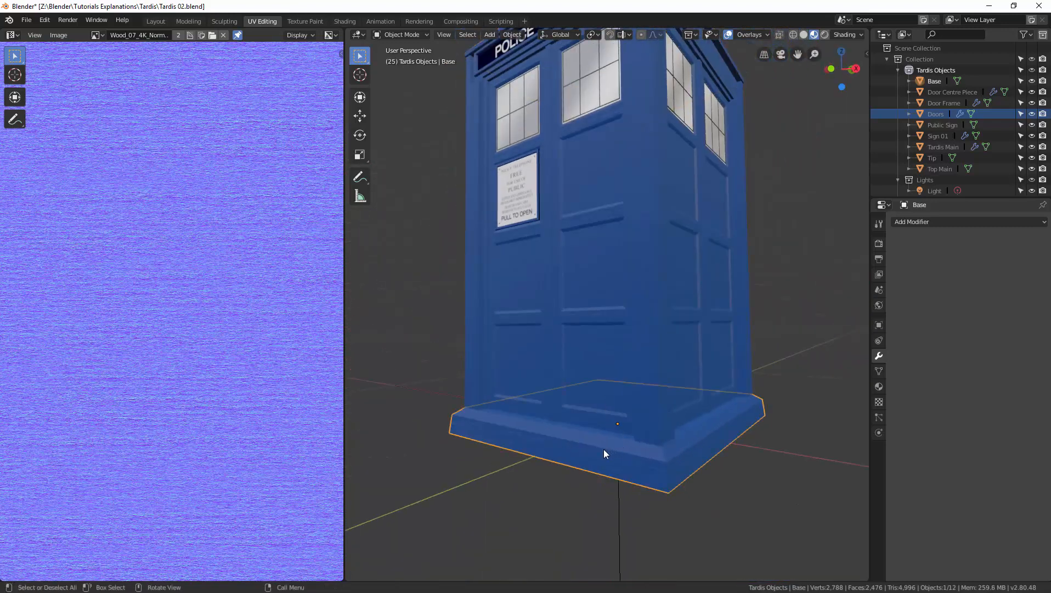
mouse_move(603, 449)
middle_mouse_down()
mouse_move(590, 460)
mouse_move(584, 446)
middle_mouse_up()
key("ctrl+Tab")
left_click(653, 440)
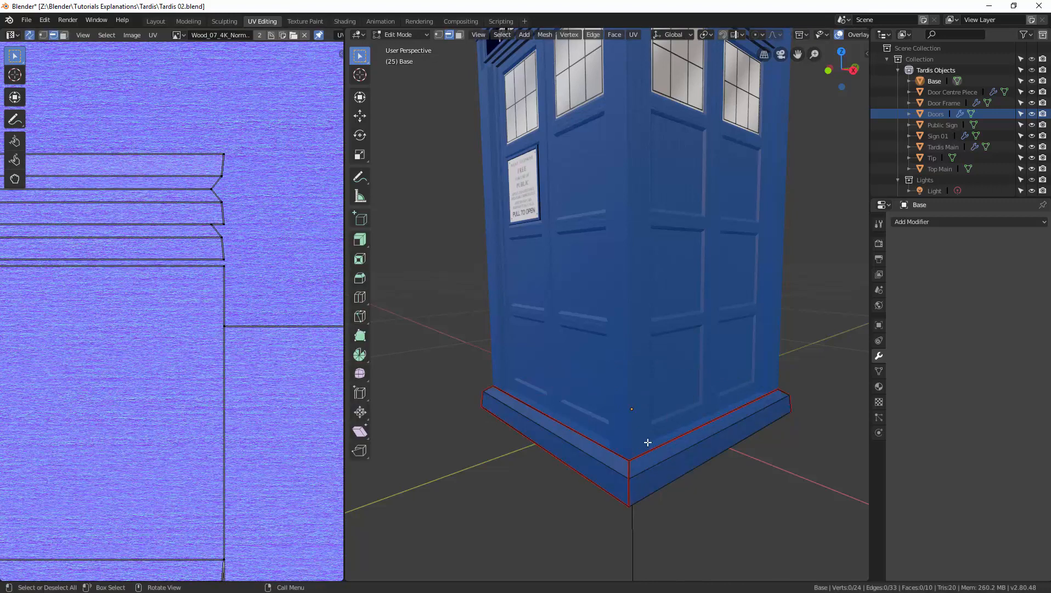
Step: Try to select the edge loop around the base's outer upper rim
left_click(599, 459, "alt")
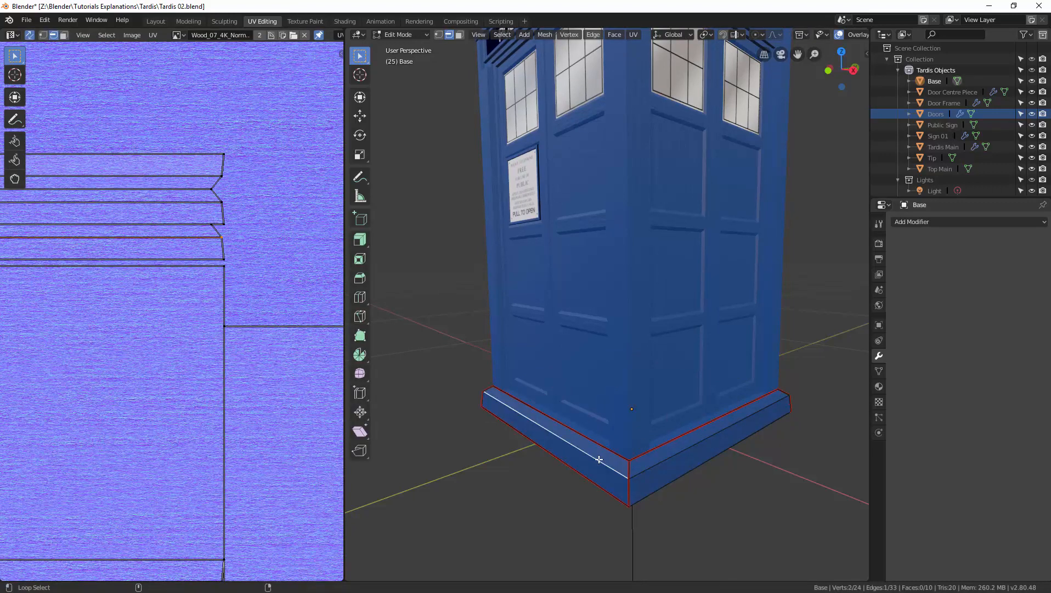
left_click(639, 465, "alt+shift")
middle_click_drag(601, 443, 621, 478)
left_click(609, 475, "alt")
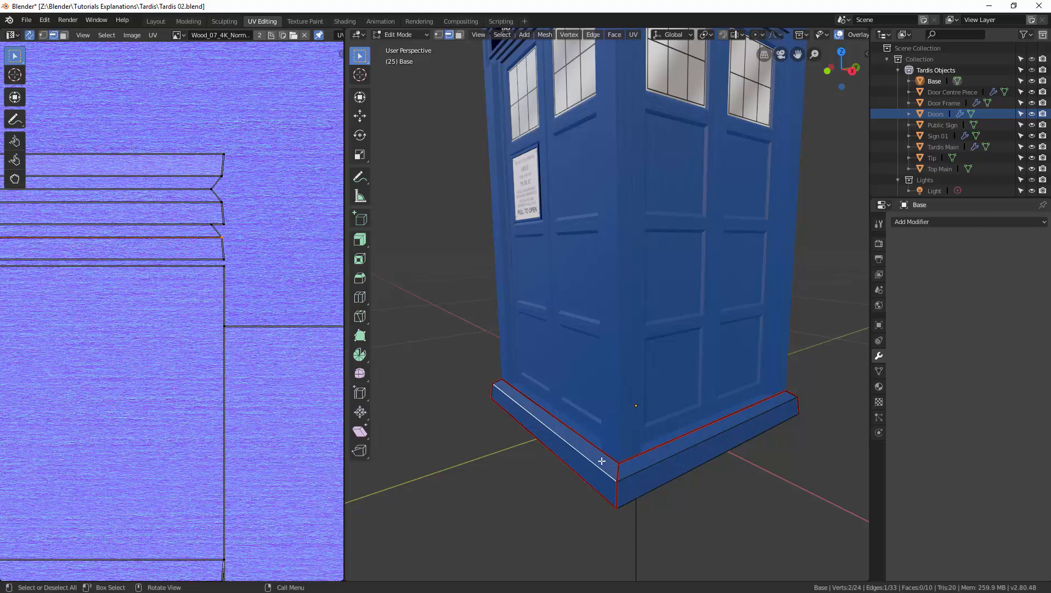
left_click(629, 477, "alt+shift")
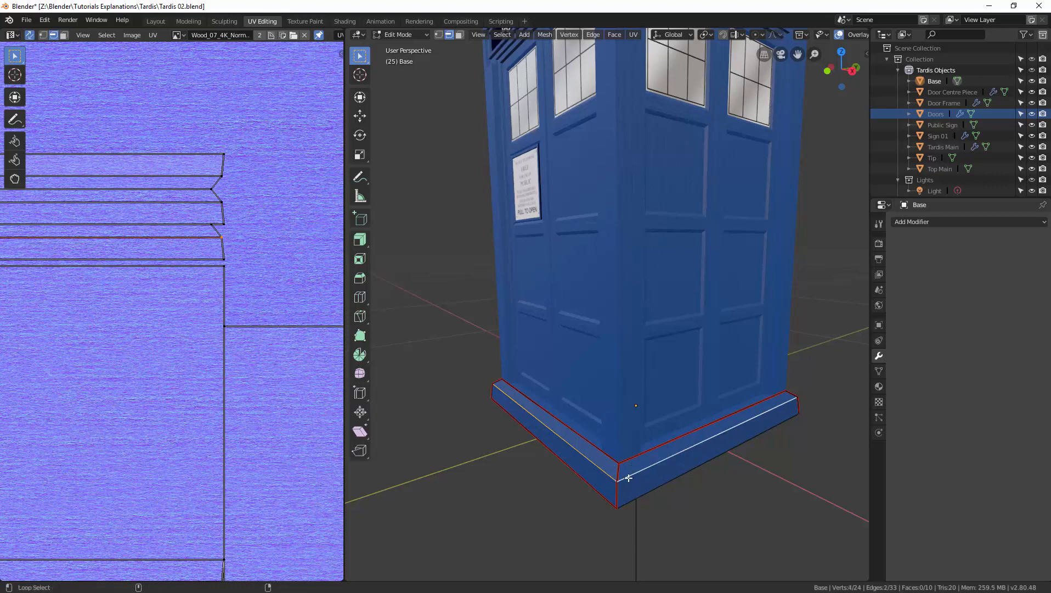
middle_click_drag(697, 455, 743, 438)
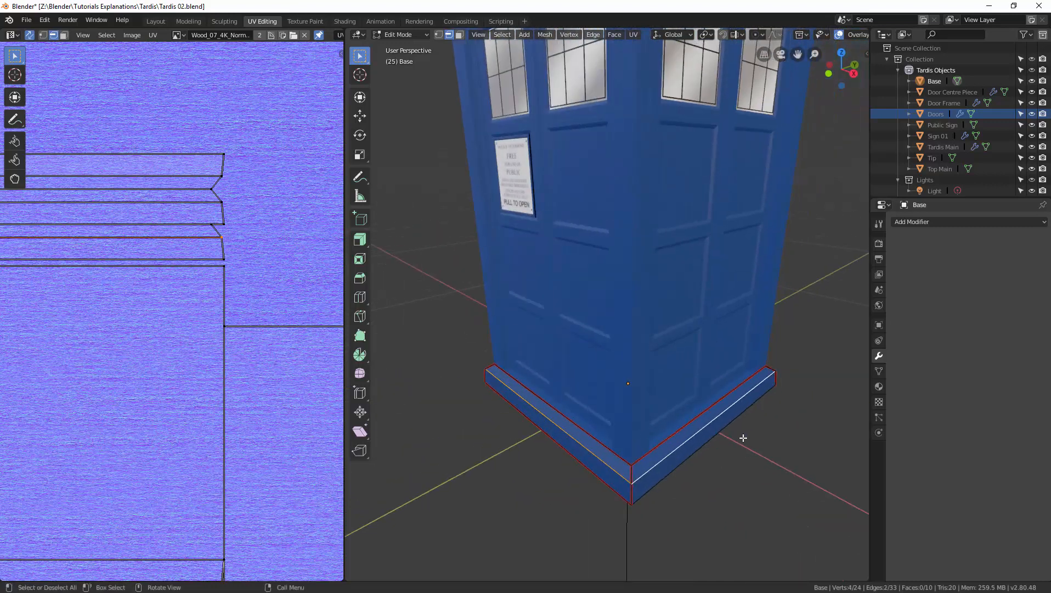
Step: Select the entire base mesh and clear all its UV seams
key("a")
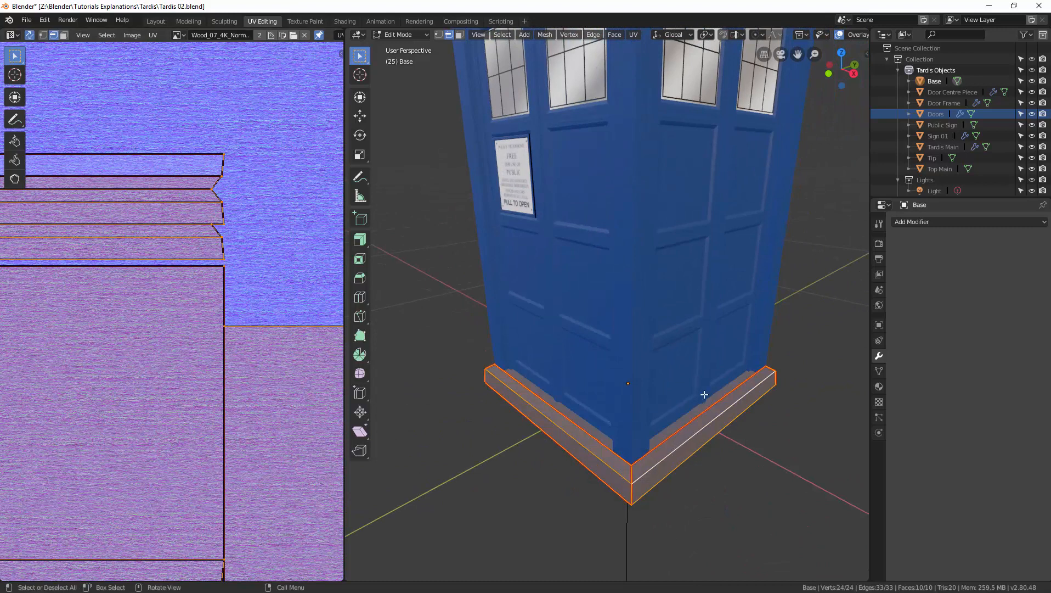
left_click(633, 34)
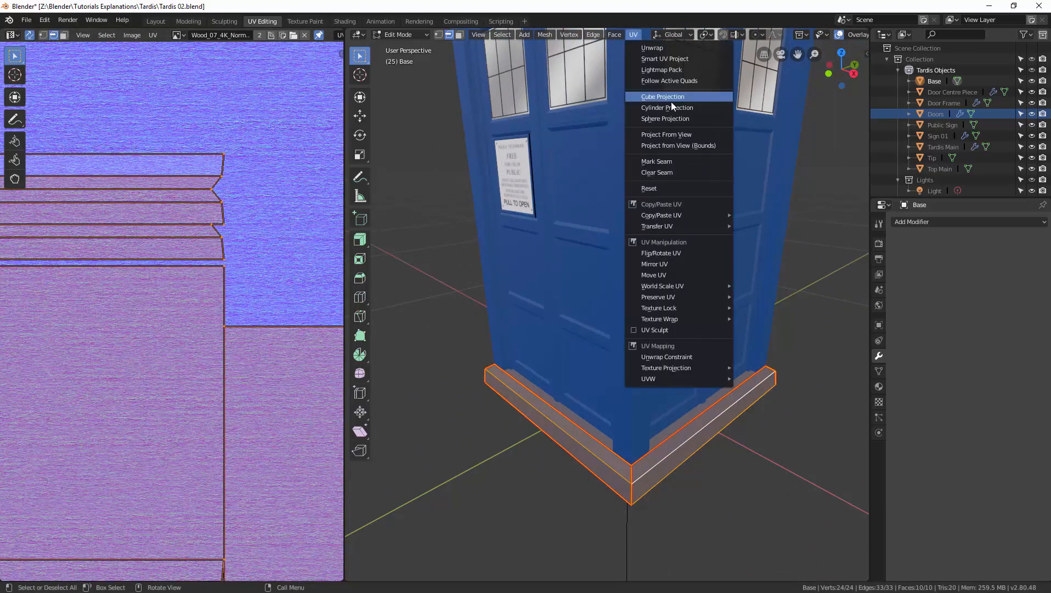
left_click(675, 172)
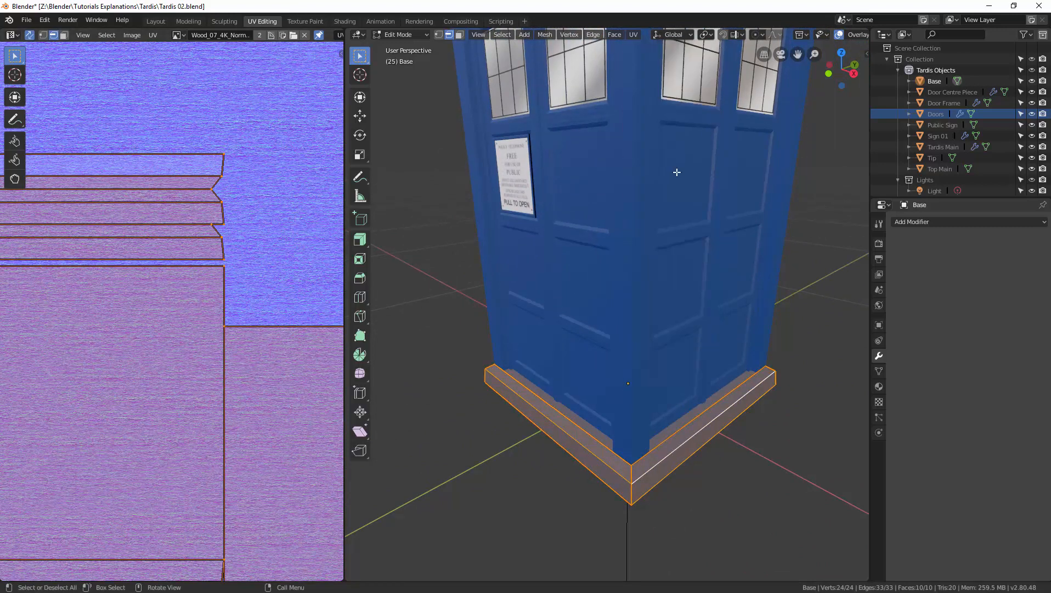
Step: Retry the loop selection along the base's rim in edge mode, and test-select one of its side faces
left_click(614, 471)
left_click(613, 470, "alt")
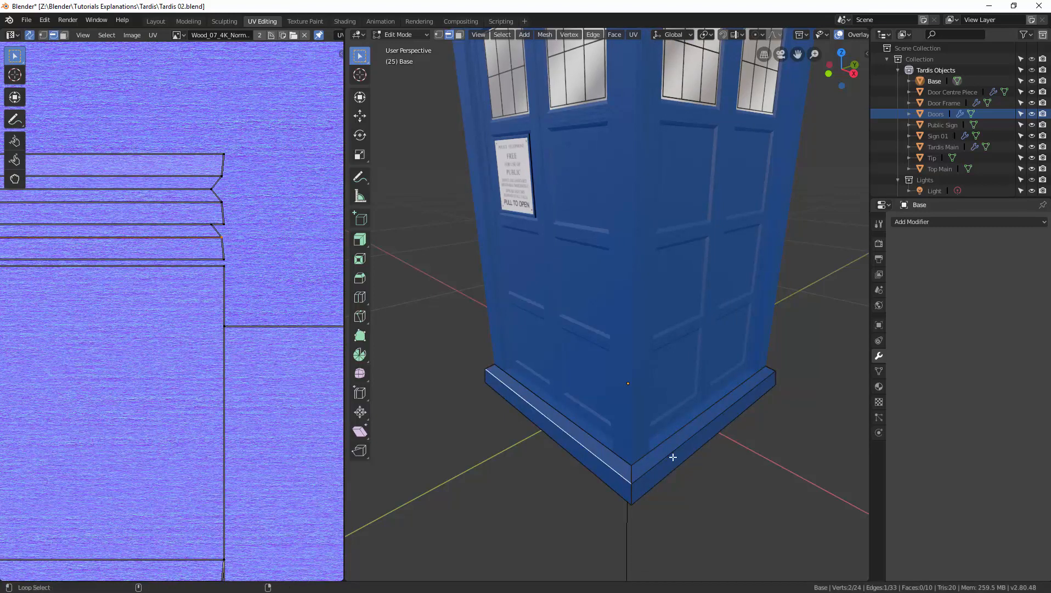
middle_click_drag(673, 462, 654, 382)
left_click(639, 456, "shift")
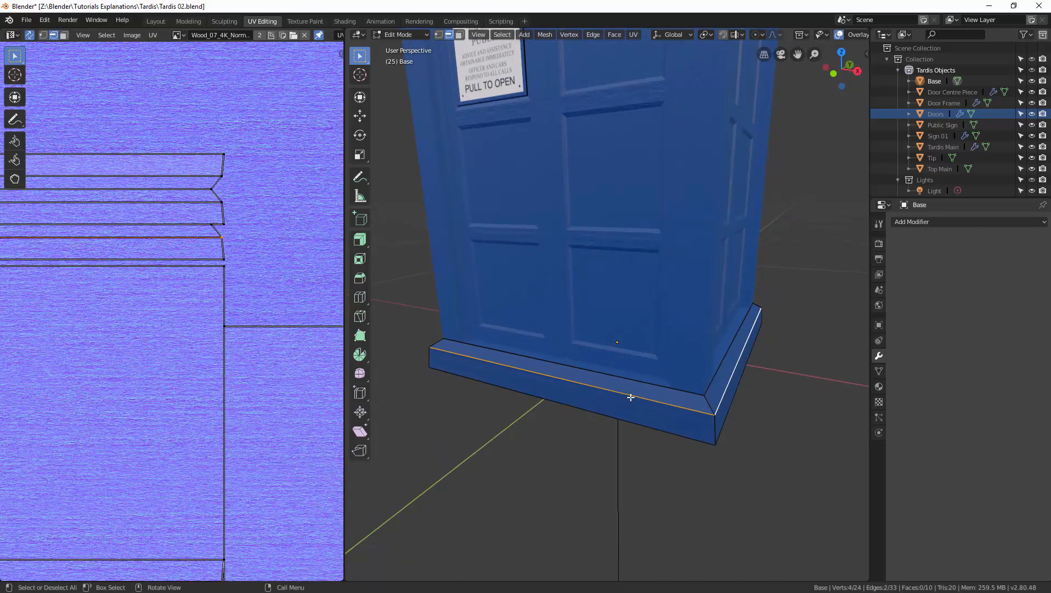
key("3")
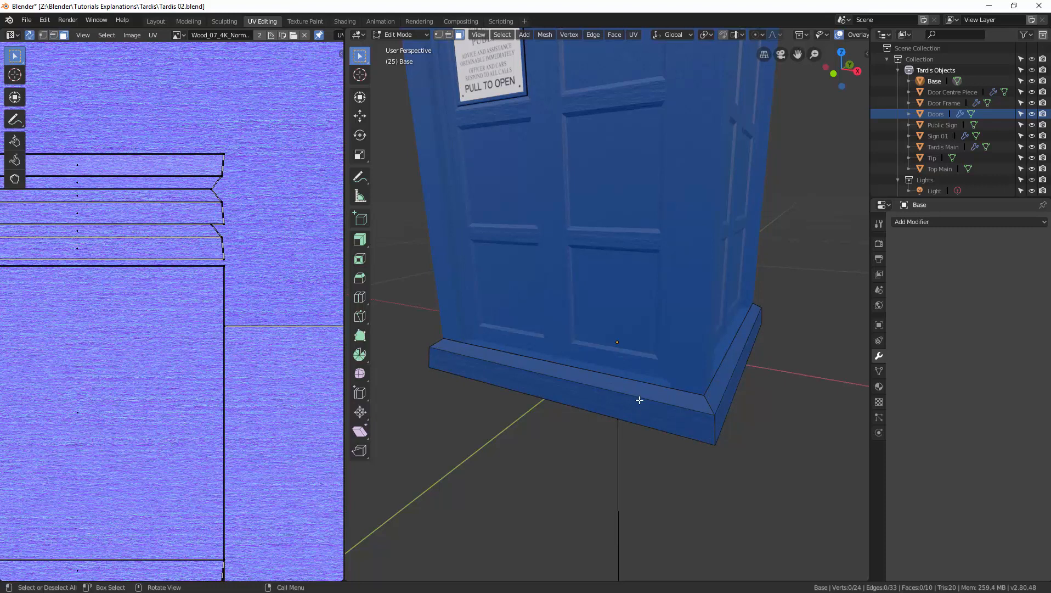
left_click(640, 400)
Step: Select the whole base mesh and merge its duplicate vertices with Remove Doubles
key("a")
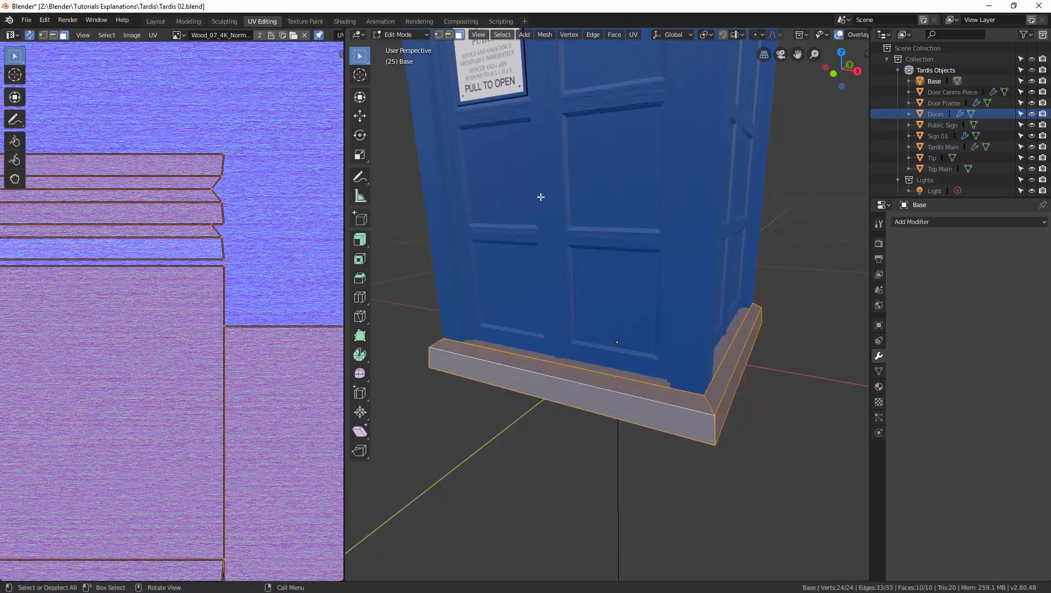
left_click(540, 34)
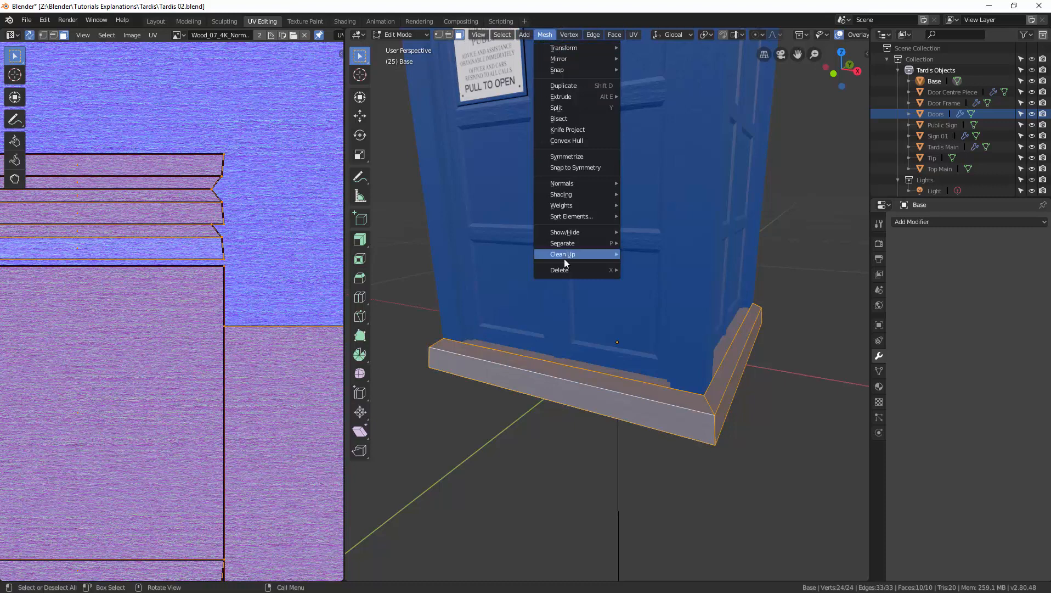
mouse_move(573, 255)
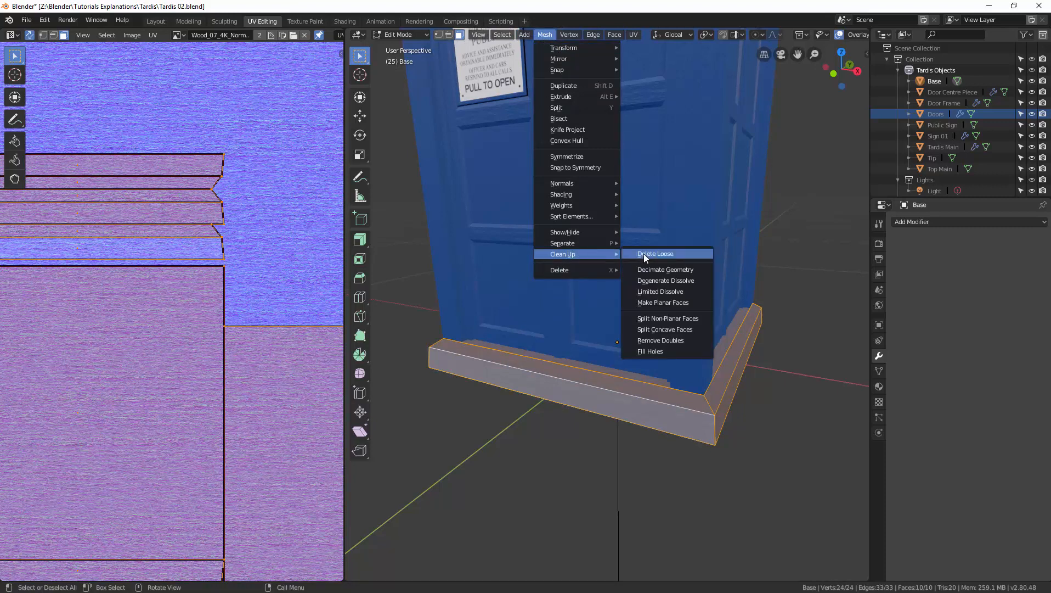
left_click(667, 340)
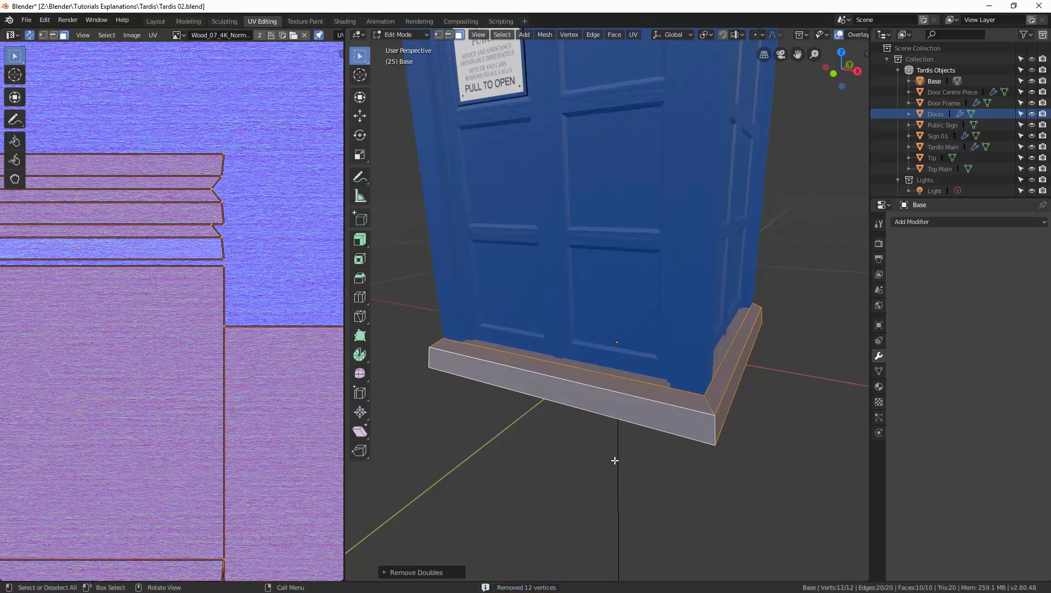
Step: Select the base's outer rim edges on all four sides together with its vertical and sloping corner edges
left_click(665, 405)
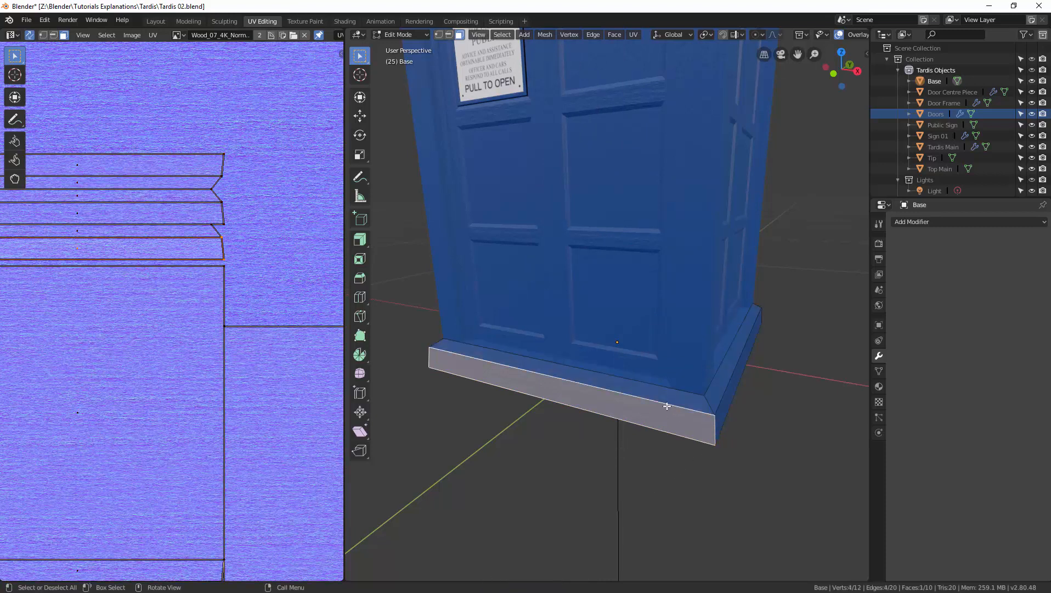
key("2")
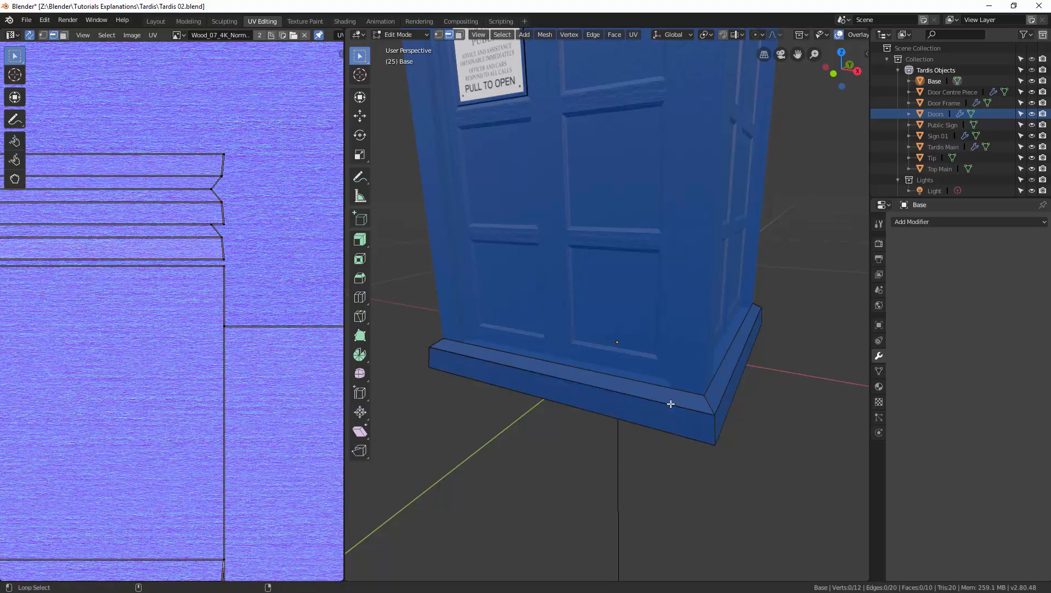
left_click(670, 404, "alt")
middle_click_drag(671, 404, 648, 417)
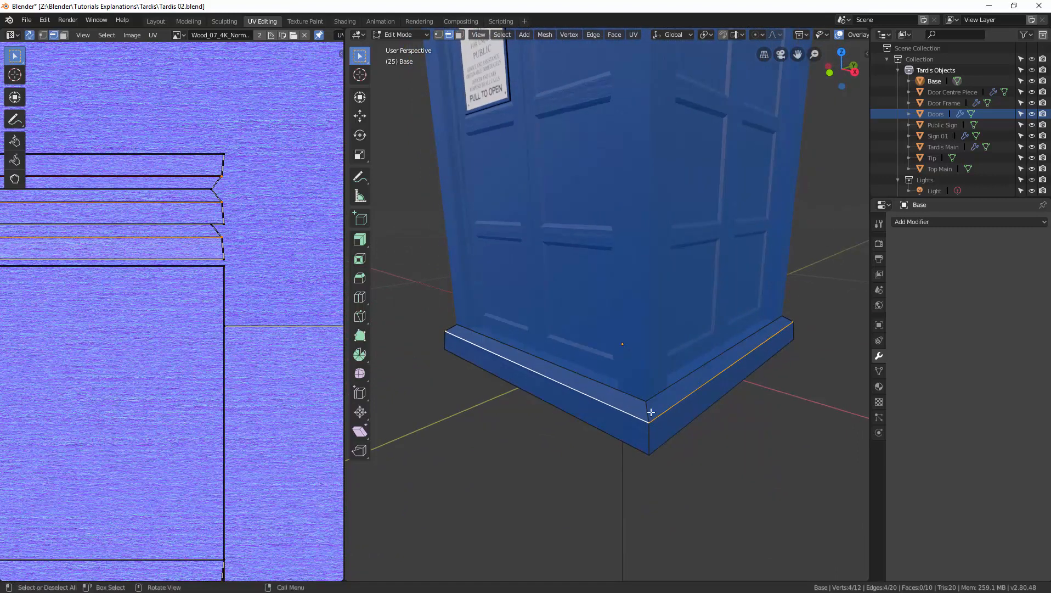
left_click(646, 414, "alt+shift")
middle_click_drag(507, 366, 628, 380)
left_click(554, 446, "alt+shift")
middle_click_drag(554, 446, 554, 390)
left_click(532, 436, "alt+shift")
left_click(540, 429, "alt+shift")
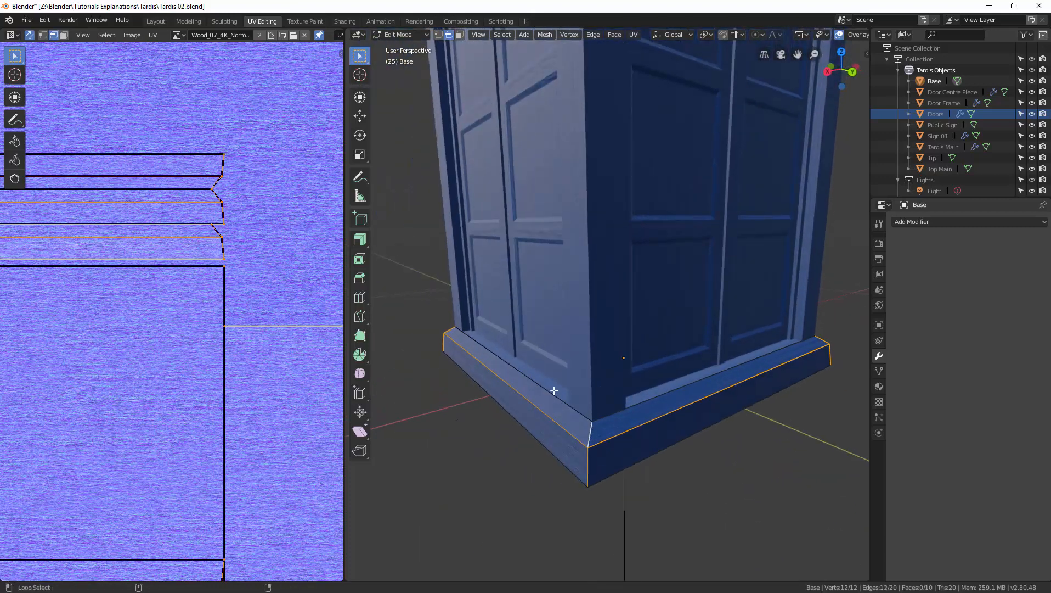
Step: Add the four inner top edges of the base, where it meets the walls, to the edge selection
left_click(626, 419, "shift")
left_click(680, 429, "shift")
middle_click_drag(681, 428, 587, 425)
left_click(636, 422, "shift")
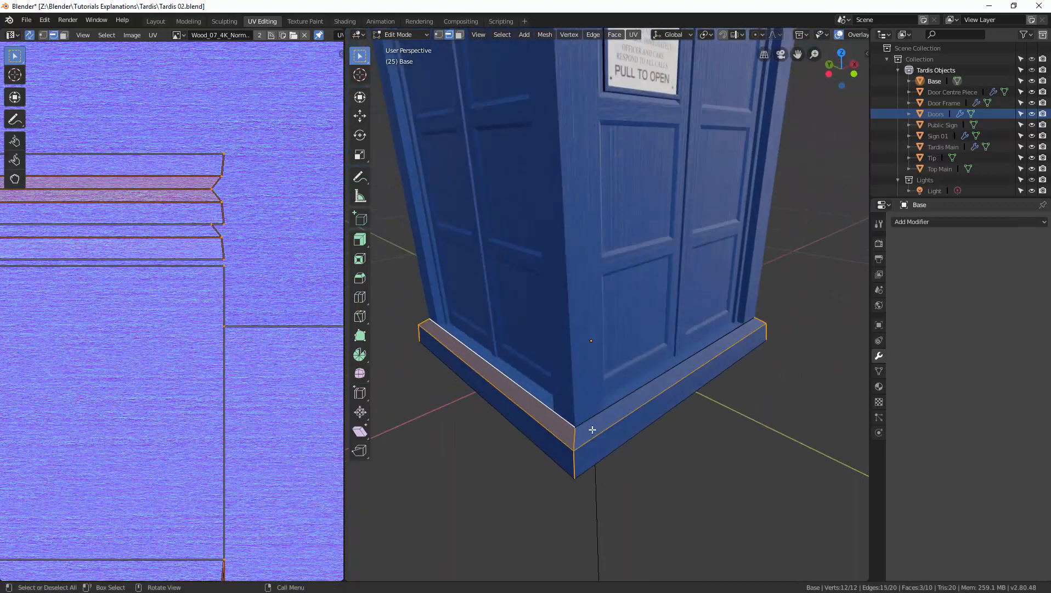
left_click(619, 413, "shift")
Step: Bevel the selected base edges with two segments and a width of about 0.0014 m, then deselect them
key("ctrl+b")
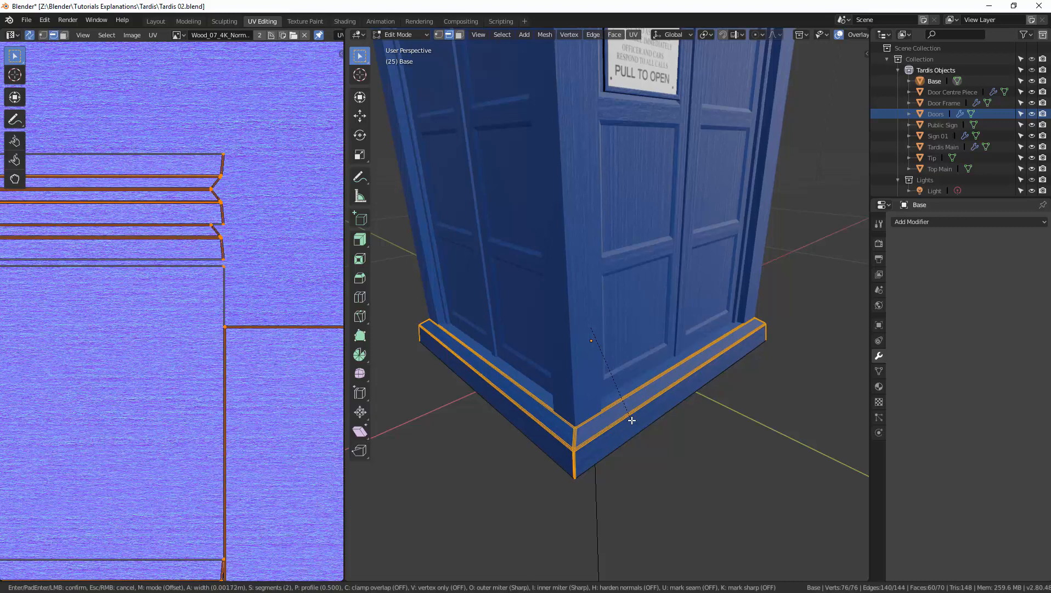
left_click(632, 420)
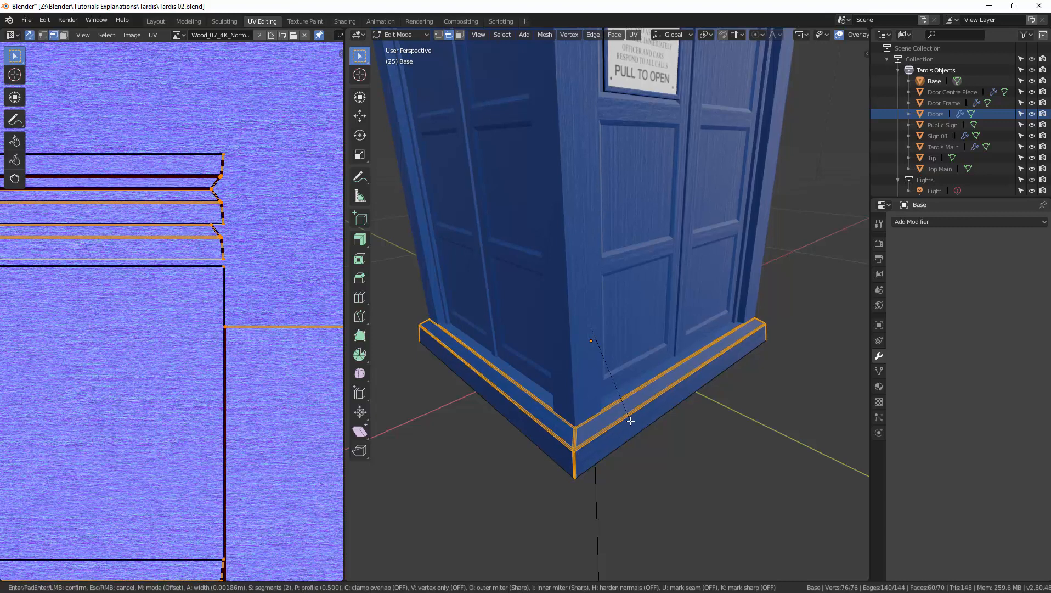
left_click(432, 570)
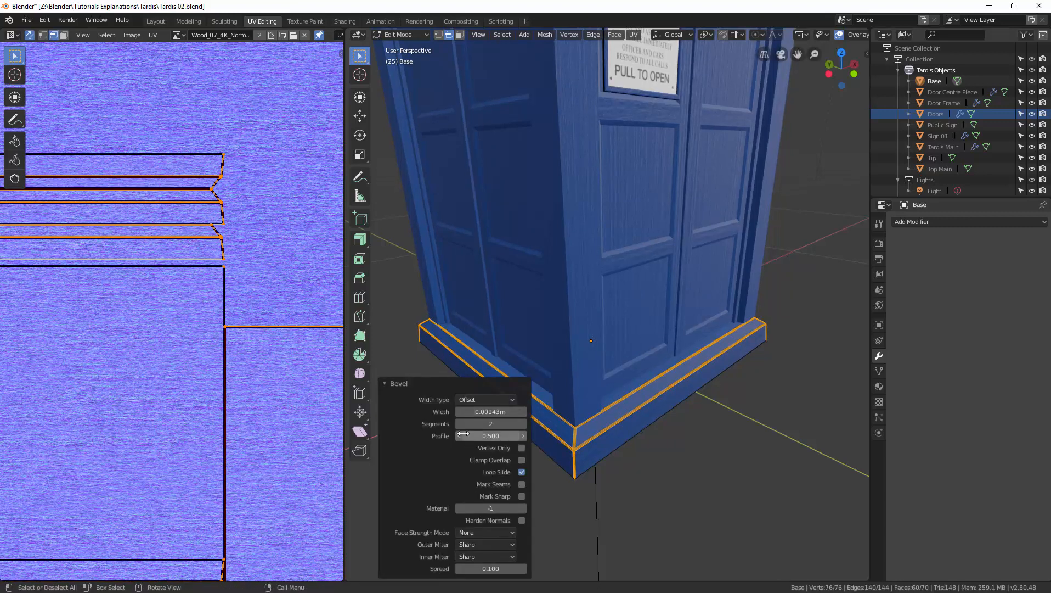
left_click(613, 502)
mouse_move(612, 500)
middle_mouse_down()
mouse_move(596, 500)
mouse_move(603, 494)
middle_mouse_up()
Step: Return the base to Object Mode and open the Tardis Main object in Edit Mode
key("ctrl+Tab")
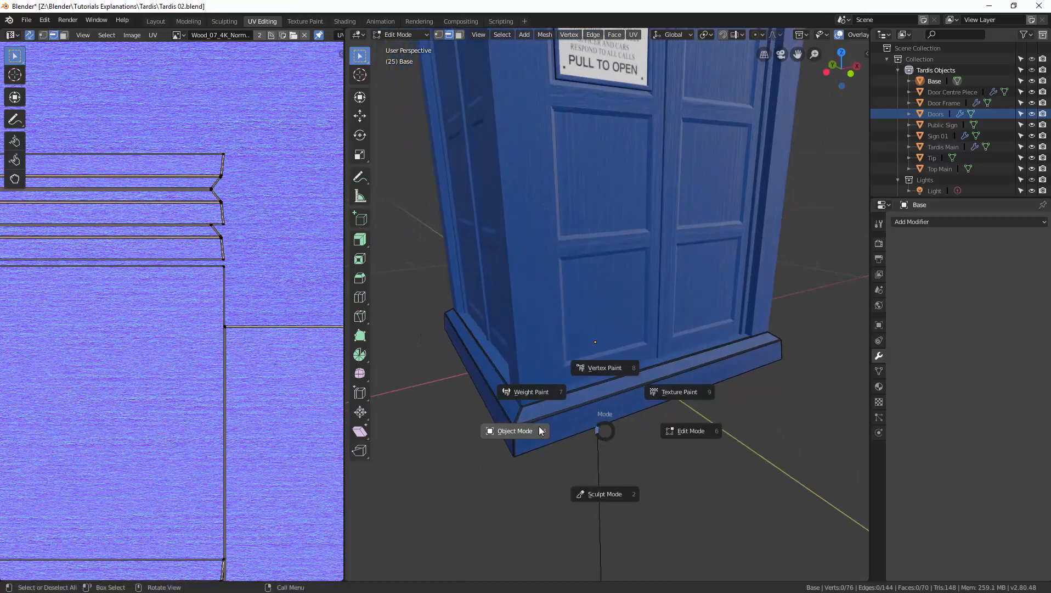
left_click(539, 430)
middle_click_drag(570, 422, 618, 405)
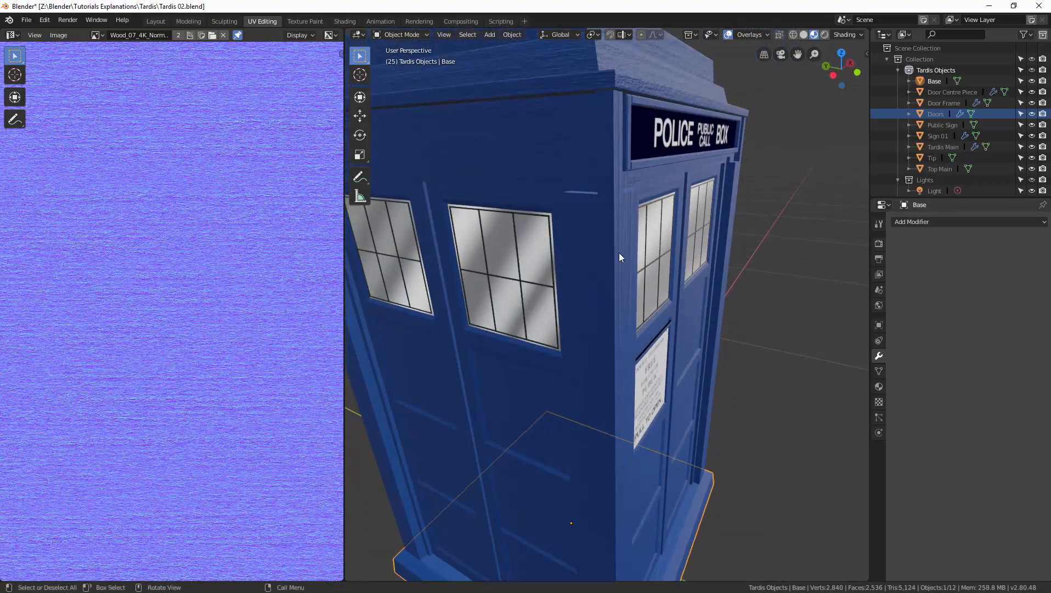
middle_click_drag(617, 219, 624, 228)
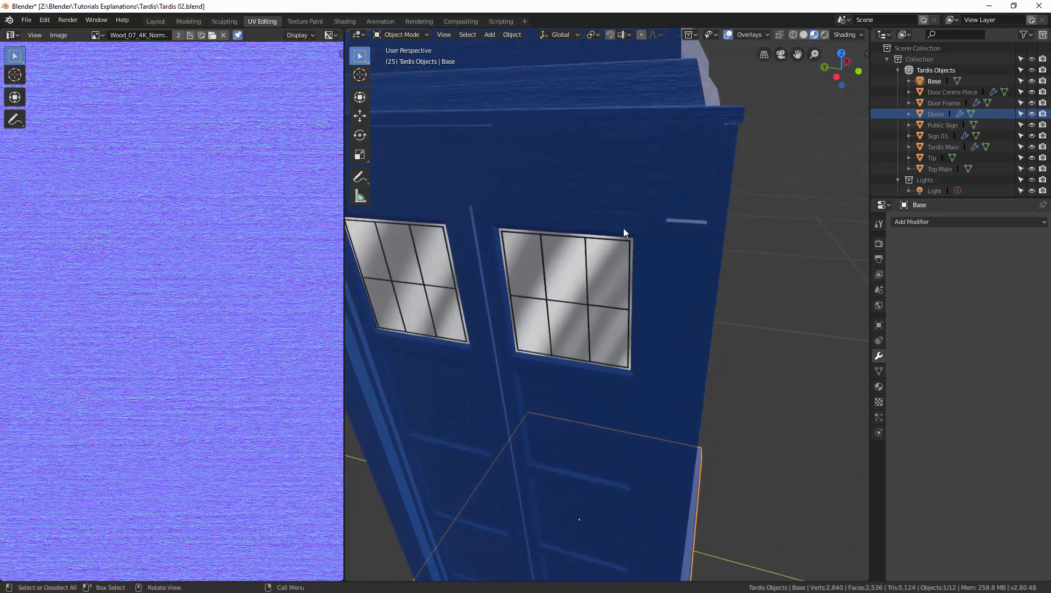
left_click(694, 256)
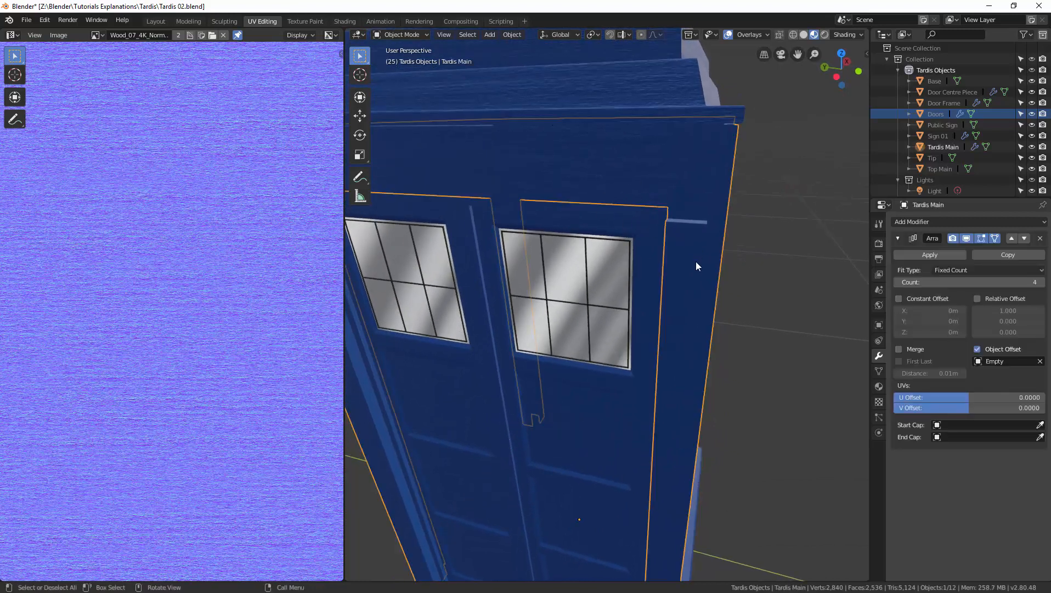
key("ctrl+Tab")
left_click(760, 259)
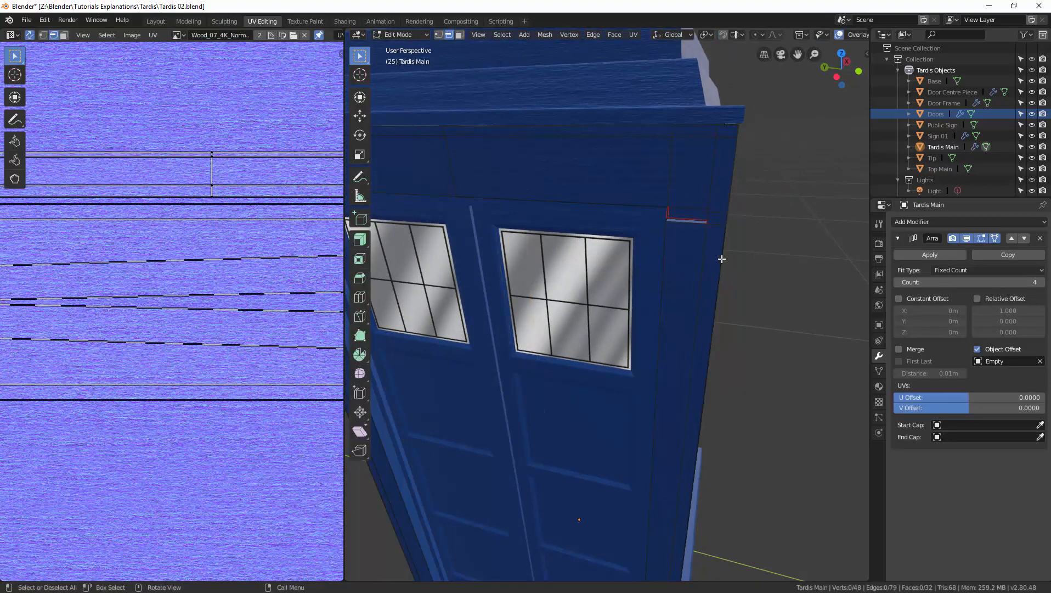
Step: Isolate the Tardis Main object by hiding every other object and return to its Edit Mode
middle_click_drag(721, 258, 701, 227)
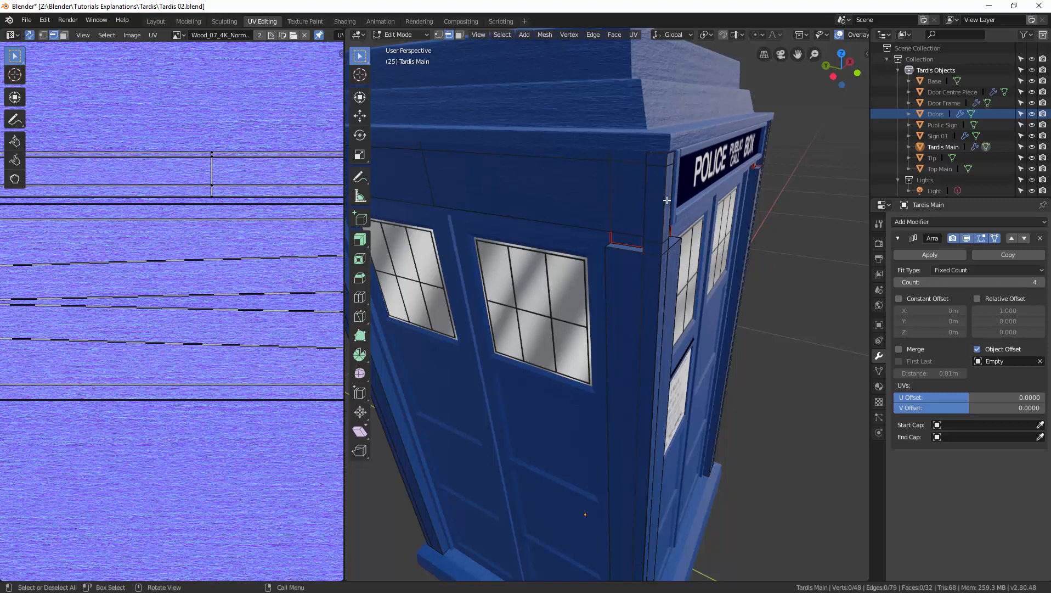
middle_click_drag(671, 271, 684, 260)
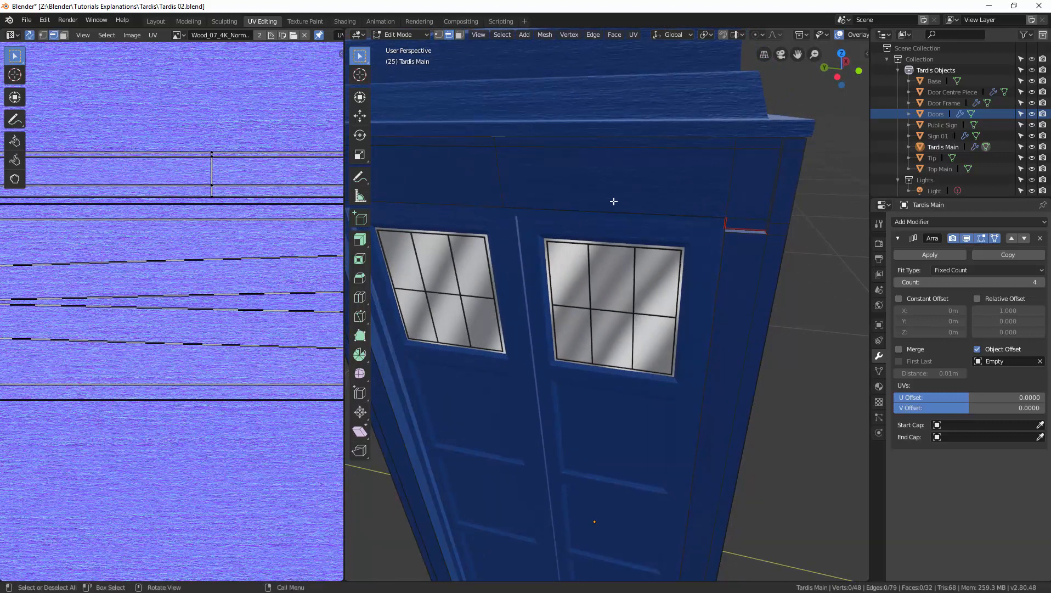
key("ctrl+Tab")
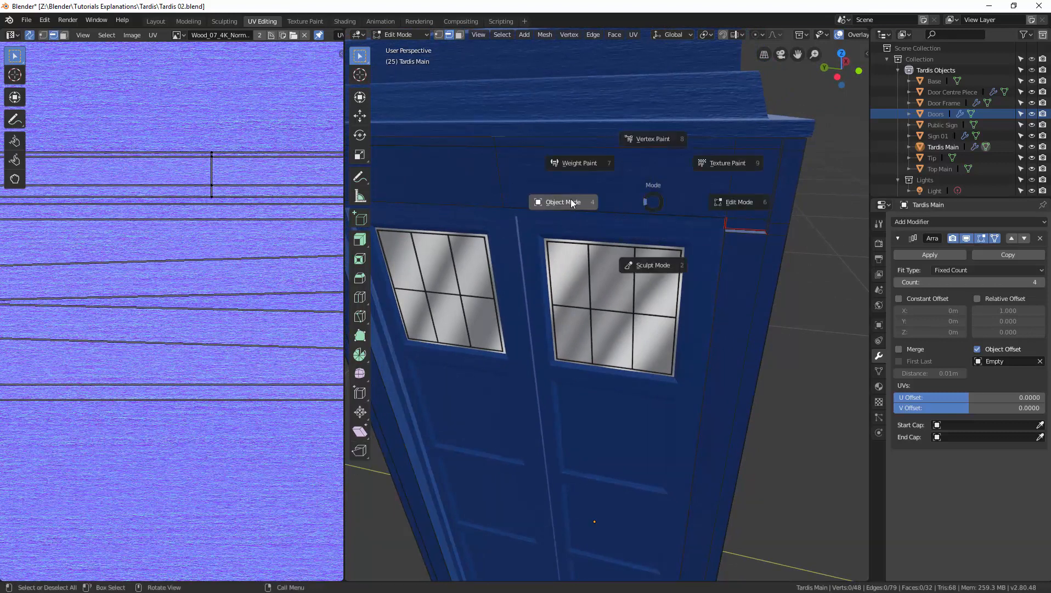
left_click(571, 199)
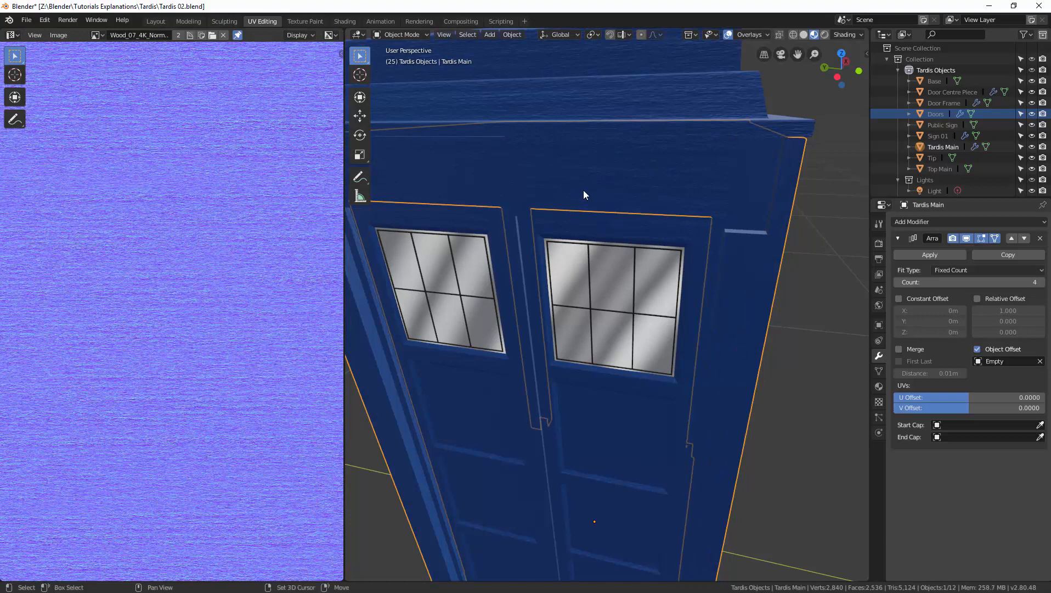
key("shift+h")
key("ctrl+Tab")
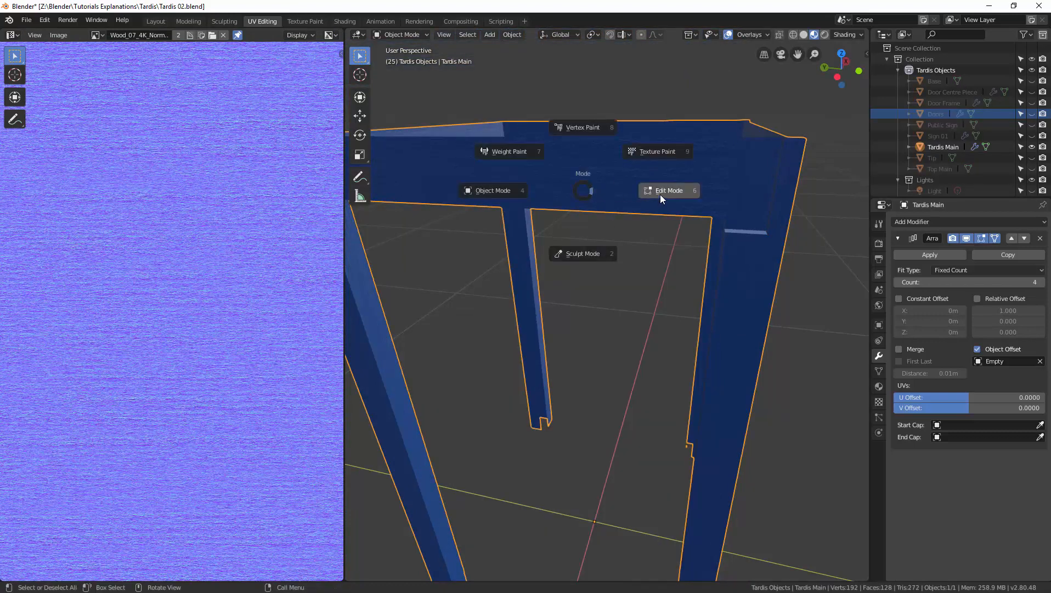
left_click(660, 193)
middle_click_drag(627, 223, 592, 240)
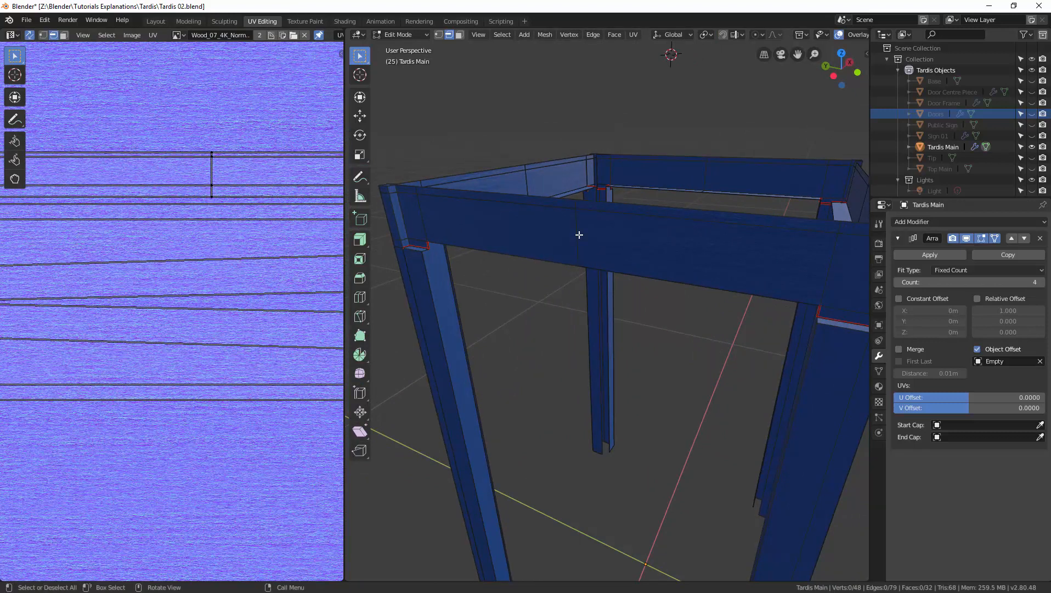
Step: Dissolve the edge loop running across the middle of the frame's upper beam
left_click(579, 234)
key("alt+a")
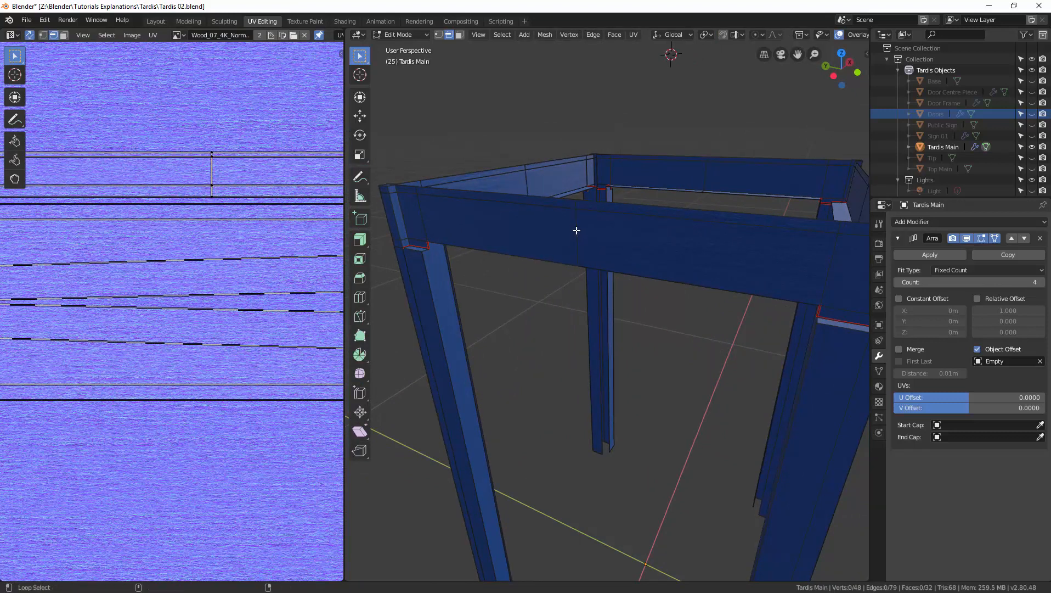
left_click(576, 231, "alt")
key("x")
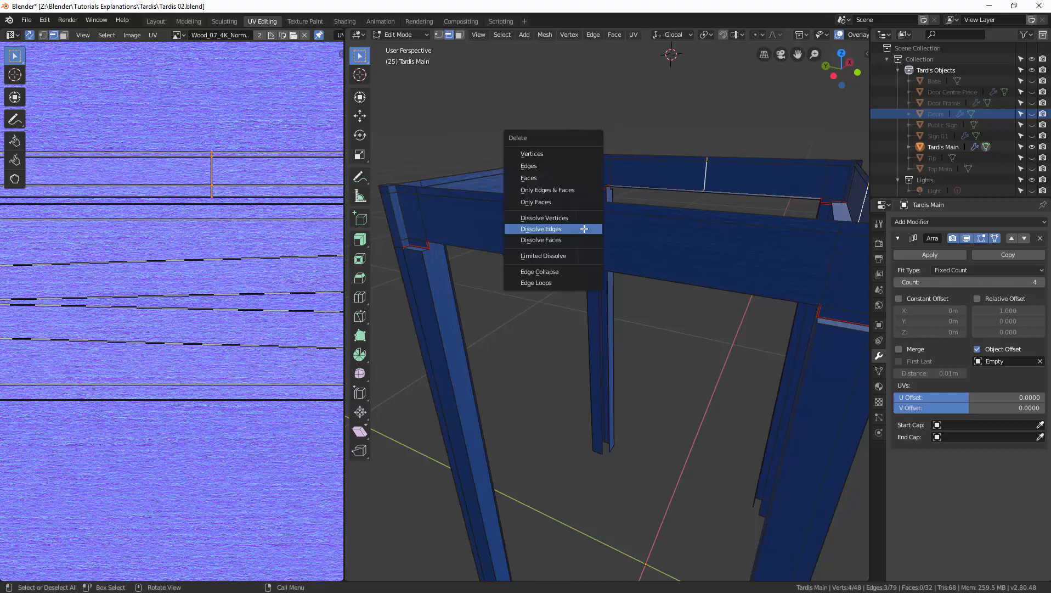
left_click(585, 229)
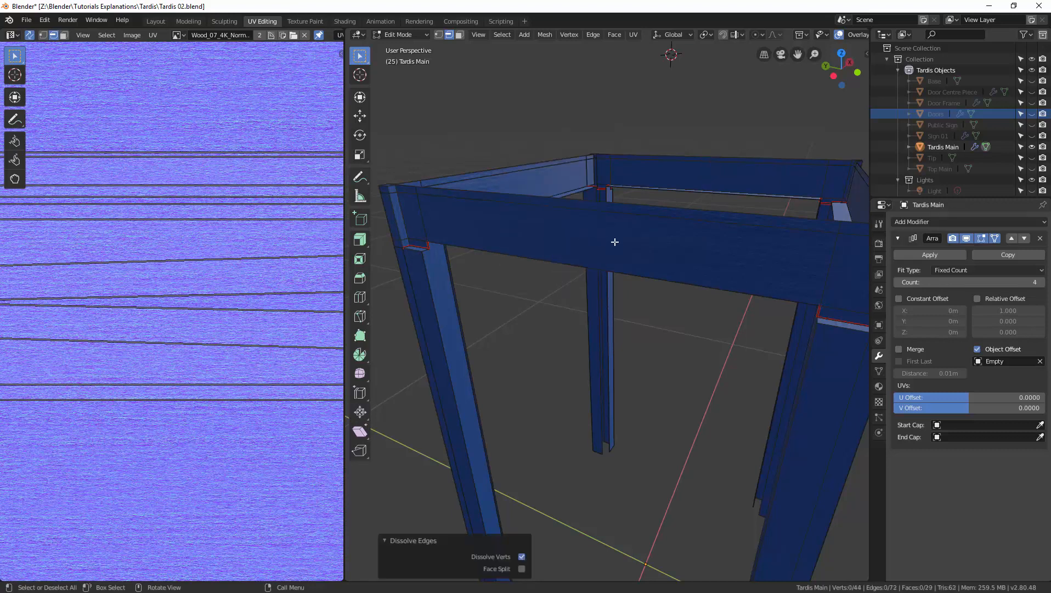
Step: Select the entire frame mesh and clear all of its UV seams
scroll(614, 241, "down", 4)
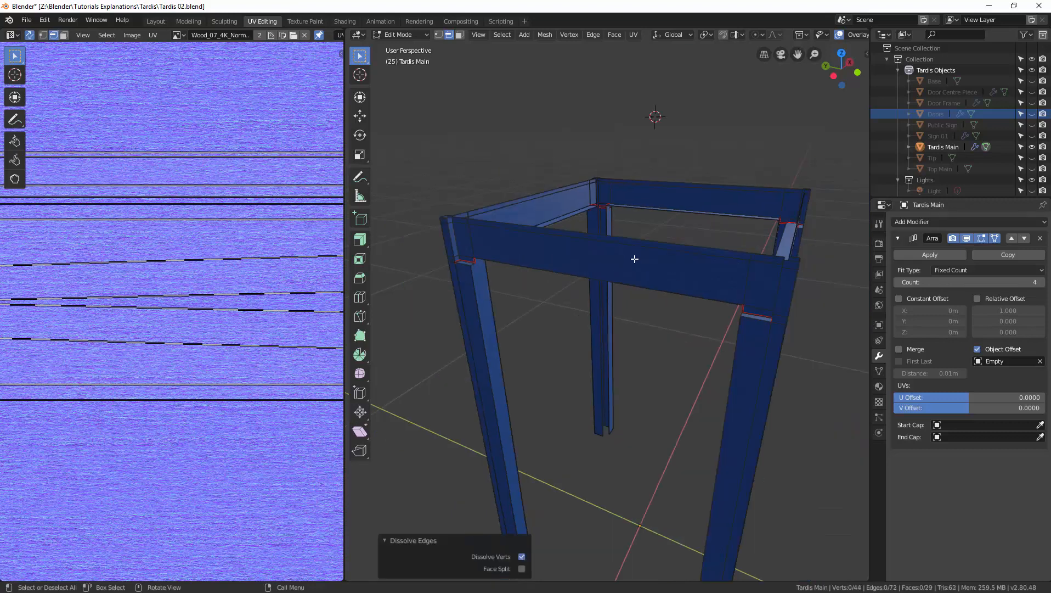
middle_click_drag(634, 258, 609, 263)
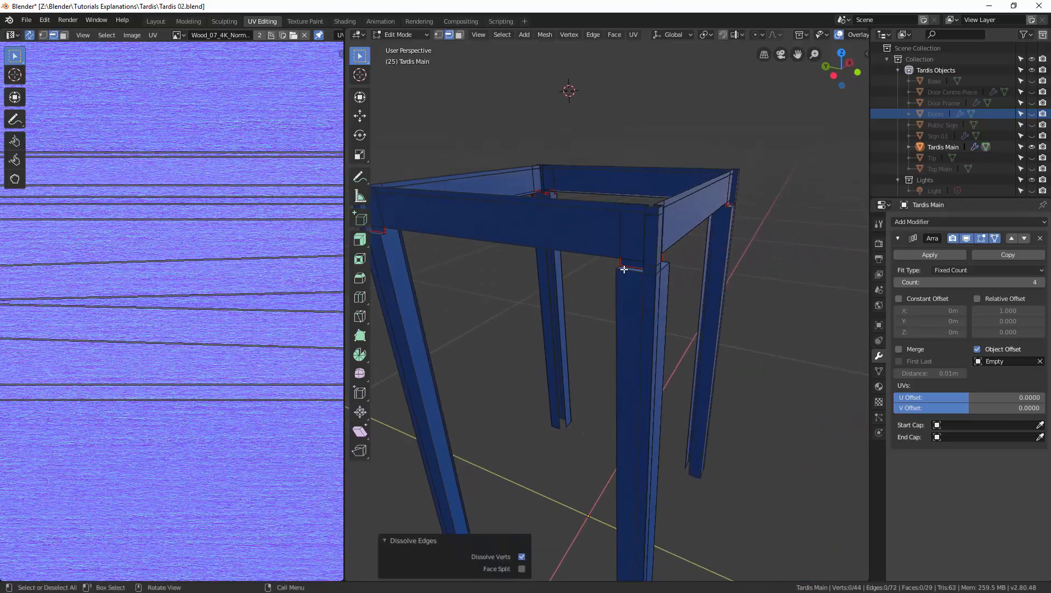
key("a")
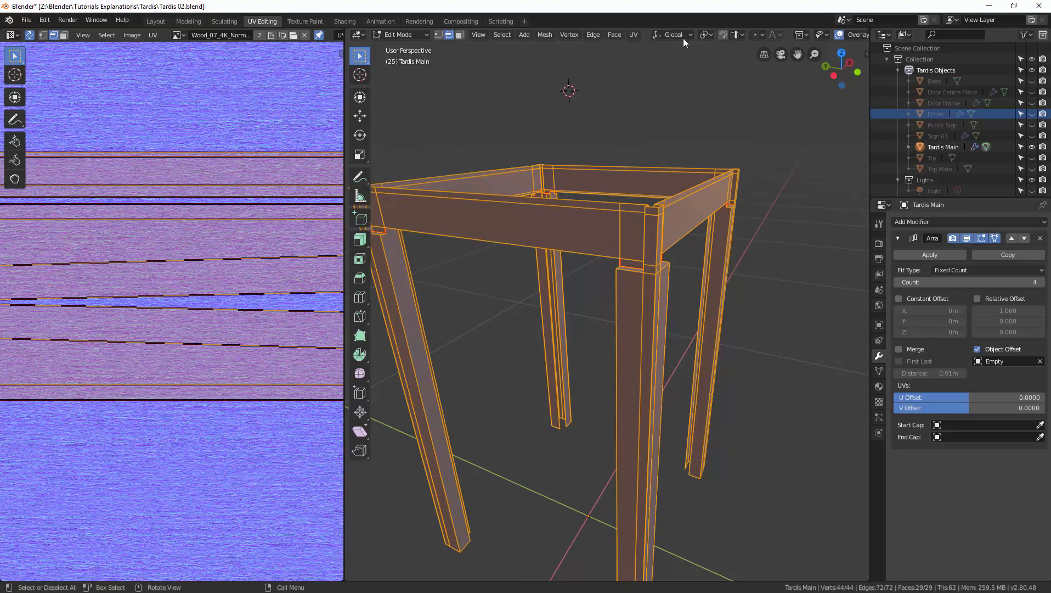
left_click(634, 34)
left_click(675, 172)
Step: Select the notch edges on the corner post together with the vertical edge rising from them to the beam's top
middle_click_drag(657, 257, 667, 289)
left_click(662, 274)
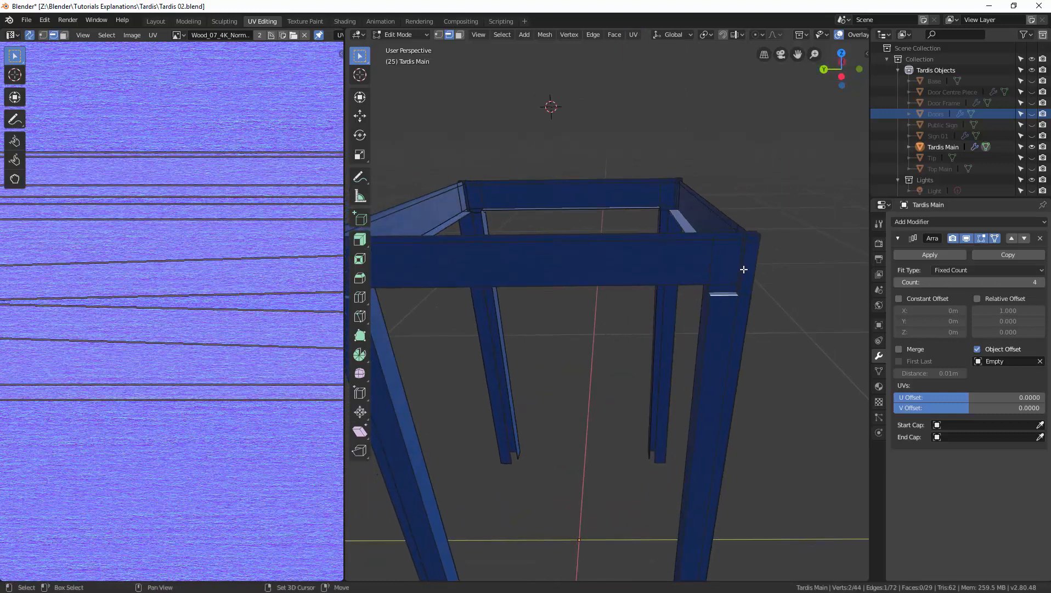
left_click(739, 282, "shift")
left_click(739, 291, "shift")
scroll(732, 304, "up", 1)
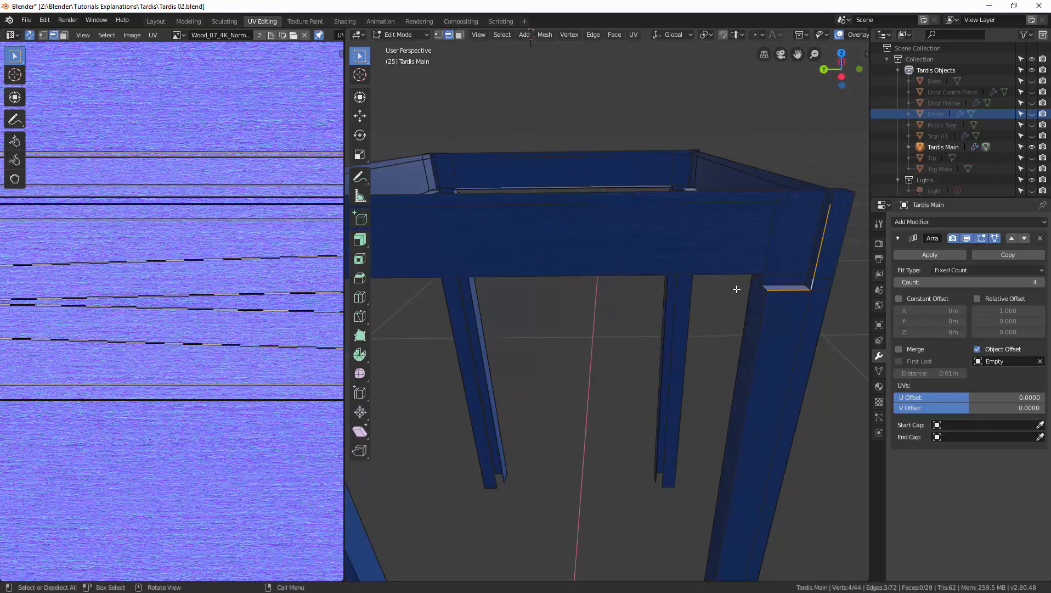
middle_click_drag(737, 290, 682, 245)
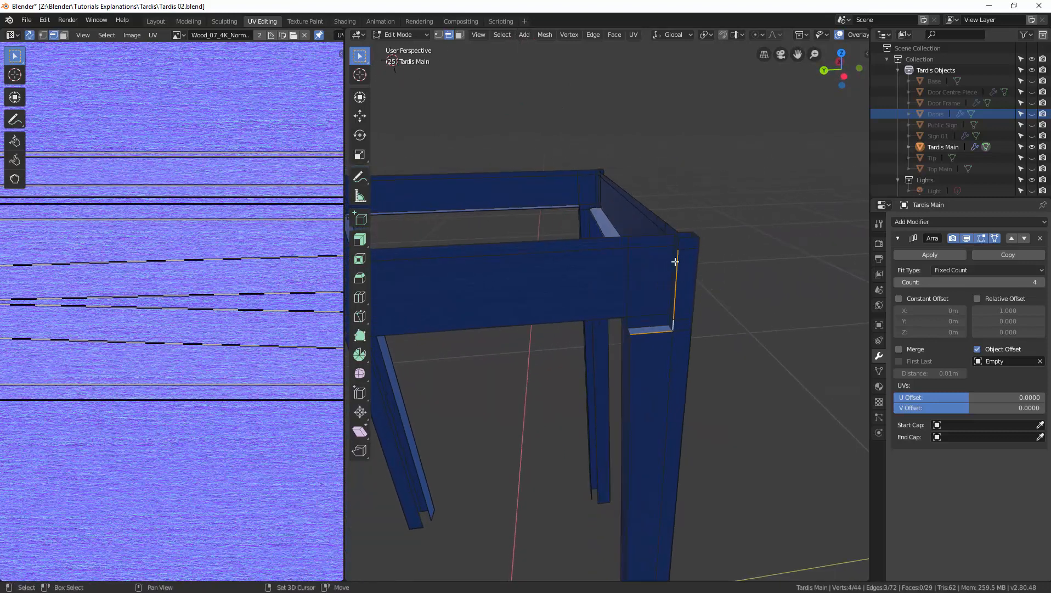
left_click(682, 245, "shift")
Step: Add the post's long inner edge, the notch's short vertical edge and the beam's lower edge to the selection
mouse_move(655, 289)
middle_mouse_down()
mouse_move(666, 276)
mouse_move(671, 284)
middle_mouse_up()
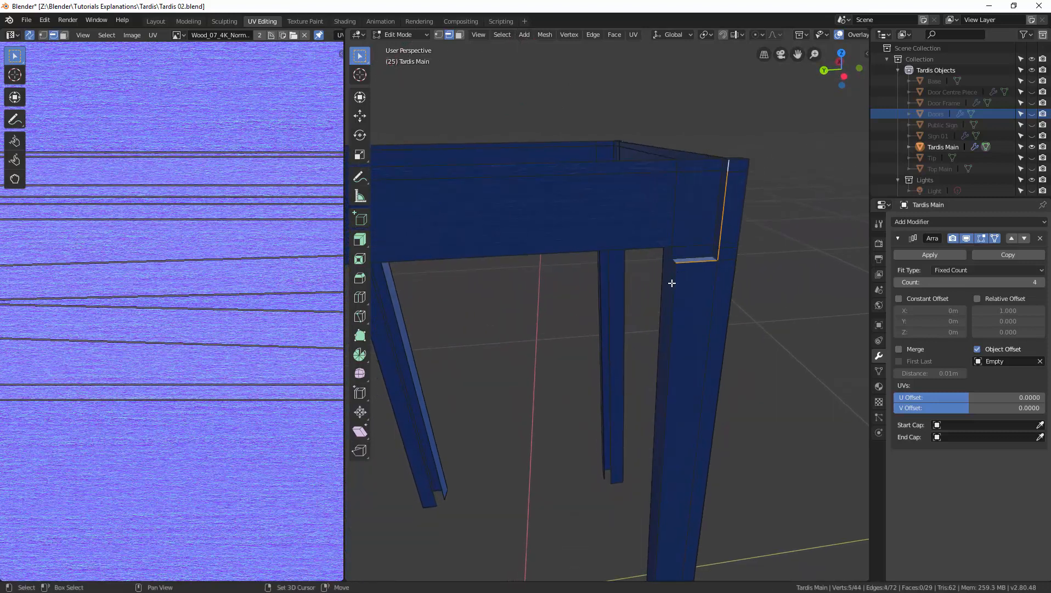
left_click(671, 283, "shift")
left_click(673, 261, "shift")
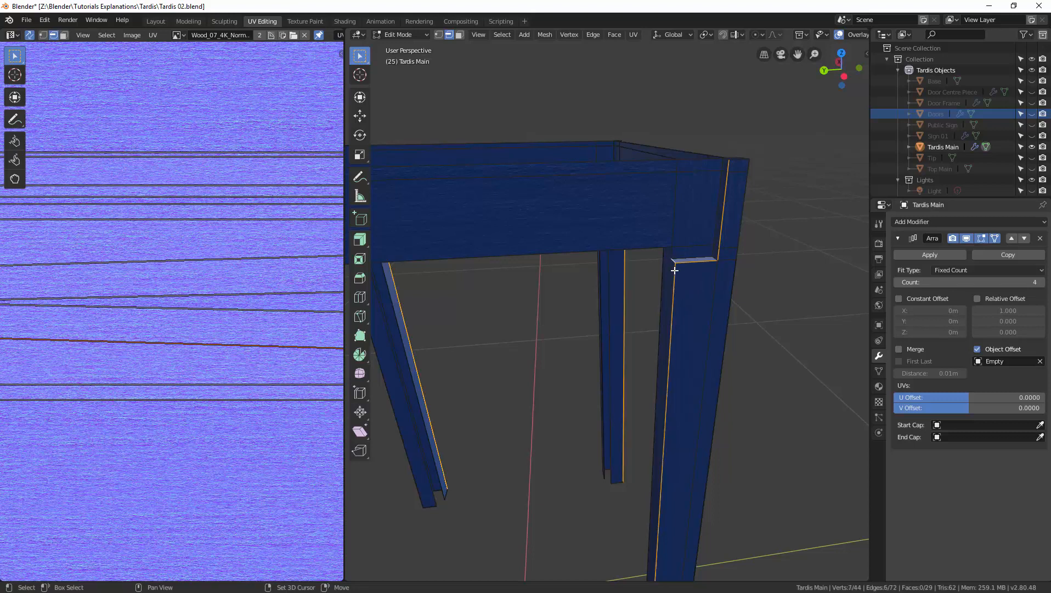
left_click(672, 255, "shift")
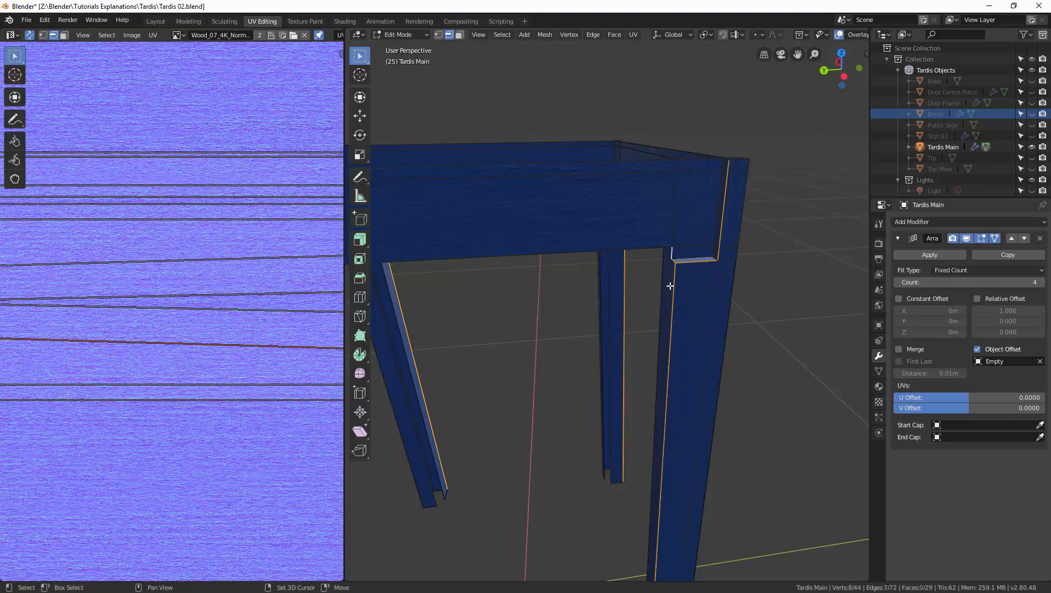
left_click(651, 251, "shift")
Step: Extend the edge selection with the matching notch edges and vertical corner edges at the beam's other end
middle_click_drag(607, 288, 656, 286)
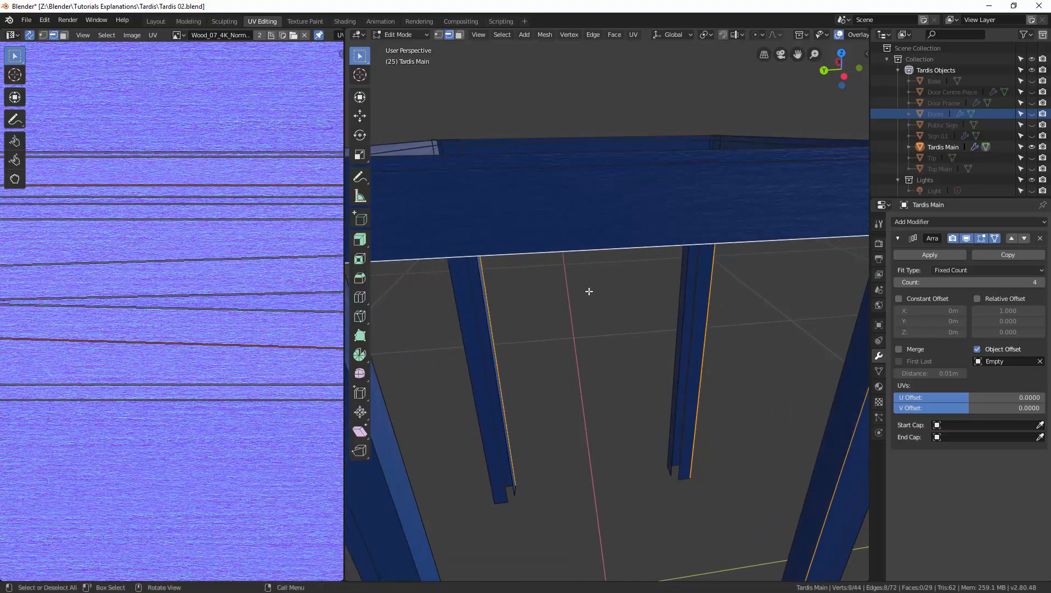
middle_click_drag(589, 291, 614, 275)
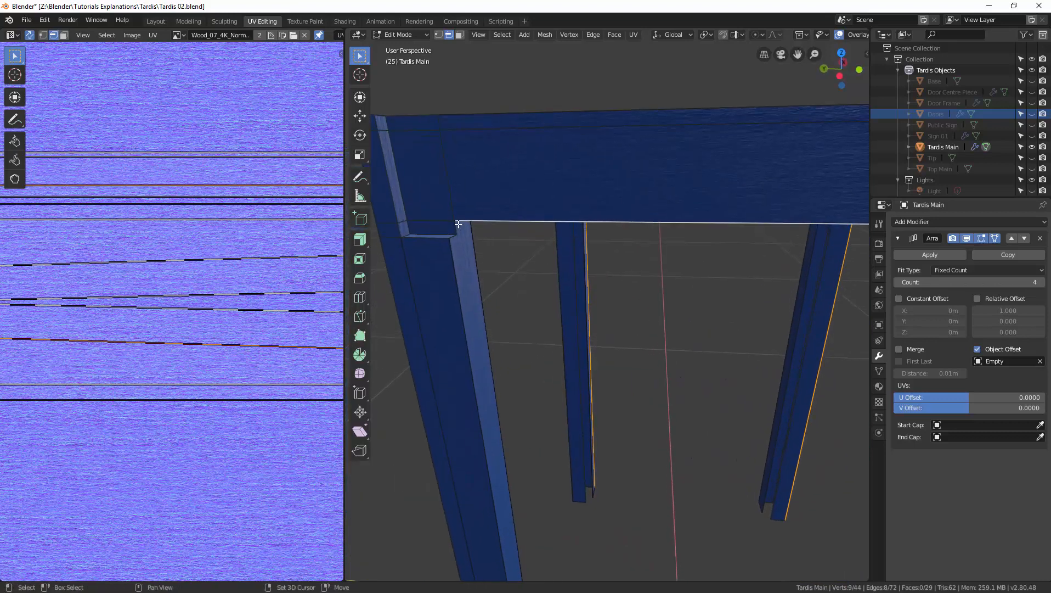
left_click(455, 230, "shift")
left_click(436, 236, "shift")
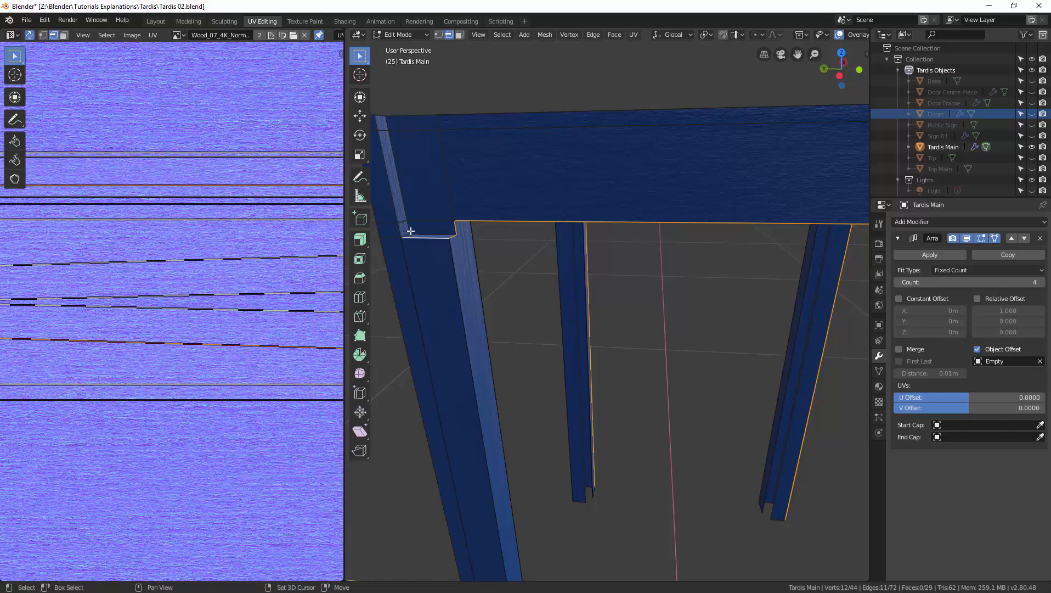
left_click(417, 236, "shift")
left_click(405, 234, "shift")
left_click(404, 217, "shift")
left_click(385, 122, "shift")
middle_click_drag(606, 254, 473, 233)
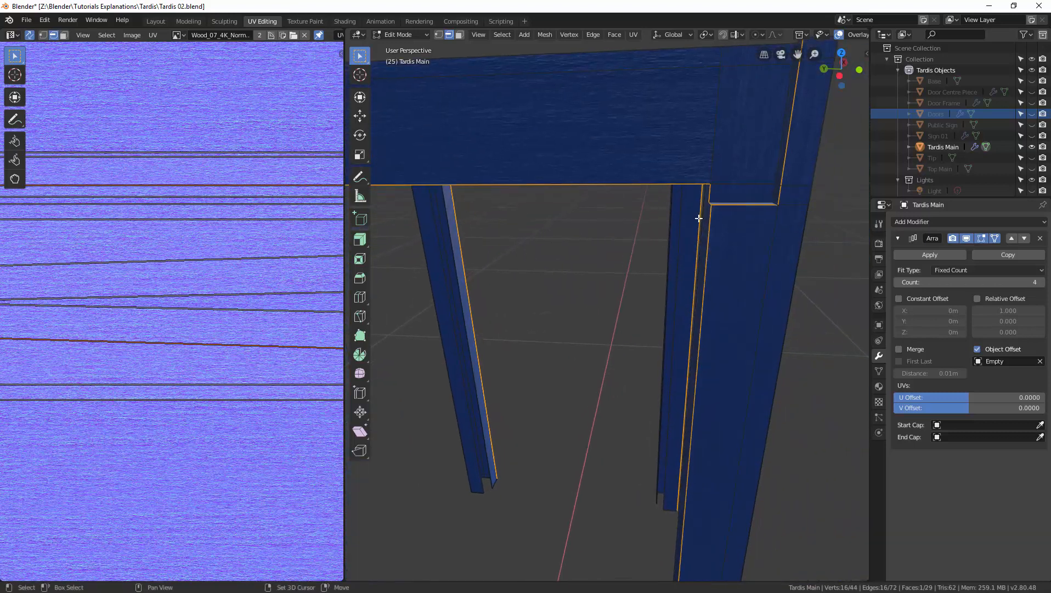
middle_click_drag(684, 239, 616, 265)
left_click(675, 241, "shift")
scroll(672, 261, "down", 4)
scroll(642, 270, "up", 1)
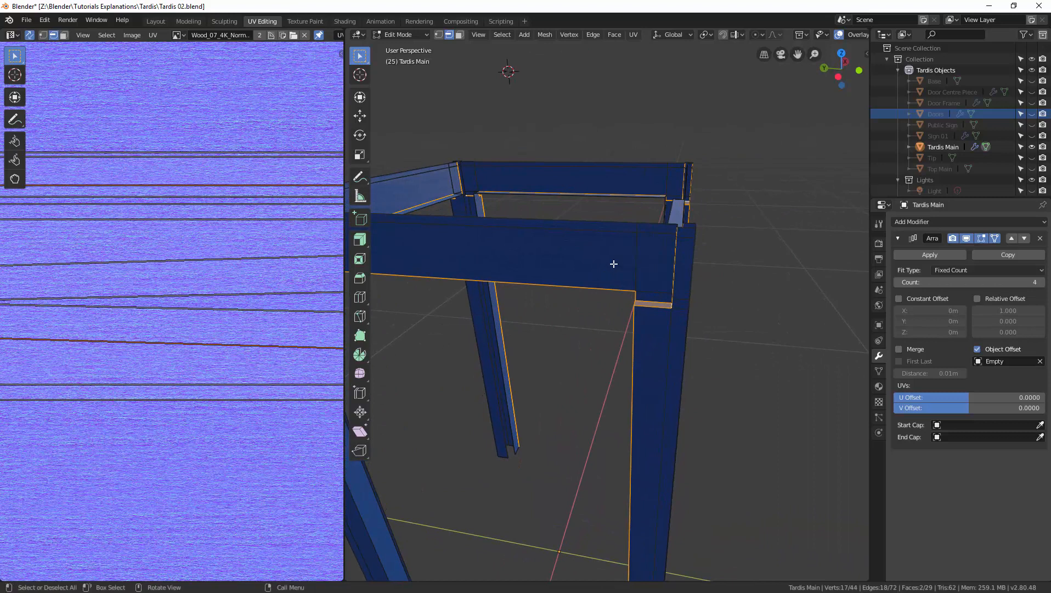
Step: Bevel the selected frame edges with two segments and a width of about 0.0008 m, then deselect them
key("ctrl+b")
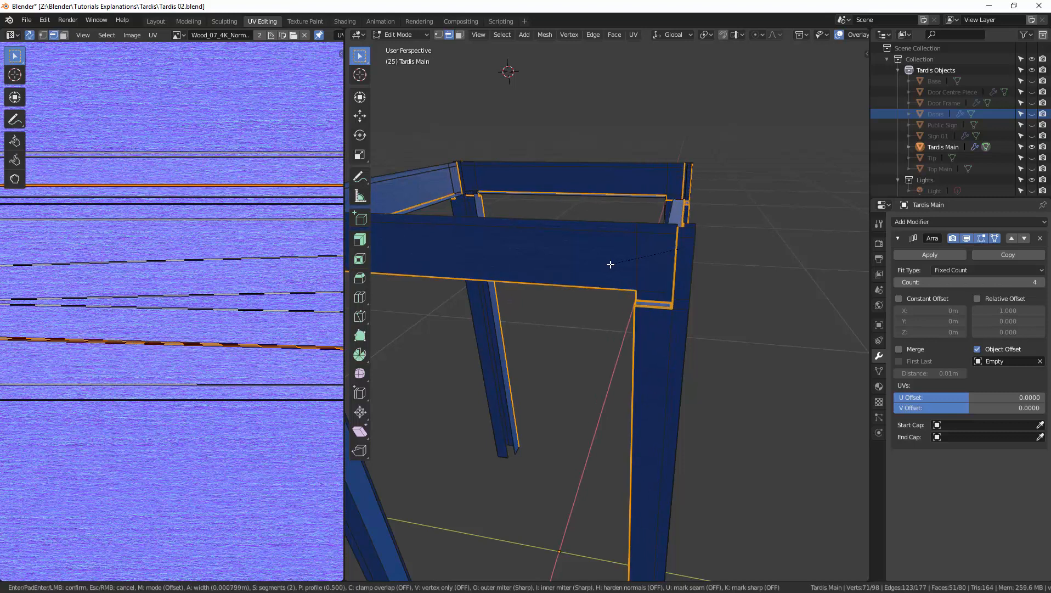
left_click(611, 264)
middle_click_drag(625, 296, 671, 294)
left_click(629, 328)
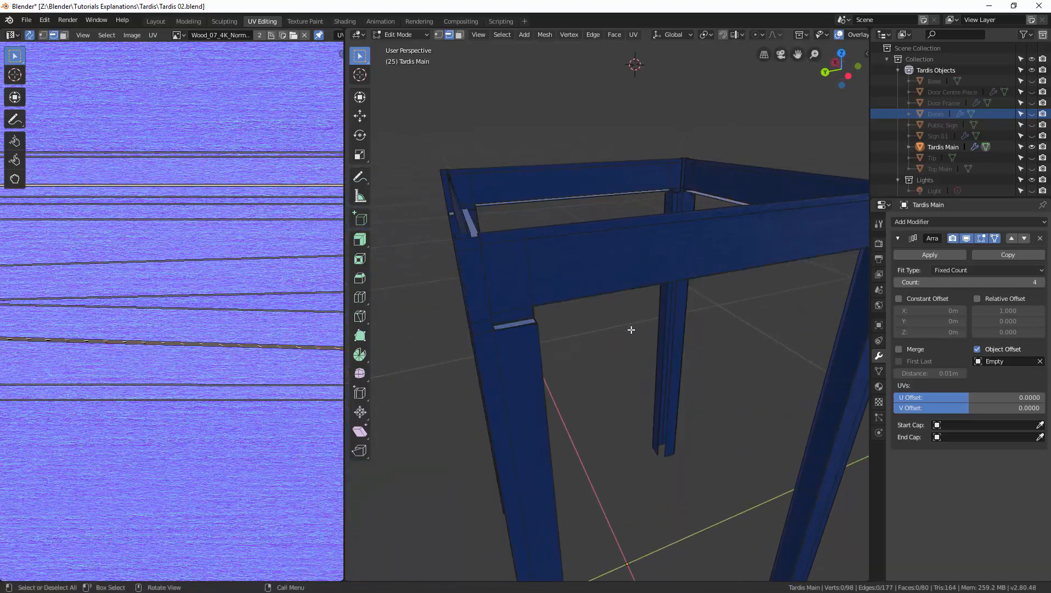
Step: Apply the Array modifier on Tardis Main in Object Mode and reopen the mesh in Edit Mode
middle_click_drag(629, 328, 617, 331)
key("ctrl+Tab")
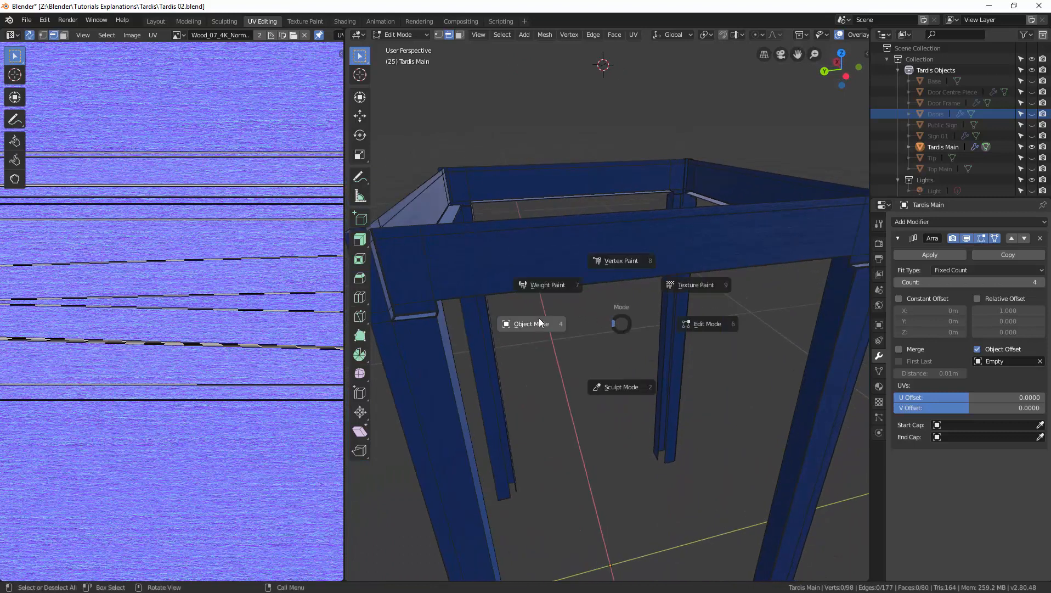
left_click(541, 323)
middle_click_drag(540, 324, 628, 296)
scroll(590, 291, "up", 3)
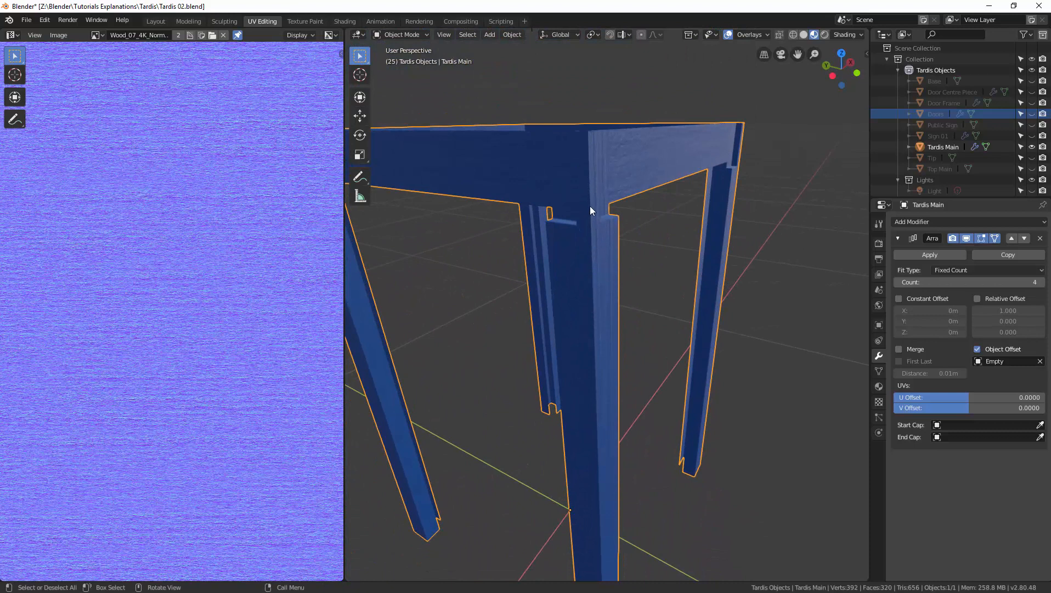
scroll(615, 268, "down", 5)
middle_click_drag(618, 268, 631, 269)
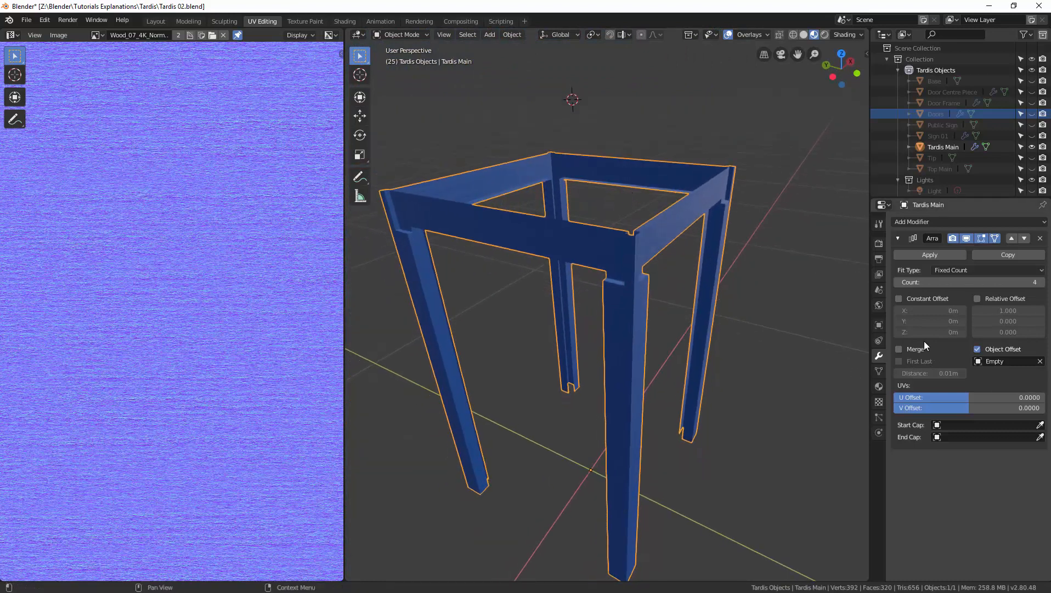
left_click(939, 254)
key("ctrl+Tab")
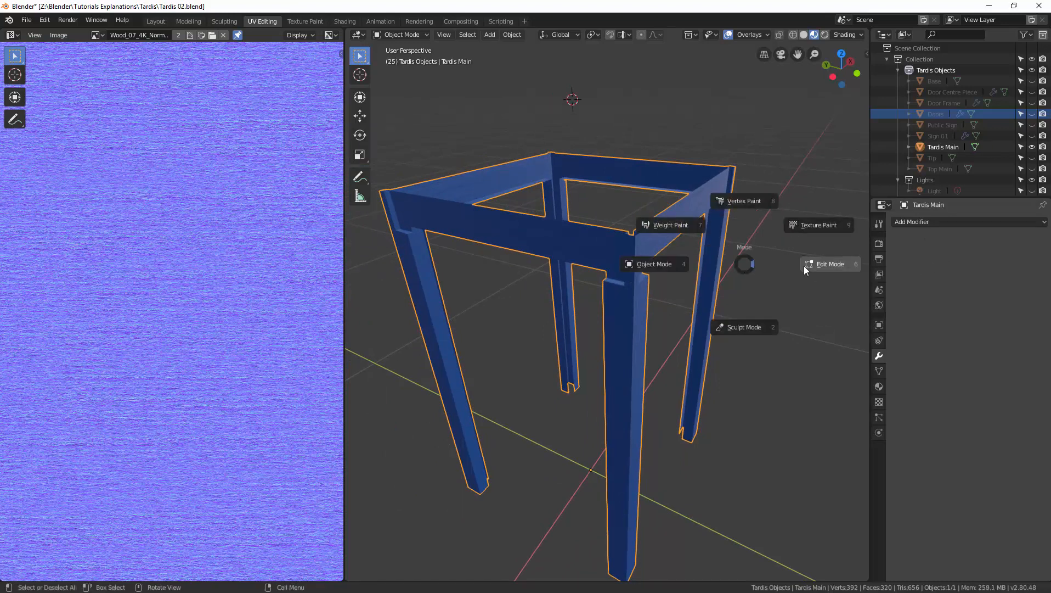
left_click(804, 265)
scroll(713, 264, "up", 2)
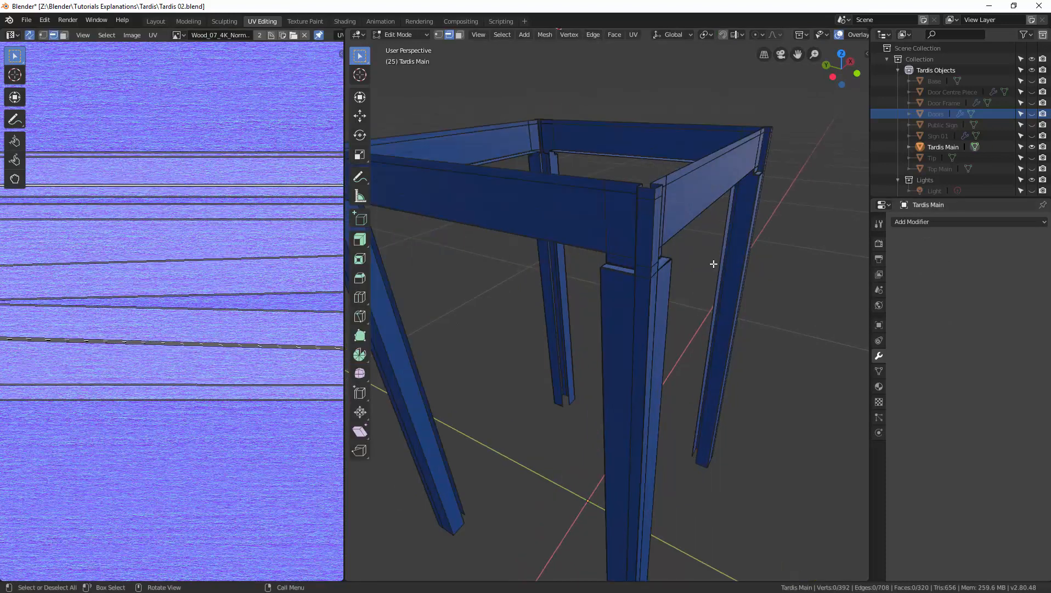
left_click(655, 242, "alt")
middle_click_drag(671, 298, 749, 300)
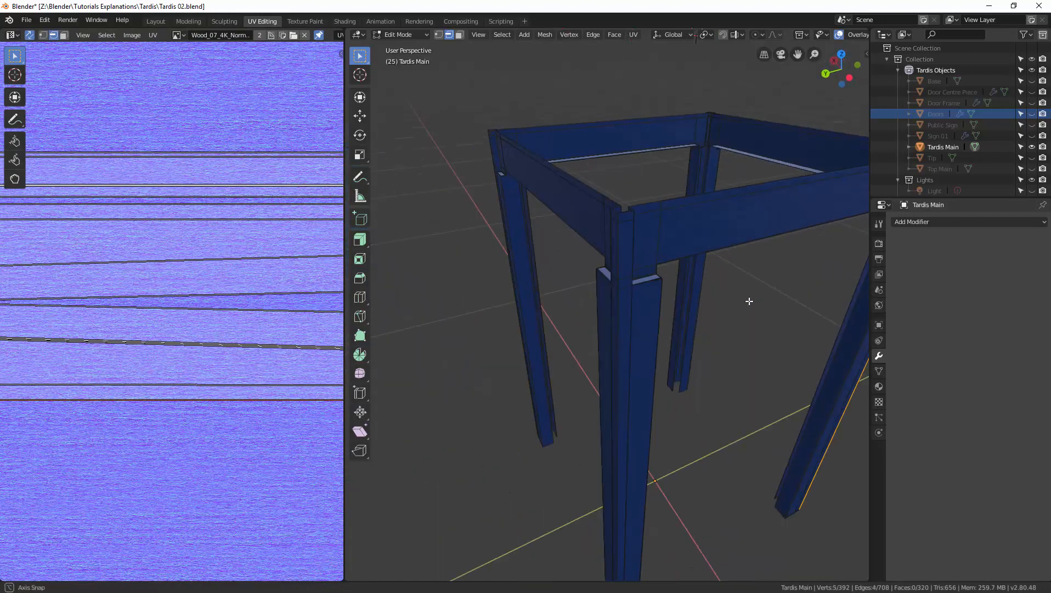
left_click(636, 245, "alt+shift")
middle_click_drag(636, 245, 518, 251)
left_click(628, 215, "alt+shift")
left_click(479, 238, "alt+shift")
key("ctrl+b")
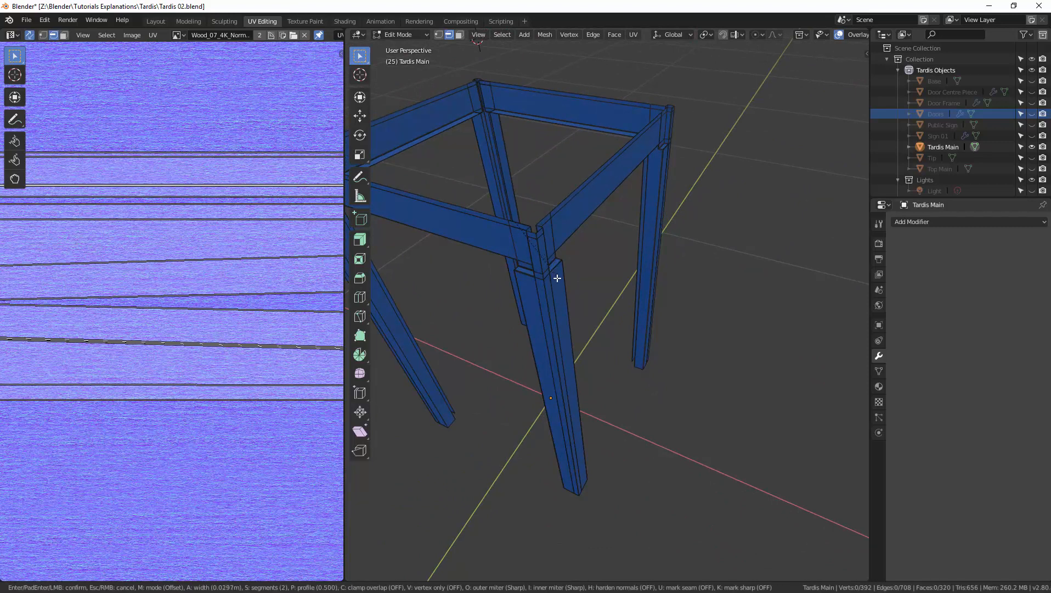
right_click(514, 234)
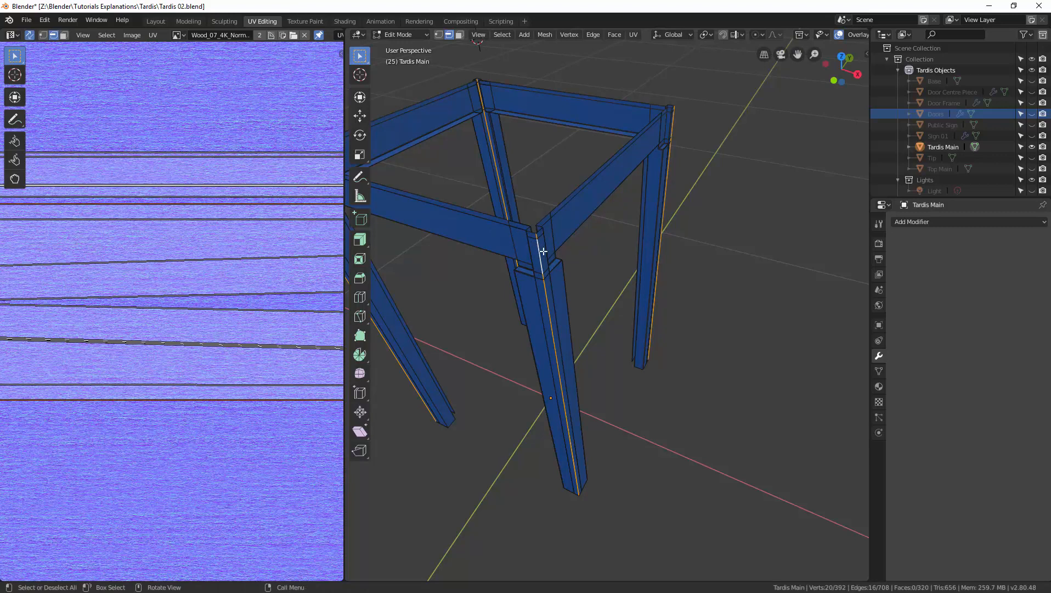
Step: Select the entire Tardis Main mesh and remove its doubled vertices with a merge distance of 0.0001 m
key("a")
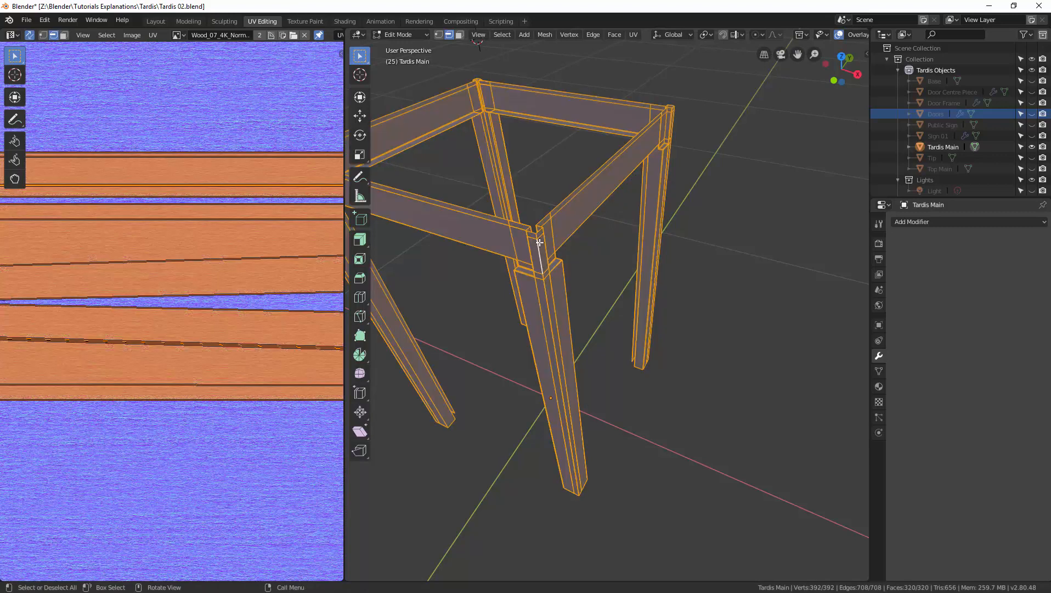
left_click(540, 37)
mouse_move(587, 253)
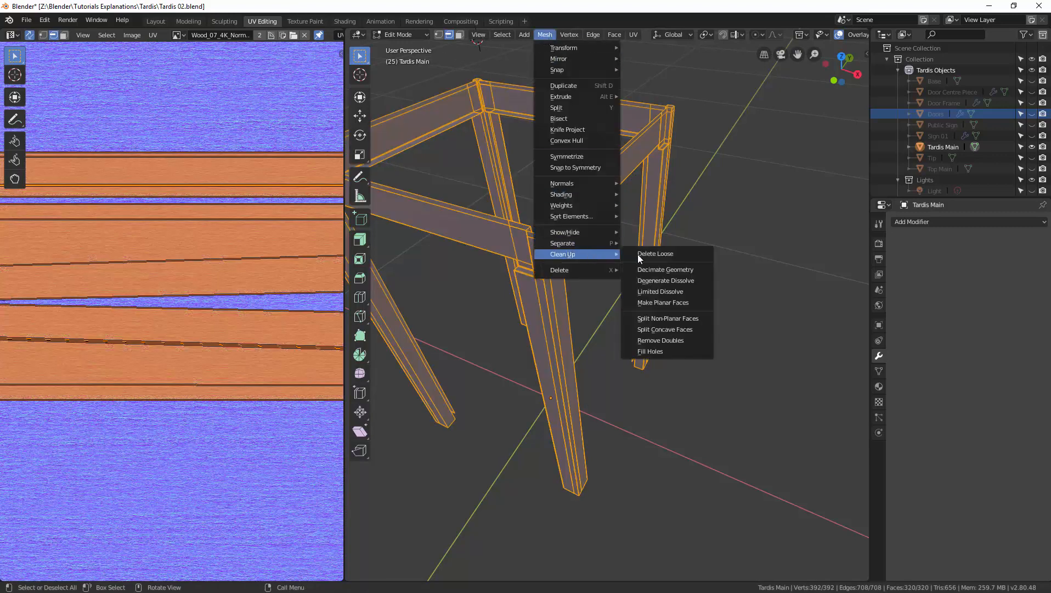
left_click(682, 342)
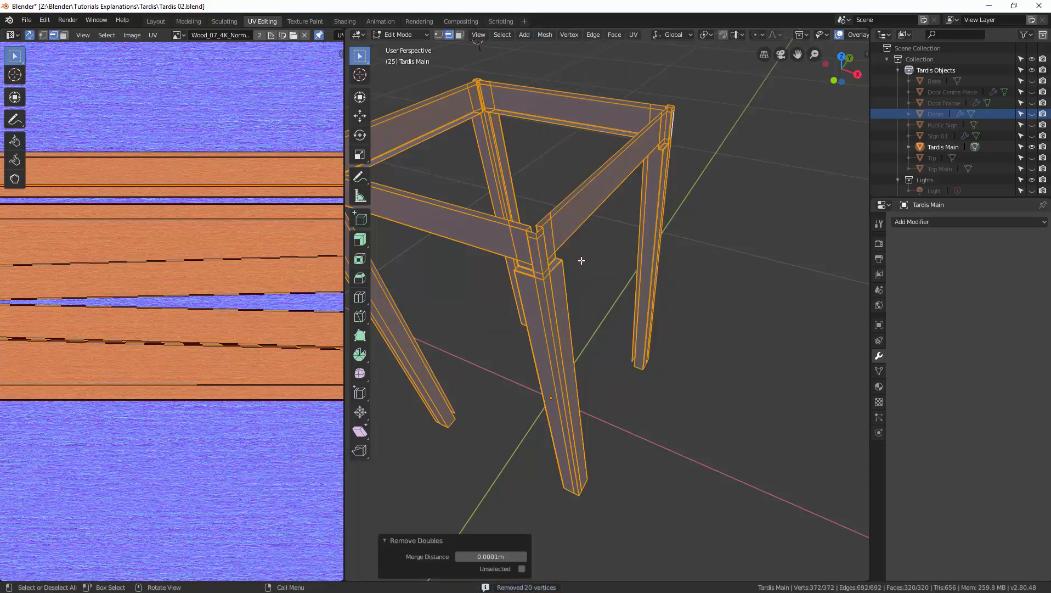
Step: Select the long vertical outer corner edge loops on all four posts of the frame
left_click(545, 250)
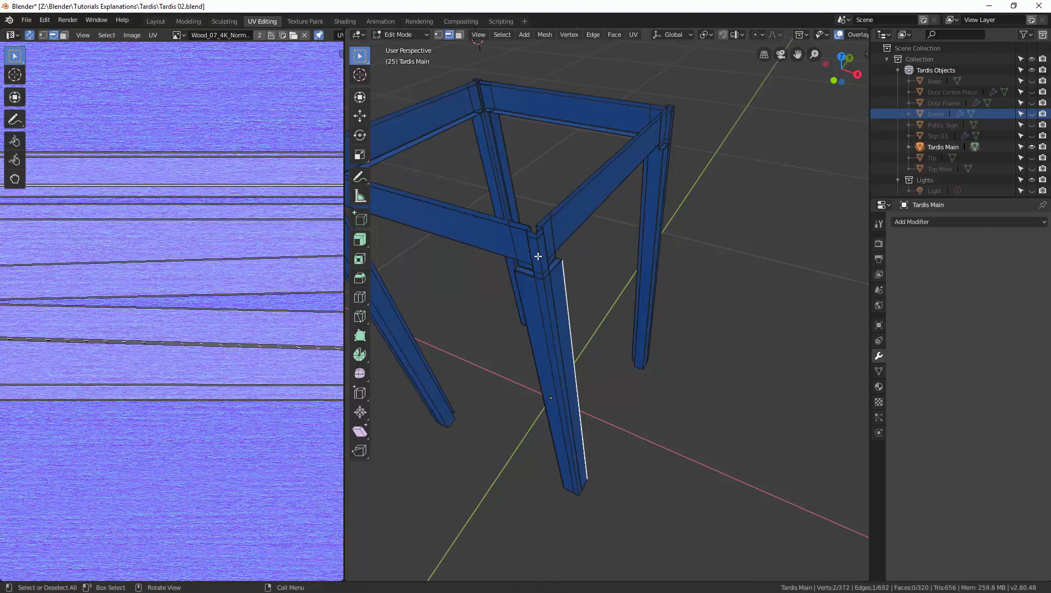
left_click(541, 256)
left_click(541, 254, "alt")
middle_click_drag(541, 255, 598, 216)
left_click(712, 205, "alt+shift")
left_click(817, 263, "alt+shift")
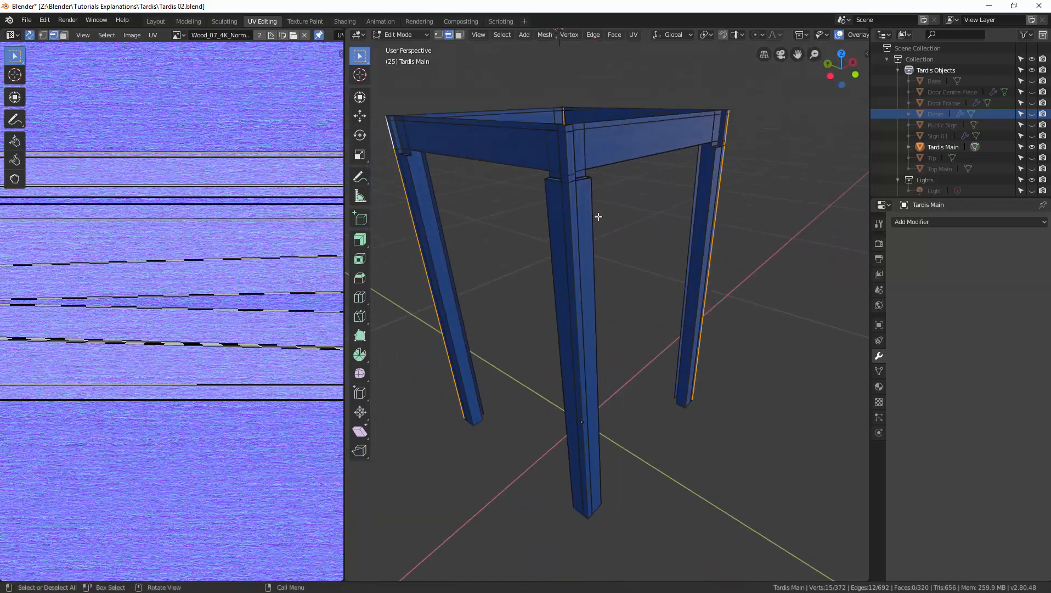
left_click(569, 164, "alt+shift")
middle_click_drag(570, 165, 591, 215)
Step: Bevel the four outer corner edge loops with two segments and a width of about 0.0016 m, and check them in Object Mode
key("ctrl+b")
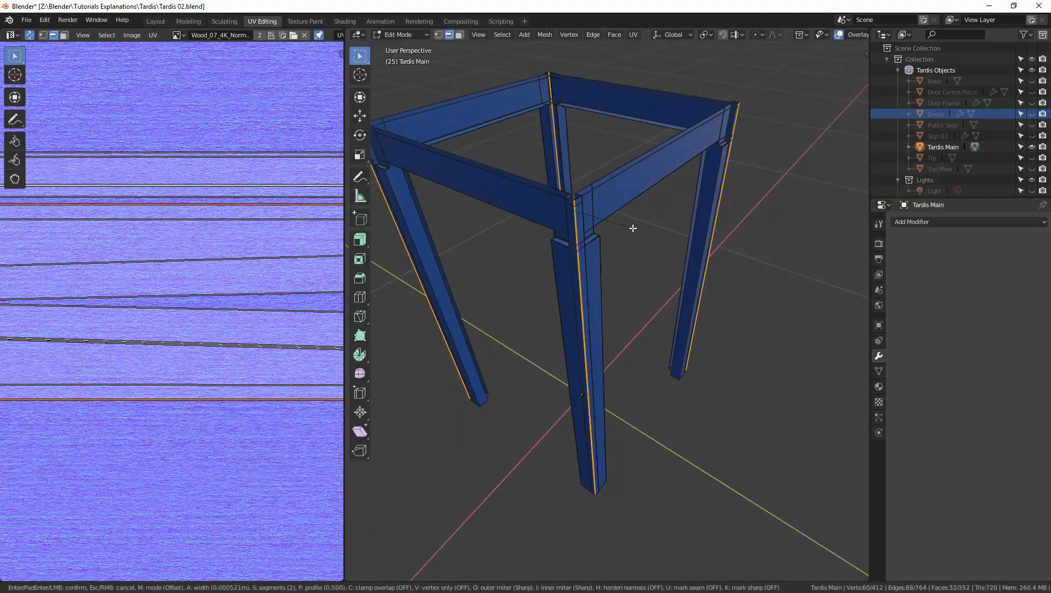
left_click(633, 227)
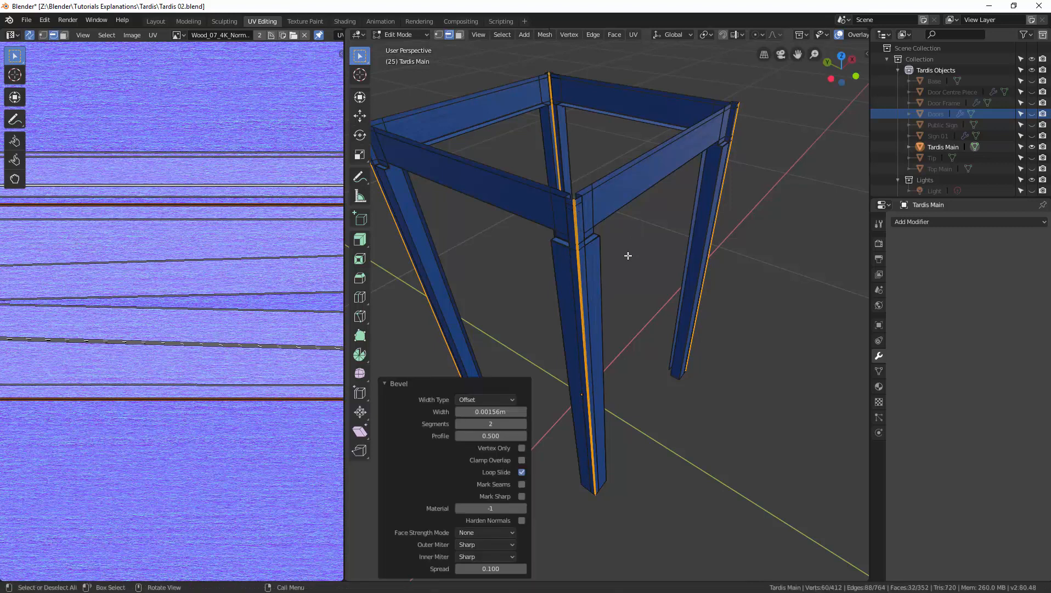
key("ctrl+Tab")
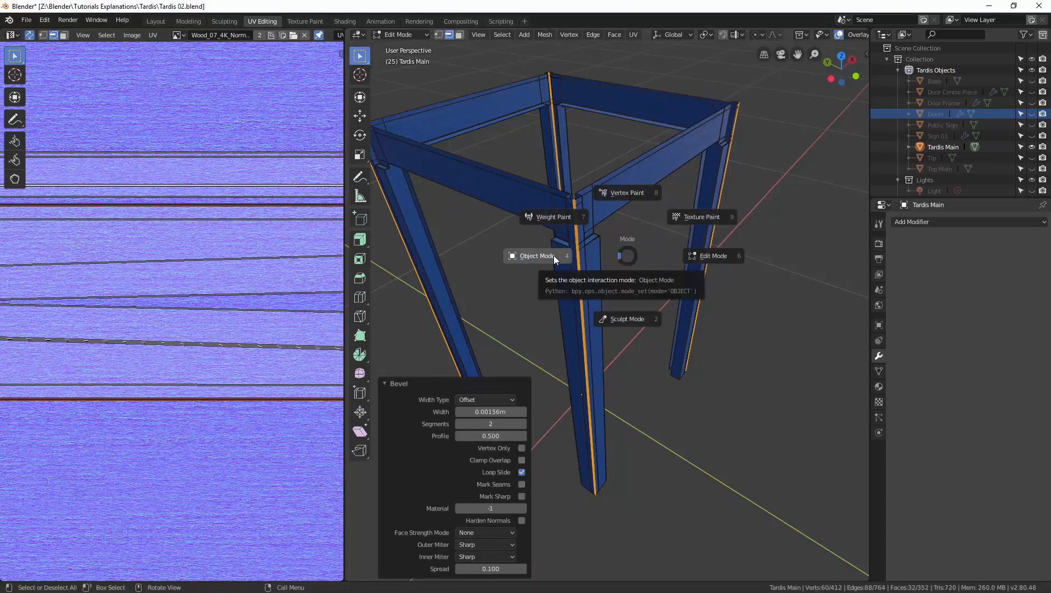
left_click(555, 256)
middle_click_drag(570, 255, 663, 283)
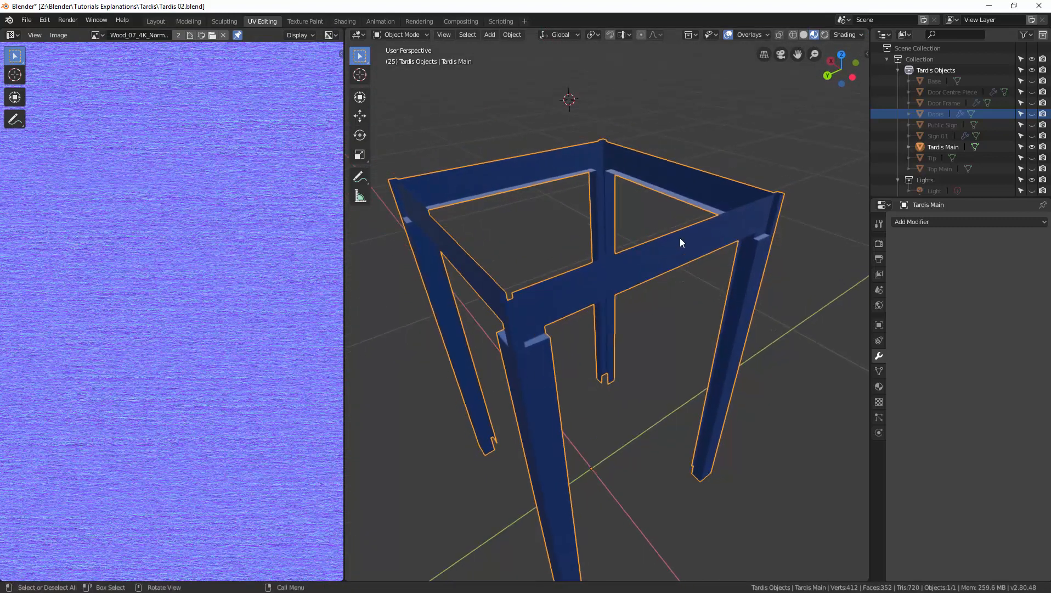
Step: In Edit Mode, select the edge loop around the frame's open top and fill it with a single face
key("ctrl+Tab")
left_click(753, 241)
scroll(648, 253, "up", 2)
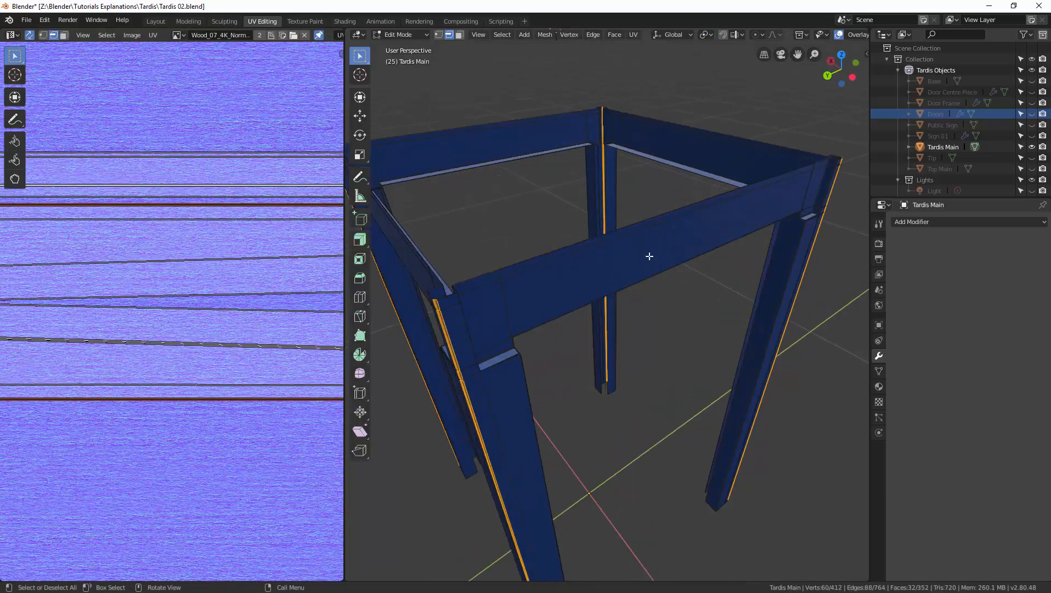
left_click(558, 249)
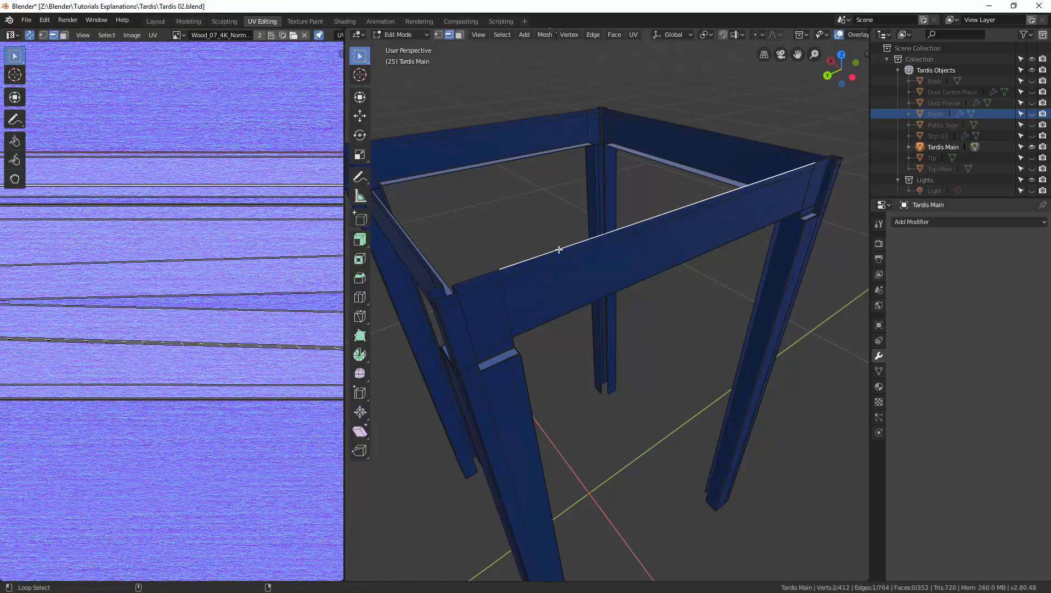
left_click(556, 253, "alt")
middle_click_drag(609, 239, 671, 291)
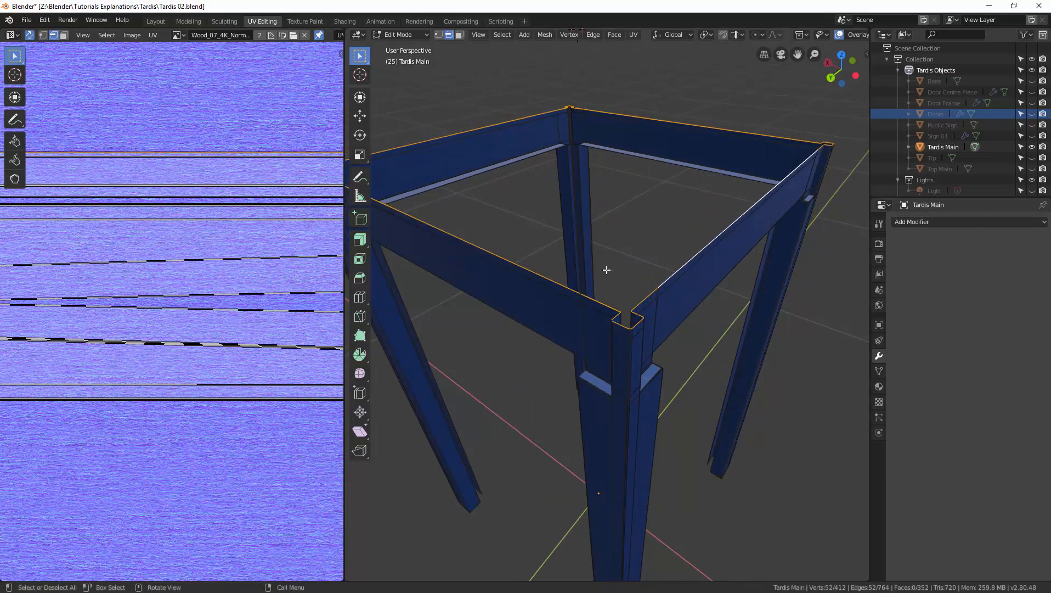
key("f")
middle_click_drag(608, 270, 624, 270)
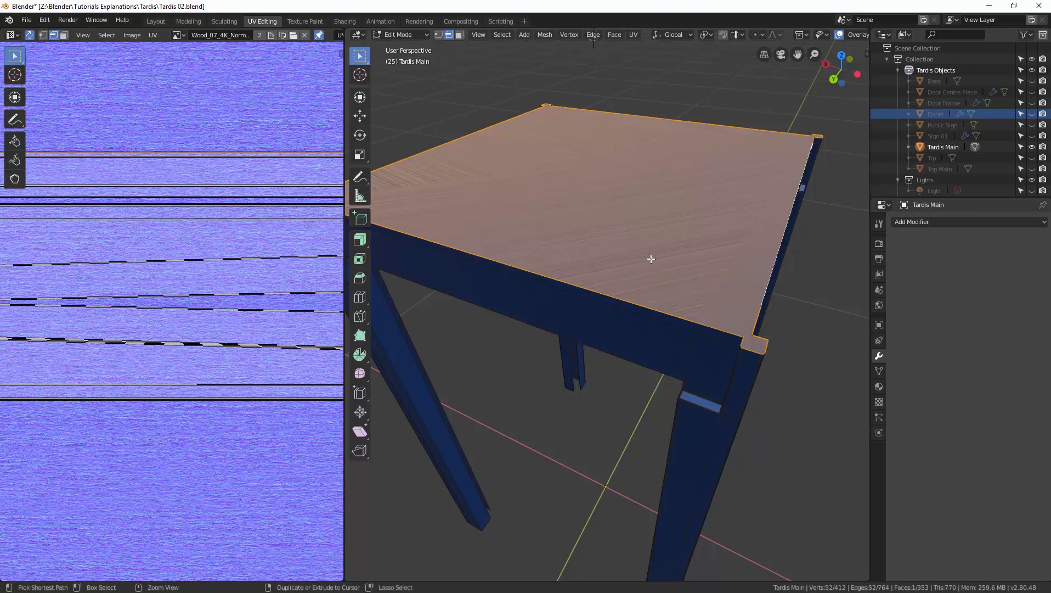
Step: Bevel the top face's perimeter edges with two segments and a width of about 0.0003 m, and inspect the notched corner up close
key("ctrl+b")
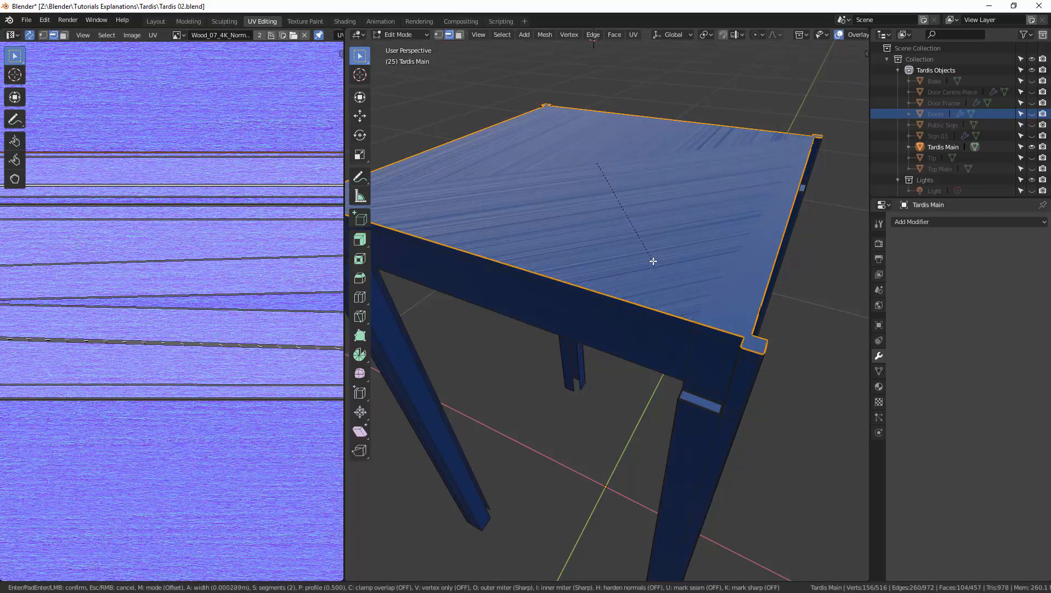
left_click(653, 261)
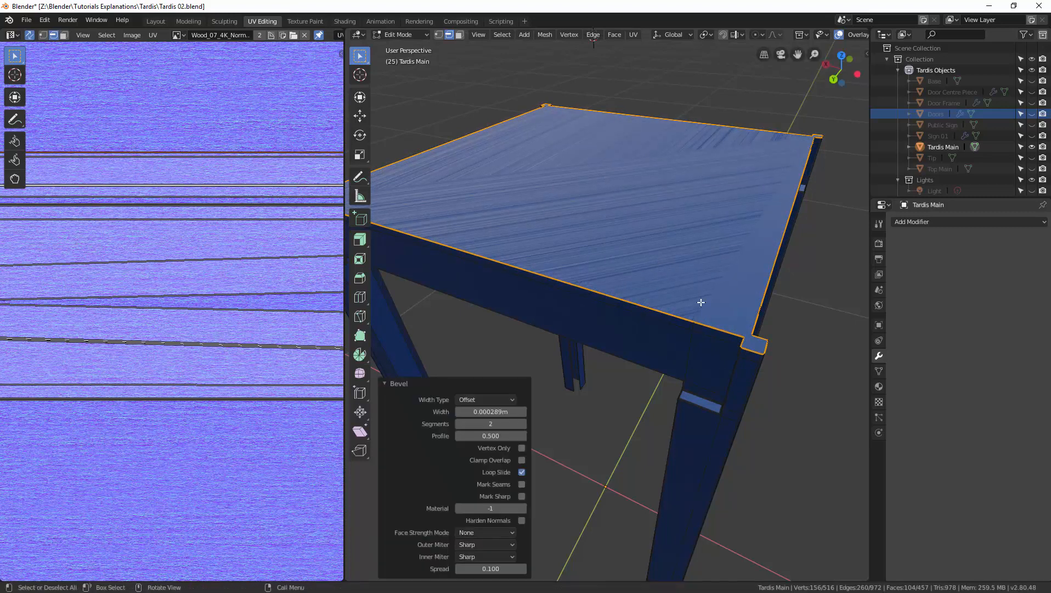
left_click(743, 350)
key("KP_Decimal")
middle_click_drag(743, 346, 674, 343)
scroll(756, 343, "down", 3)
scroll(675, 343, "down", 13)
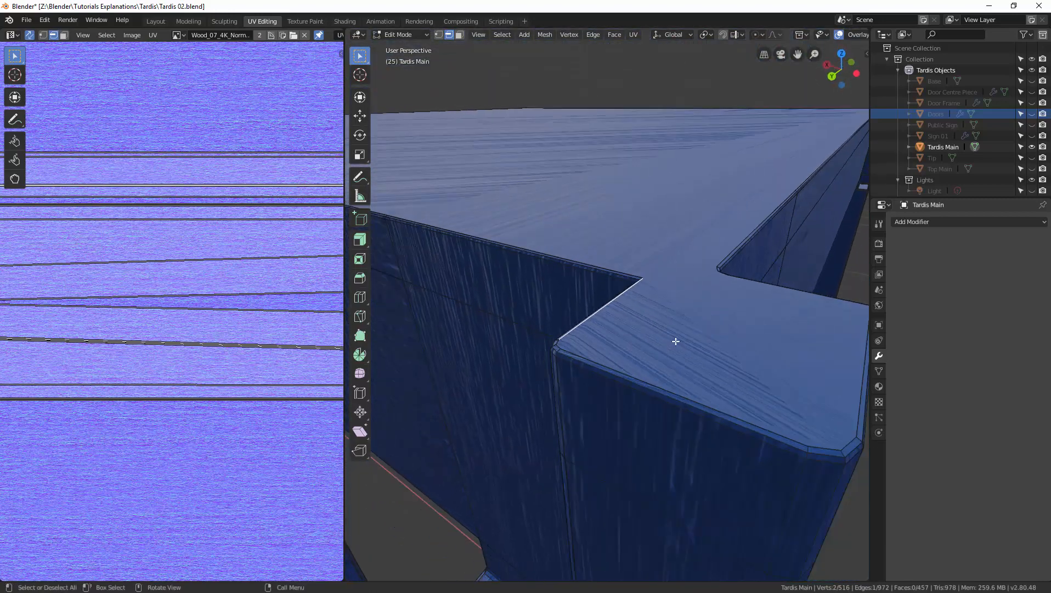
scroll(614, 296, "down", 1)
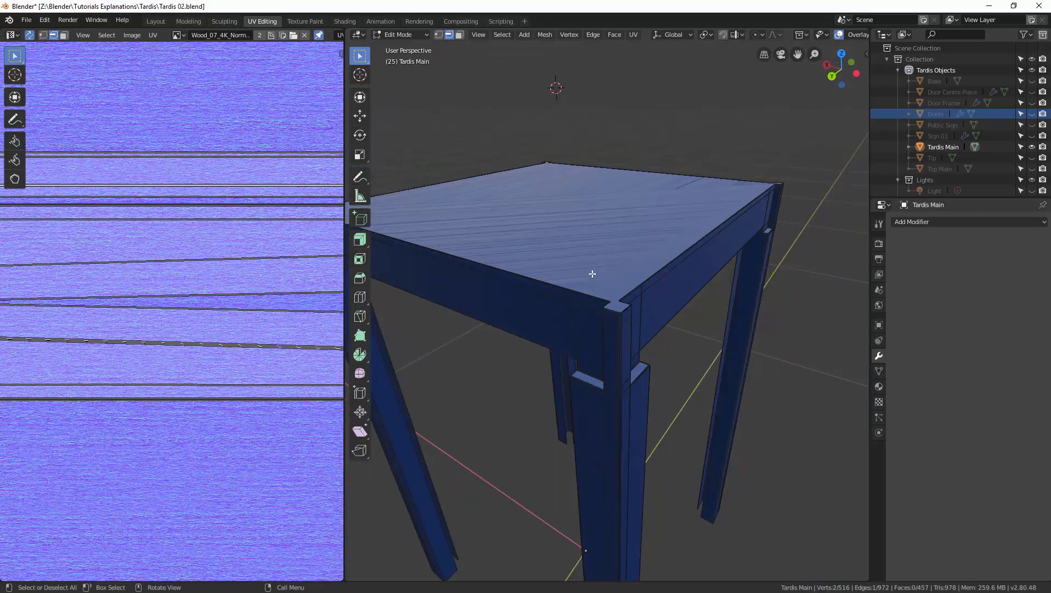
Step: Select the large top face in face mode and unwrap it with the Angle Based method
key("3")
left_click(562, 220)
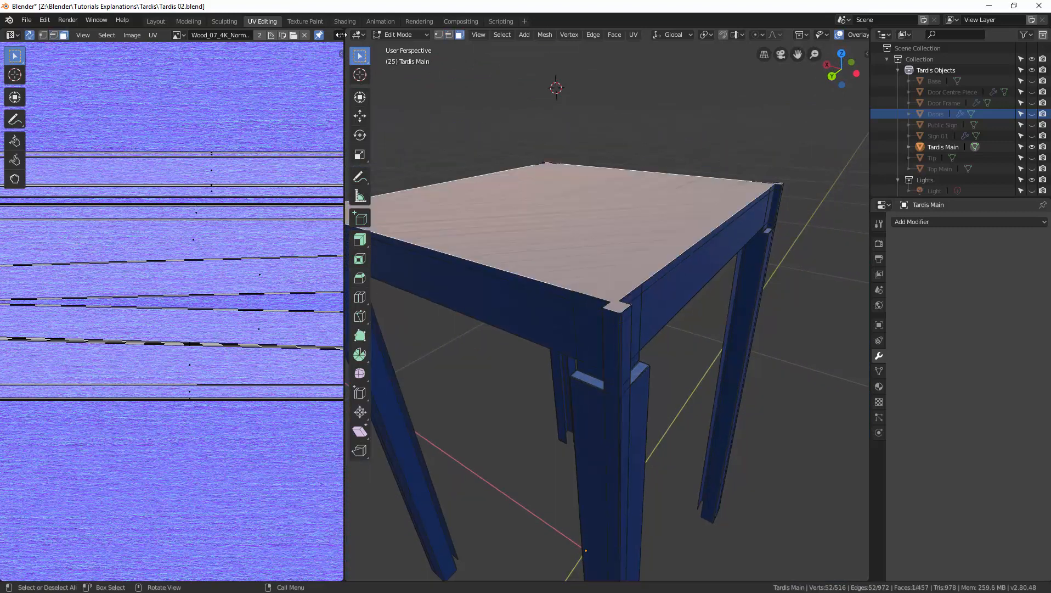
scroll(231, 156, "down", 5)
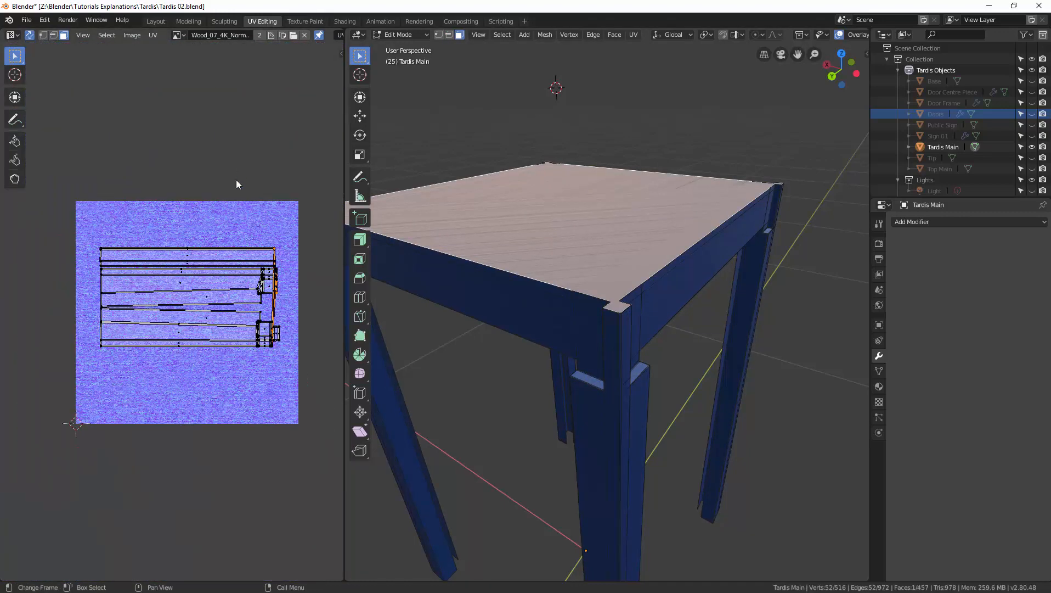
scroll(221, 195, "up", 1)
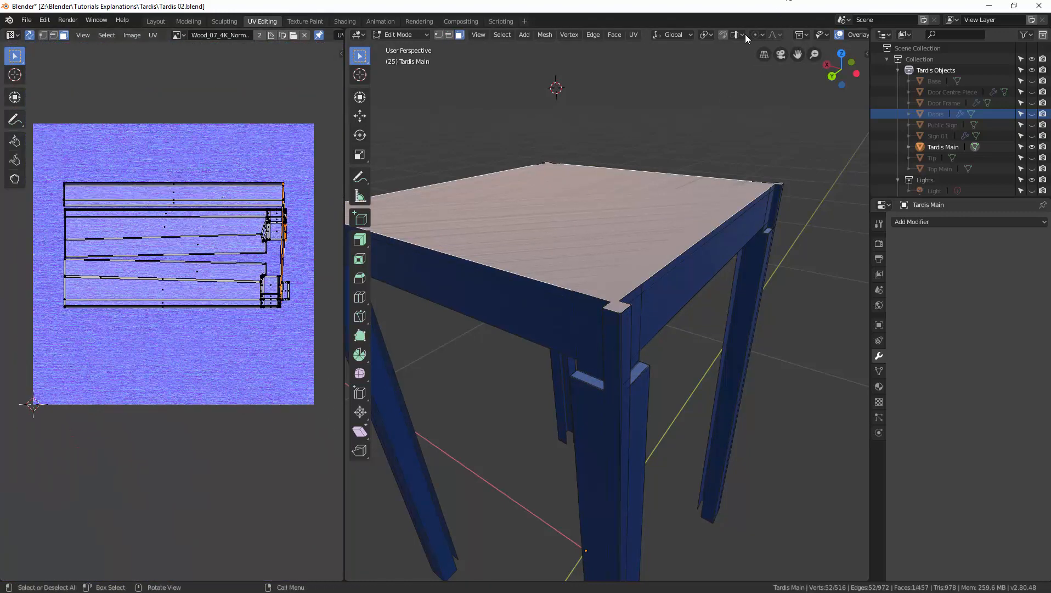
left_click(634, 35)
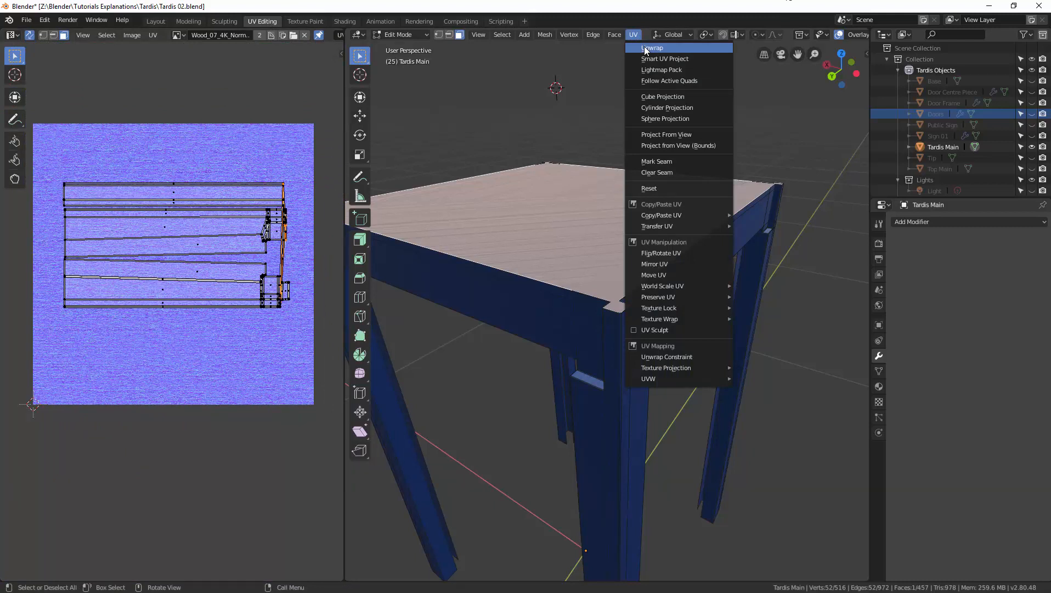
left_click(645, 48)
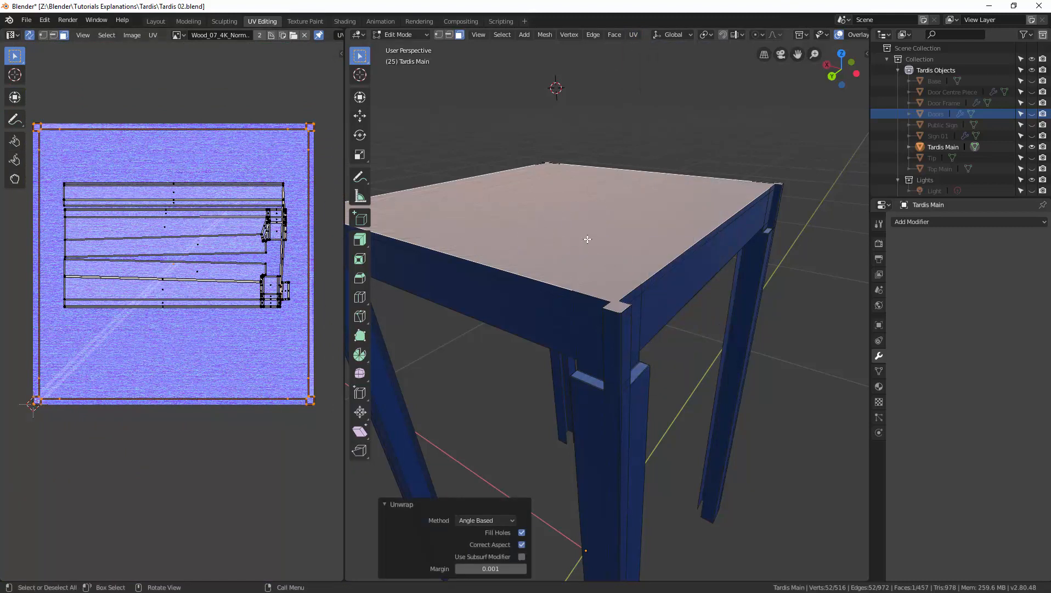
mouse_move(587, 239)
middle_mouse_down()
mouse_move(582, 256)
mouse_move(575, 250)
middle_mouse_up()
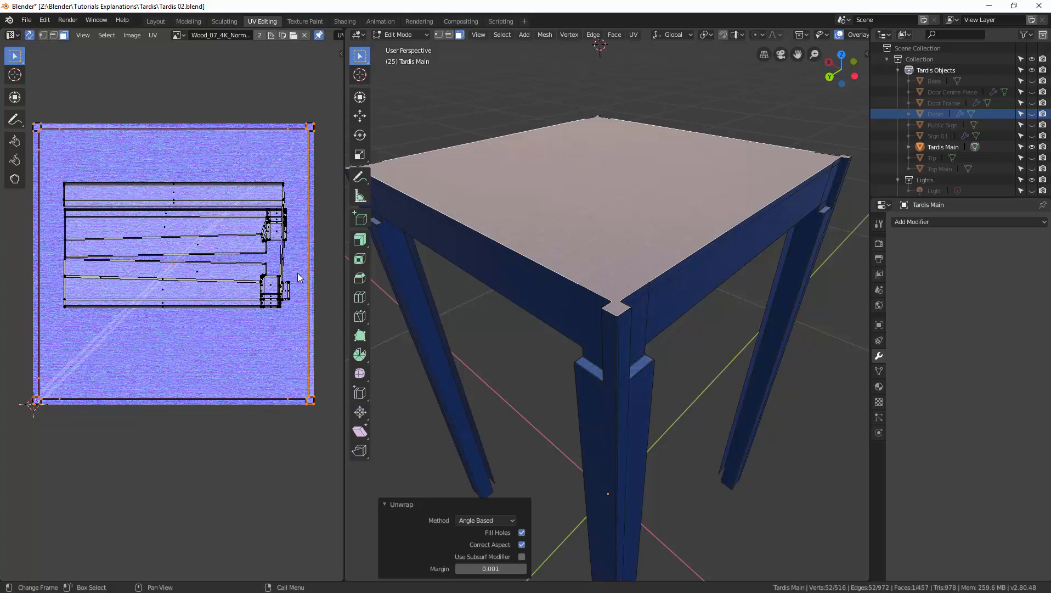
Step: Scale the top face's UV island down to about a quarter size, place it below the other islands, and deselect the mesh
key("s")
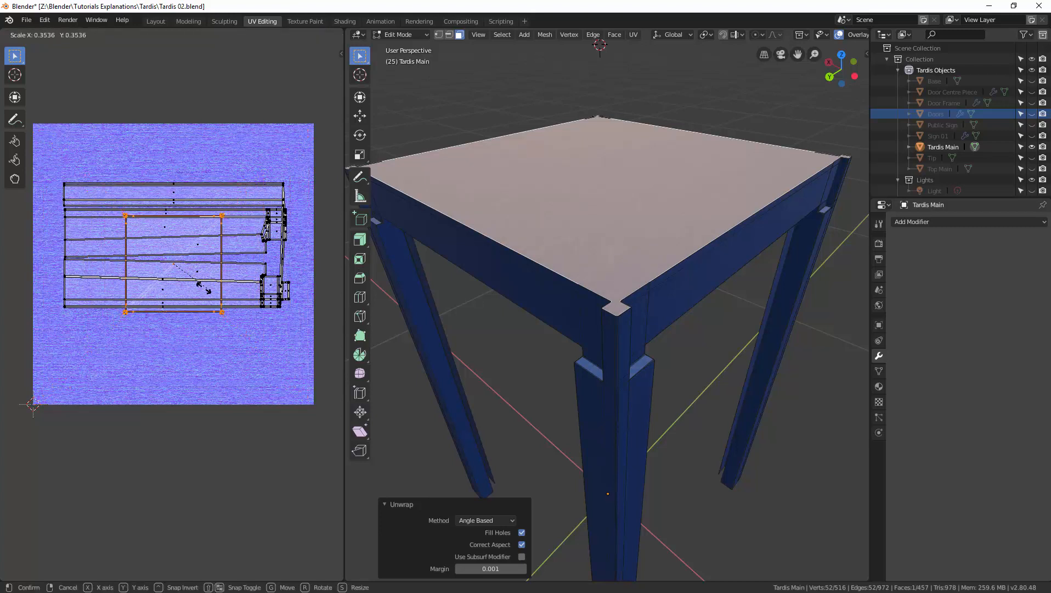
left_click(195, 287)
key("g")
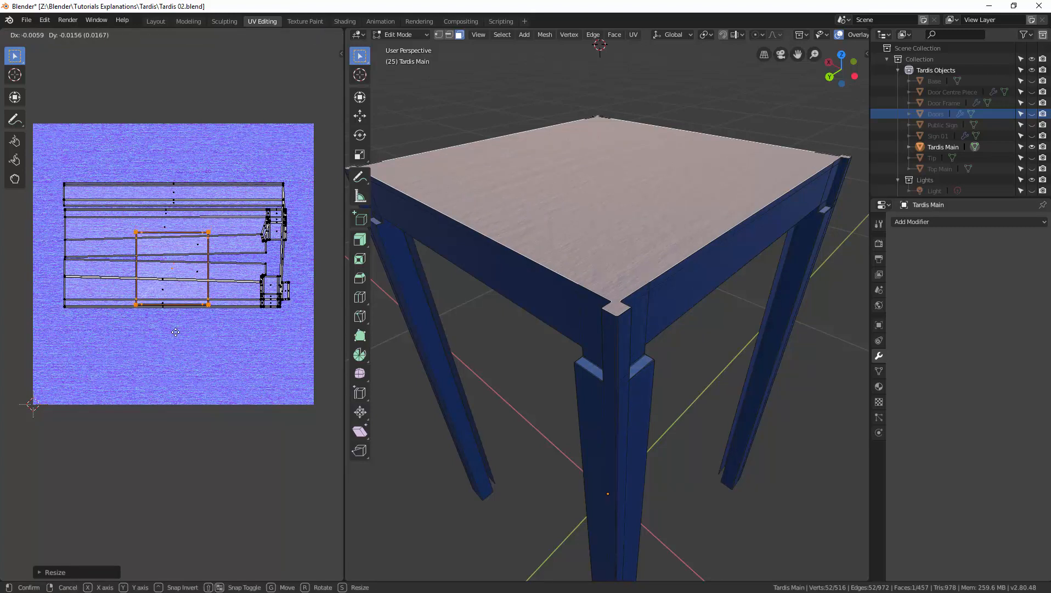
left_click(125, 343)
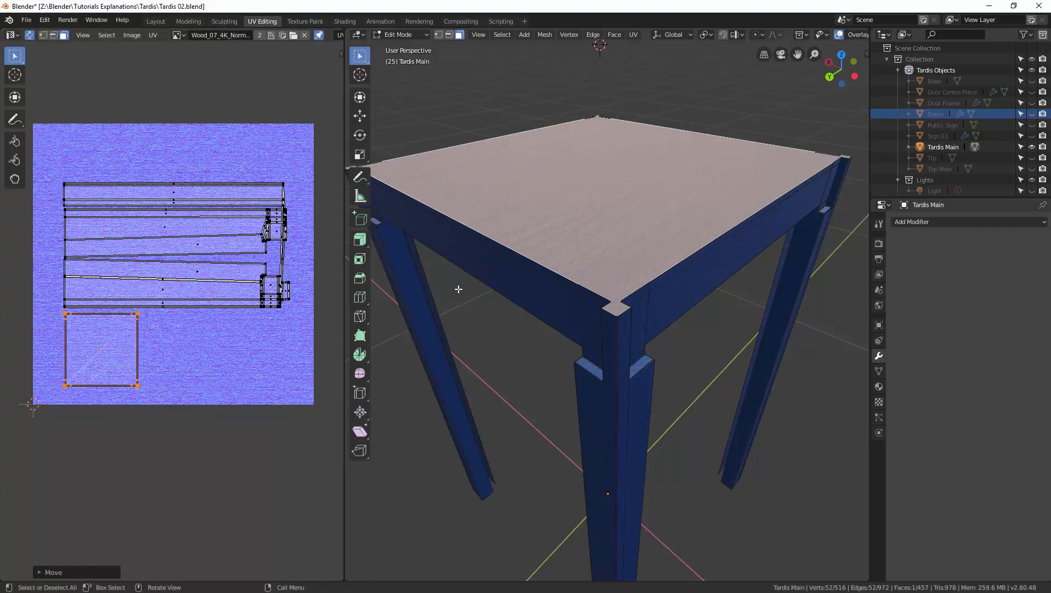
key("alt+a")
Step: Unhide all the Tardis parts in Object Mode, deselect the main body and check the complete model
middle_click_drag(519, 301, 585, 251)
key("ctrl+Tab")
left_click(525, 253)
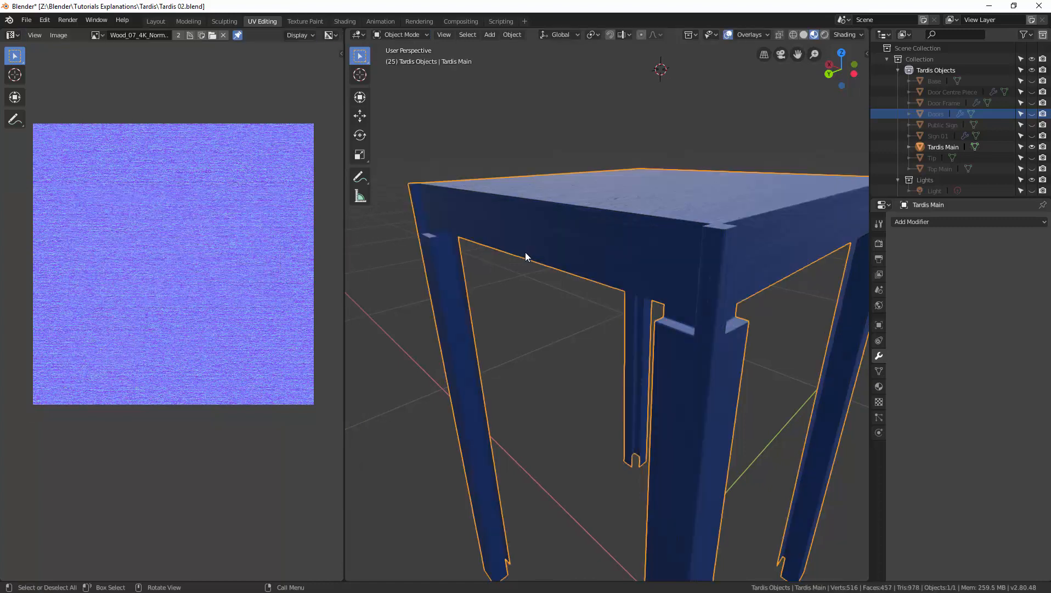
scroll(552, 266, "down", 2)
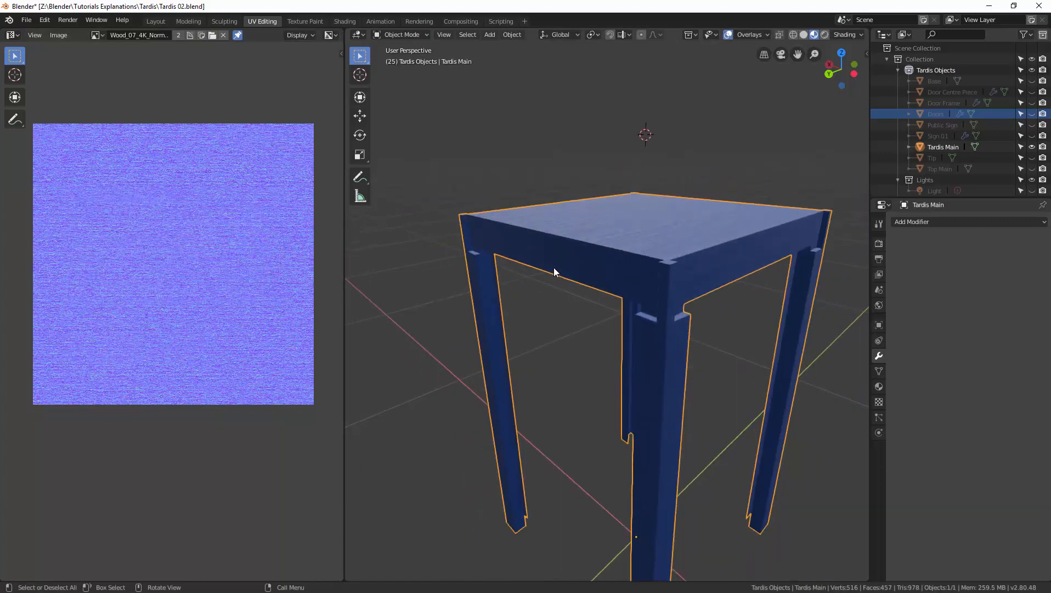
key("alt")
key("alt+h")
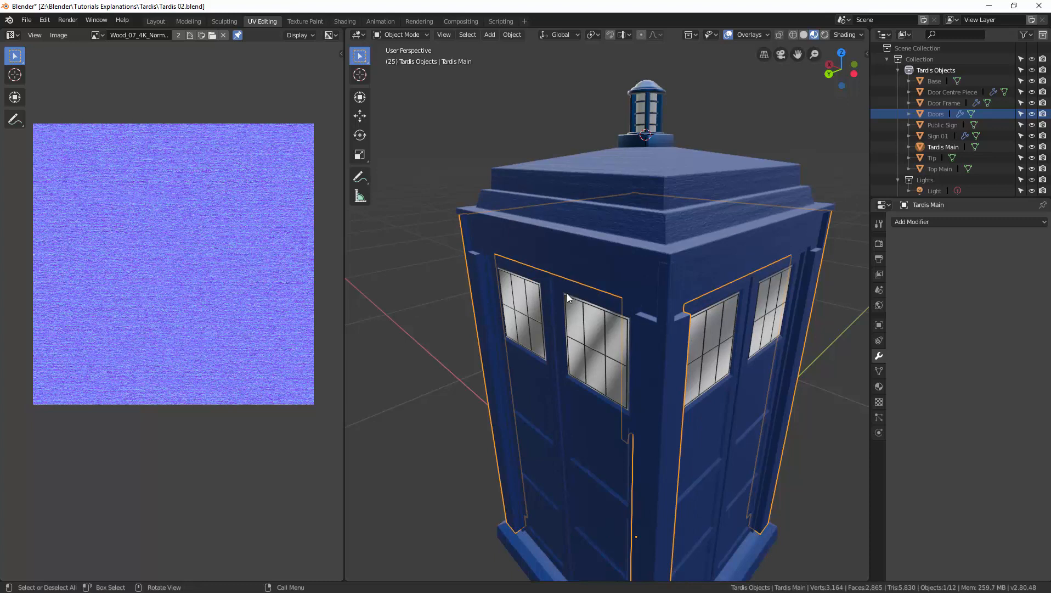
middle_click_drag(567, 293, 788, 278)
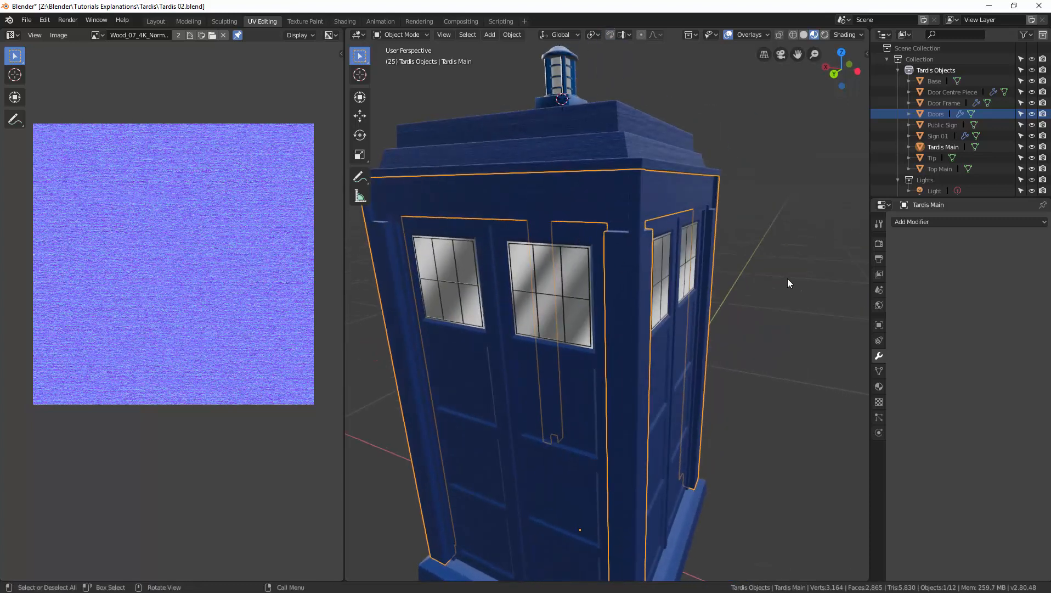
left_click(788, 278)
middle_click_drag(671, 313, 696, 283, "shift")
scroll(683, 300, "down", 3)
middle_click_drag(630, 336, 617, 303, "shift")
scroll(613, 331, "down", 3)
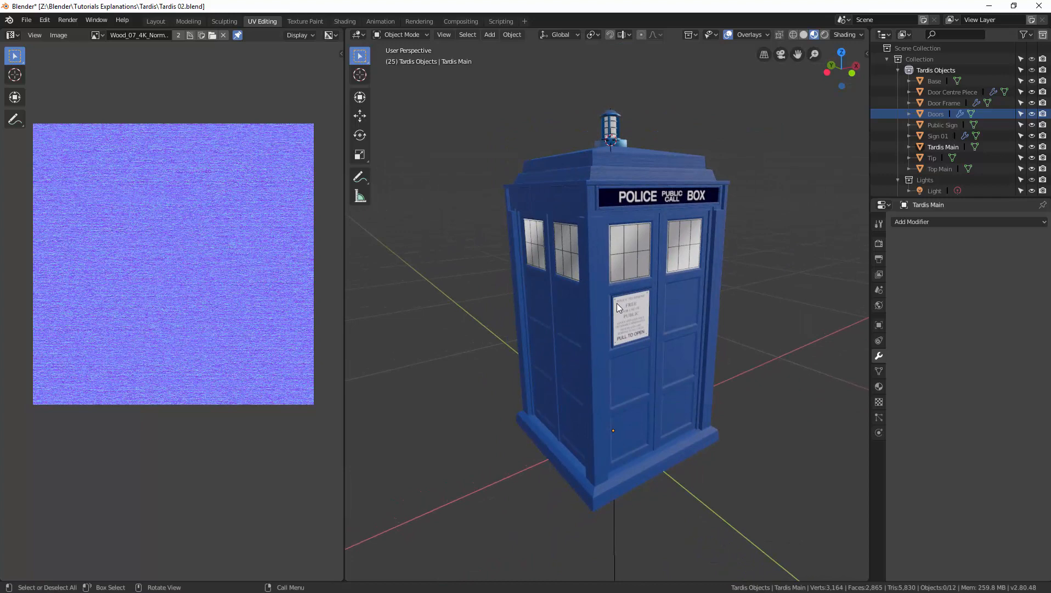